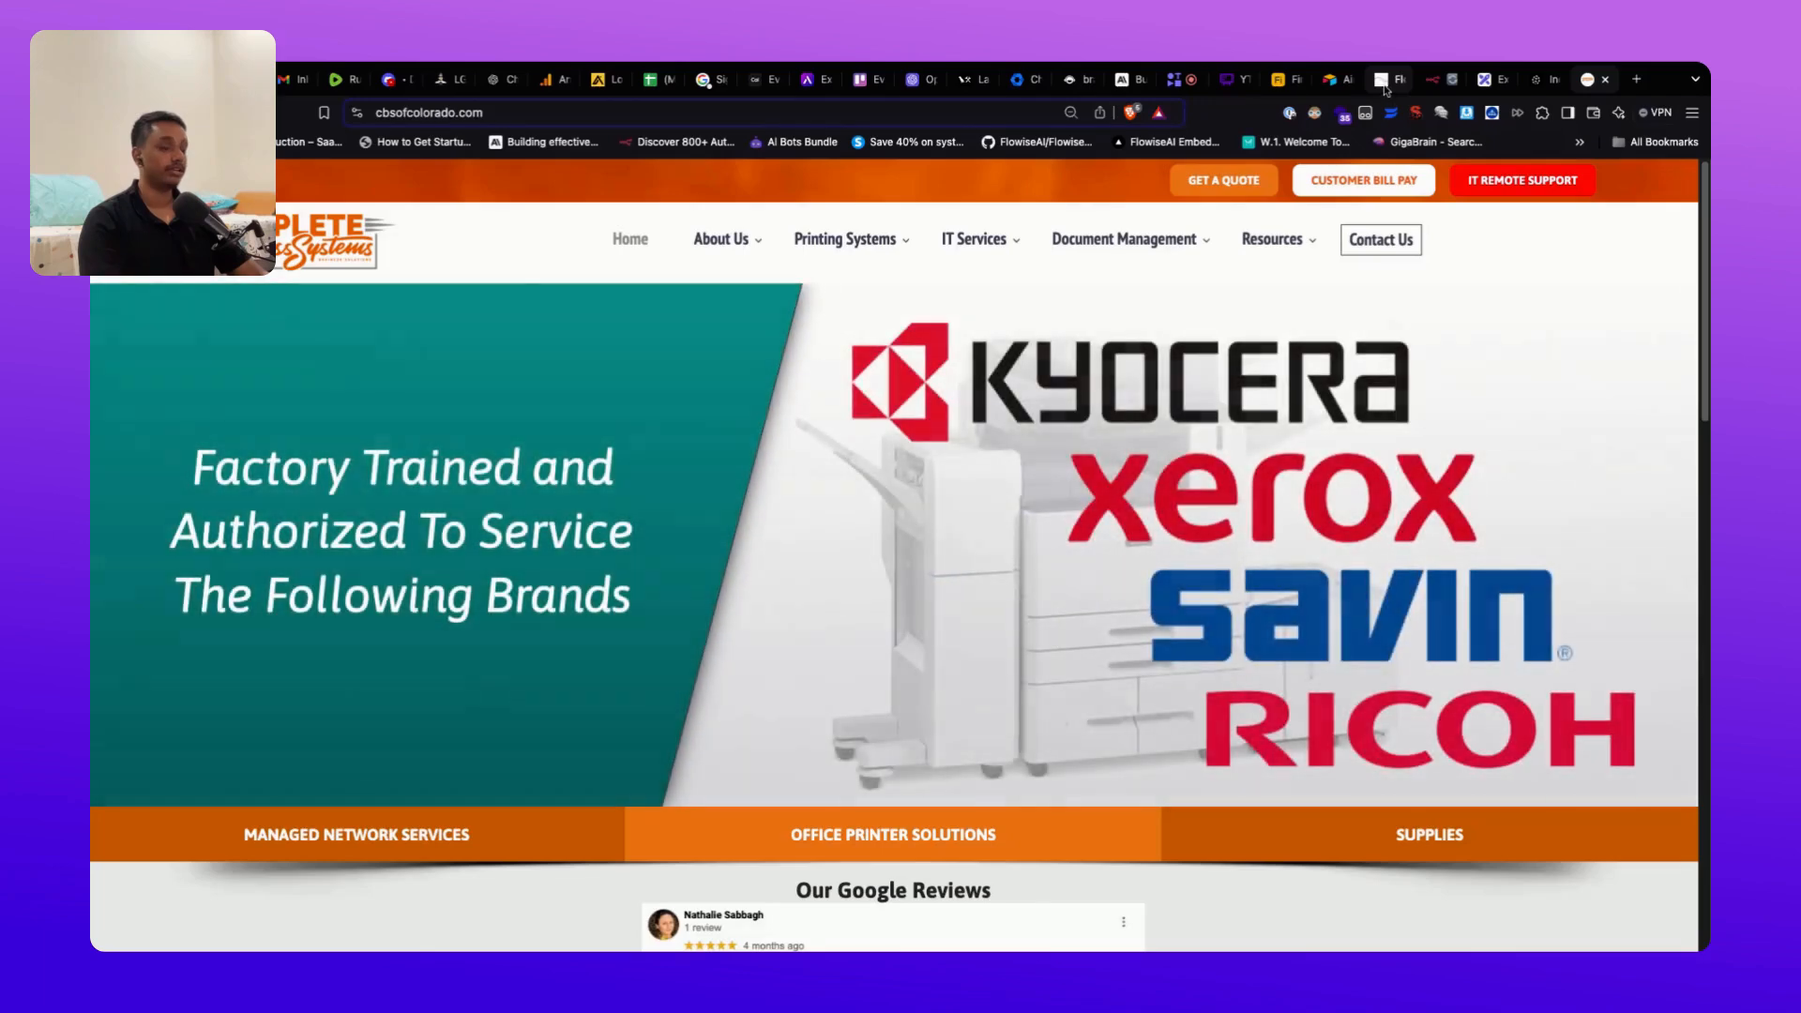
Step: Bring the Whimsical 'Front desk RAG agent + Quotation Request Handling' flowchart fully into view
click(1178, 89)
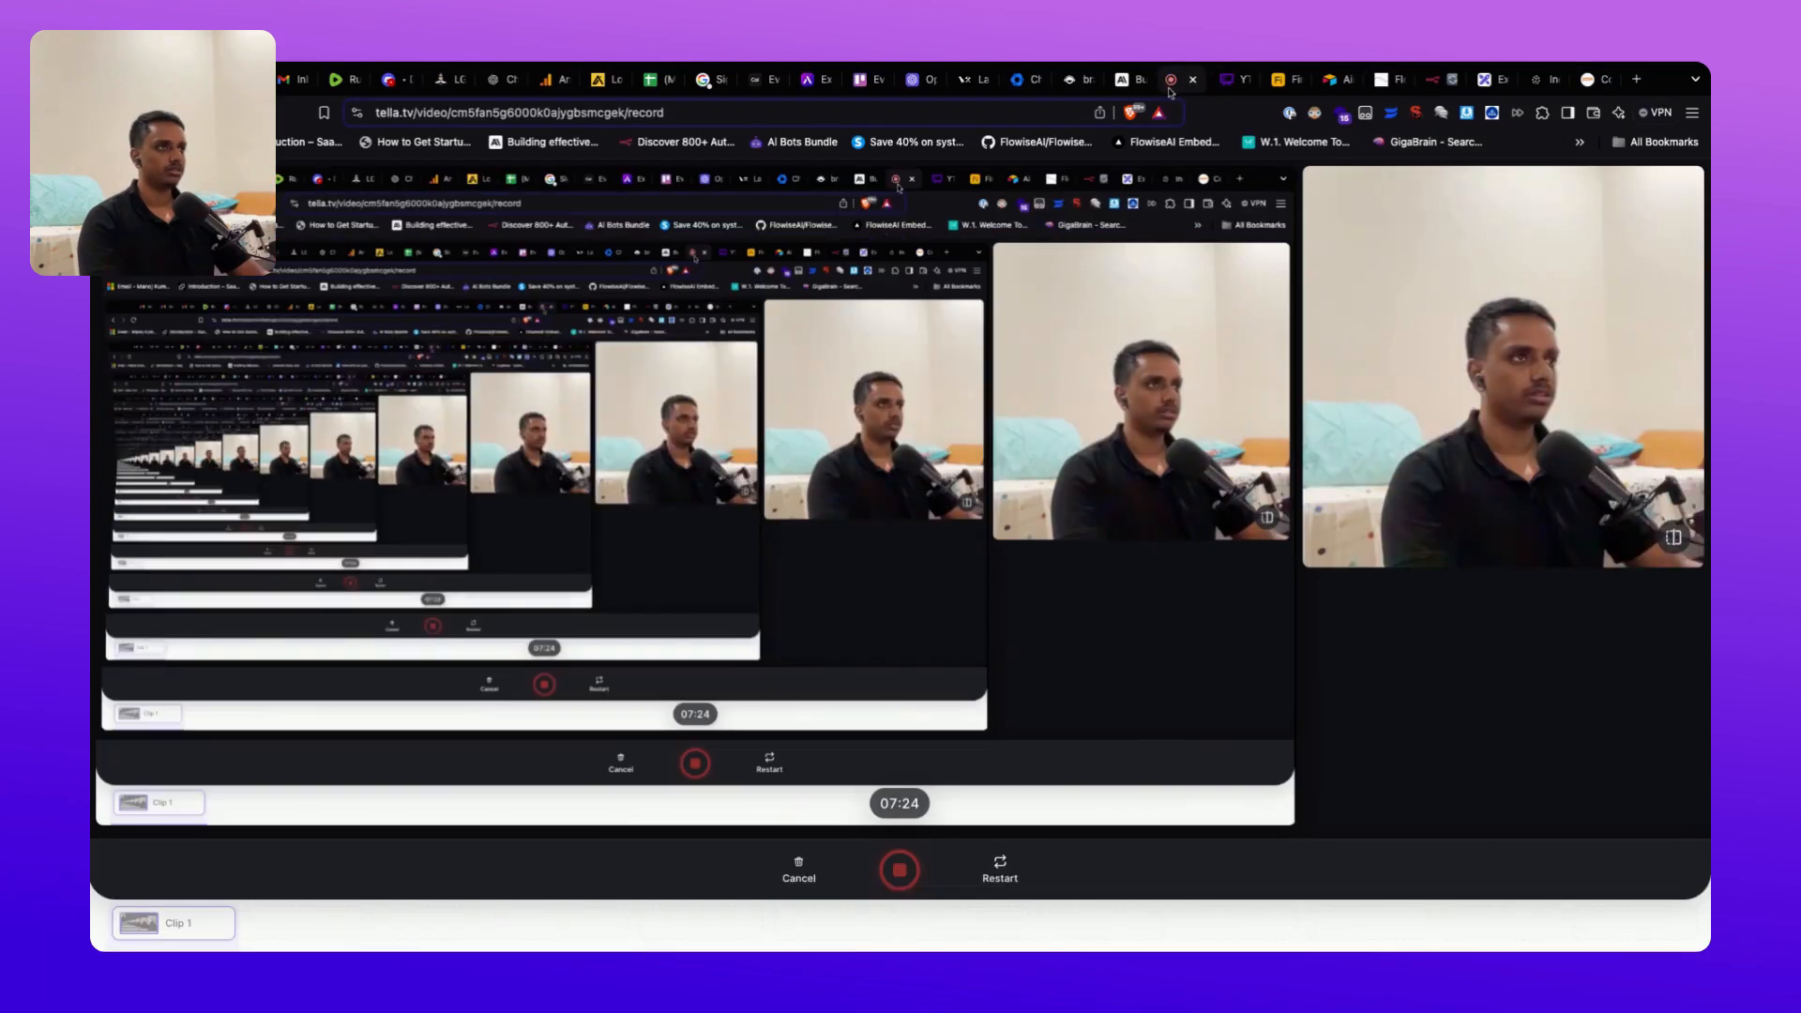
click(1229, 91)
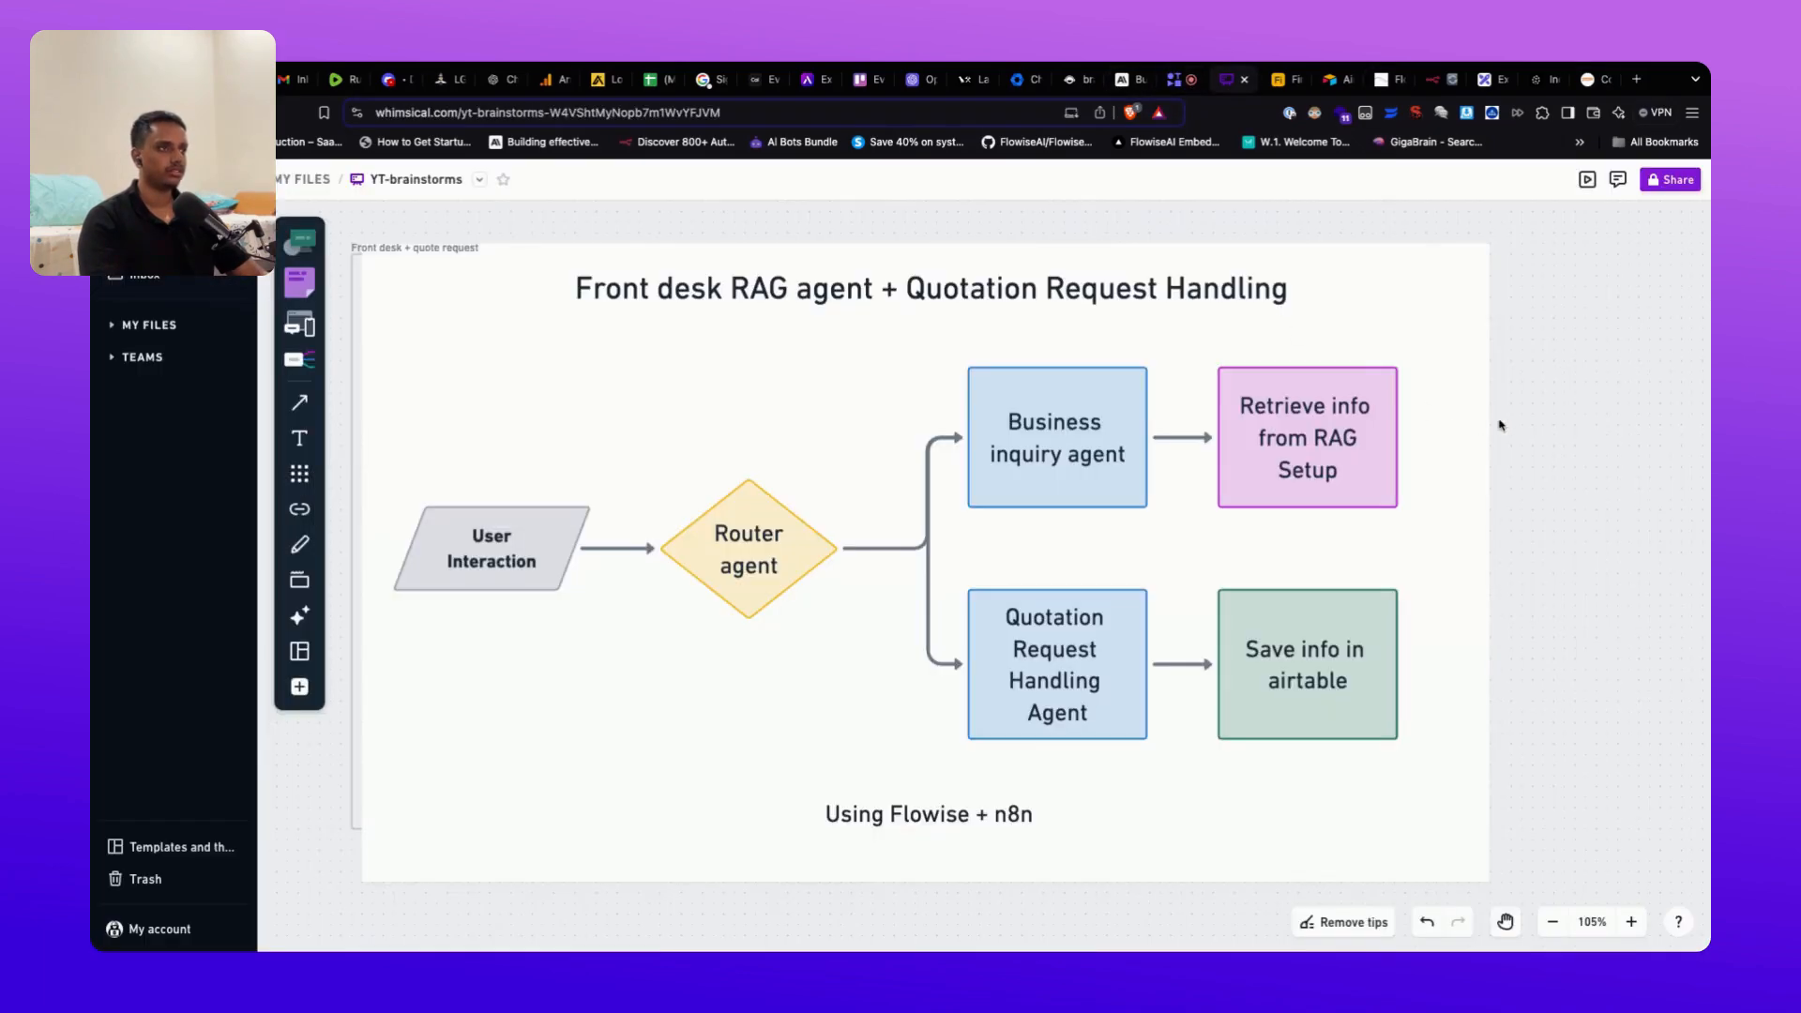
scroll(1518, 413, left, 1)
scroll(1497, 432, down, 2)
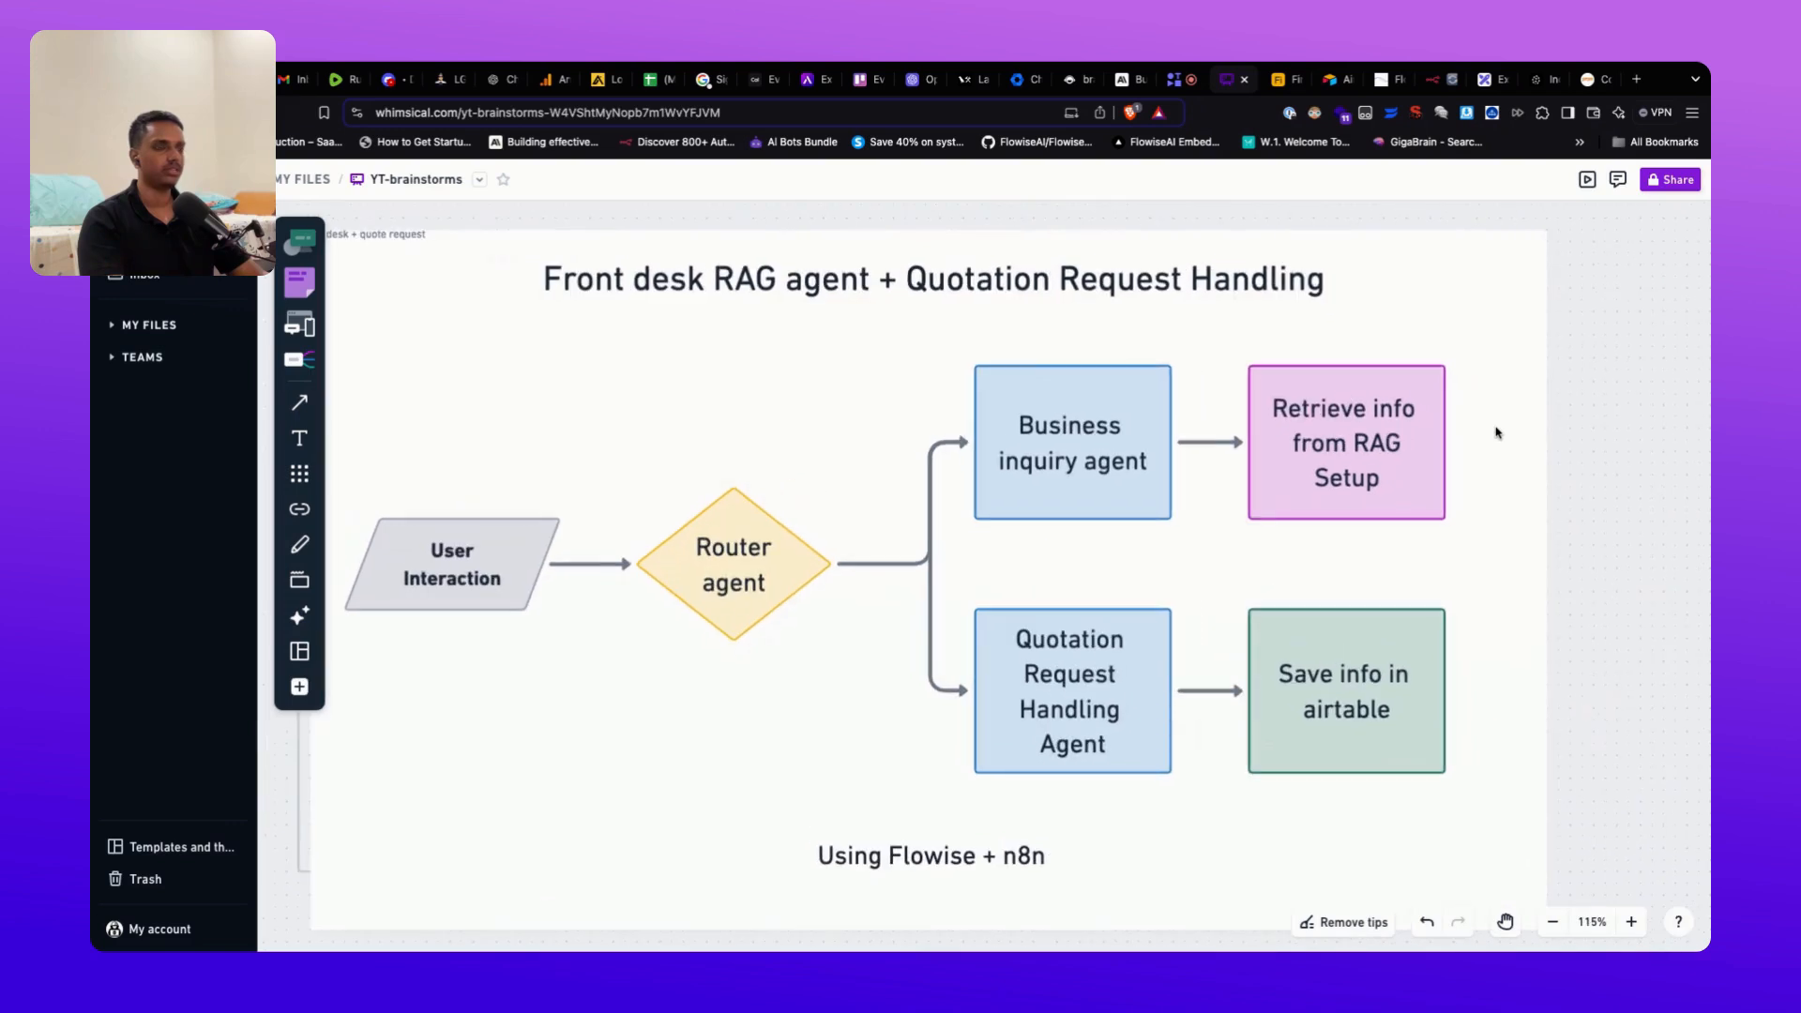
scroll(1497, 433, up, 1)
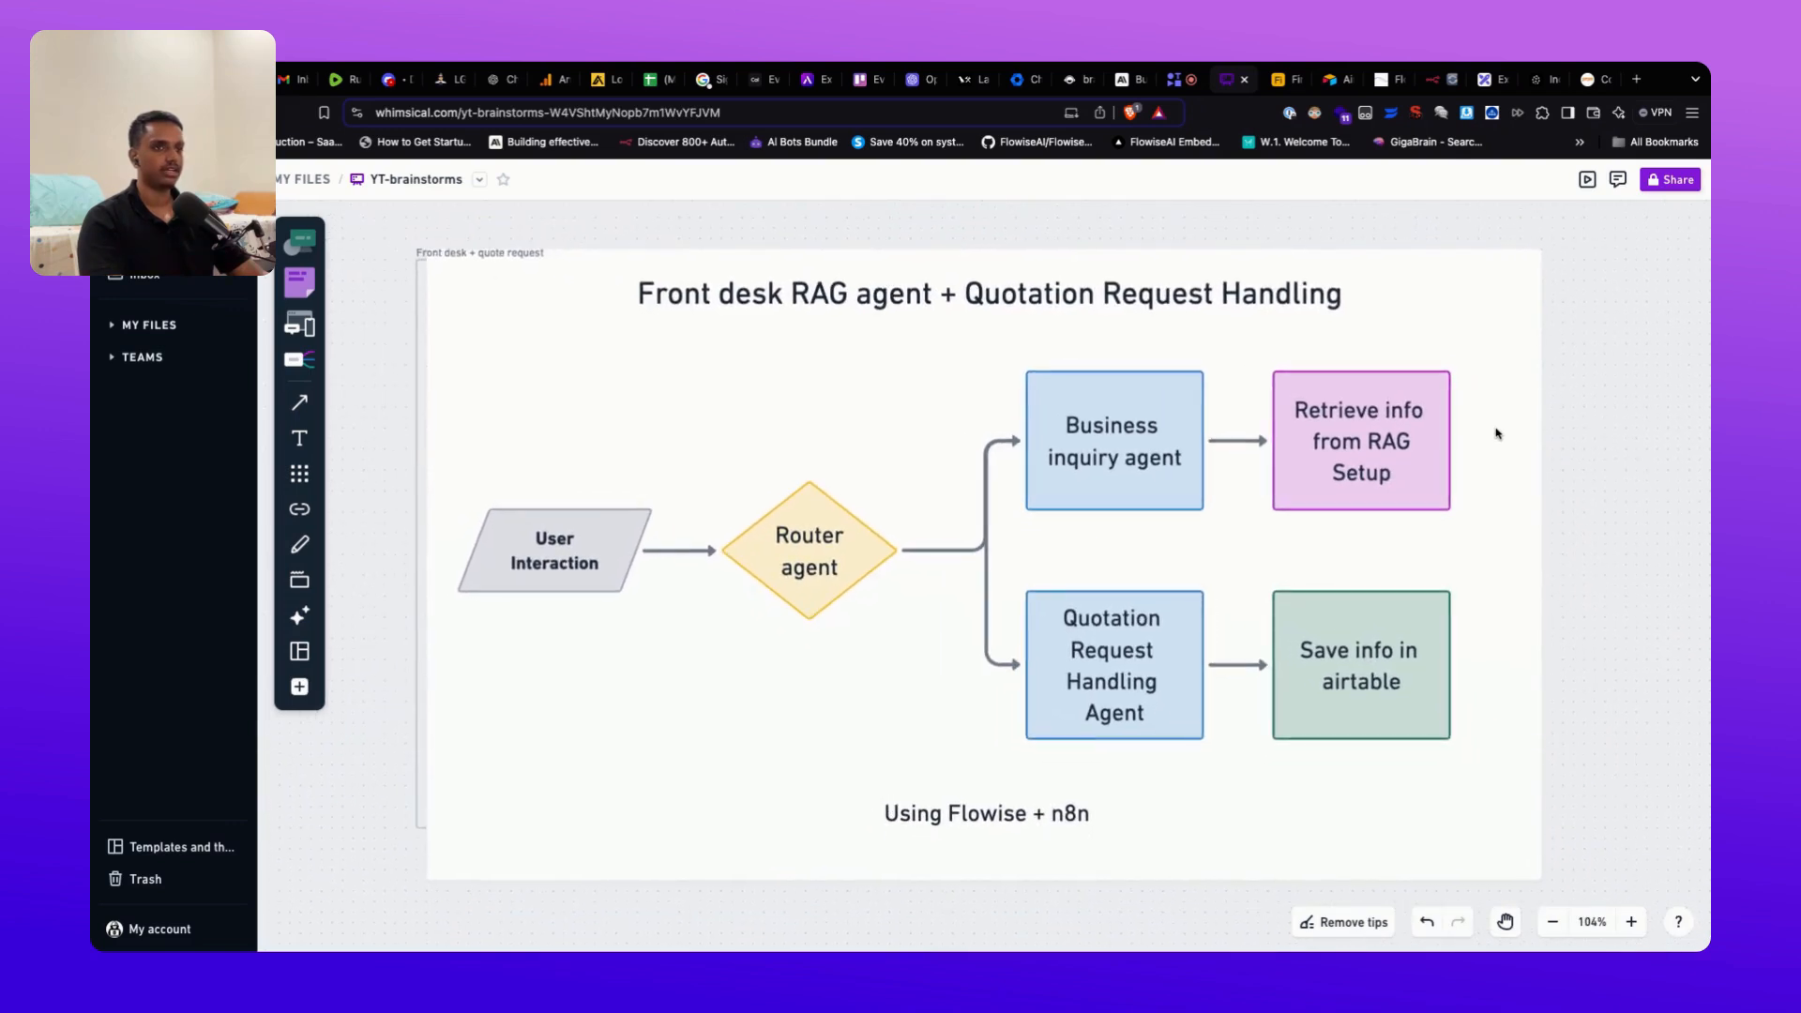
Step: Check Pinecone's sample-index details (0 records, 1536 dimensions), then return to Flowise Agents
click(1381, 80)
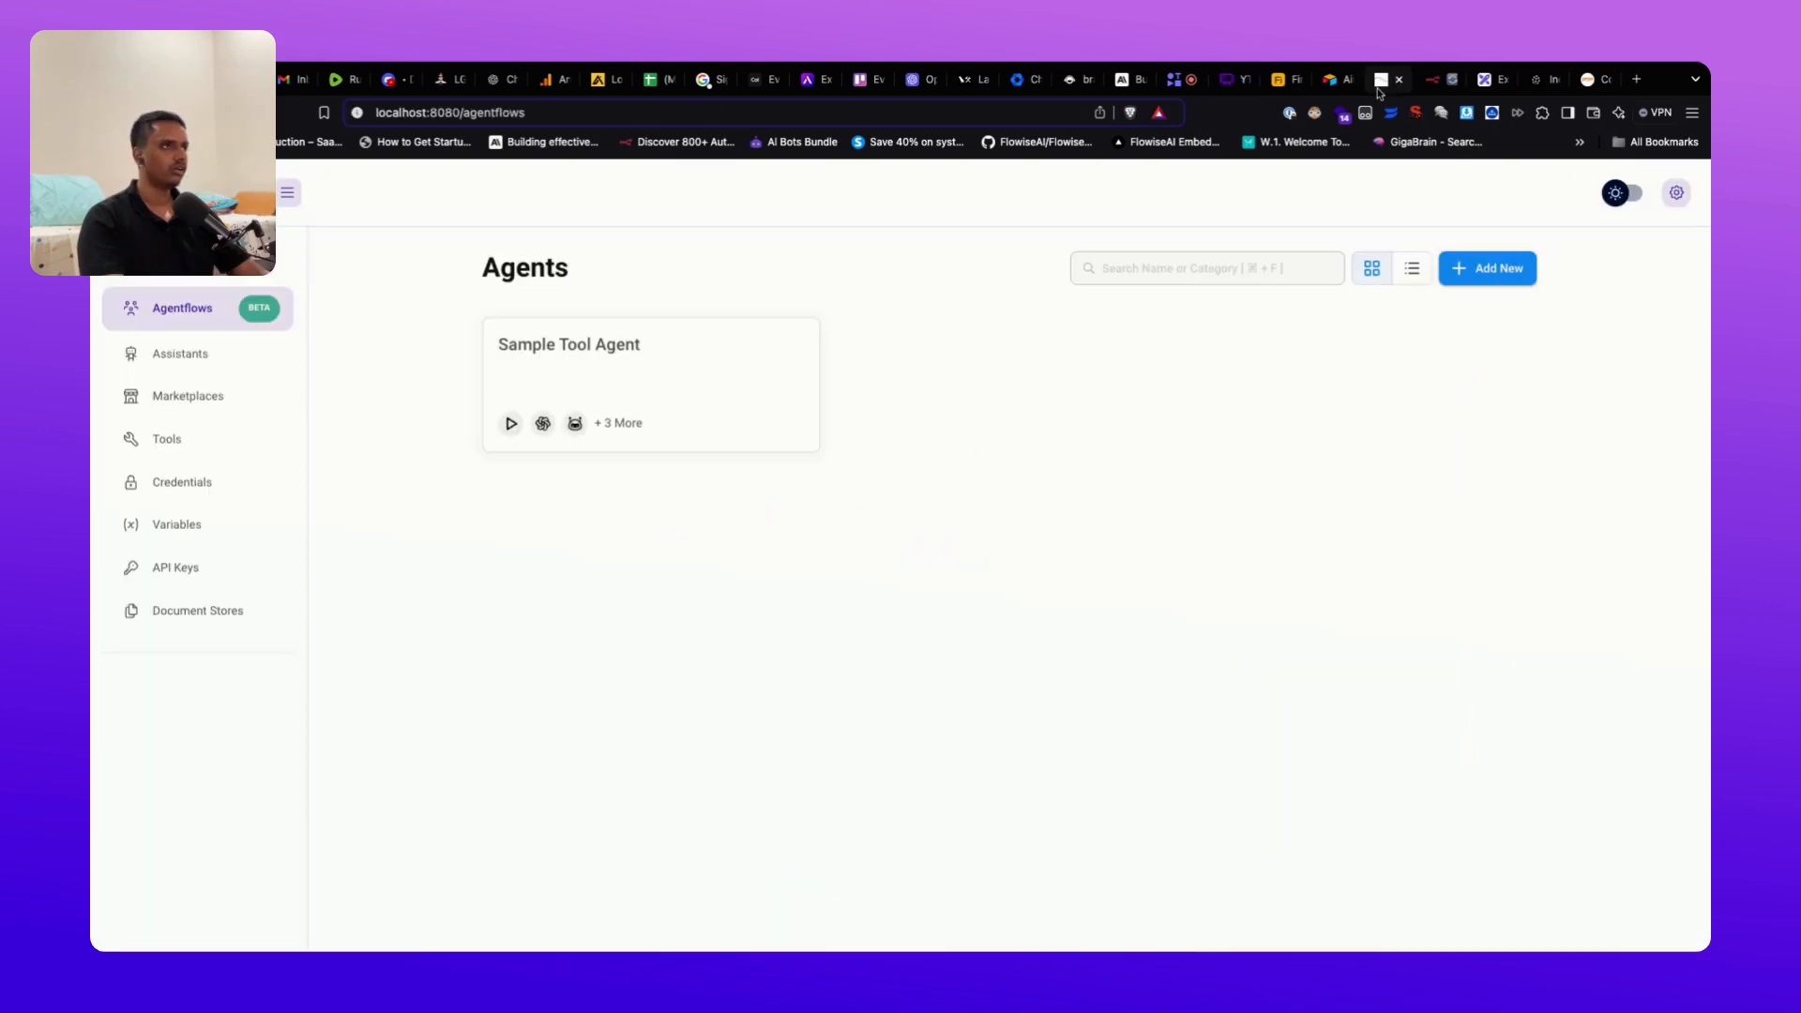
click(1490, 84)
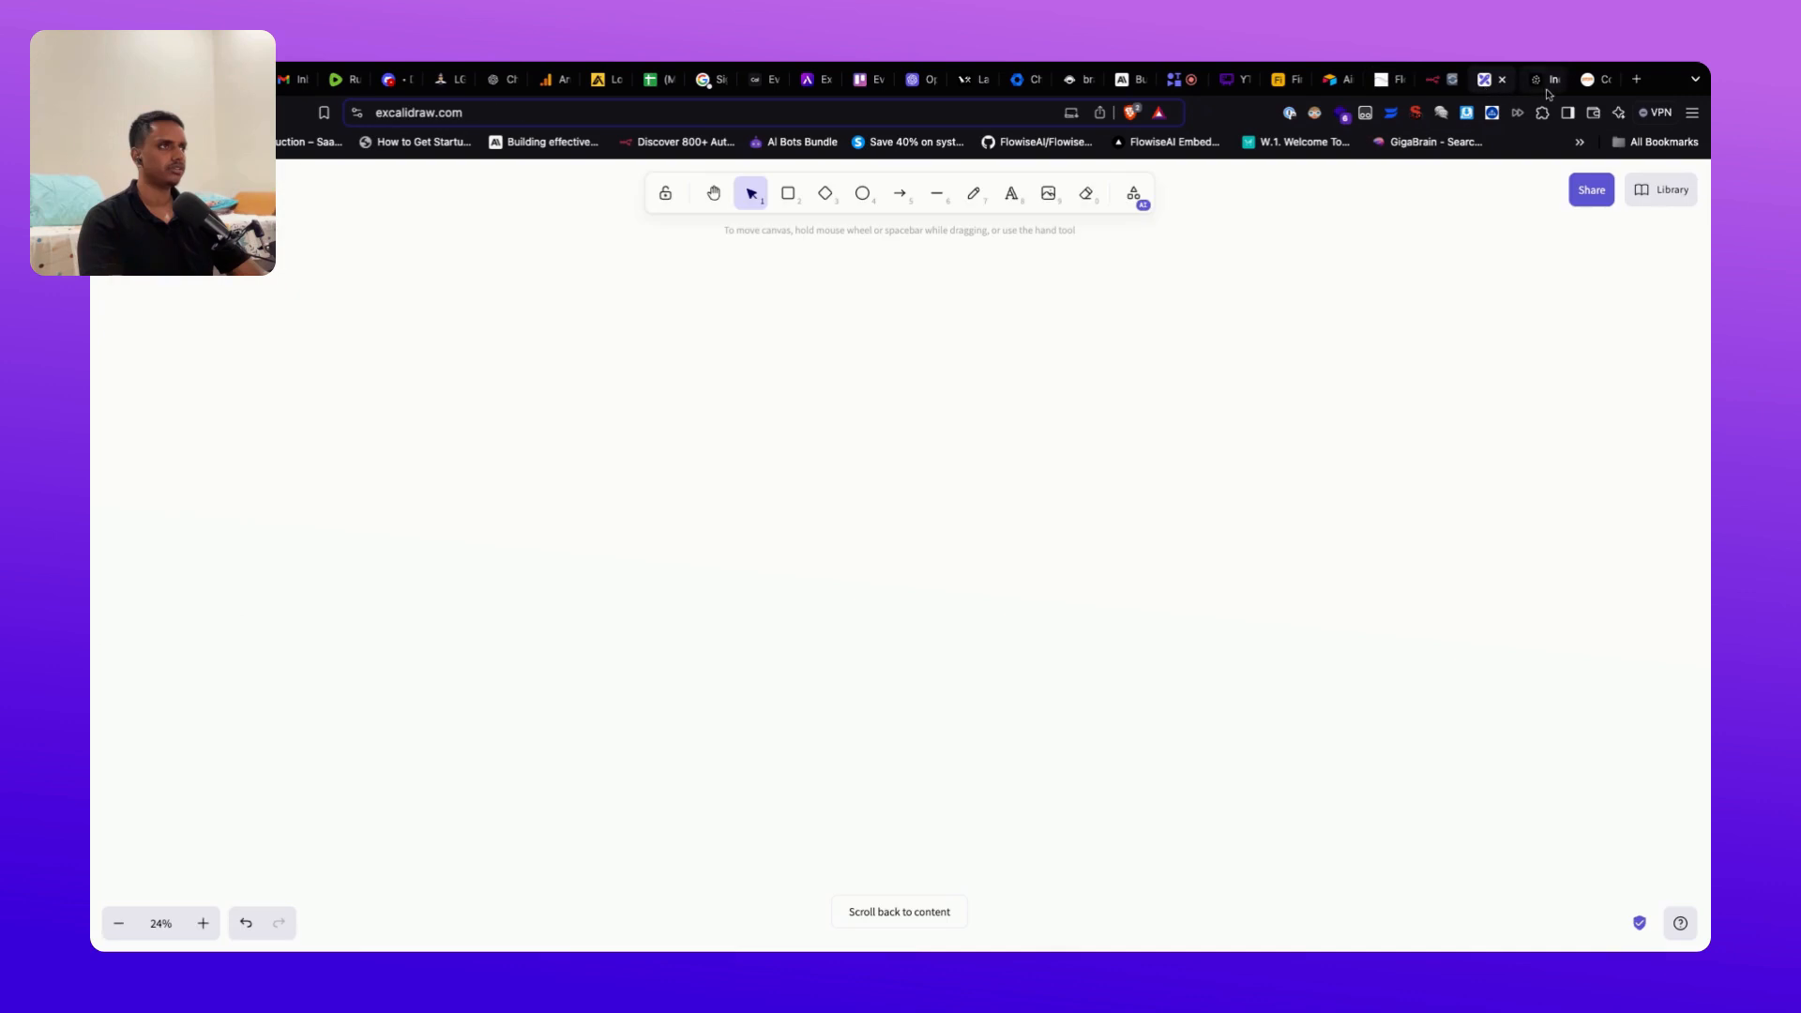
click(1547, 89)
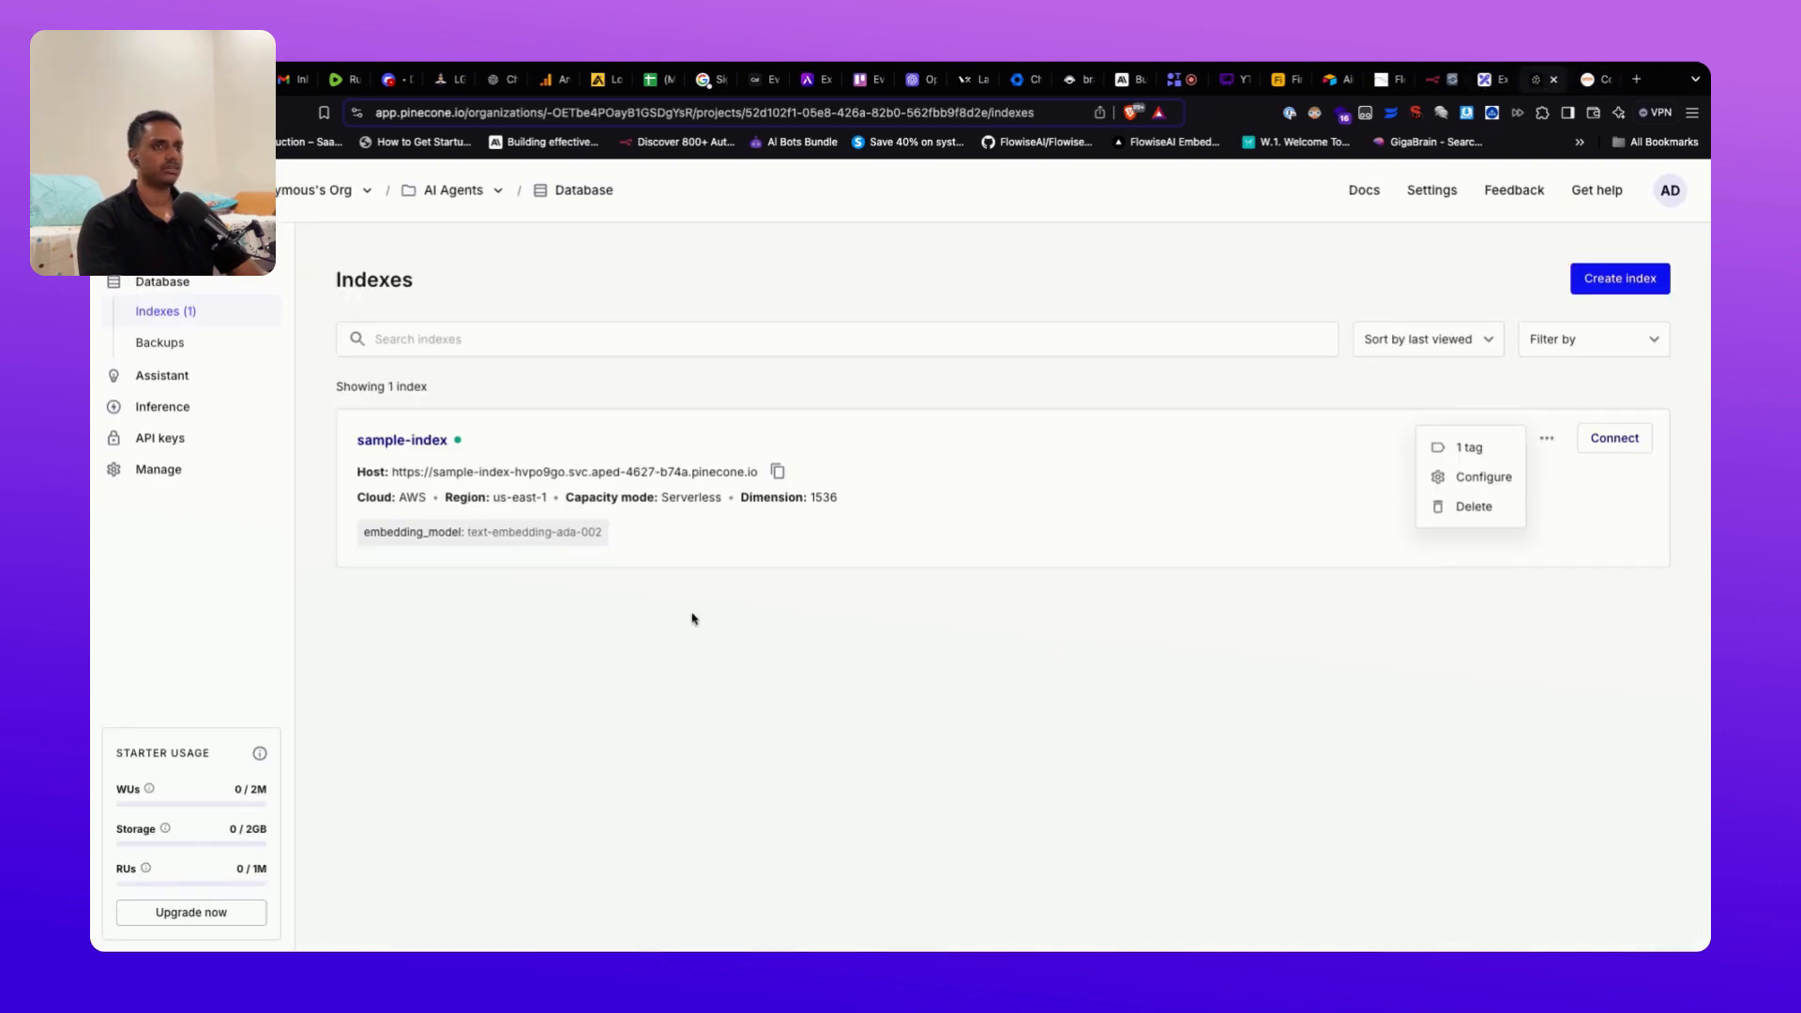
click(1066, 478)
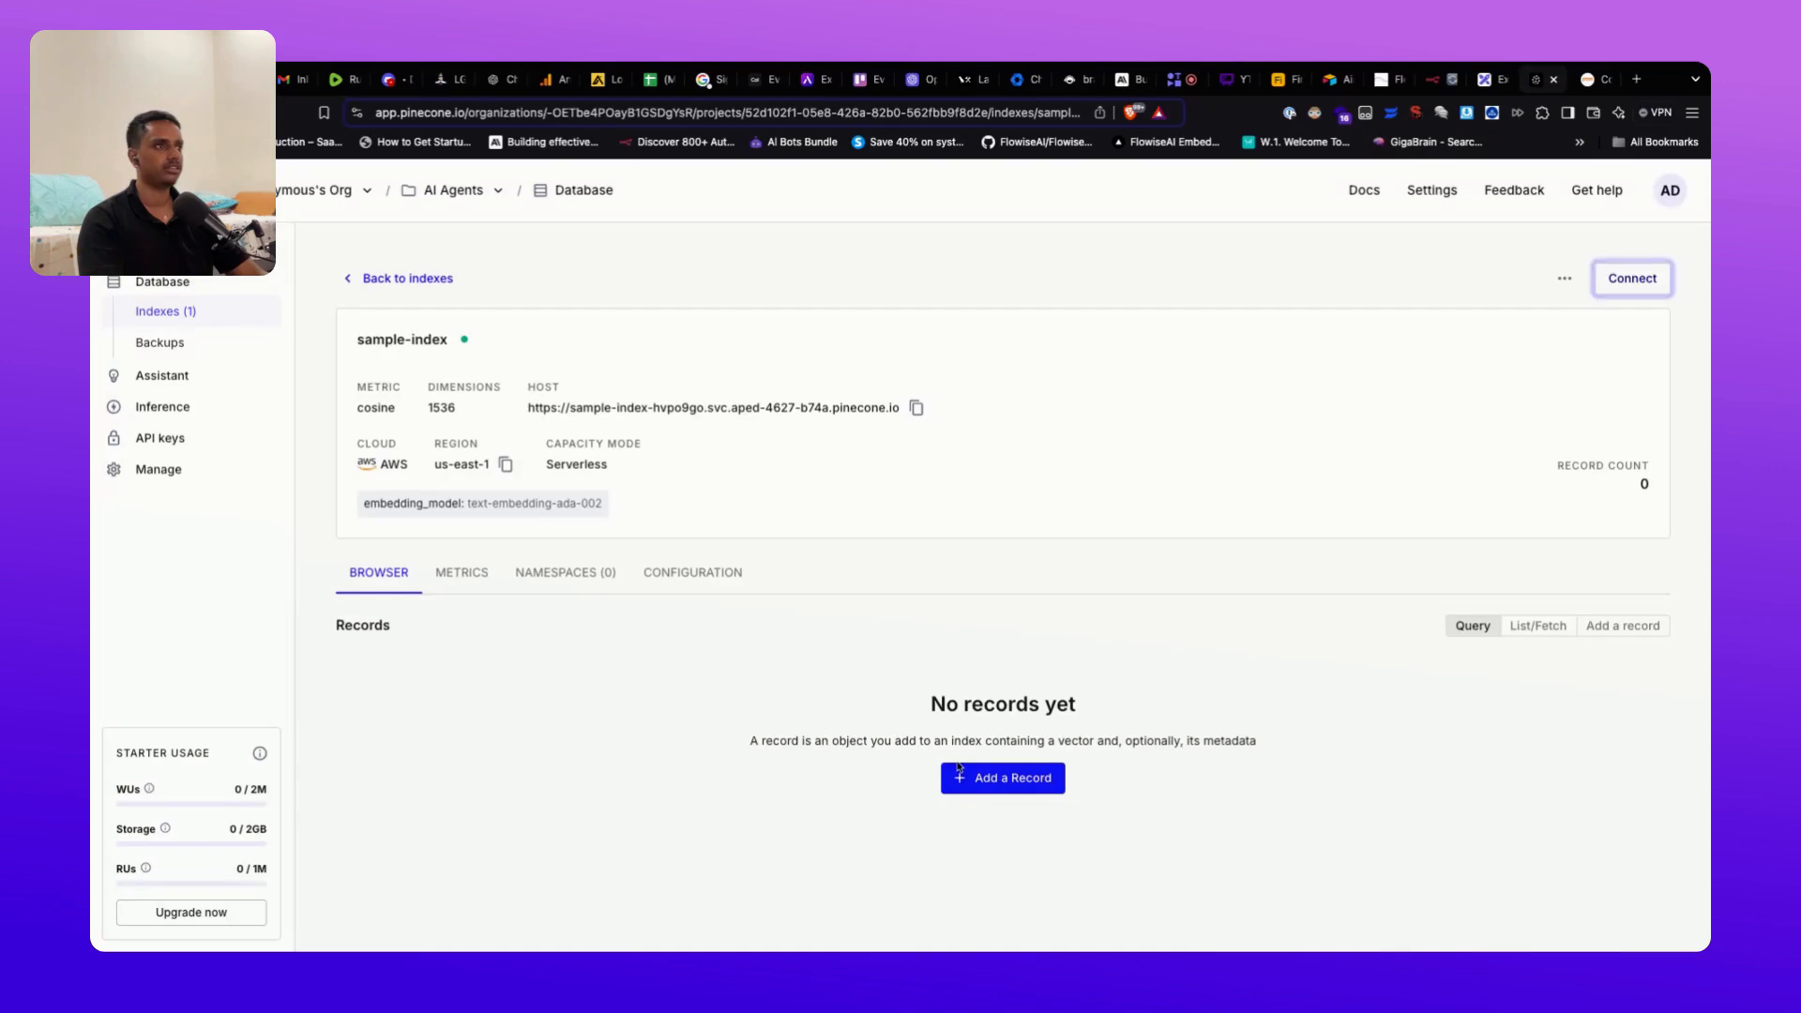
click(1385, 80)
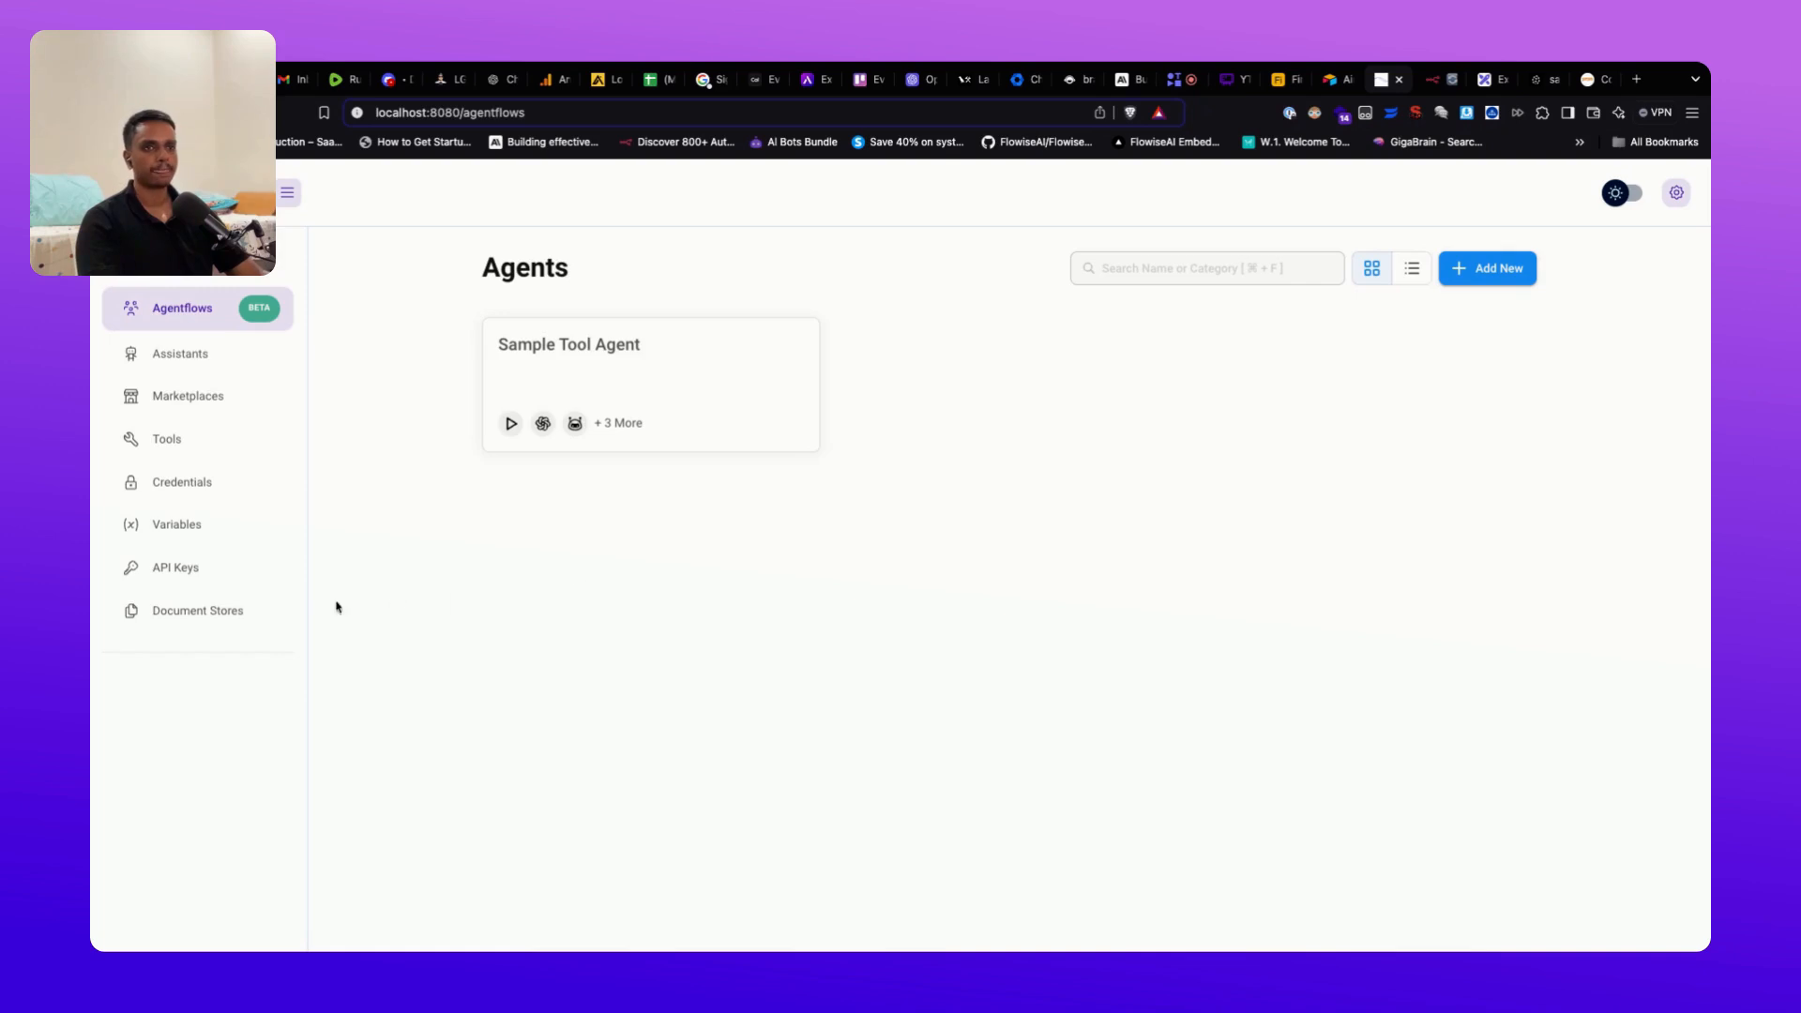
Step: Add a Flowise document store named 'CBS of Colorado' and open it
click(232, 616)
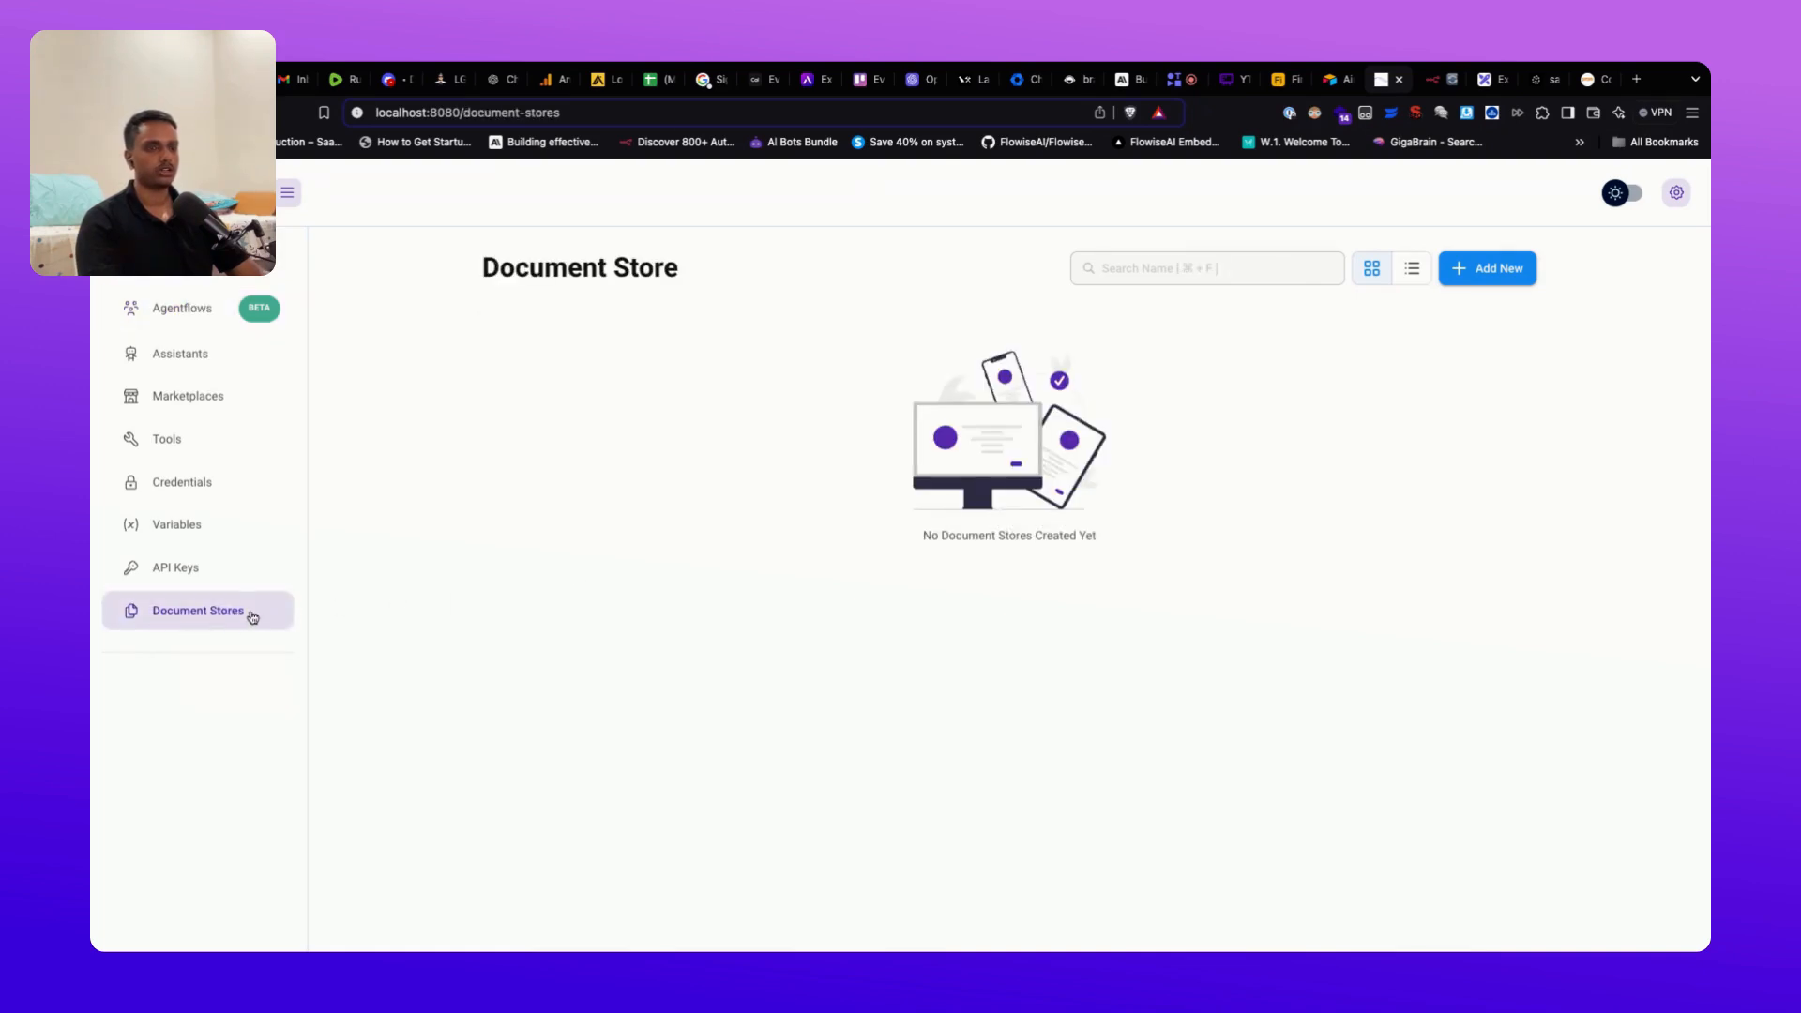
click(1482, 271)
click(850, 470)
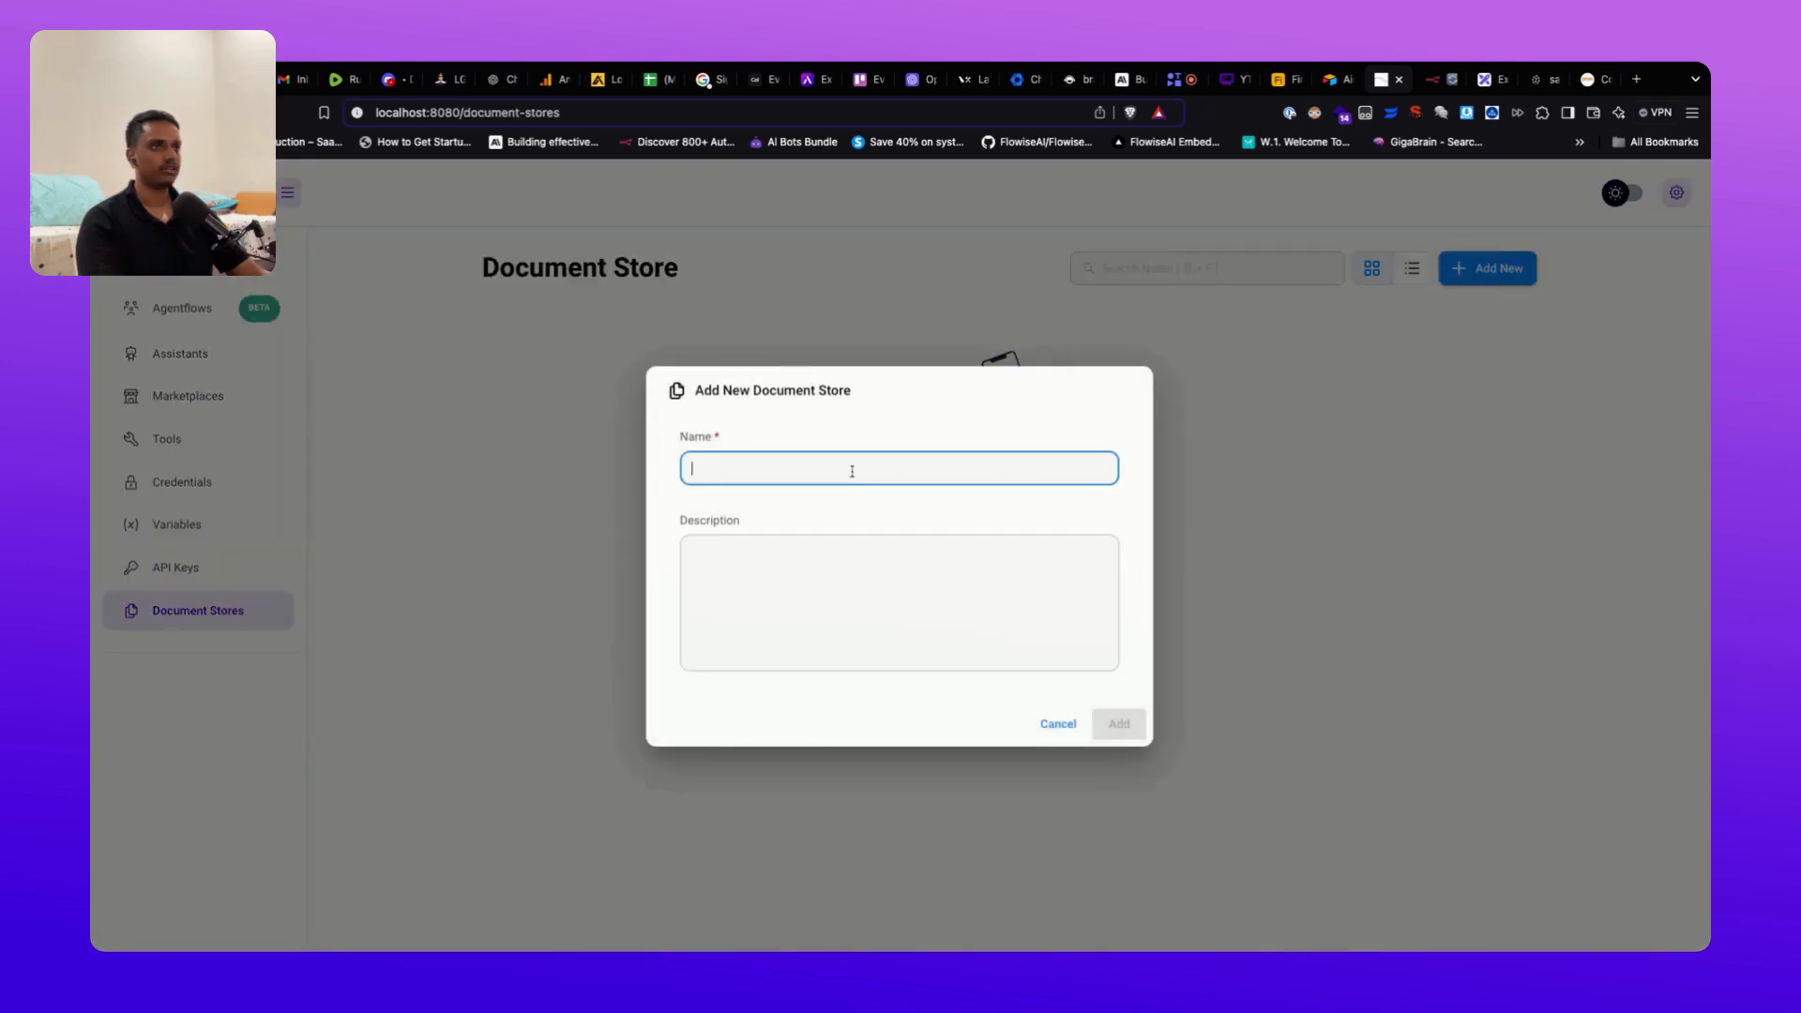
text(CBS of C)
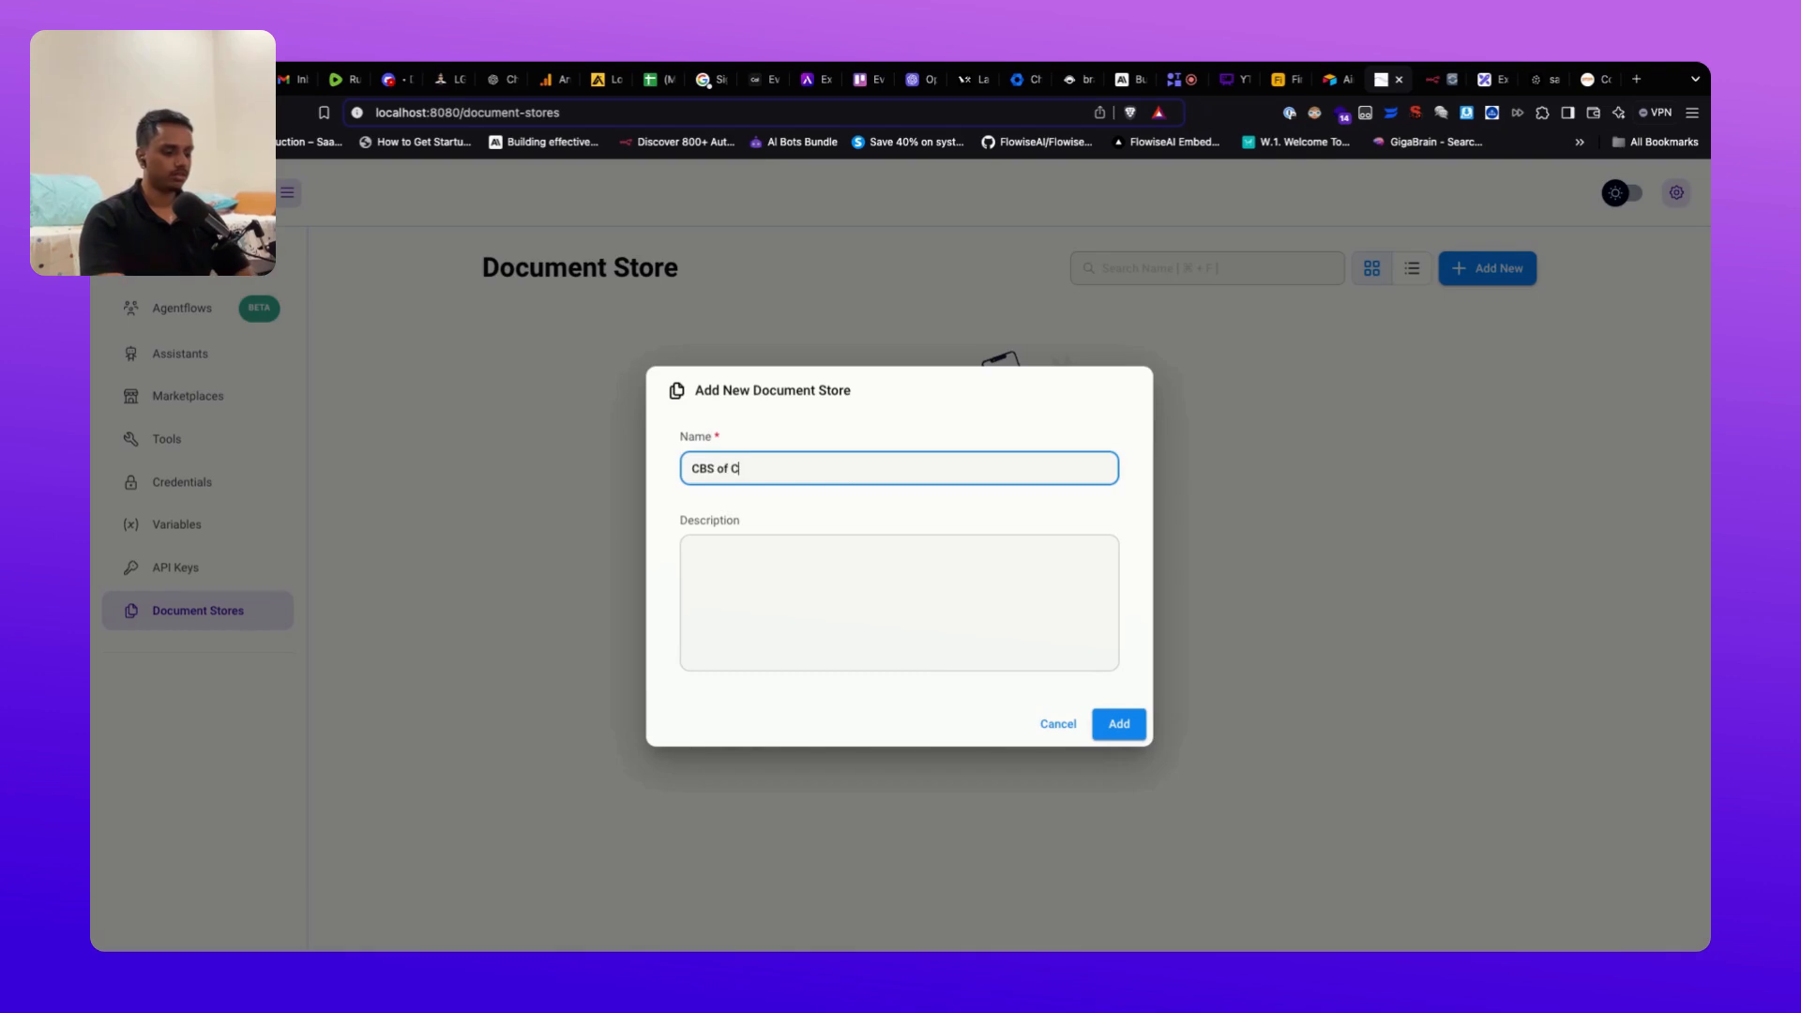
text(olarado)
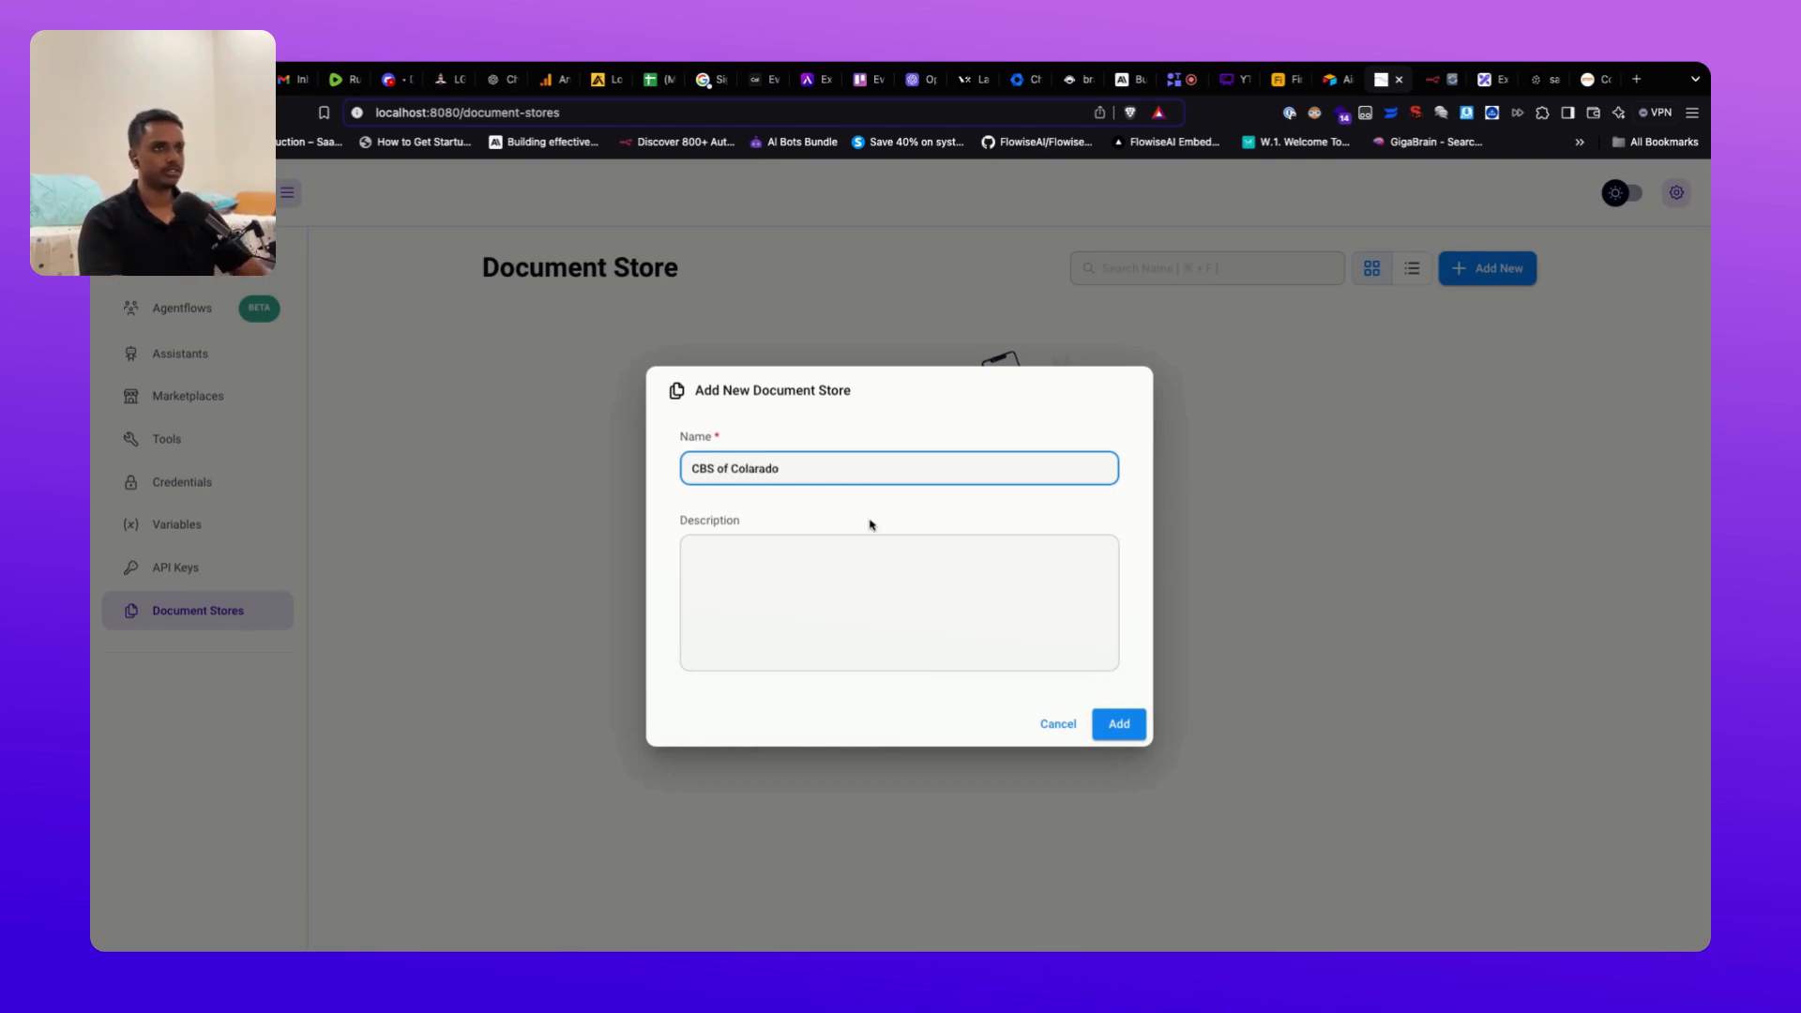
key(Left)
key(Left)
key(Left)
key(Left)
key(BackSpace)
text(o)
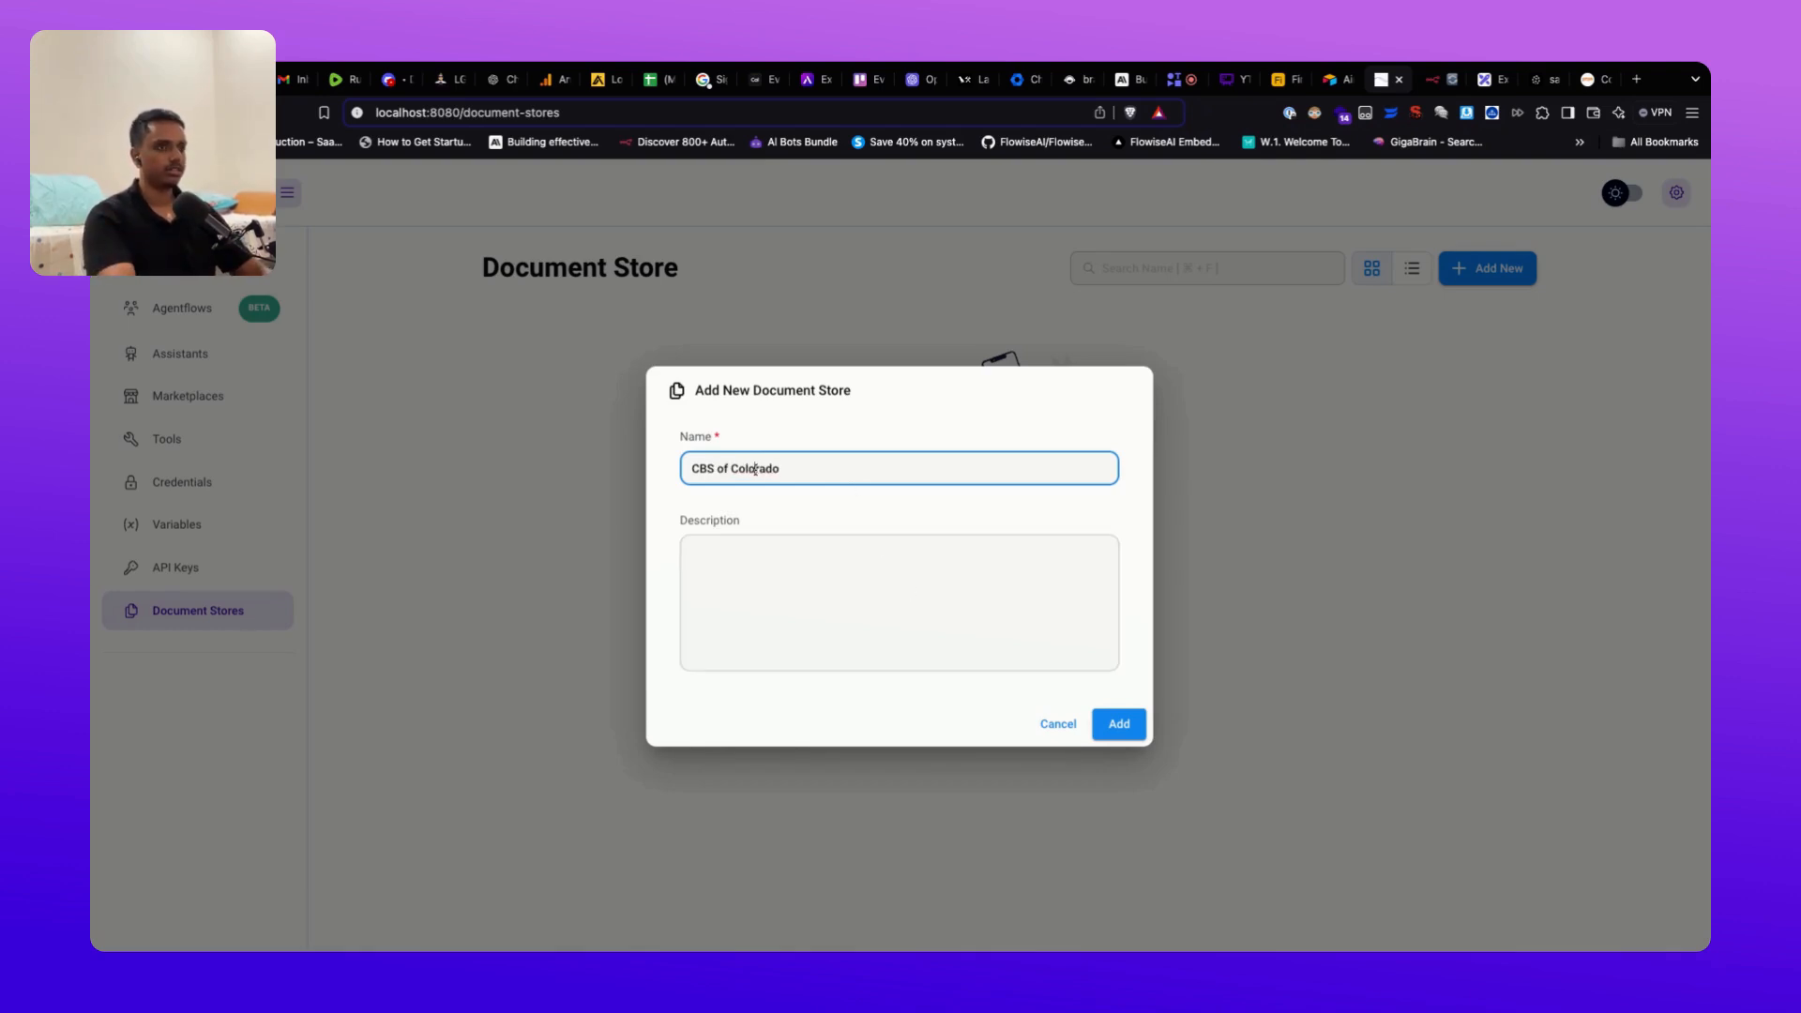
click(1117, 725)
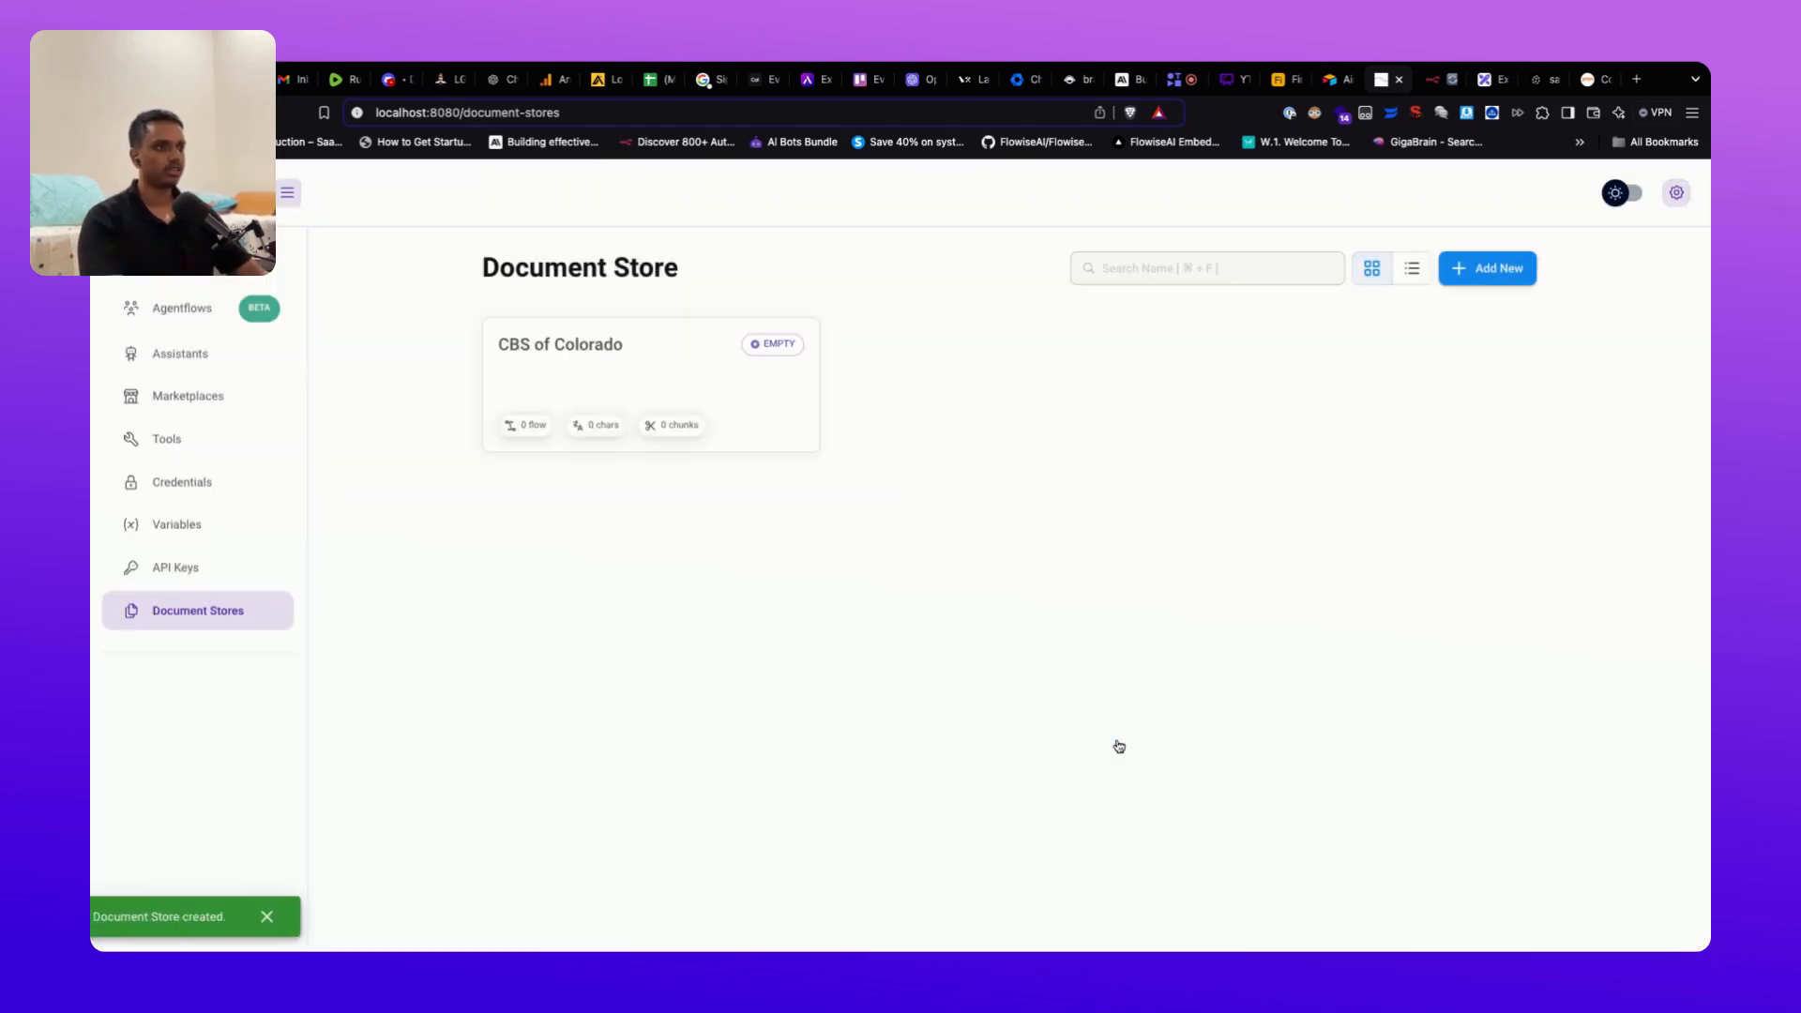
click(671, 389)
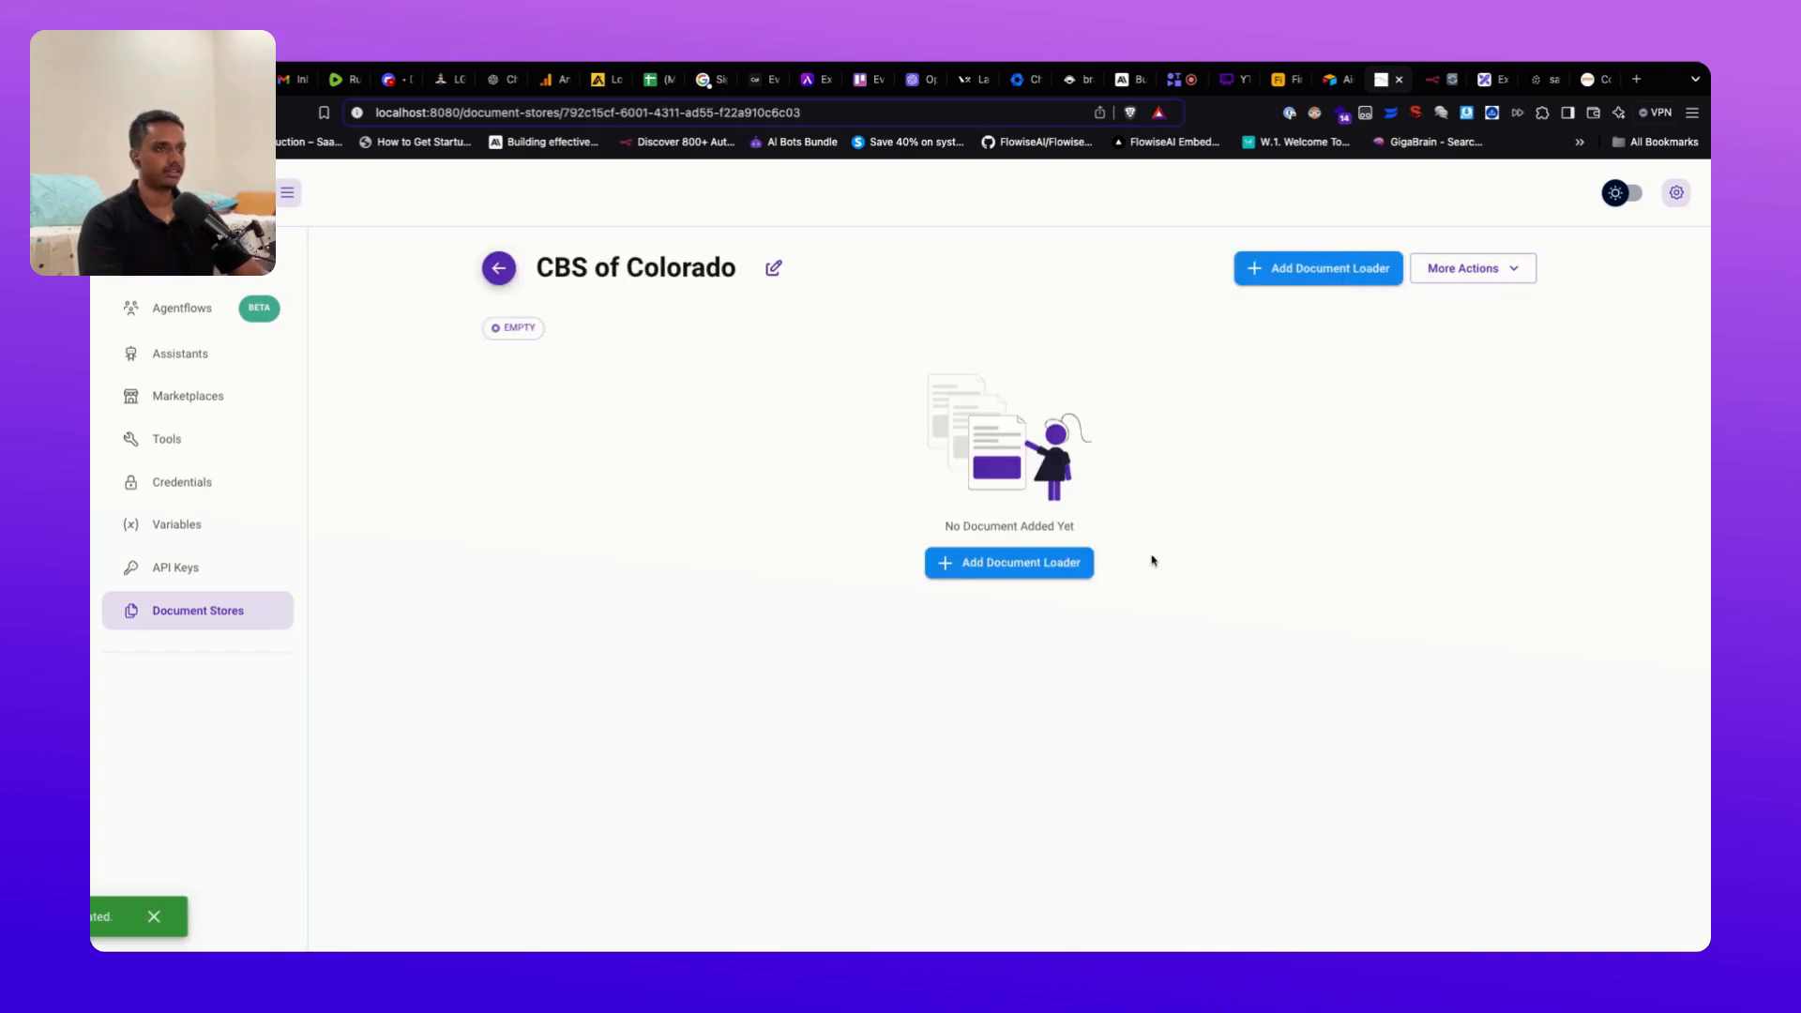
click(1063, 568)
Step: Choose the Text File loader and attach scraped_data_cleaned.txt
scroll(929, 656, down, 1)
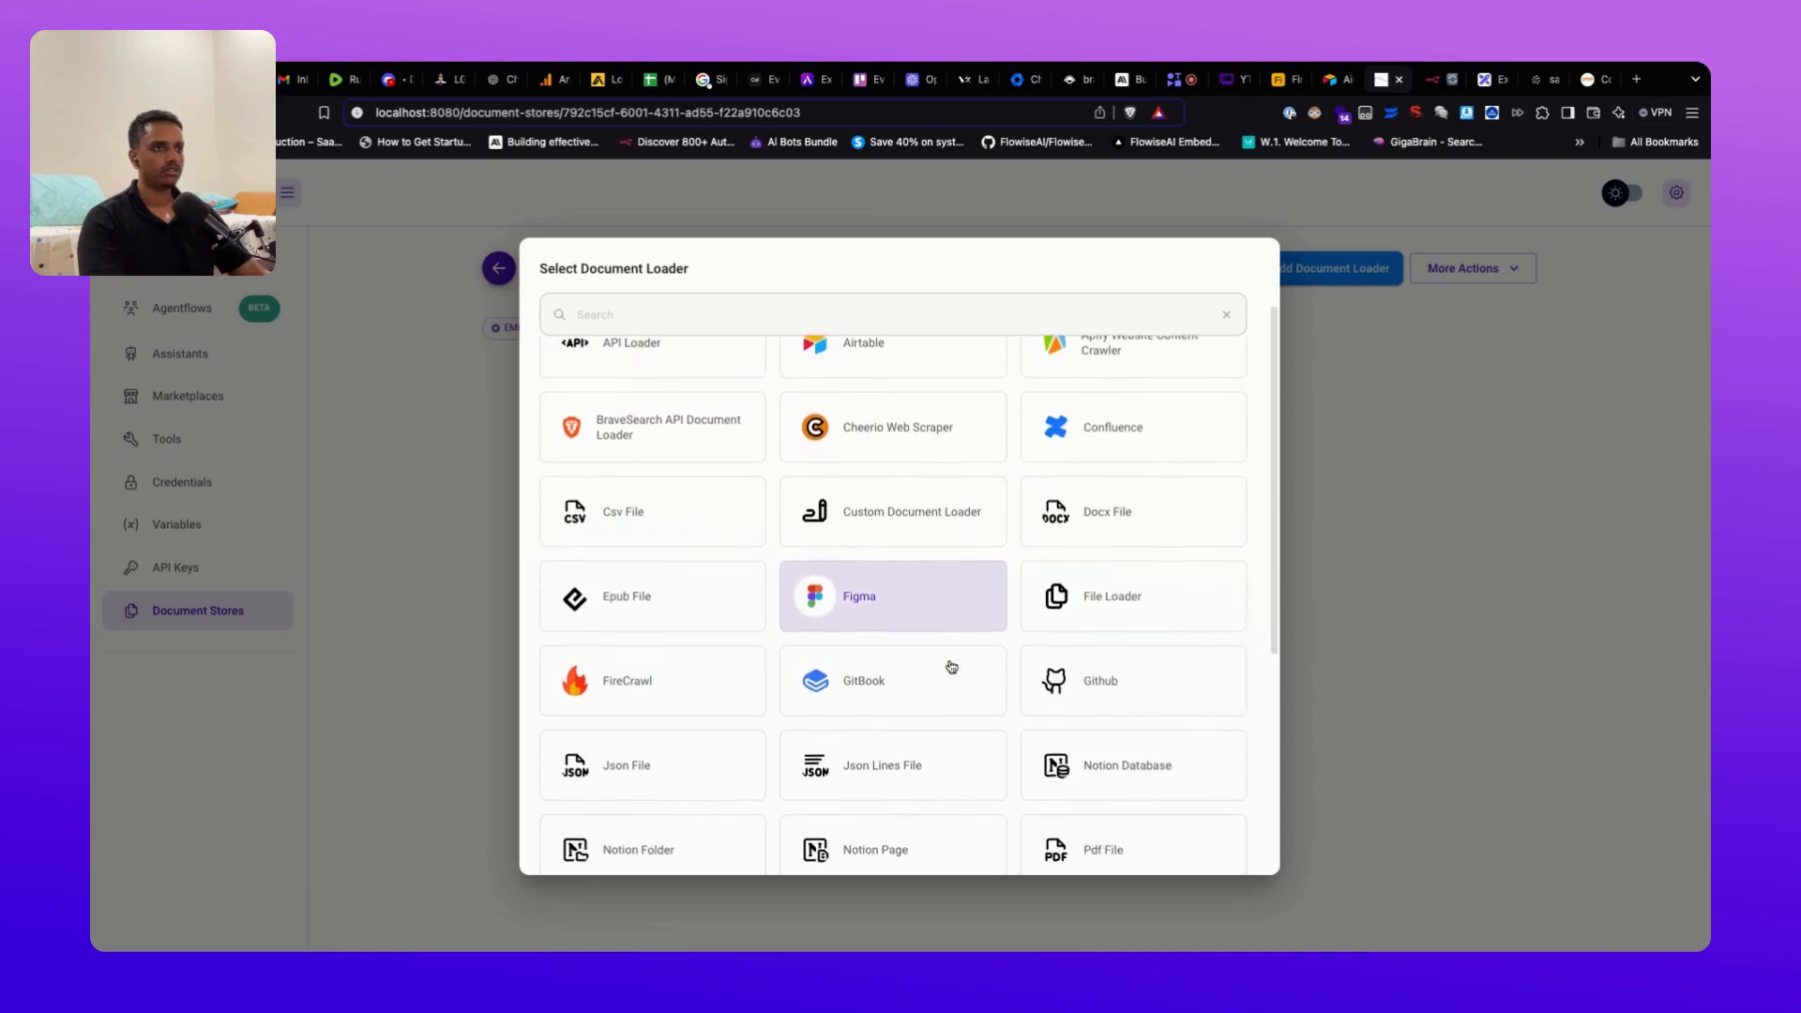
scroll(967, 652, down, 5)
scroll(969, 648, up, 4)
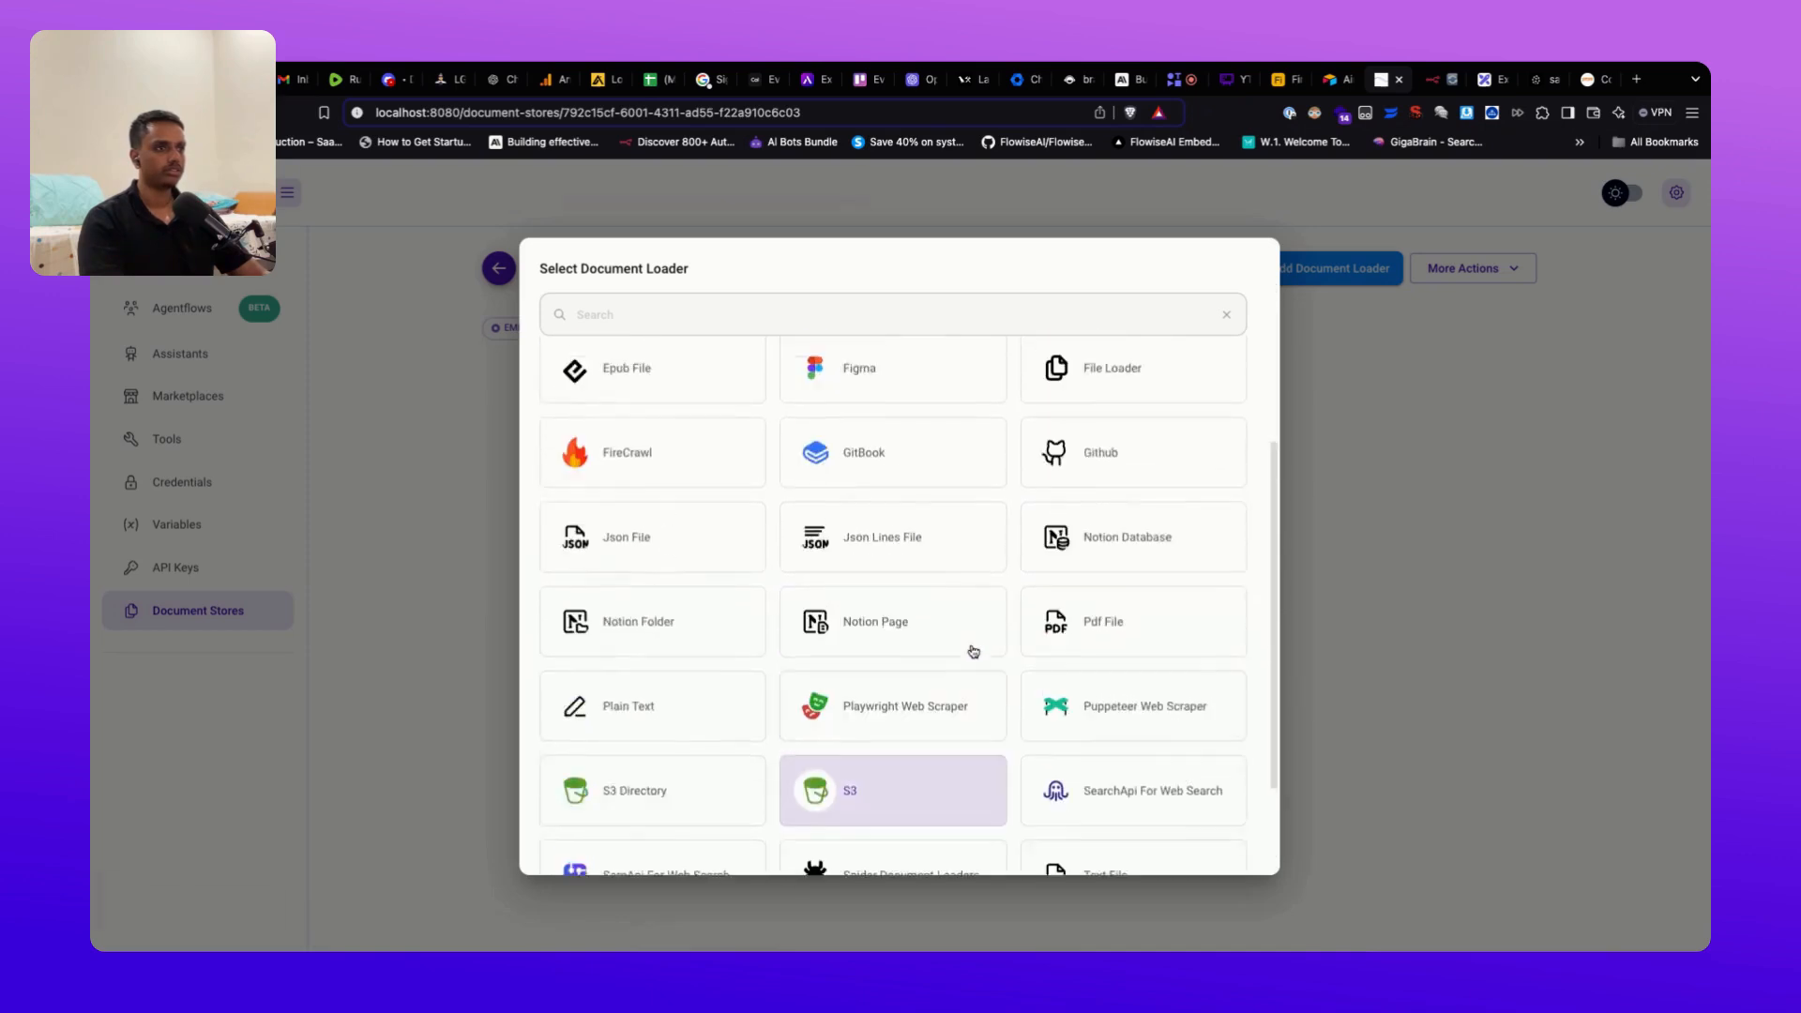
scroll(947, 610, up, 3)
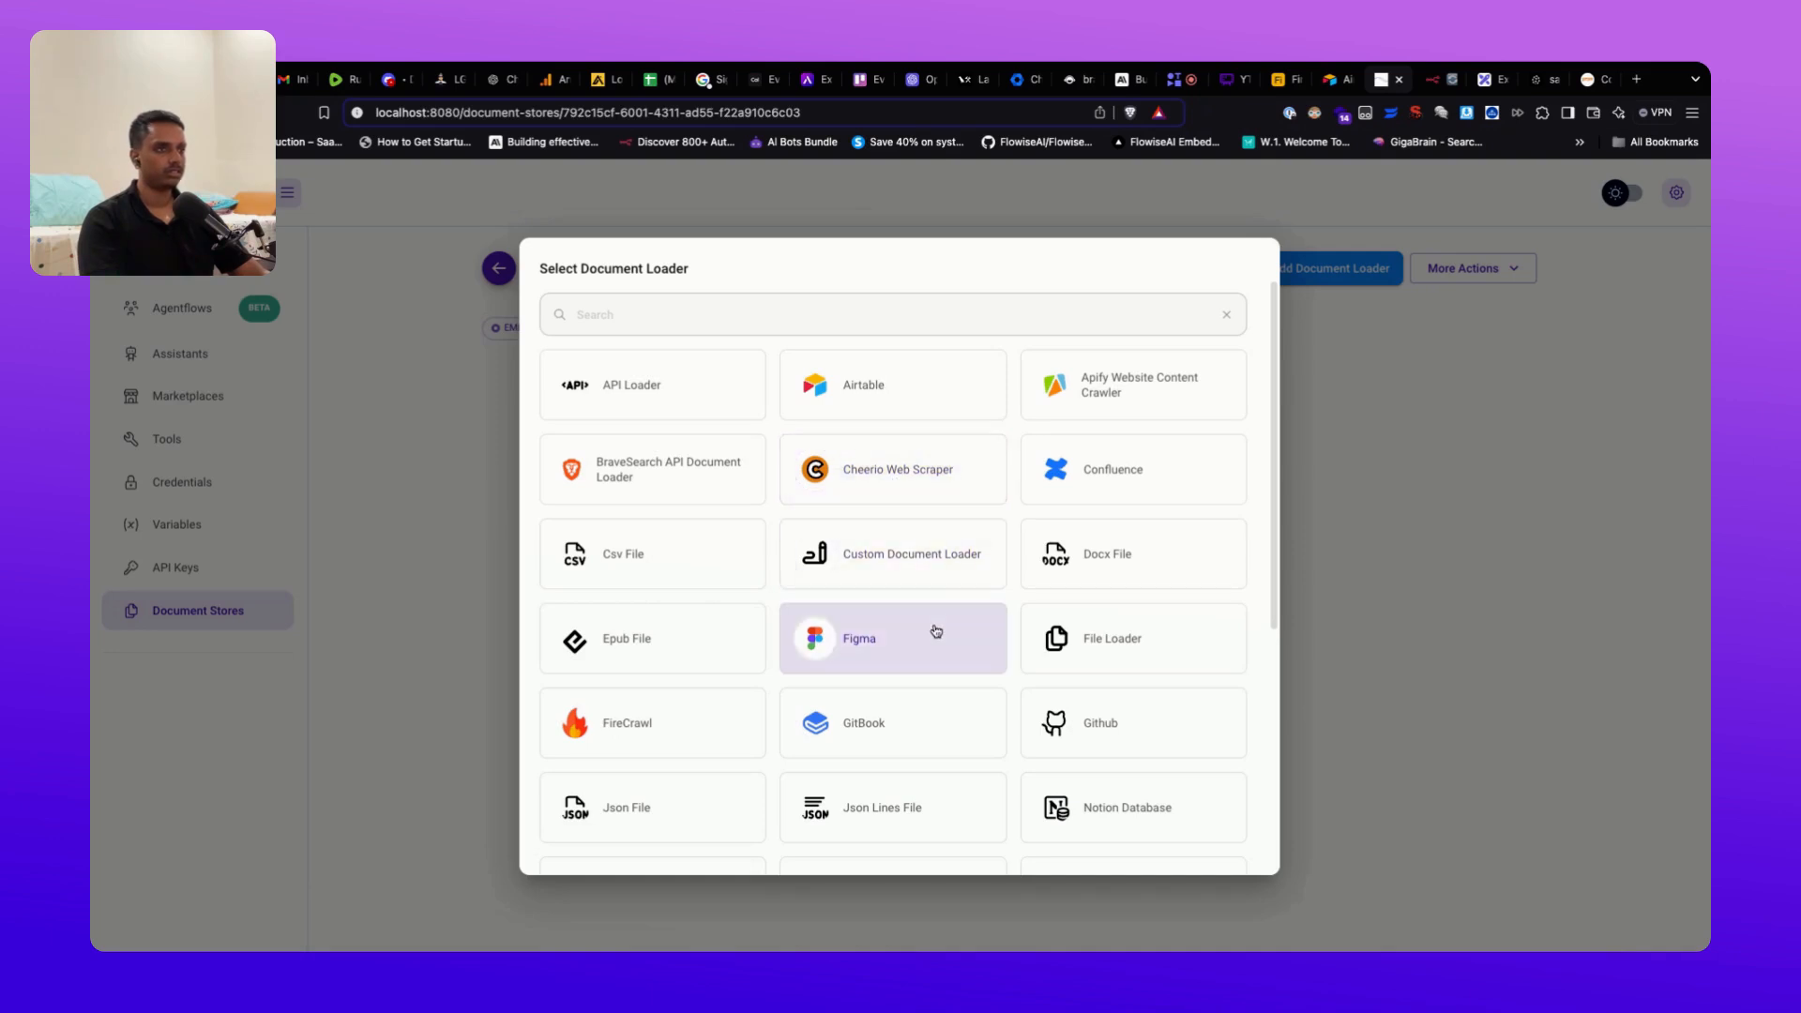
scroll(936, 631, down, 5)
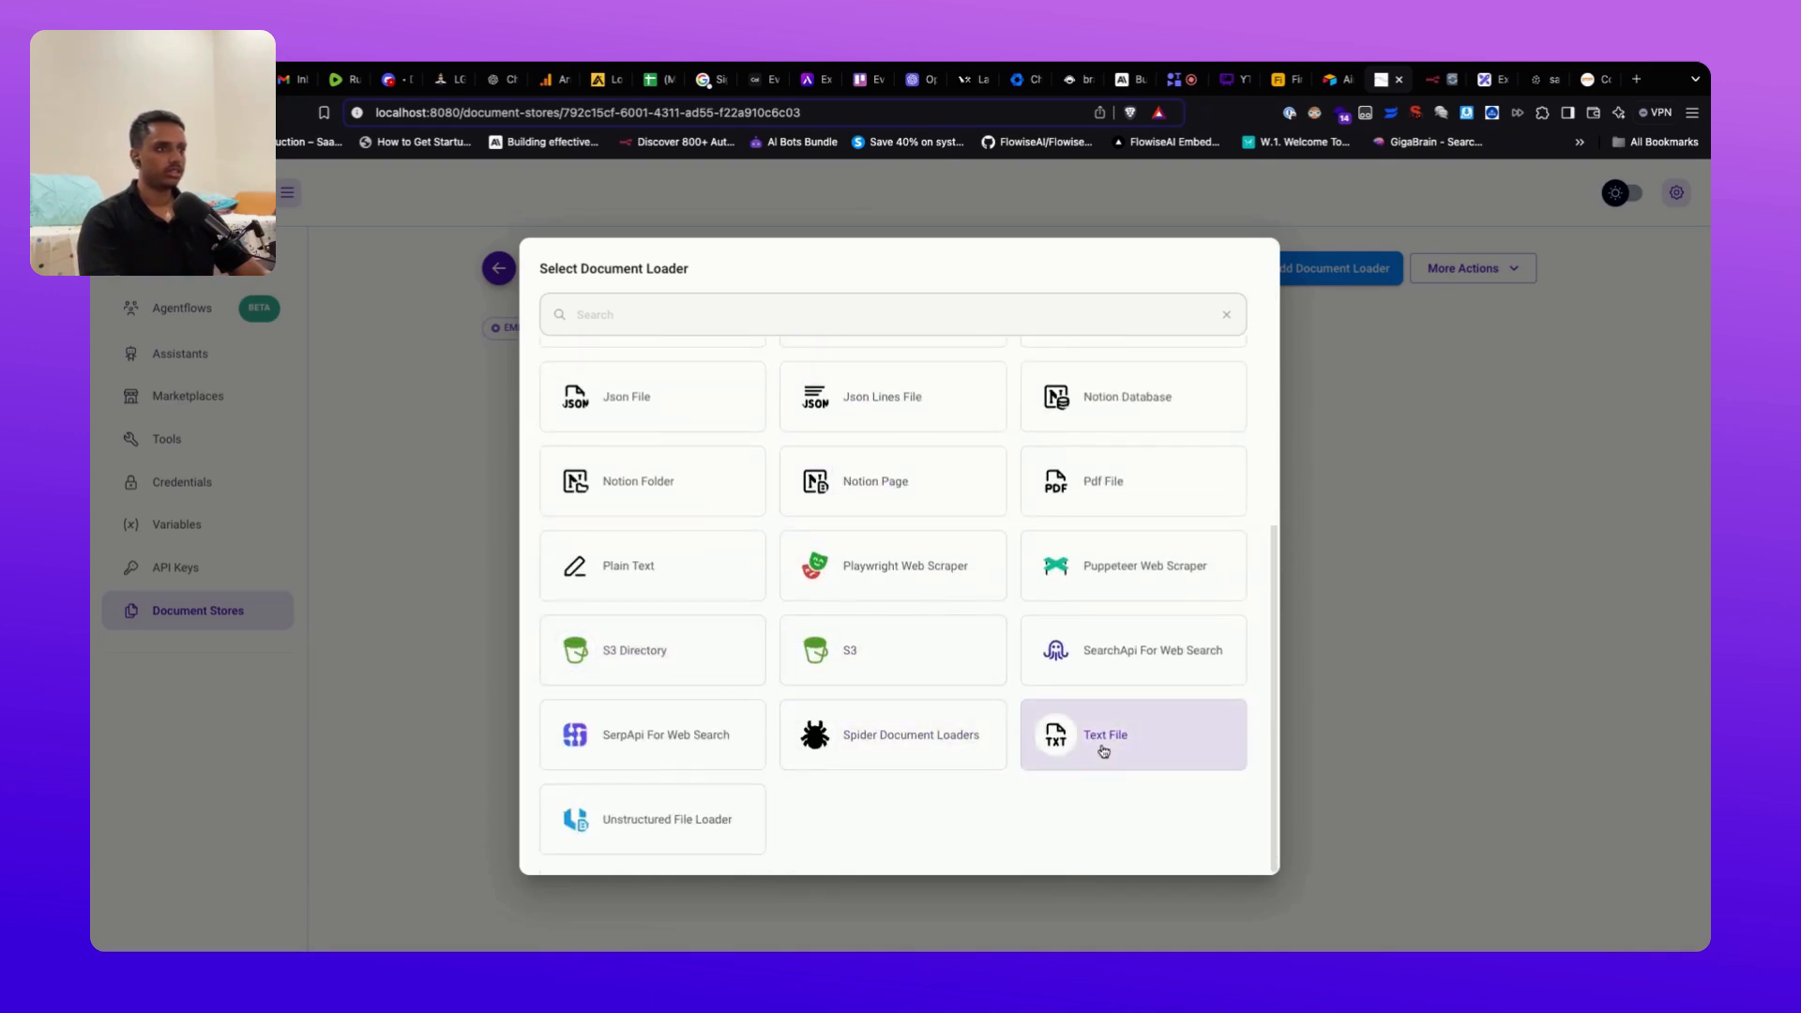
click(1104, 750)
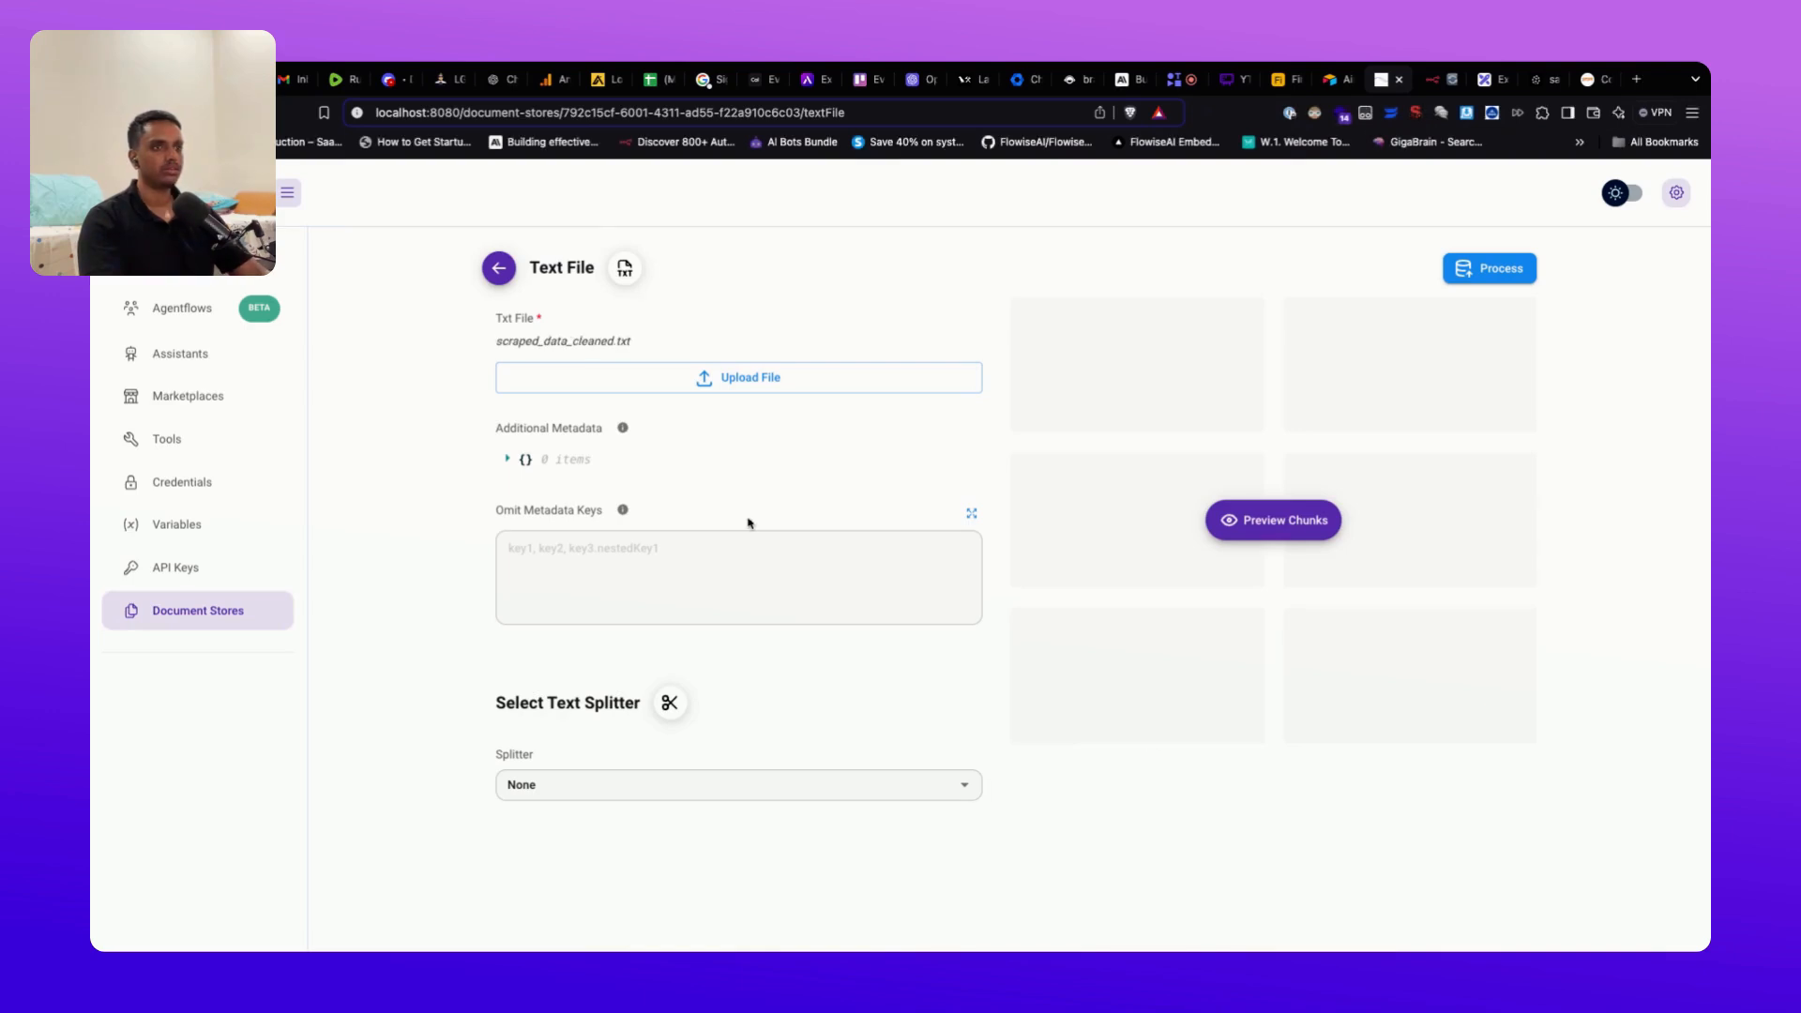
Step: Use the Recursive Character Text Splitter with chunk size 50 and chunk overlap 15
click(602, 785)
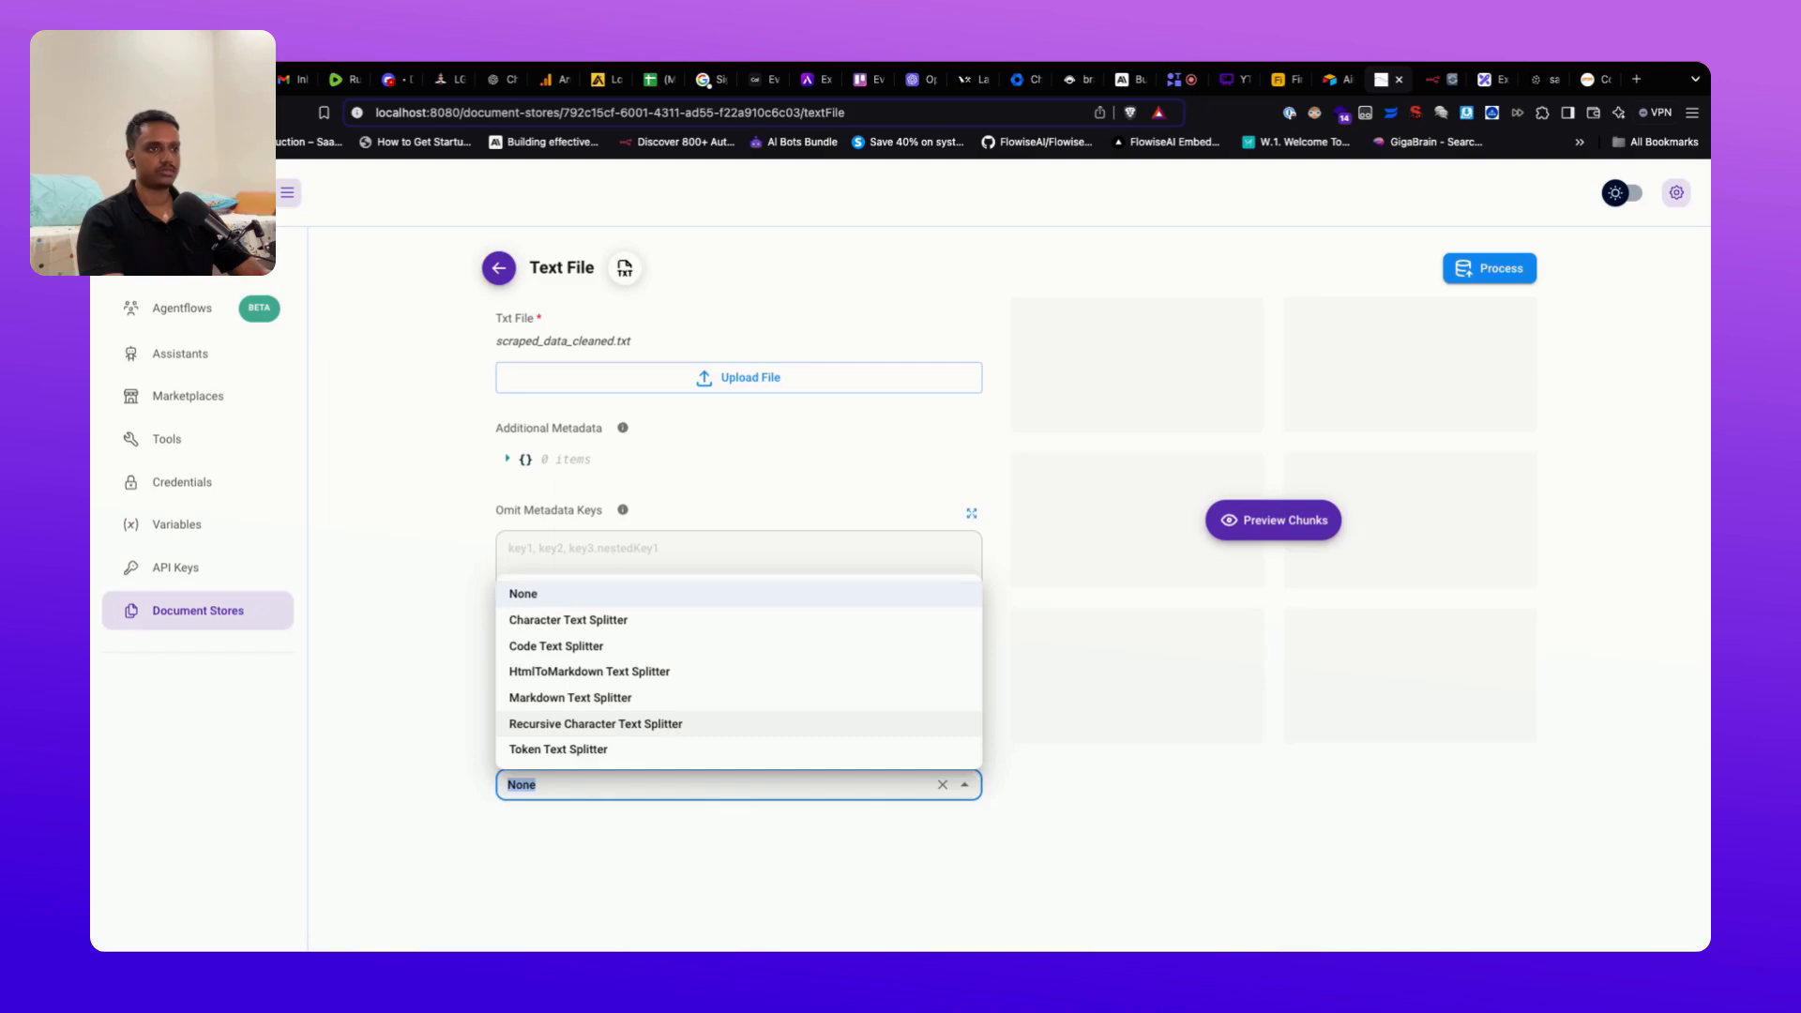
click(661, 732)
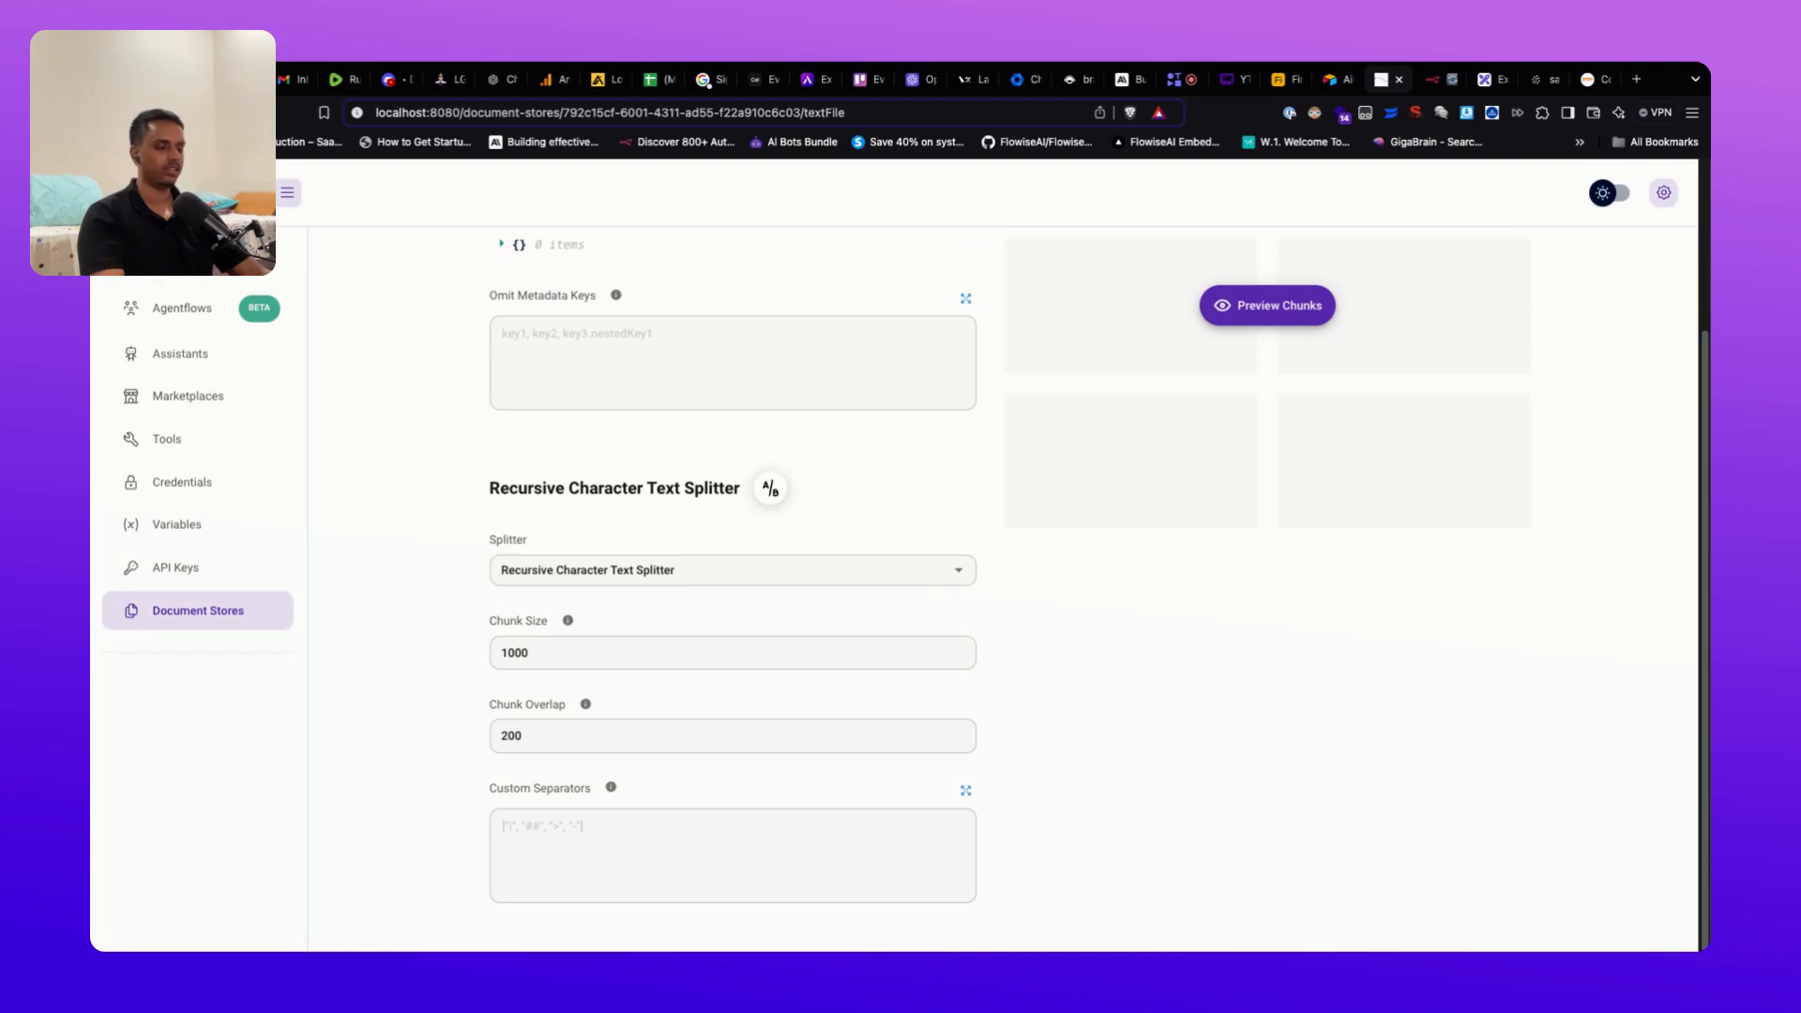
double_click(514, 653)
key(BackSpace)
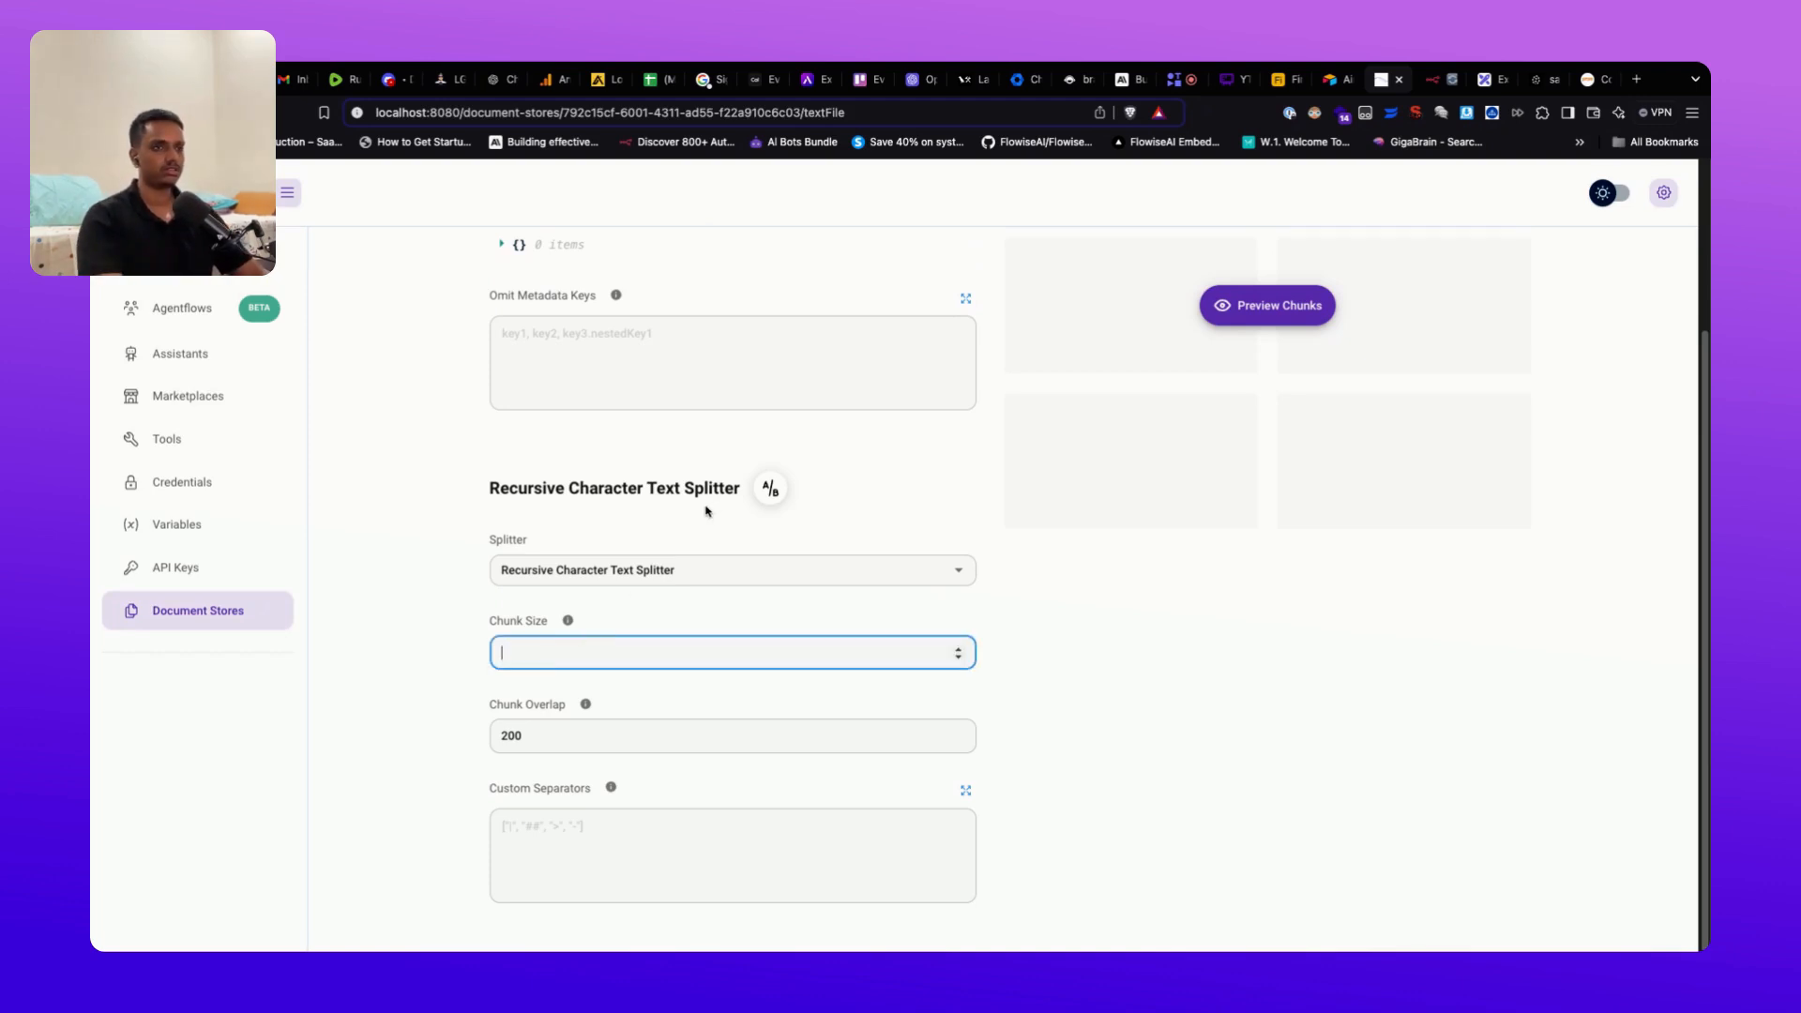
key(super+Tab)
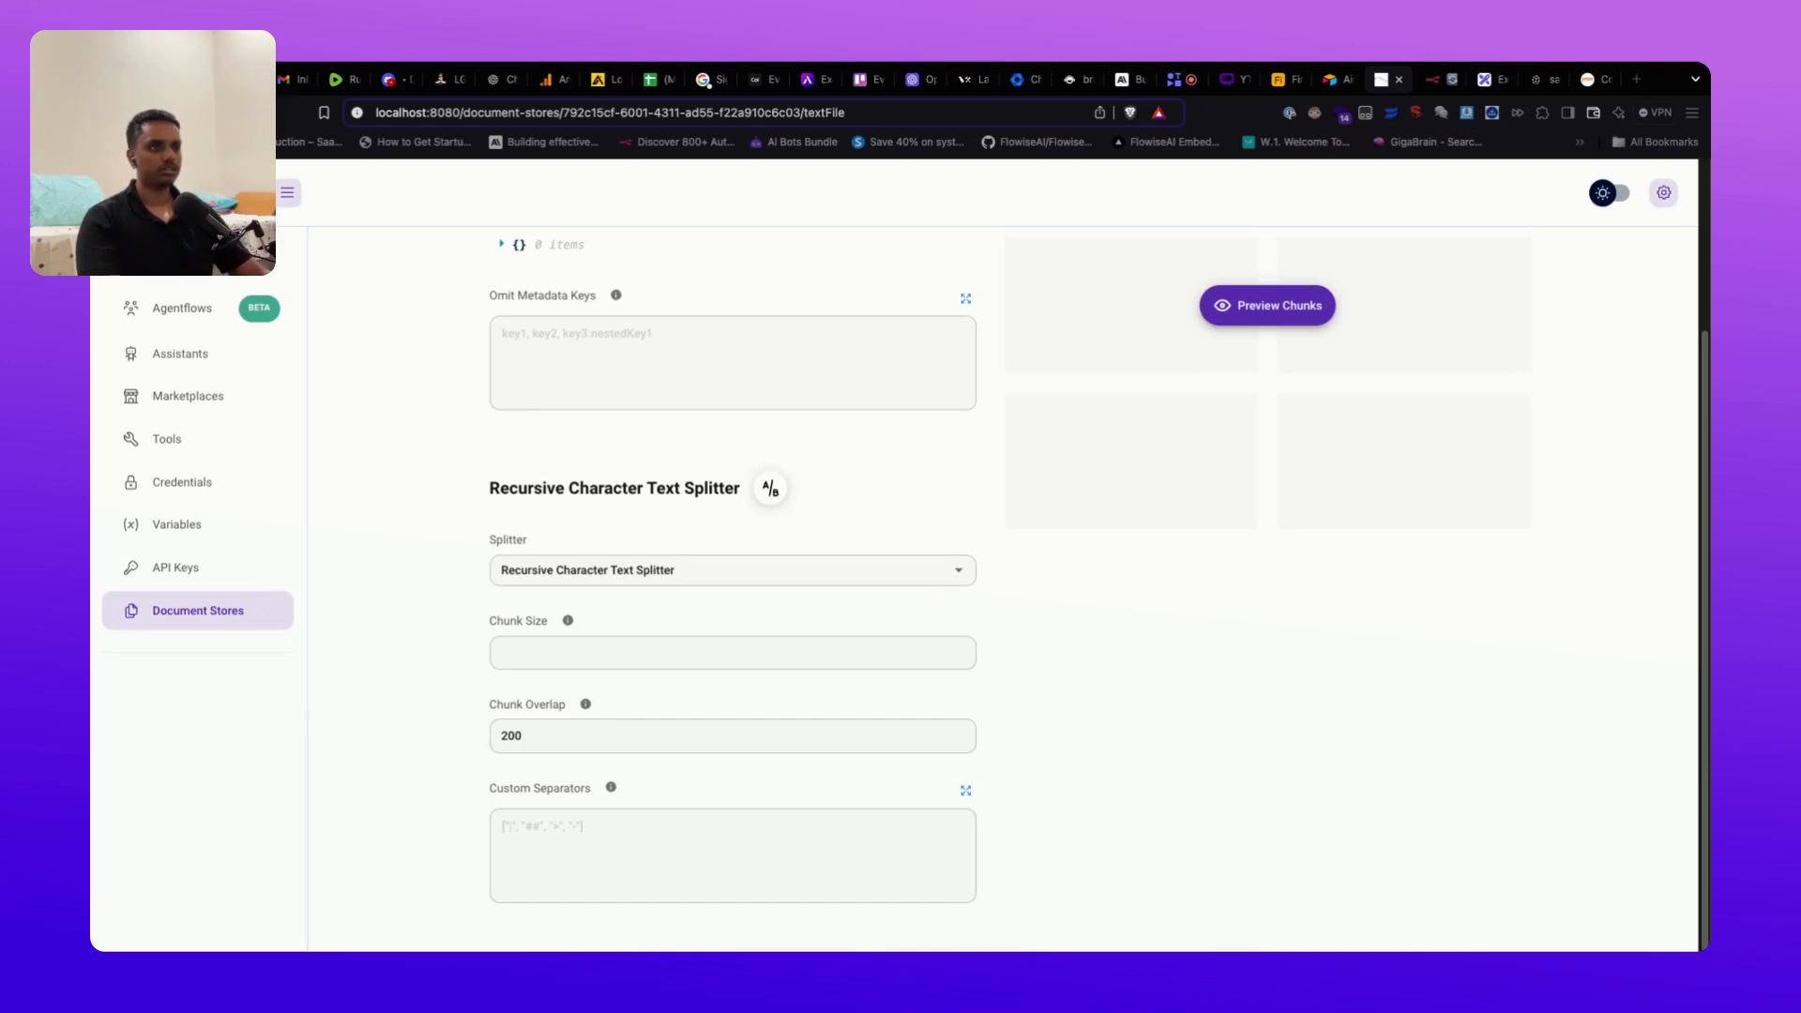
click(603, 654)
text(50)
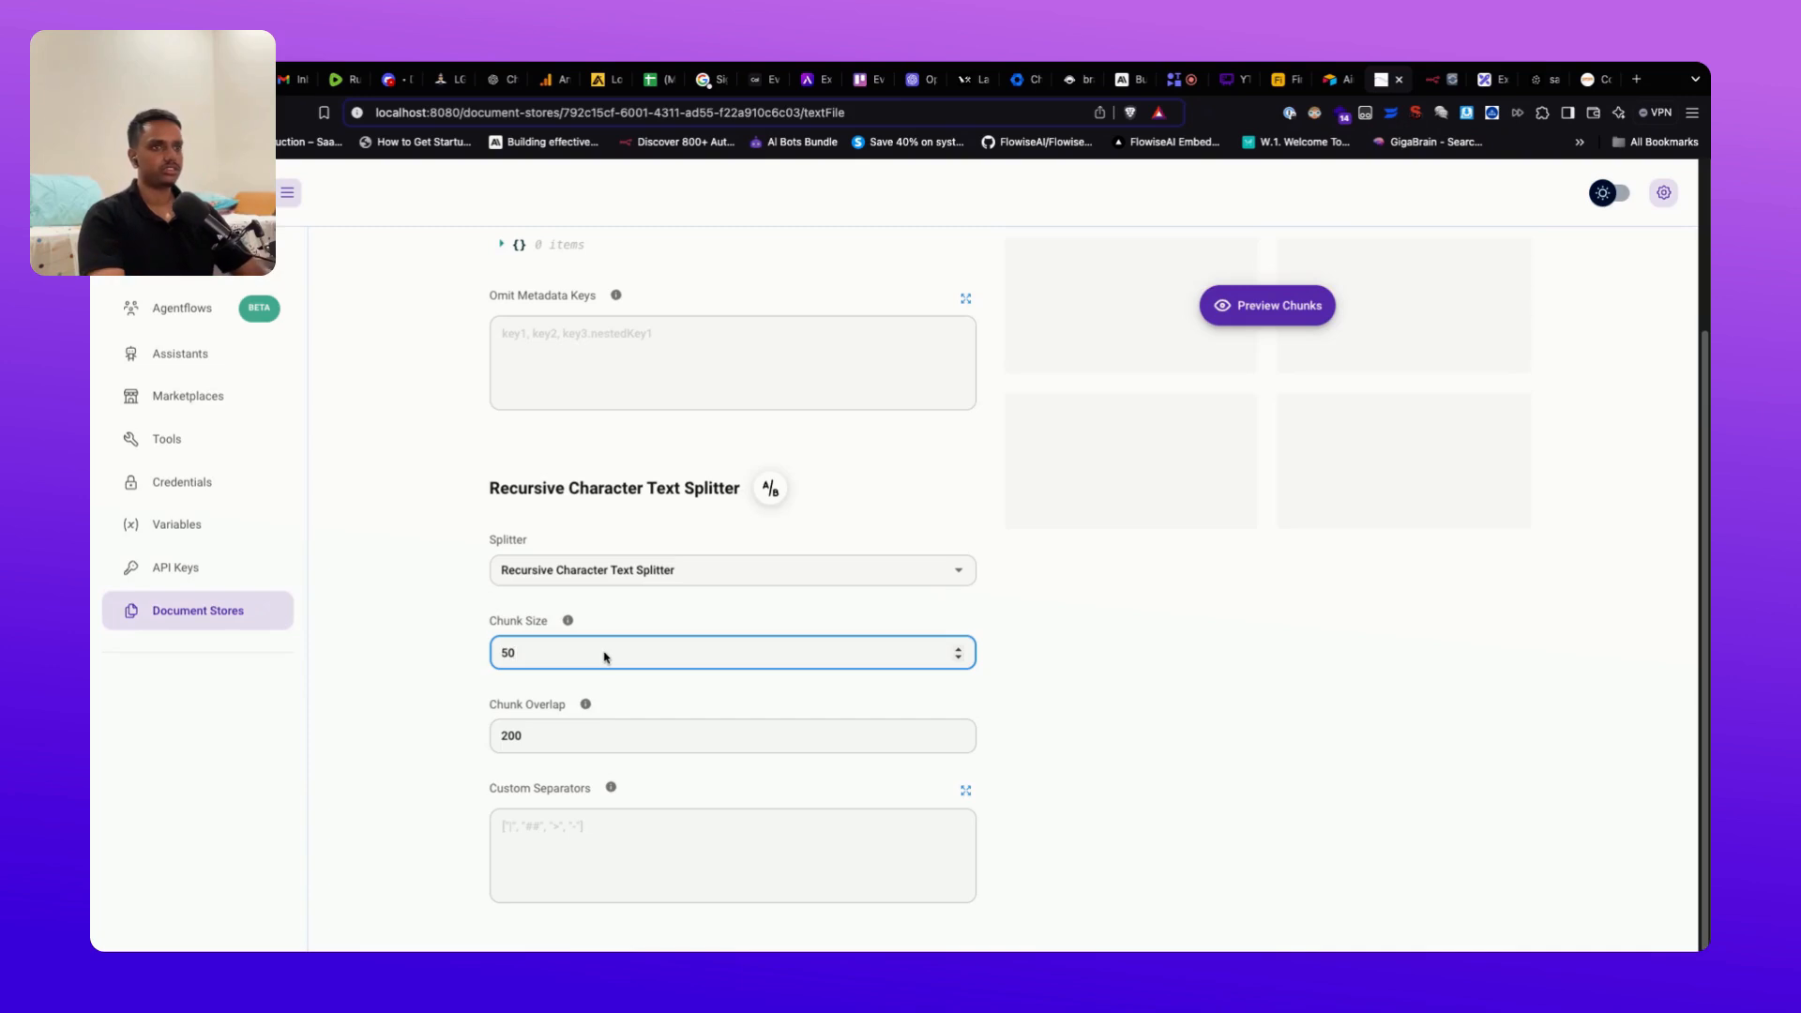
double_click(624, 739)
key(BackSpace)
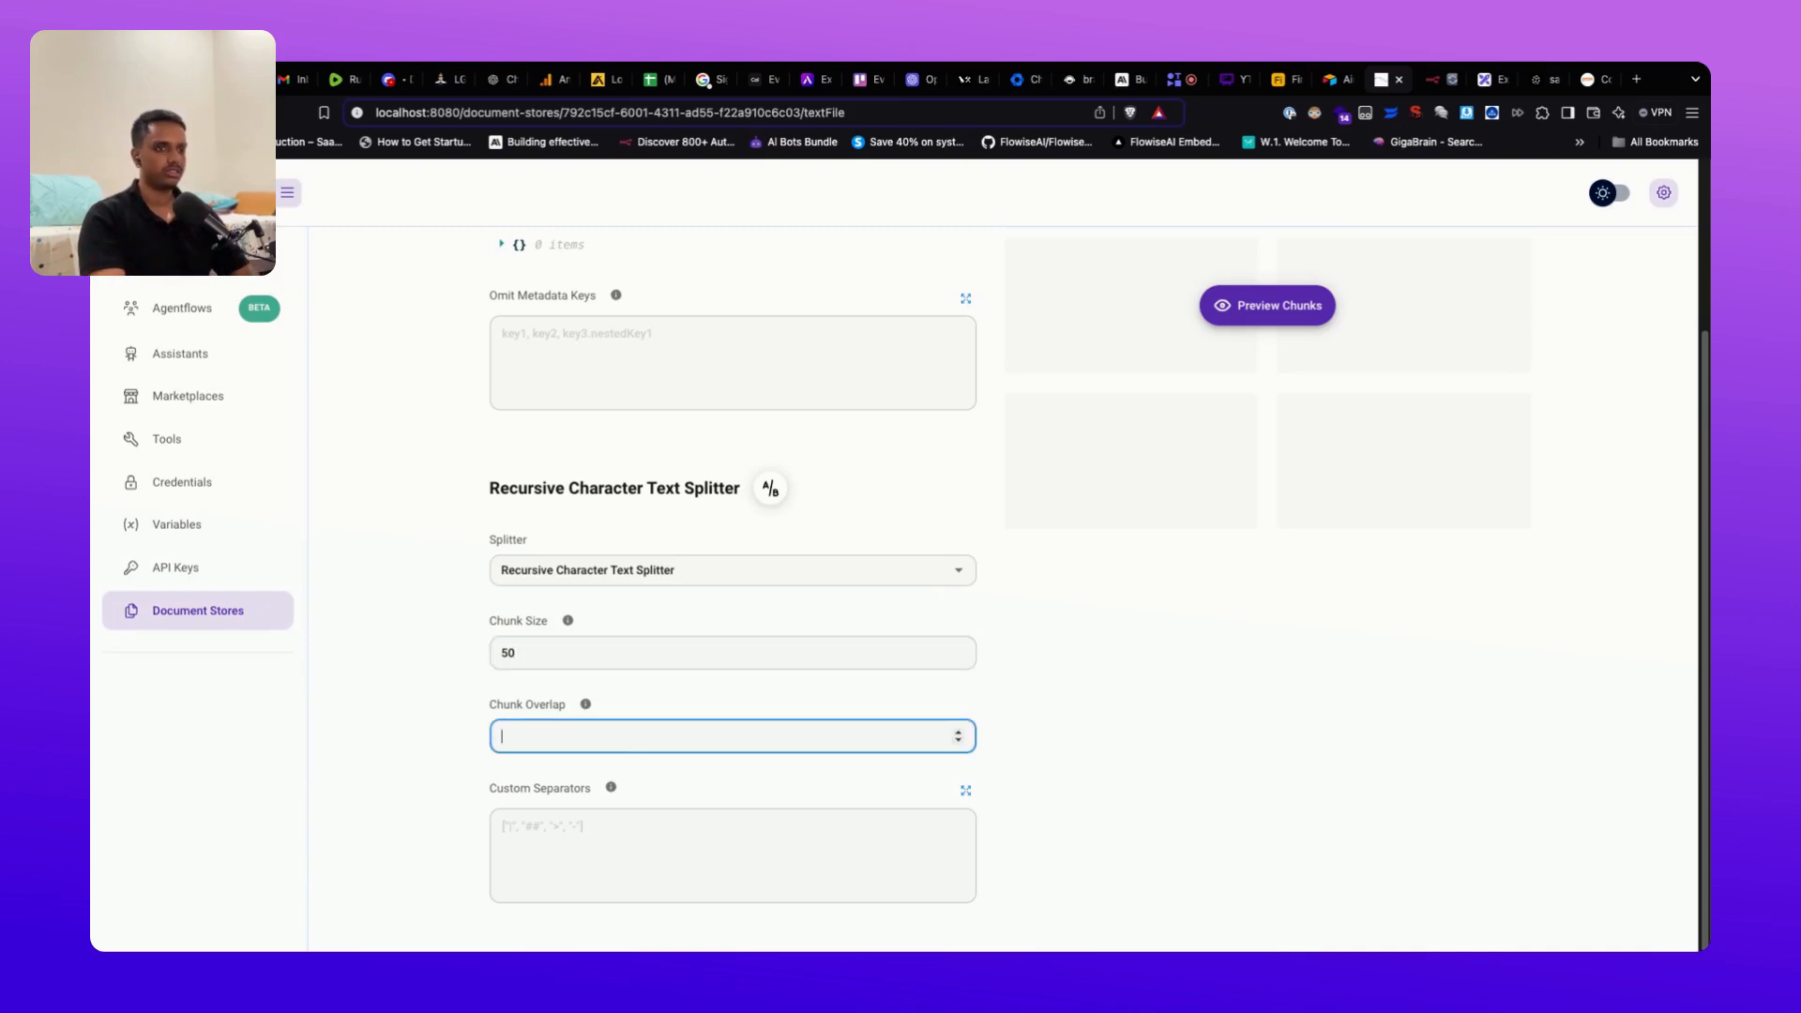
text(2)
text(15)
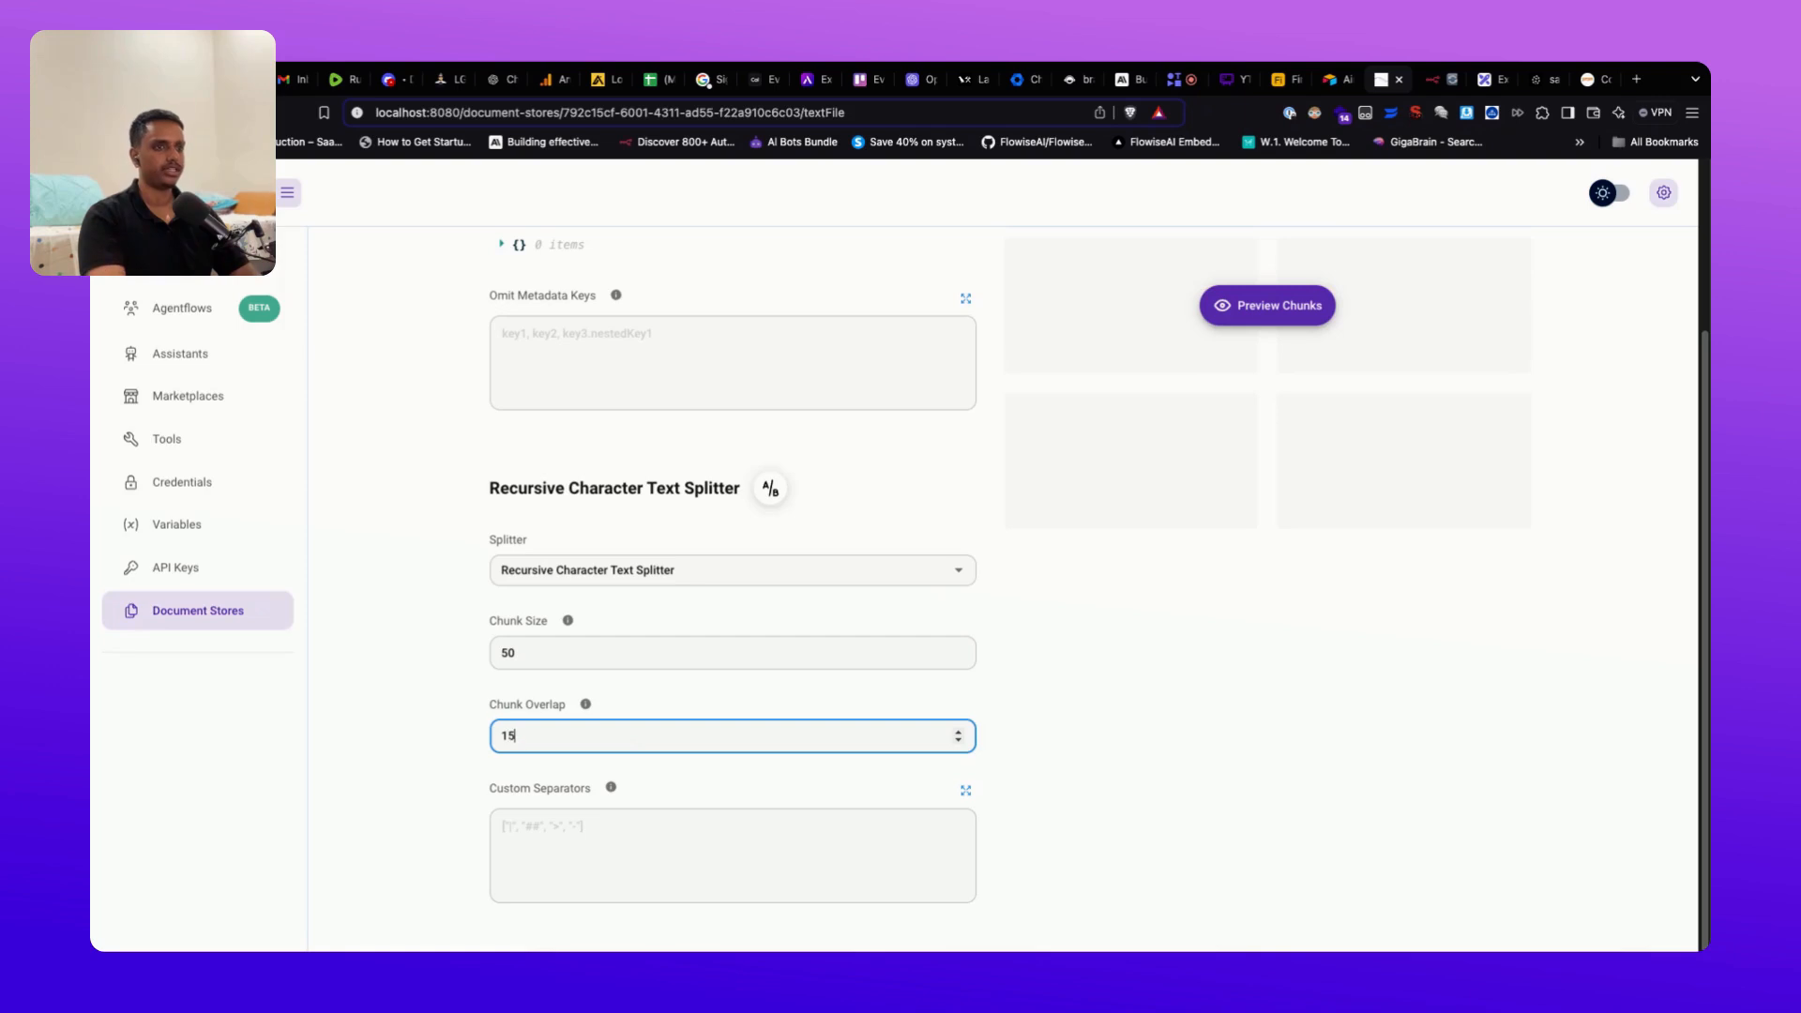
click(585, 706)
scroll(999, 737, up, 3)
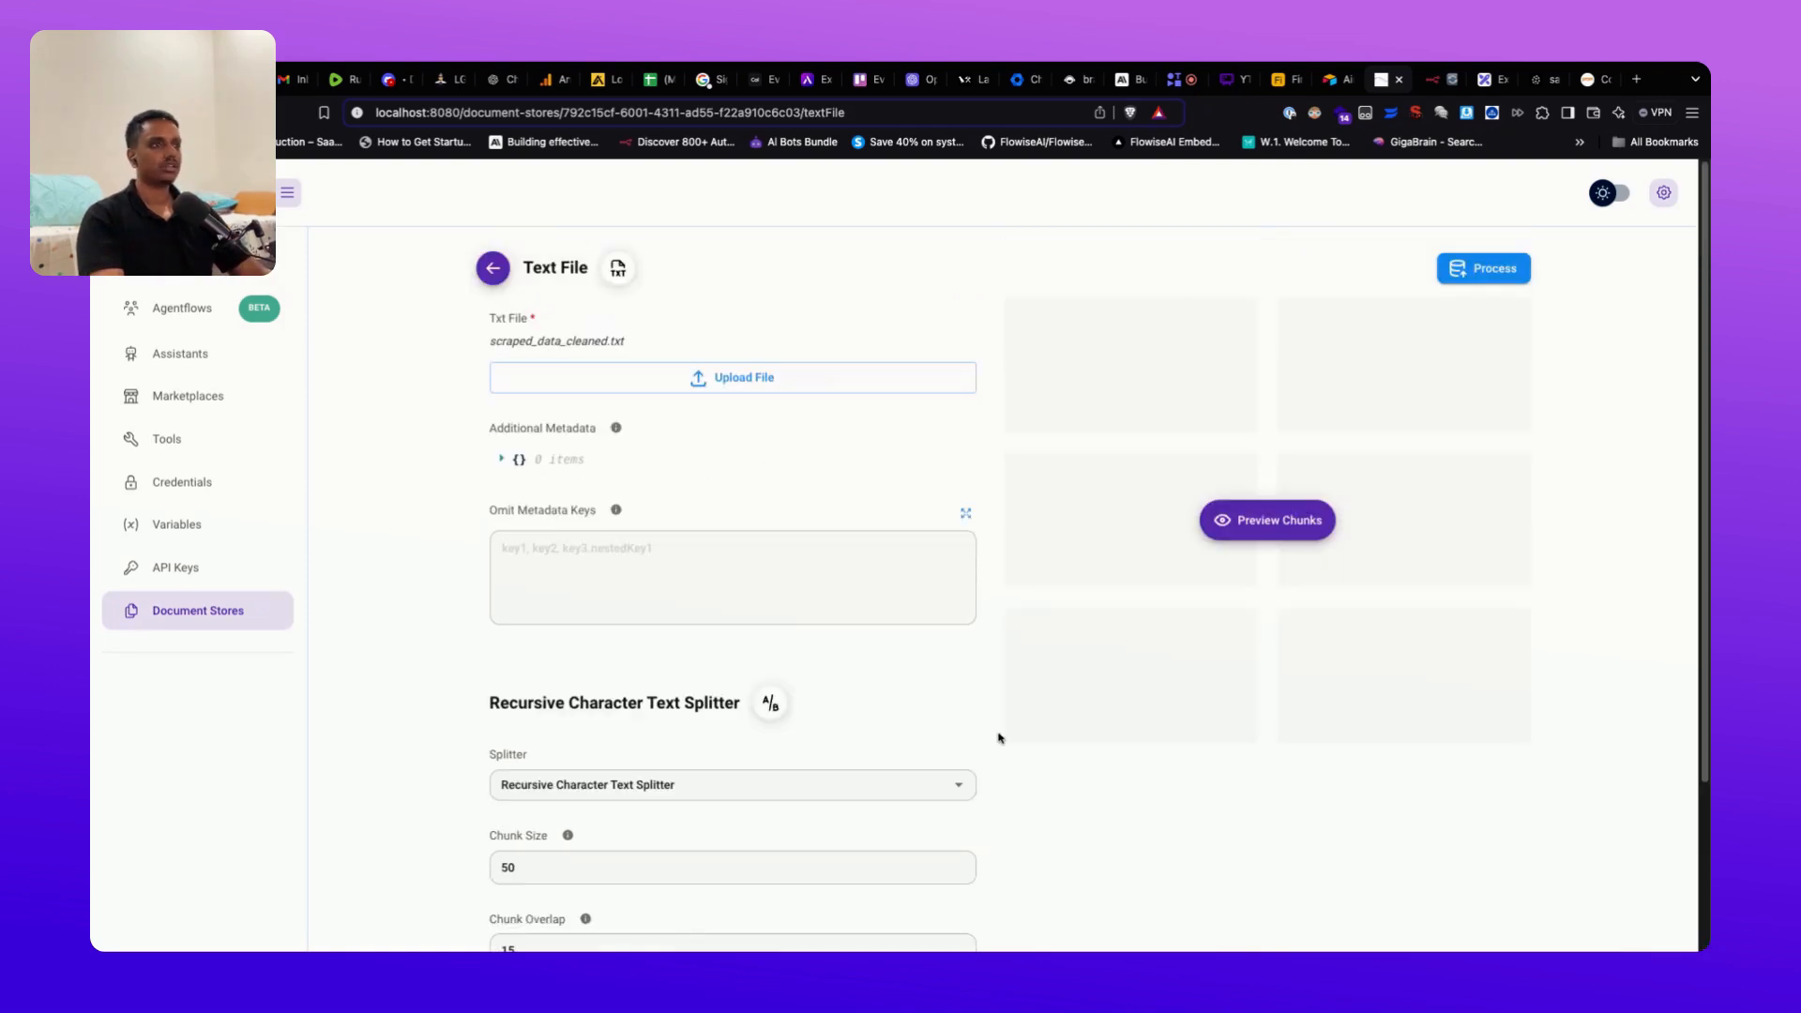
Step: Preview the chunks at size 50, which yields 1963 chunks
click(1273, 531)
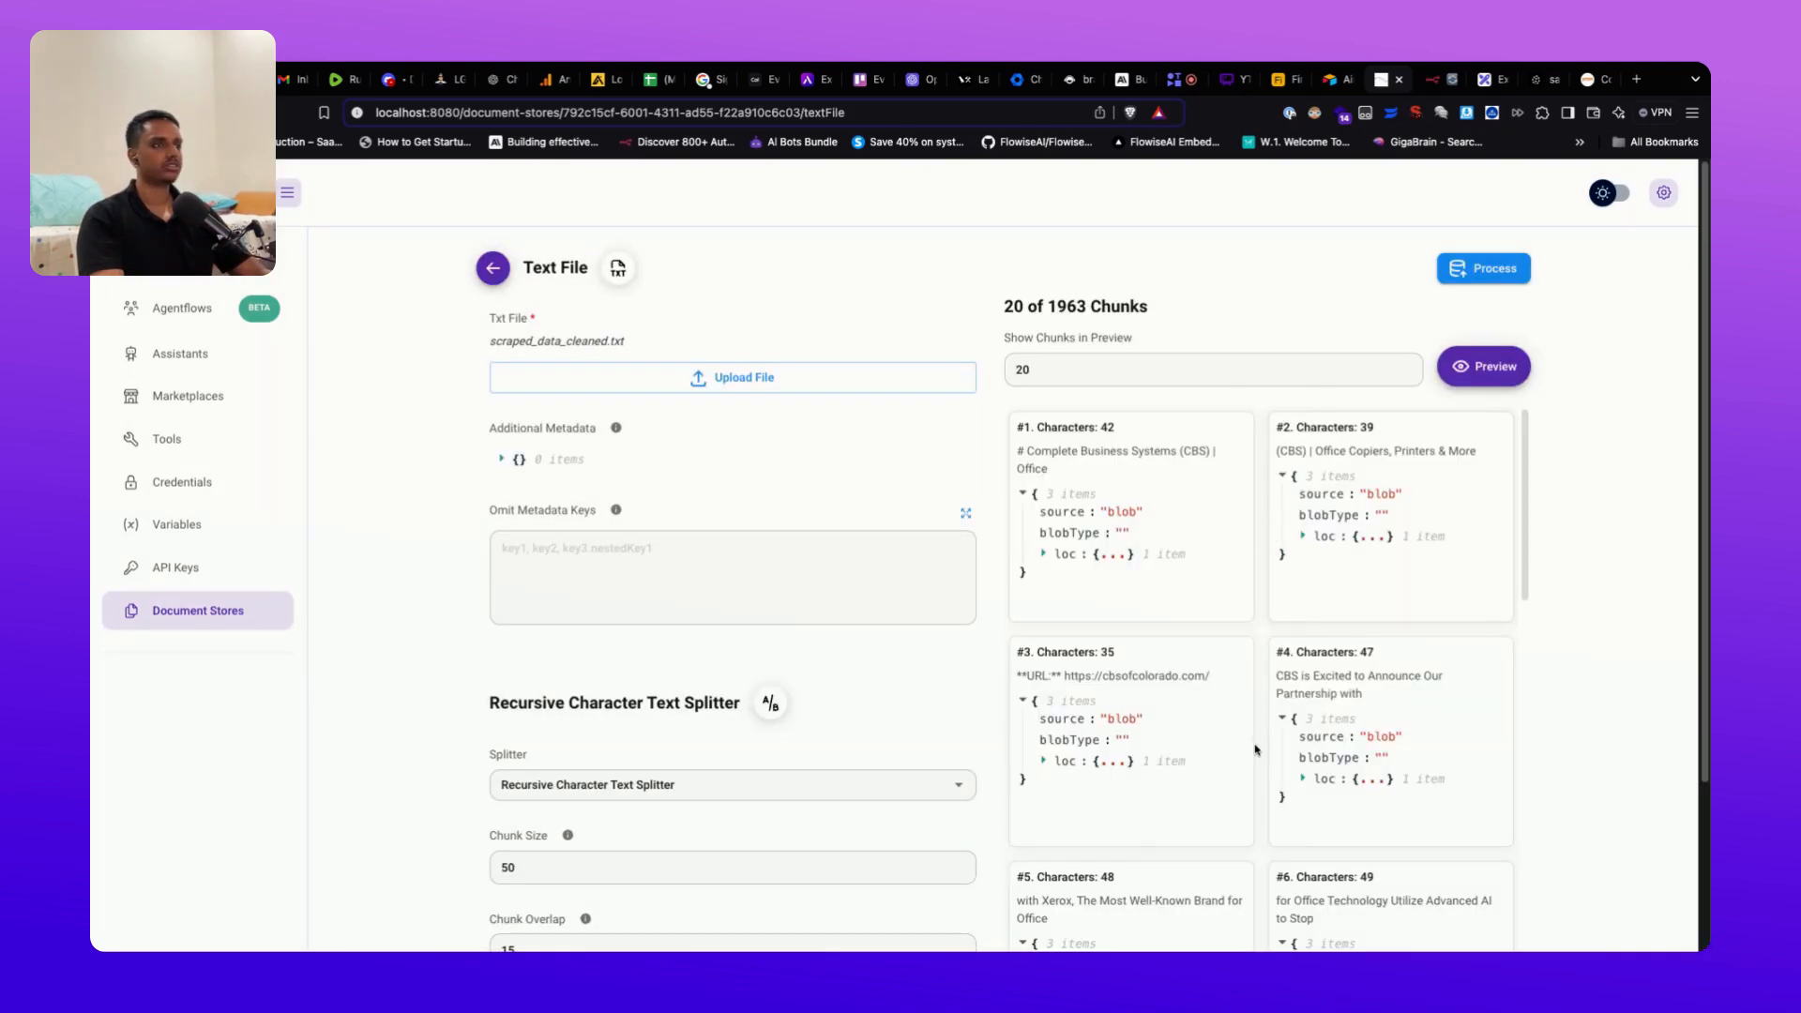
scroll(1276, 754, down, 7)
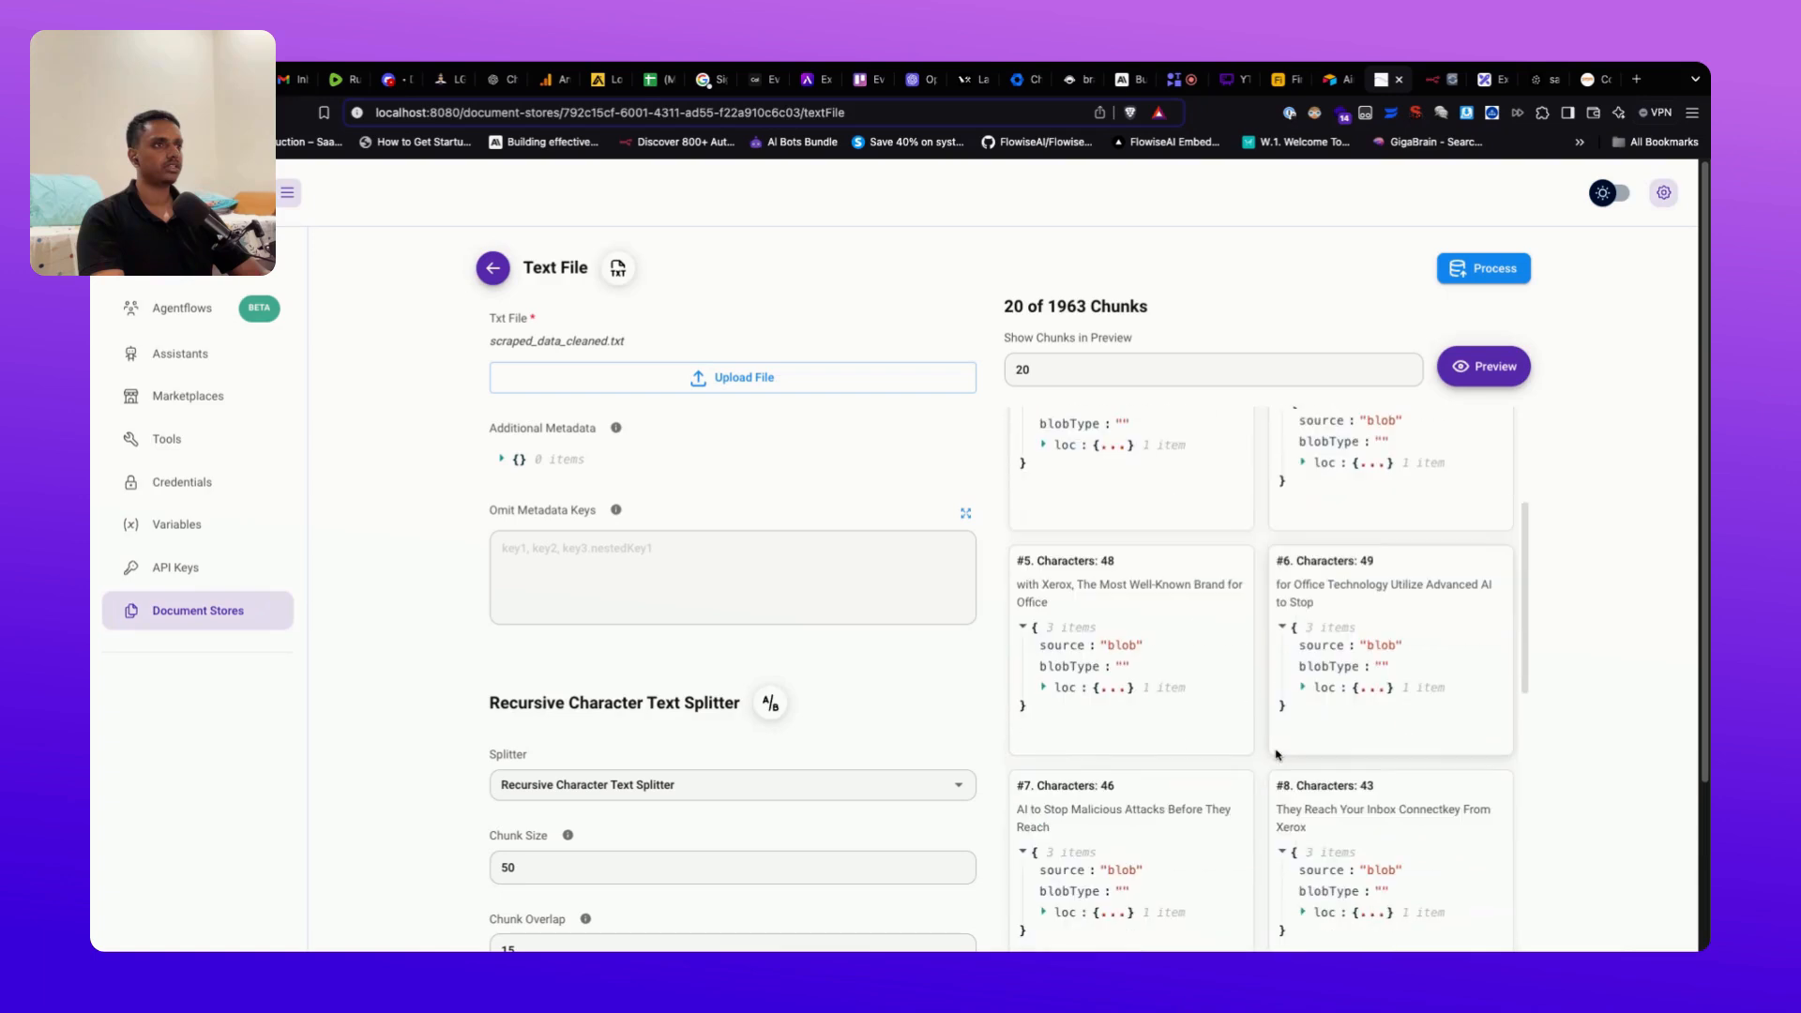
scroll(1259, 675, down, 3)
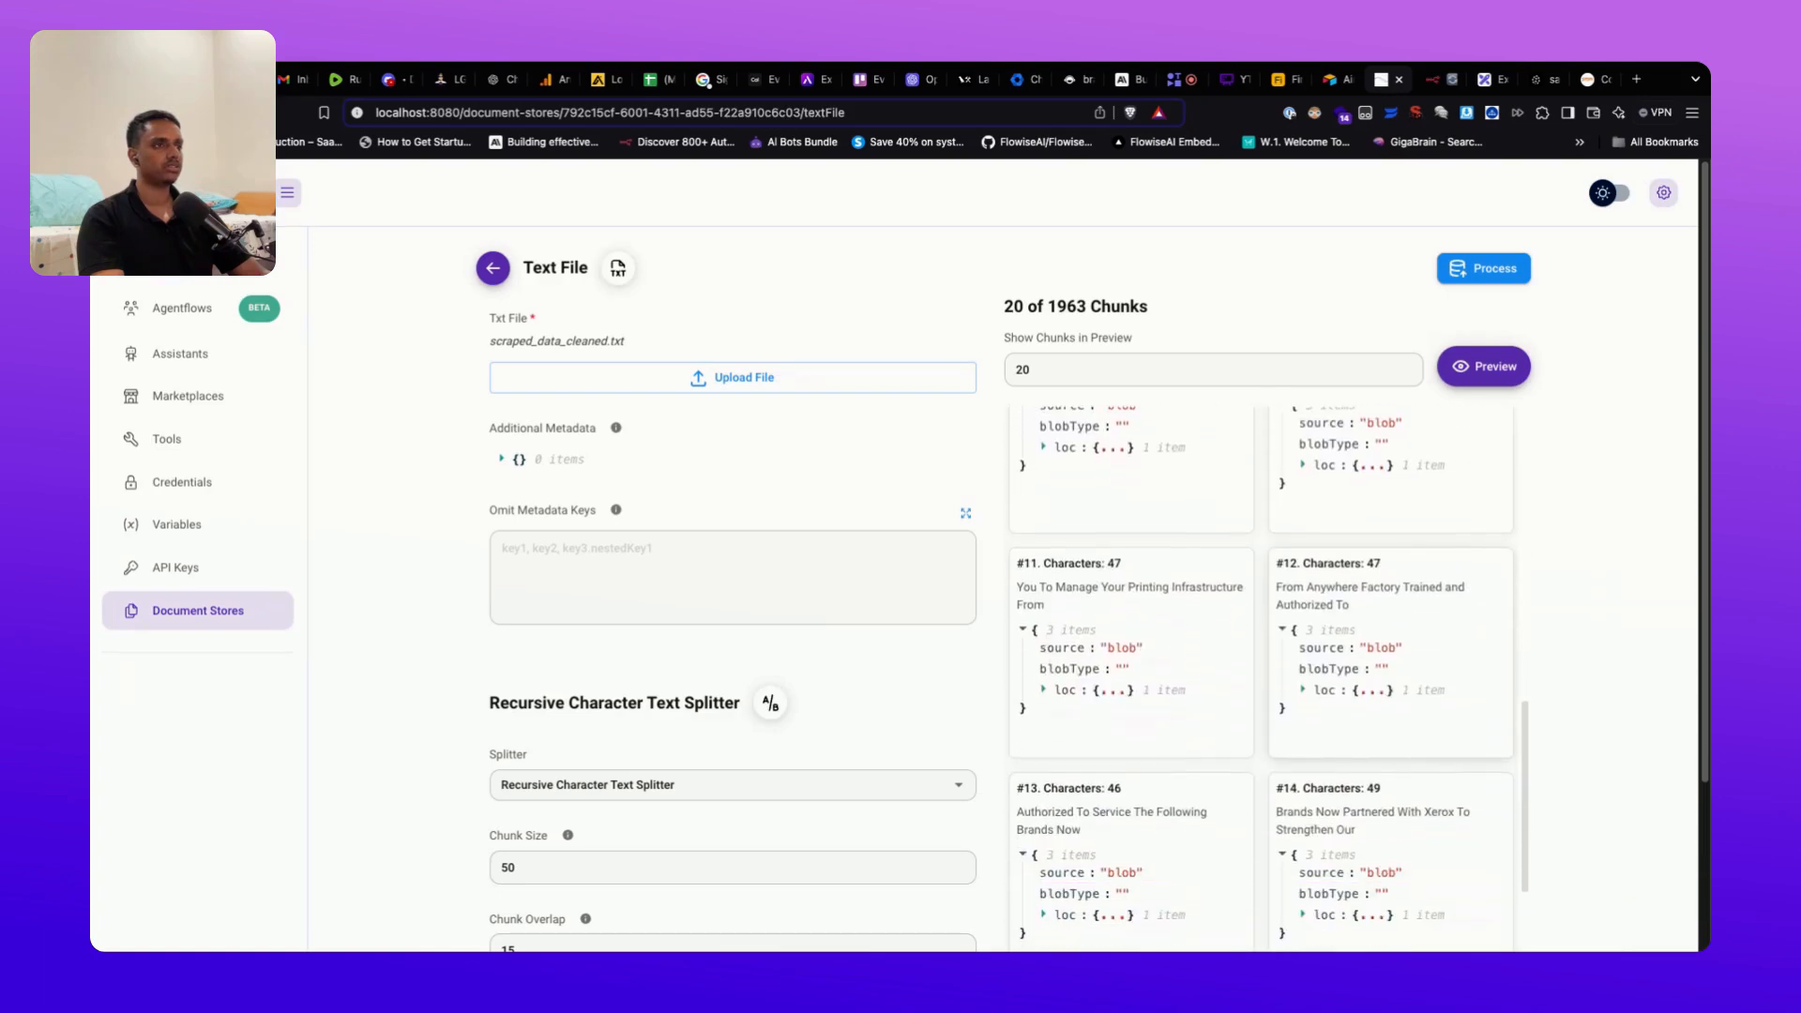
scroll(1259, 675, down, 4)
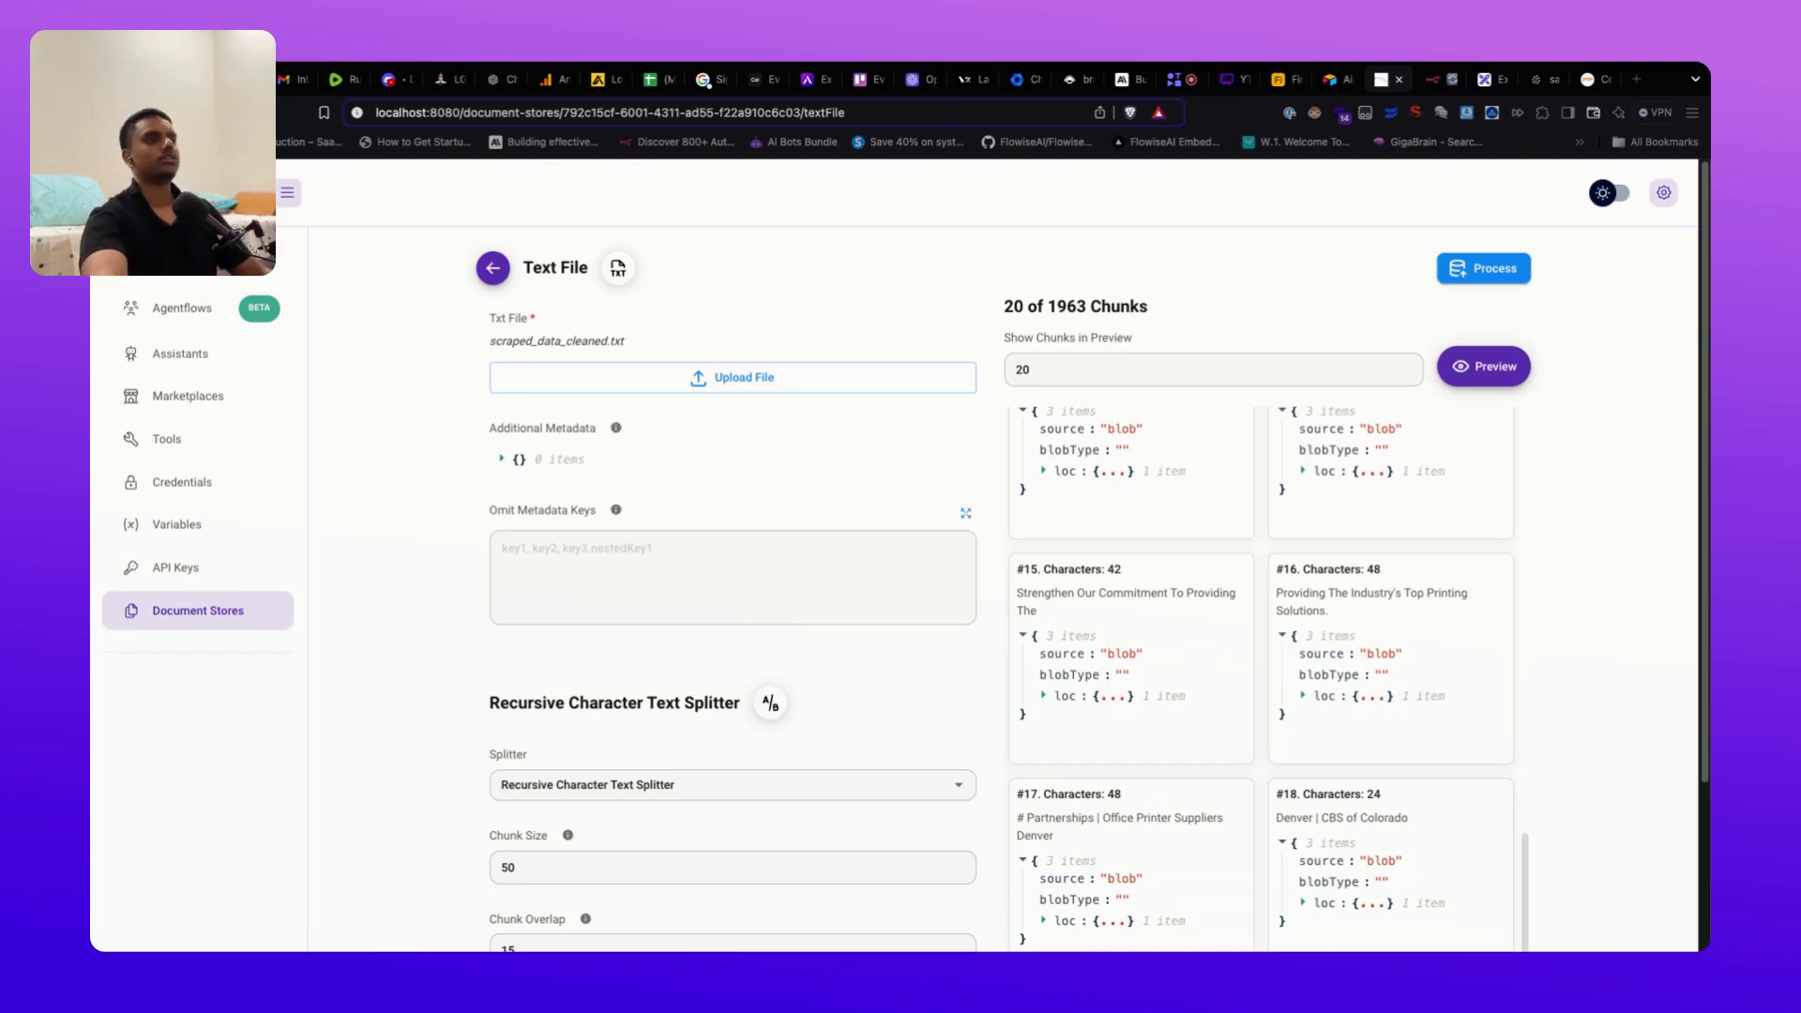
scroll(816, 735, down, 2)
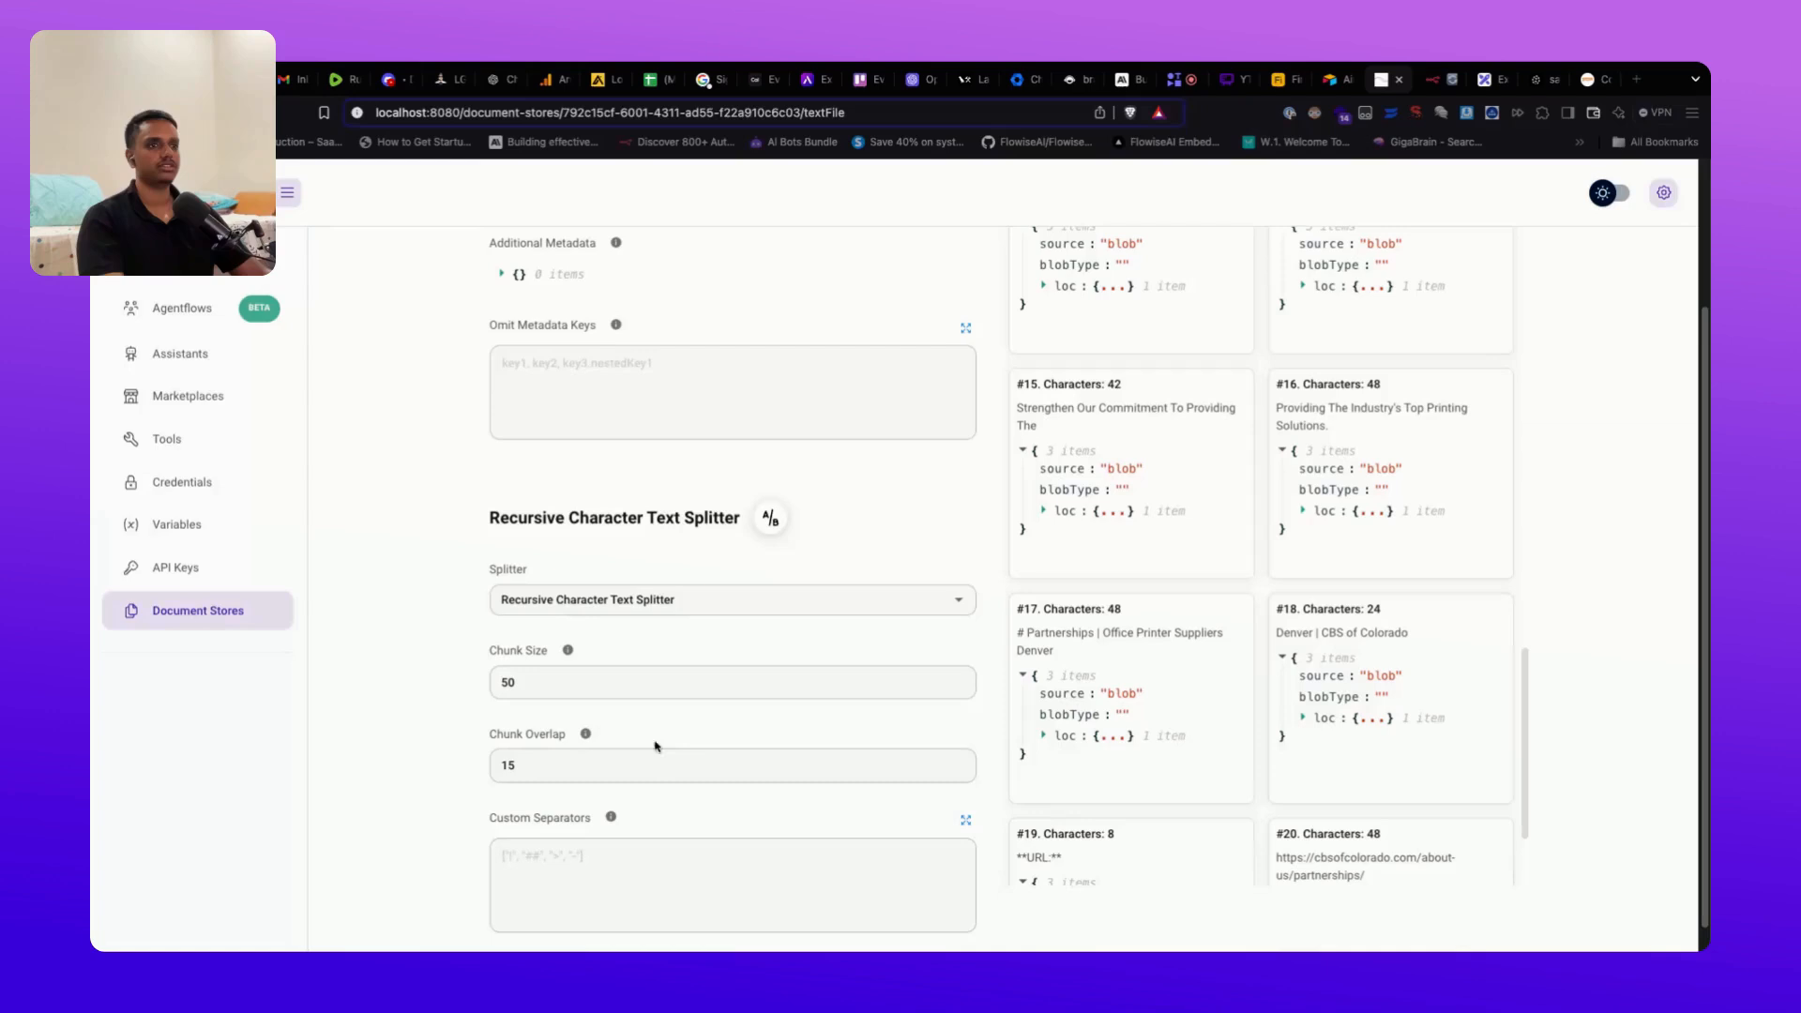
Step: Reset the splitter to chunk size 1000 and chunk overlap 200
click(571, 682)
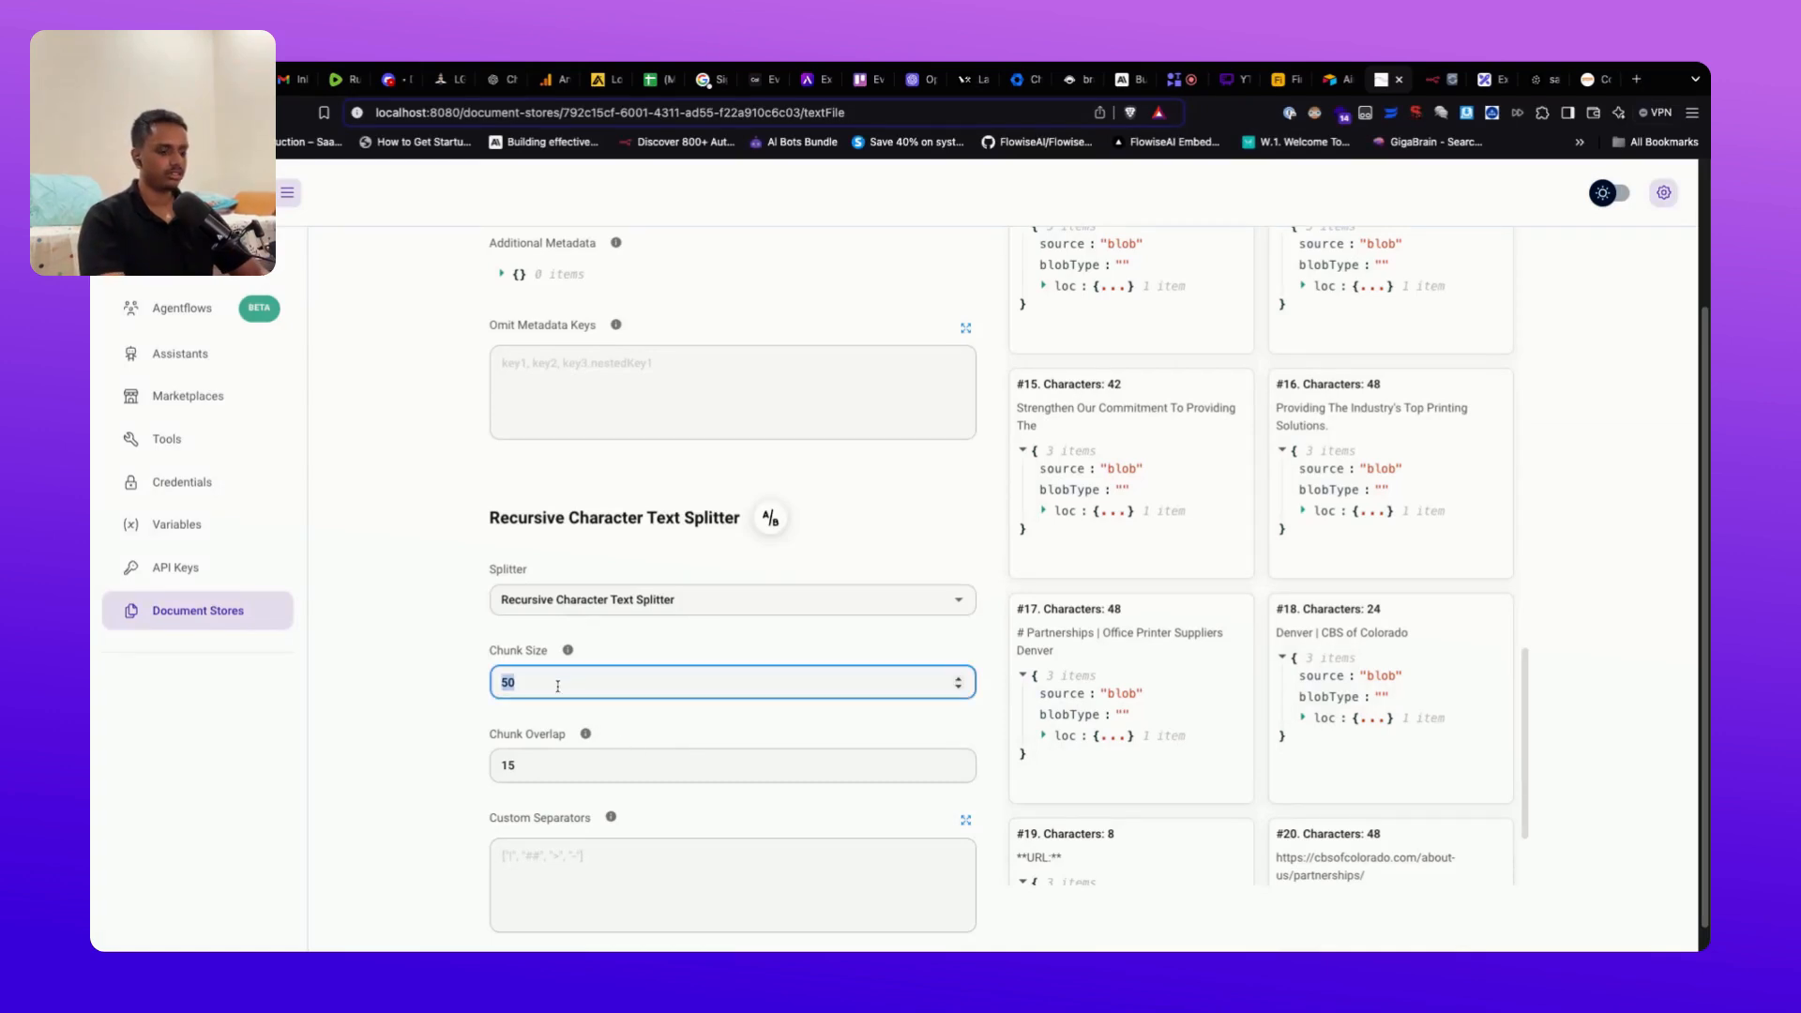
key(BackSpace)
key(BackSpace)
text(10)
click(576, 765)
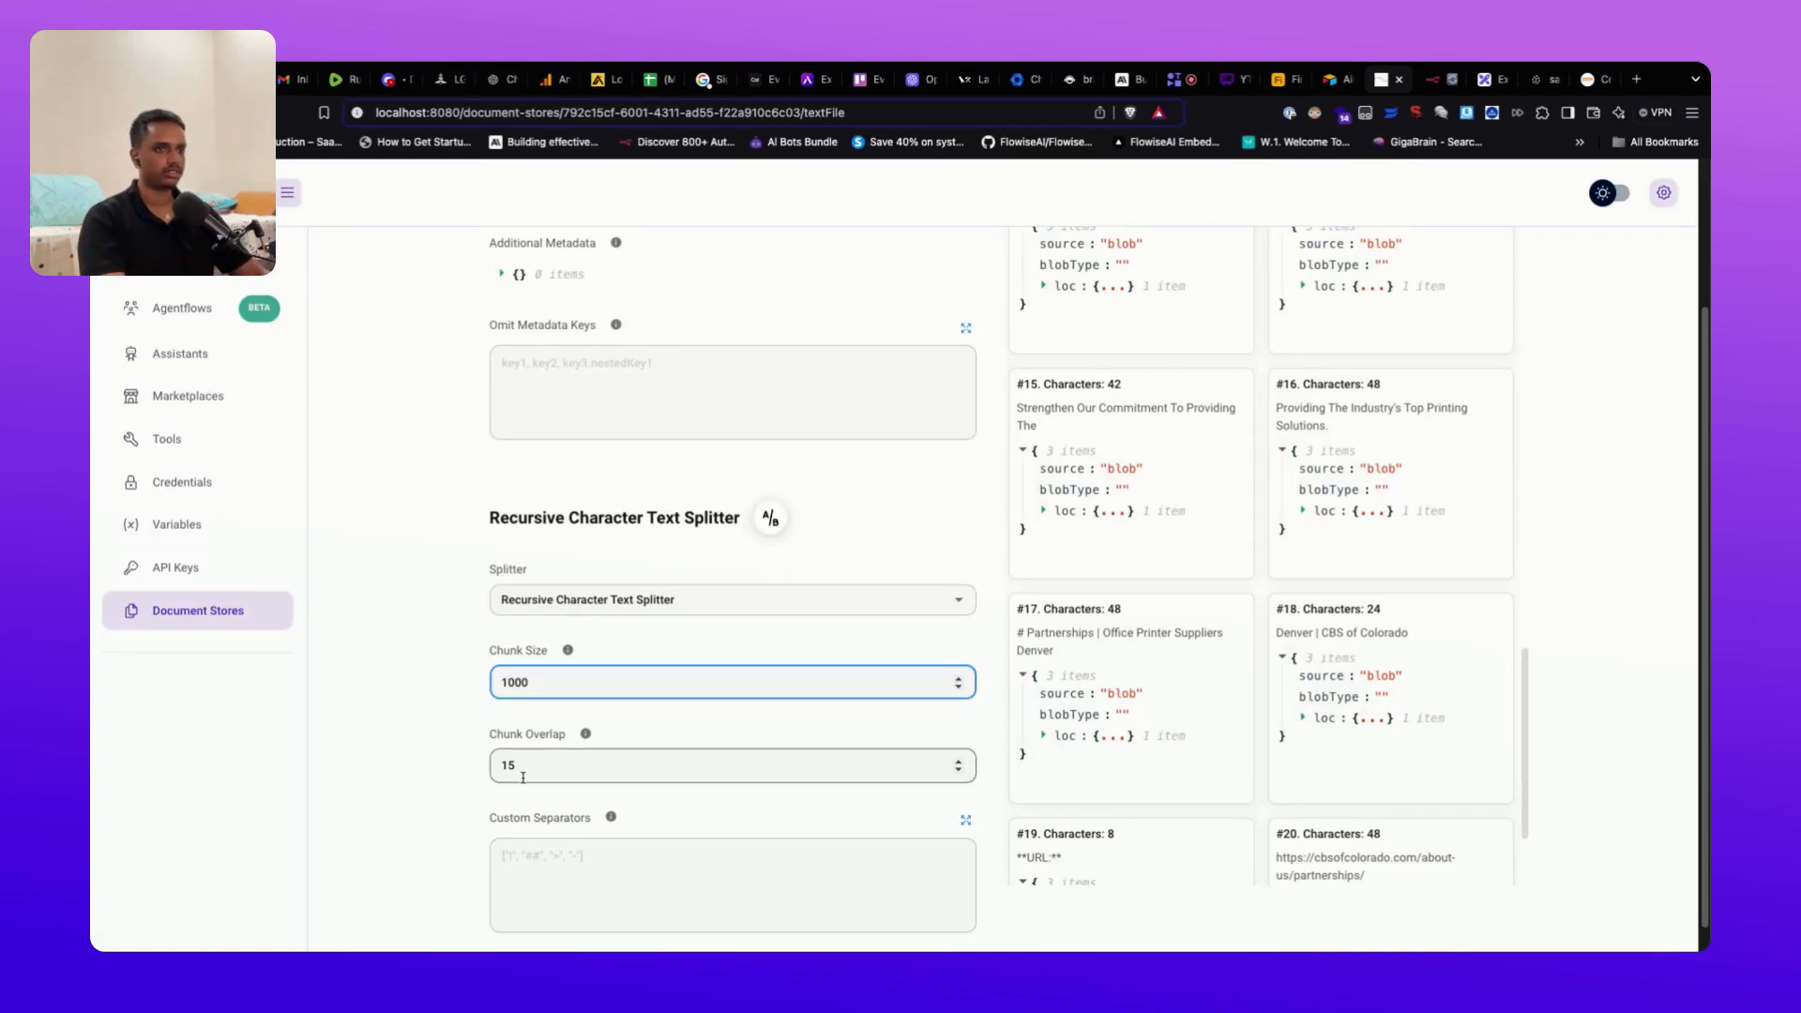
key(BackSpace)
key(BackSpace)
text(200)
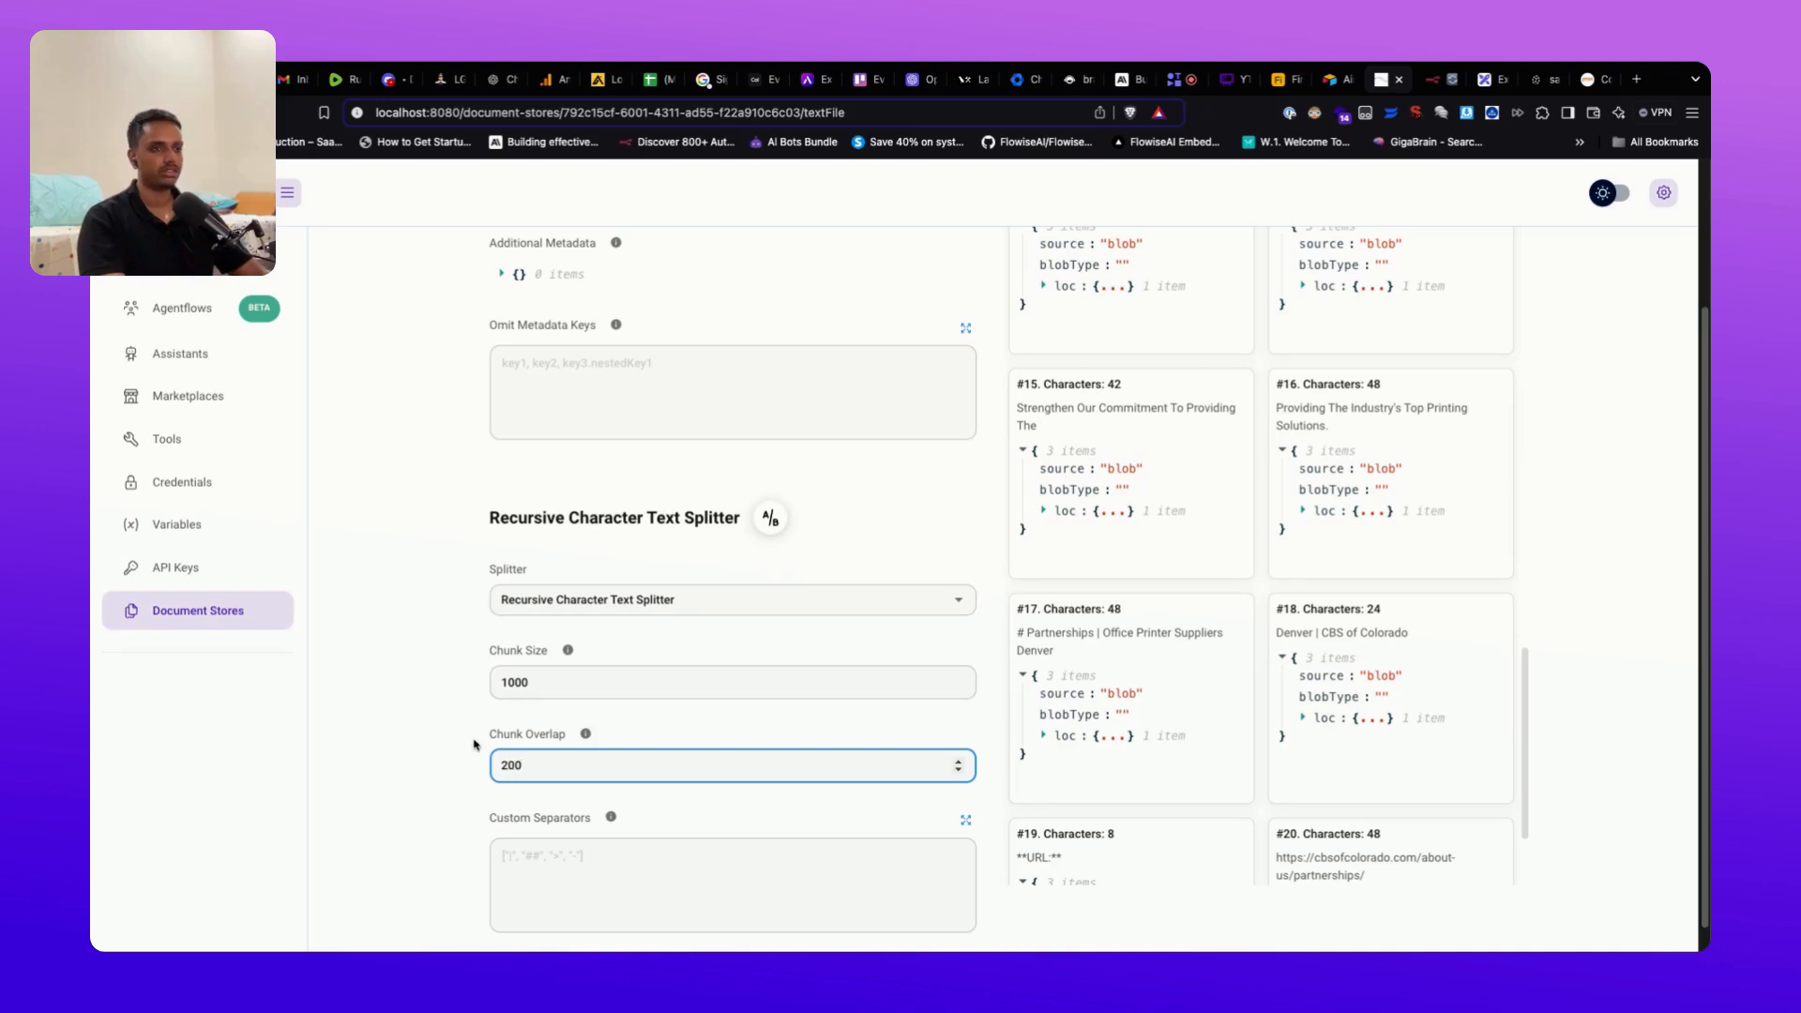
click(475, 744)
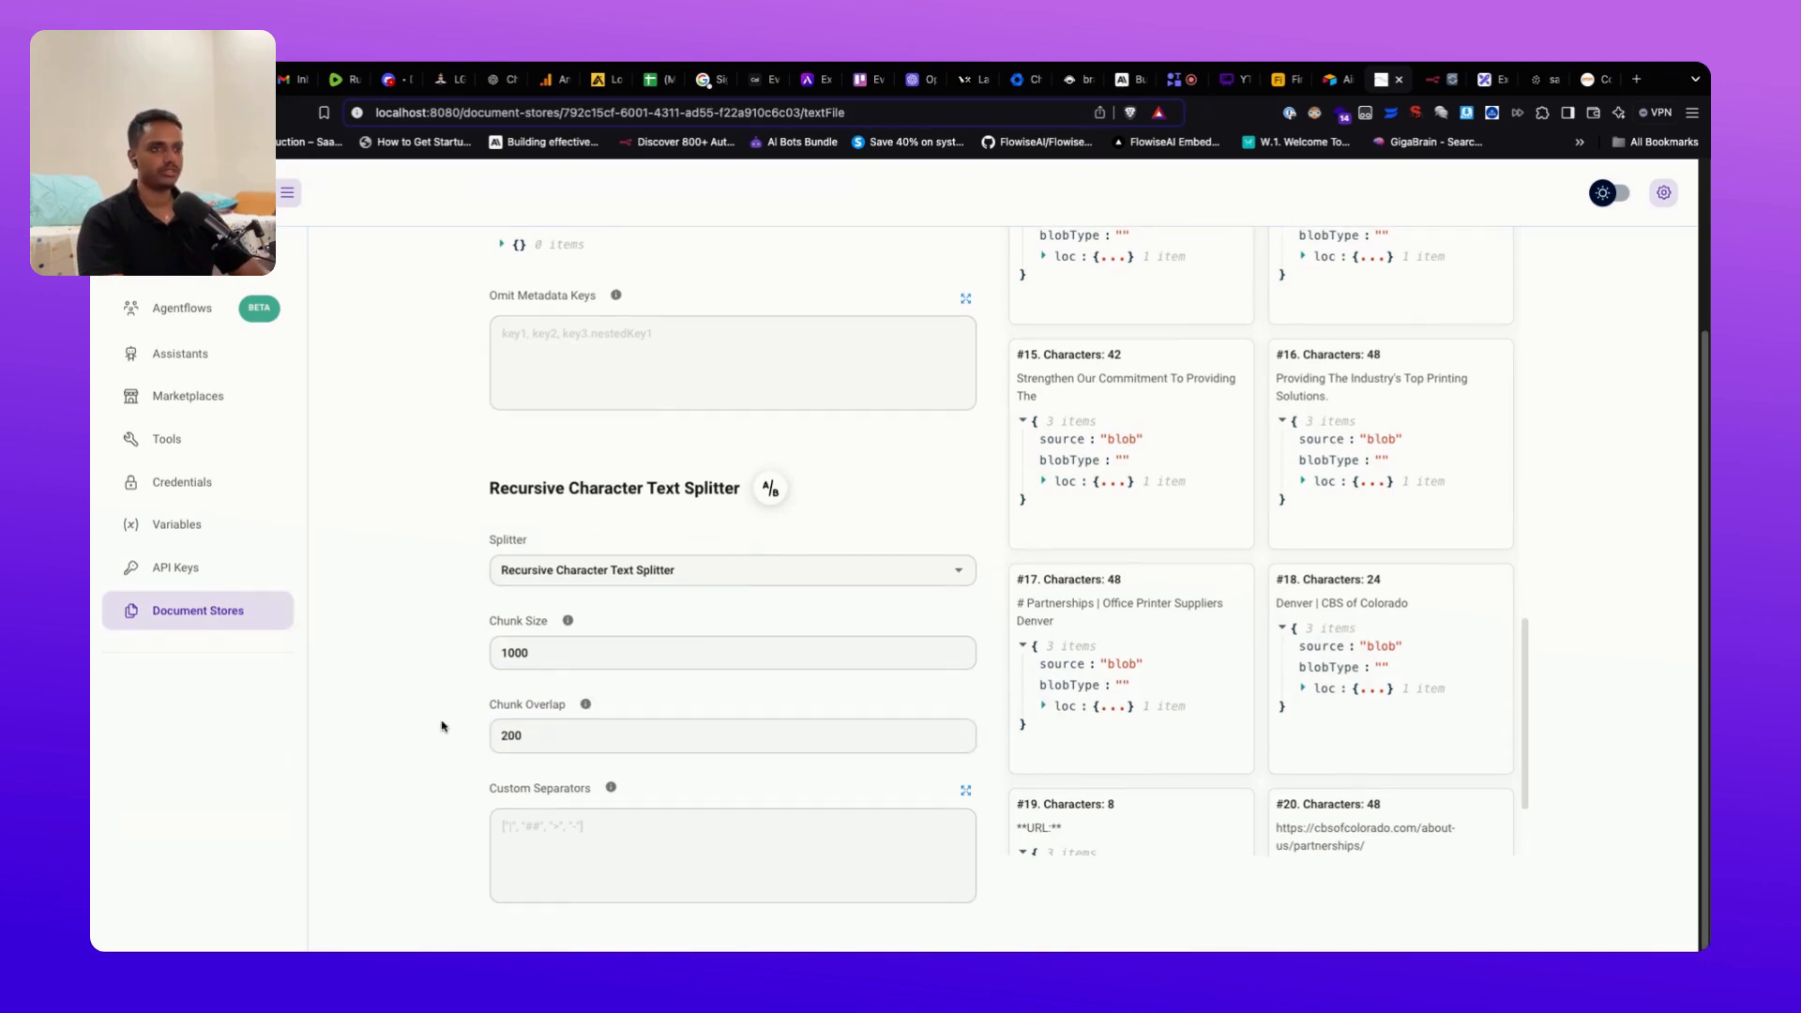
scroll(444, 726, down, 1)
scroll(443, 726, up, 3)
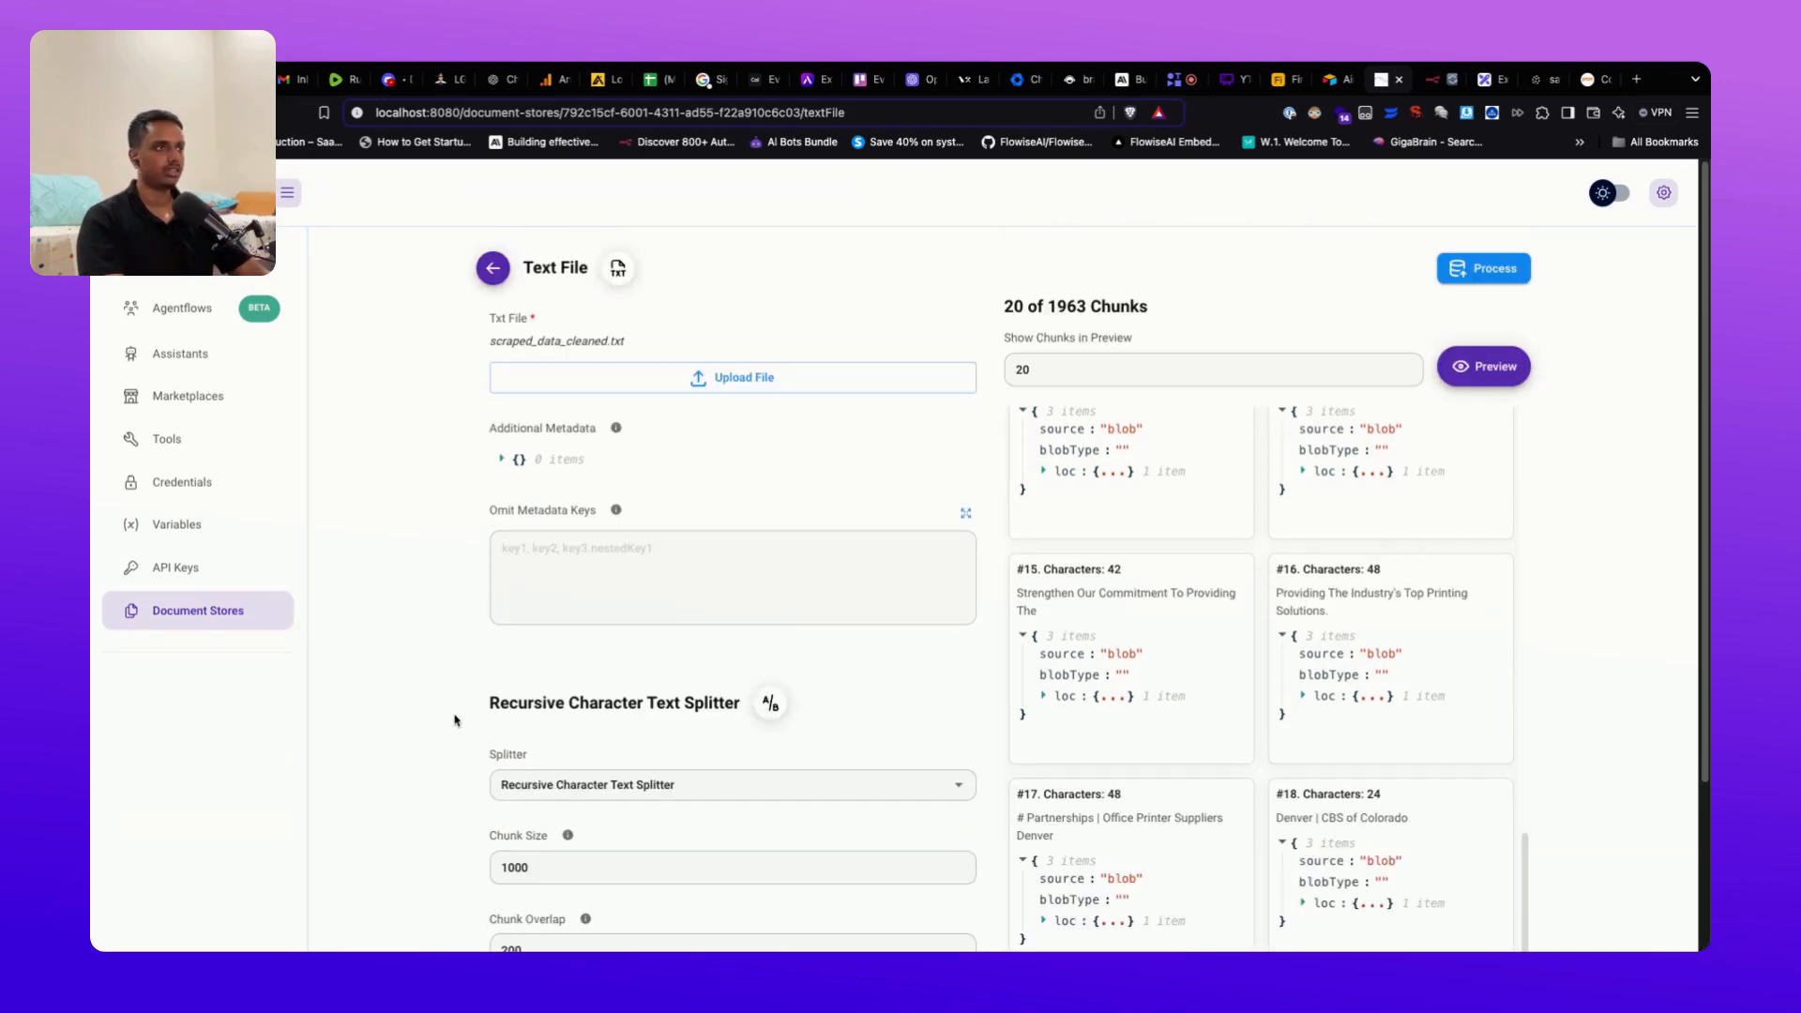
Step: Preview the chunks, then change chunk size to 2000 and chunk overlap to 400
click(1491, 366)
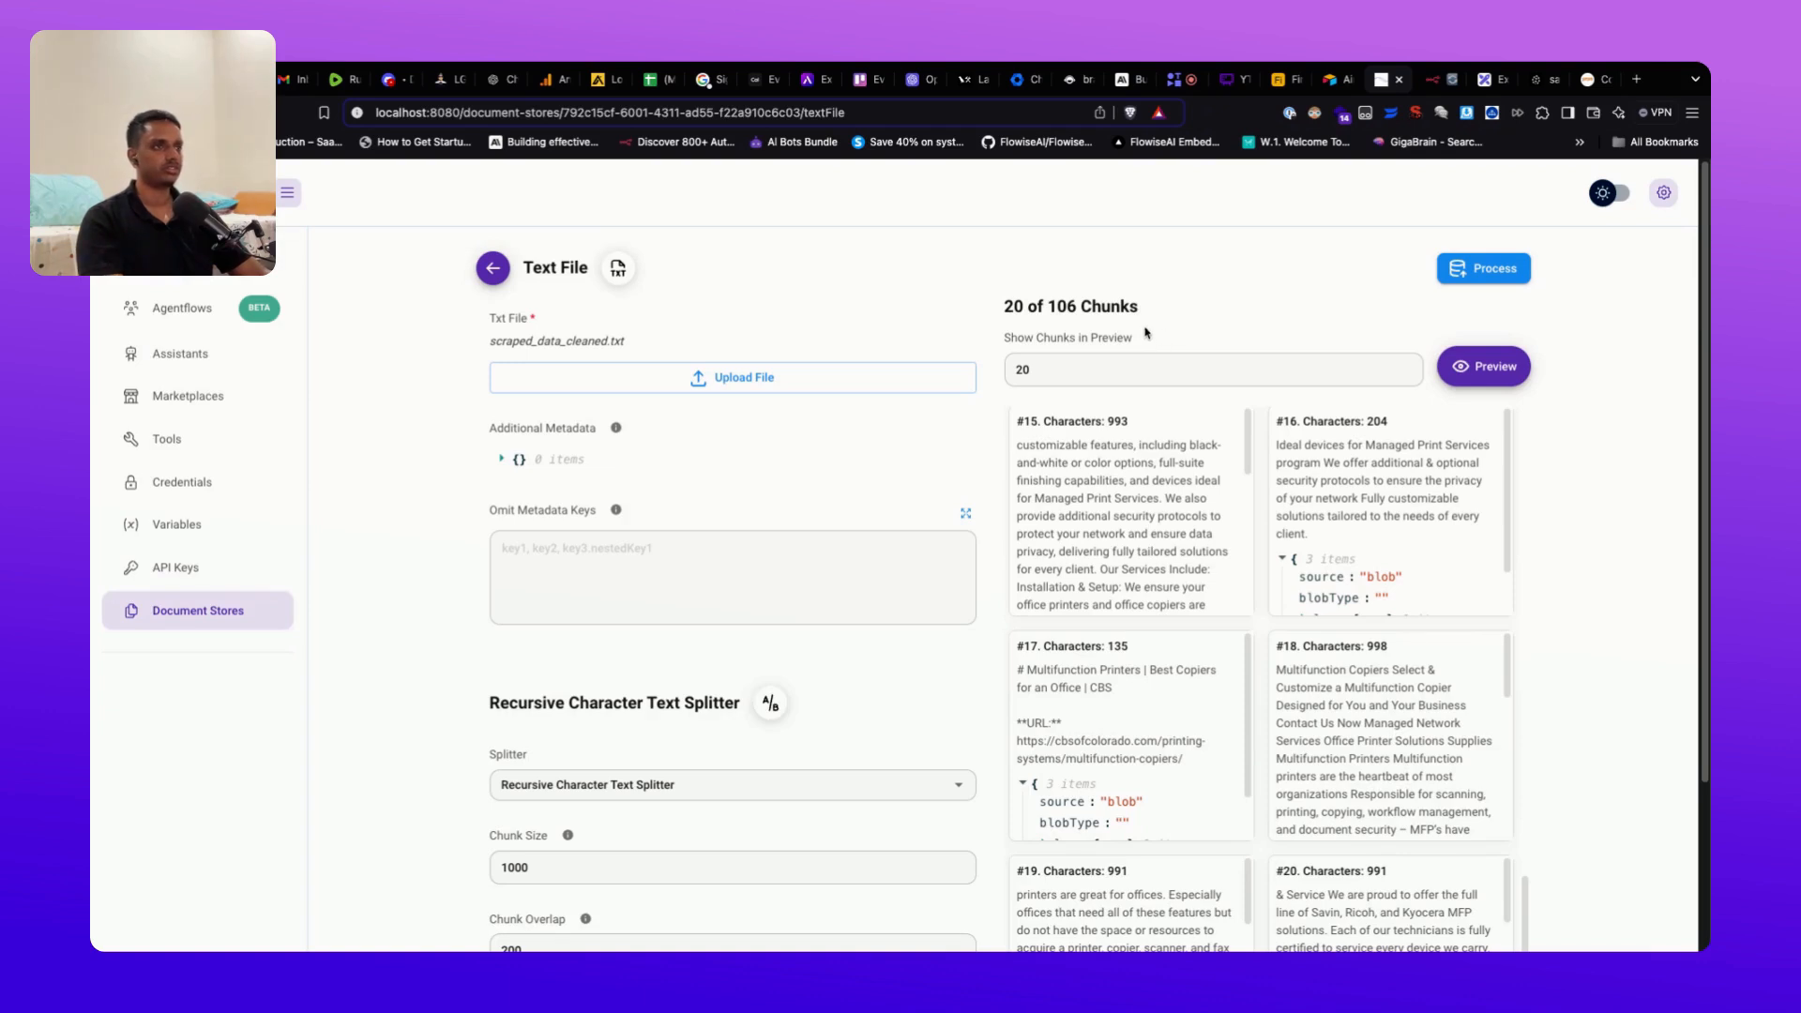
scroll(606, 772, down, 3)
click(570, 651)
key(BackSpace)
key(BackSpace)
key(BackSpace)
key(BackSpace)
text(2)
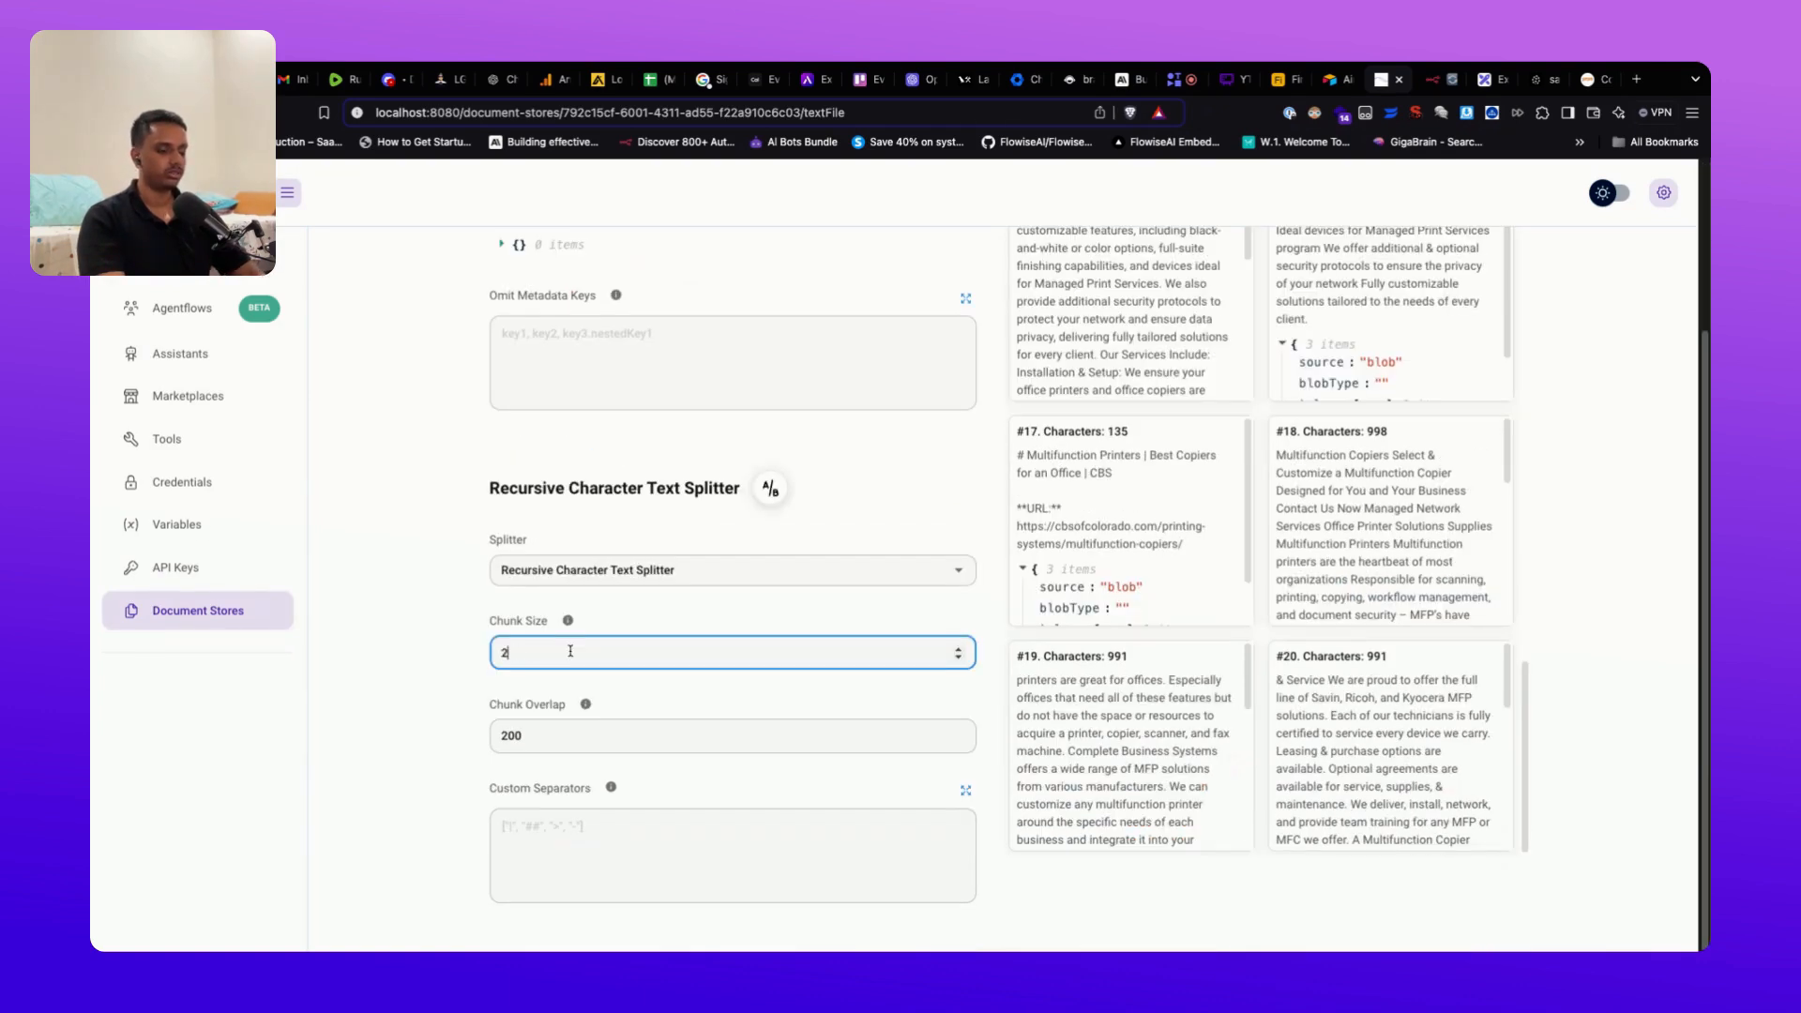
text(000)
key(Tab)
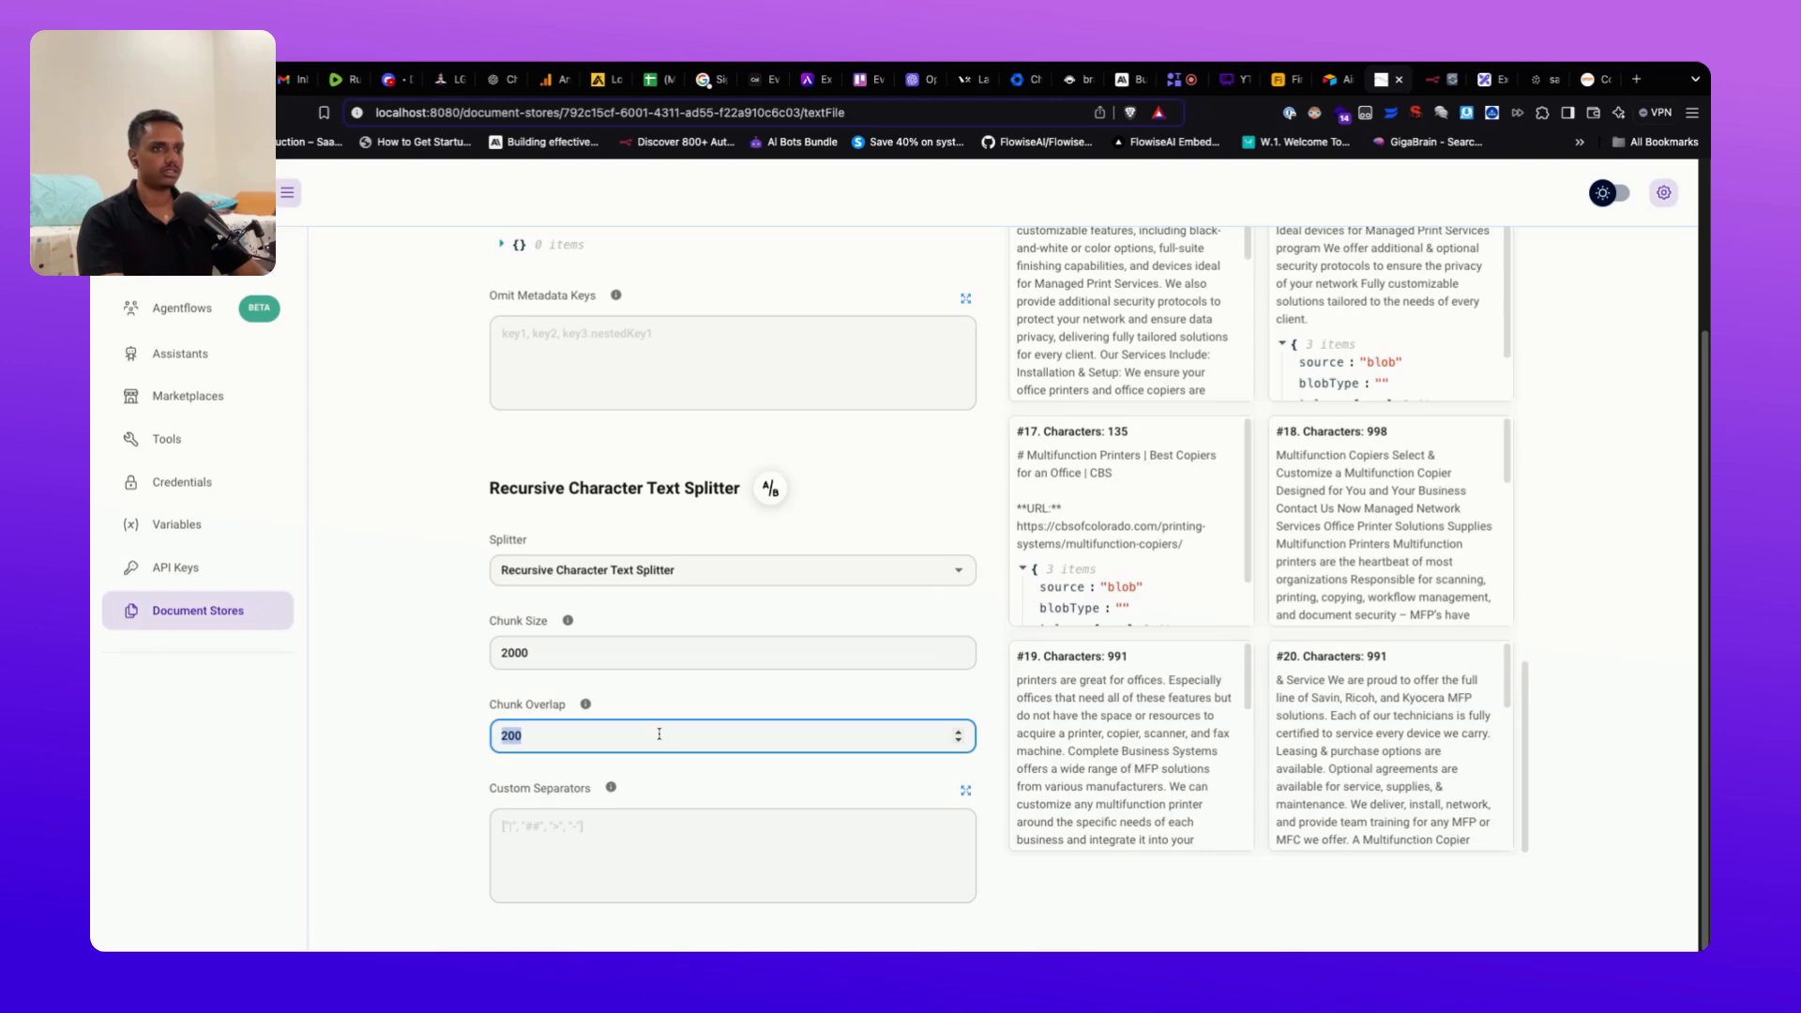
text(400)
Step: Re-preview the 59 chunks, inspect chunk #16, and submit the file for processing
scroll(1457, 373, up, 3)
click(1457, 367)
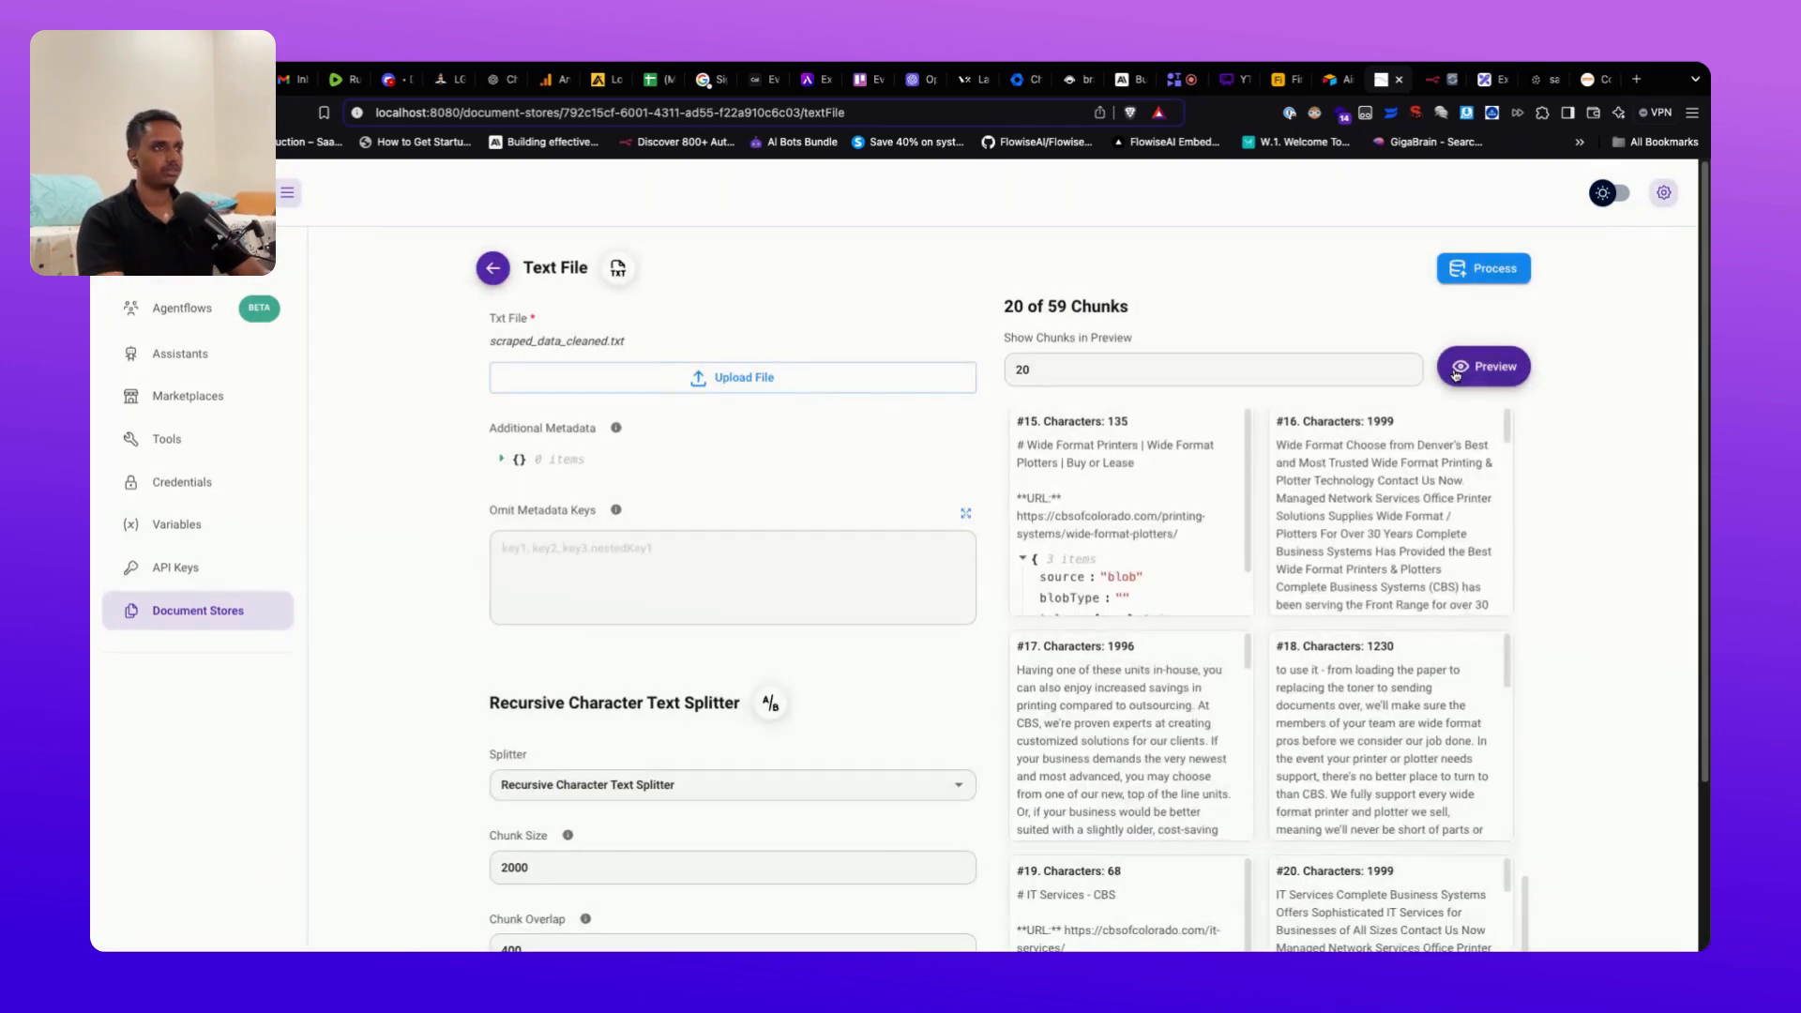
scroll(1659, 706, down, 1)
click(1426, 553)
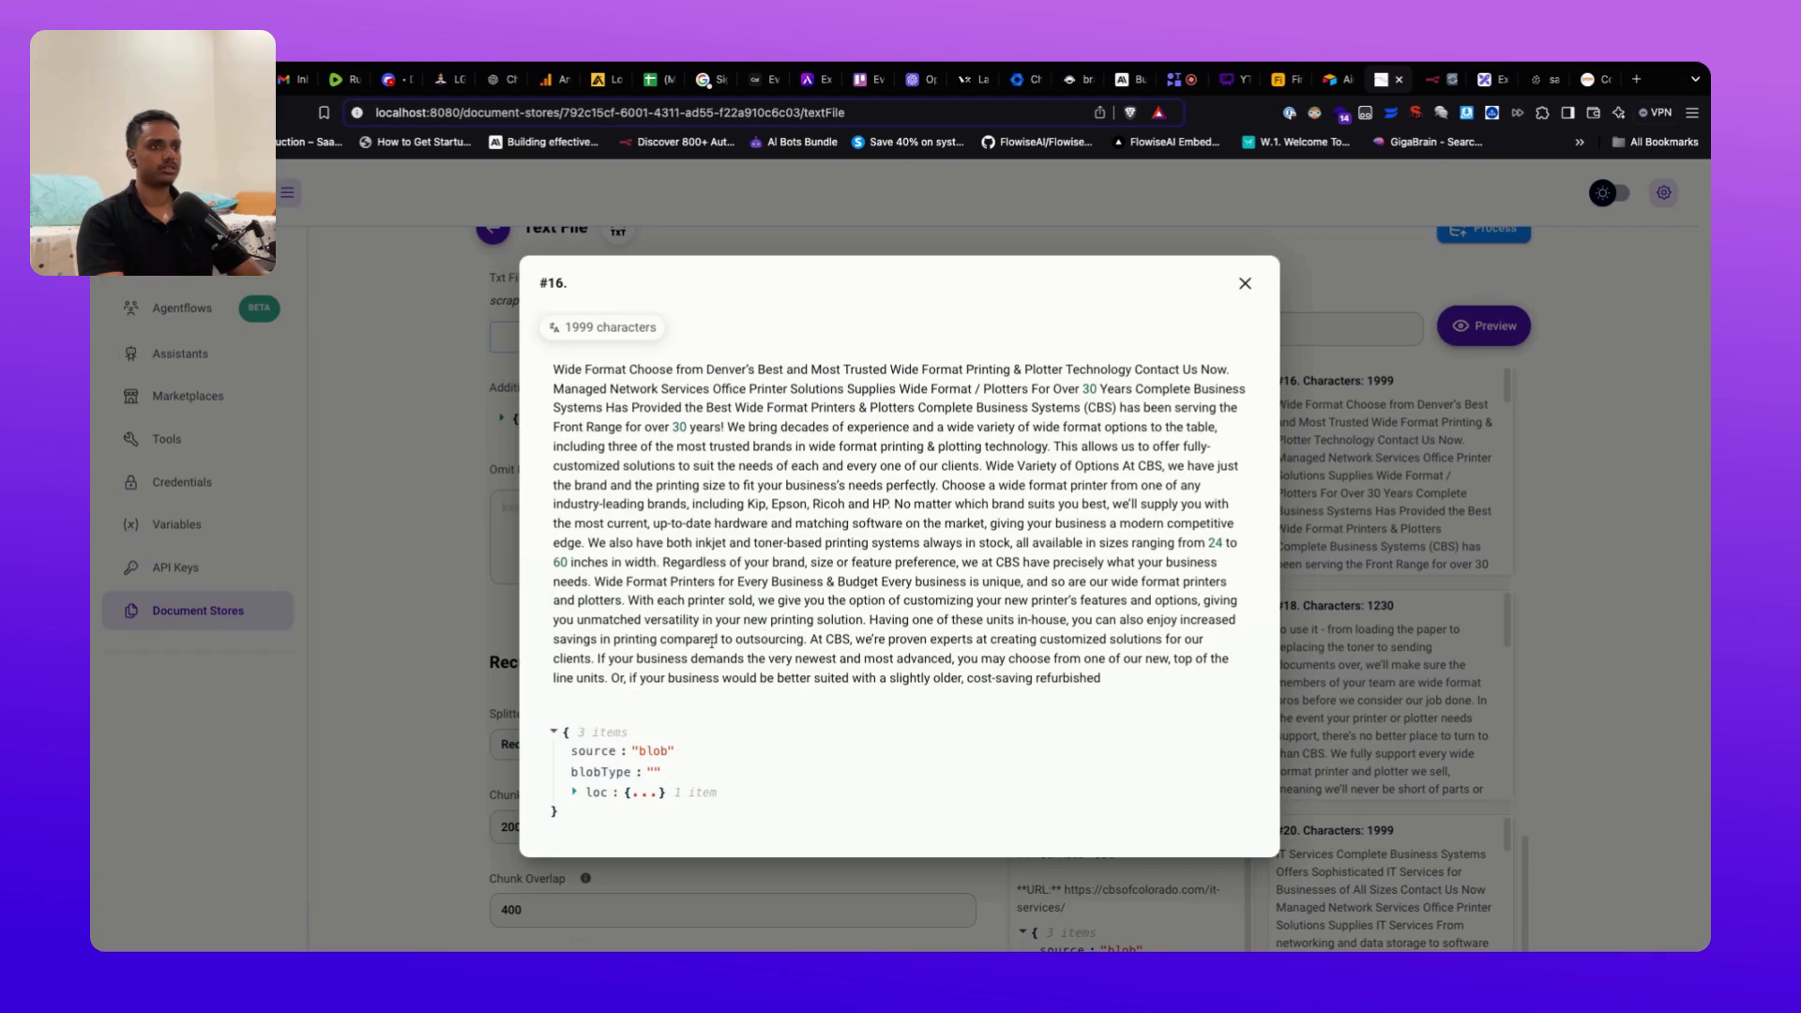
key(Escape)
scroll(816, 736, down, 2)
scroll(817, 734, up, 1)
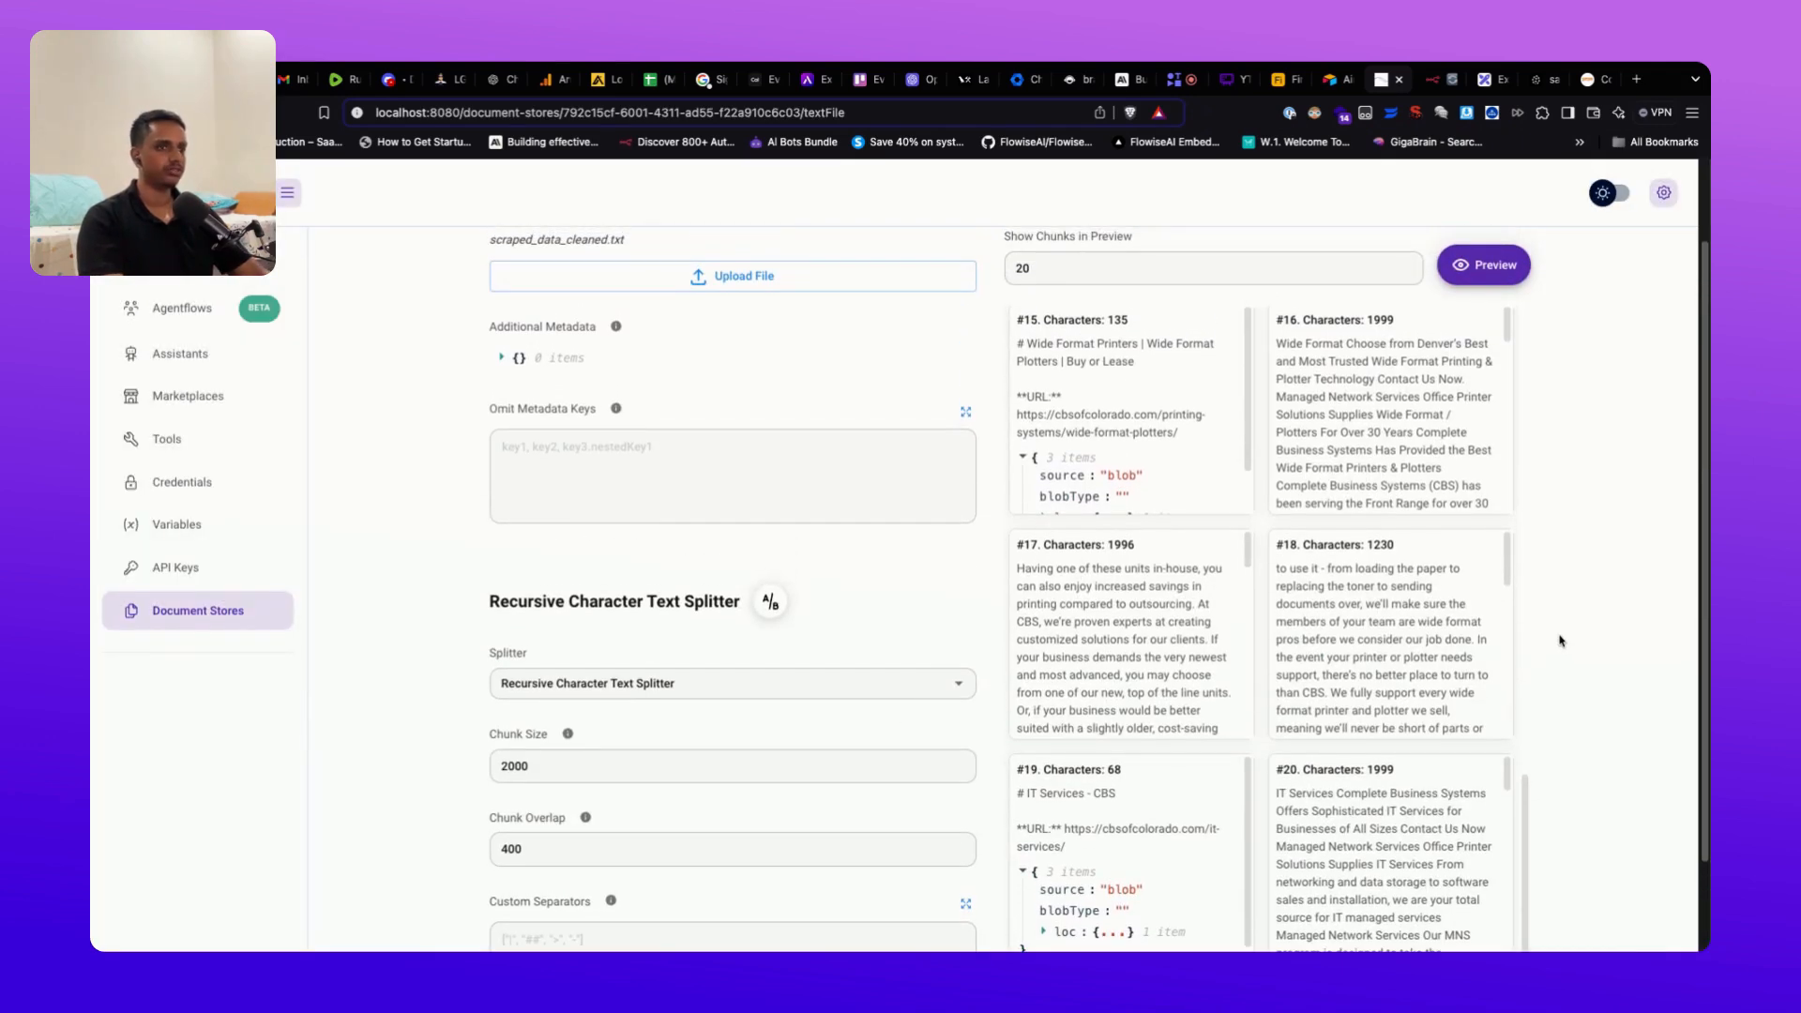
scroll(1560, 639, down, 1)
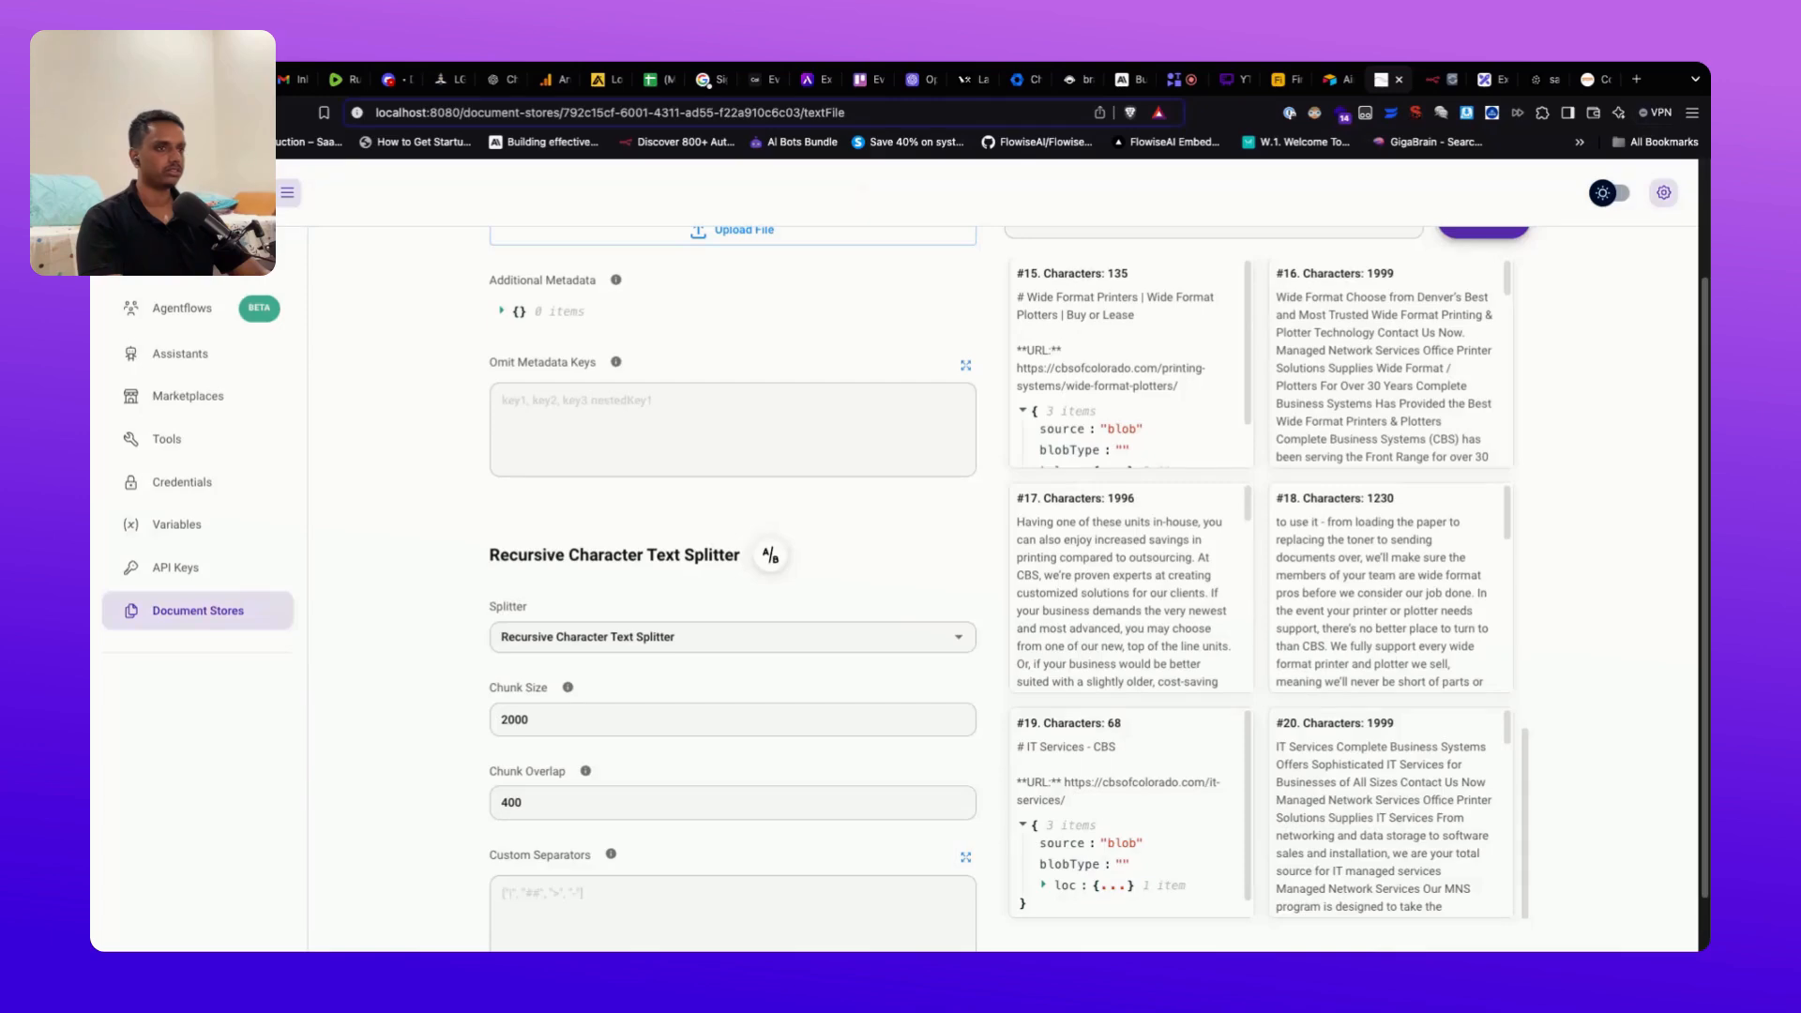
scroll(1004, 589, up, 3)
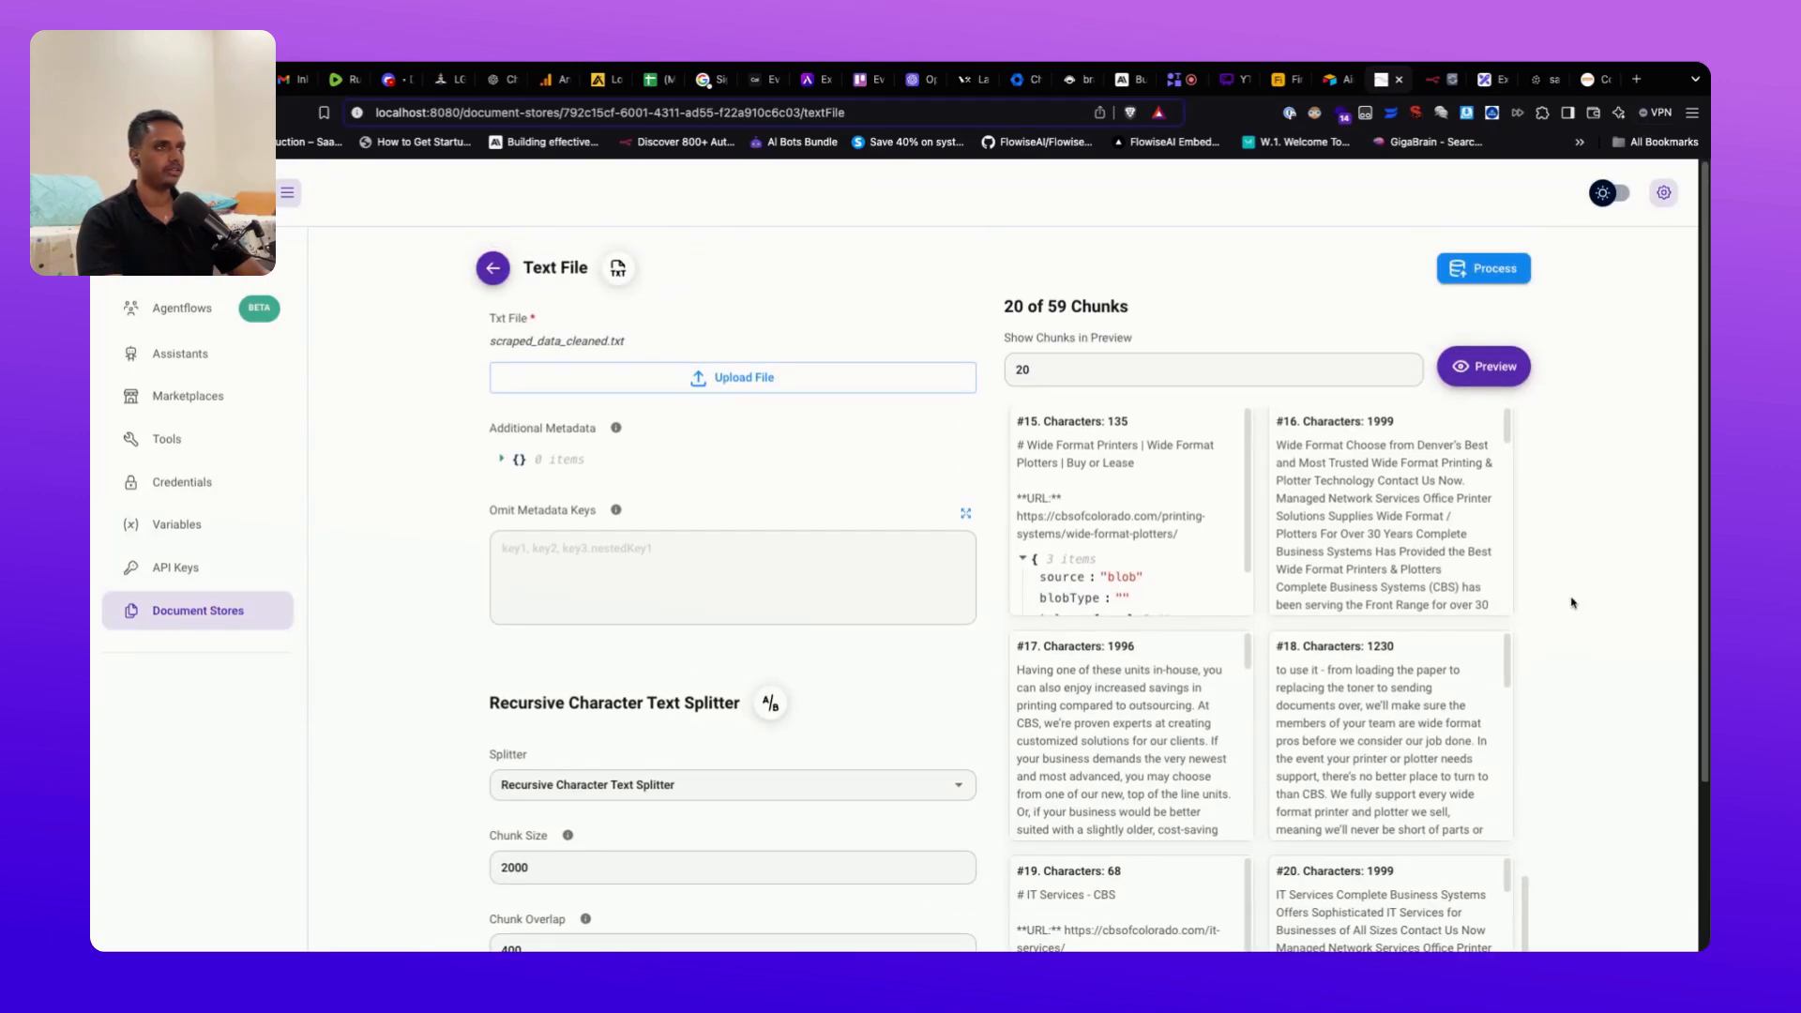
scroll(1572, 612, down, 5)
scroll(1552, 395, up, 5)
click(1486, 269)
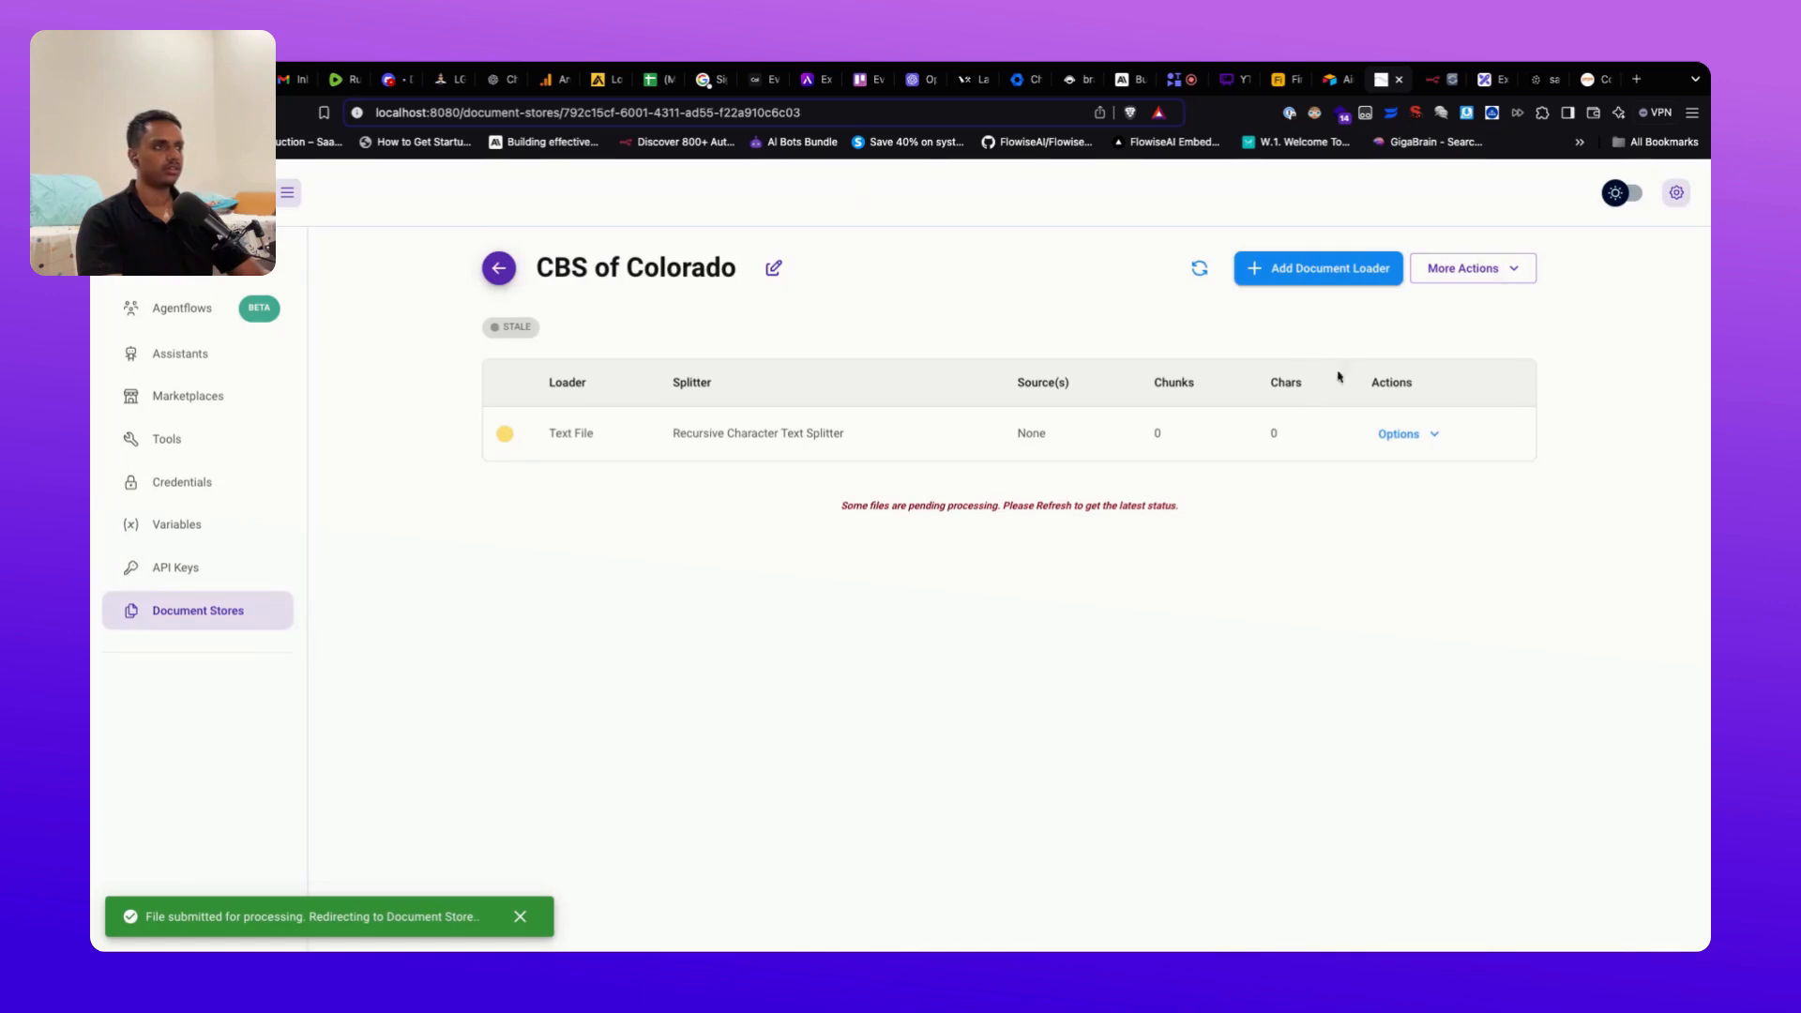
Step: Refresh the store to confirm 59 synced chunks and start Upsert All Chunks
click(1204, 277)
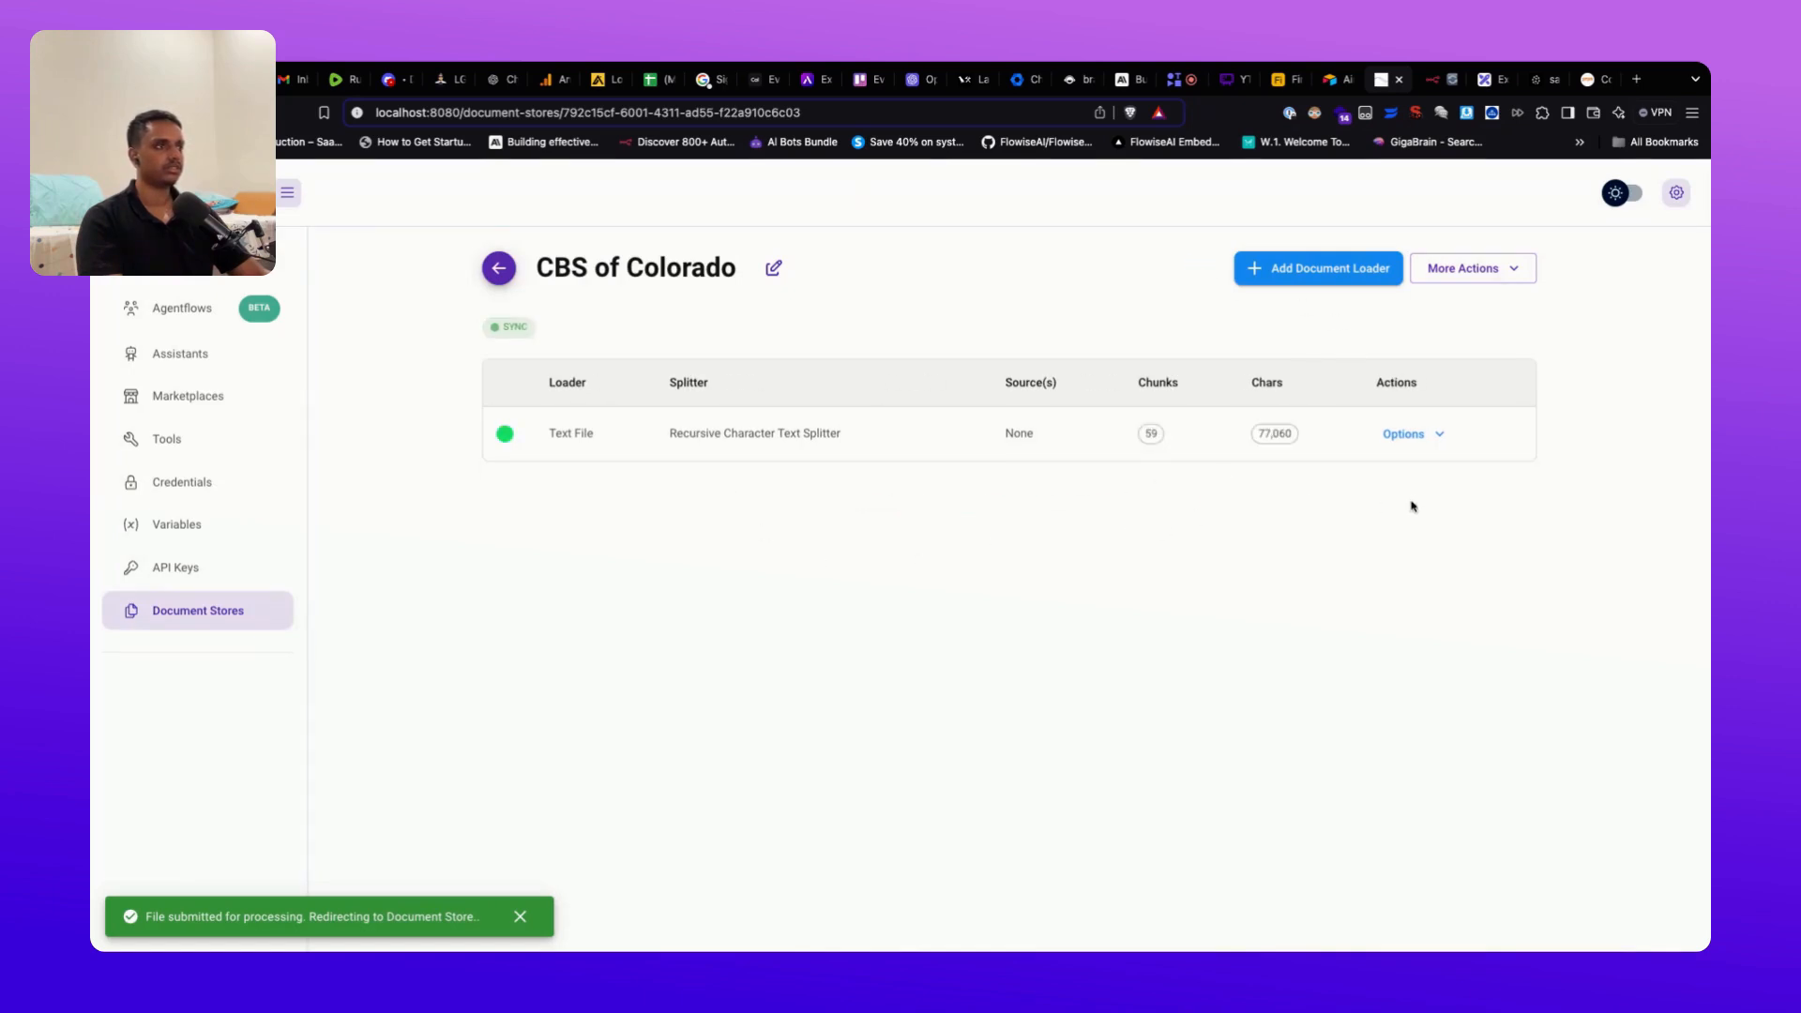
click(1486, 278)
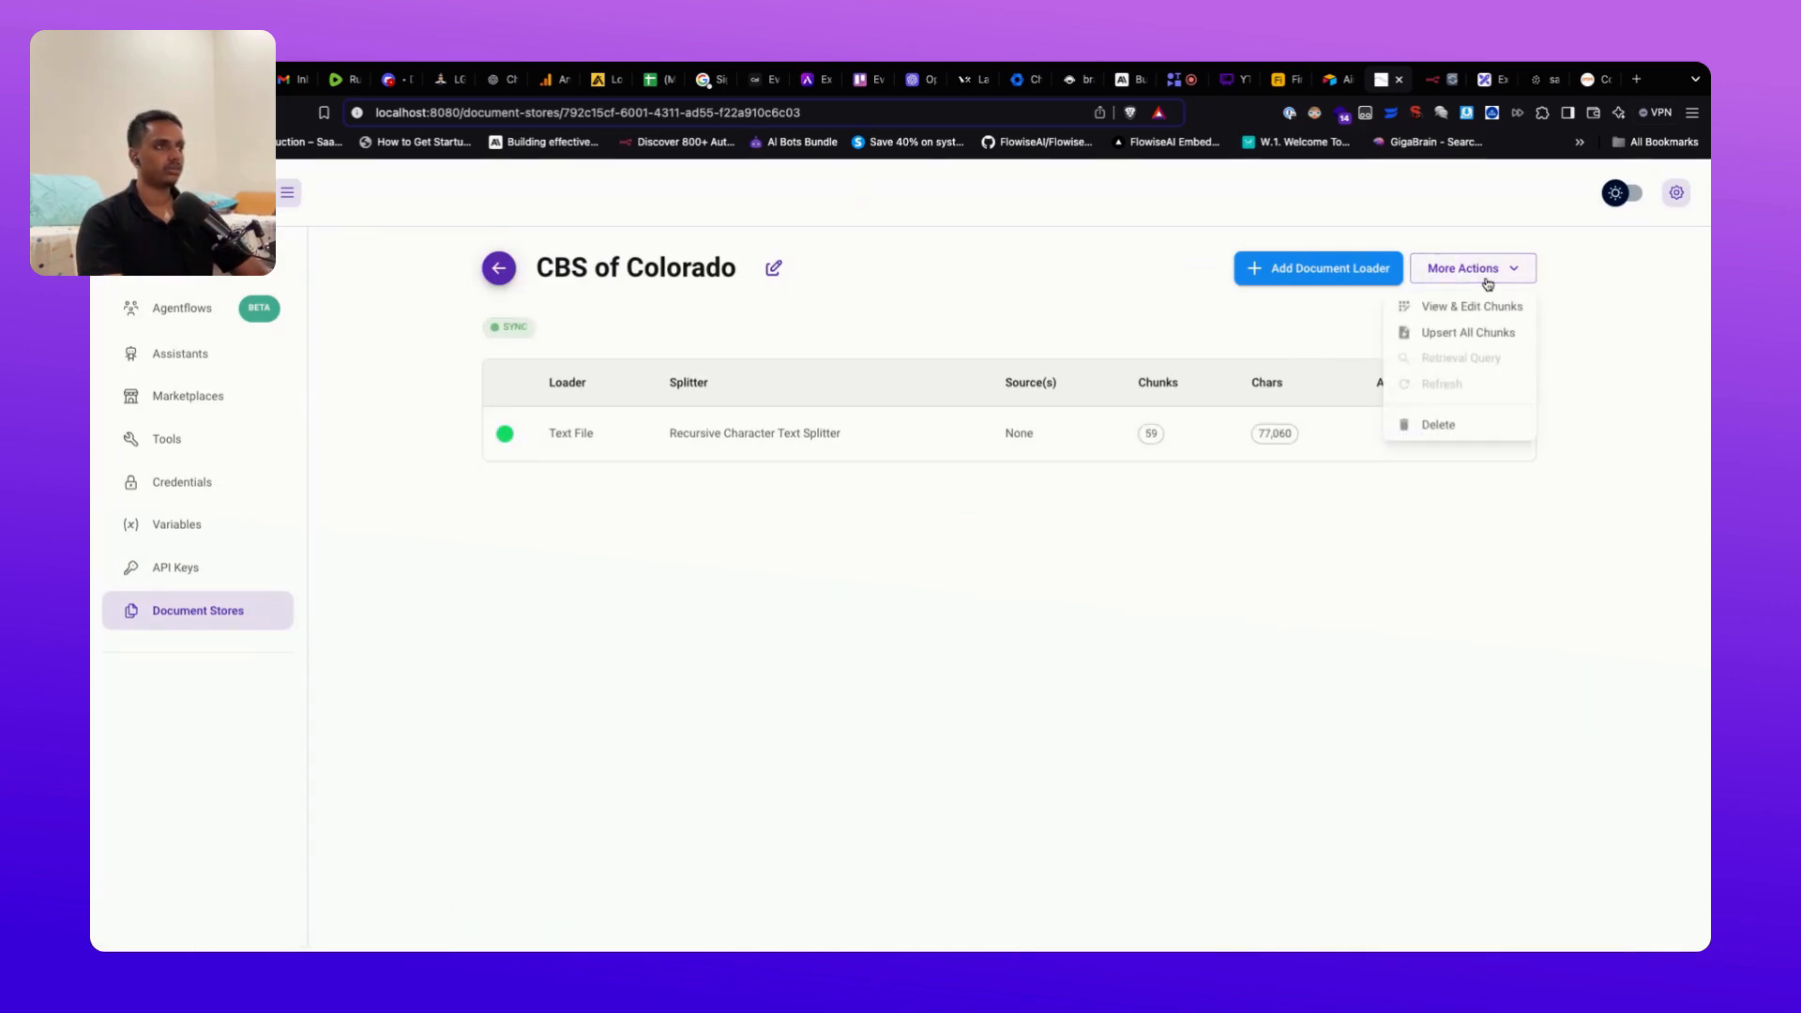
click(1483, 333)
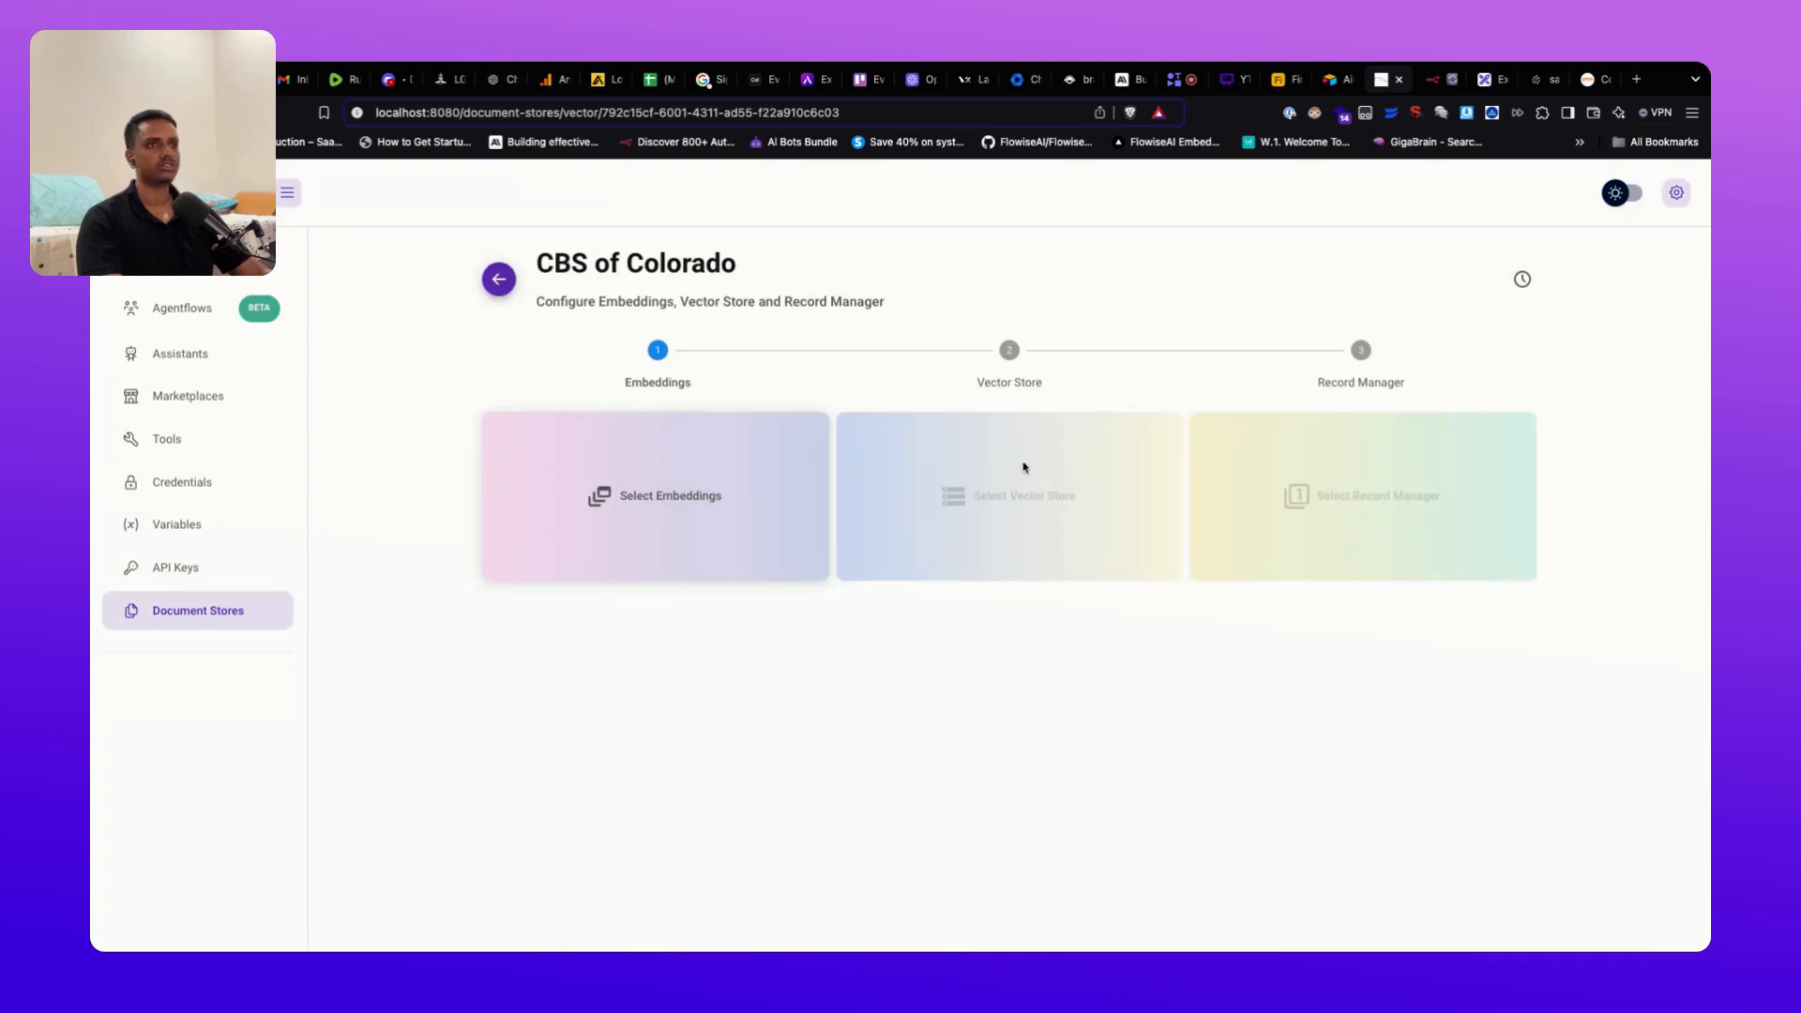
Step: Use OpenAI Embeddings with the OpenAI Key credential and text-embedding-ada-002
click(747, 536)
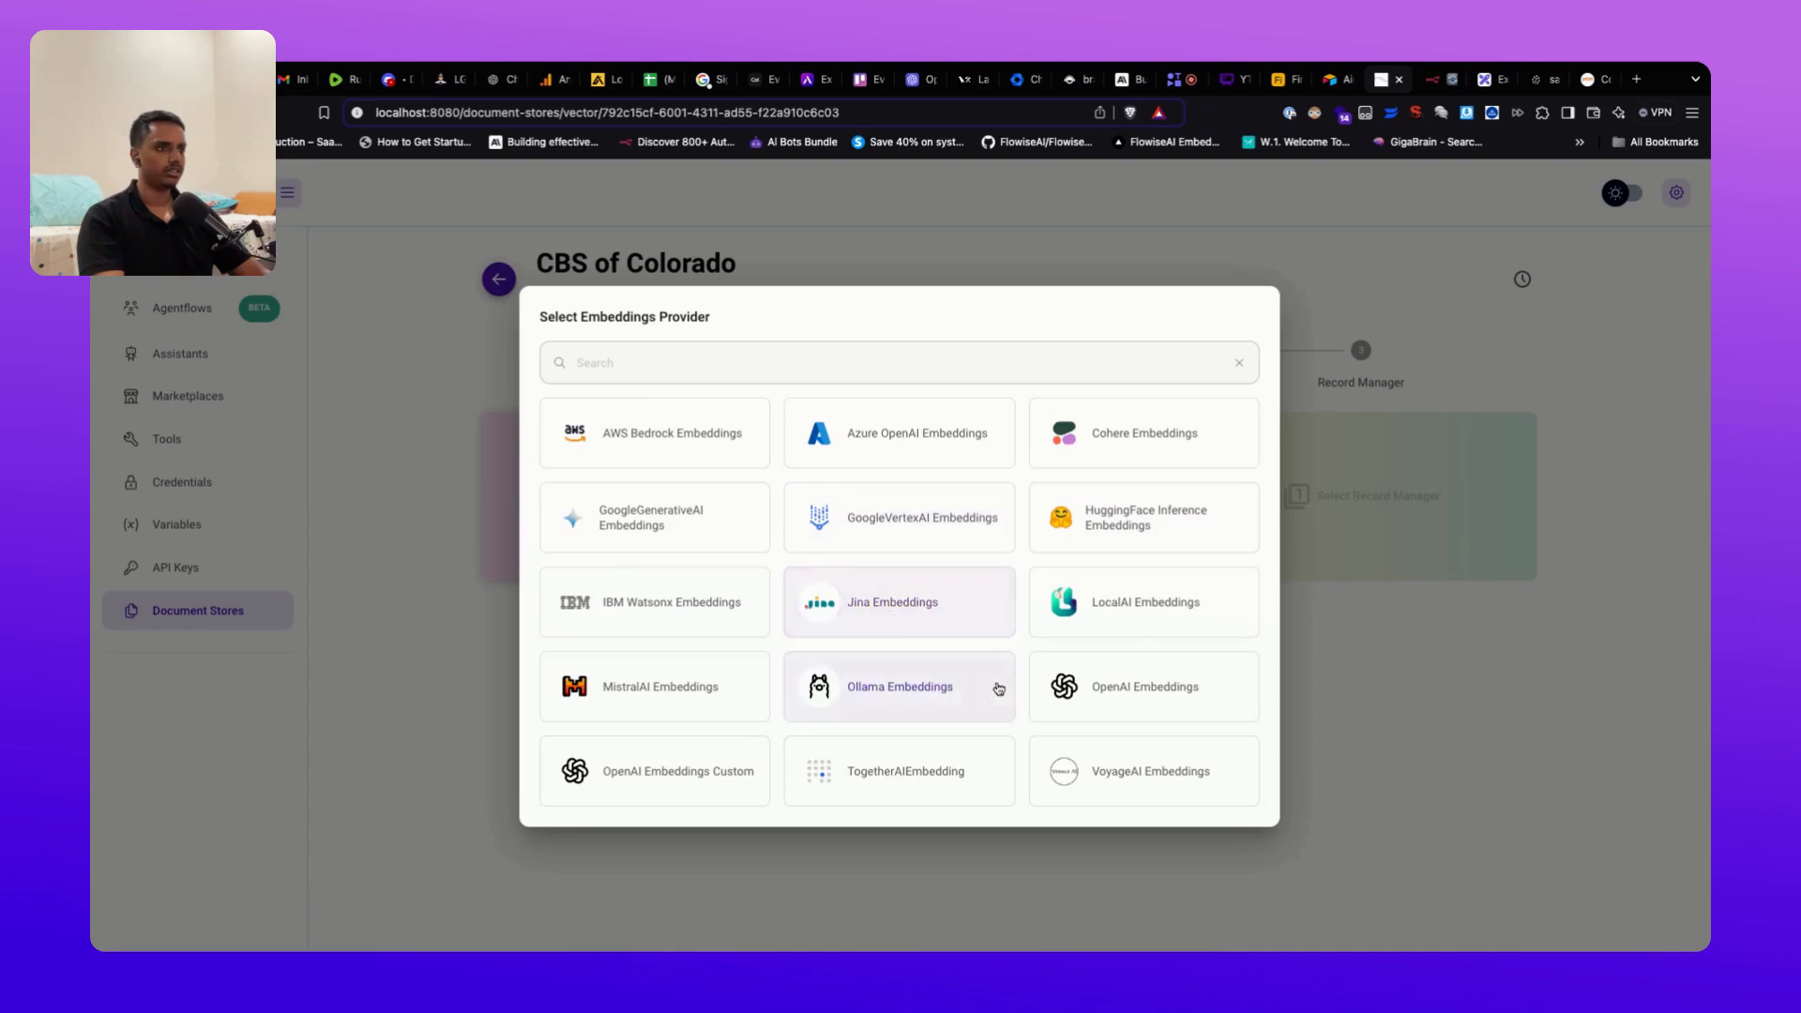
click(1124, 694)
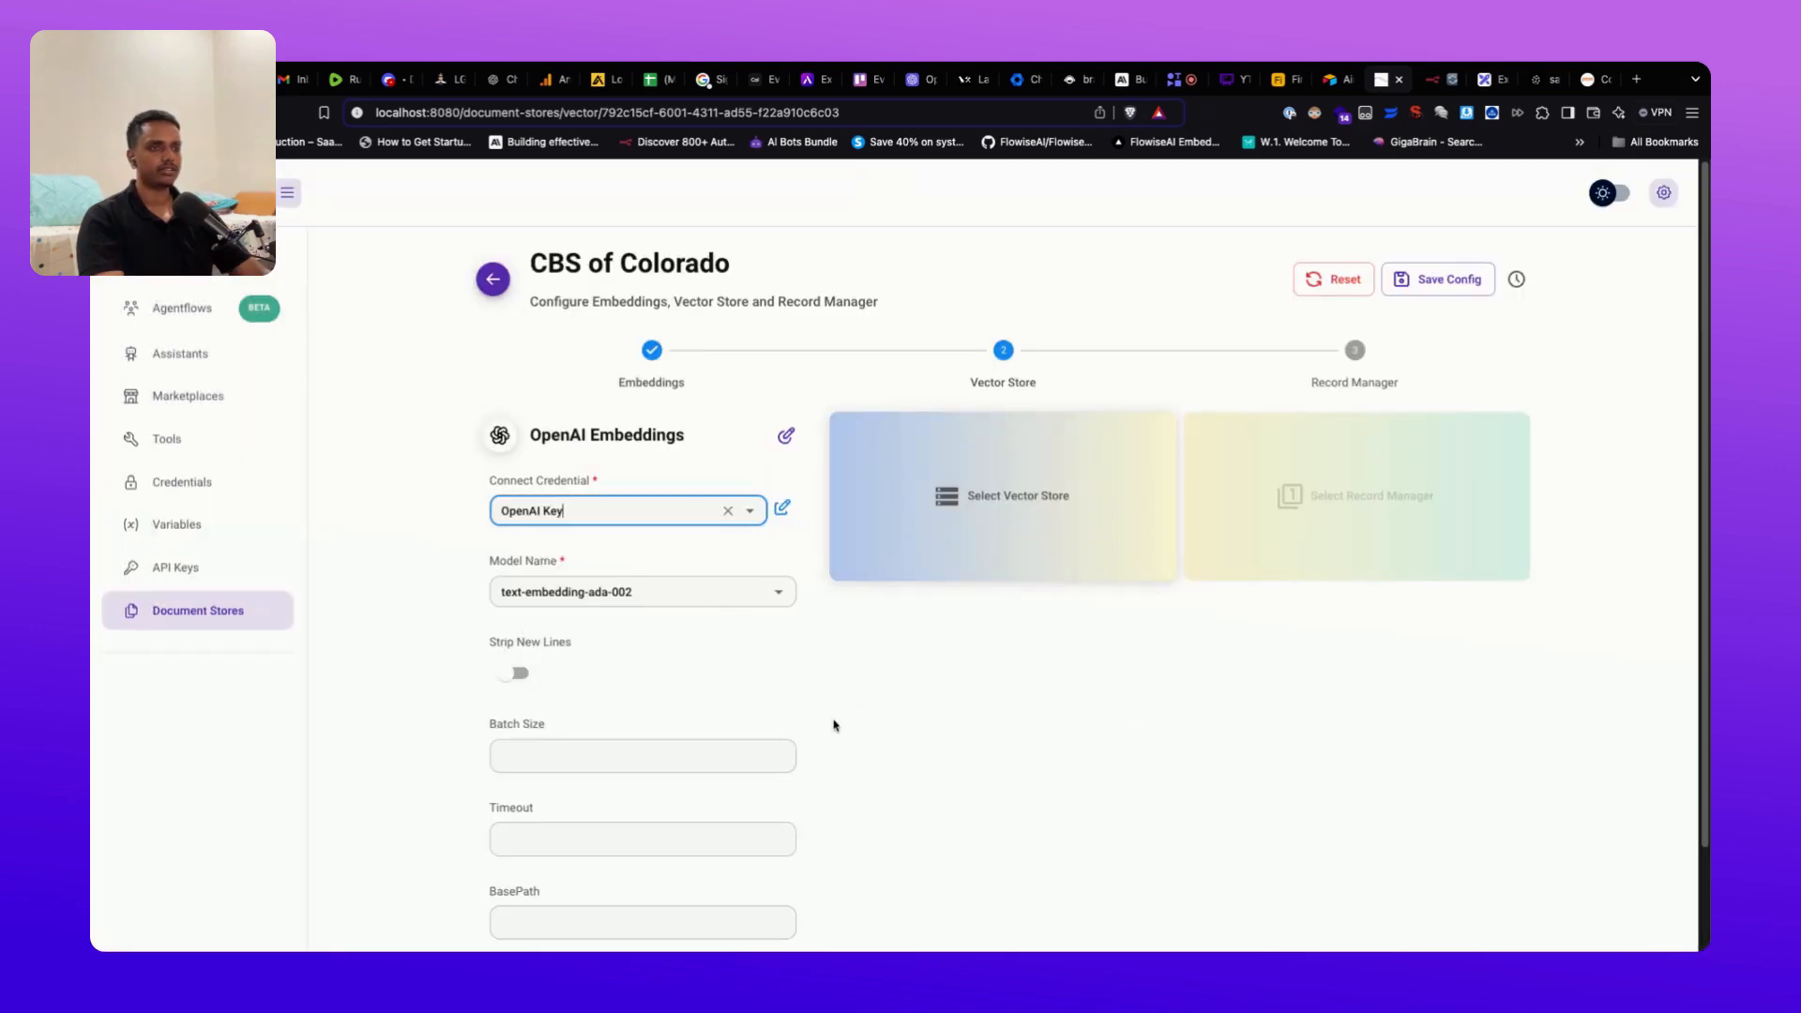
scroll(834, 726, down, 3)
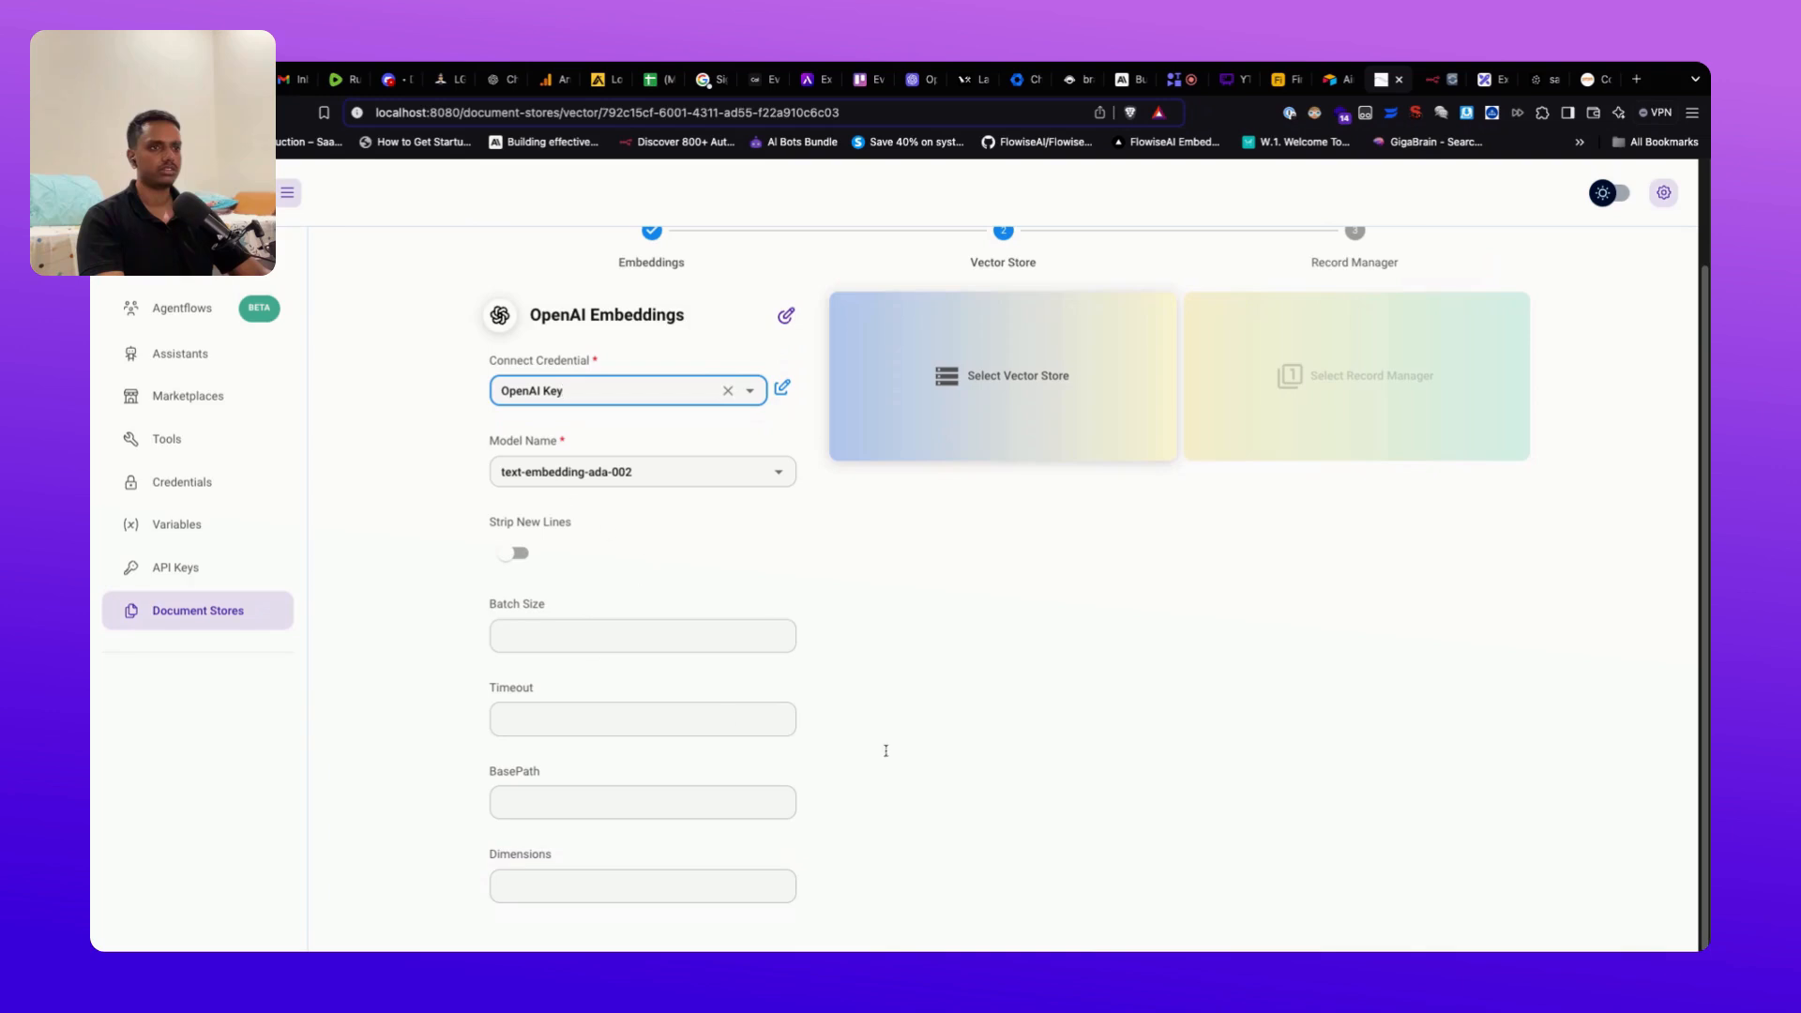
click(996, 649)
click(784, 480)
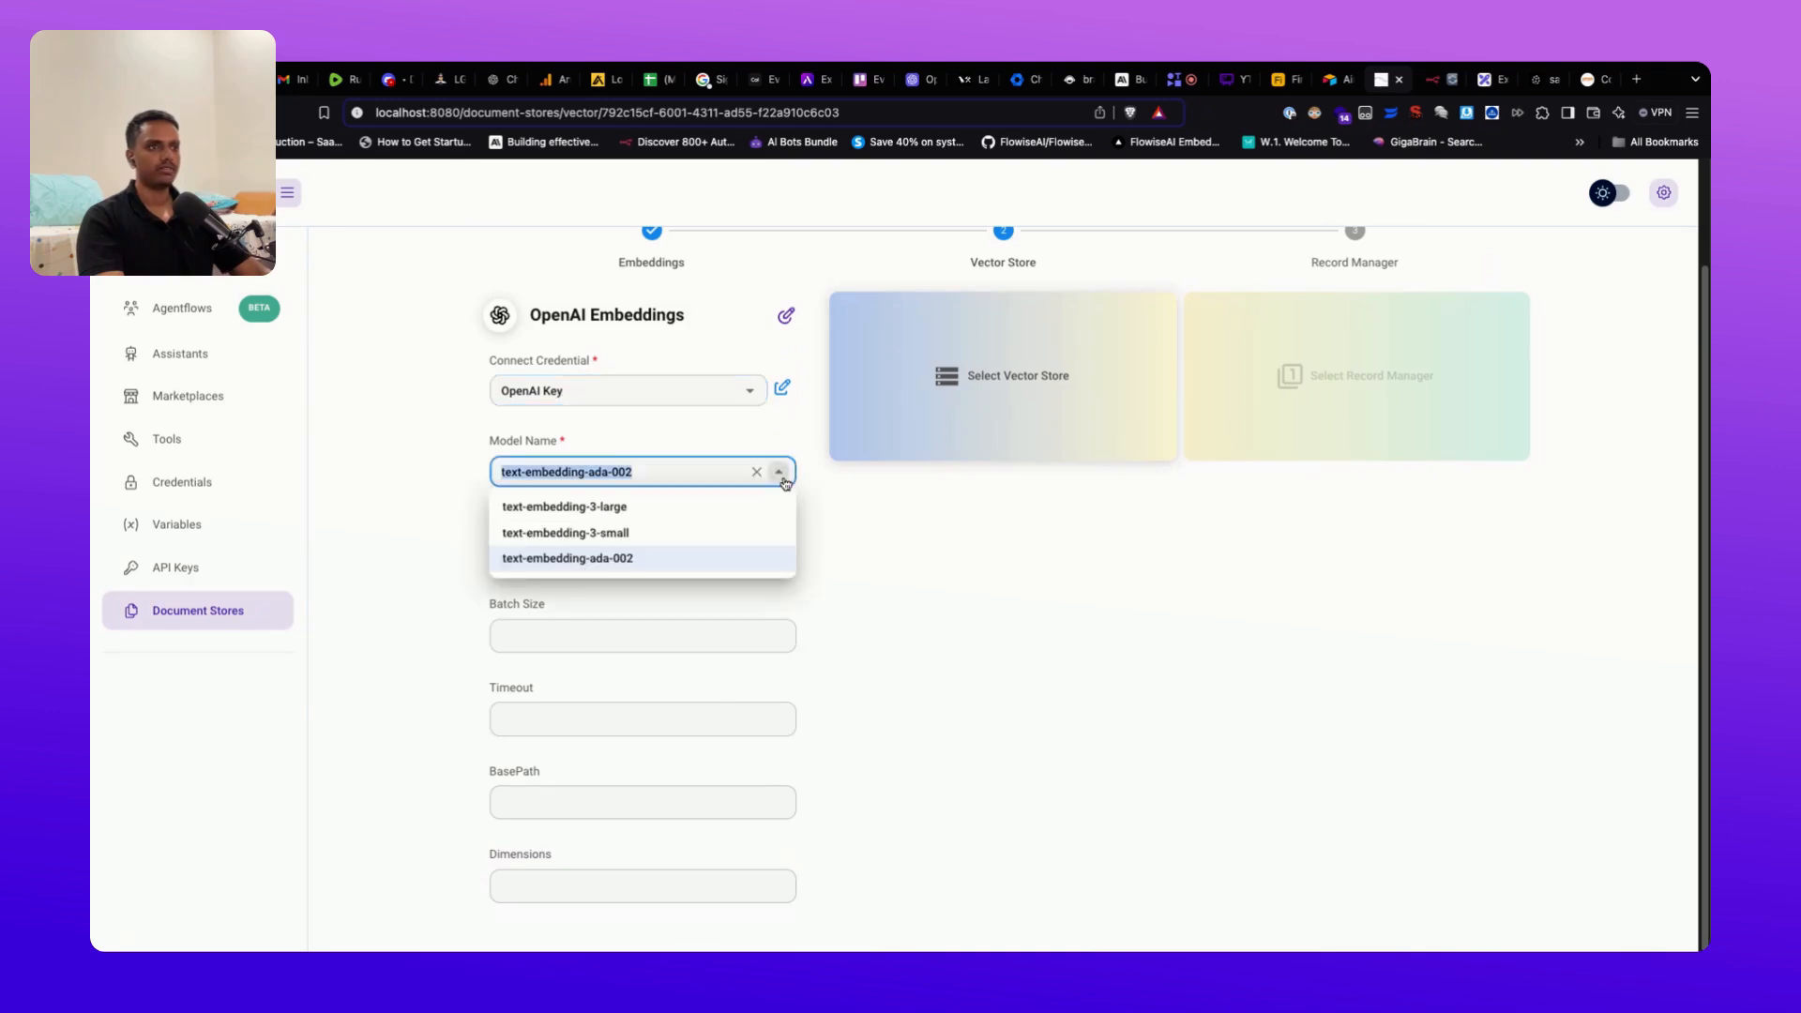
click(623, 561)
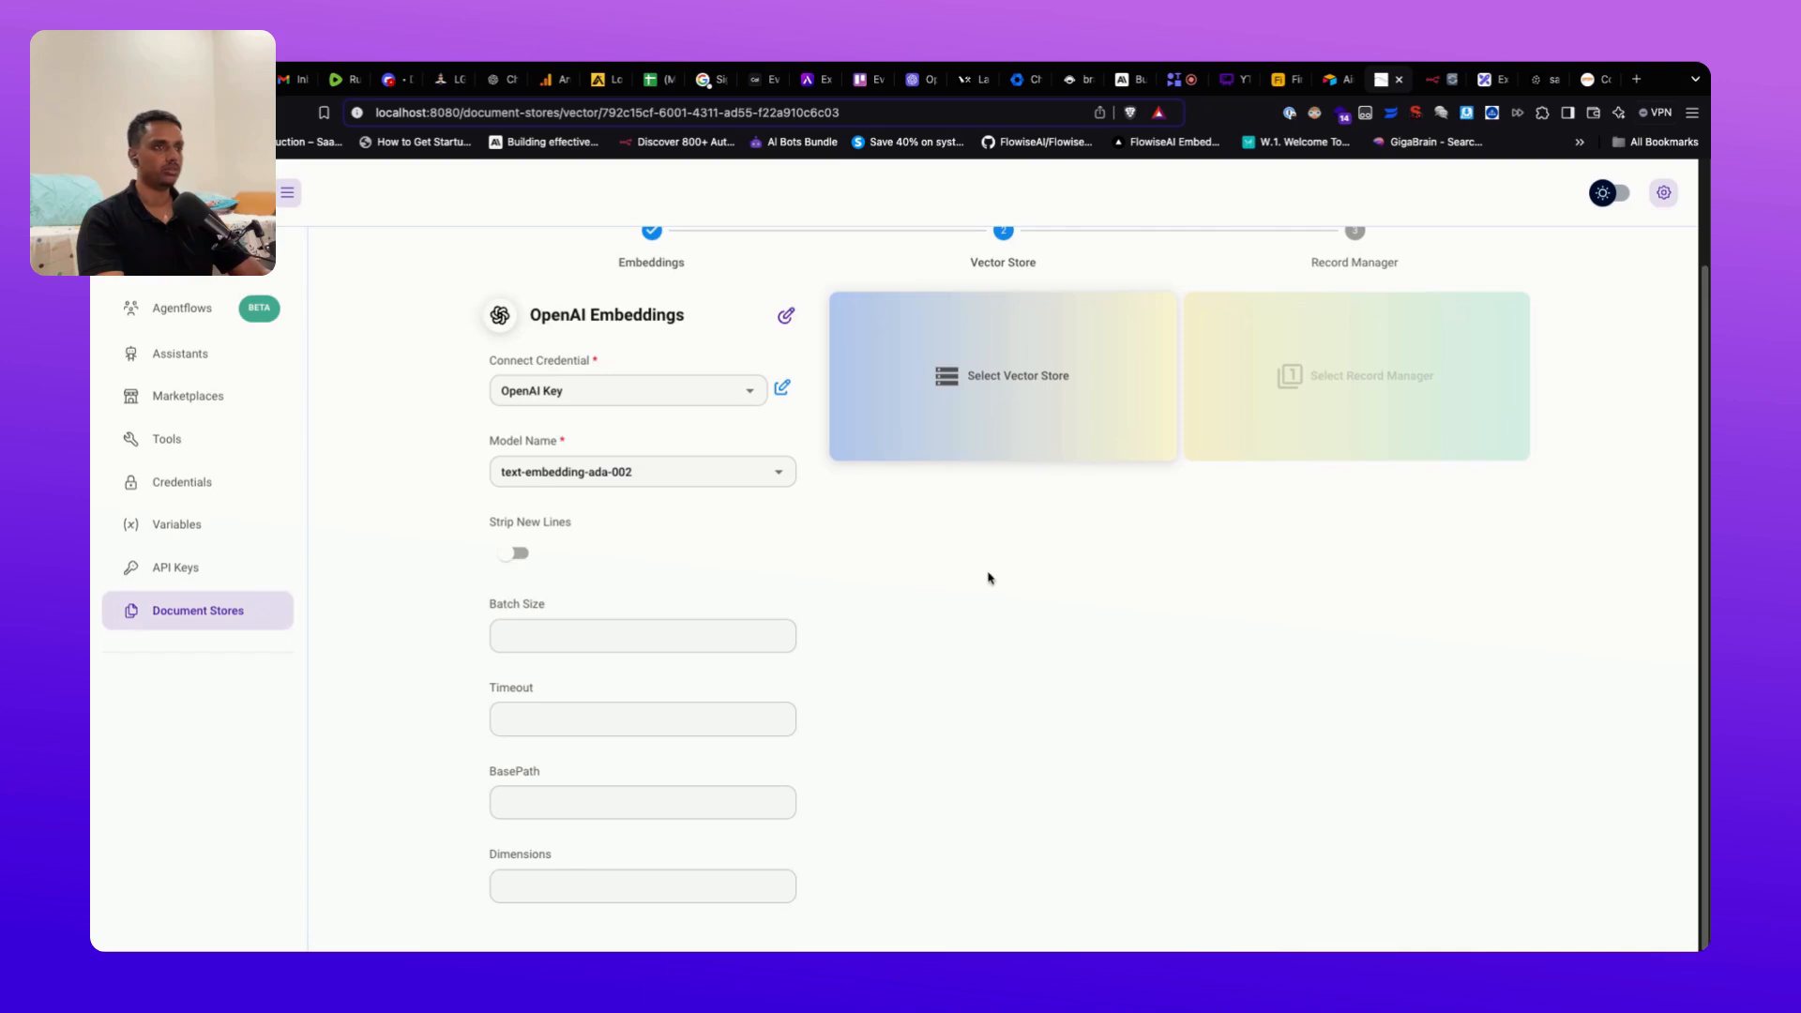
click(971, 450)
Step: Choose Pinecone as the vector store with the 'Pinecone API key' credential
scroll(933, 707, down, 3)
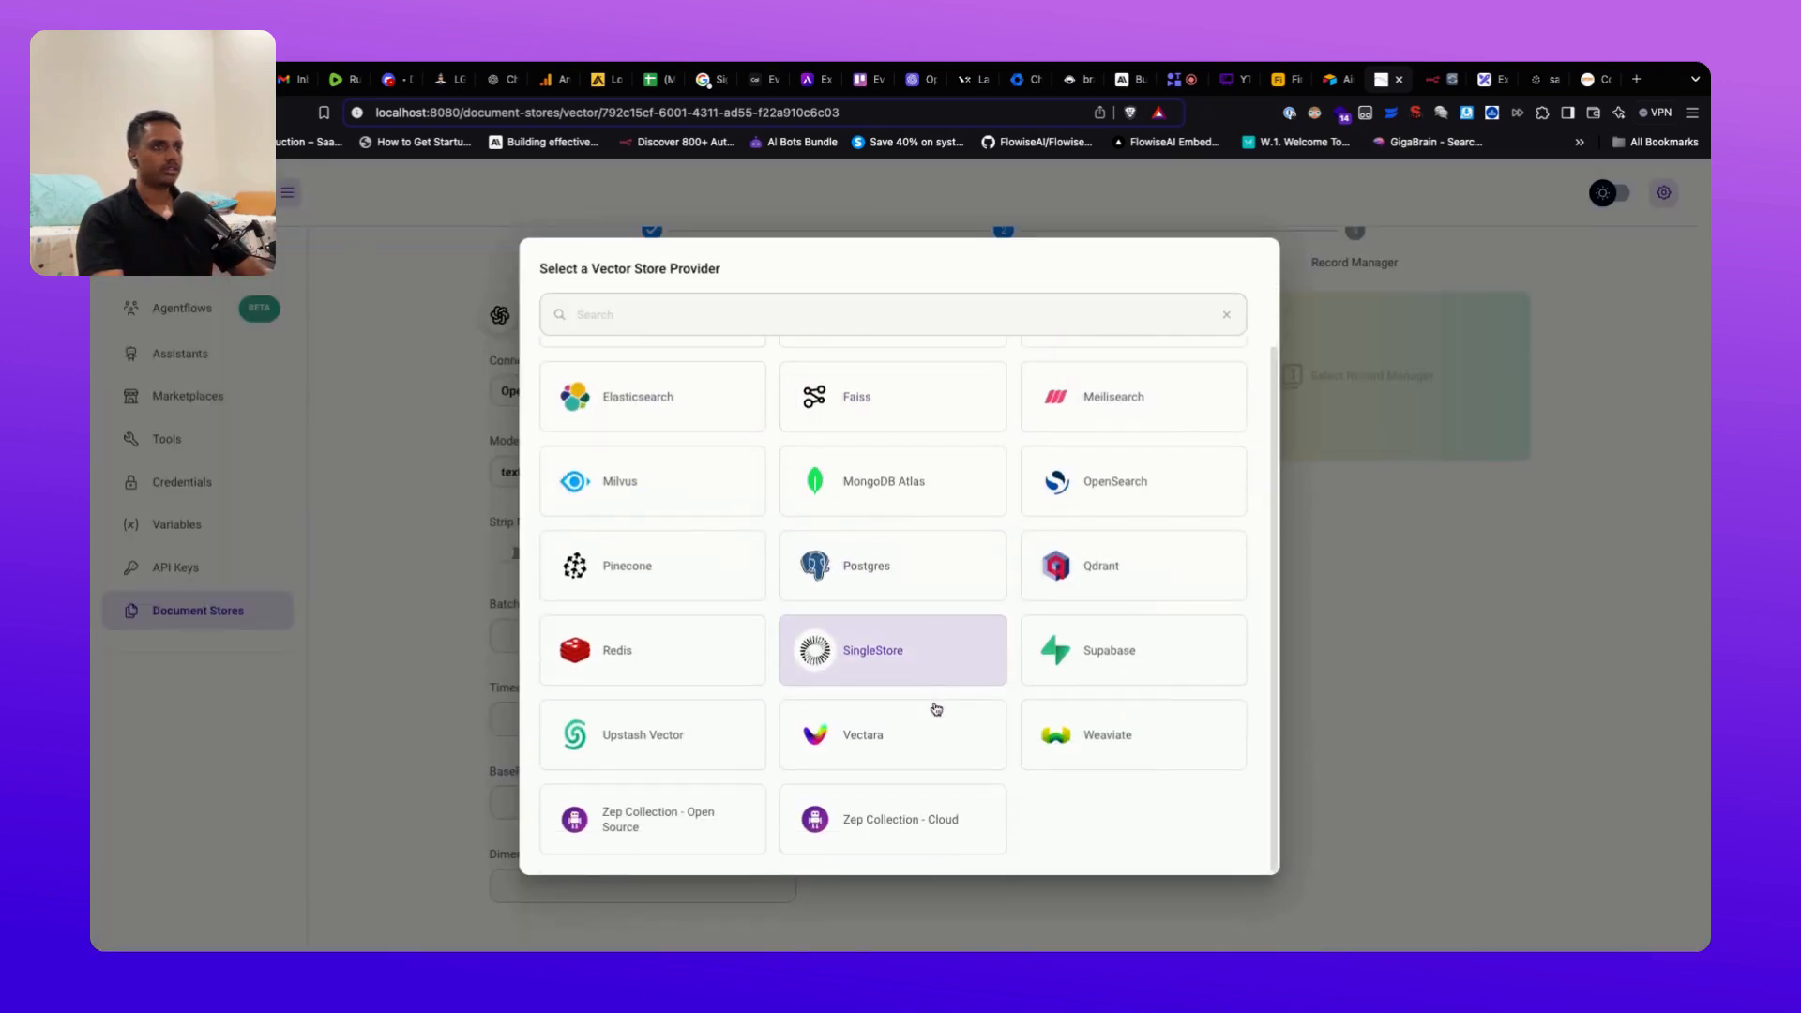
scroll(1016, 678, up, 2)
scroll(859, 563, down, 1)
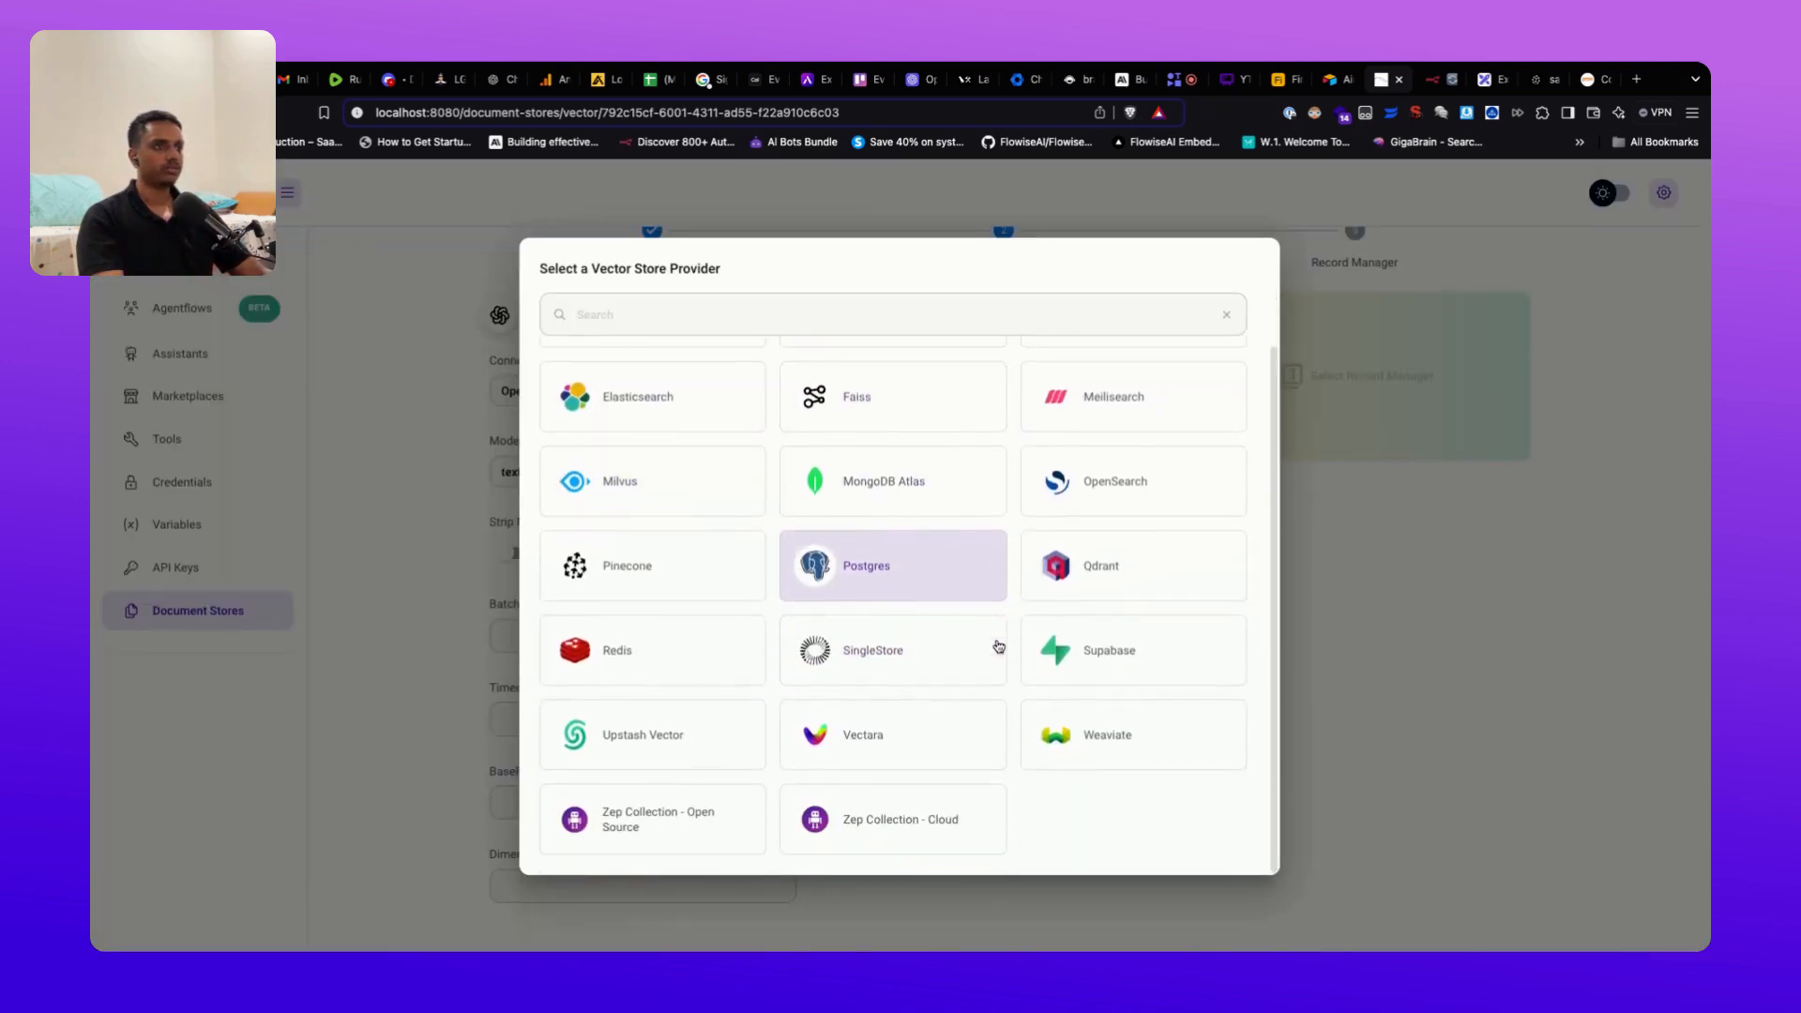
scroll(748, 733, up, 1)
click(716, 646)
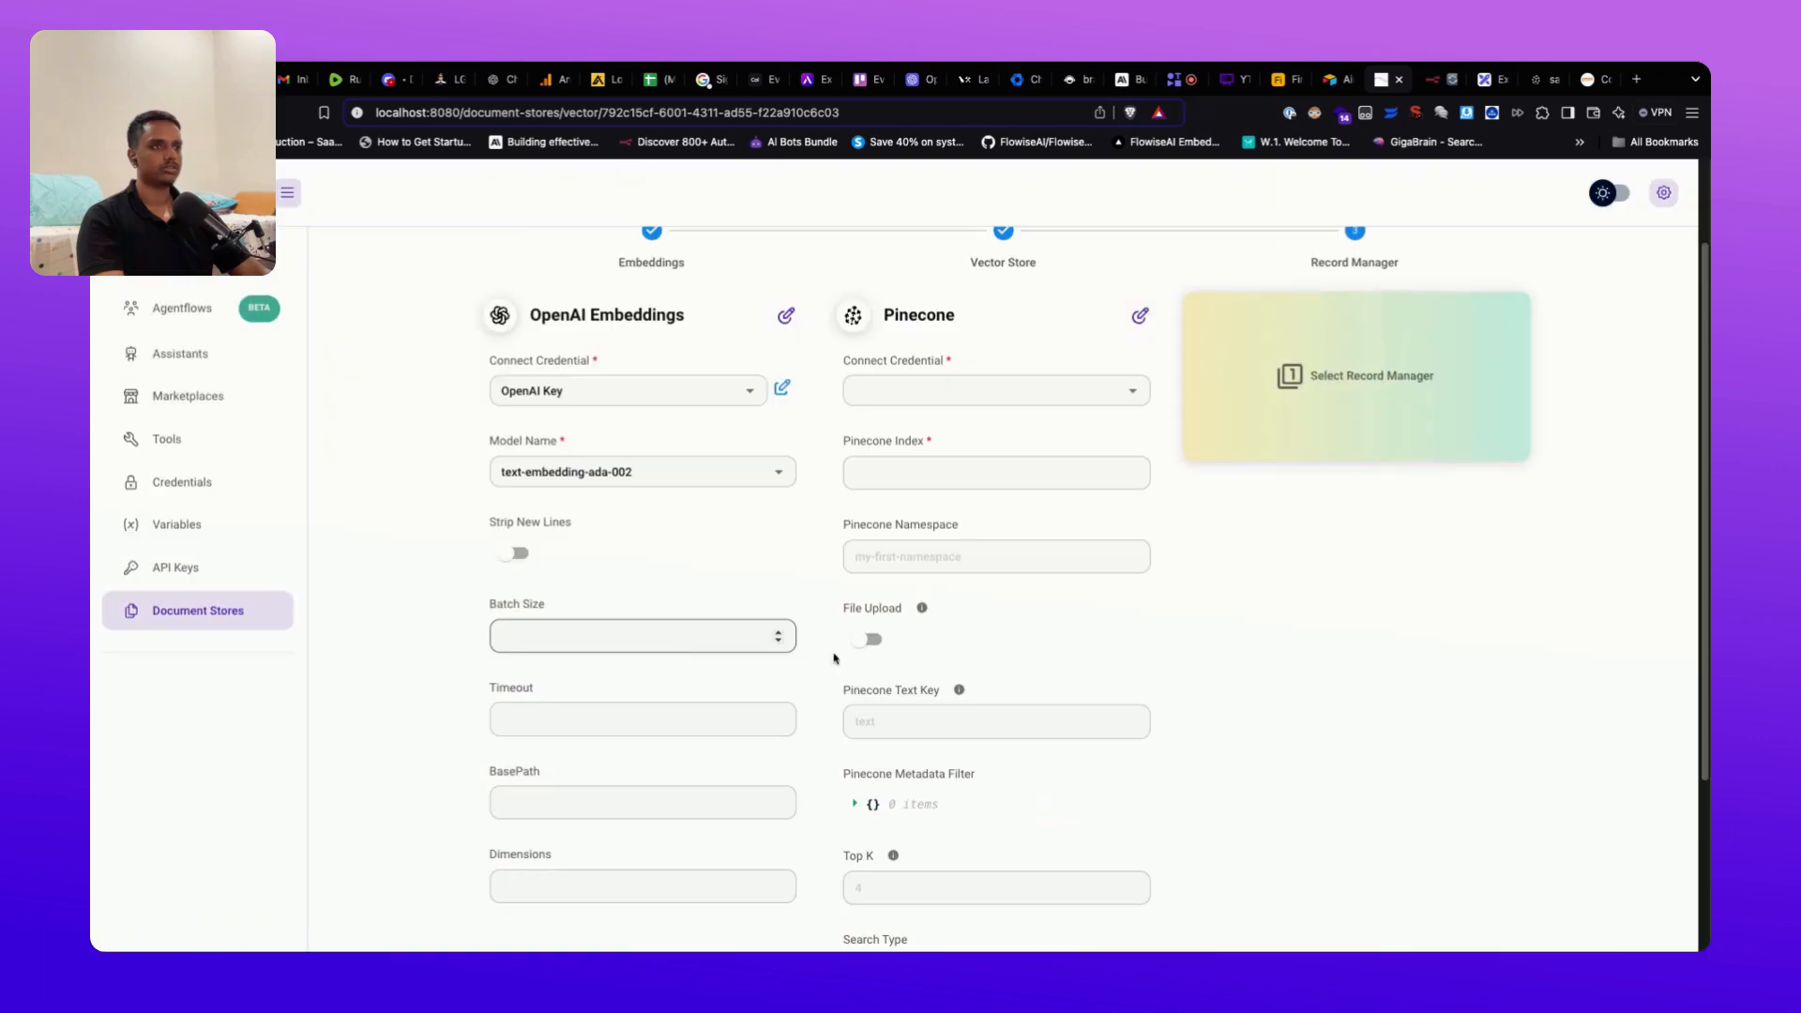
click(958, 390)
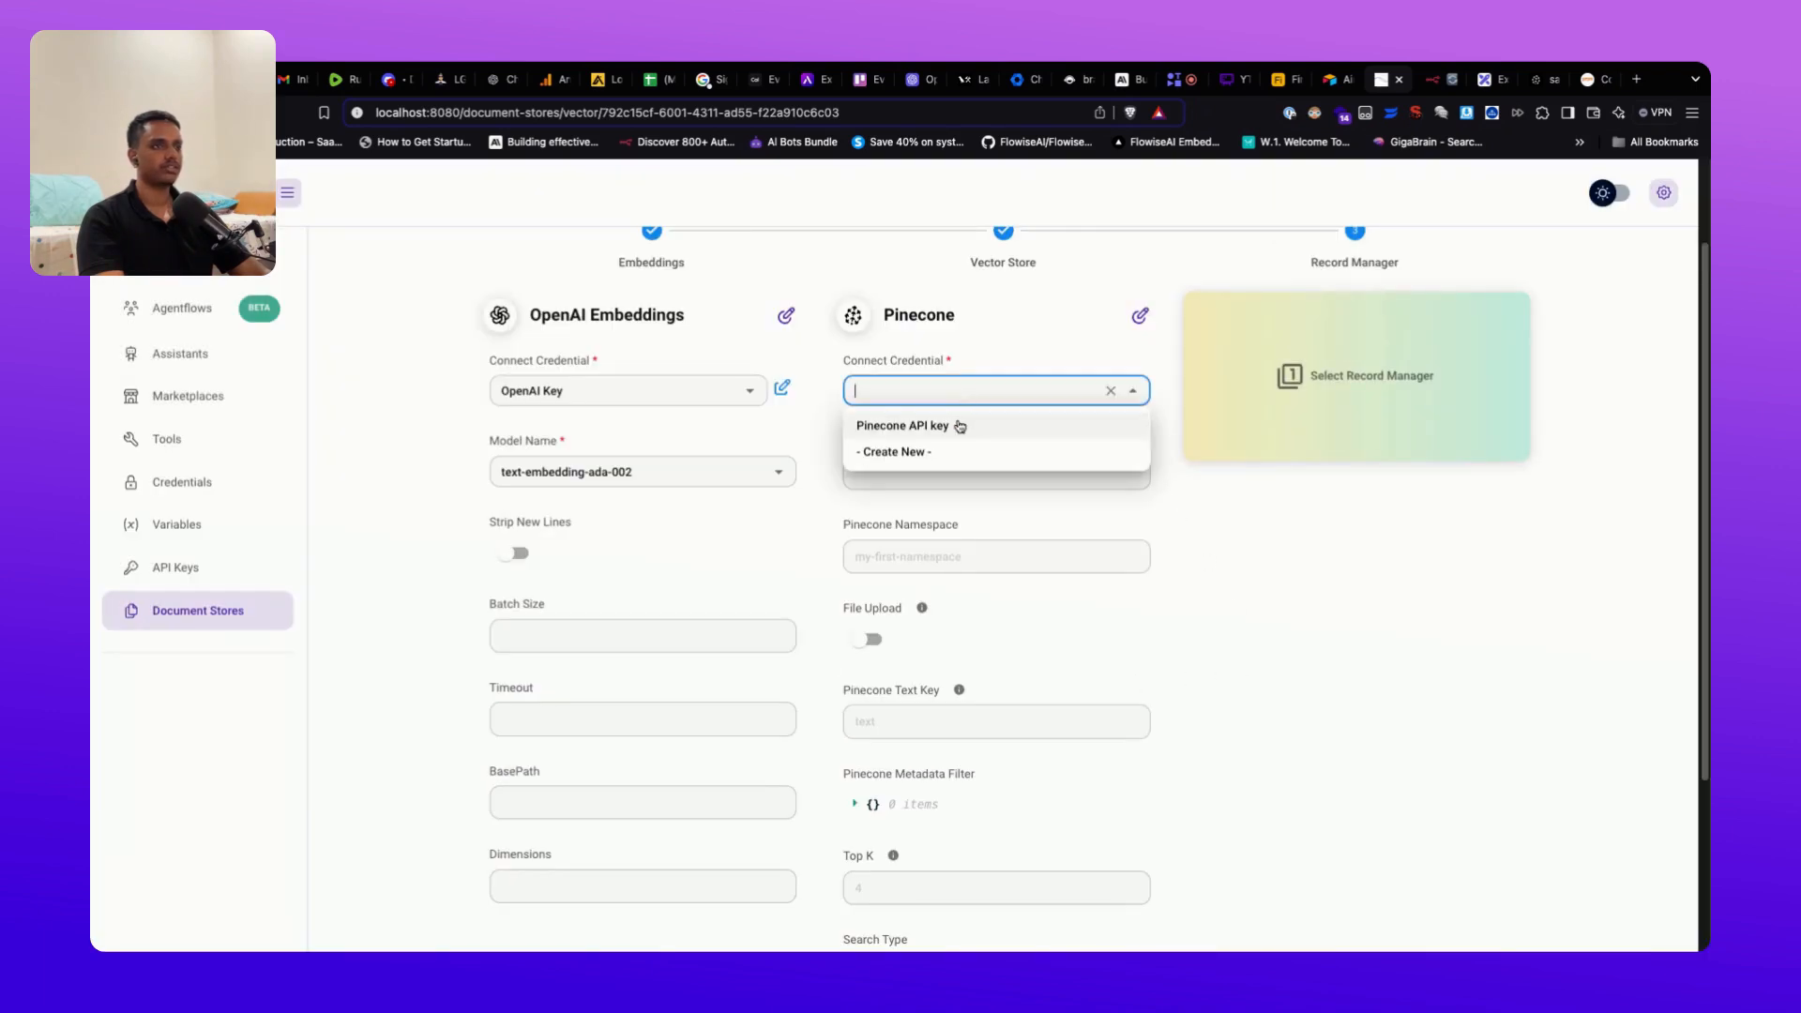
click(959, 425)
Step: Copy the index name from Pinecone and paste sample-index into Pinecone Index
click(908, 479)
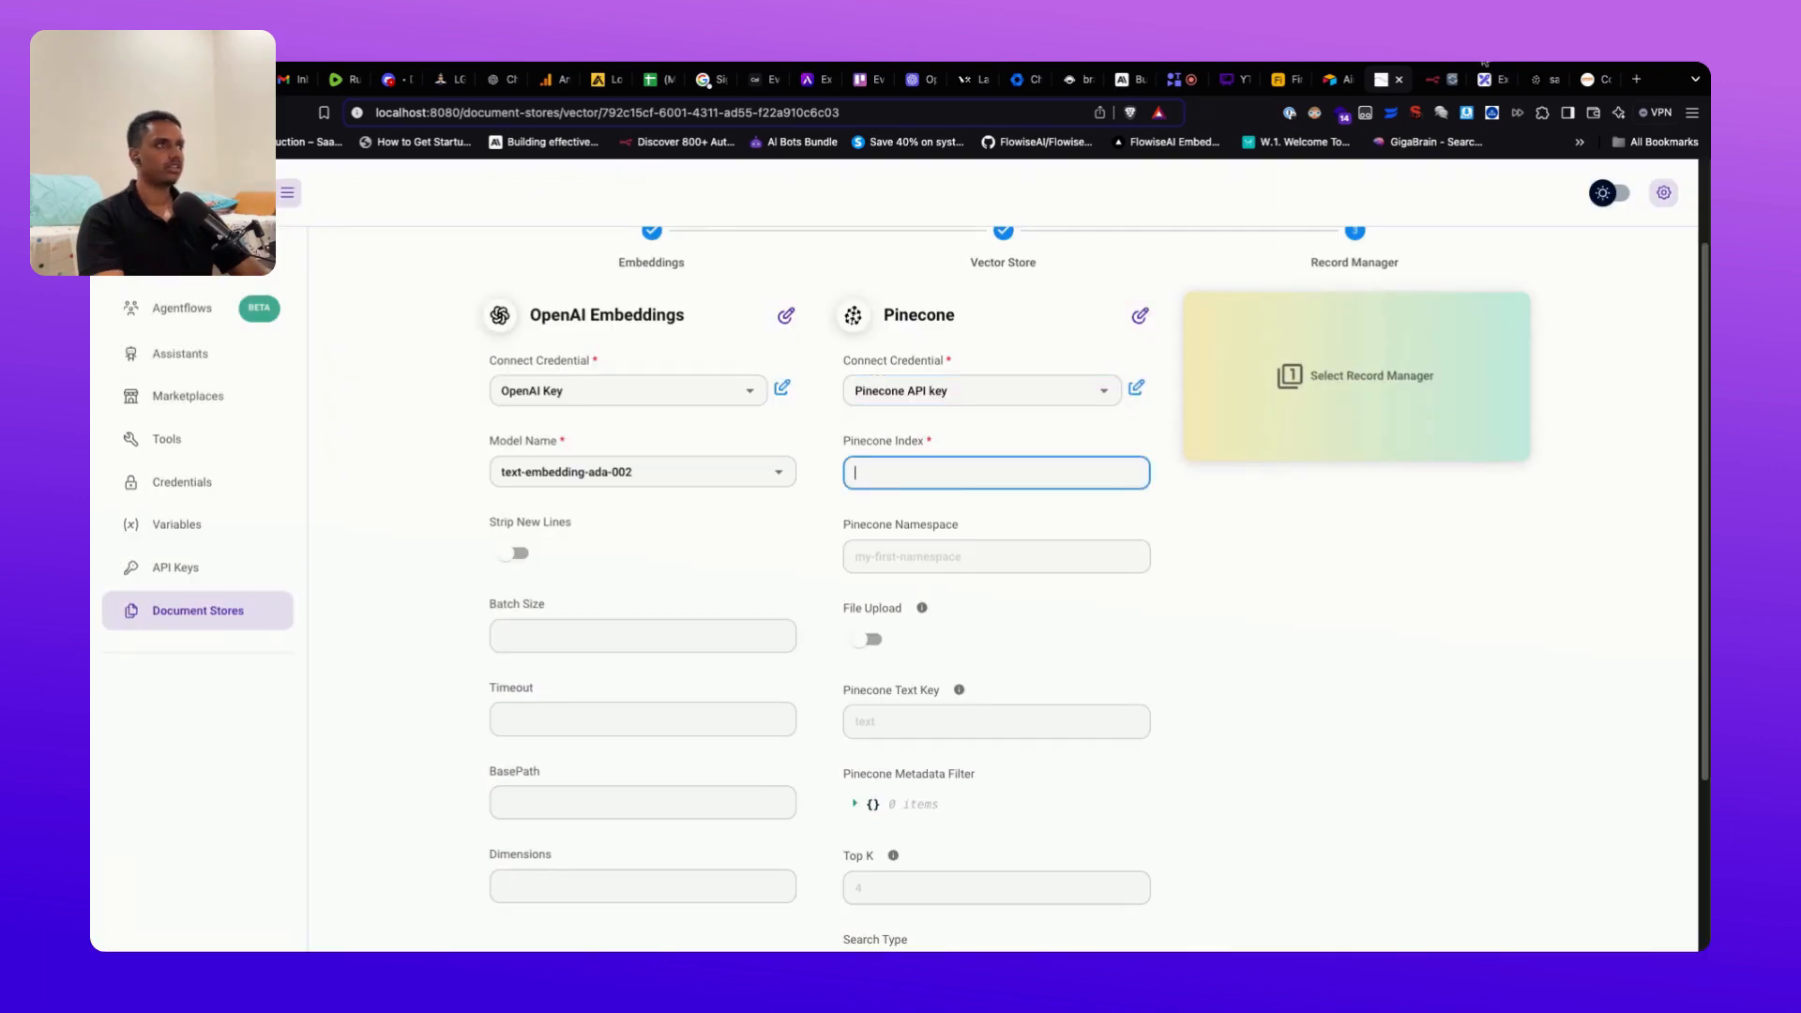
click(1535, 79)
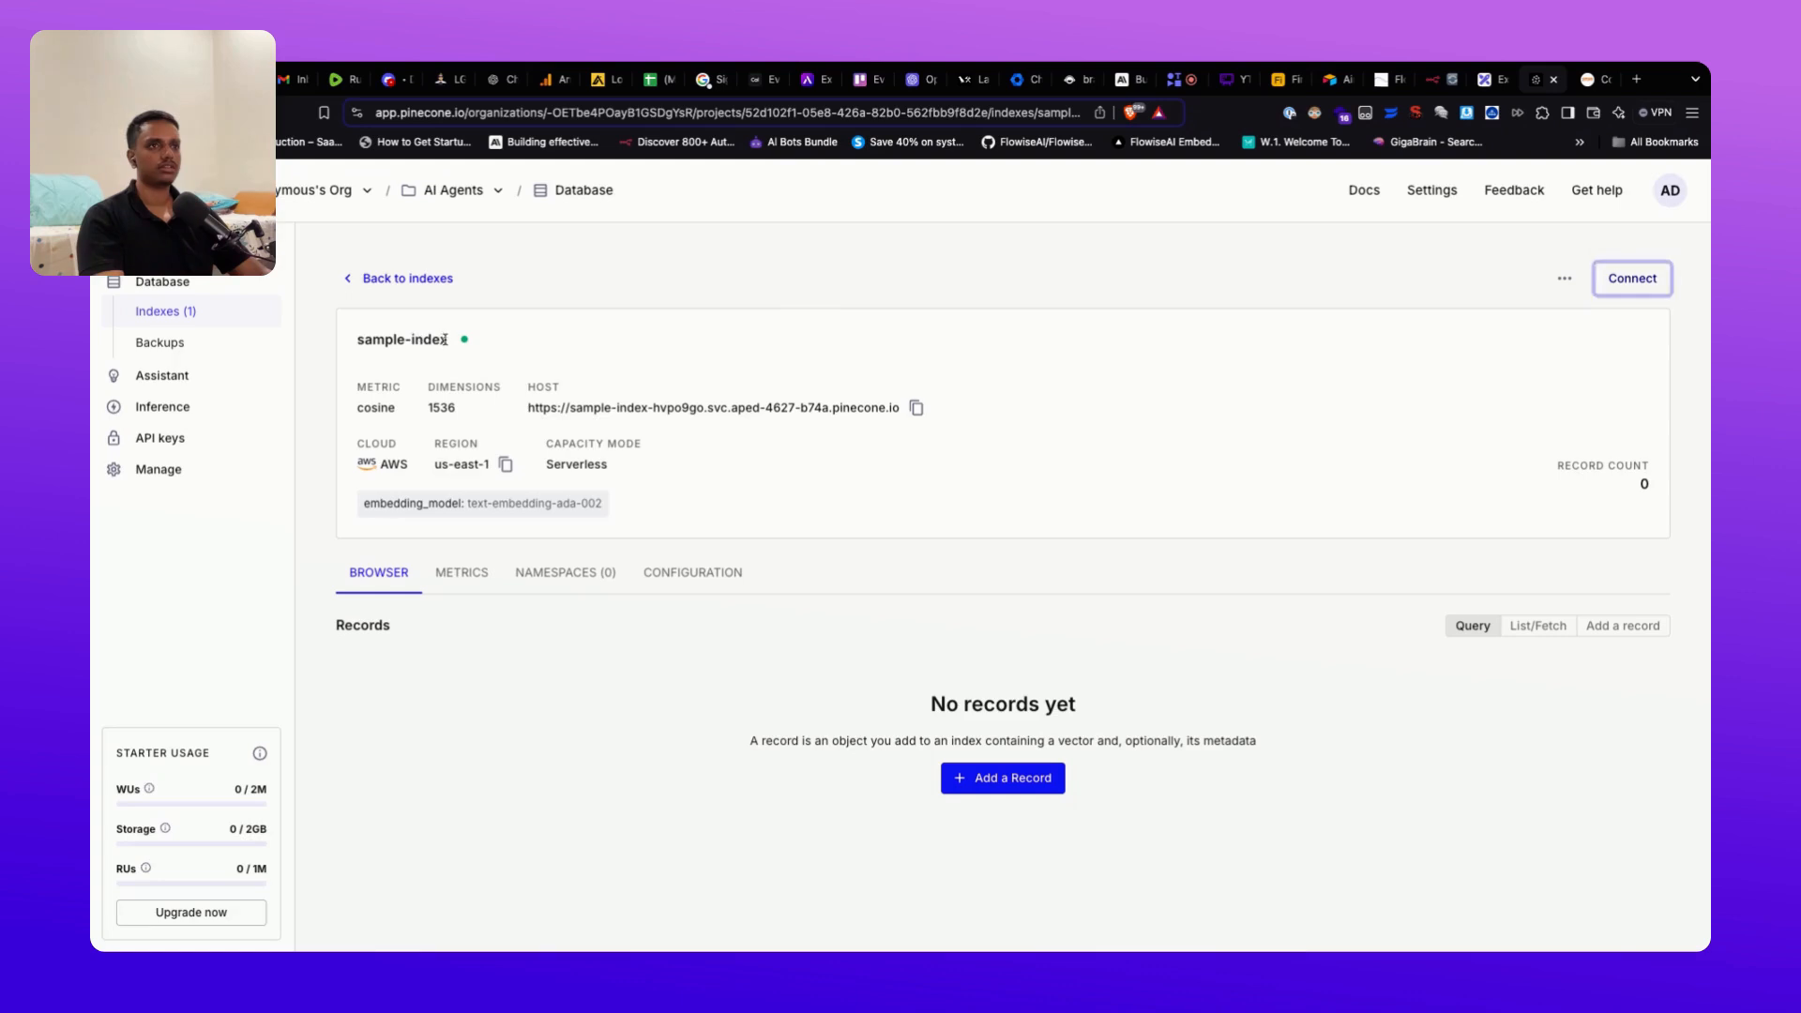
drag(448, 339, 355, 342)
key(super+c)
click(600, 370)
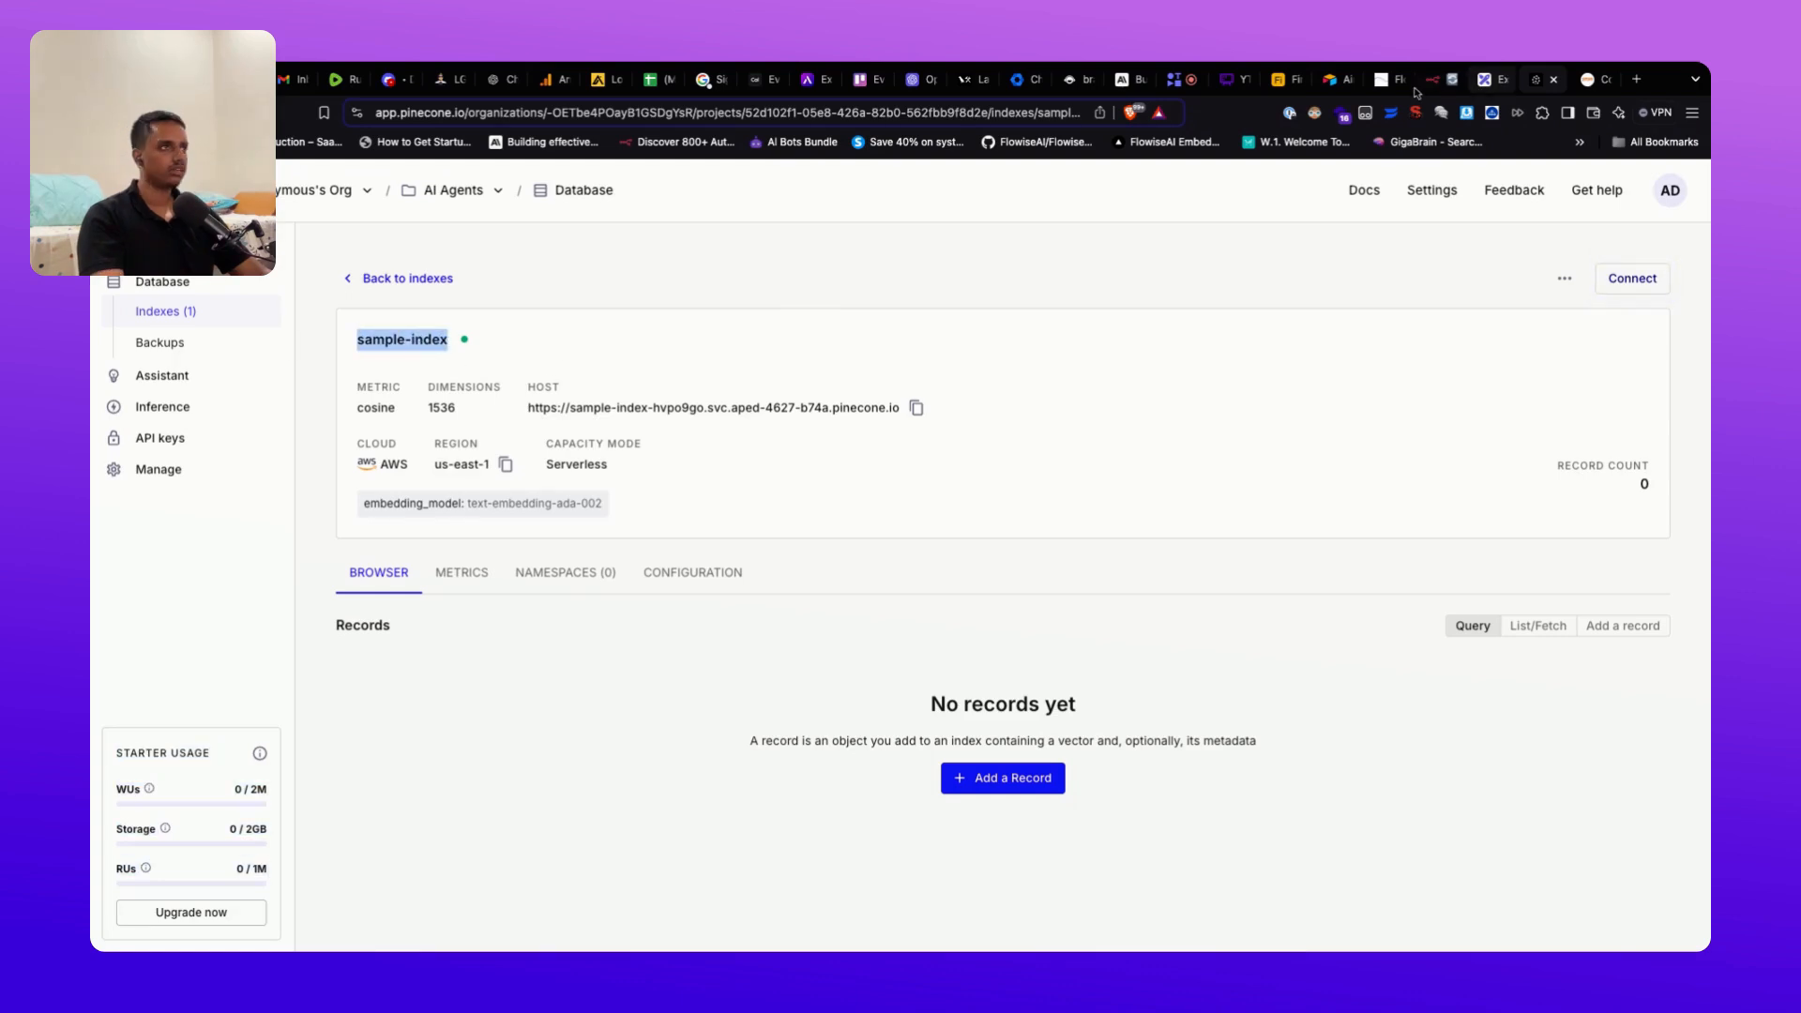
click(1383, 81)
key(super+v)
Step: Enter 4 for Top K and leave Search Type on Similarity
scroll(1210, 559, down, 1)
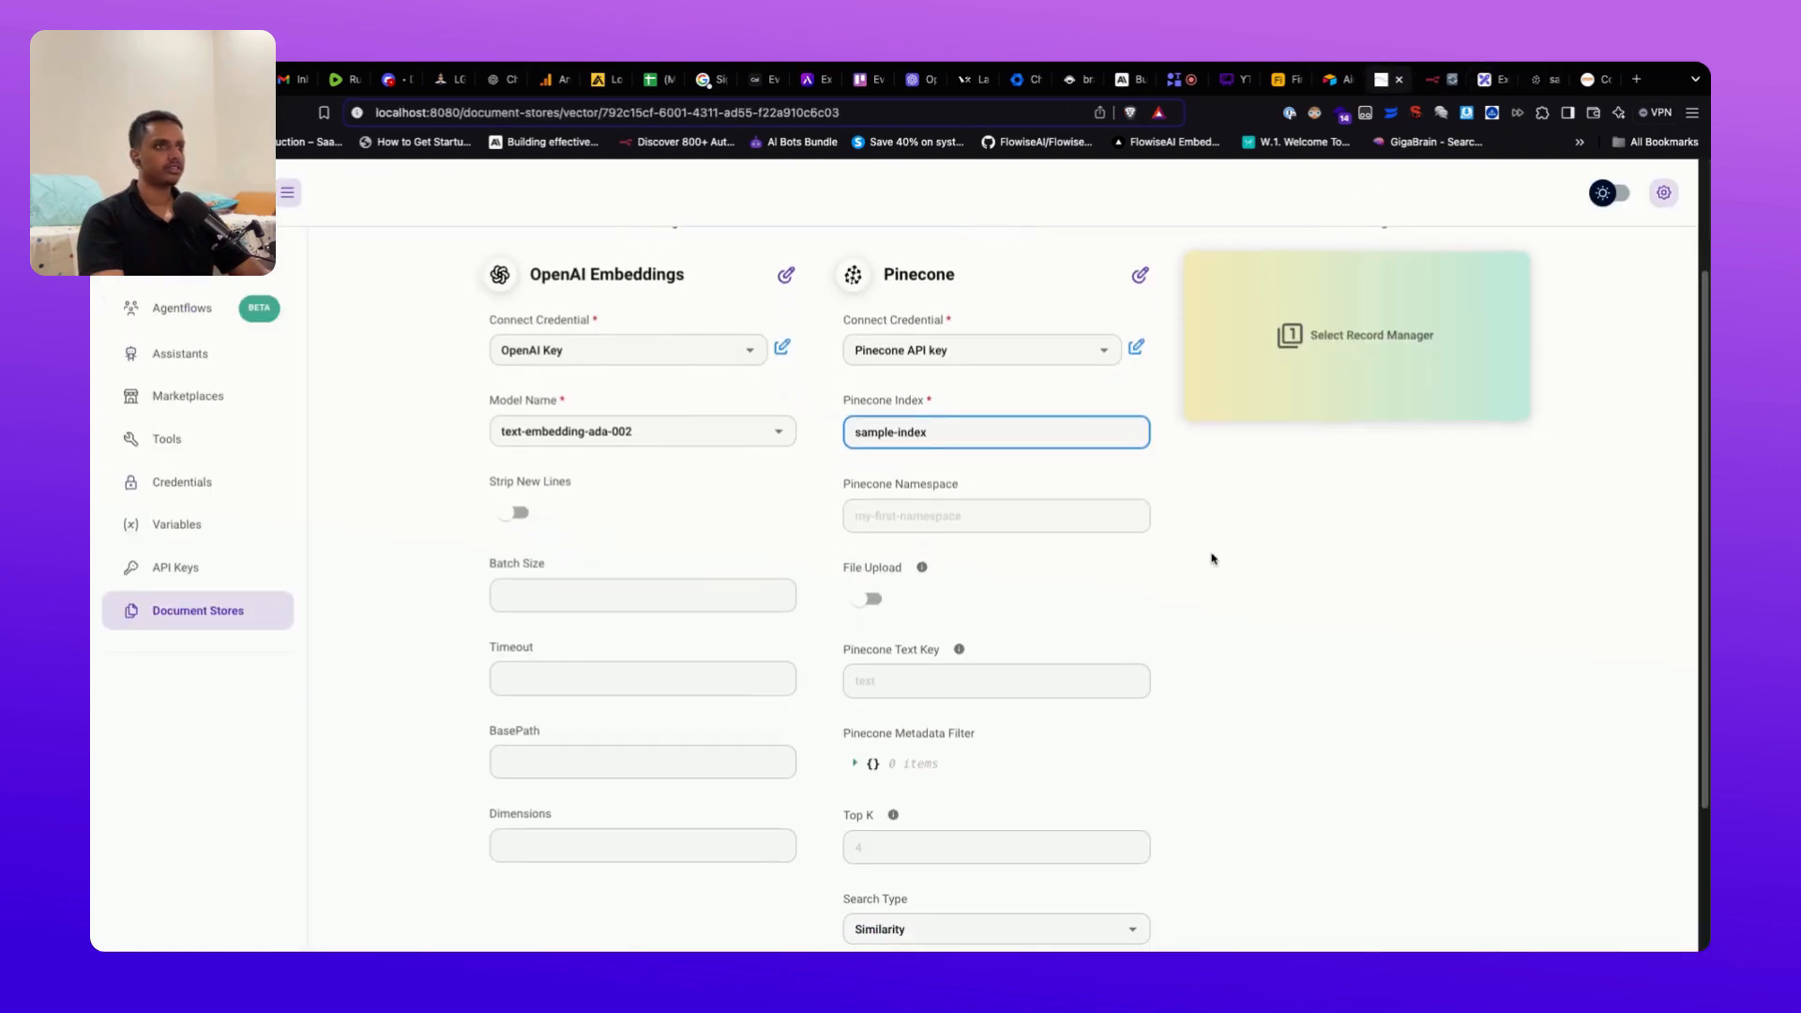
scroll(1203, 607, down, 5)
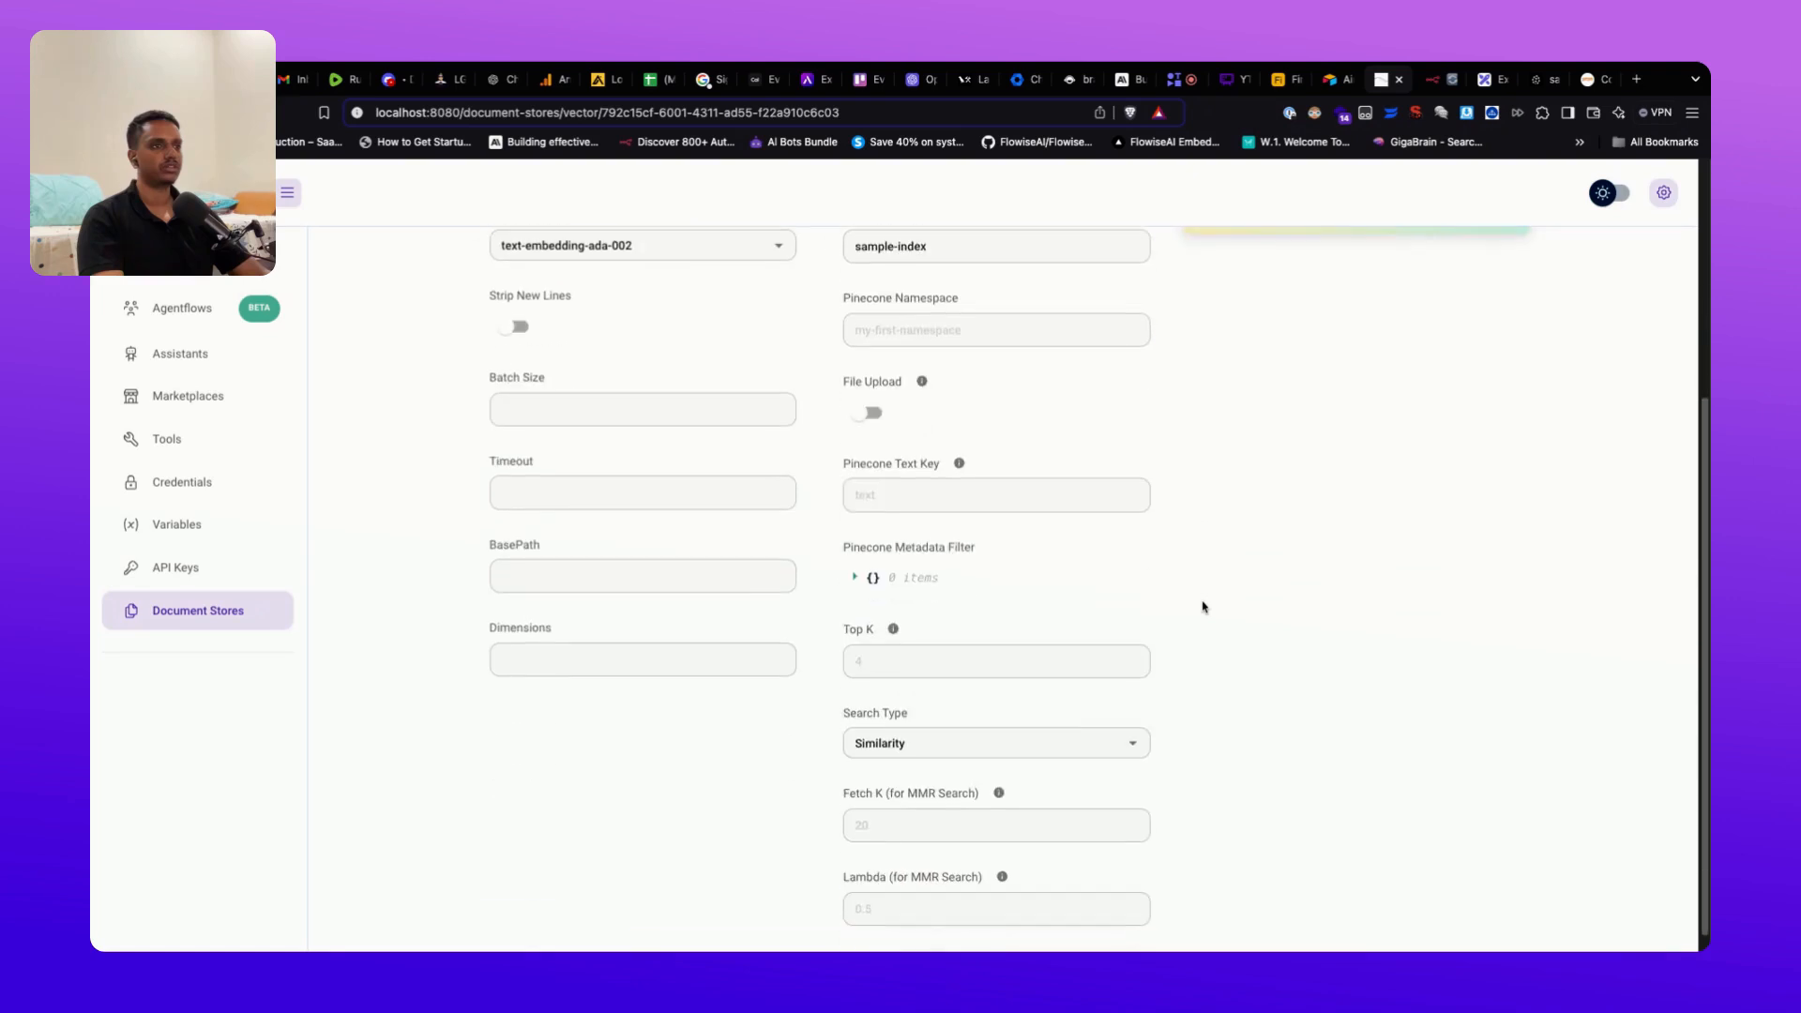
click(1011, 640)
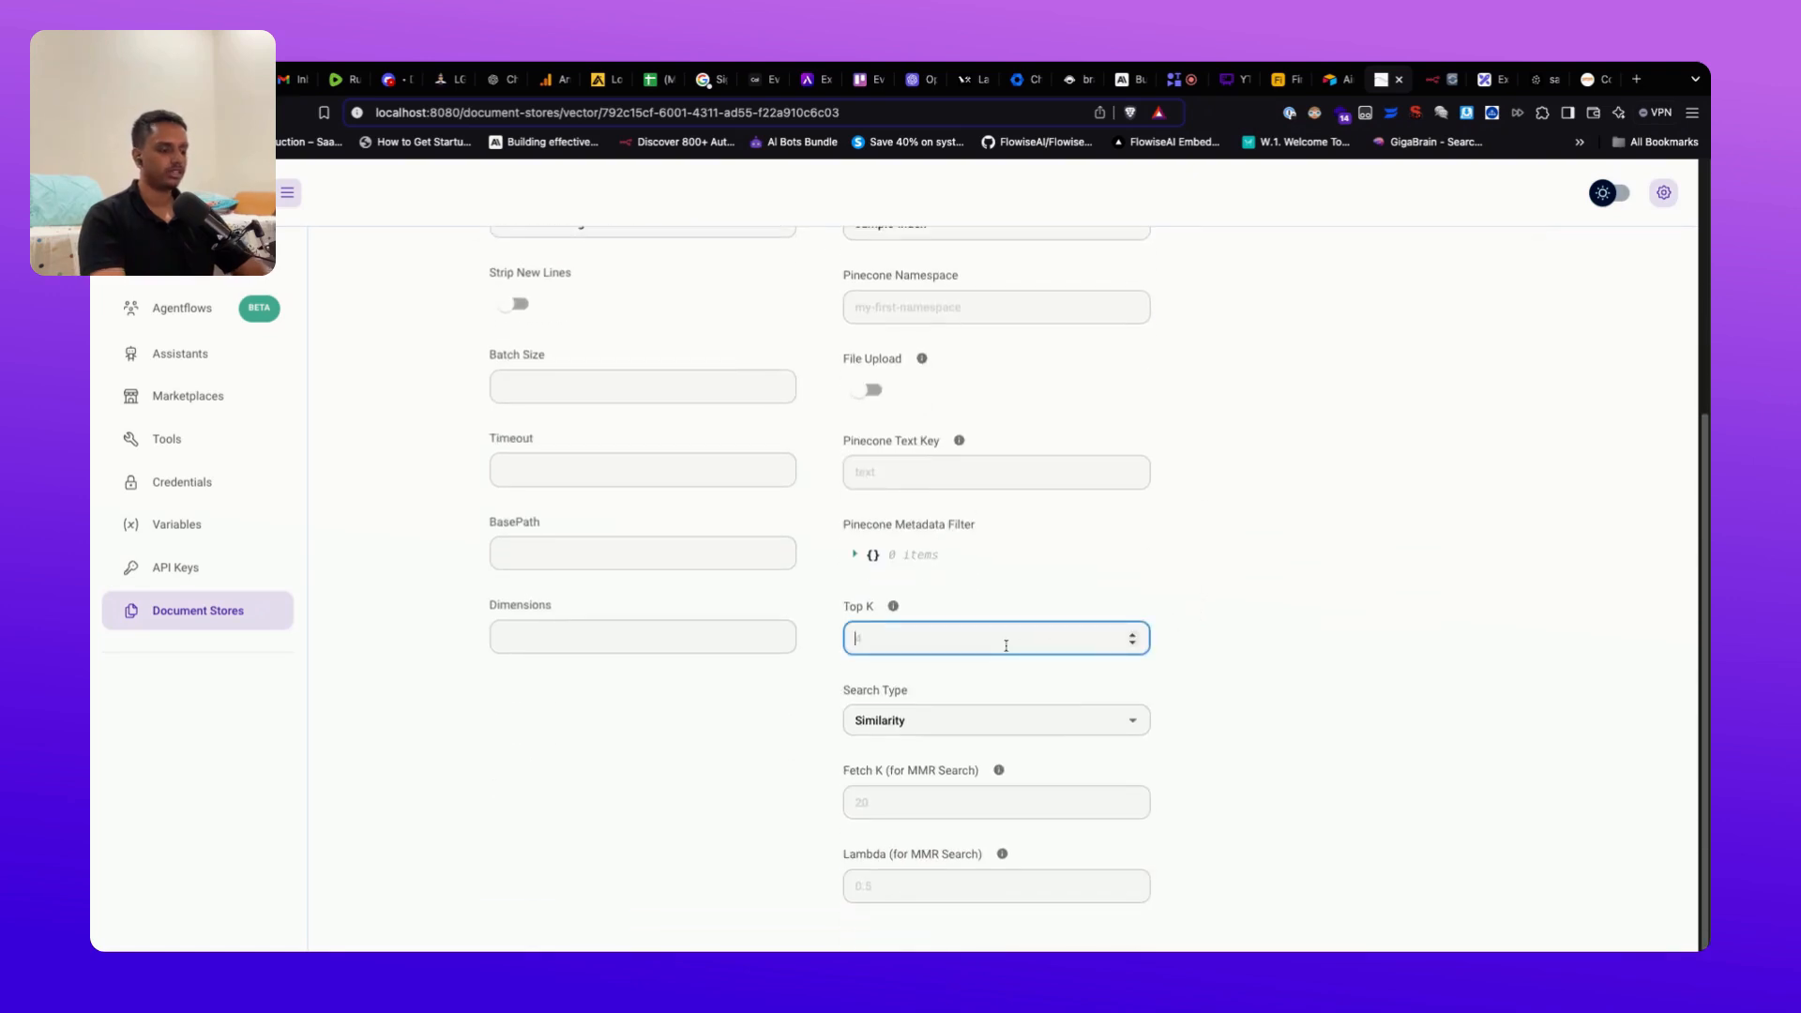
text(4)
click(1247, 633)
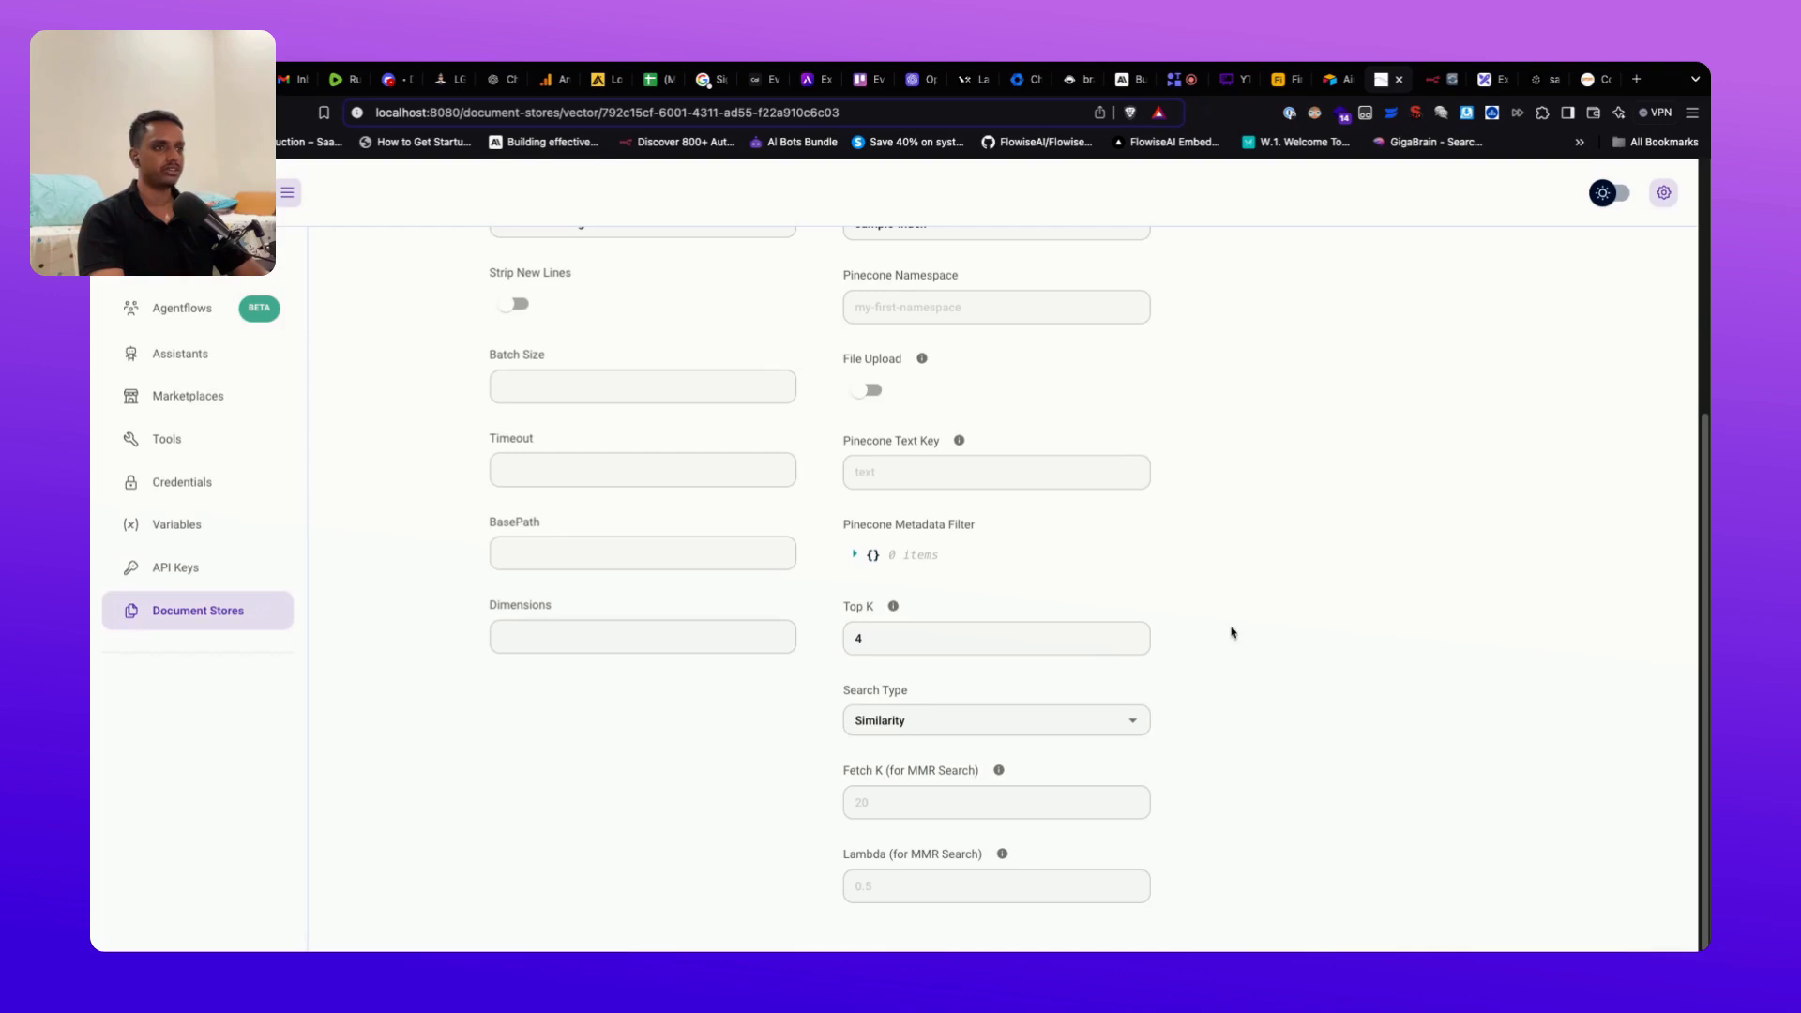
click(1134, 724)
click(1254, 716)
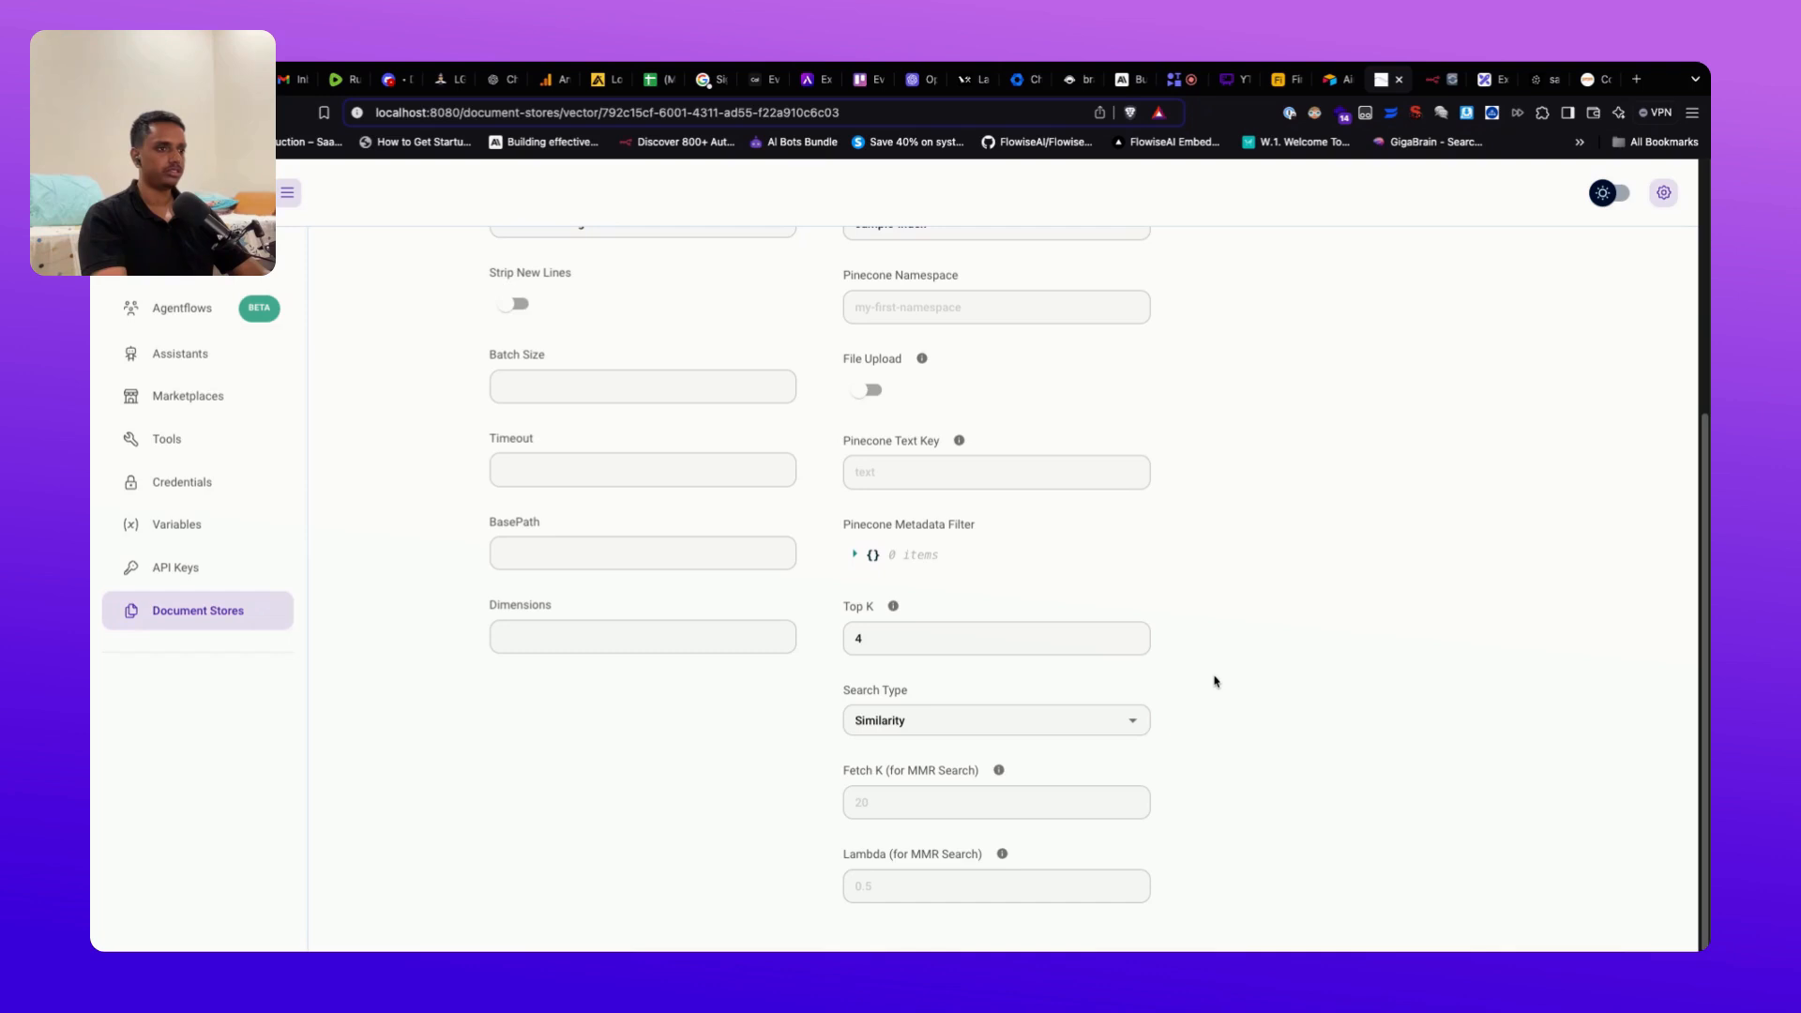
scroll(1215, 681, up, 1)
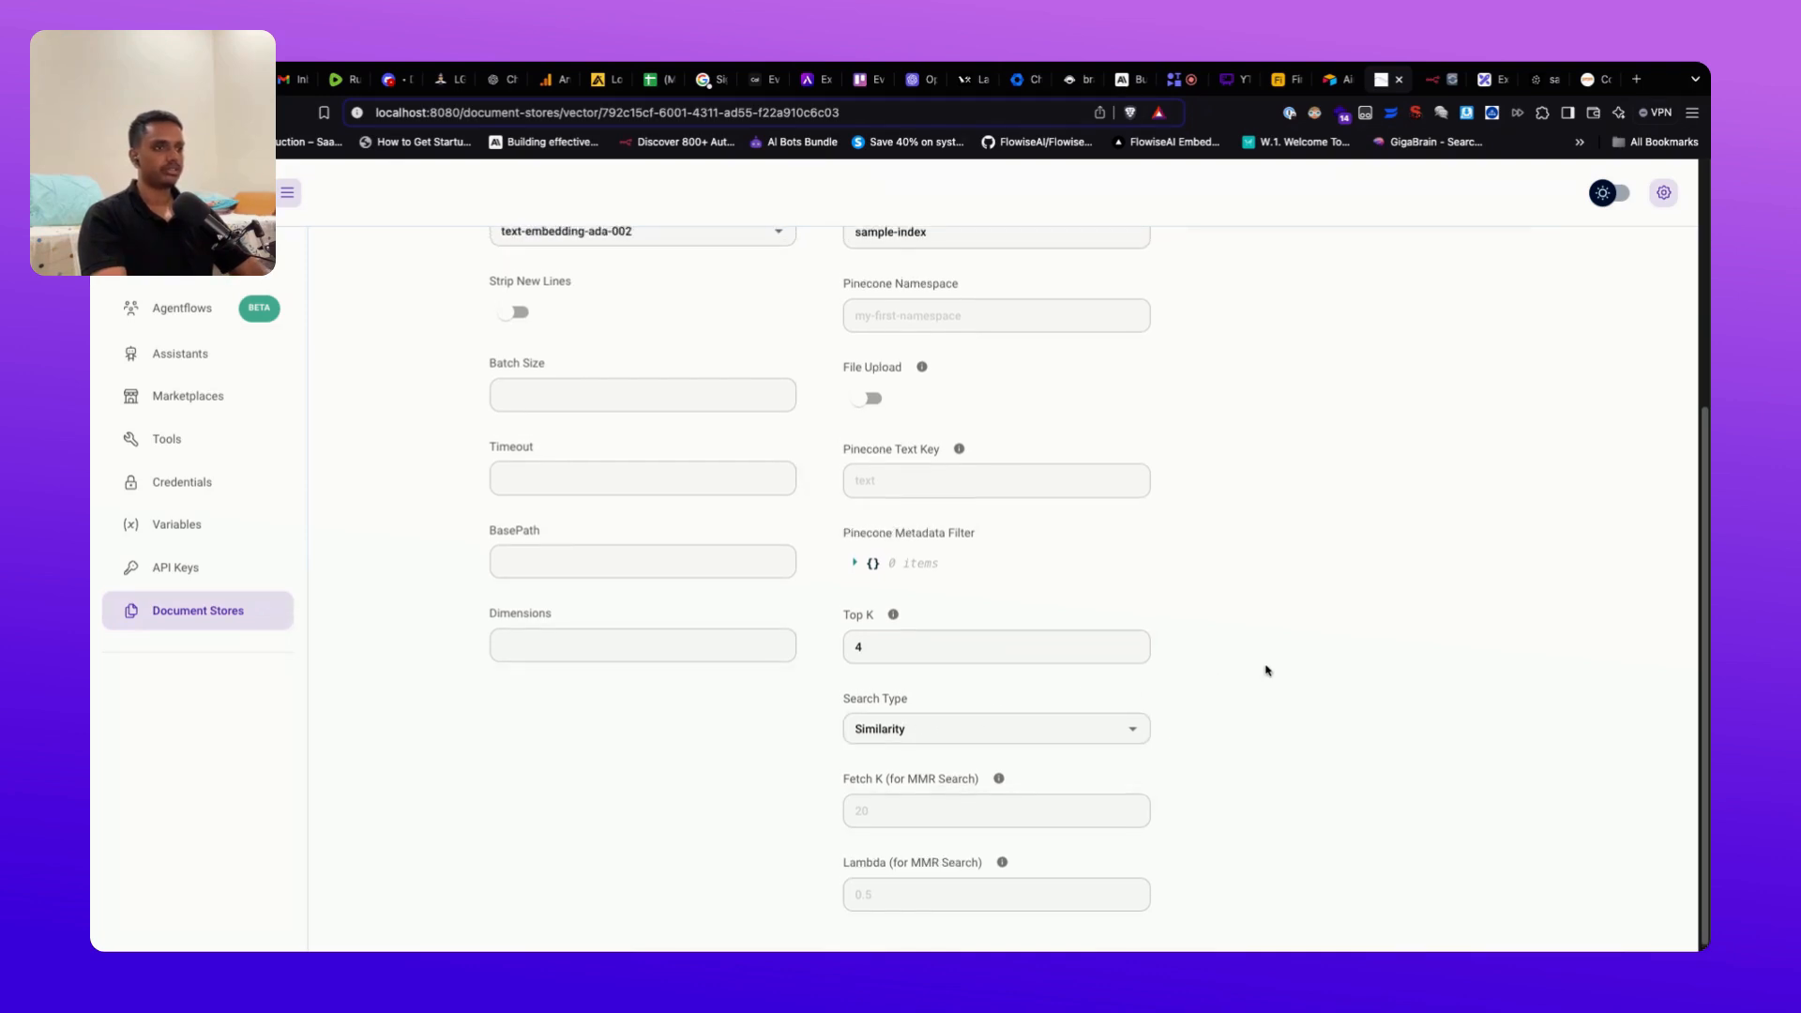
scroll(1193, 694, up, 5)
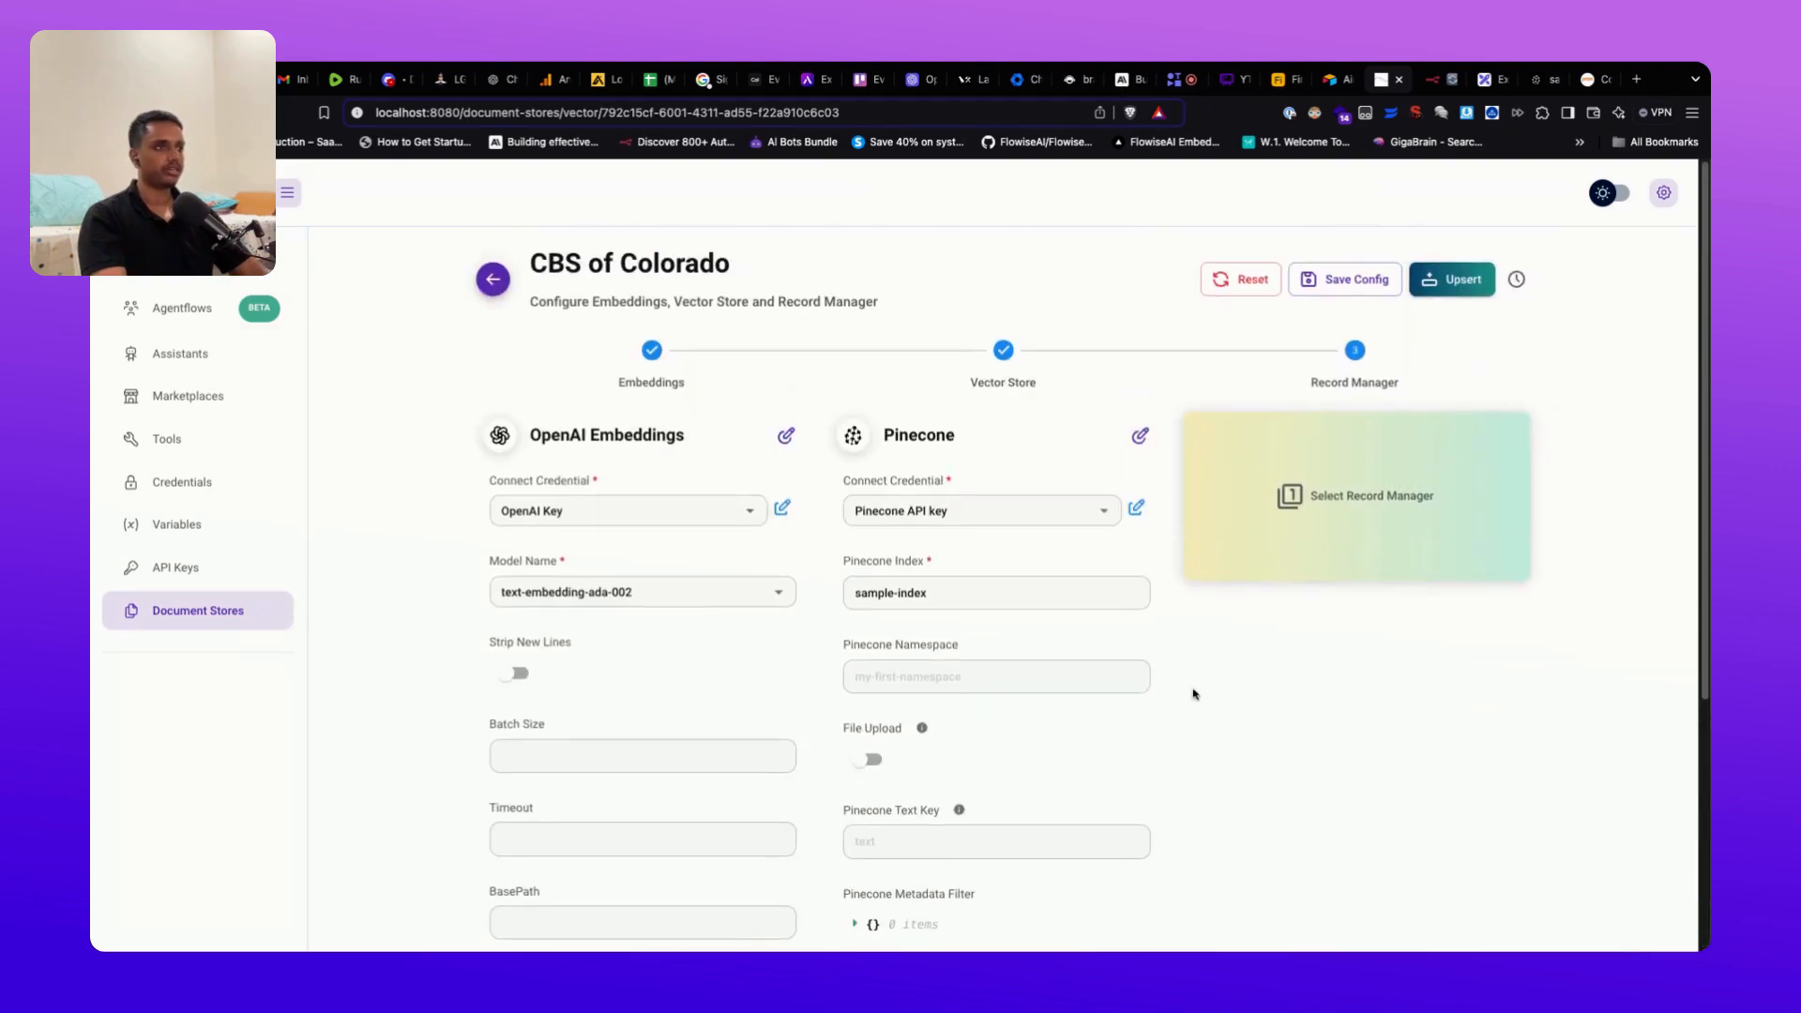
Step: Save the CBS of Colorado vector store config without a record manager and upsert it into Pinecone
click(1380, 554)
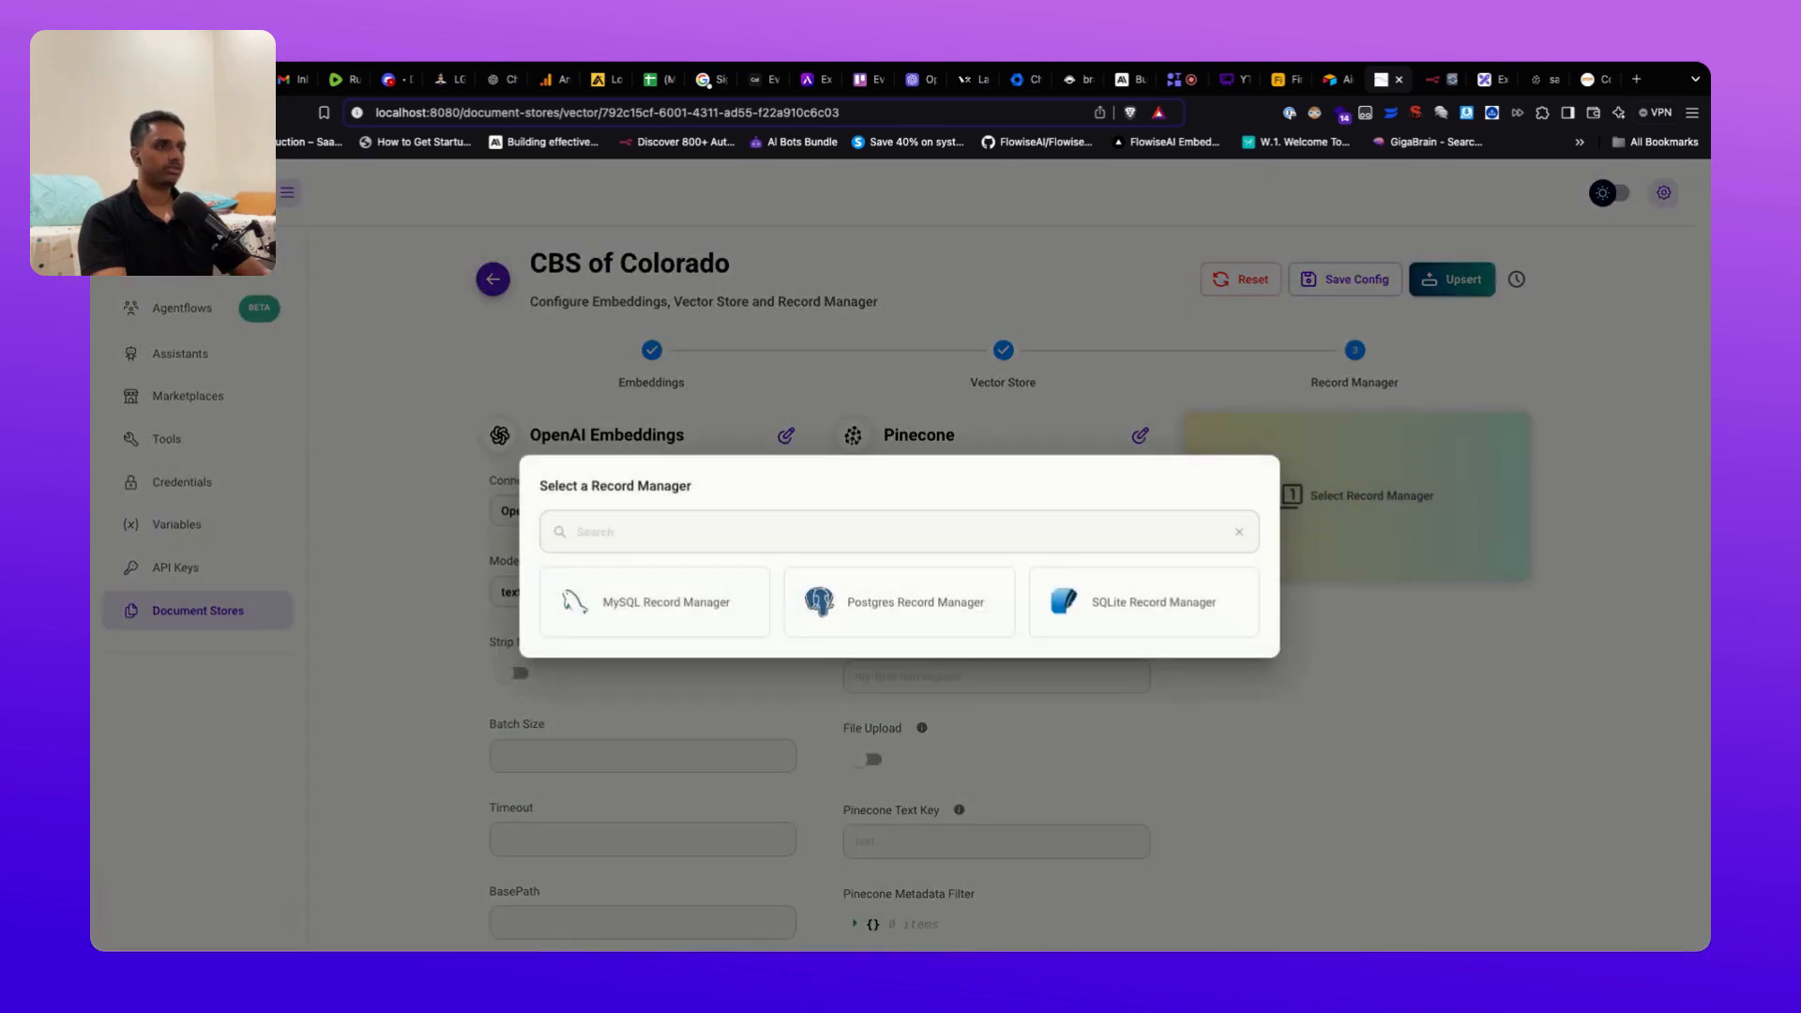
click(1184, 385)
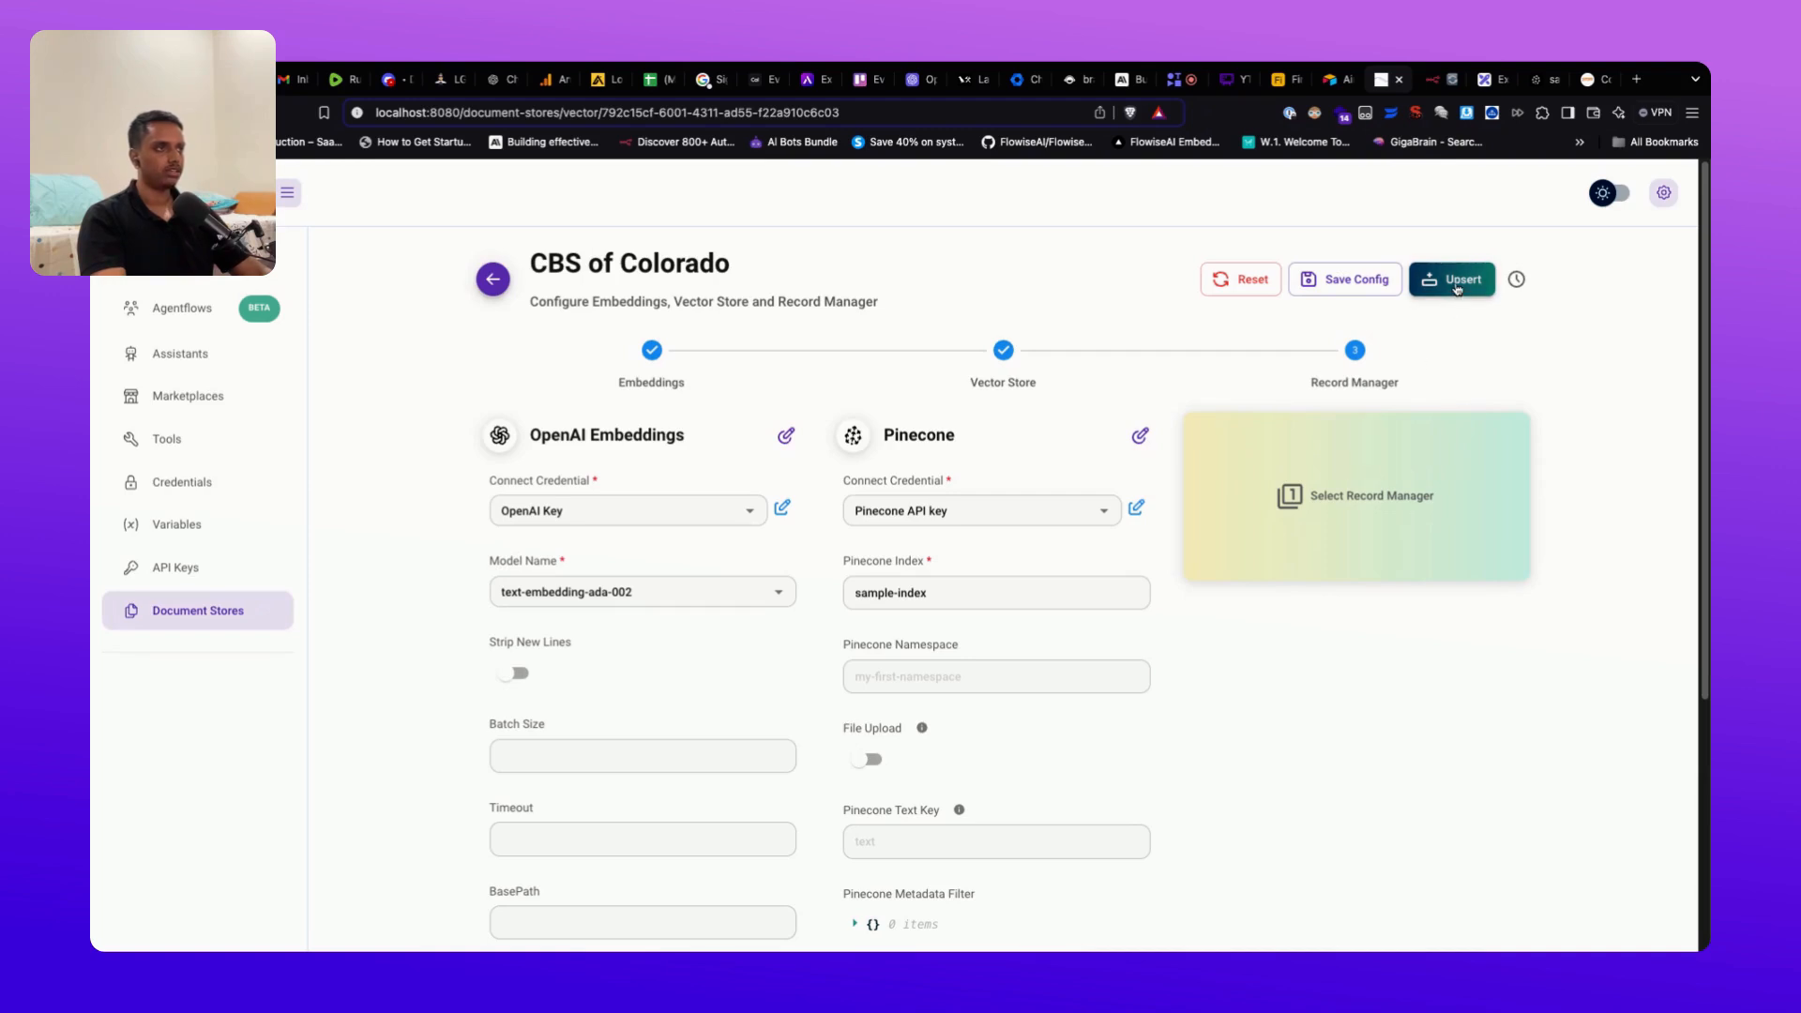
scroll(1190, 655, down, 4)
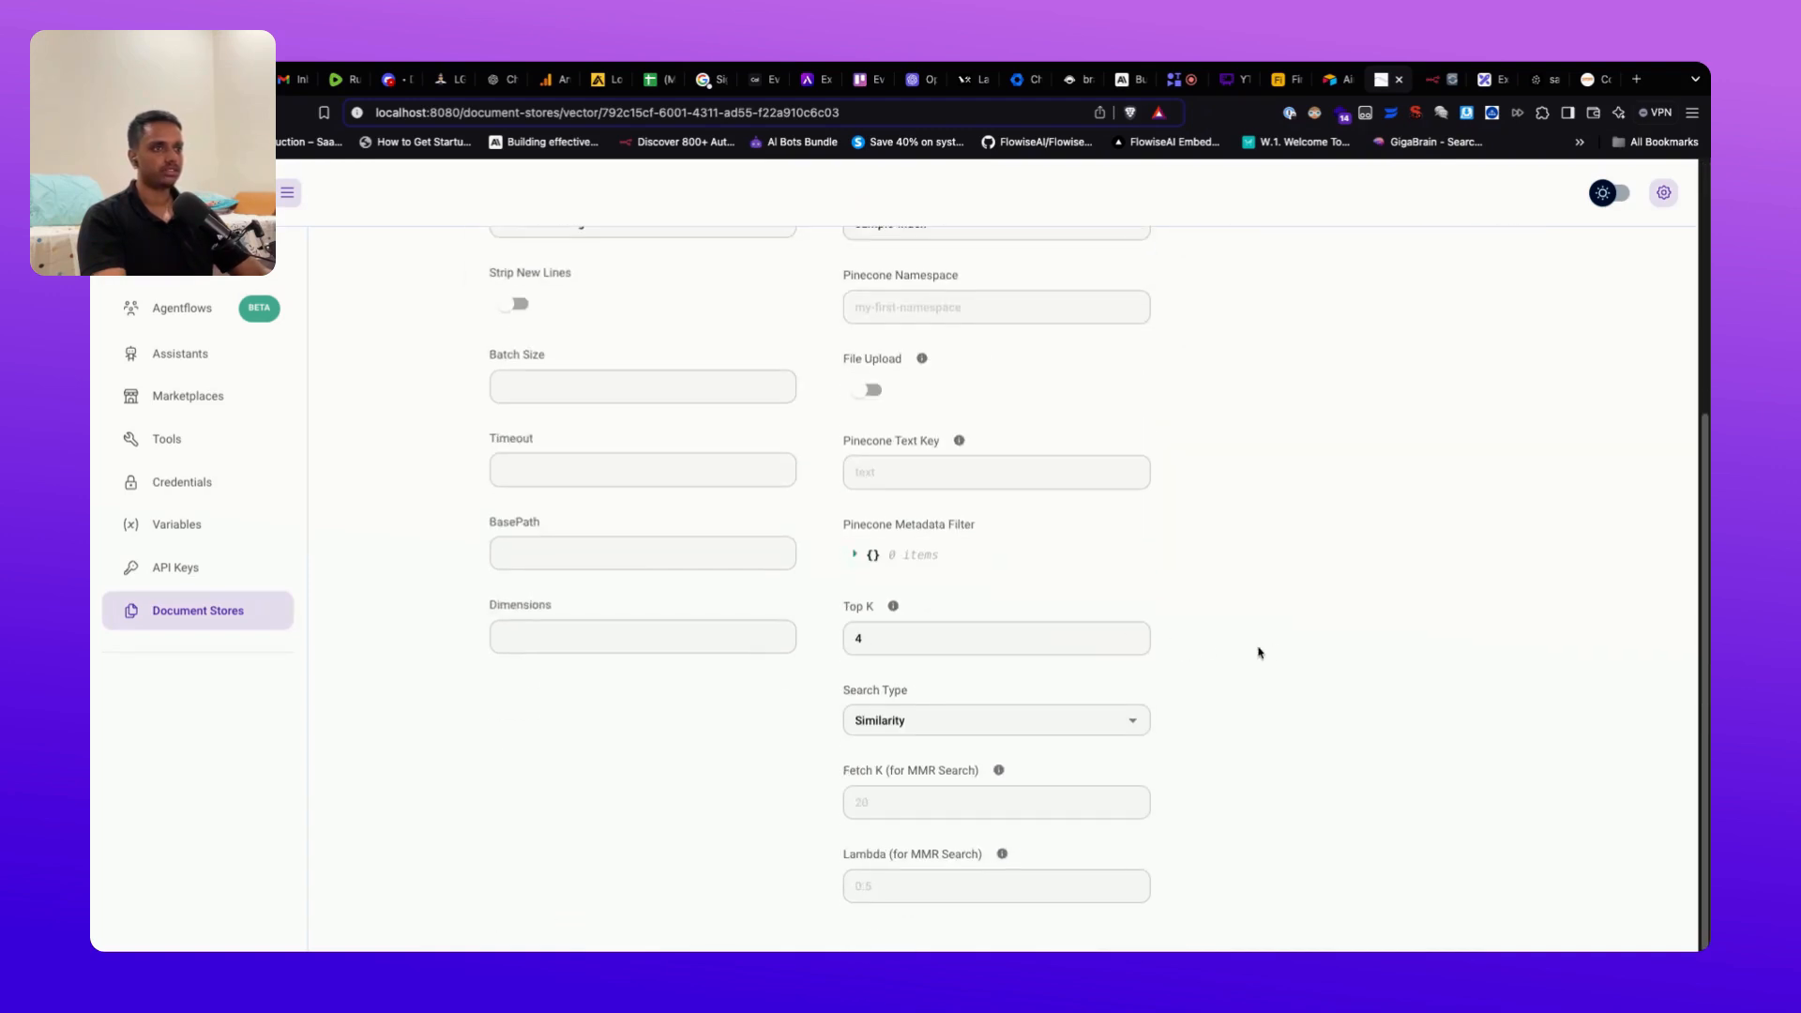
scroll(1209, 650, up, 3)
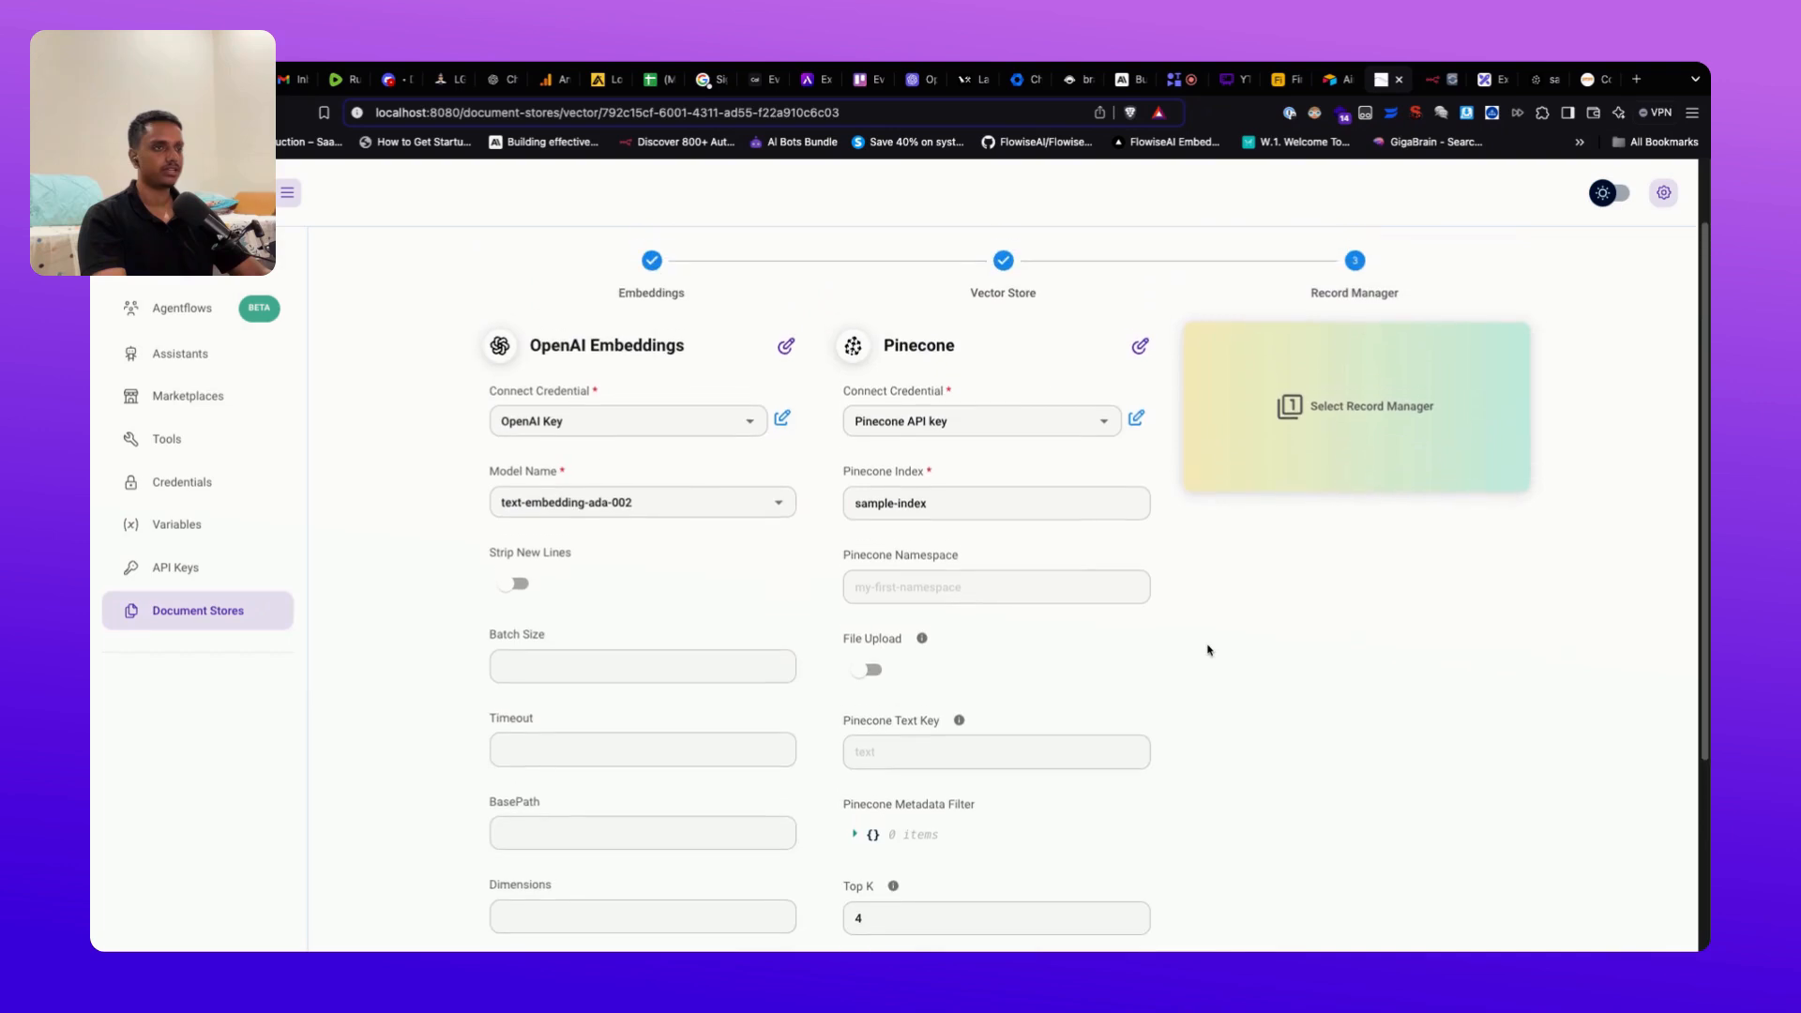
scroll(1208, 650, up, 1)
click(1370, 291)
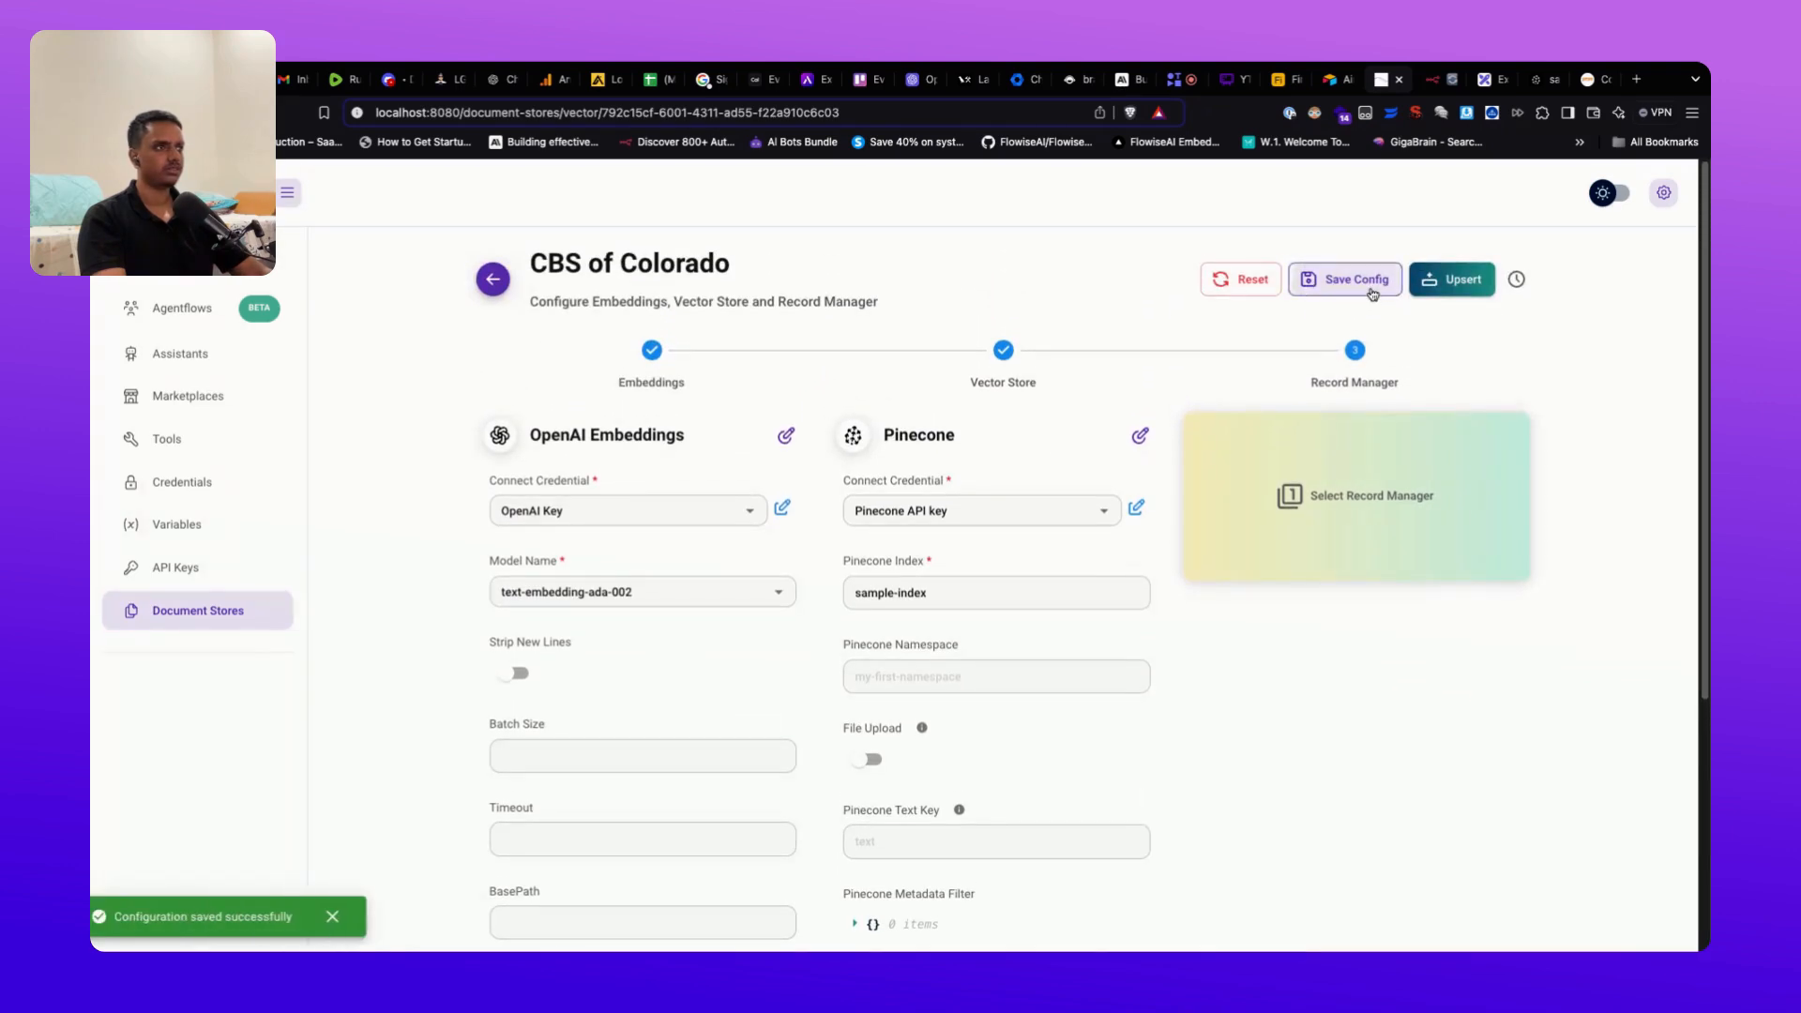
click(1466, 290)
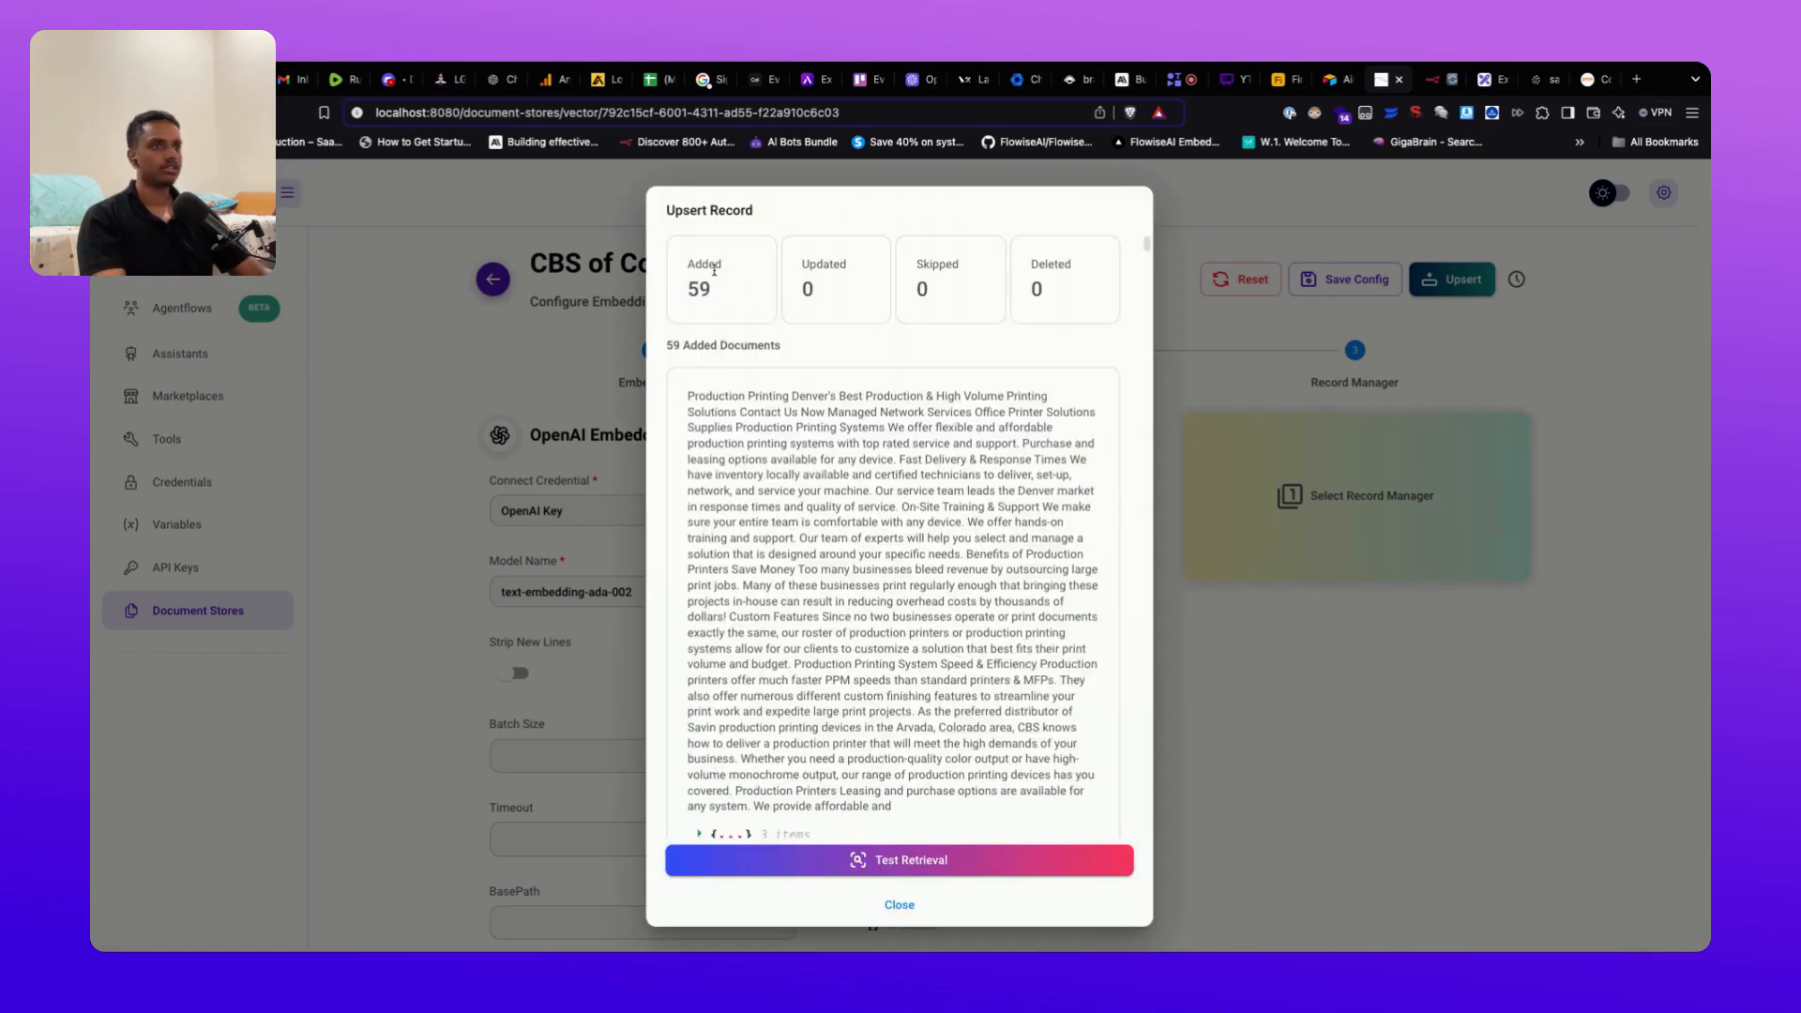
Step: Scroll through the 59 added documents in the upsert results, then open Test Retrieval
scroll(837, 557, down, 5)
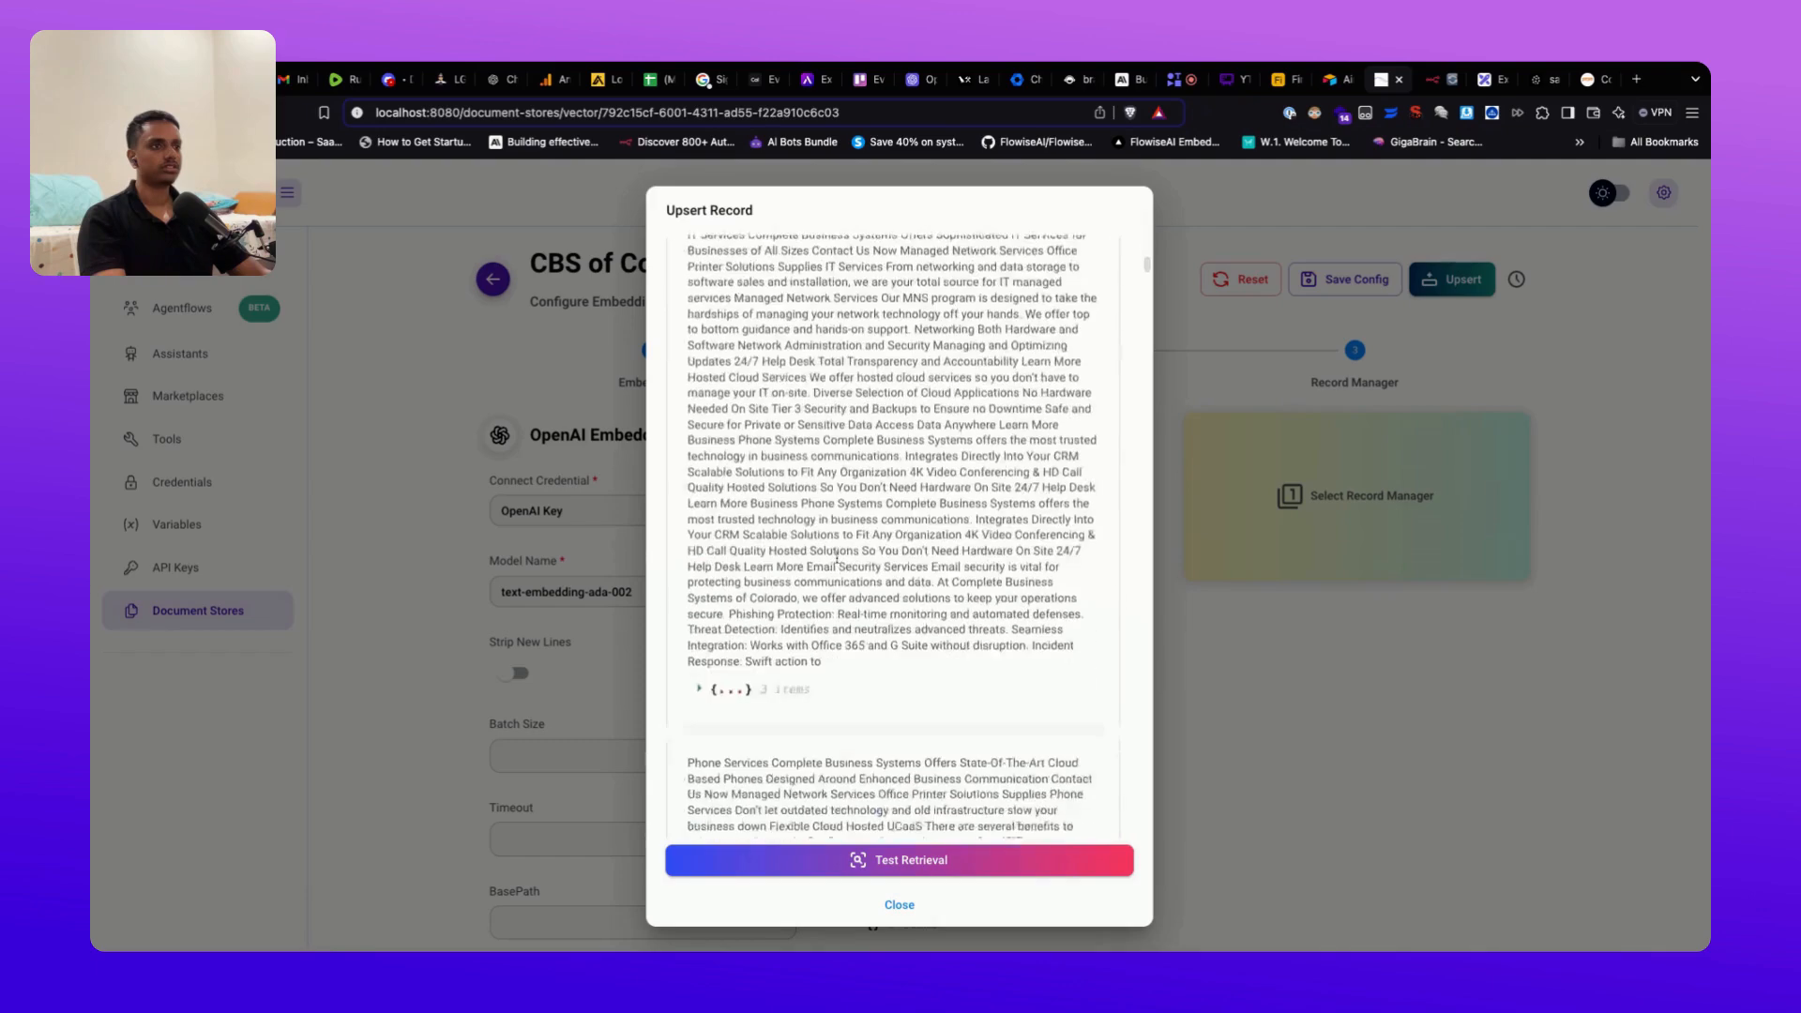
scroll(837, 558, down, 20)
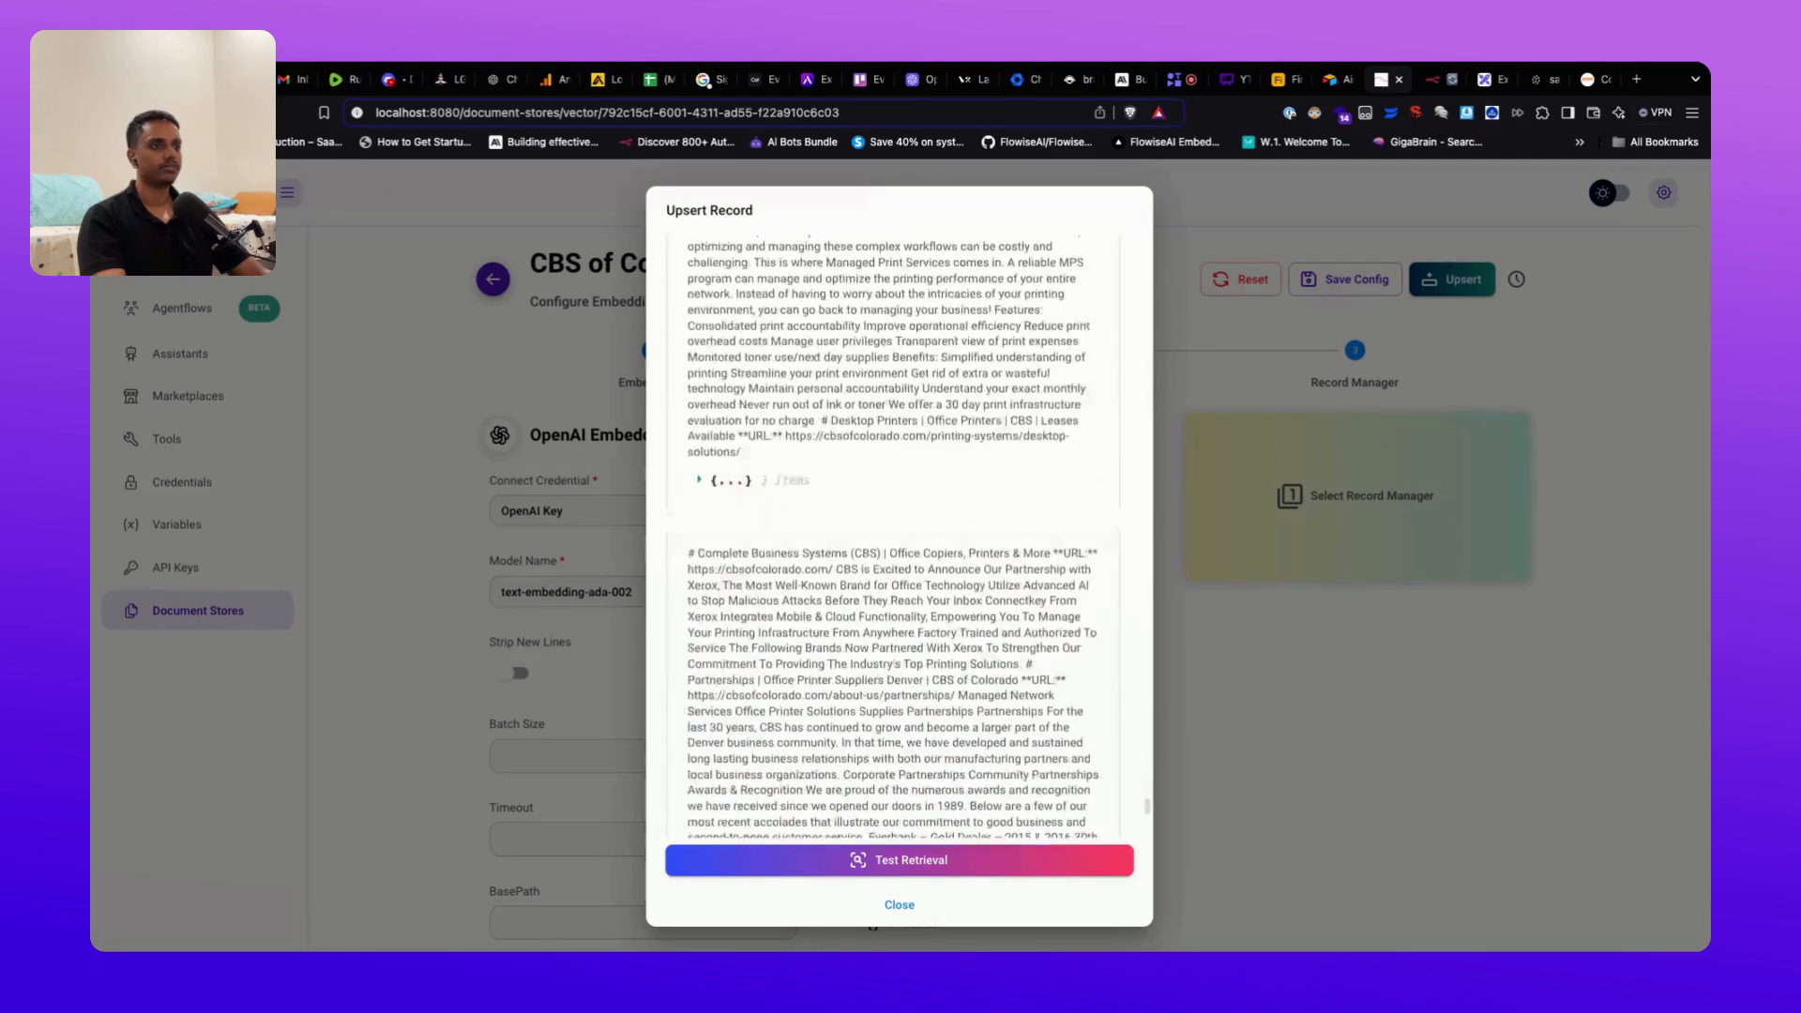
scroll(895, 534, down, 3)
click(899, 863)
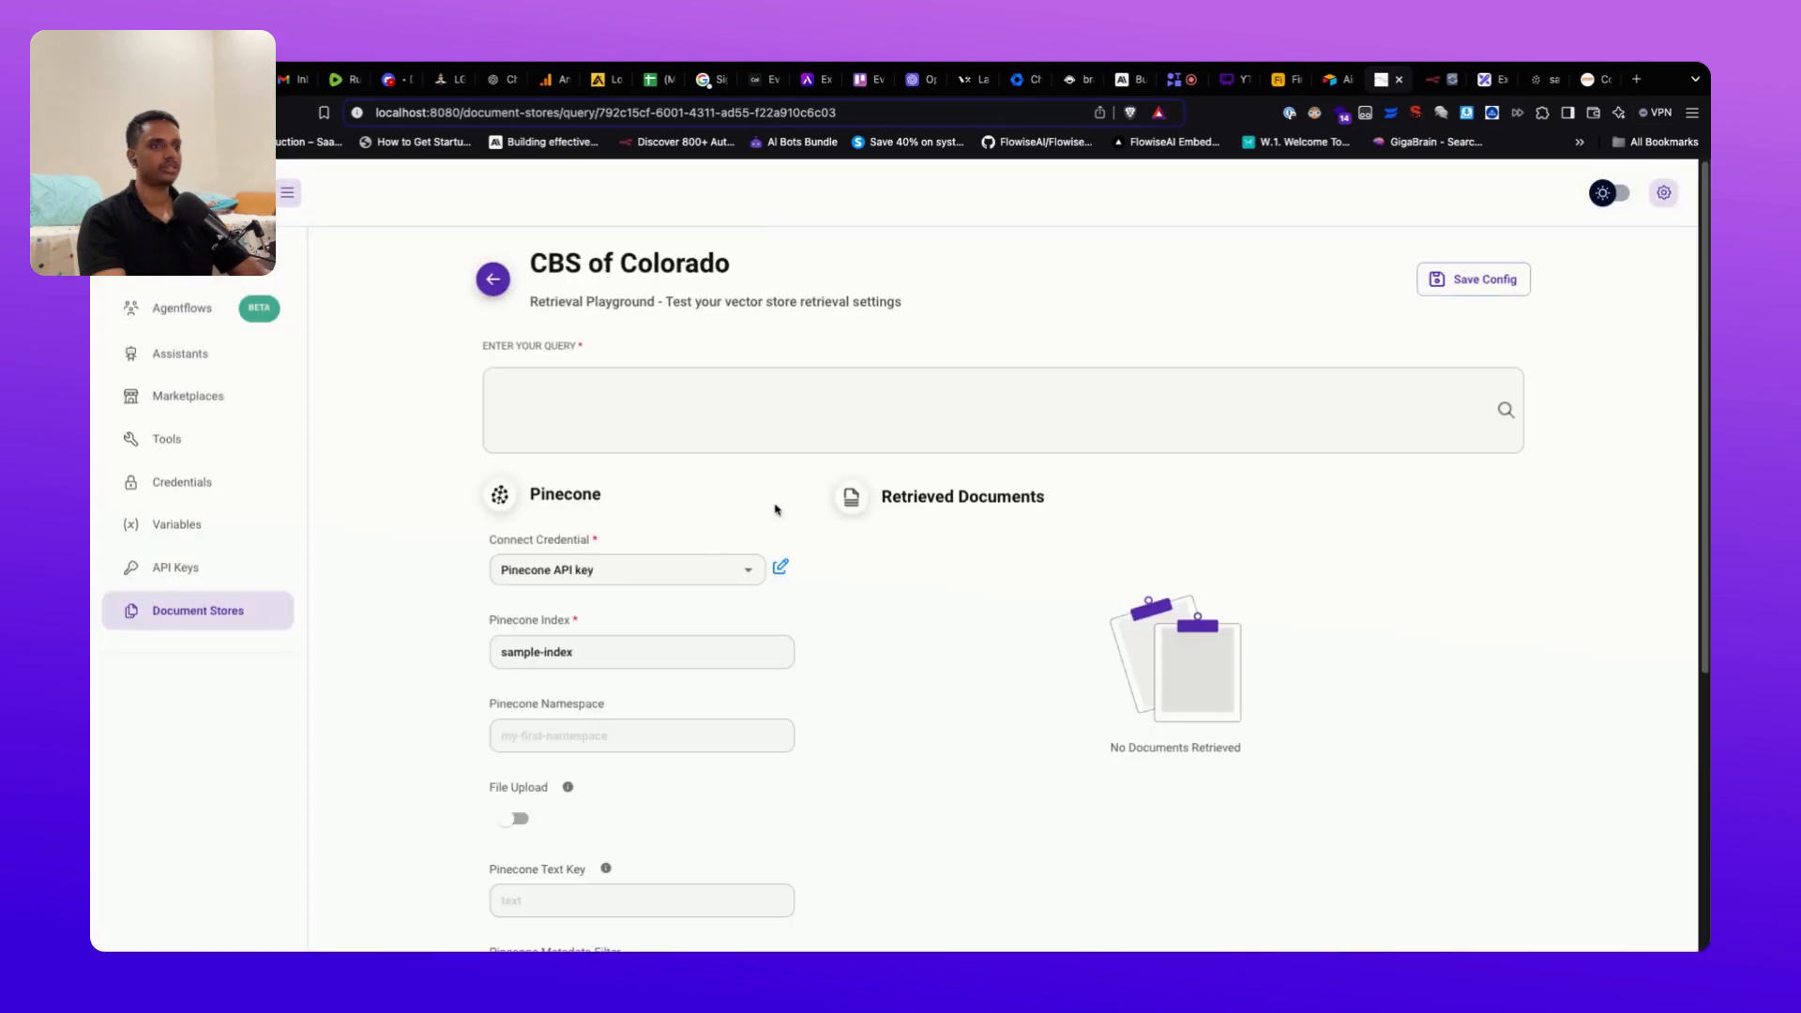
Step: Click into the Retrieval Playground query box and scroll through the playground
click(764, 435)
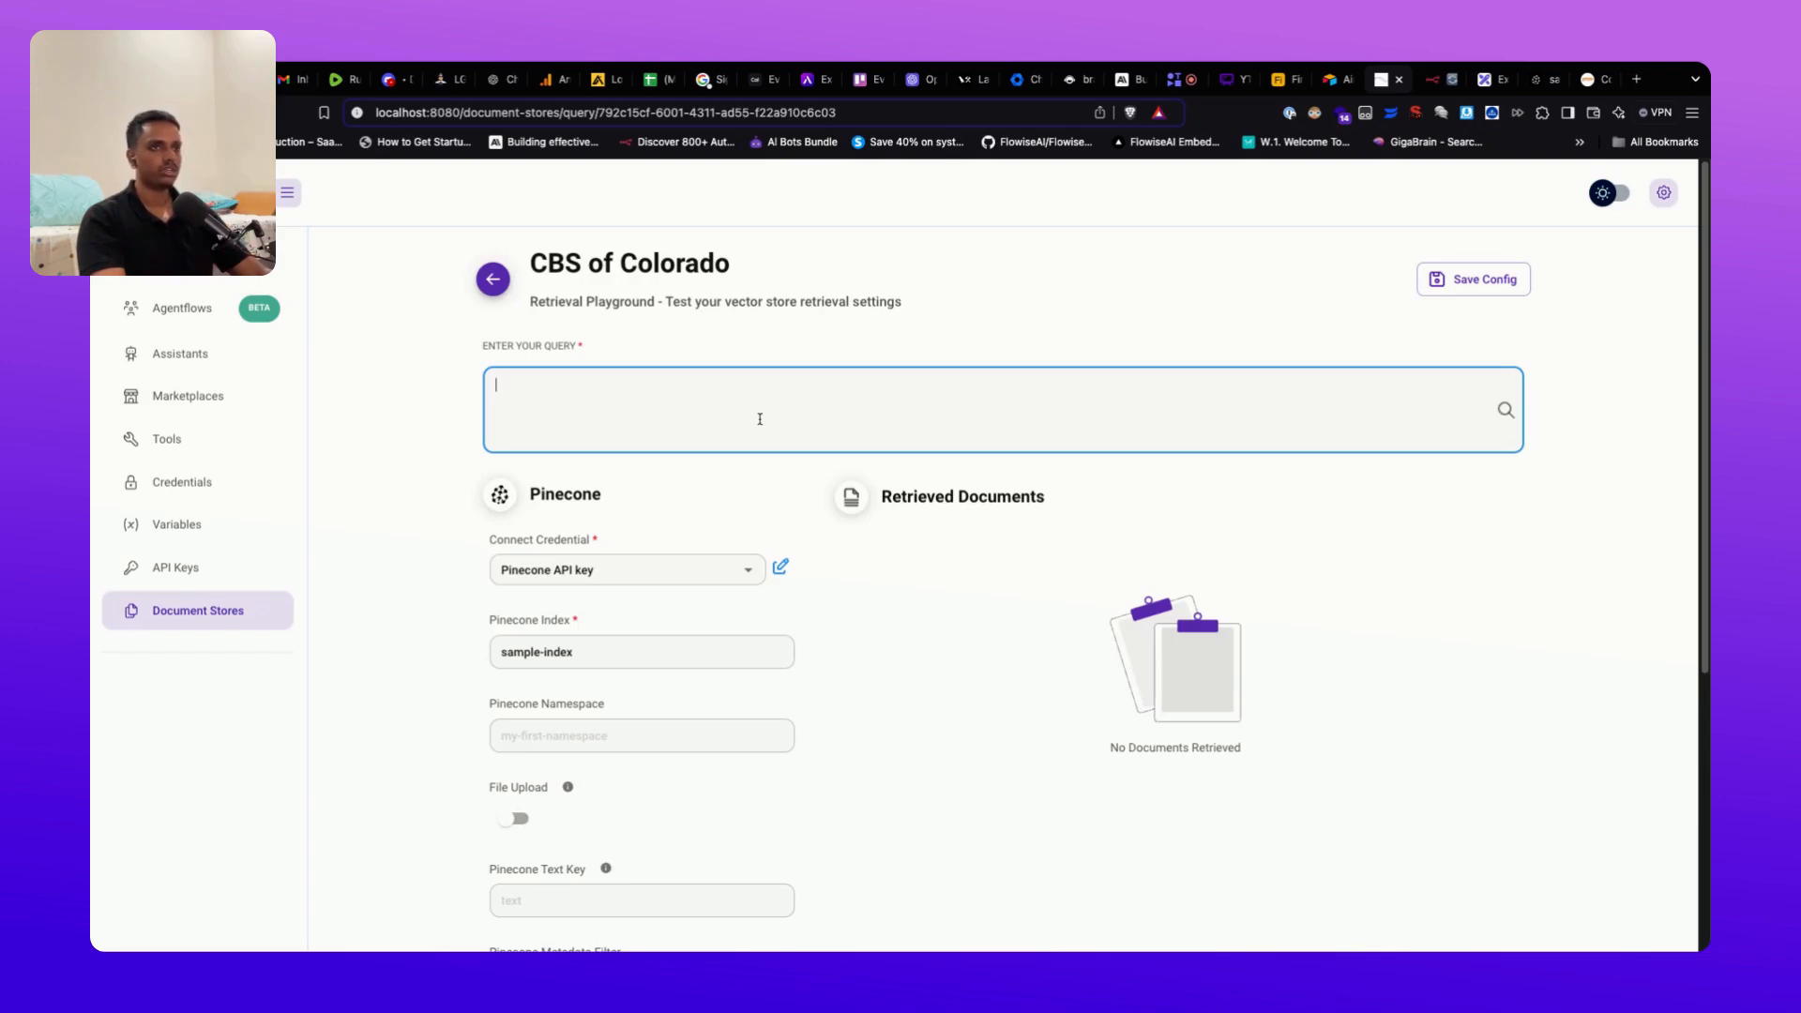
scroll(838, 611, down, 1)
scroll(838, 611, up, 1)
scroll(843, 584, down, 1)
scroll(842, 584, down, 1)
scroll(842, 584, up, 1)
scroll(877, 668, down, 4)
scroll(877, 668, up, 4)
Step: Return to the CBS of Colorado document store and switch to Pinecone to check the index
click(495, 280)
click(498, 281)
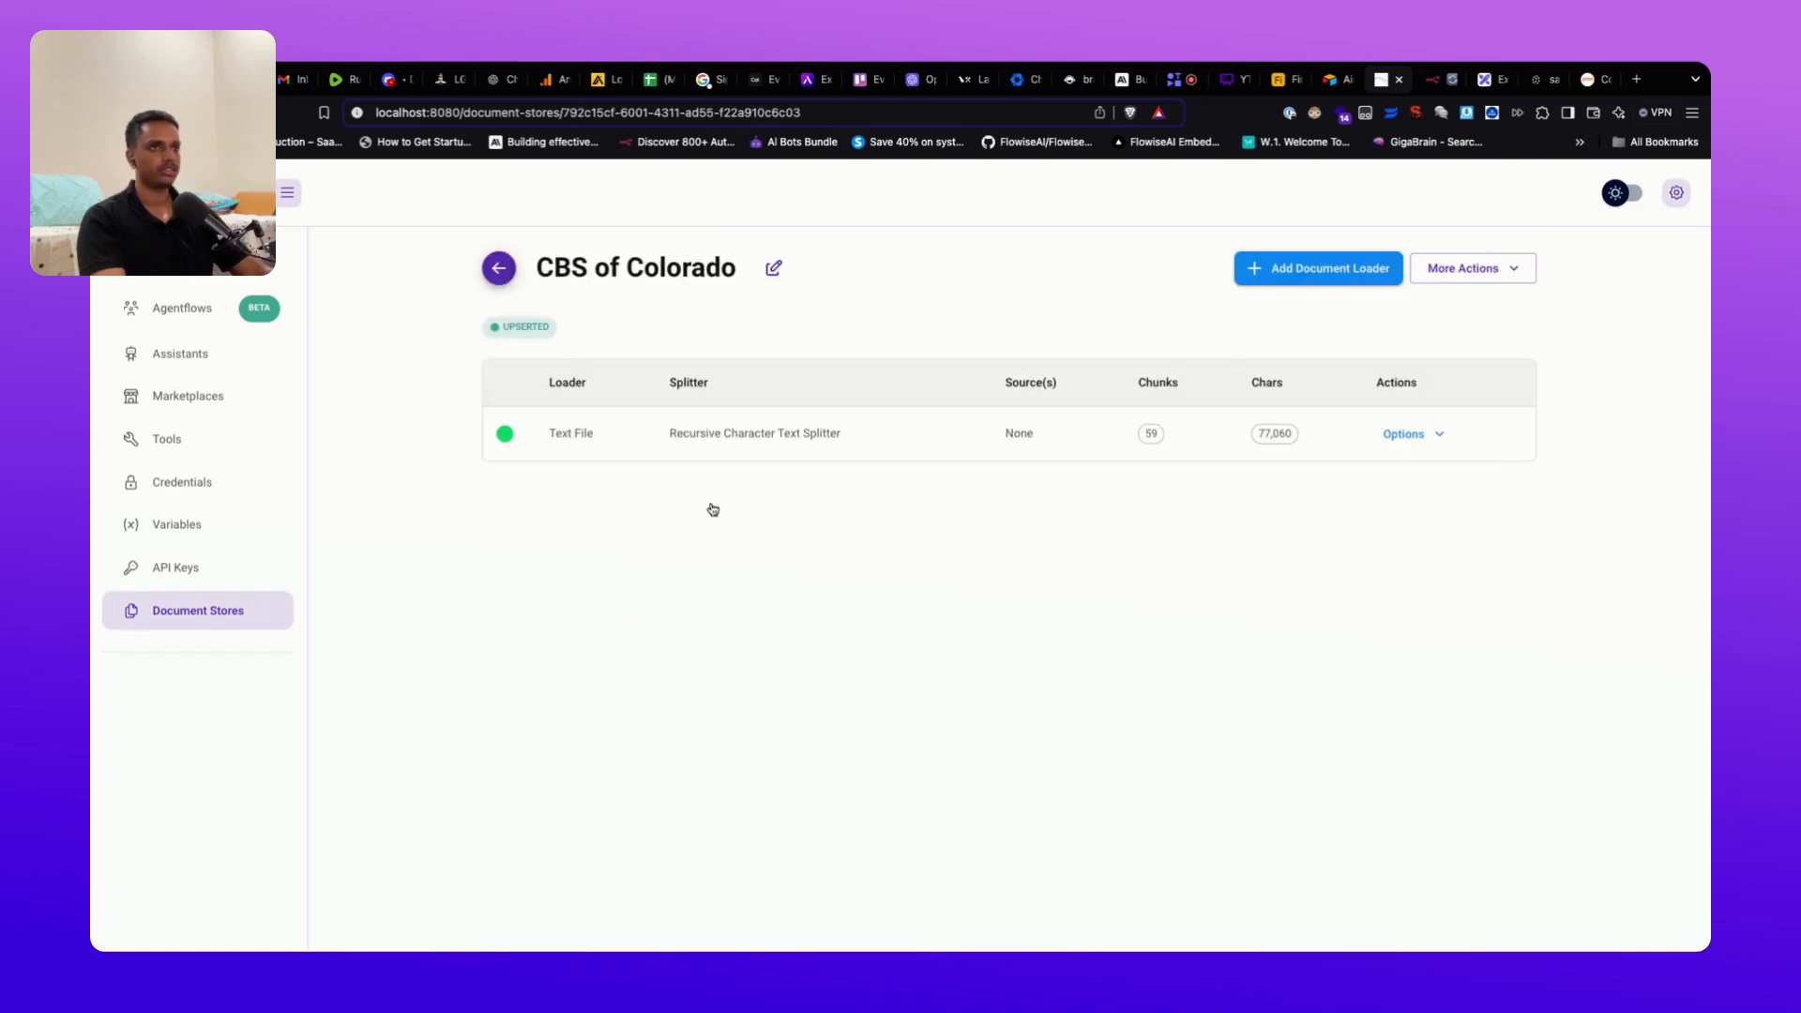
click(1538, 83)
click(682, 266)
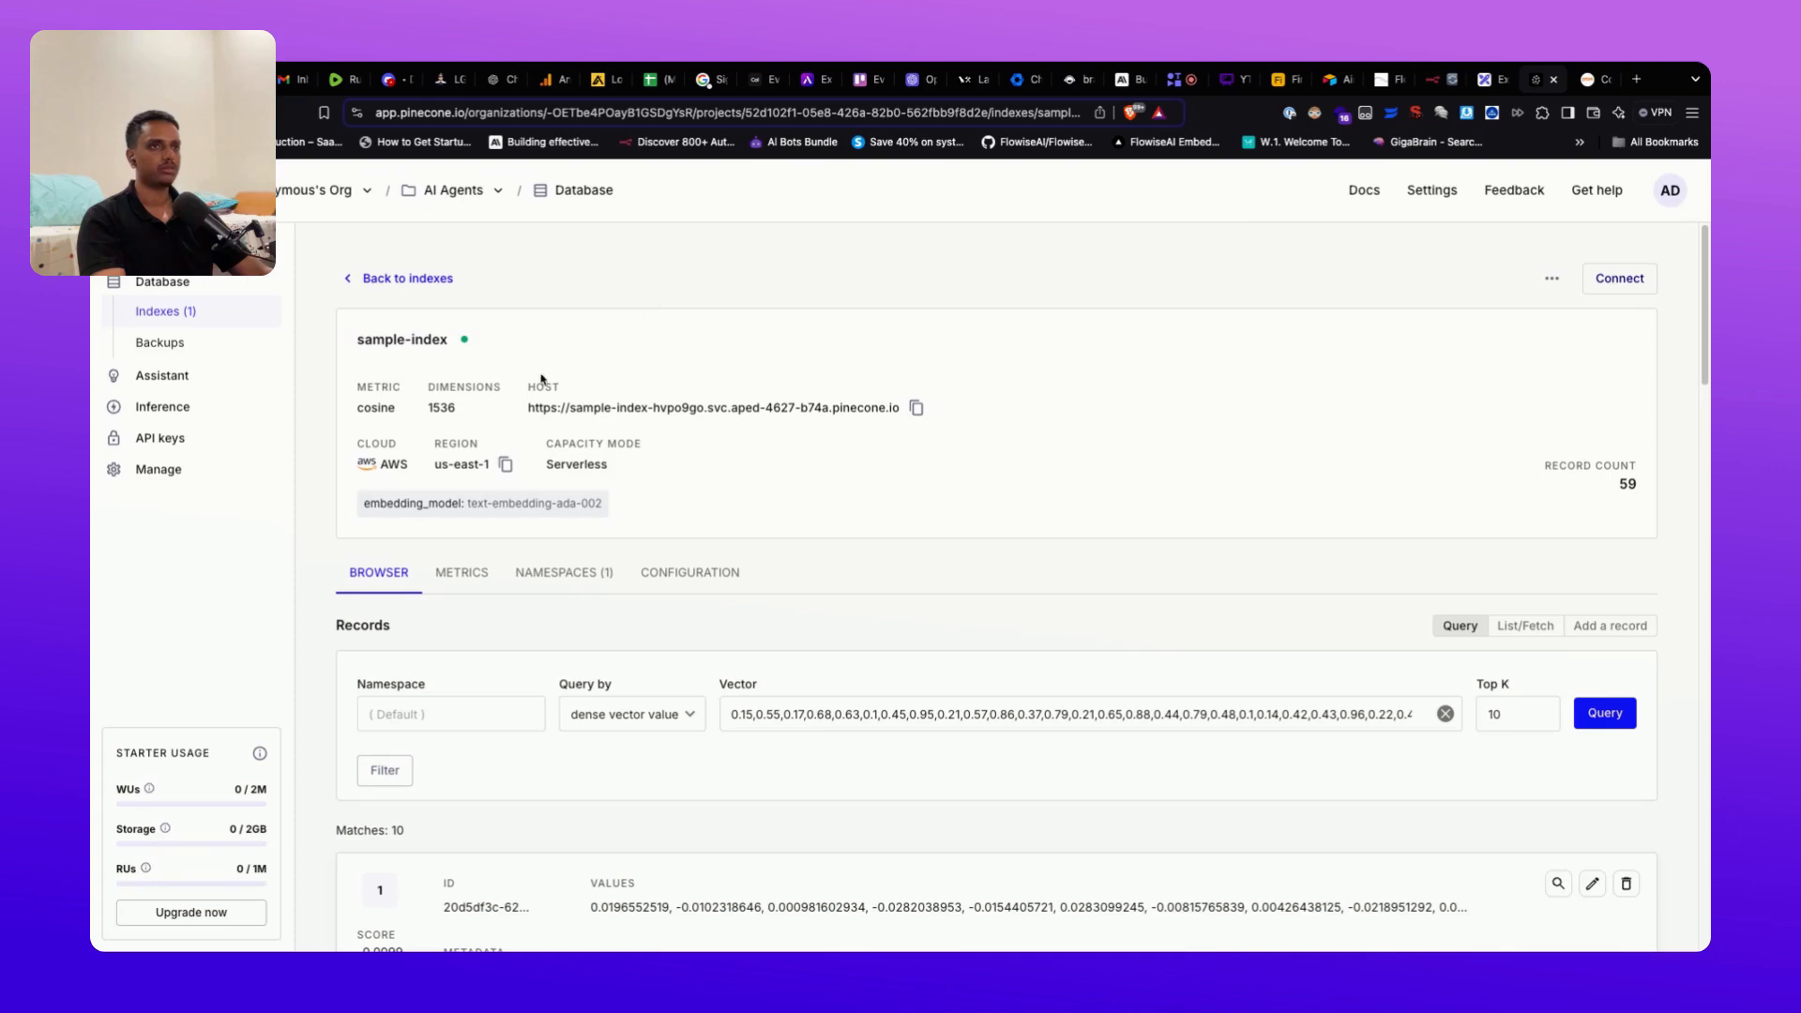
scroll(825, 502, down, 1)
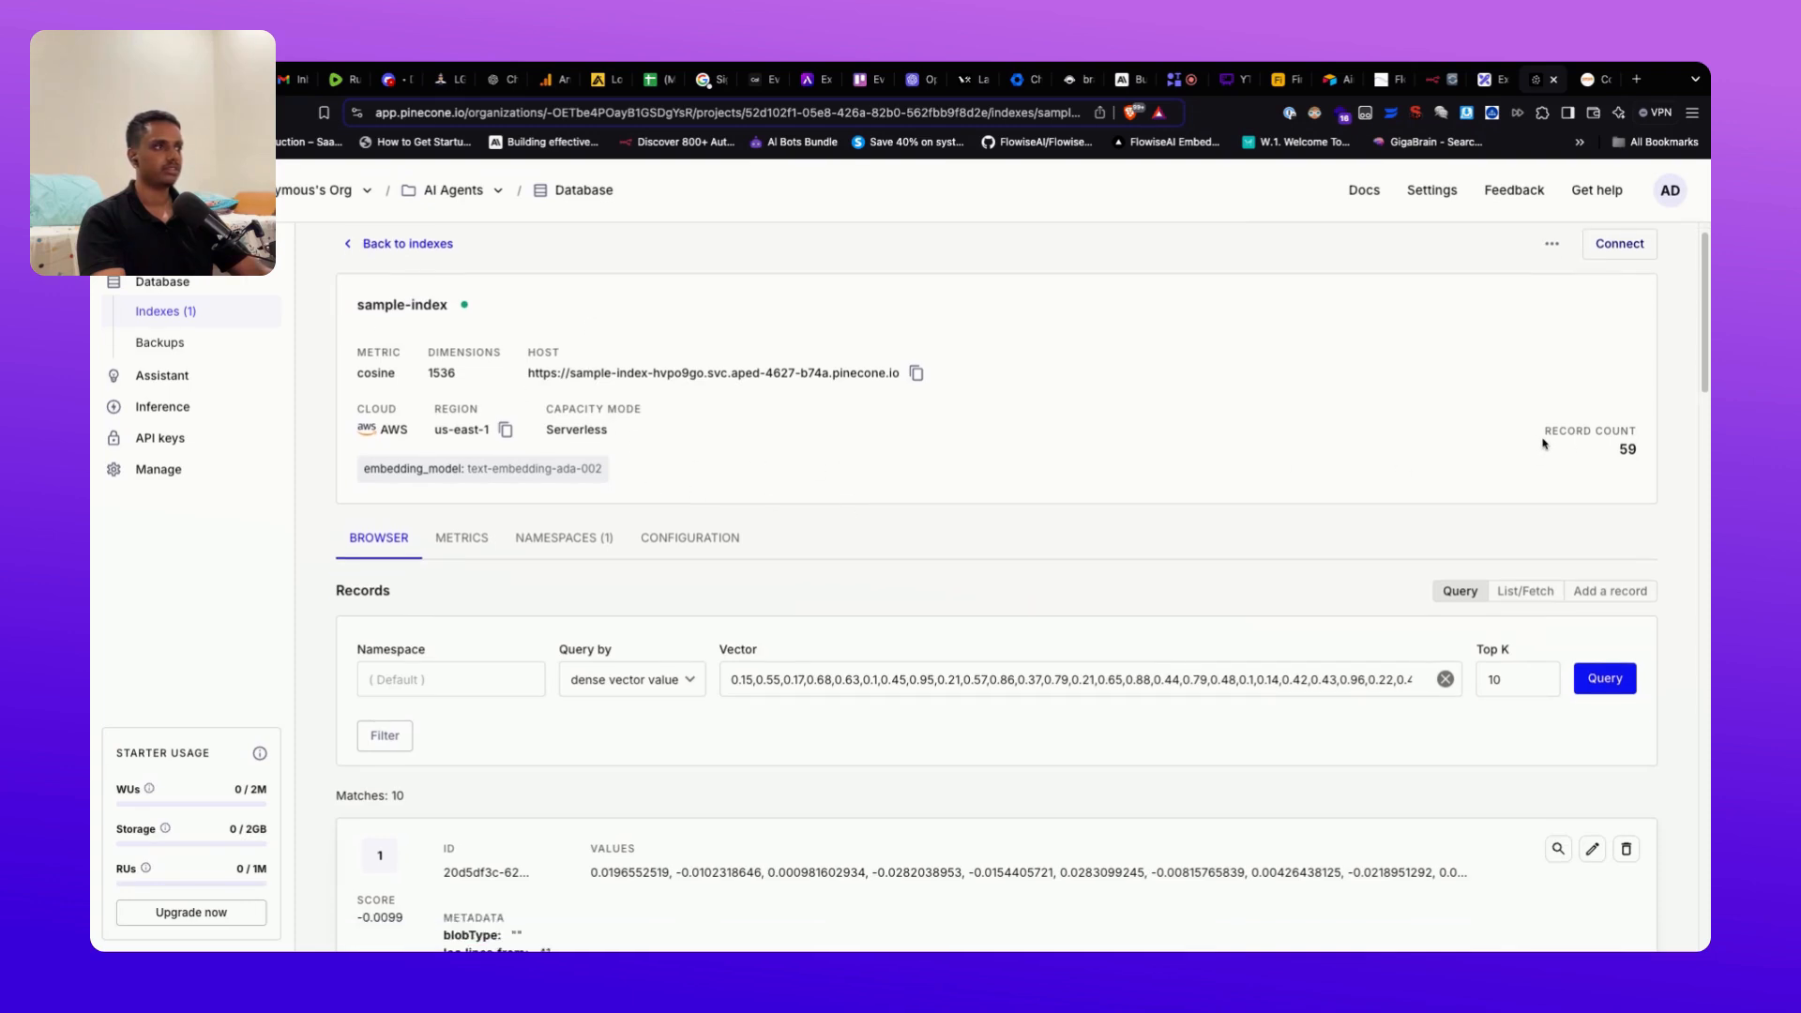
mouse_move(1544, 430)
mouse_down()
mouse_move(1637, 453)
mouse_move(1536, 436)
mouse_up()
click(1656, 472)
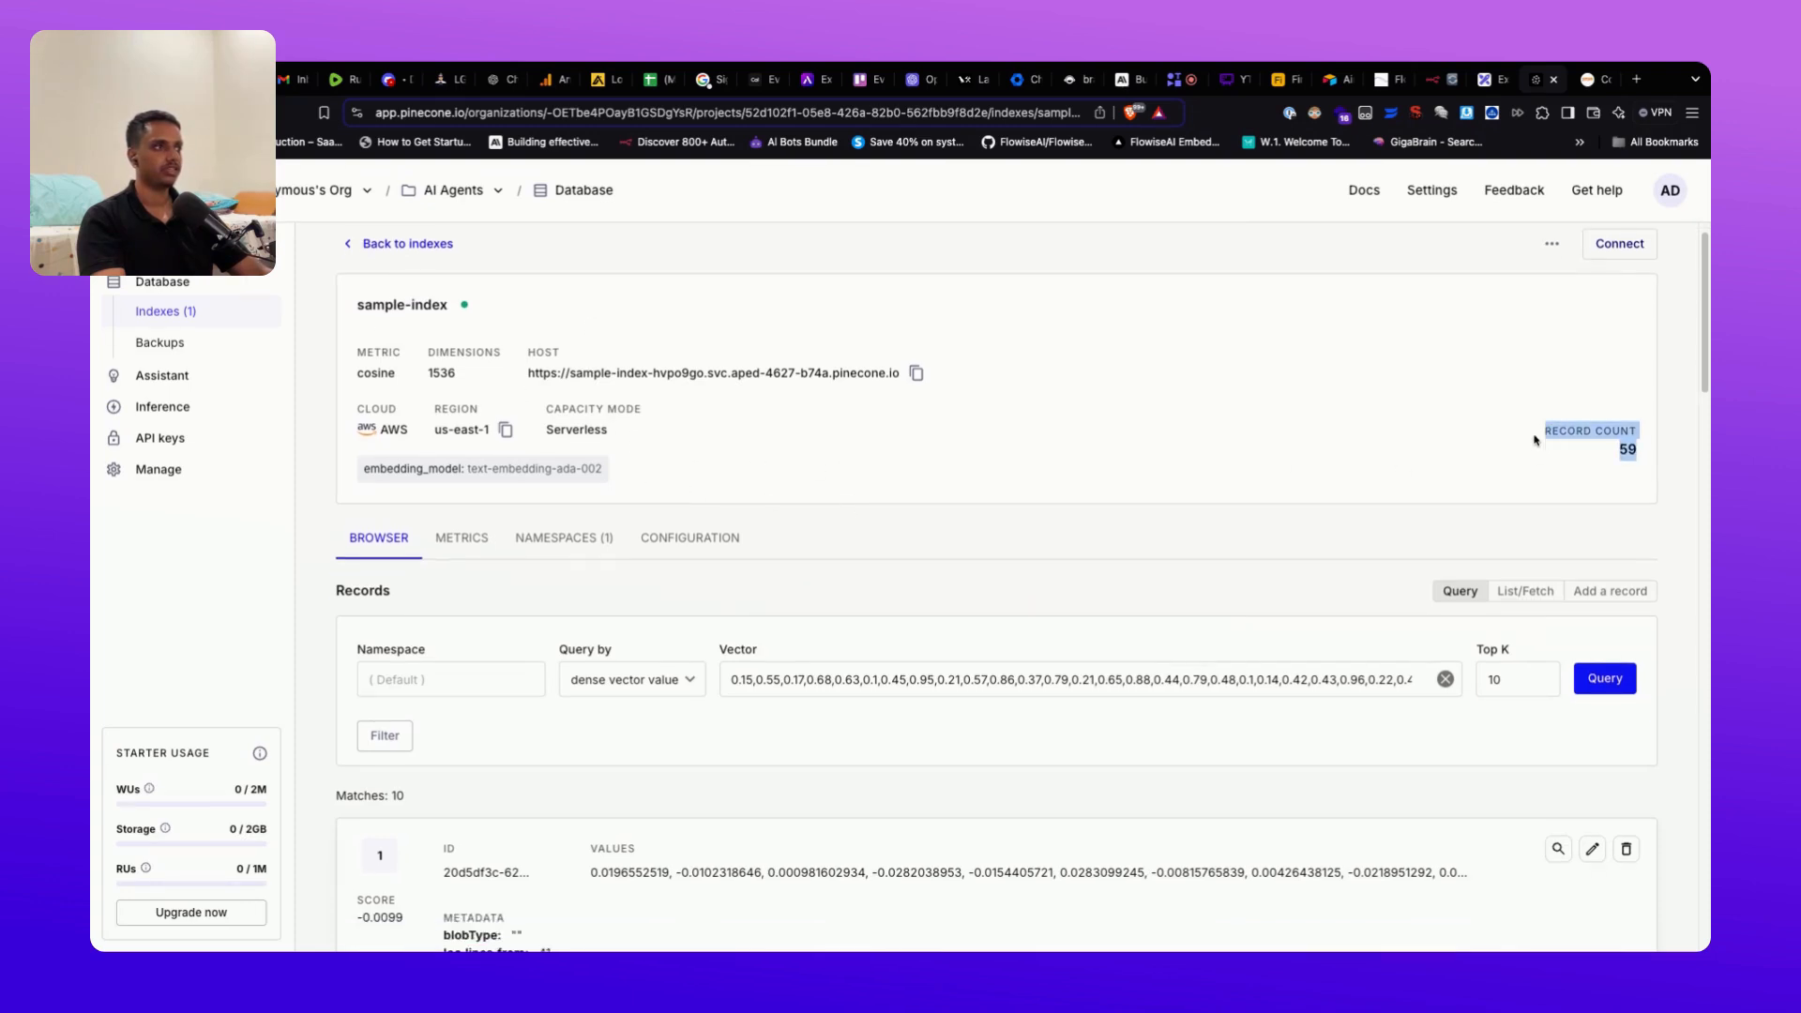
click(1584, 486)
scroll(1395, 402, up, 1)
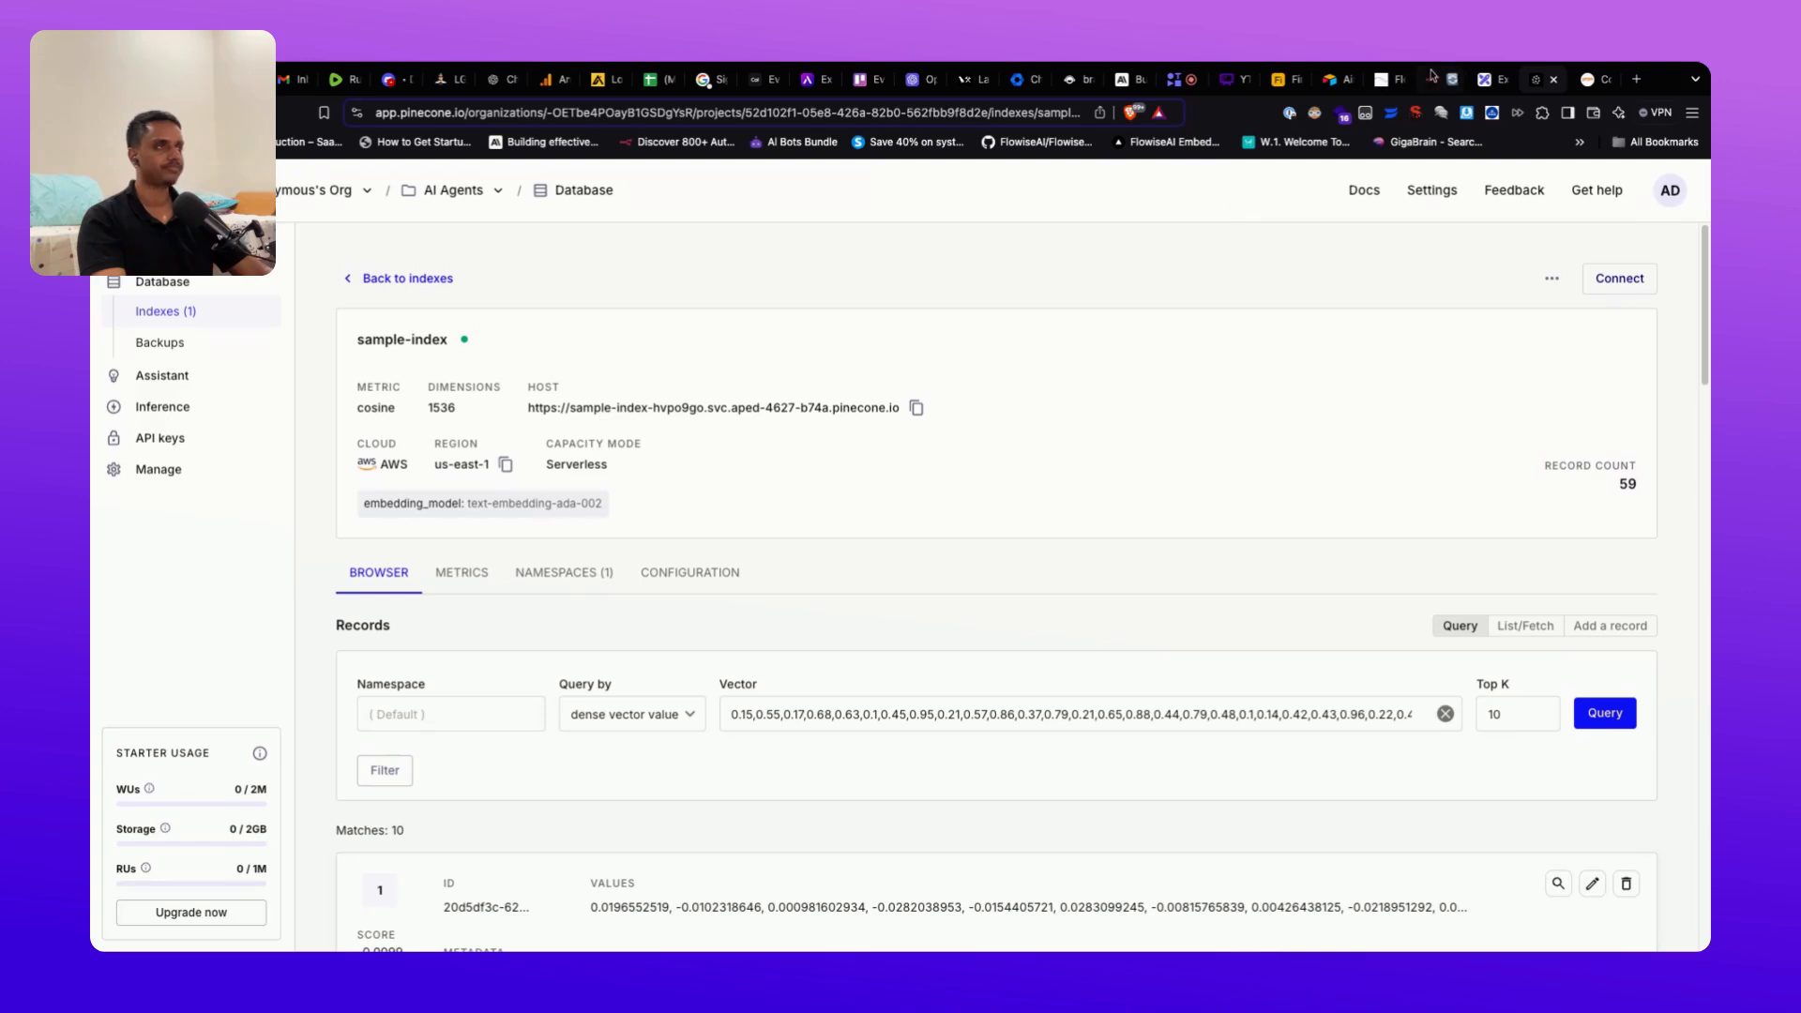
click(1389, 80)
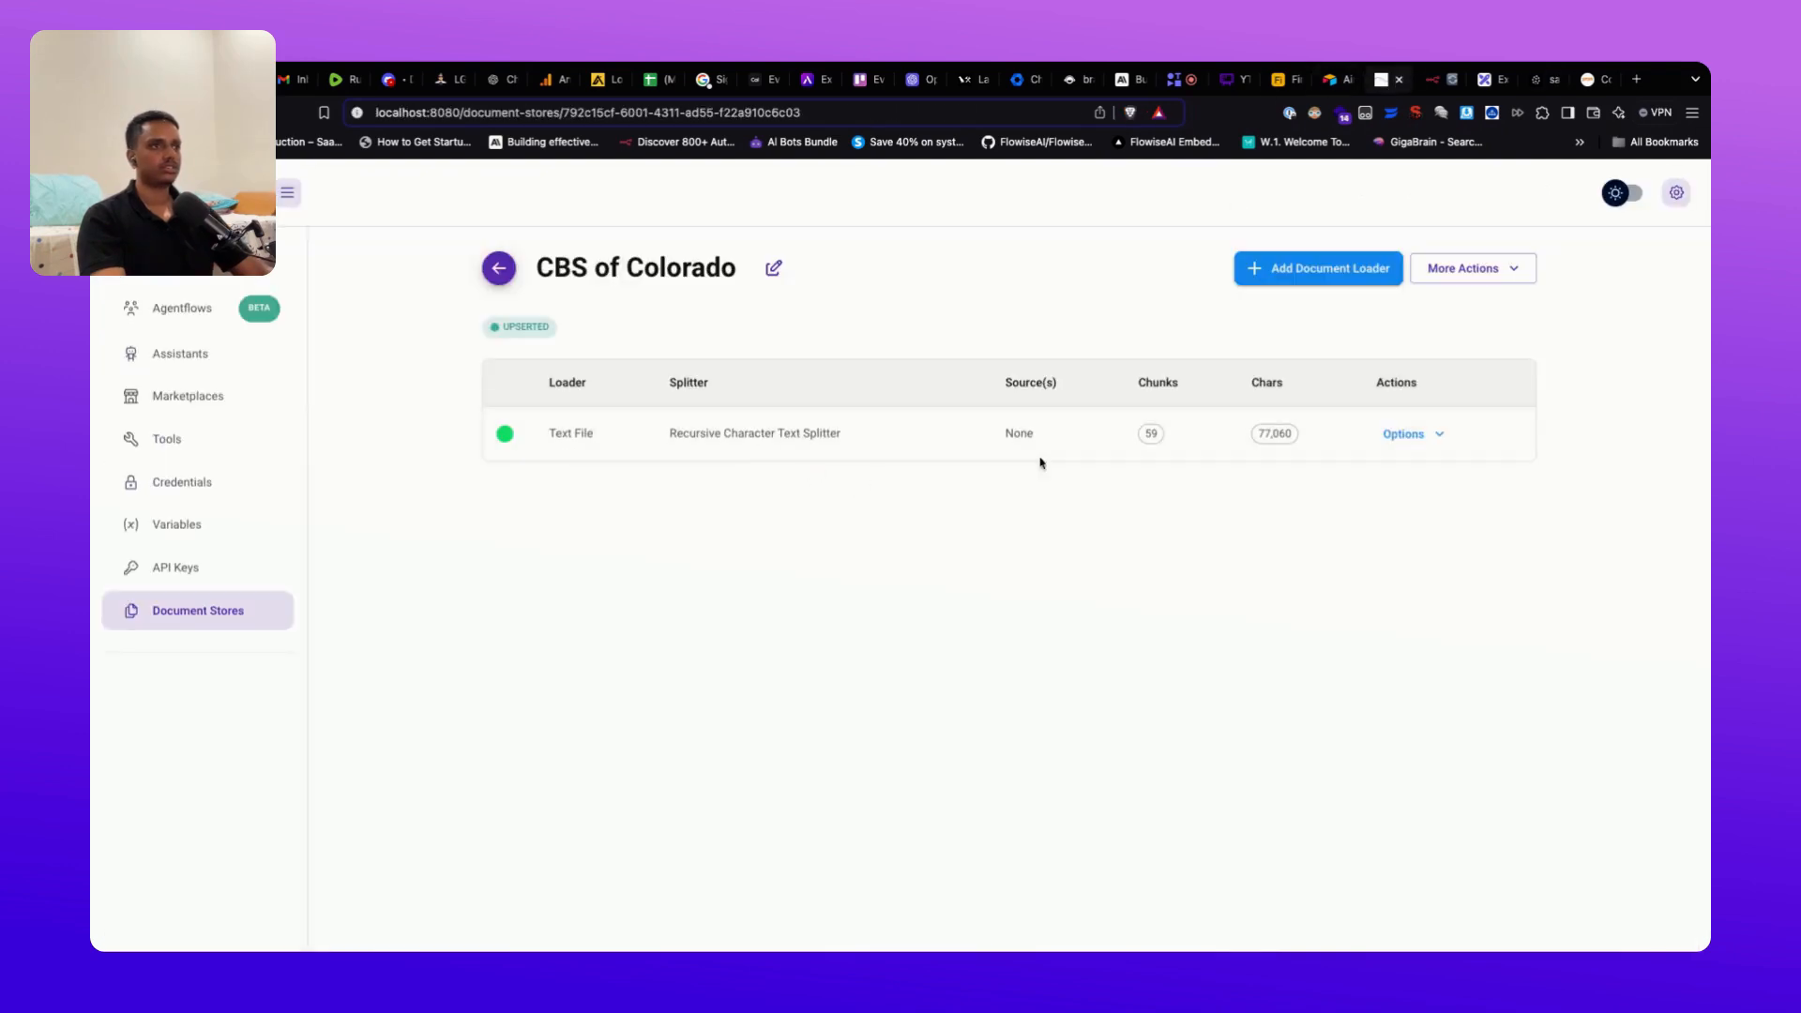
Step: Go back to the Document Store list, then open the Agentflows list from the sidebar
click(505, 275)
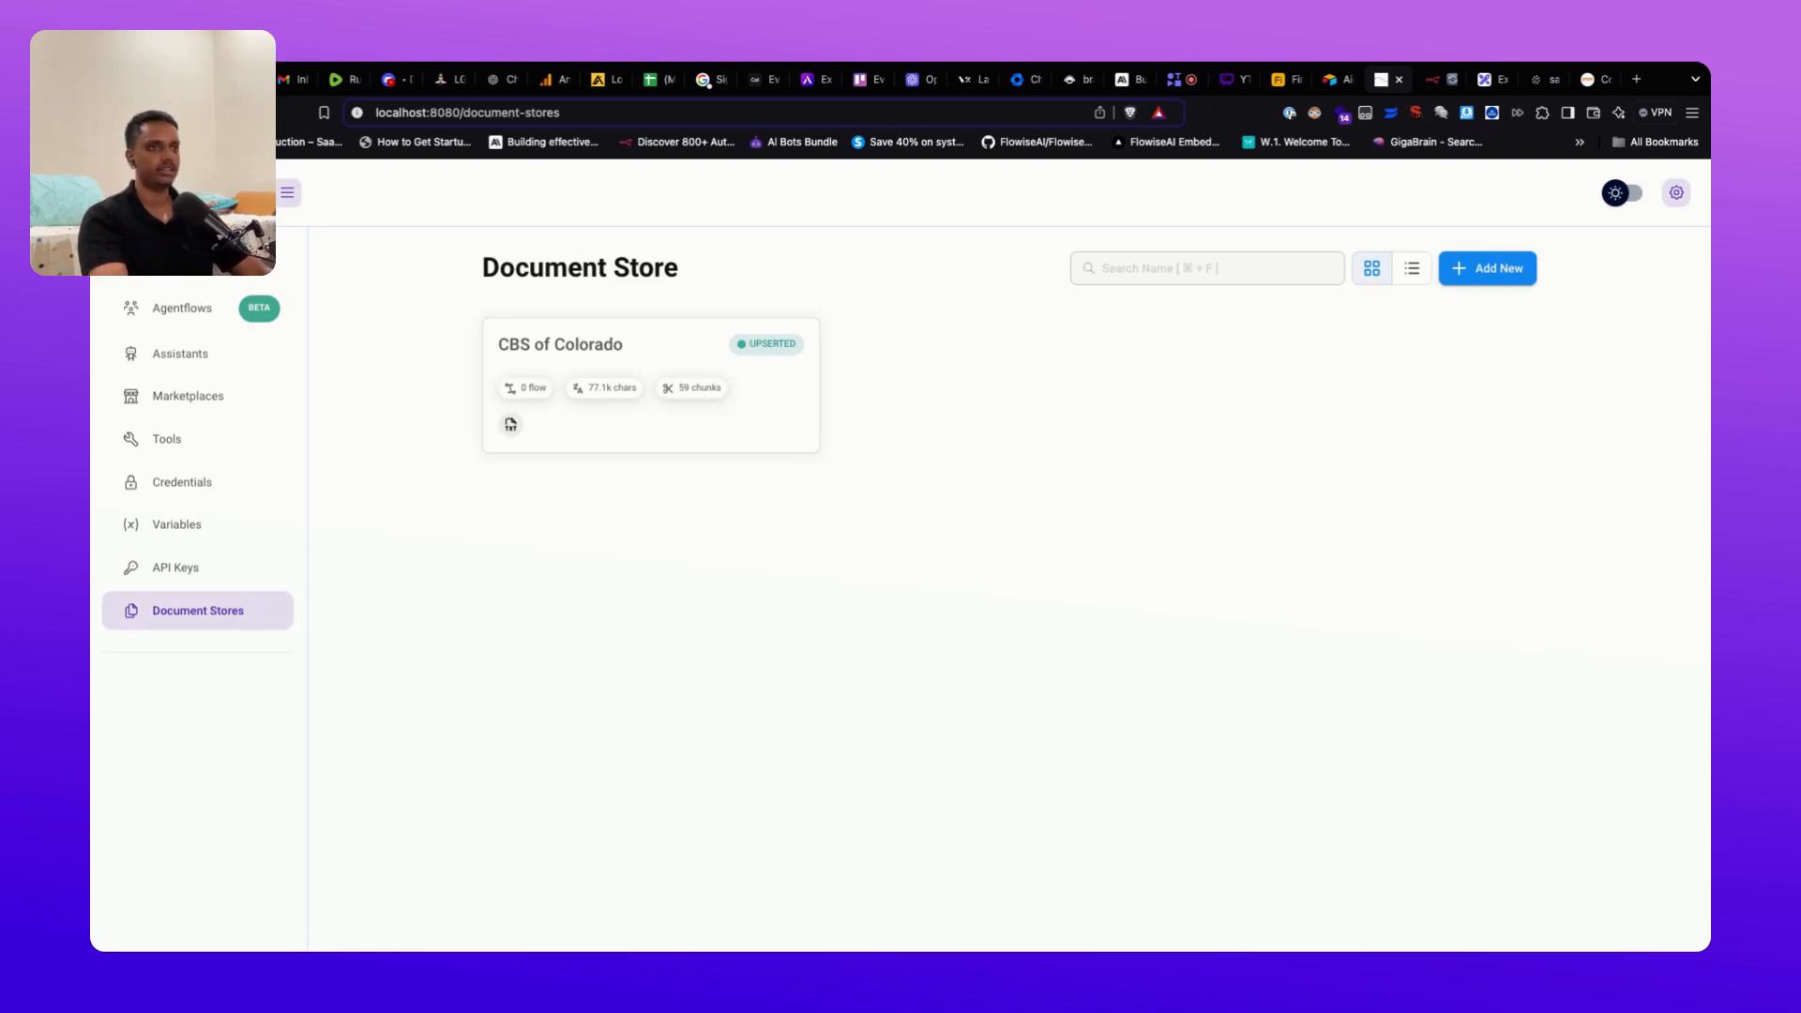
click(237, 328)
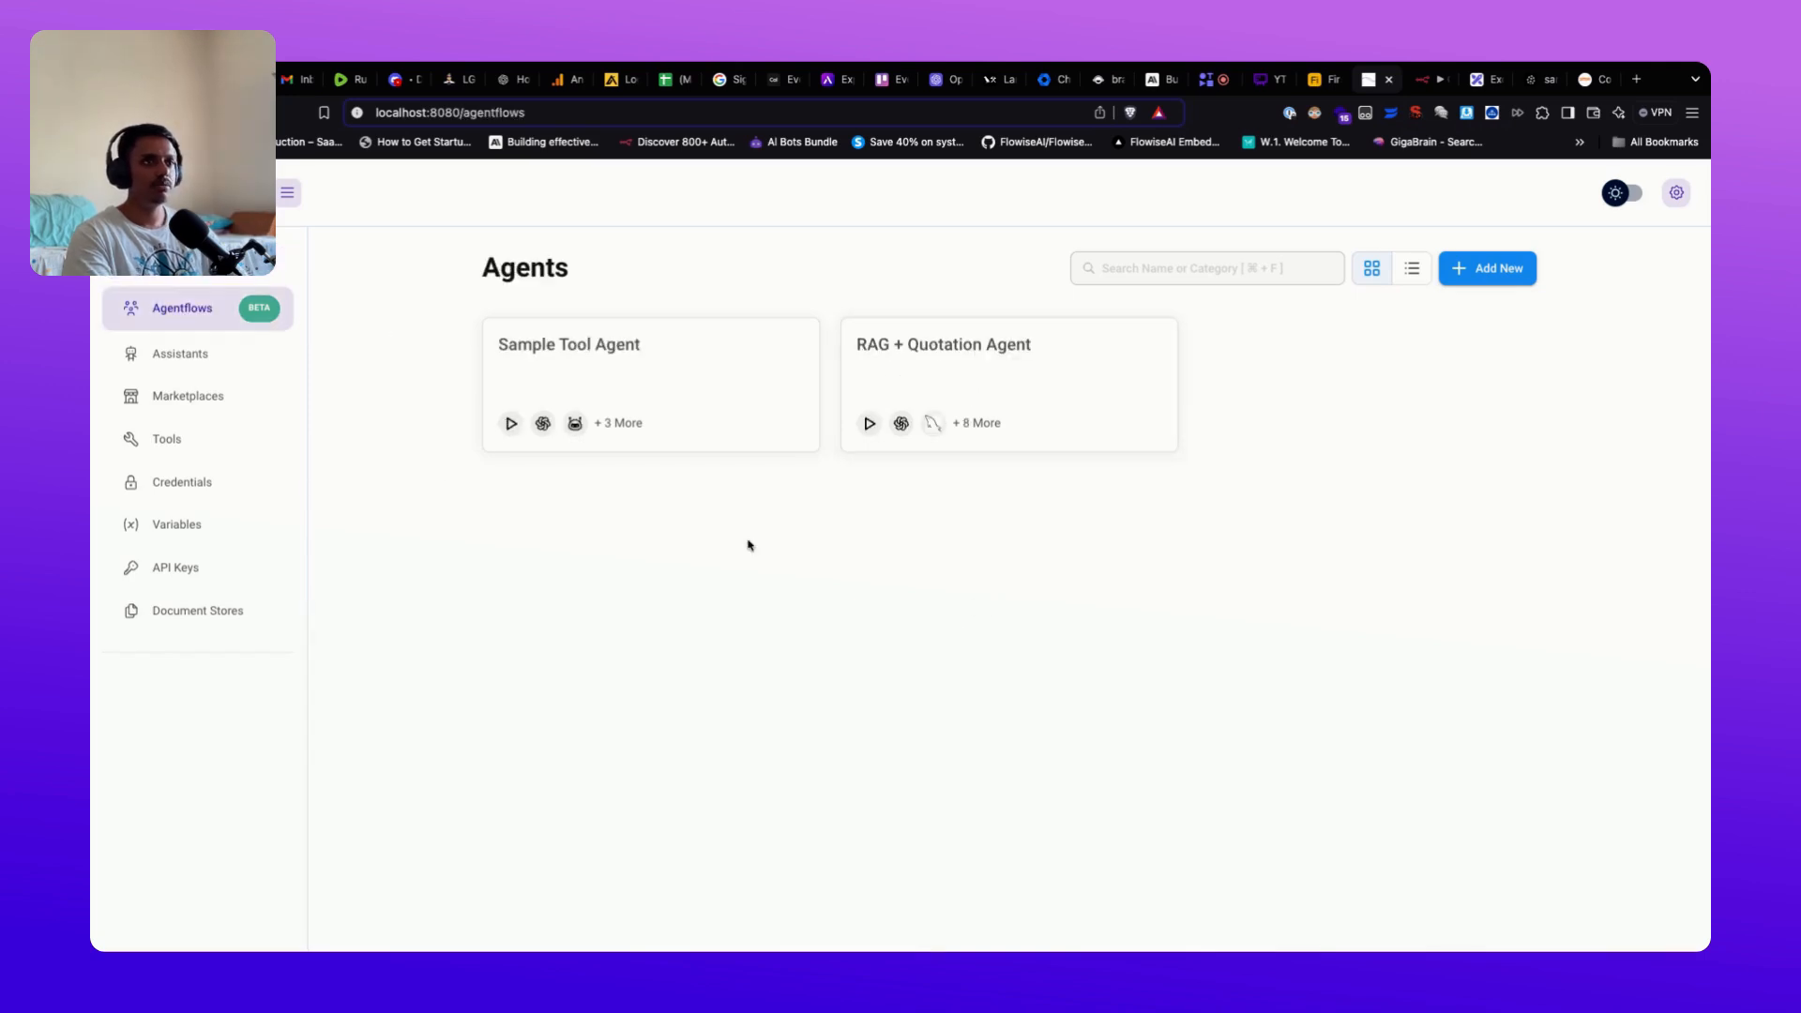
Step: Open the RAG + Quotation Agent agentflow card
click(964, 366)
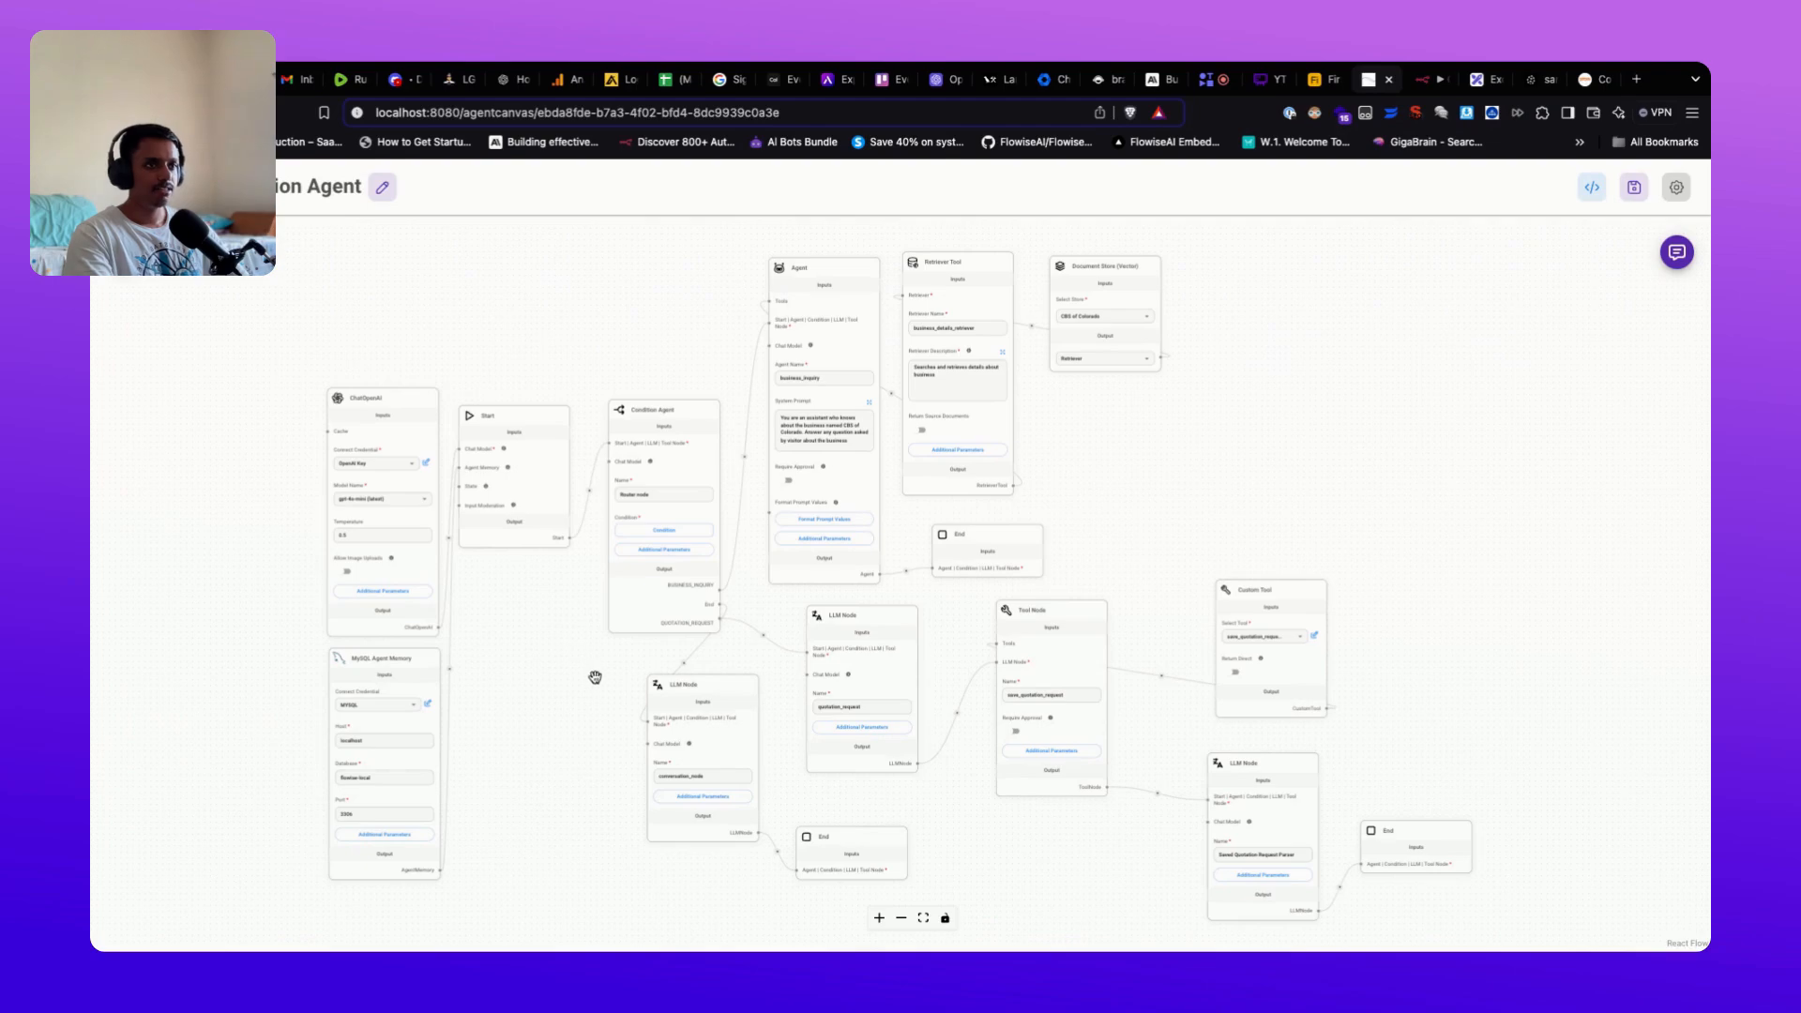
Step: Pan and zoom across the agentflow from Start and Condition Agent onward, then switch to Whimsical
drag(567, 676, 759, 651)
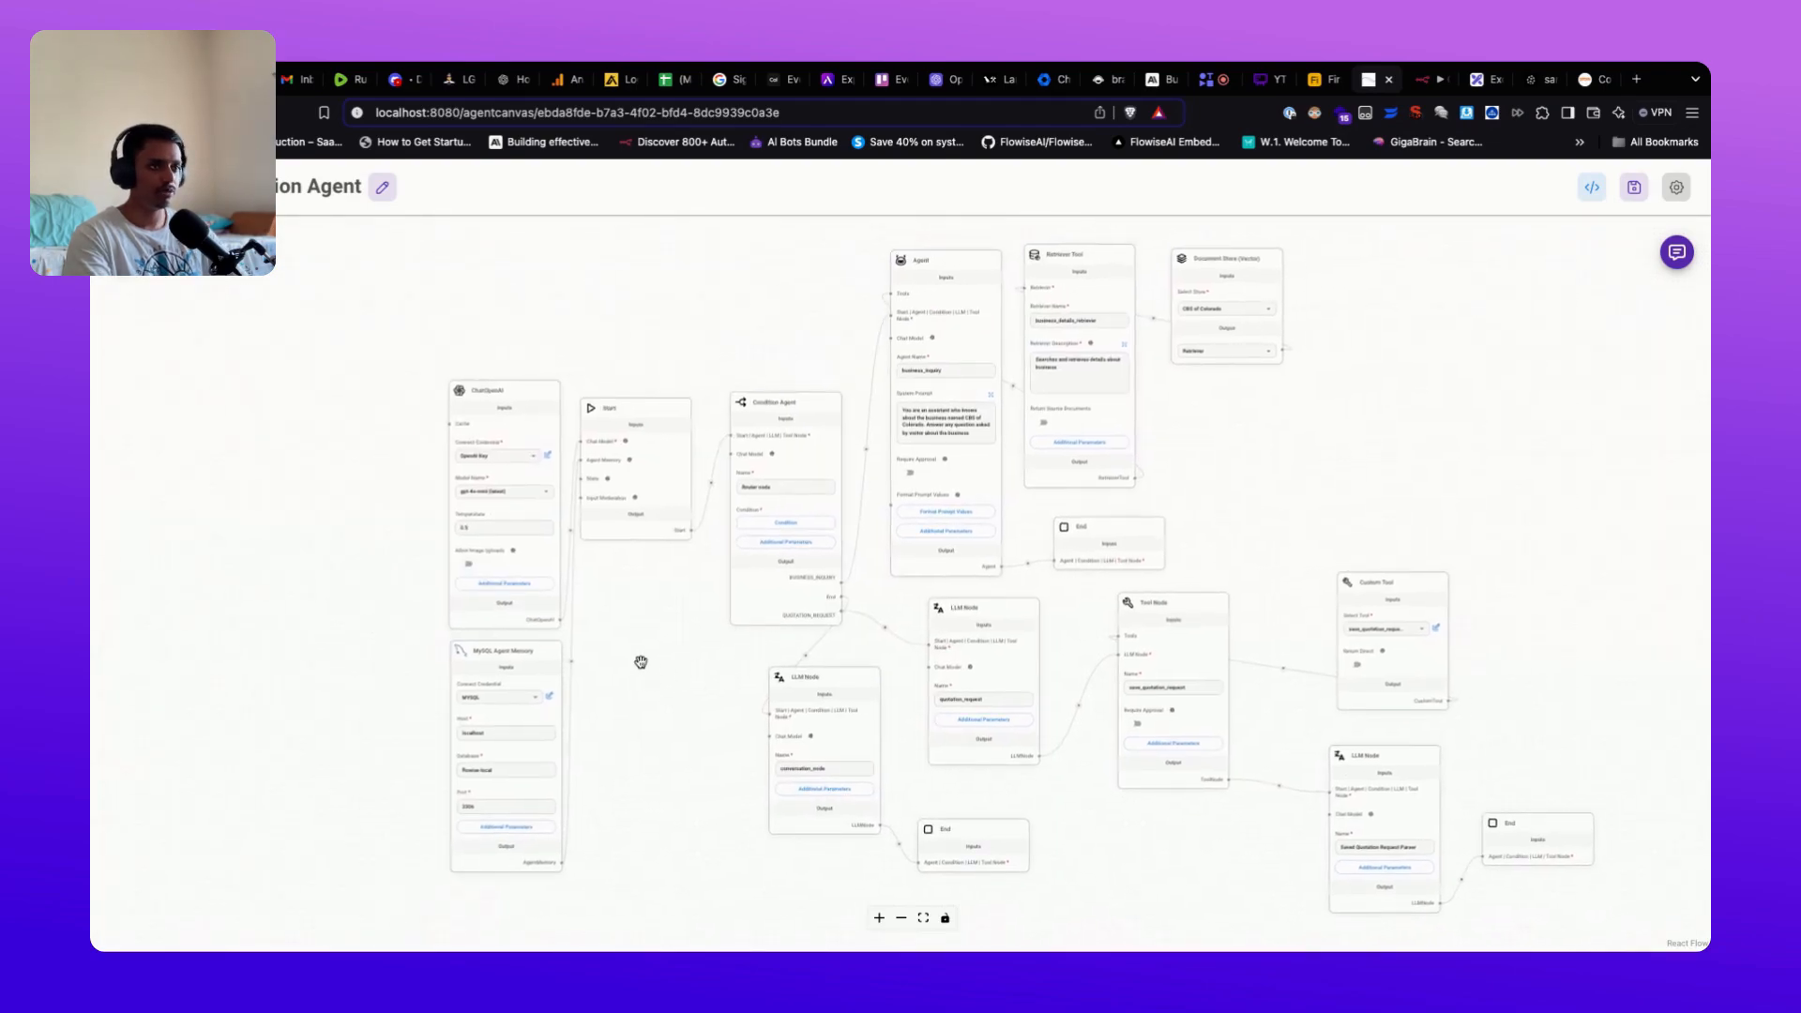
scroll(619, 639, up, 5)
scroll(619, 639, up, 4)
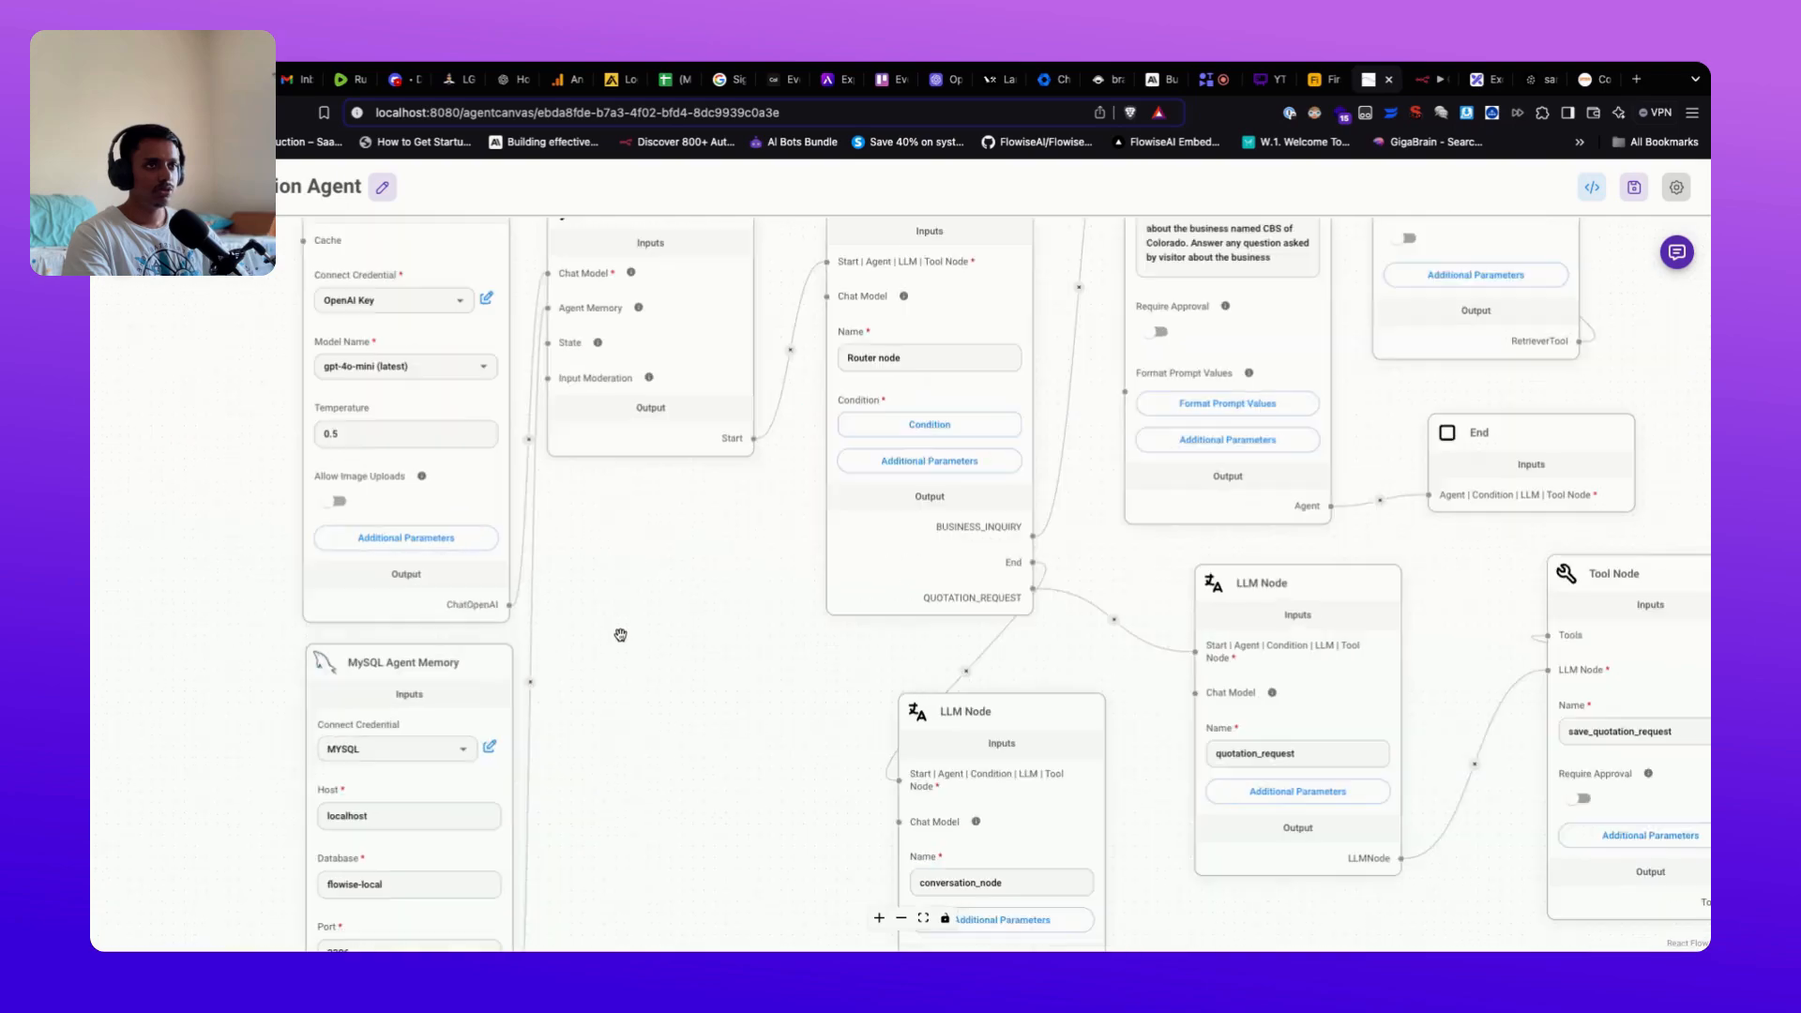
drag(734, 506, 708, 696)
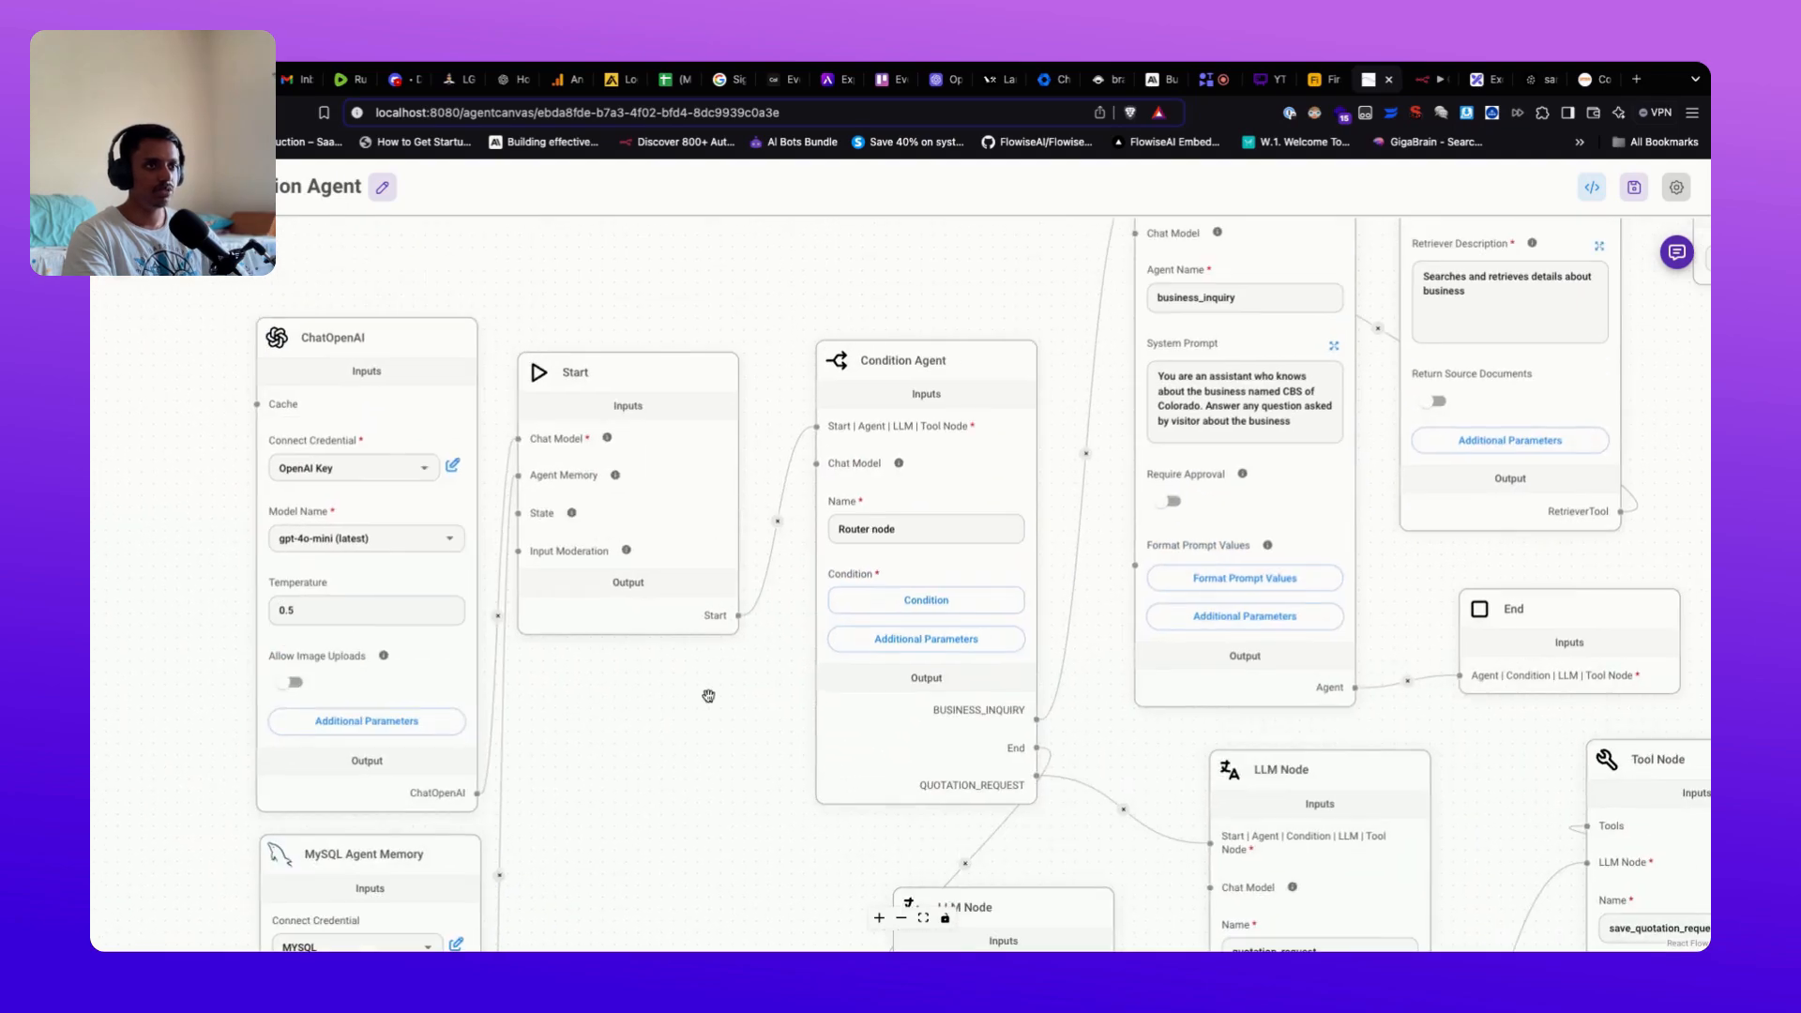
scroll(695, 692, up, 2)
drag(579, 639, 680, 747)
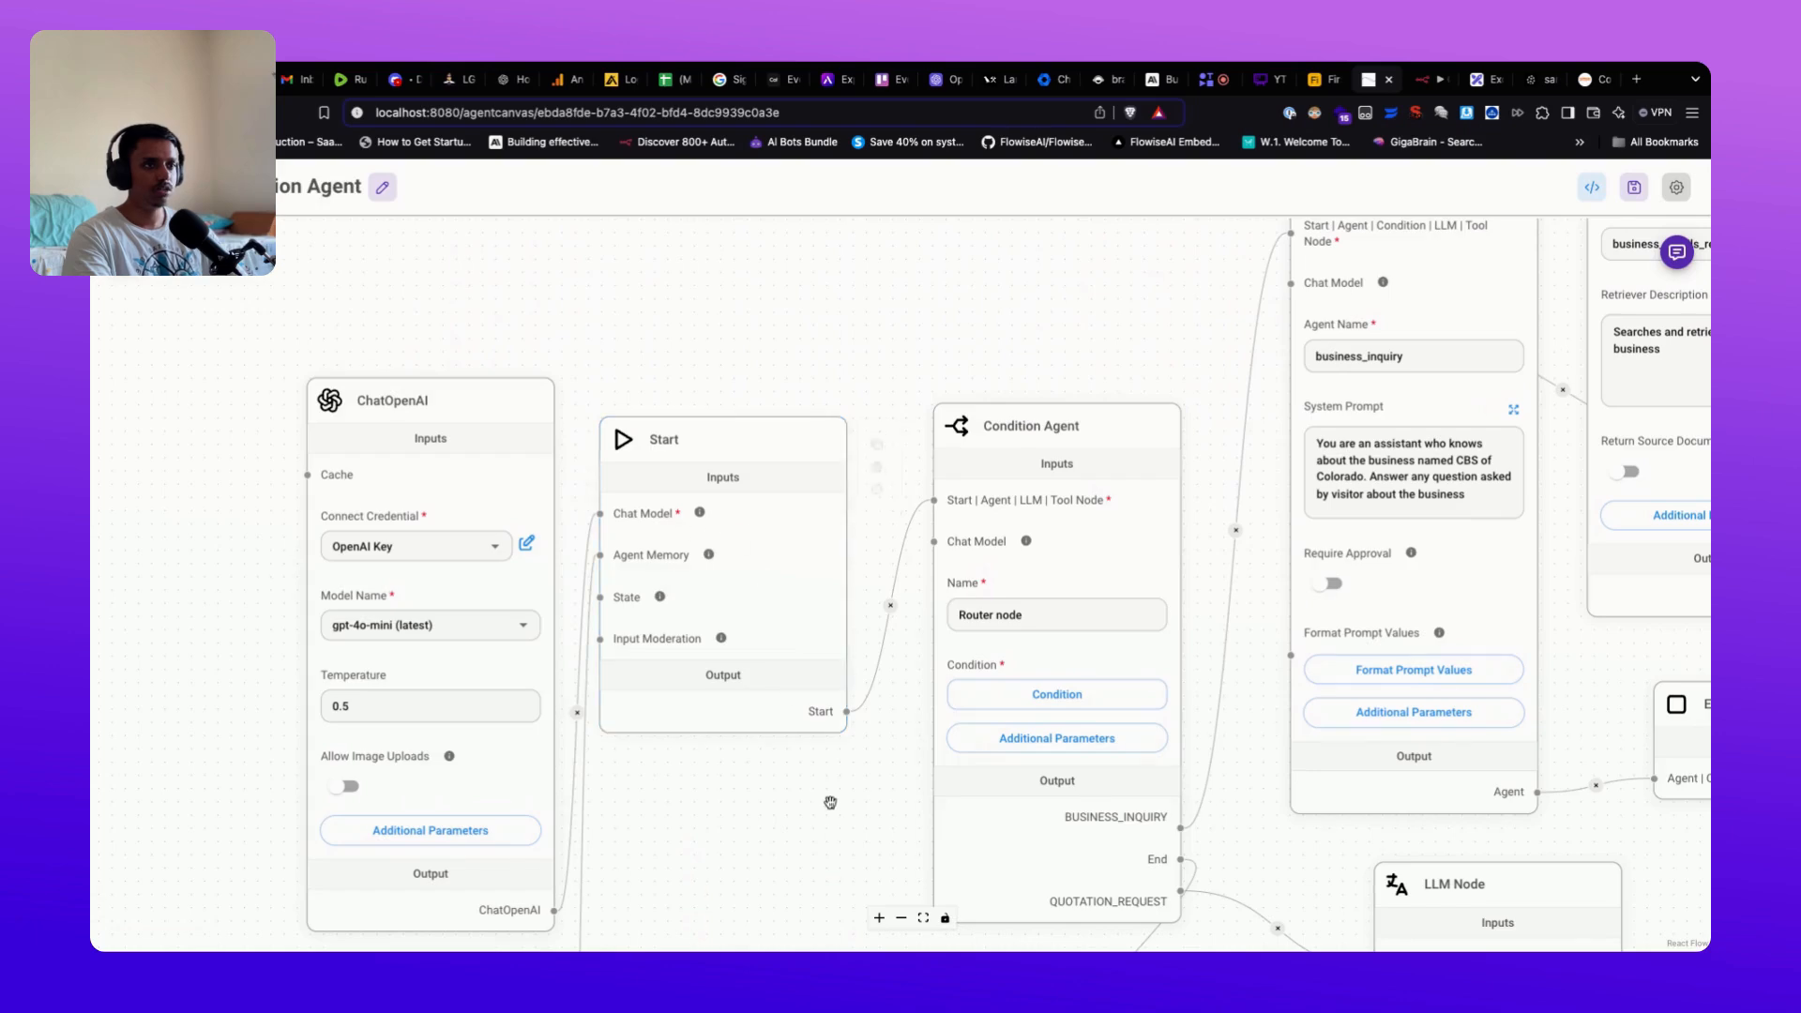
scroll(811, 800, down, 3)
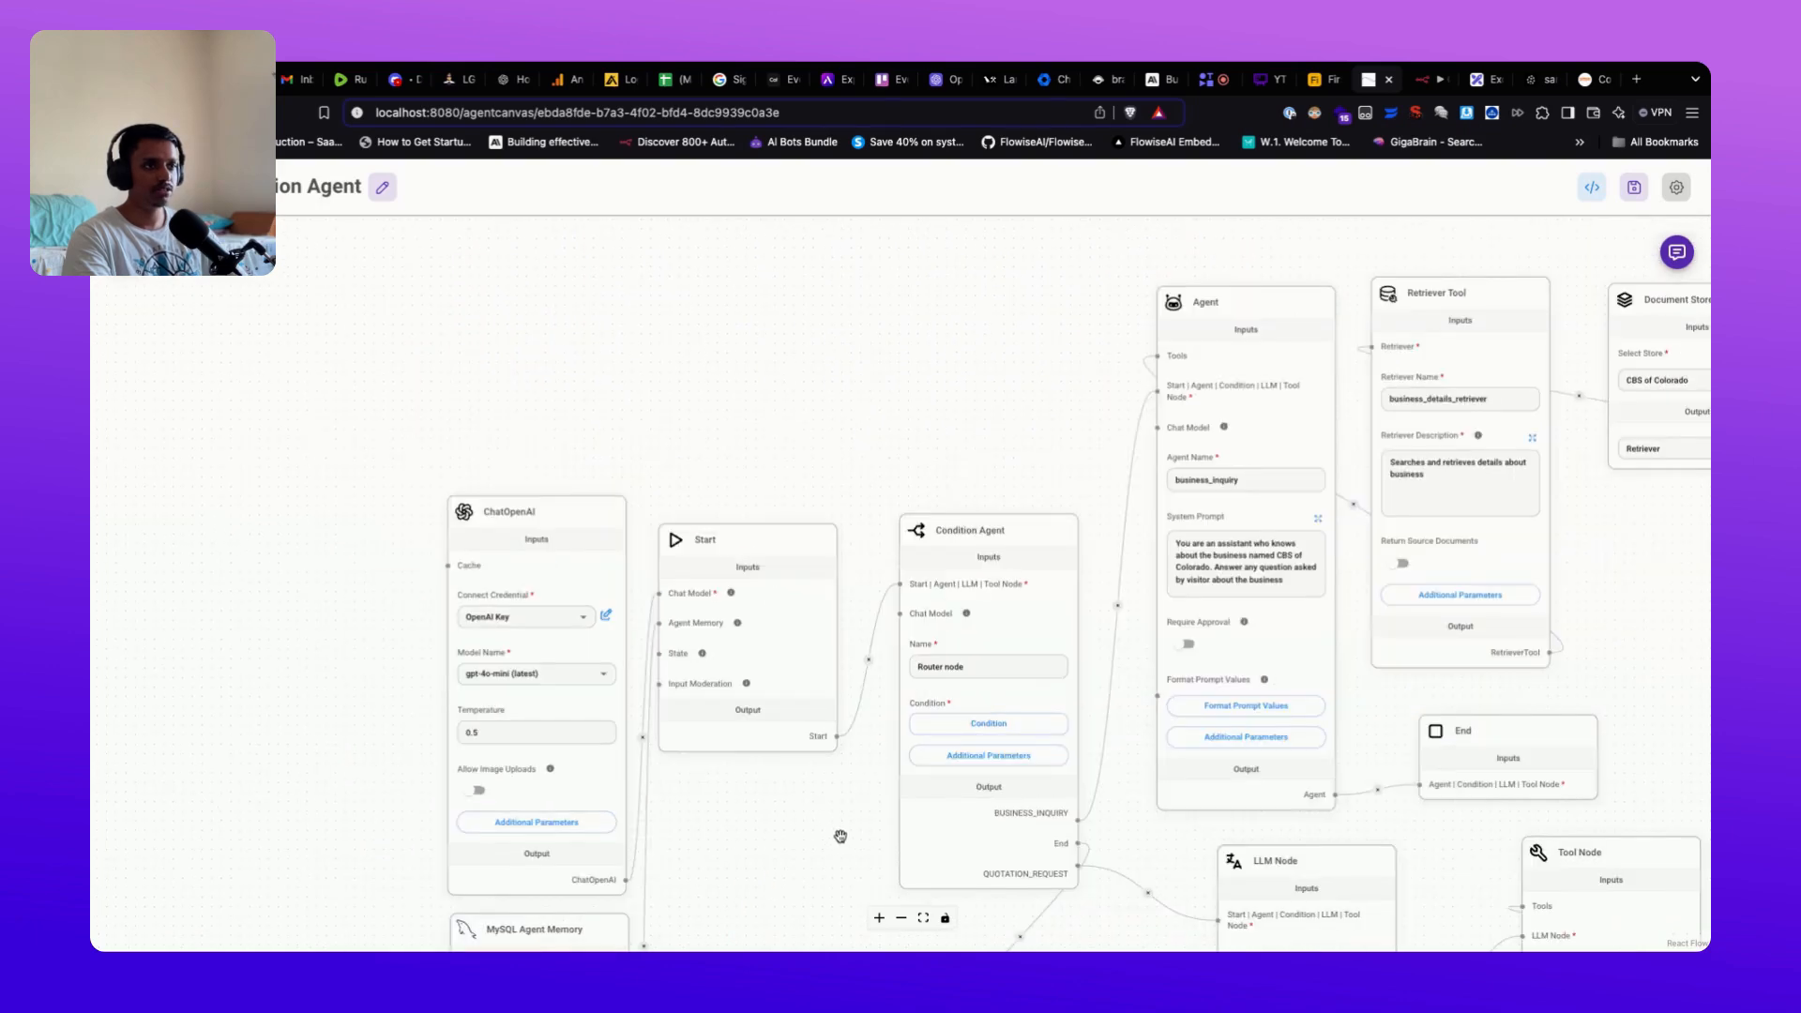
drag(840, 836, 701, 771)
scroll(705, 800, down, 3)
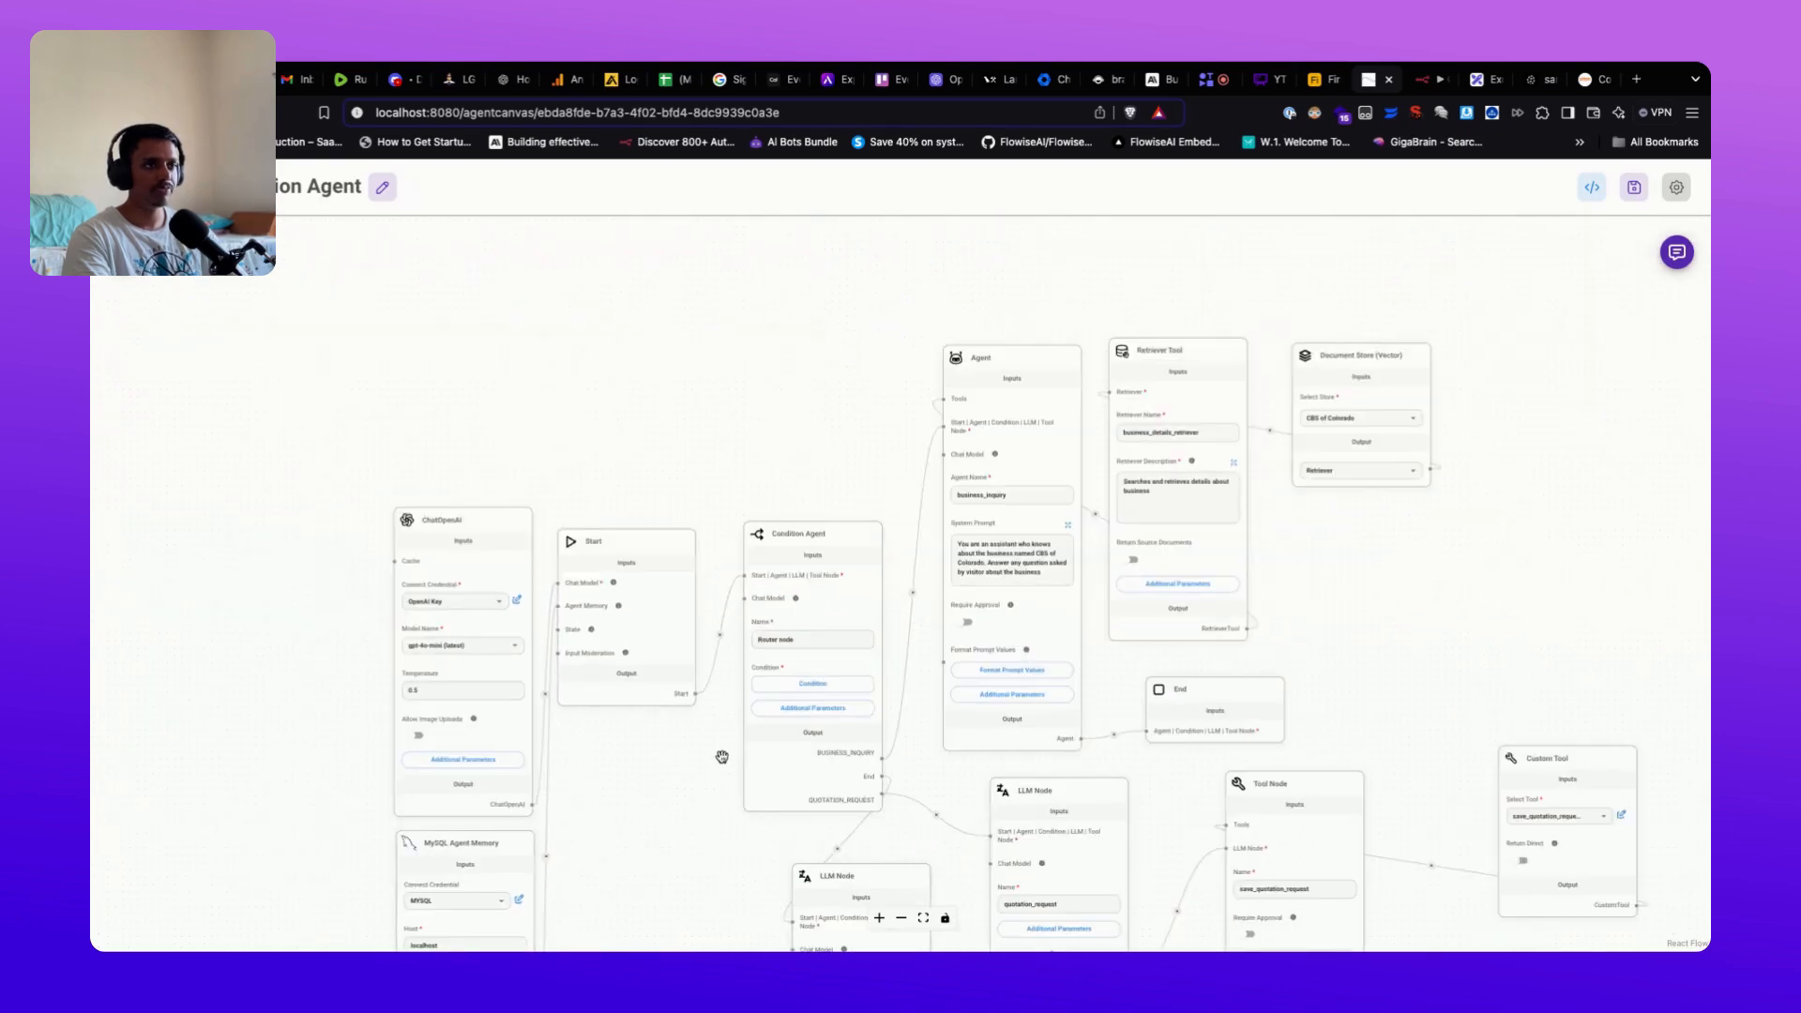
click(1266, 83)
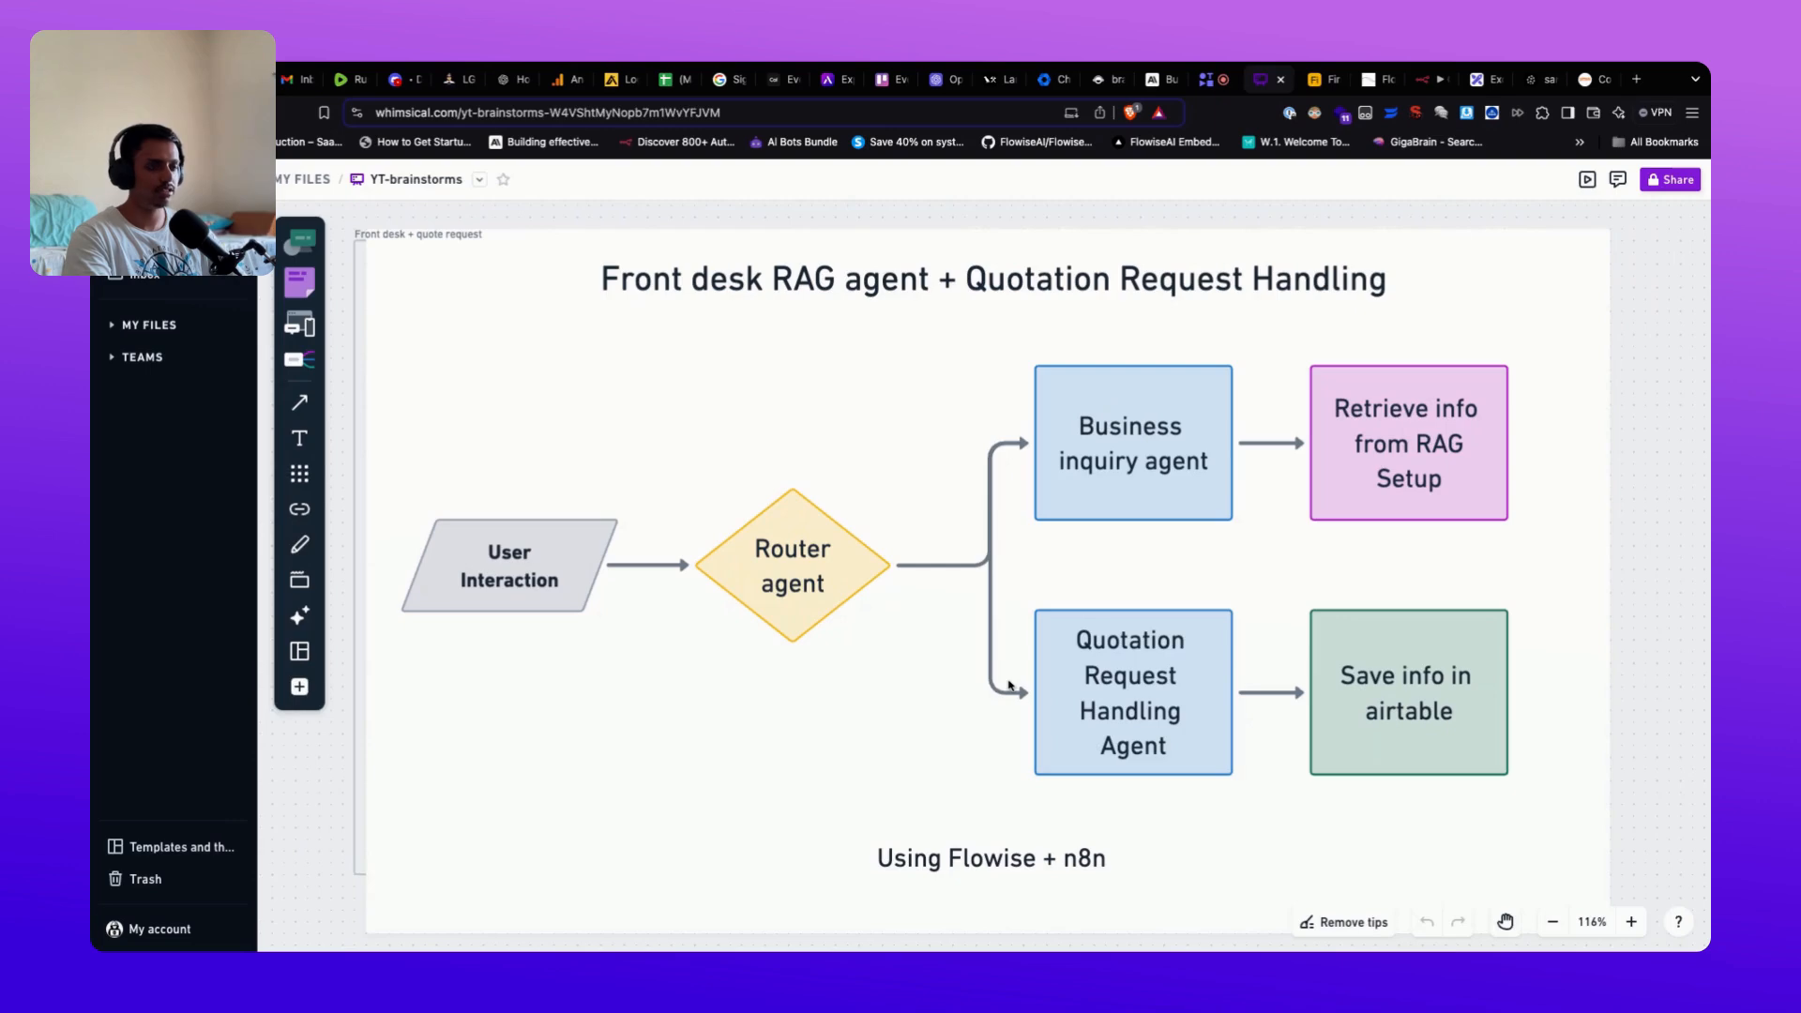
Step: Return from the Whimsical diagram to the Flowise RAG + Quotation Agent canvas
click(1379, 79)
drag(752, 442, 799, 293)
scroll(711, 431, up, 3)
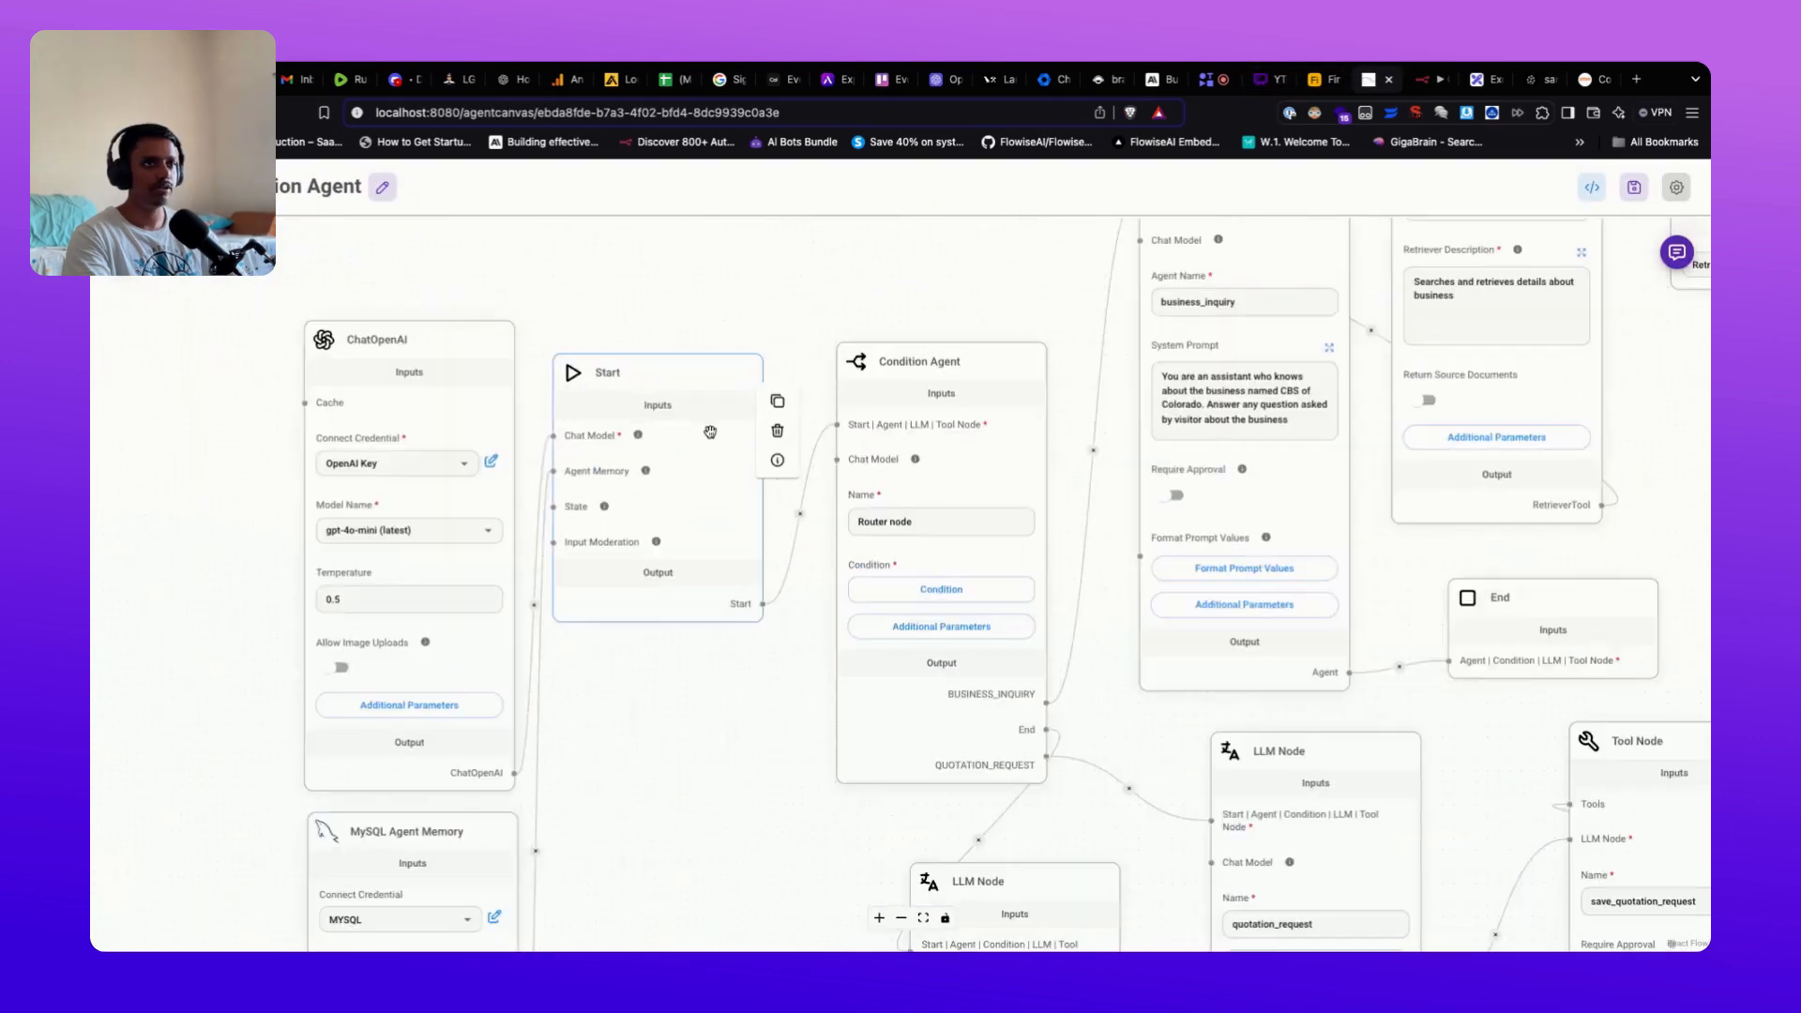
scroll(717, 667, down, 2)
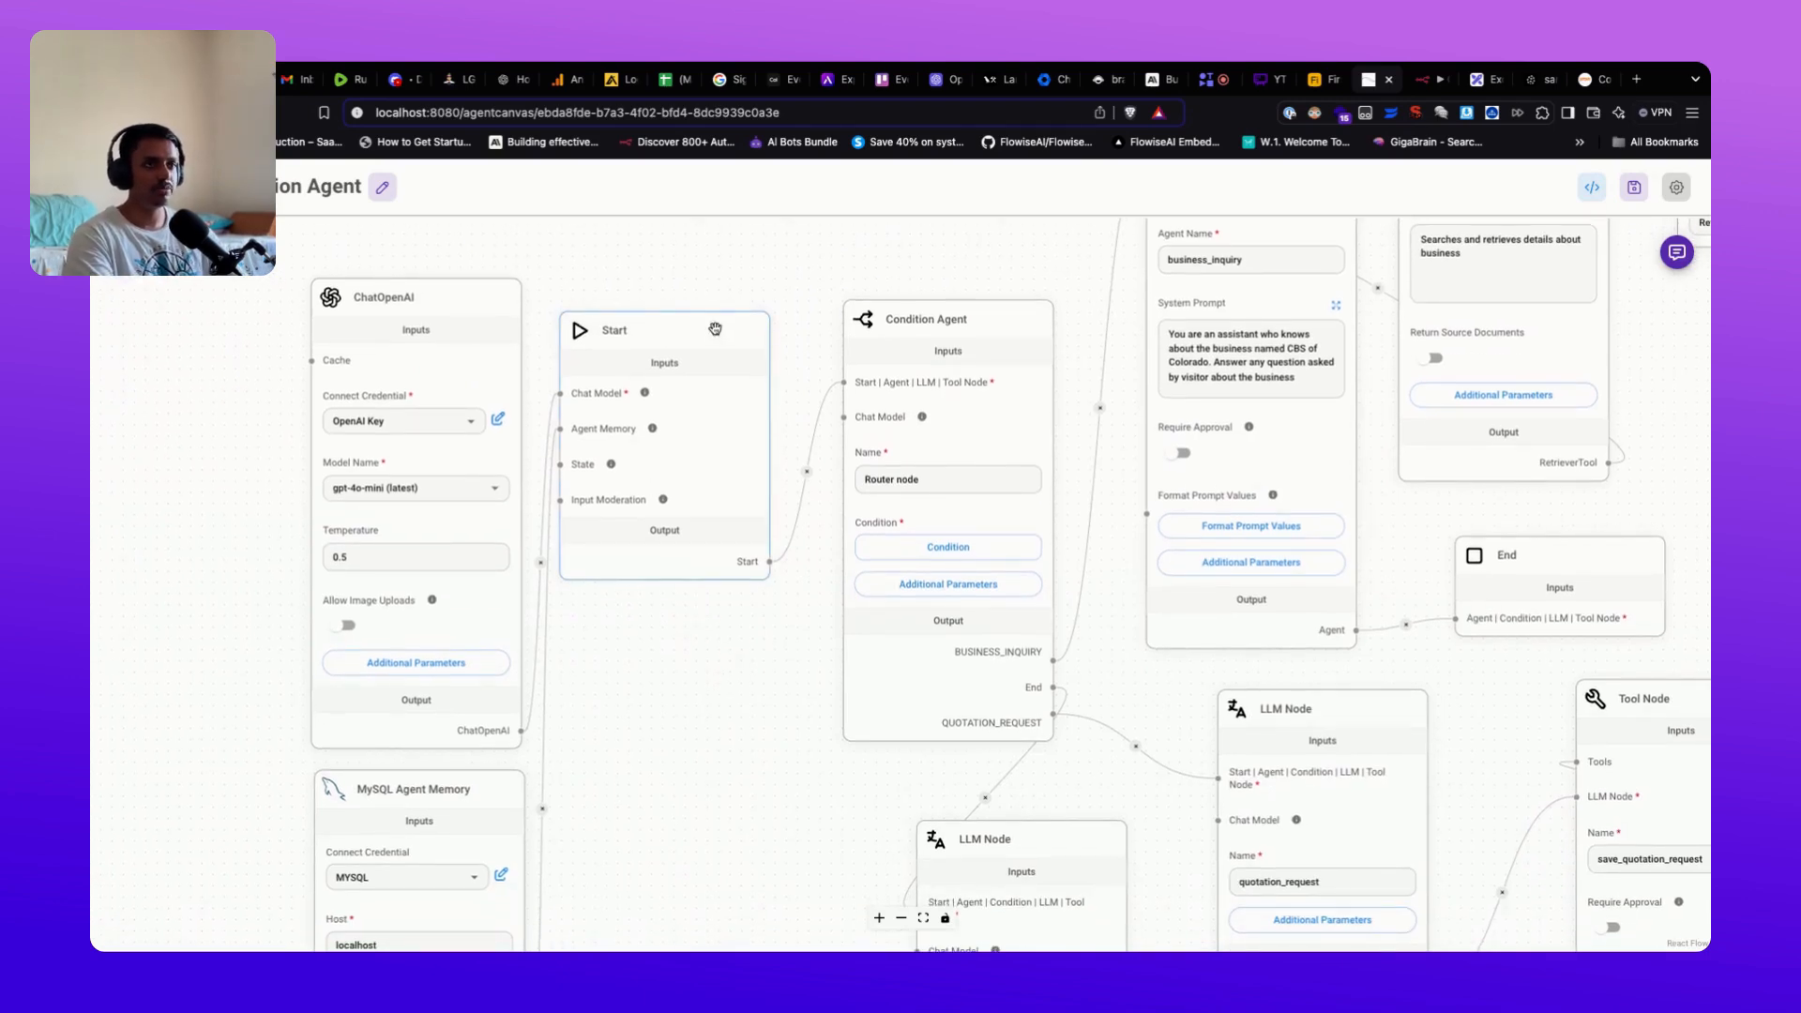
scroll(623, 655, up, 1)
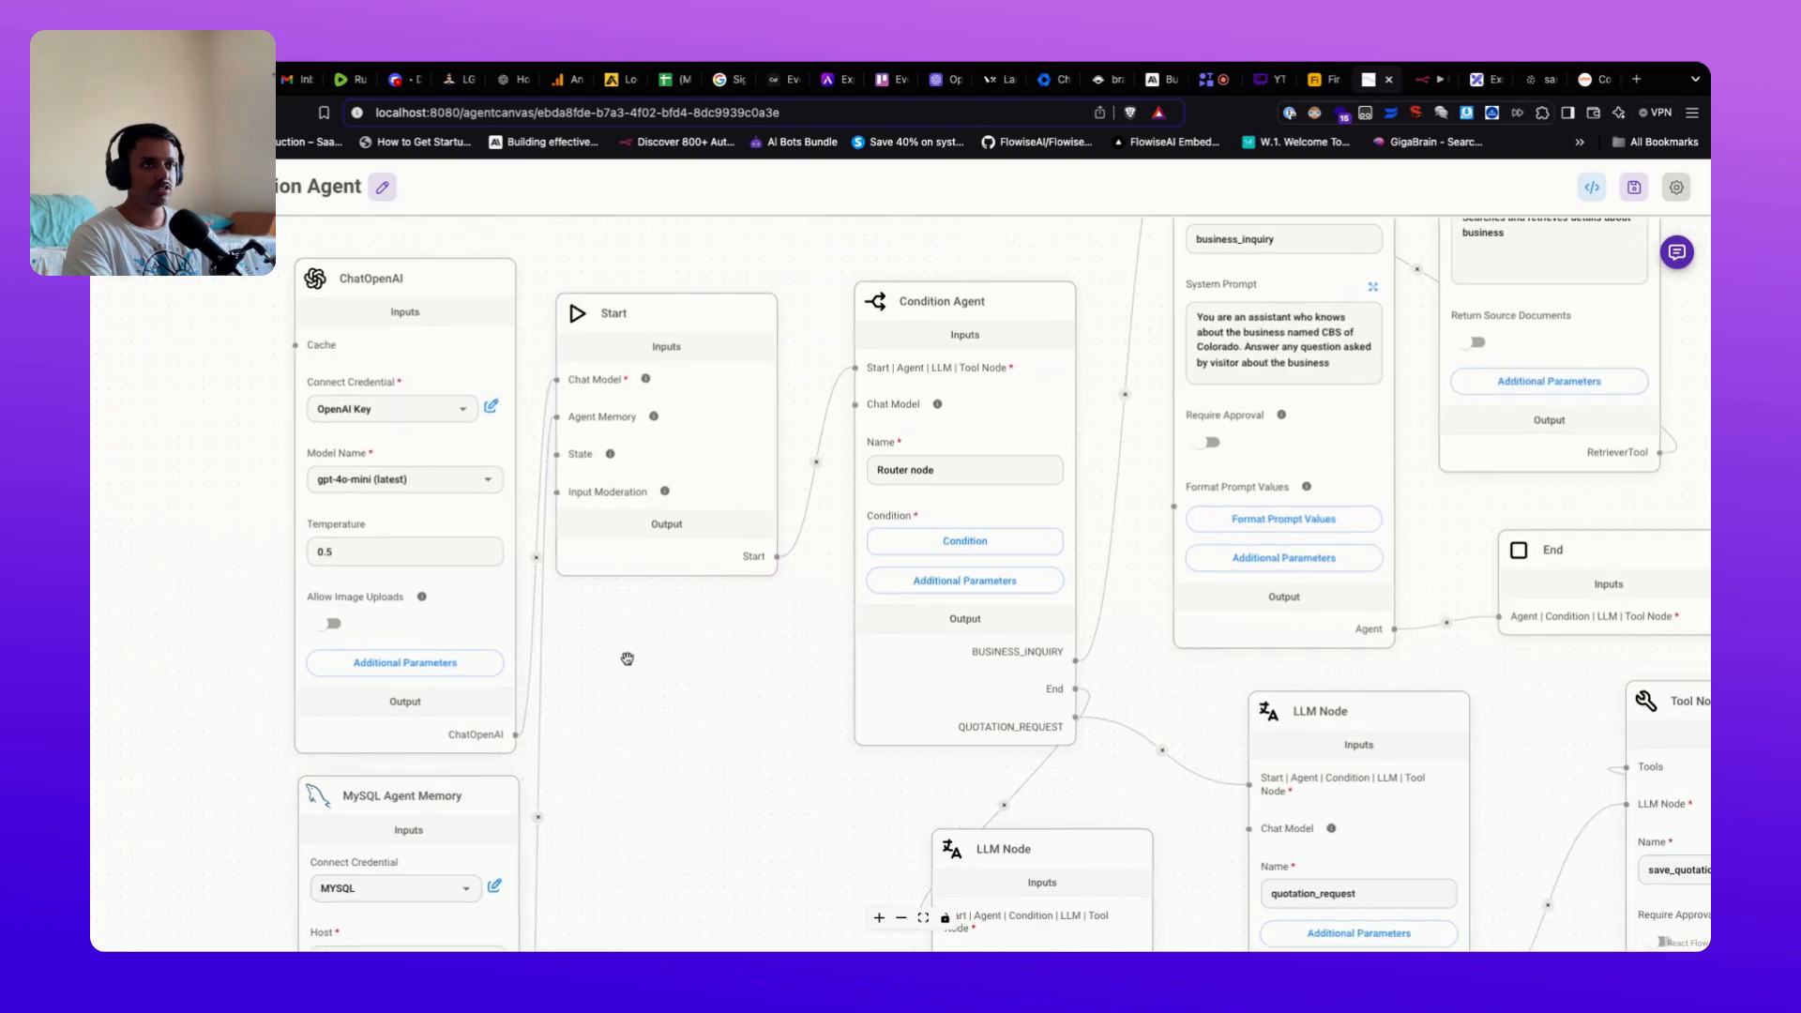
click(352, 284)
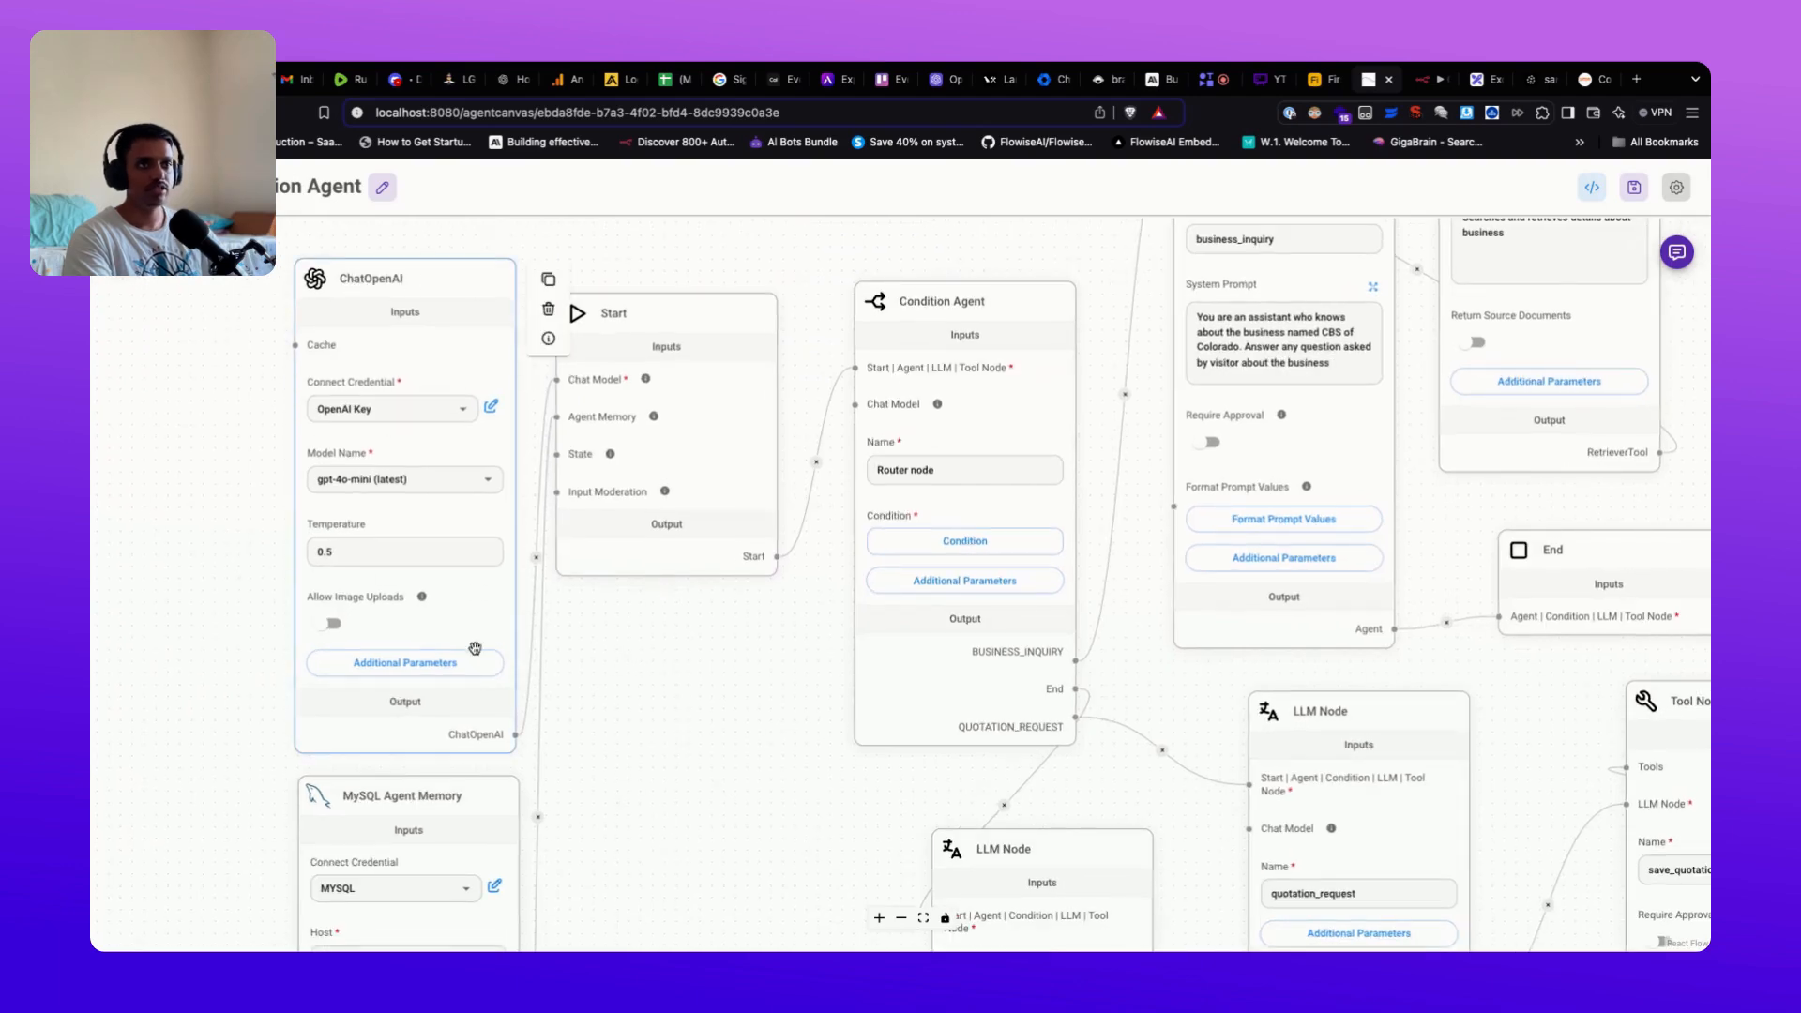
scroll(636, 758, down, 5)
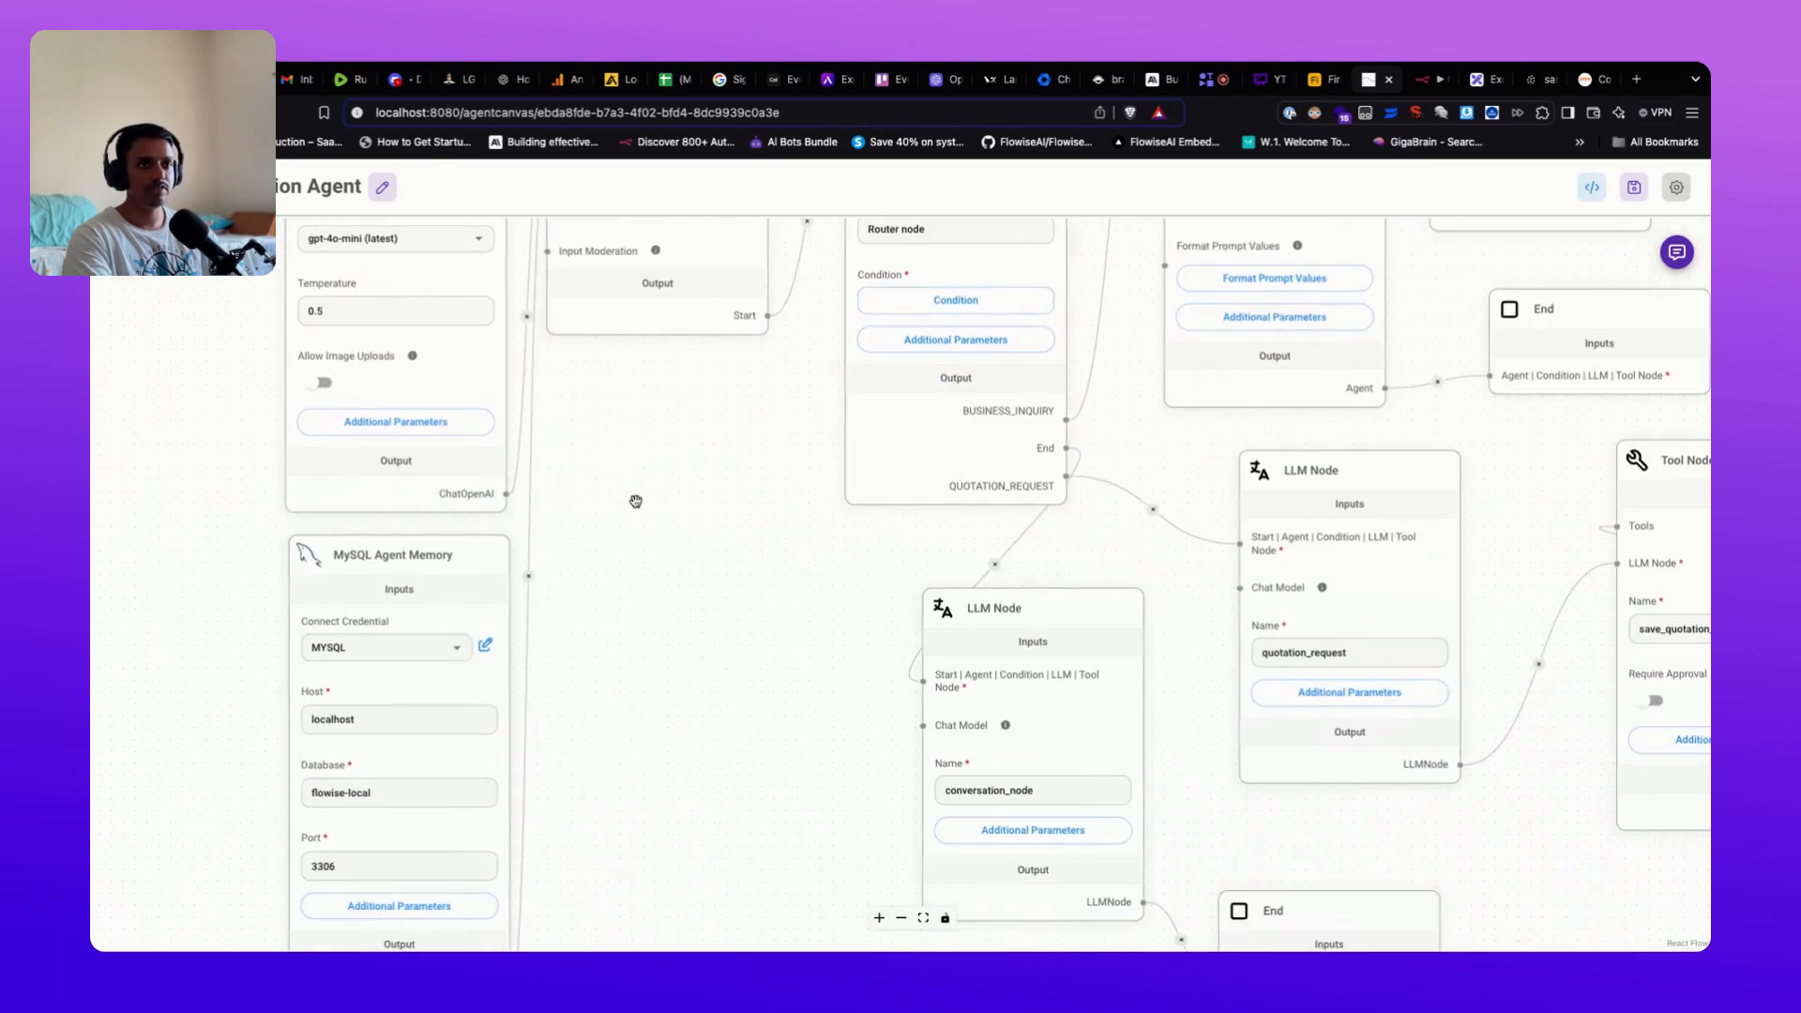
mouse_move(370, 564)
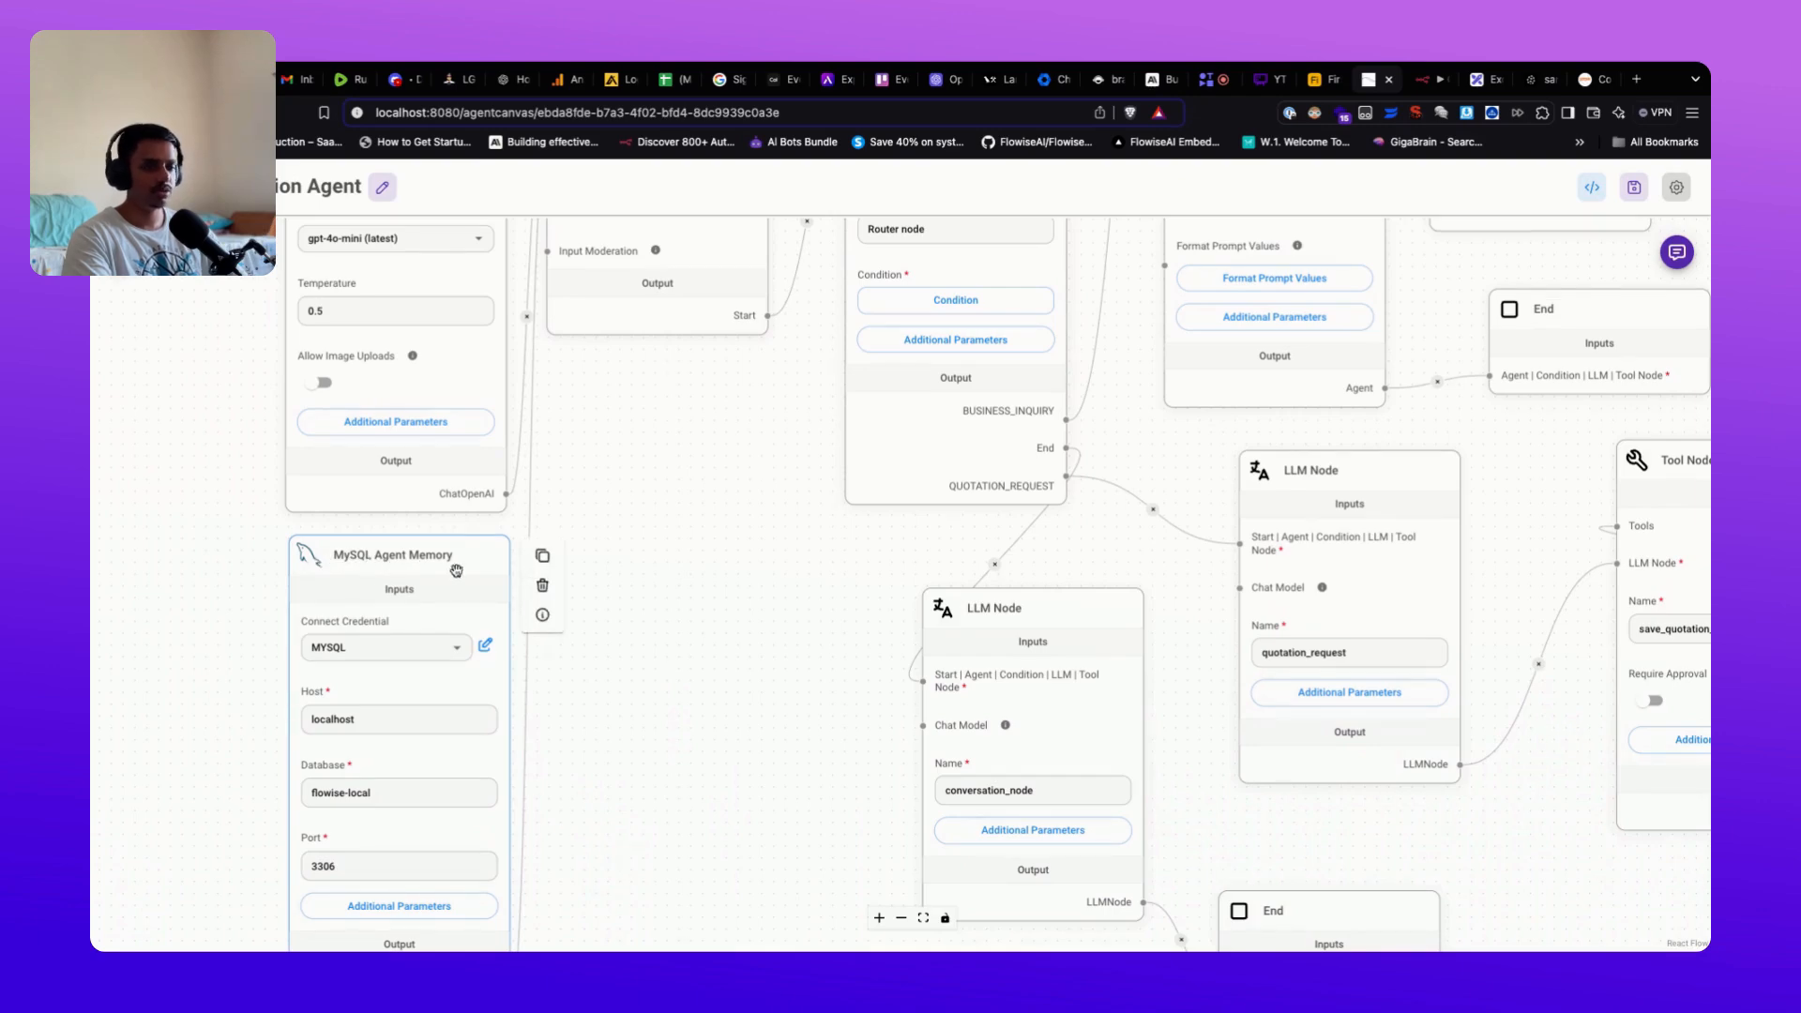
scroll(663, 662, down, 1)
scroll(663, 662, up, 1)
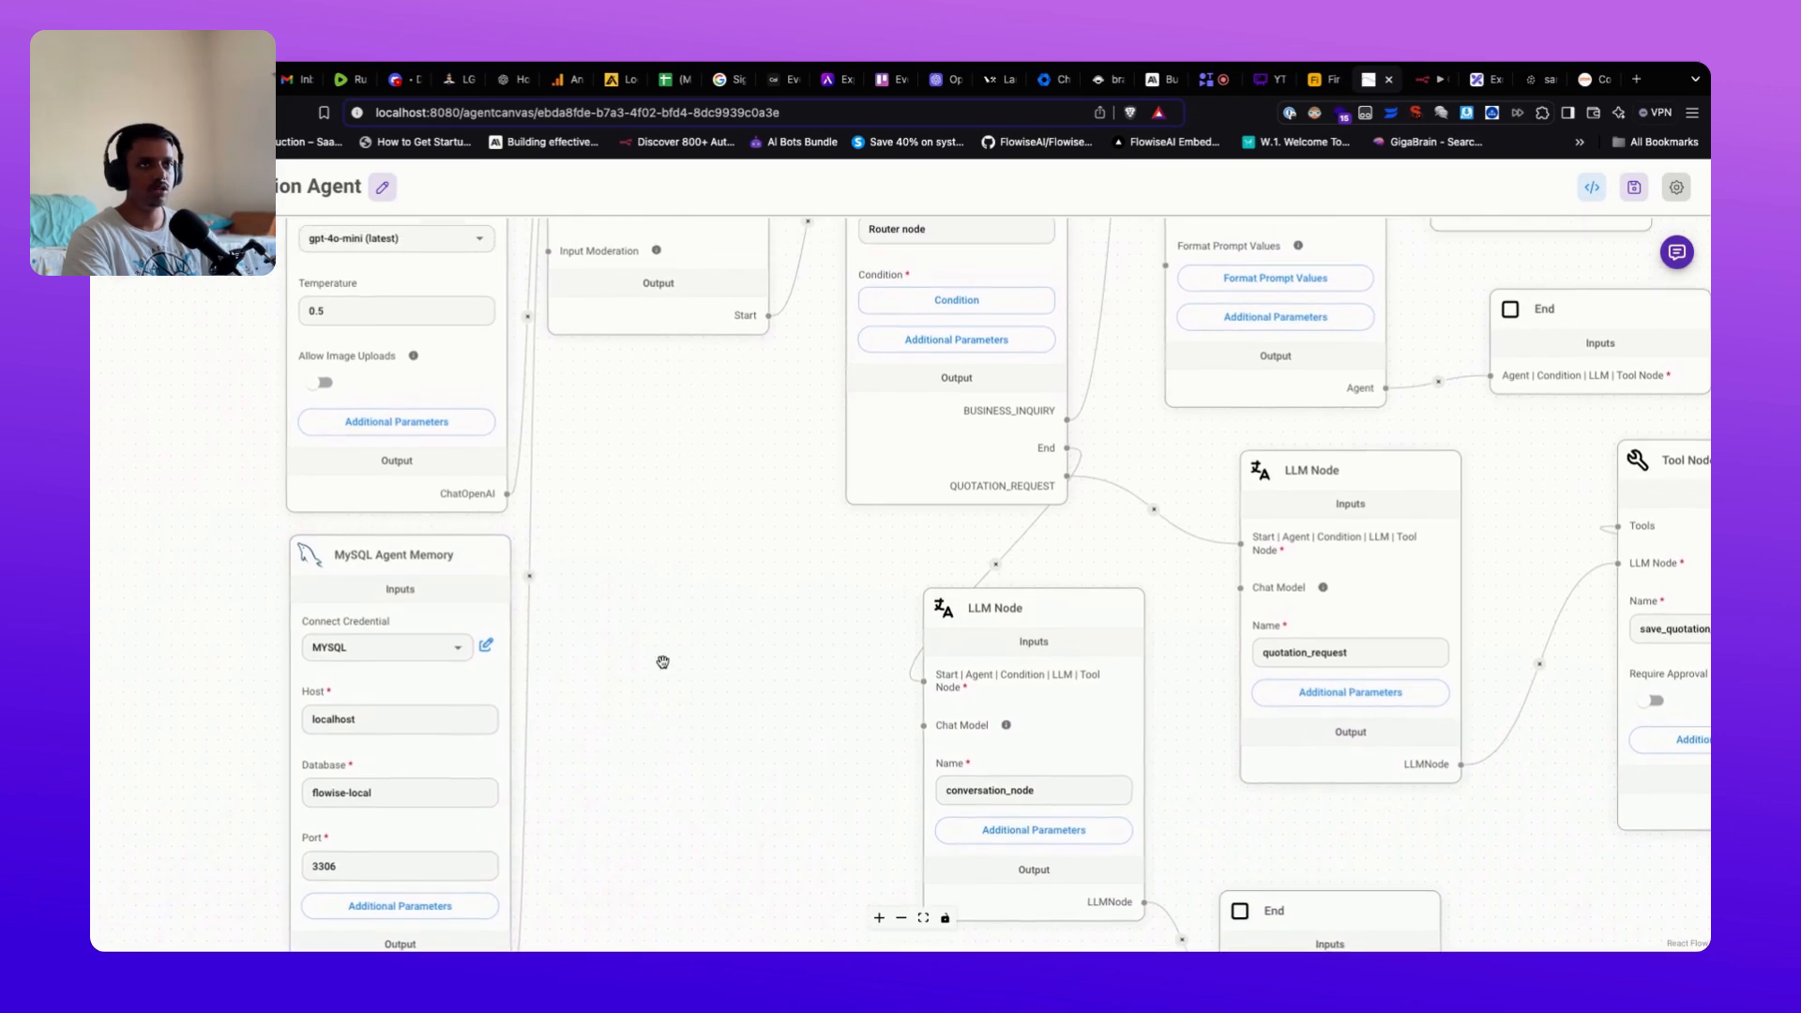
scroll(683, 602, up, 2)
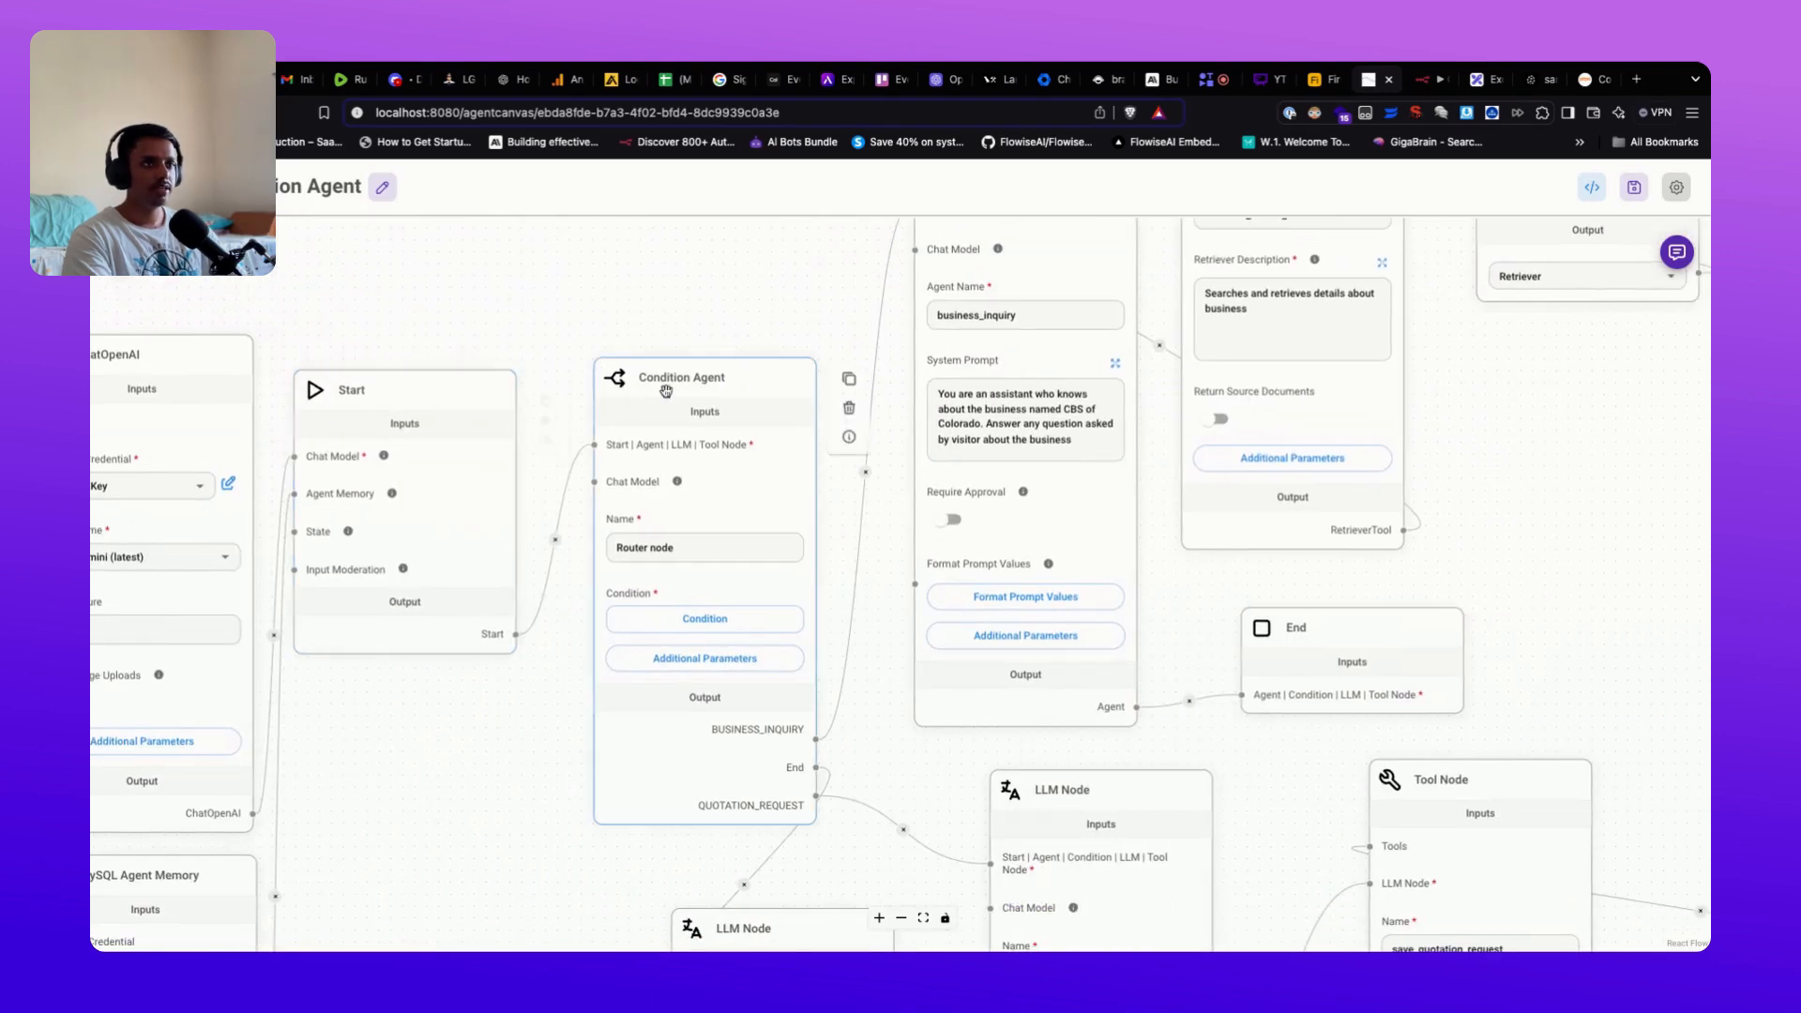
scroll(577, 650, up, 1)
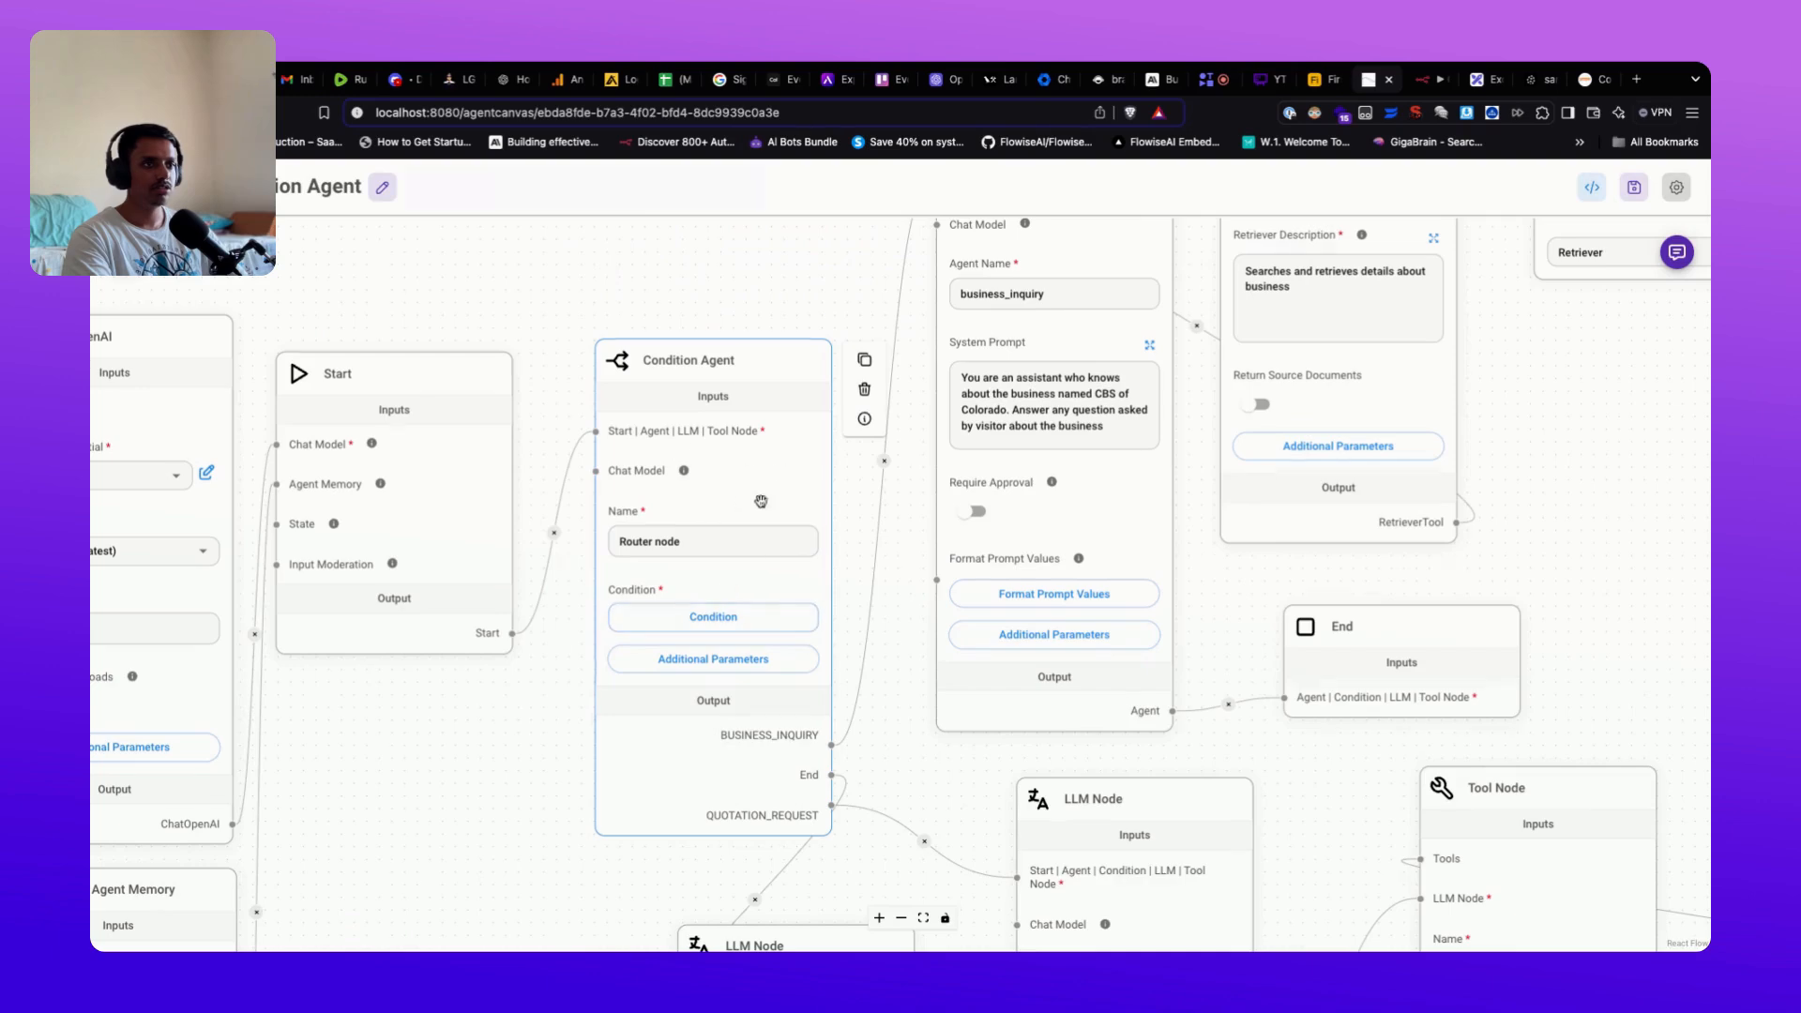
click(751, 659)
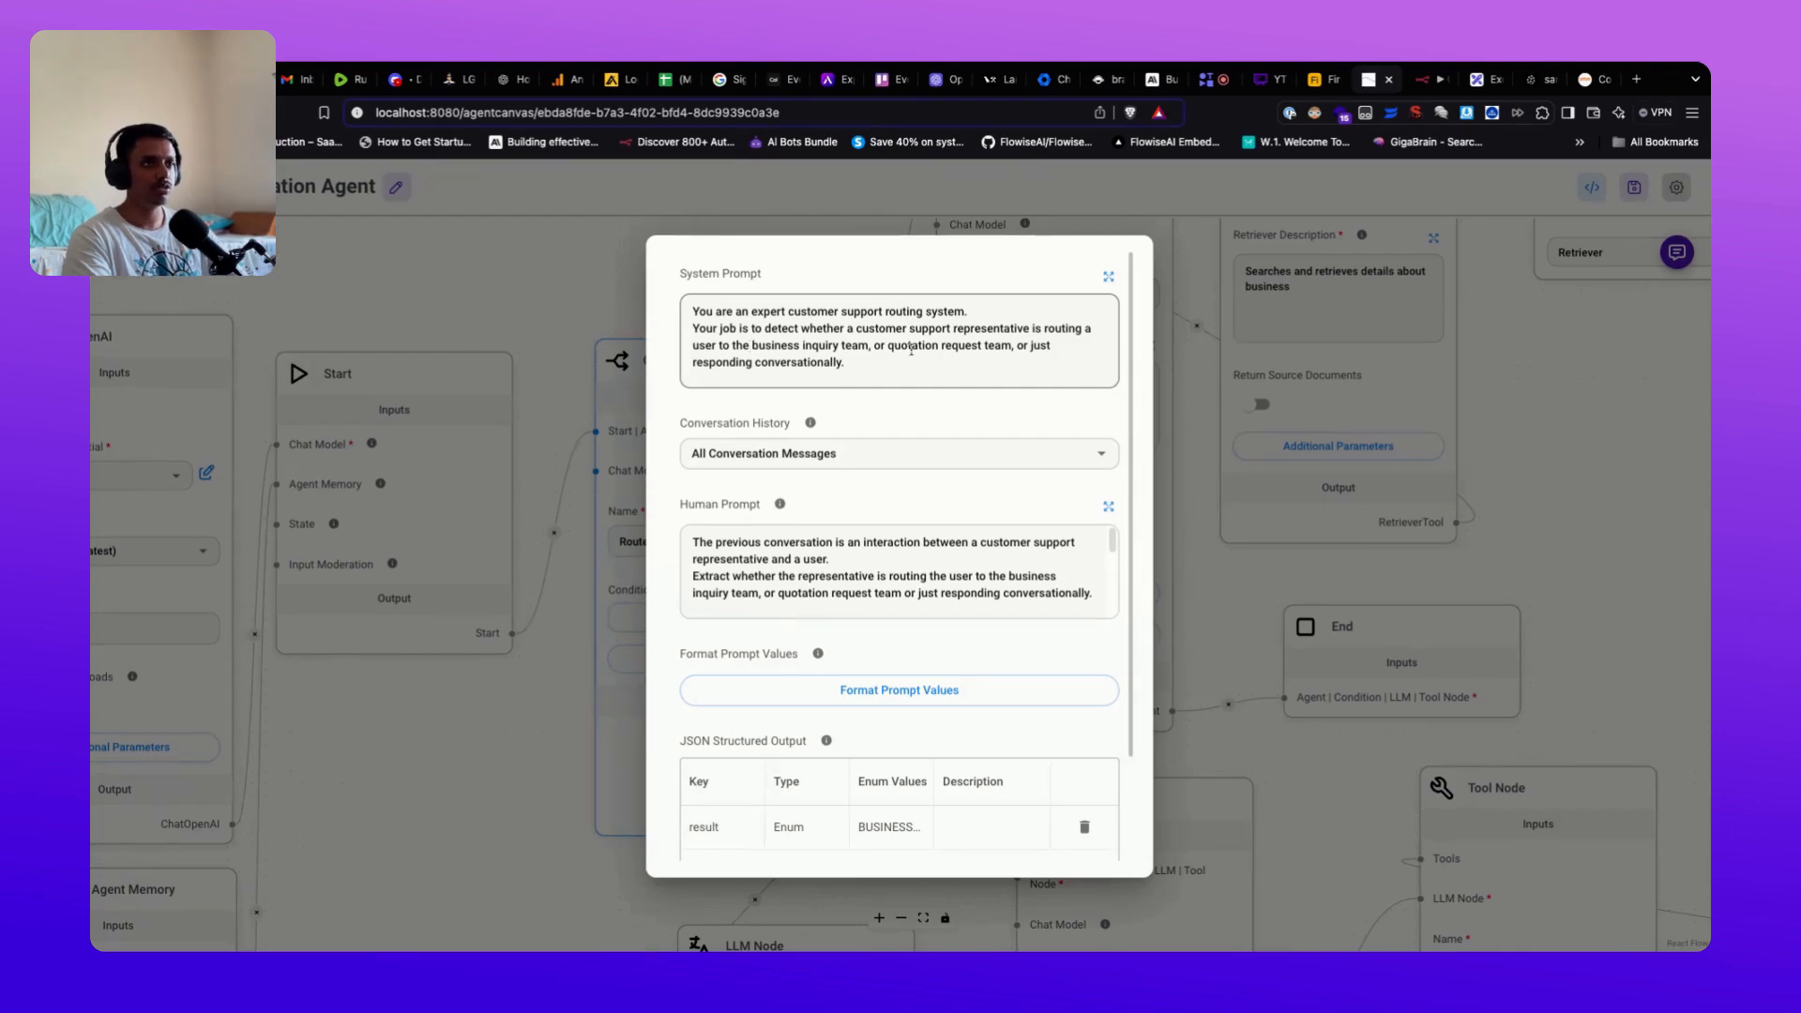
scroll(856, 527, down, 1)
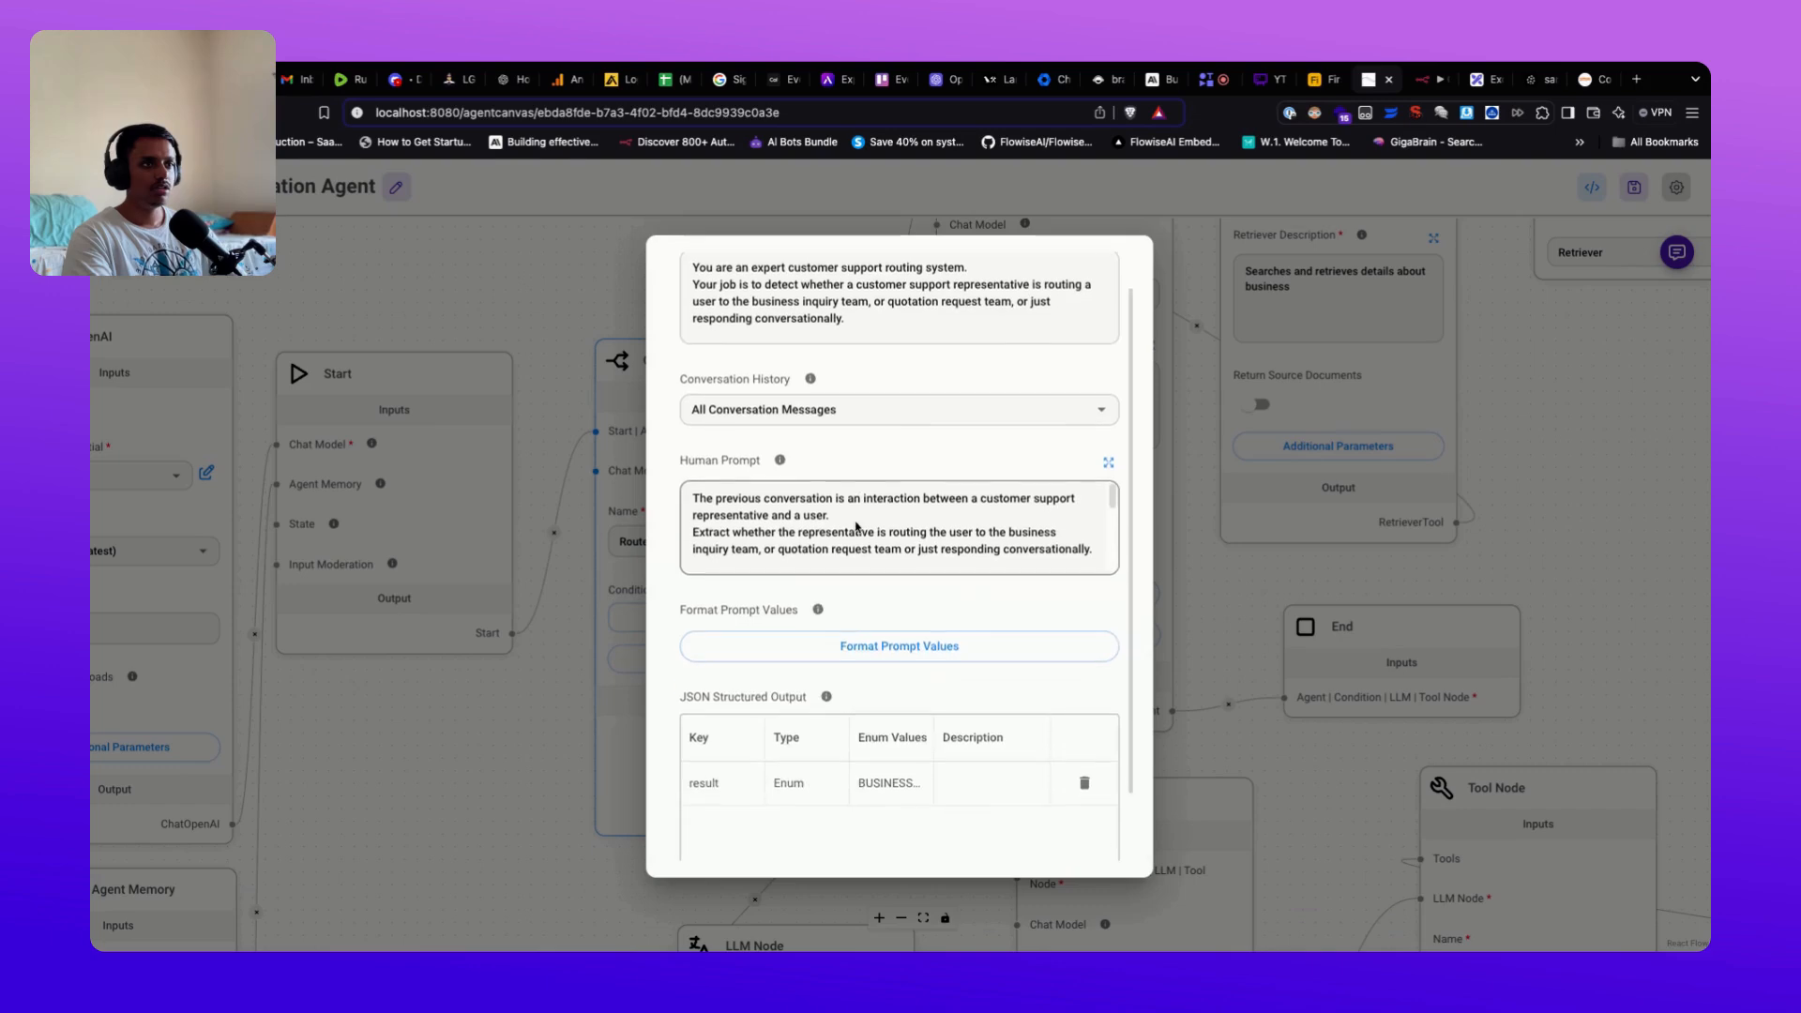
click(1112, 494)
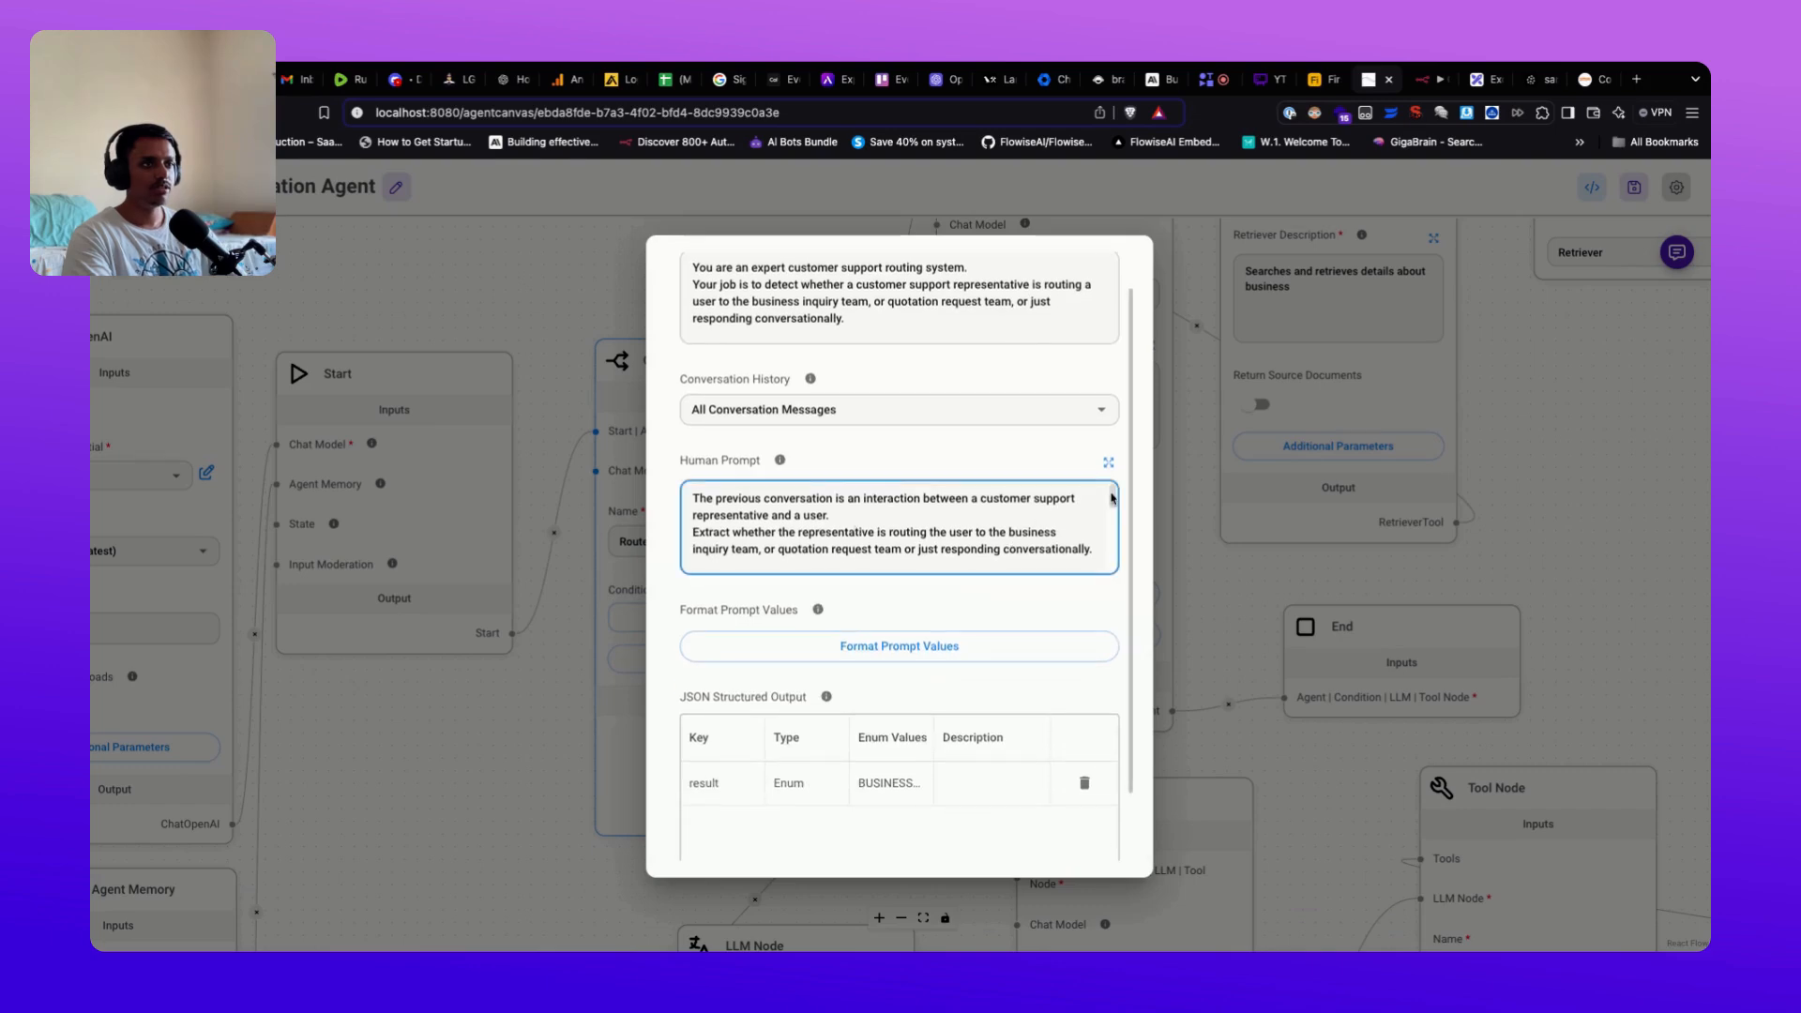
scroll(1111, 495, down, 1)
scroll(1112, 497, down, 4)
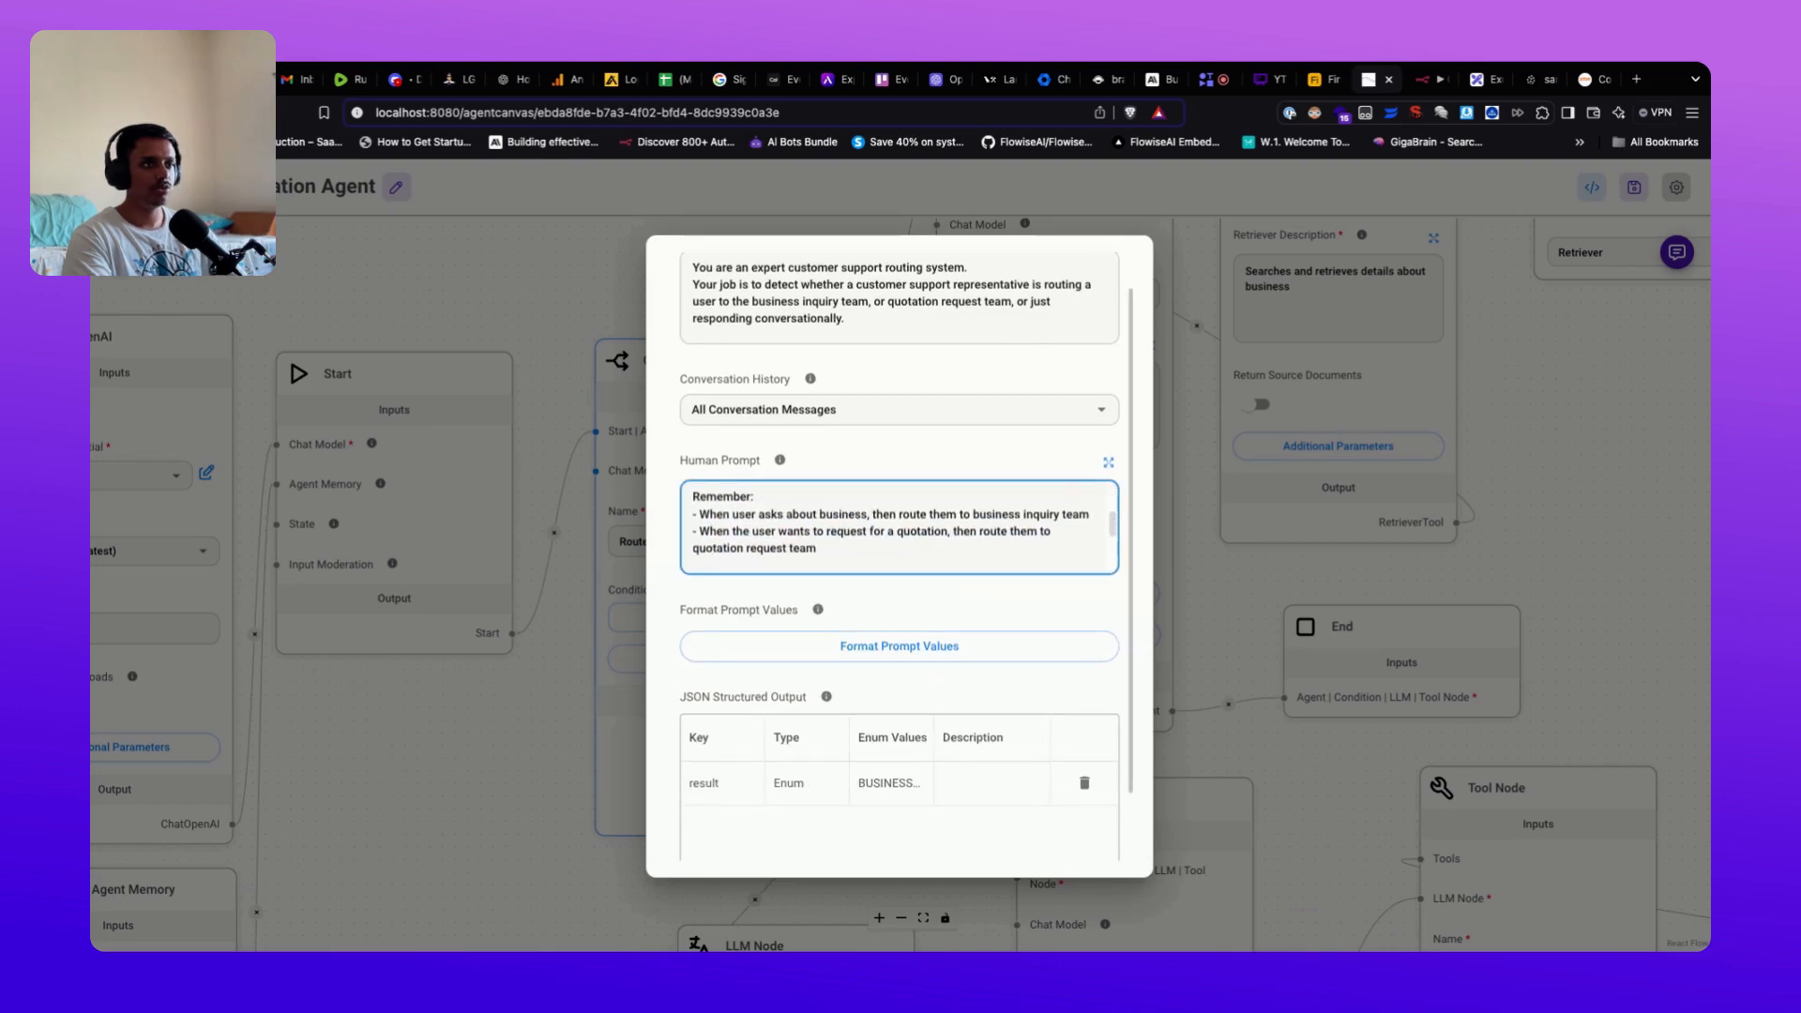
scroll(1098, 544, down, 2)
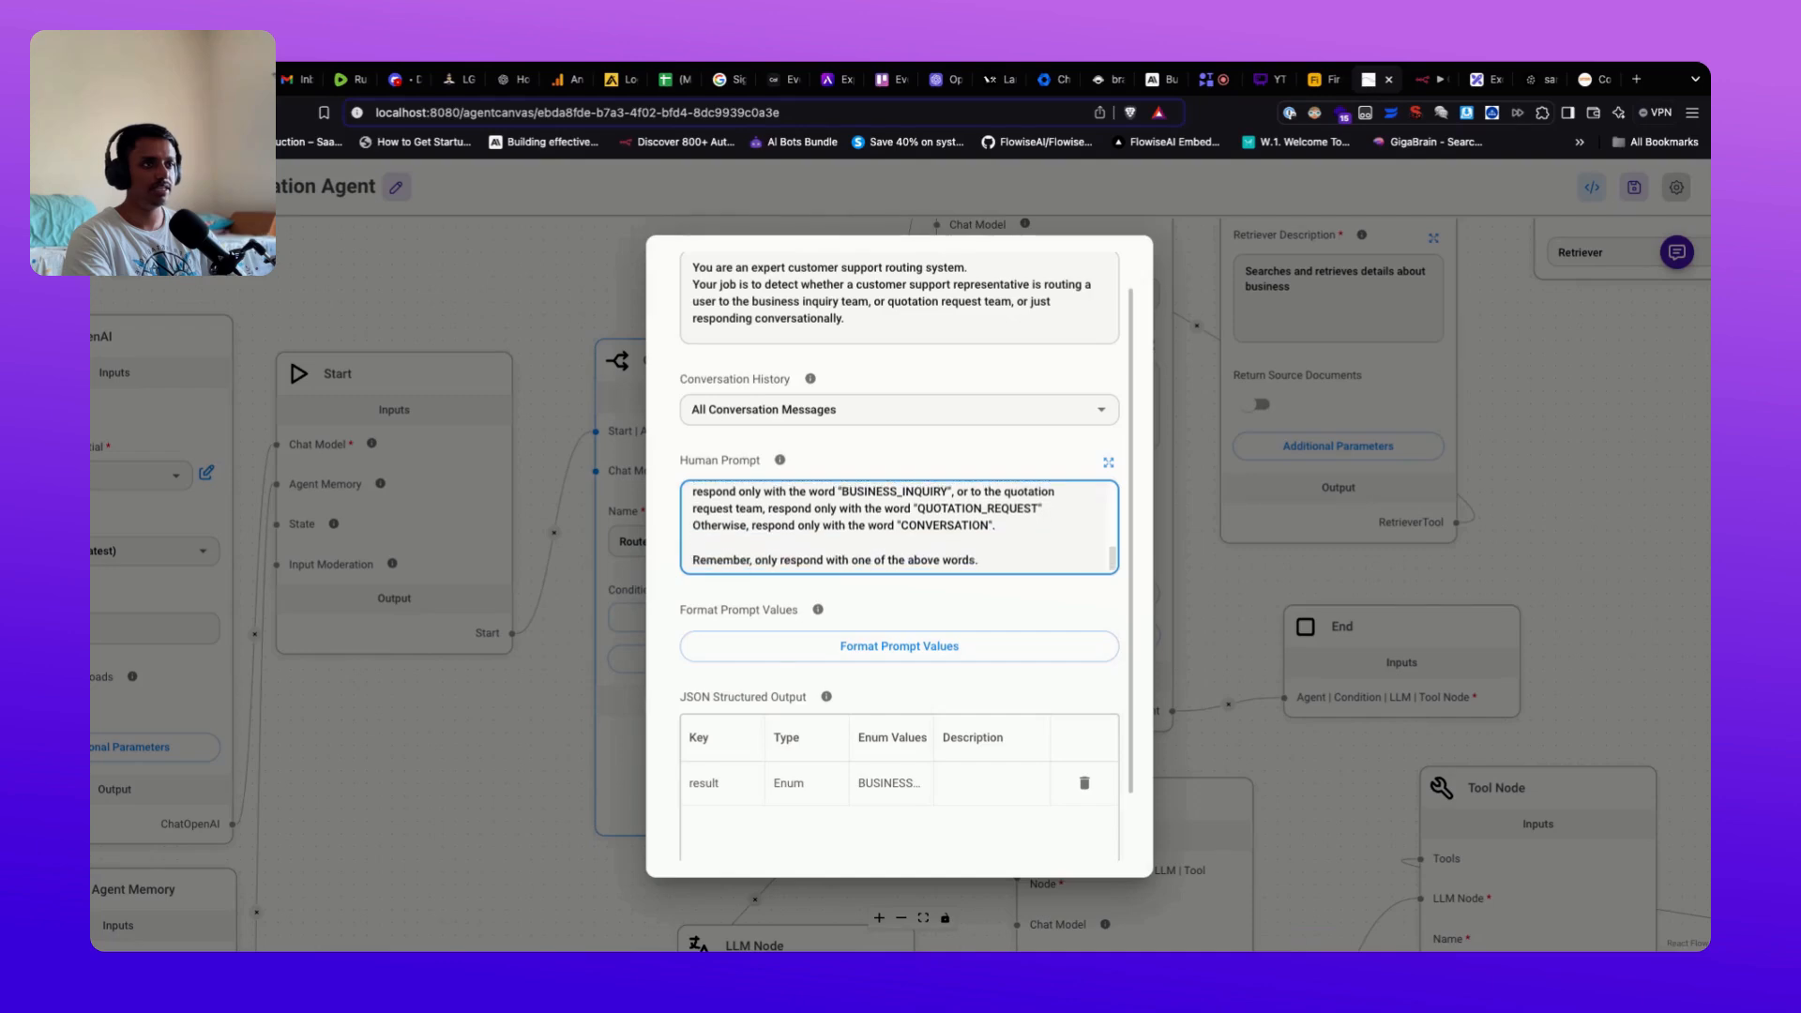
scroll(1002, 620, down, 2)
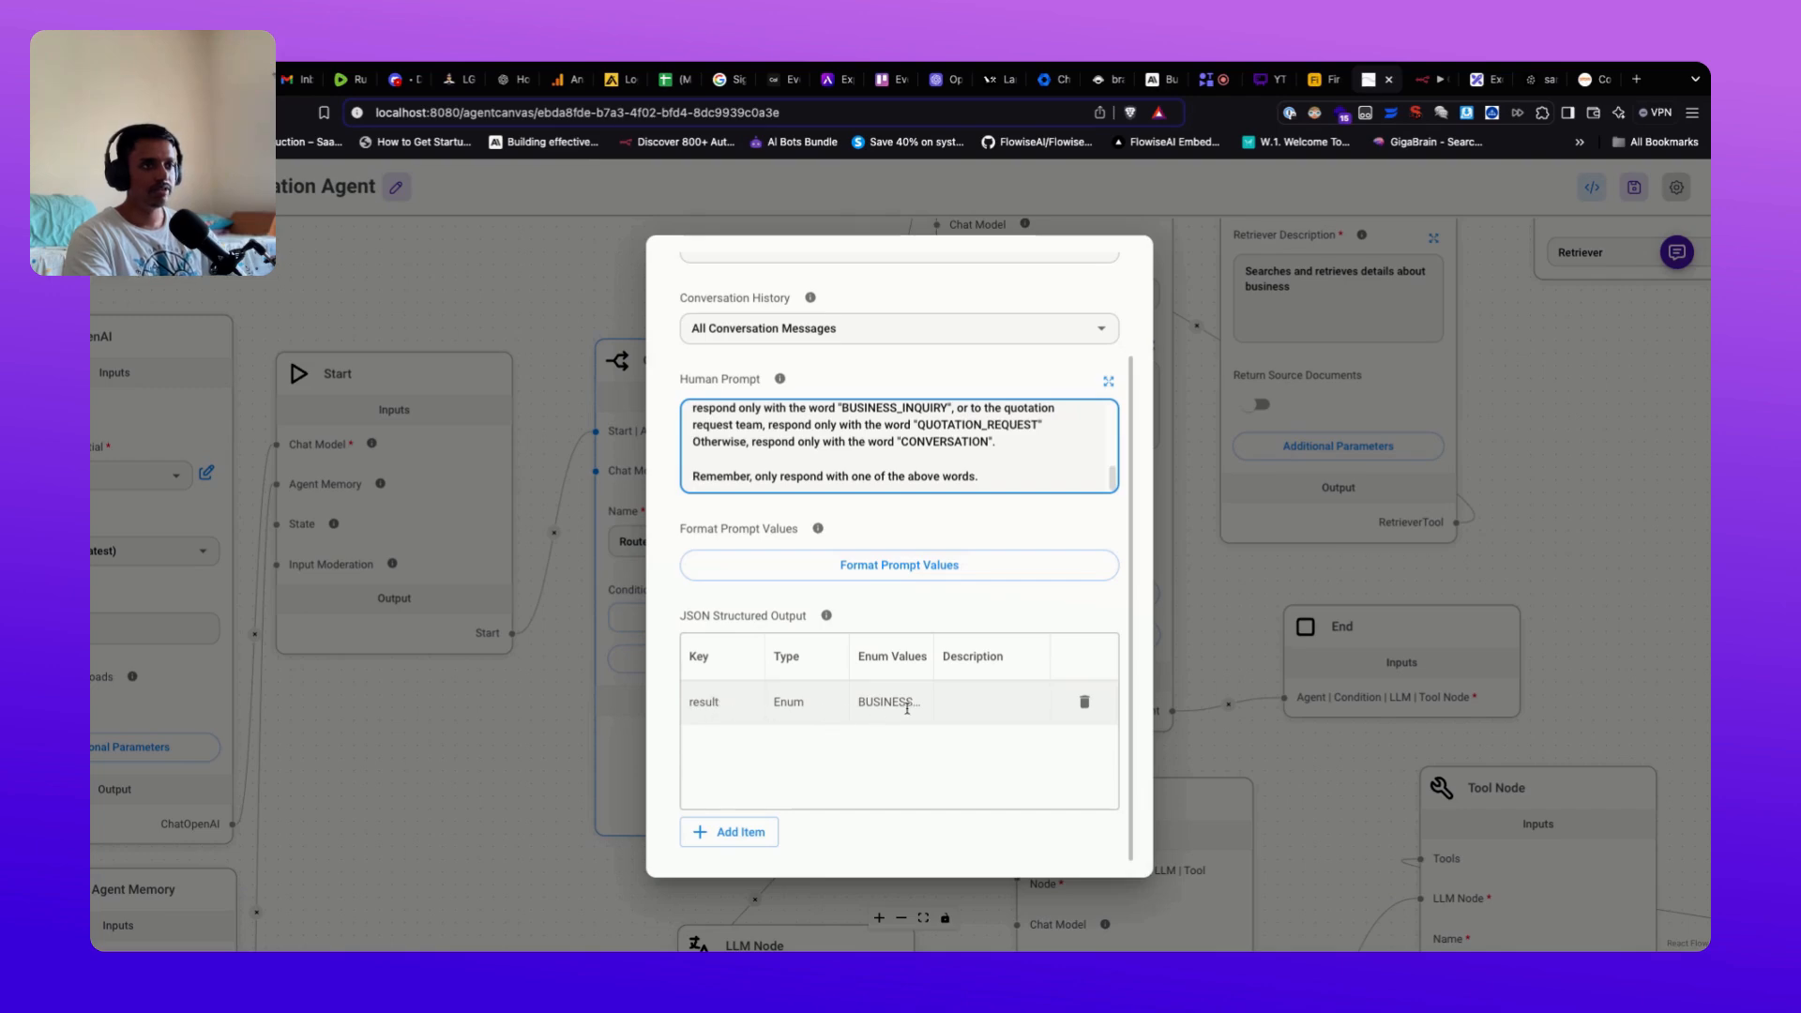
drag(866, 405, 873, 416)
click(950, 481)
scroll(1113, 432, down, 2)
scroll(1078, 441, down, 2)
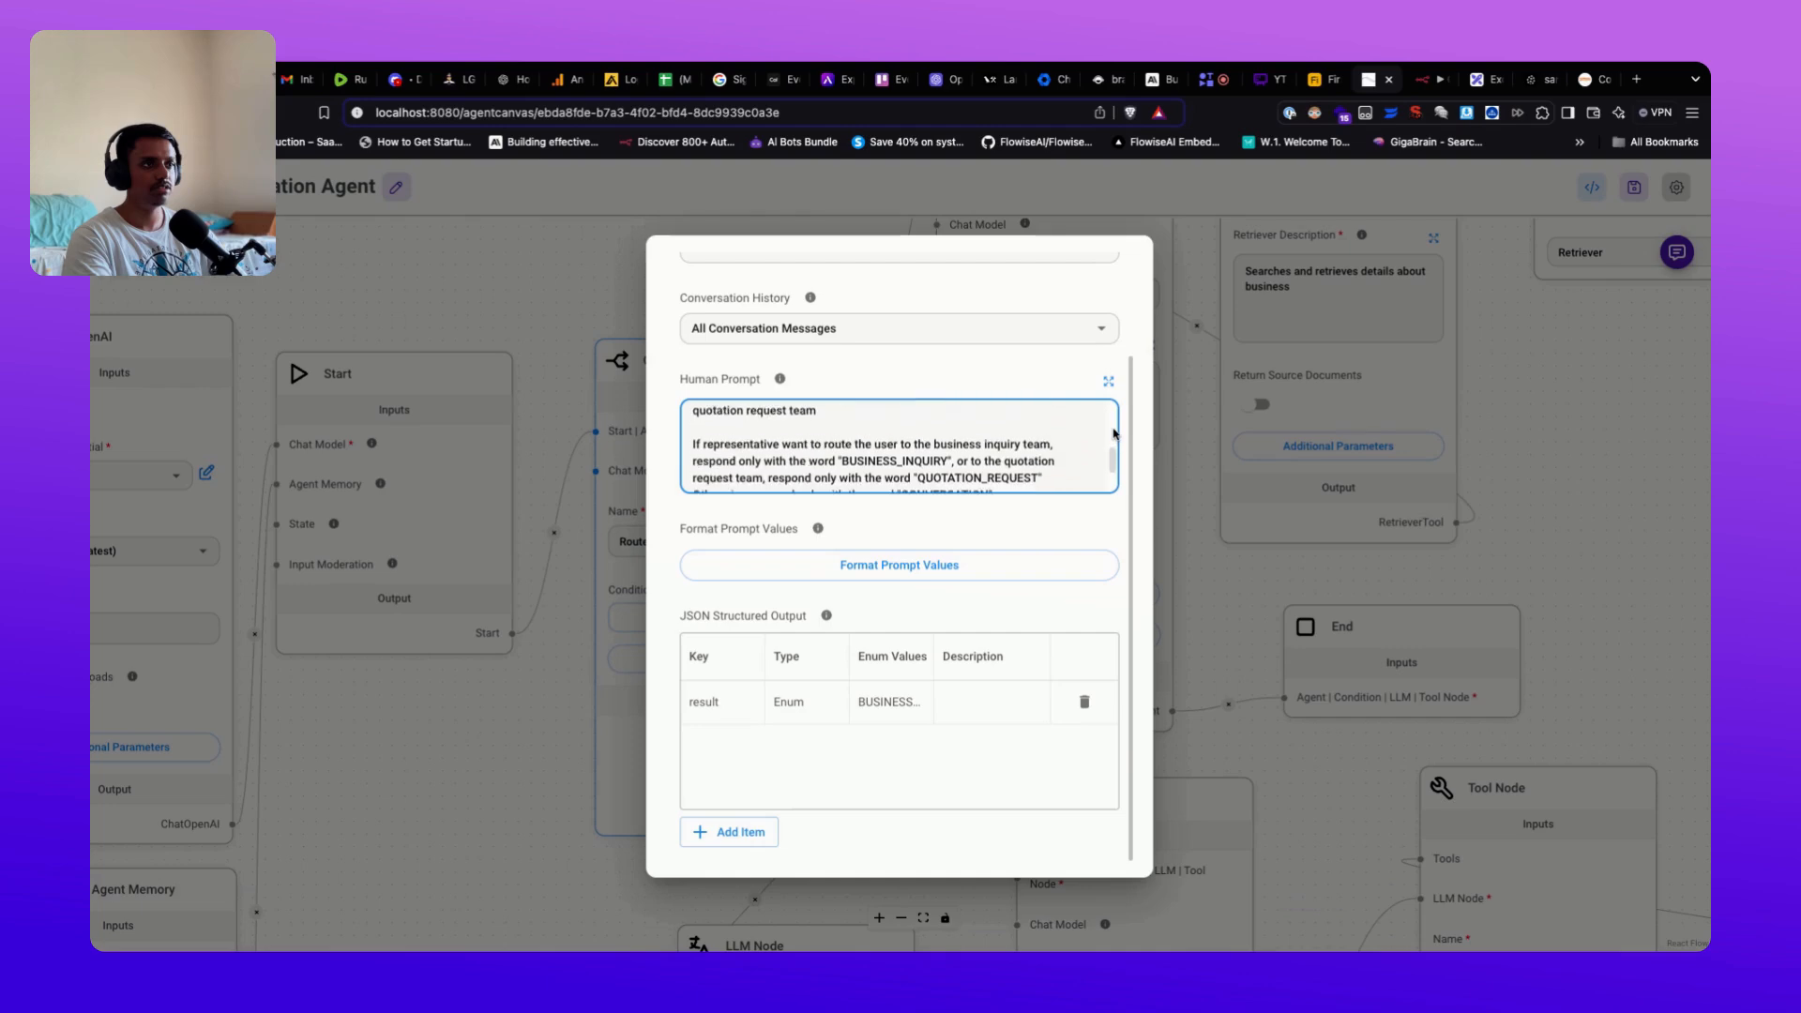
click(1242, 469)
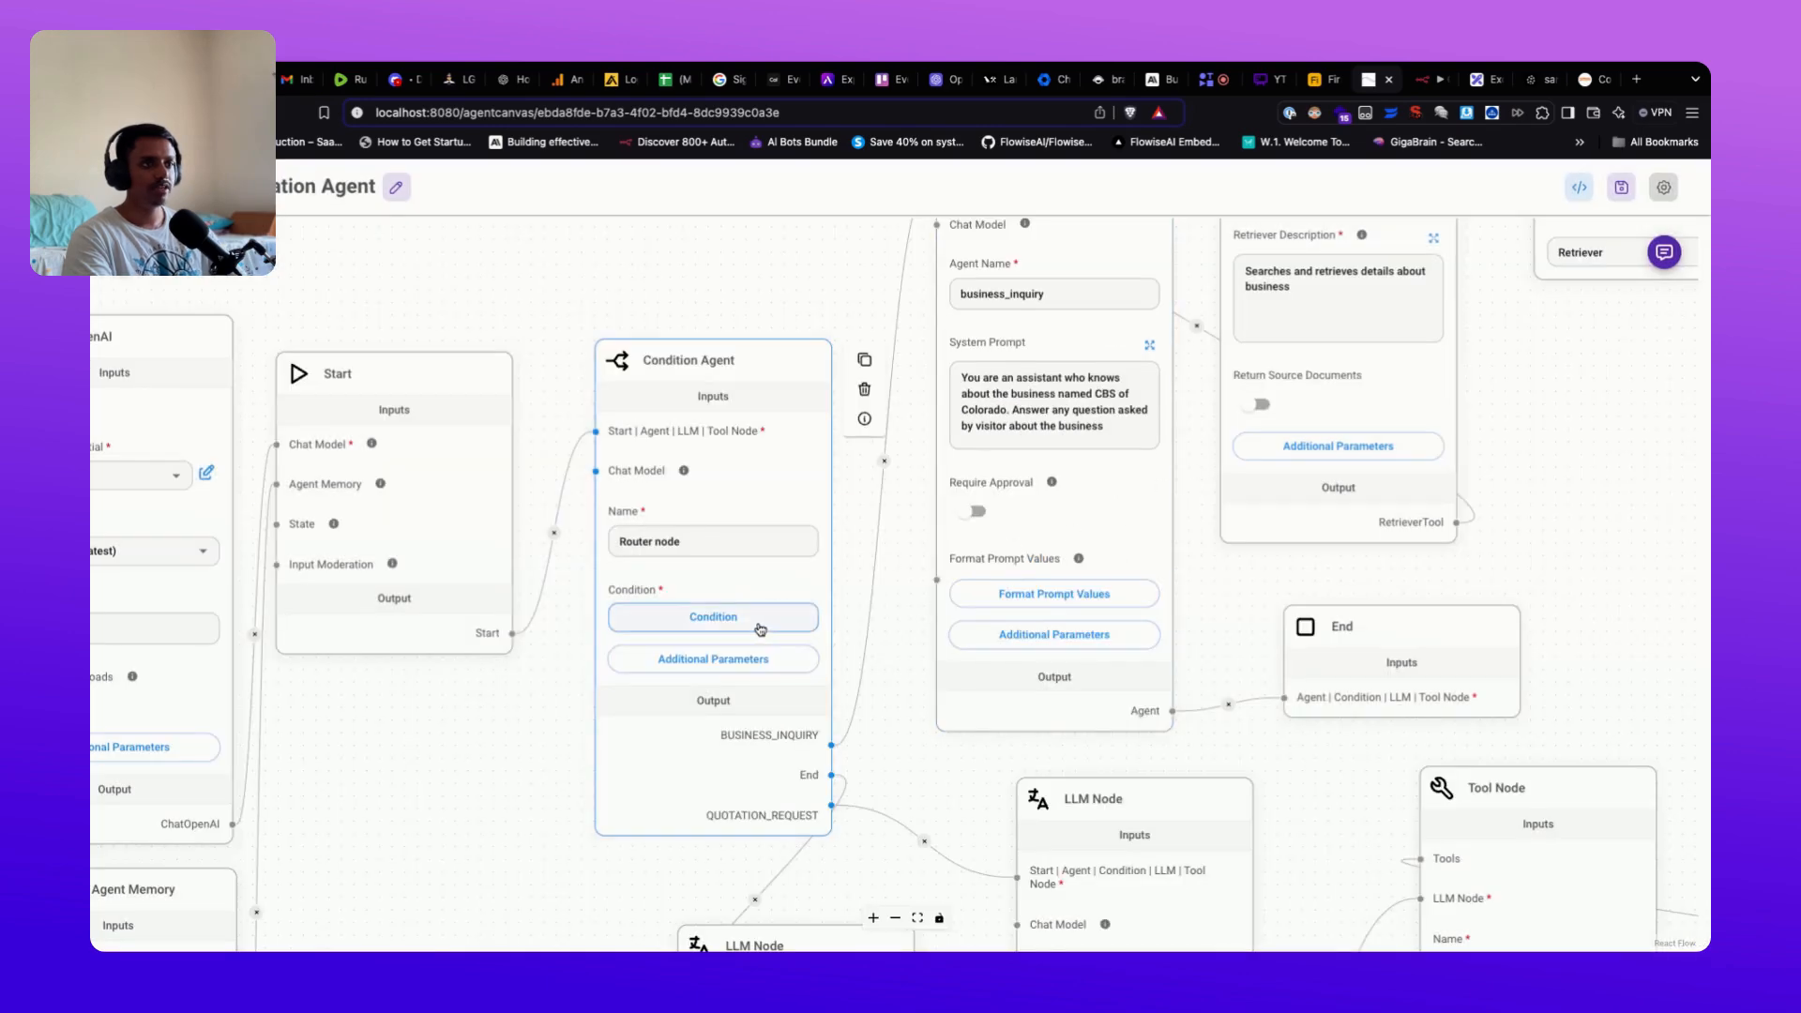
click(762, 633)
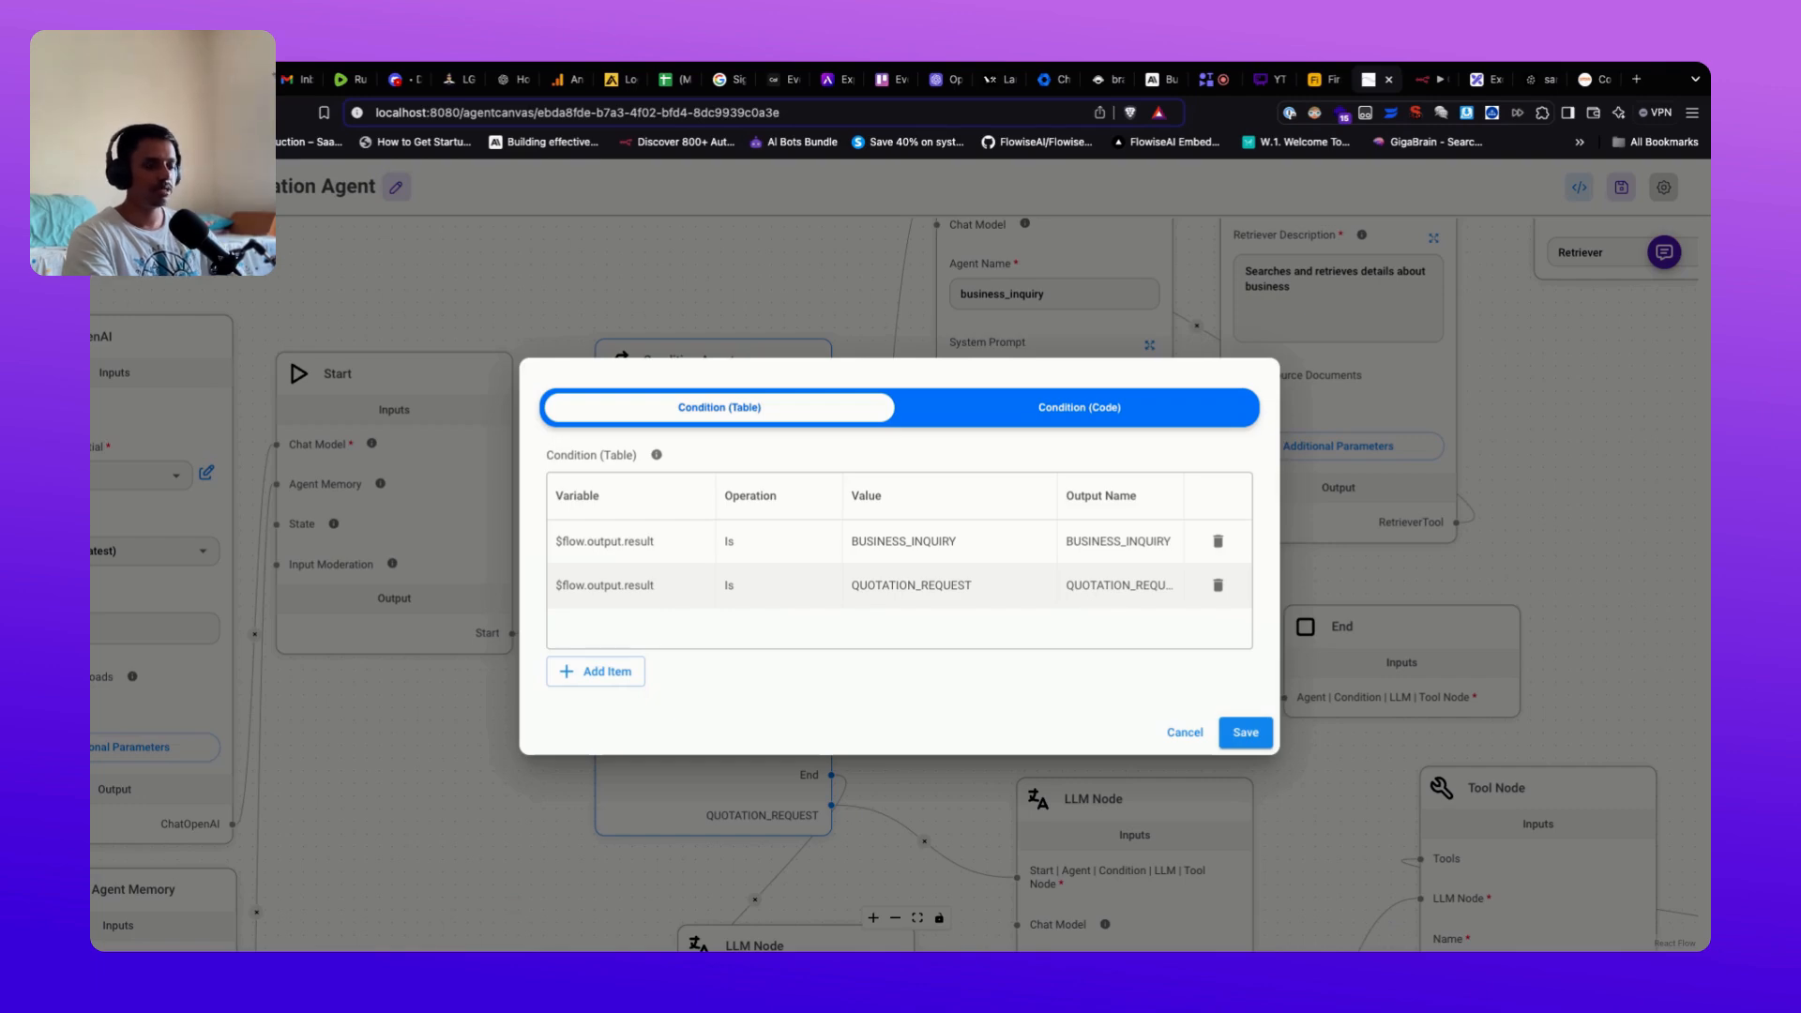
click(1185, 732)
drag(940, 764, 945, 668)
drag(867, 469, 763, 782)
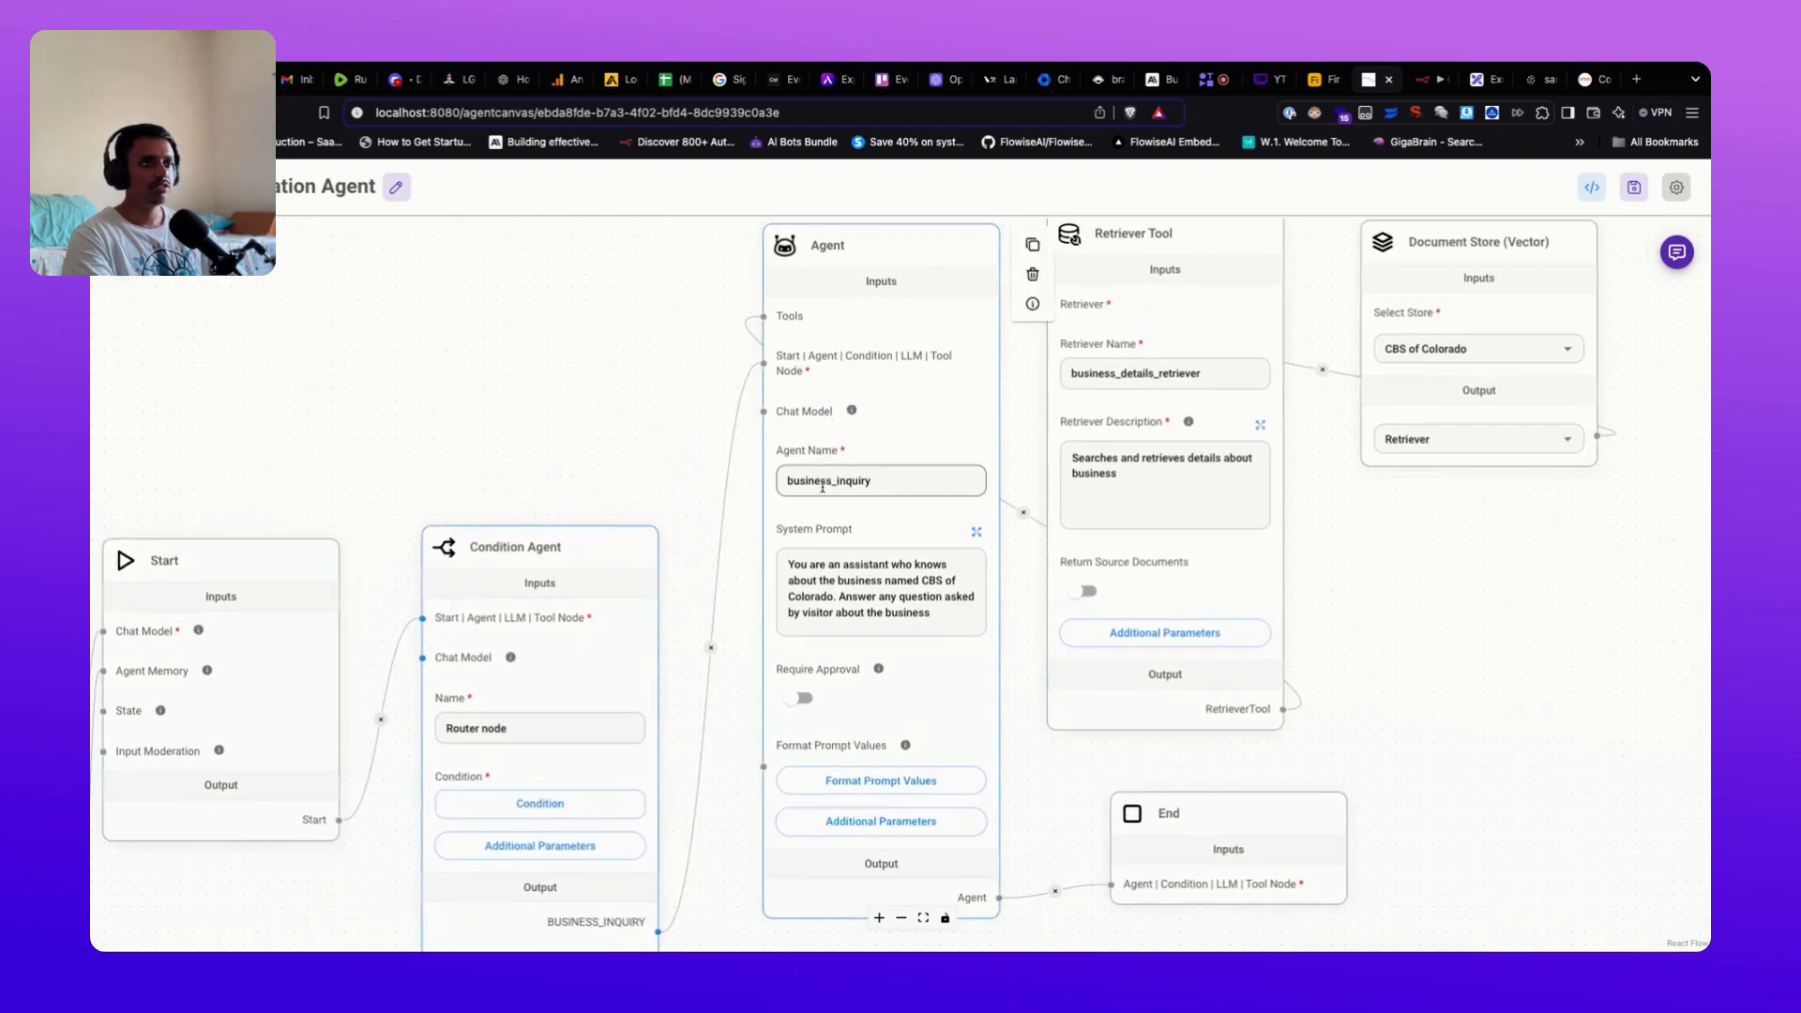
Step: Review the business_inquiry agent's system prompt and extra settings, then bring its Retriever Tool into view
click(977, 532)
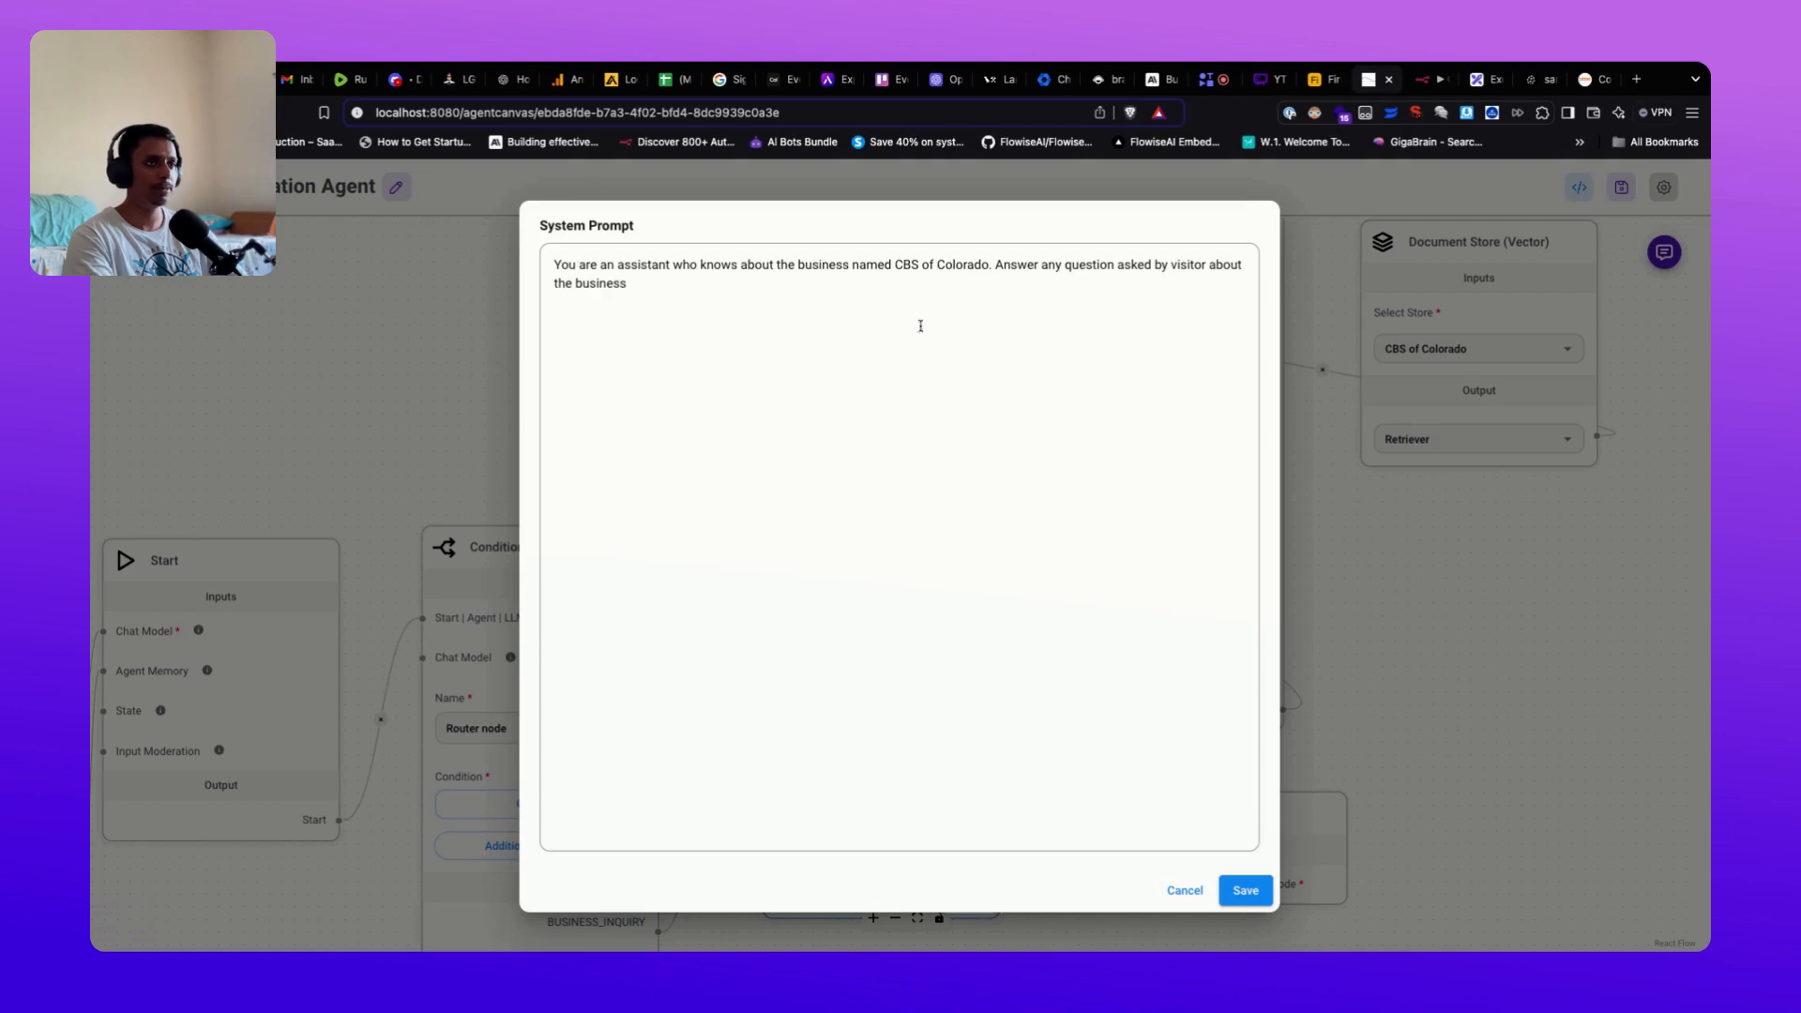
click(1244, 890)
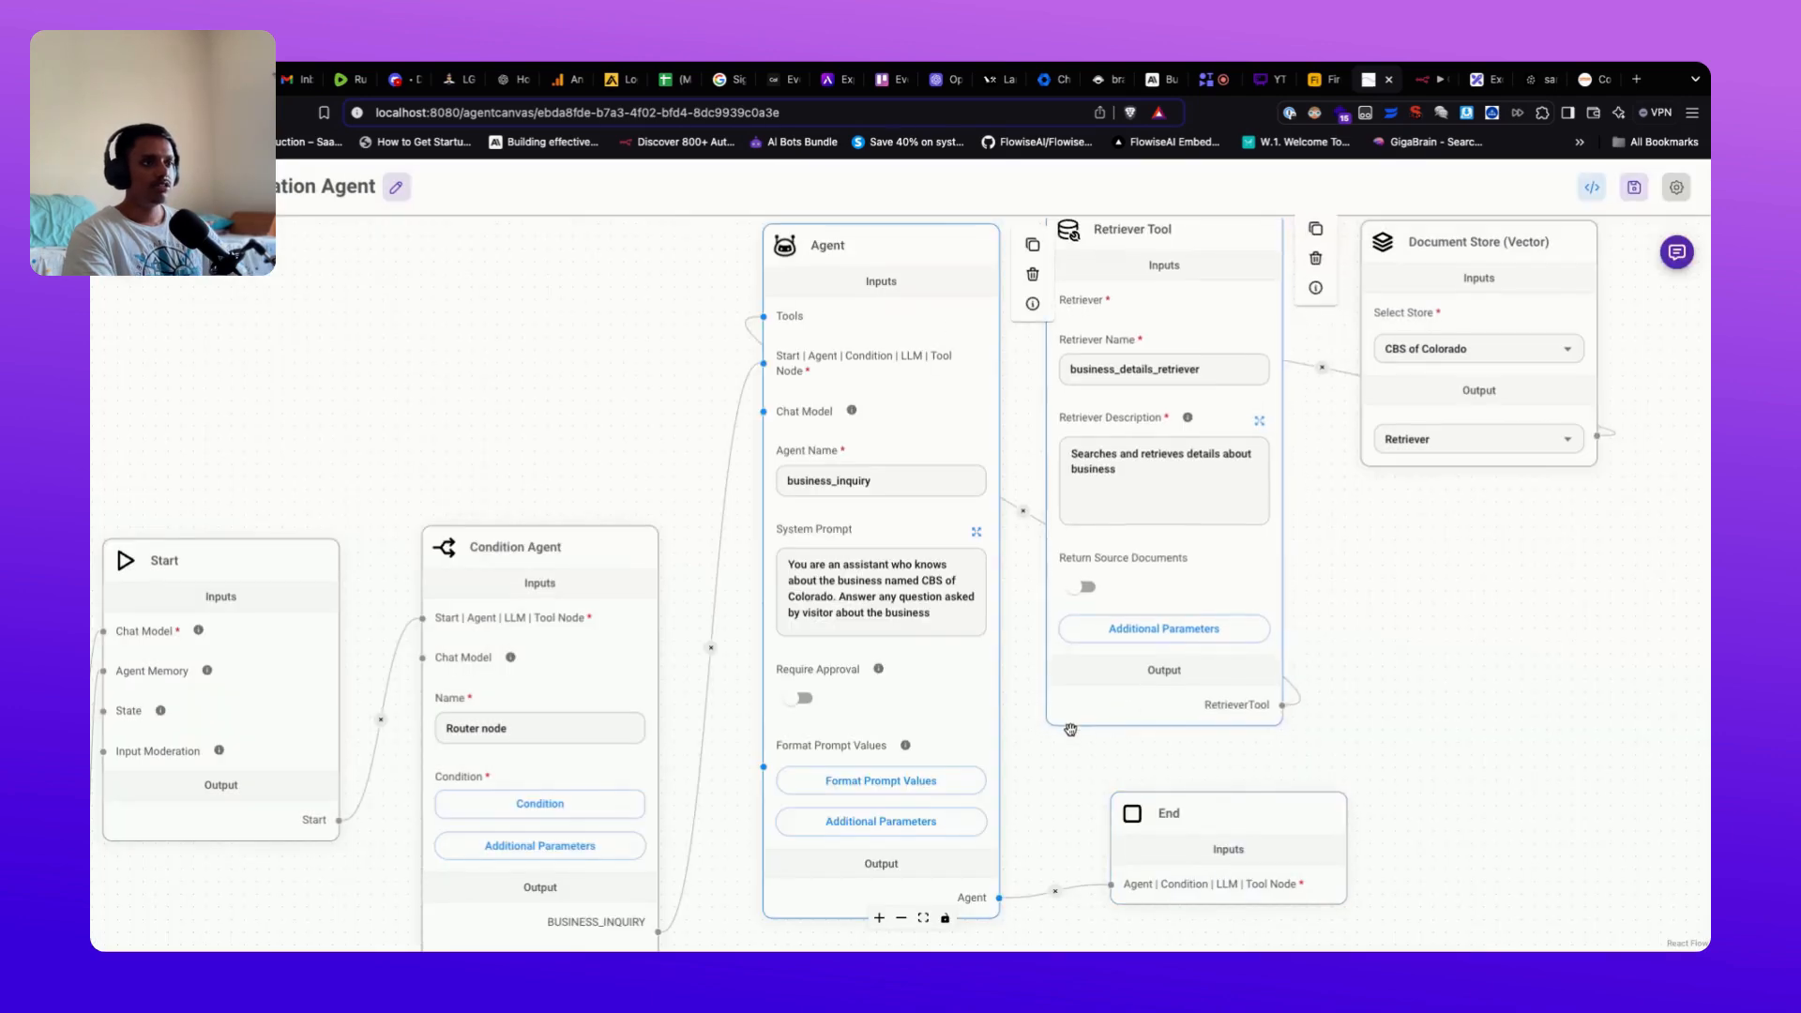
drag(1064, 788, 1058, 618)
click(892, 663)
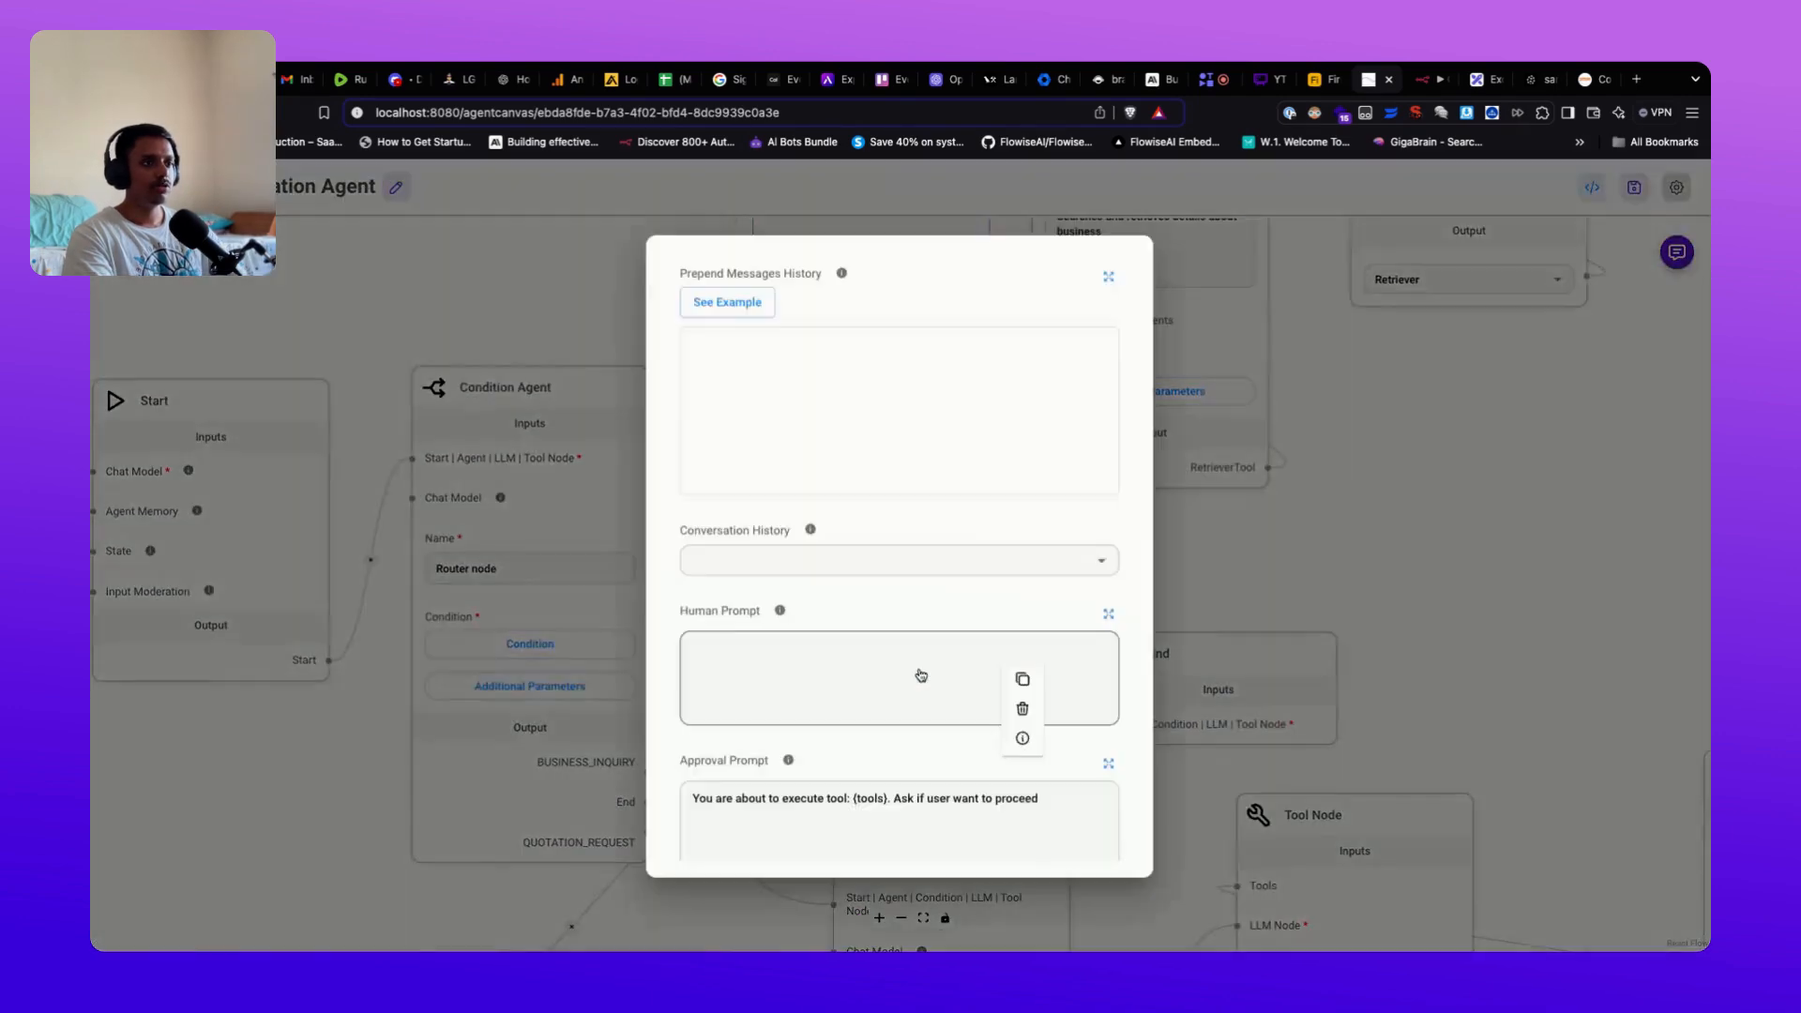
scroll(915, 660, down, 3)
scroll(915, 659, down, 5)
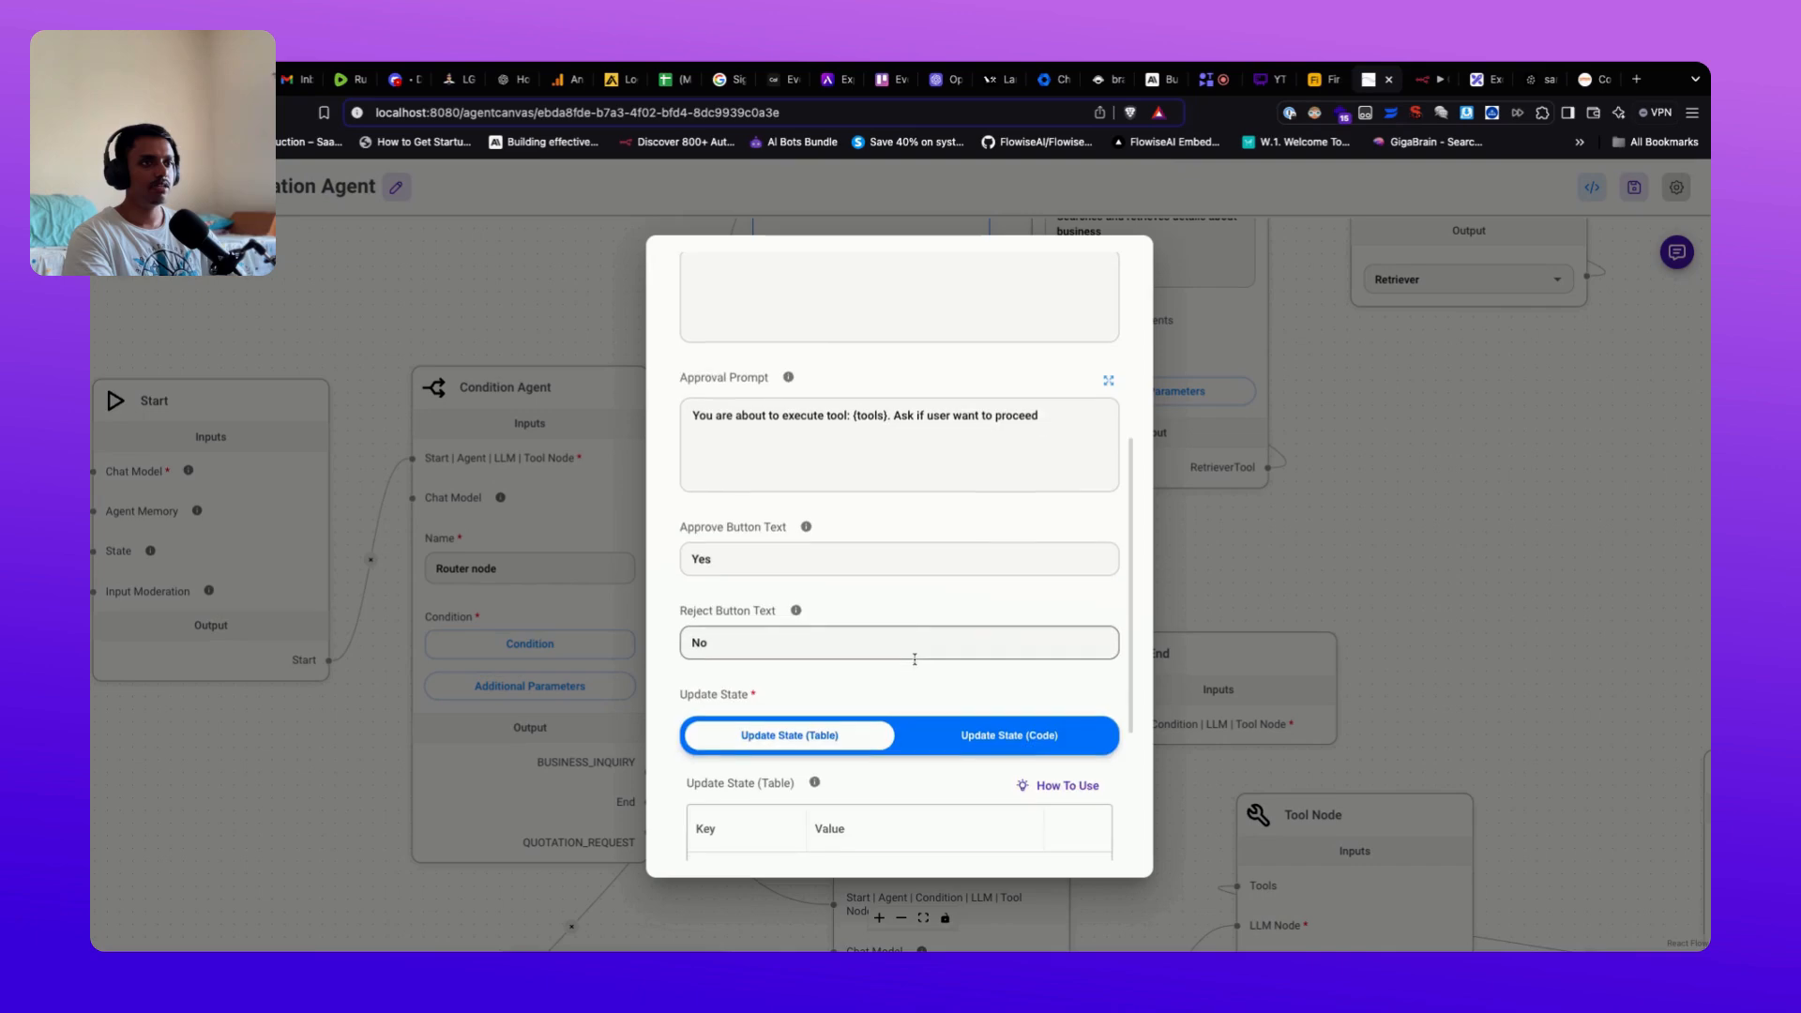
key(Escape)
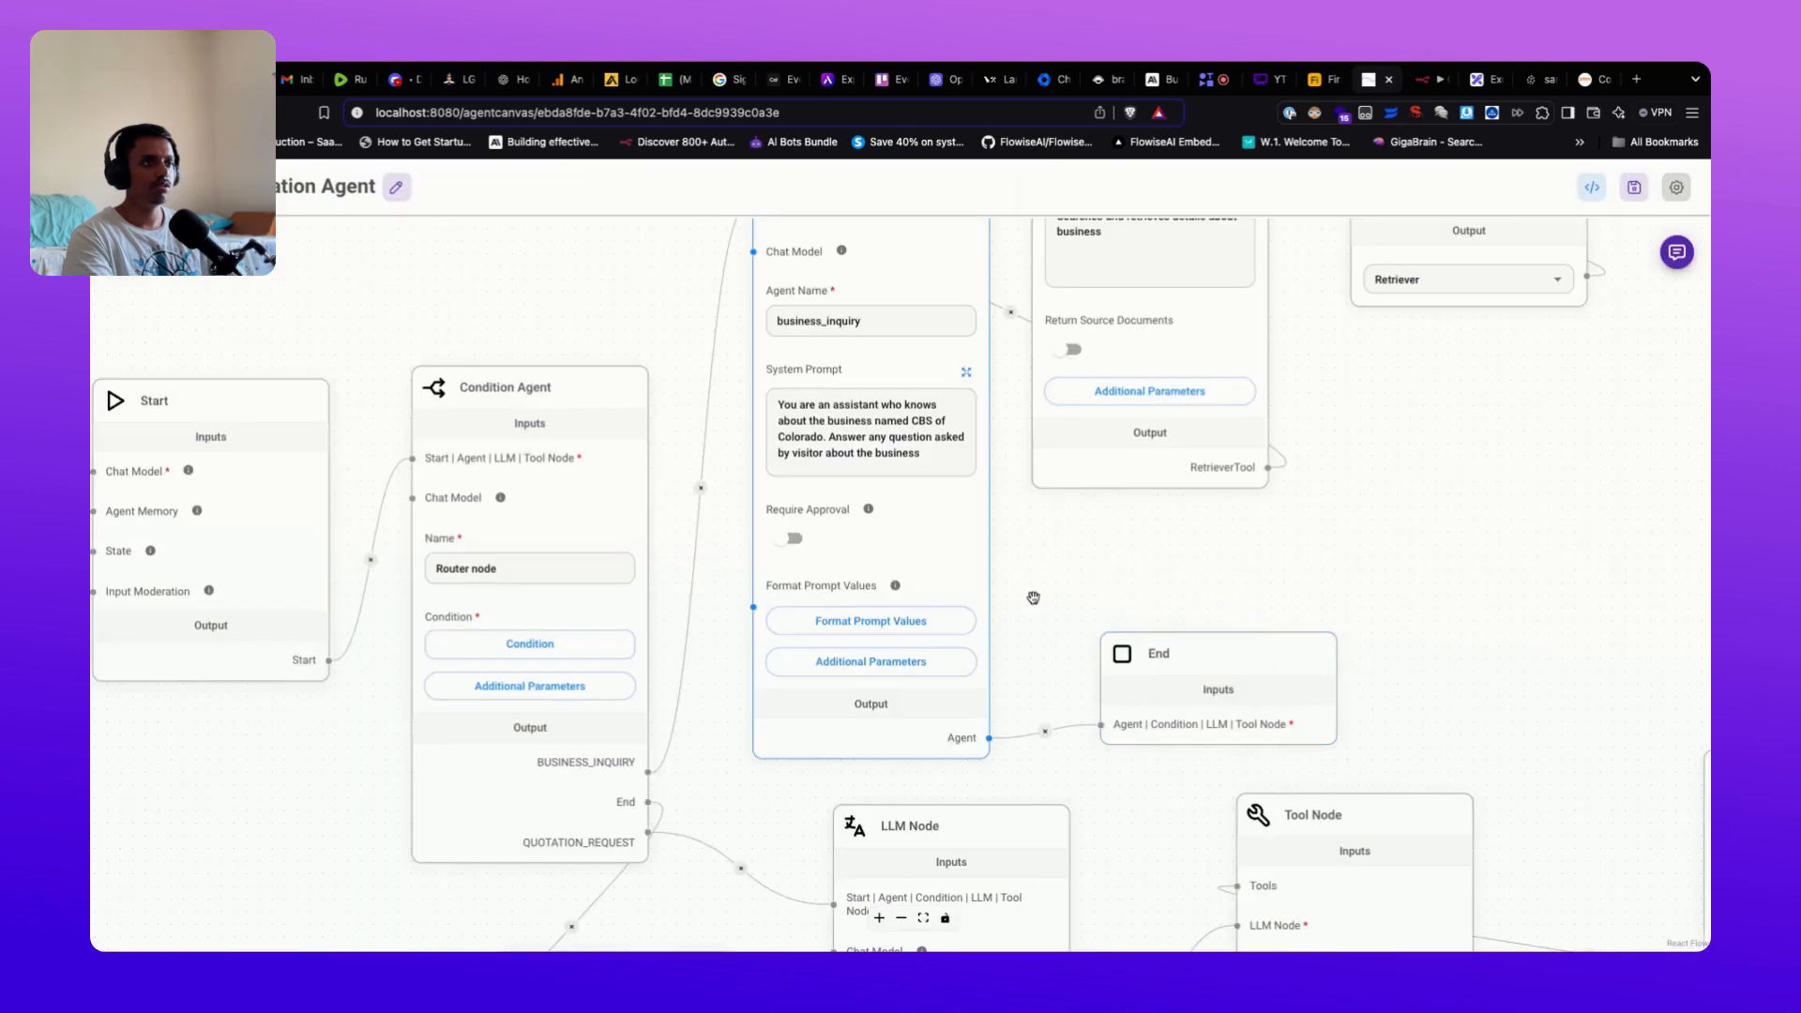
scroll(1099, 546, up, 5)
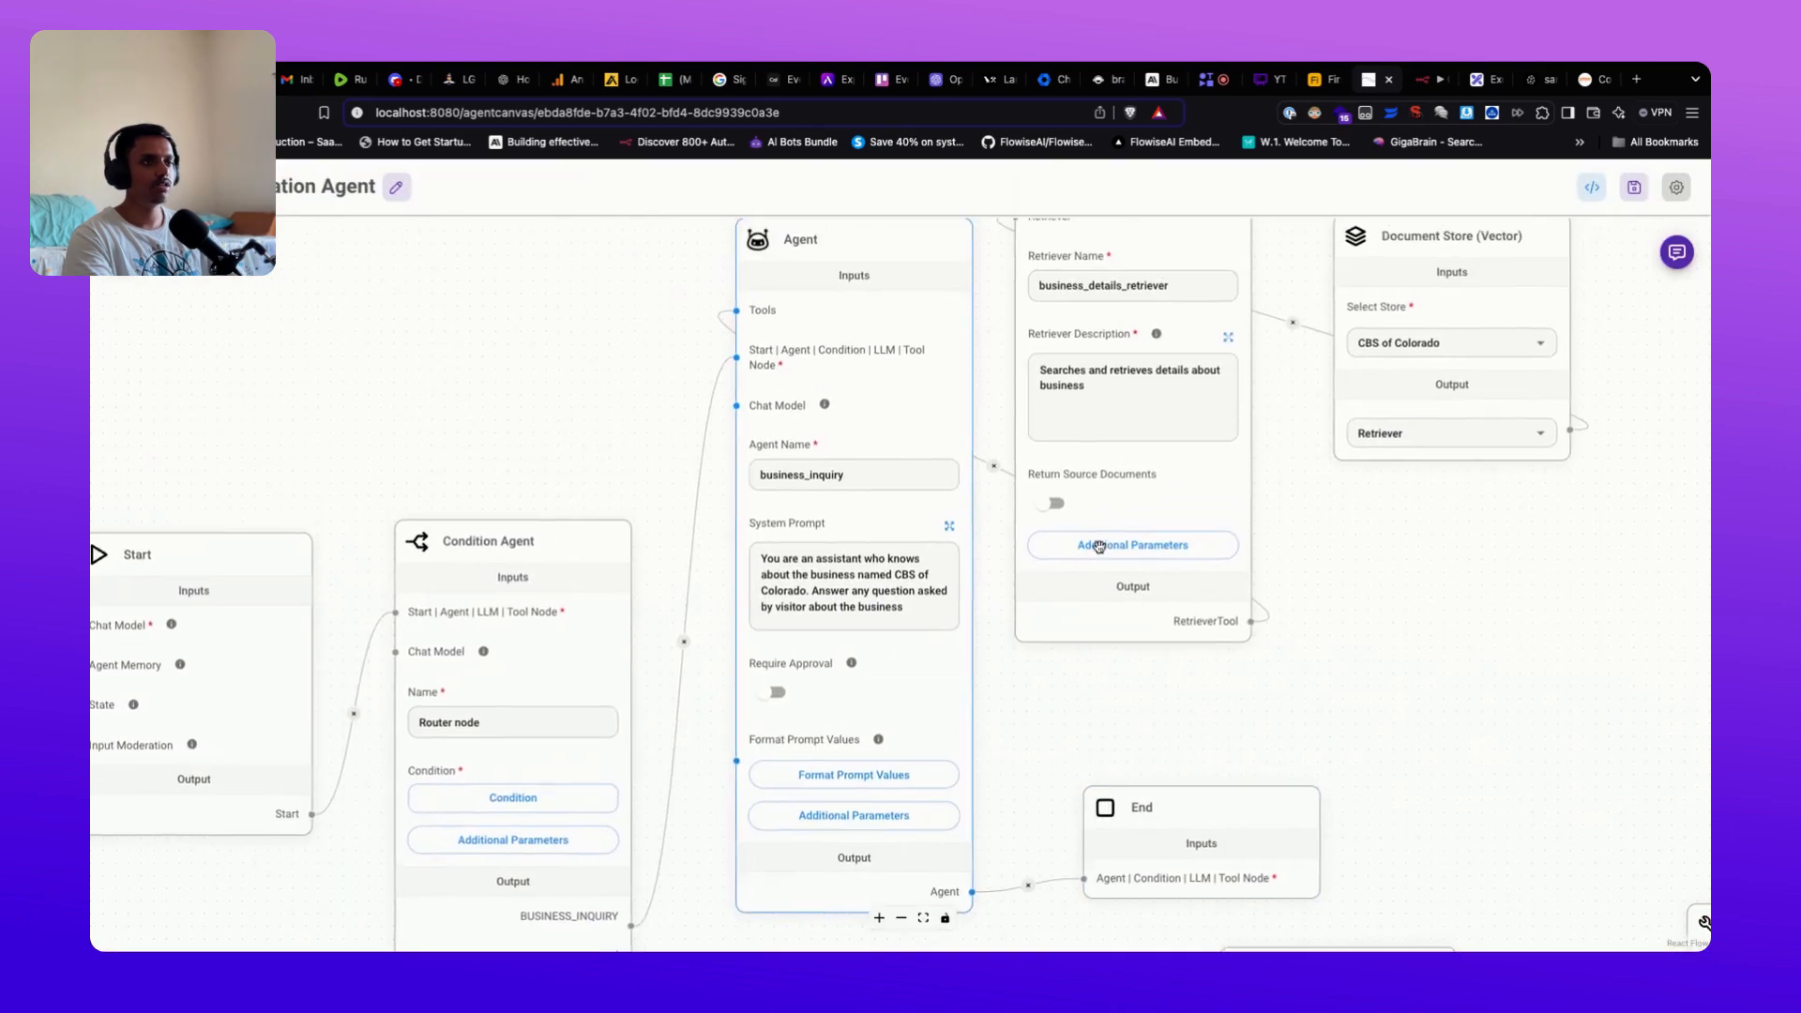
scroll(1099, 547, up, 2)
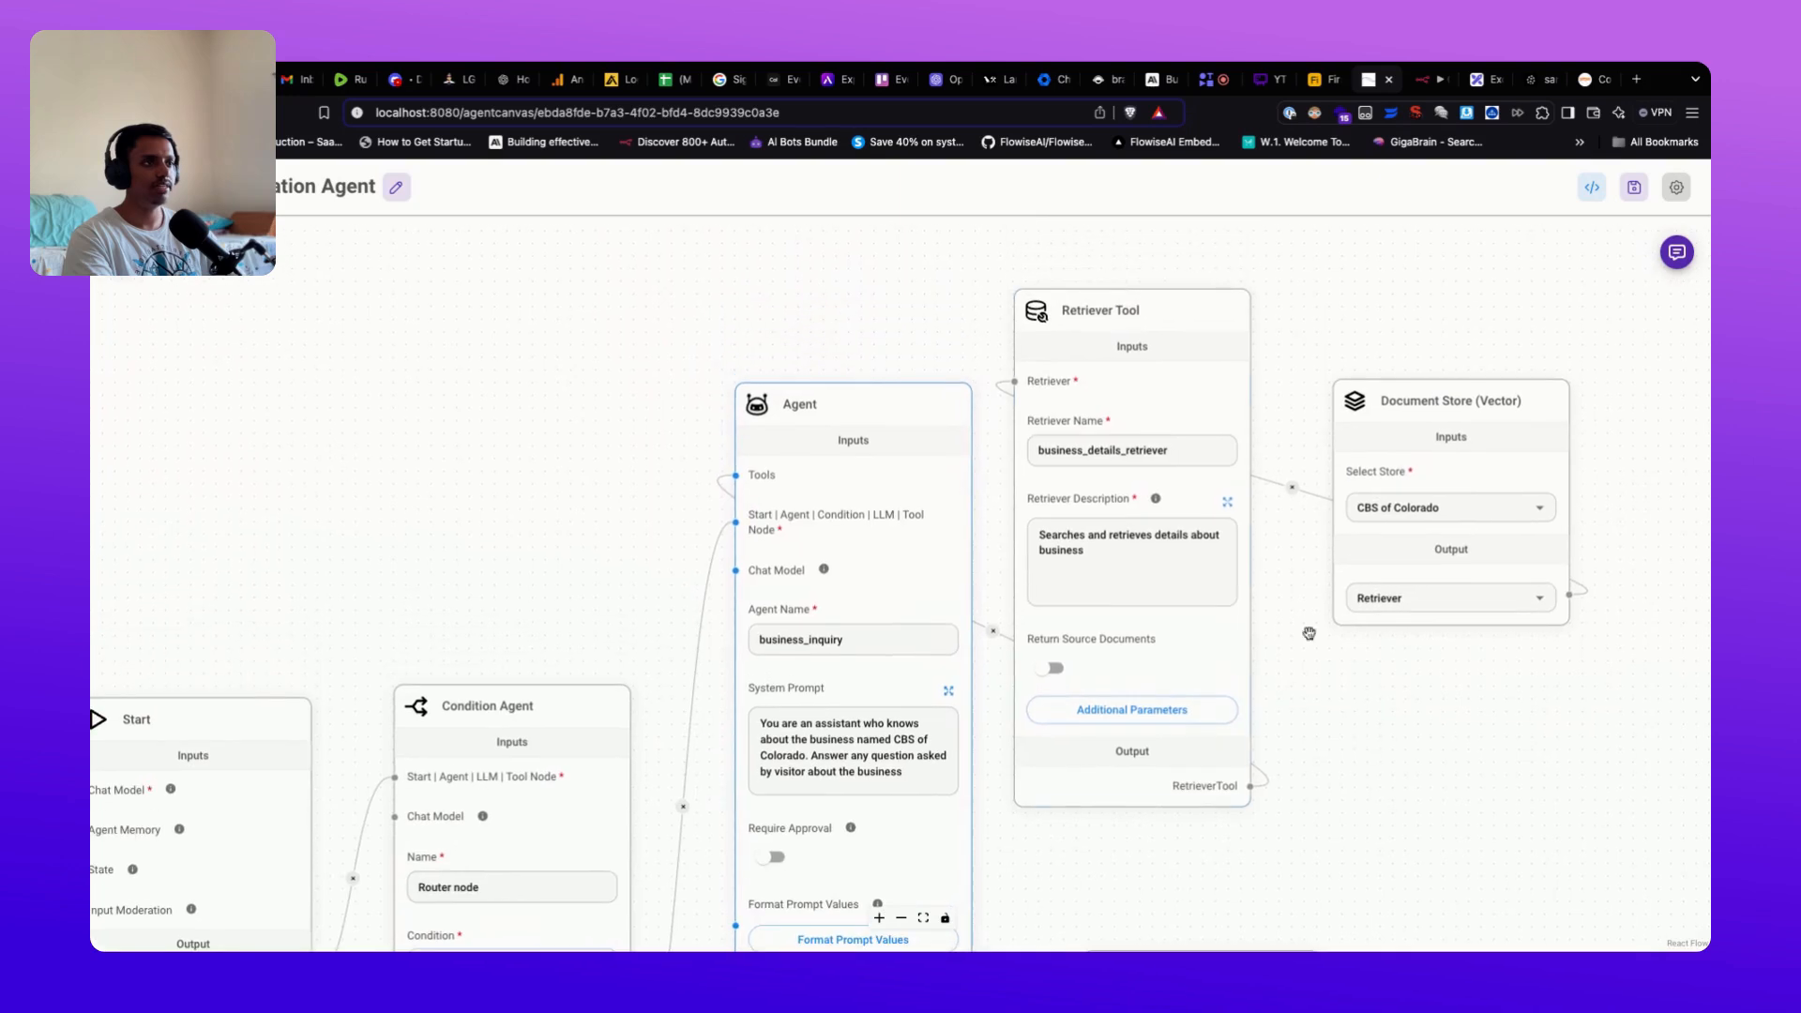
Step: Nudge the Retriever Tool node slightly down, then scroll to the quotation_request LLM Node
mouse_move(1184, 327)
drag(1184, 326, 1194, 377)
scroll(1313, 553, down, 3)
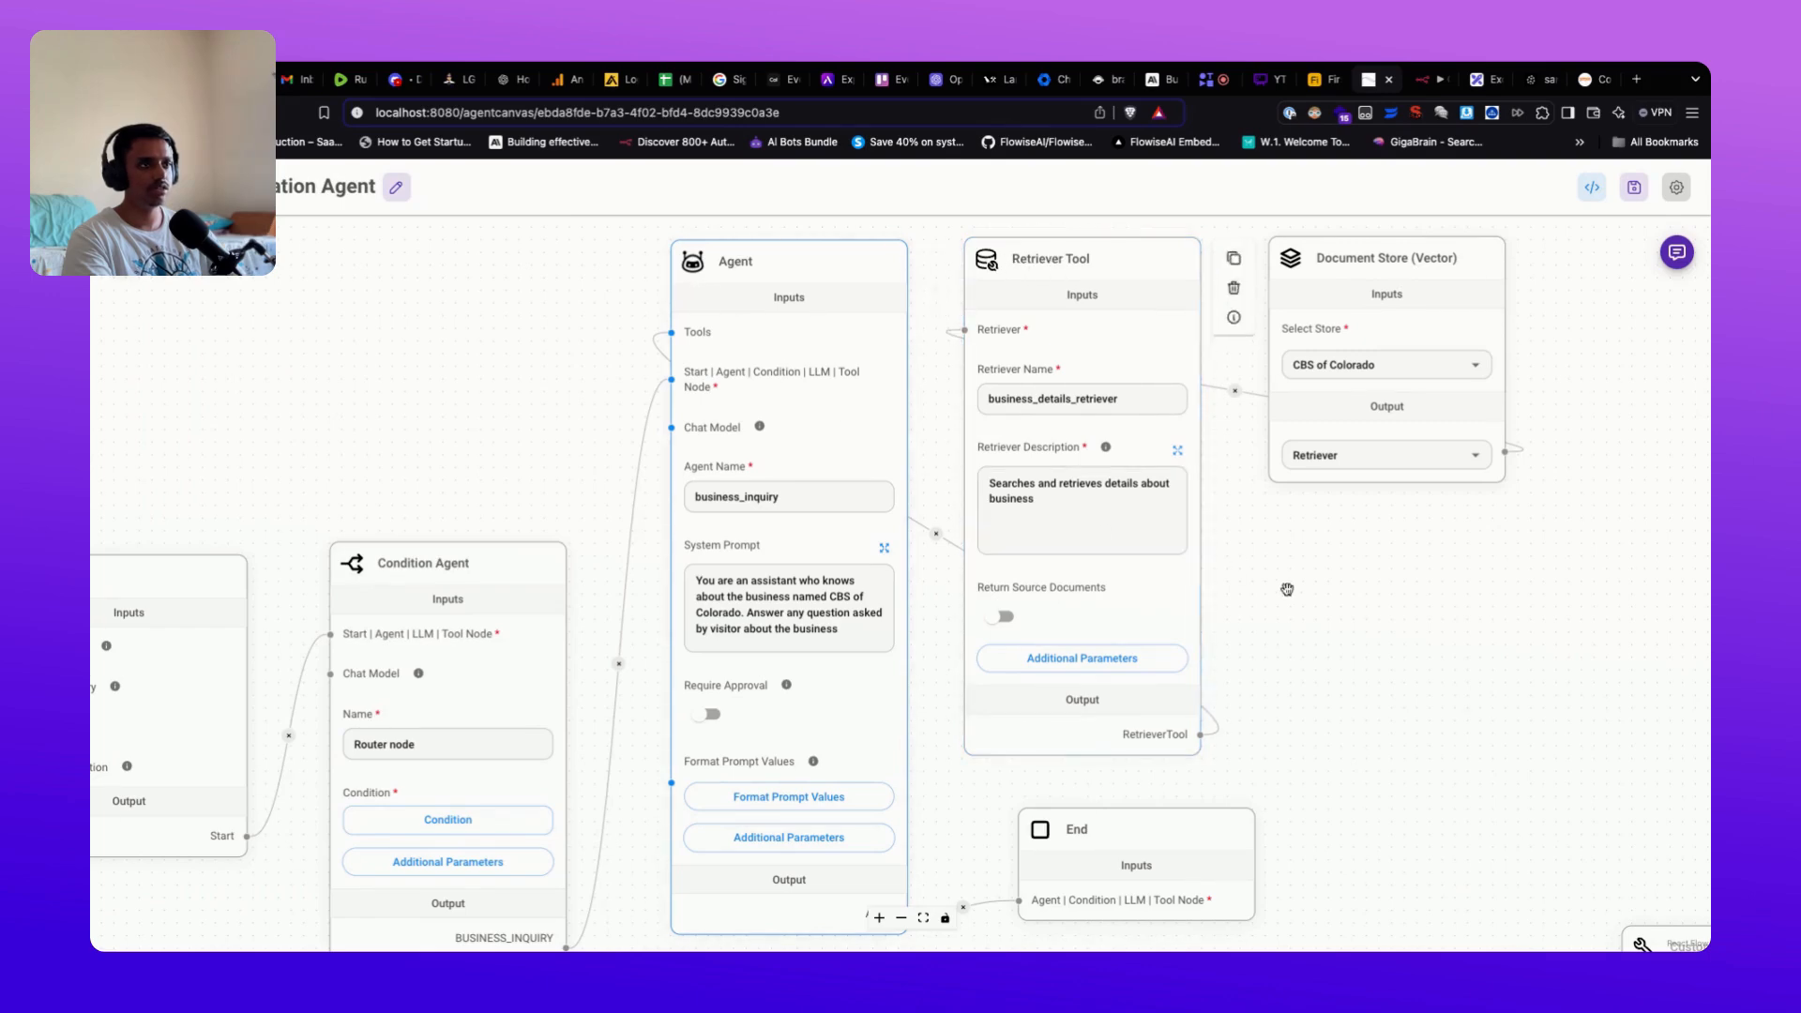
scroll(1323, 635, down, 5)
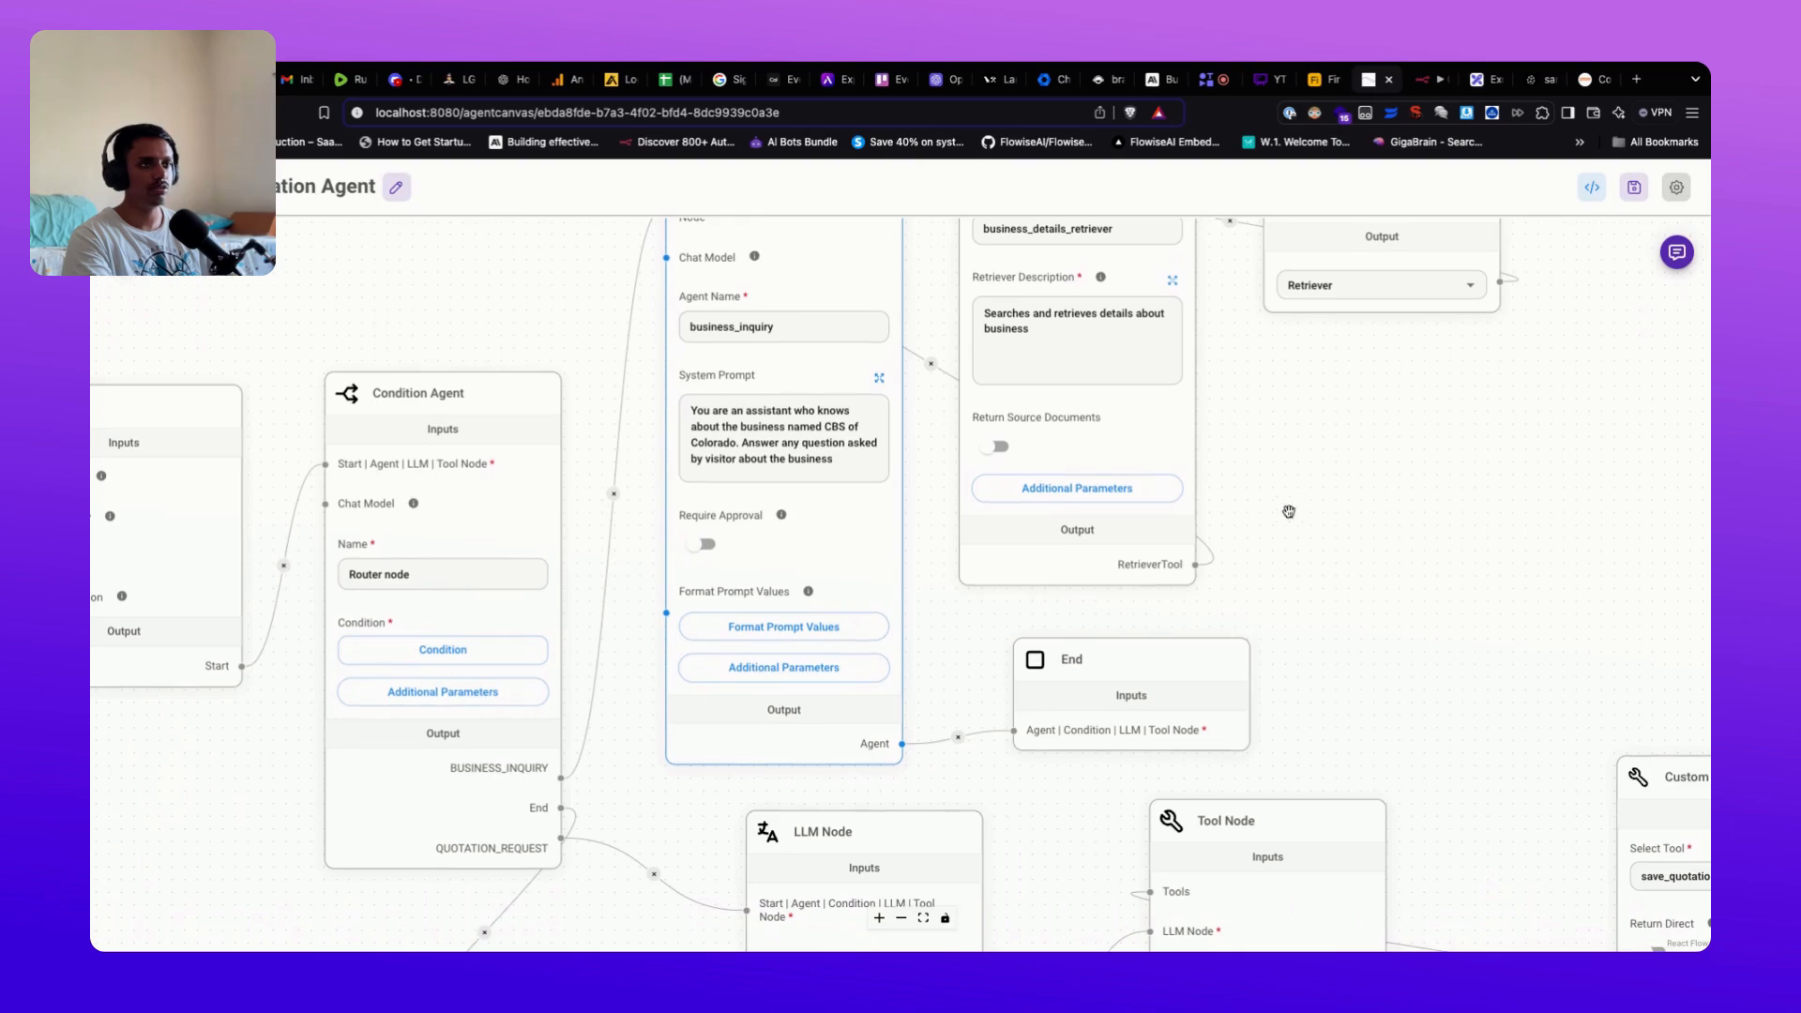
scroll(1380, 635, down, 2)
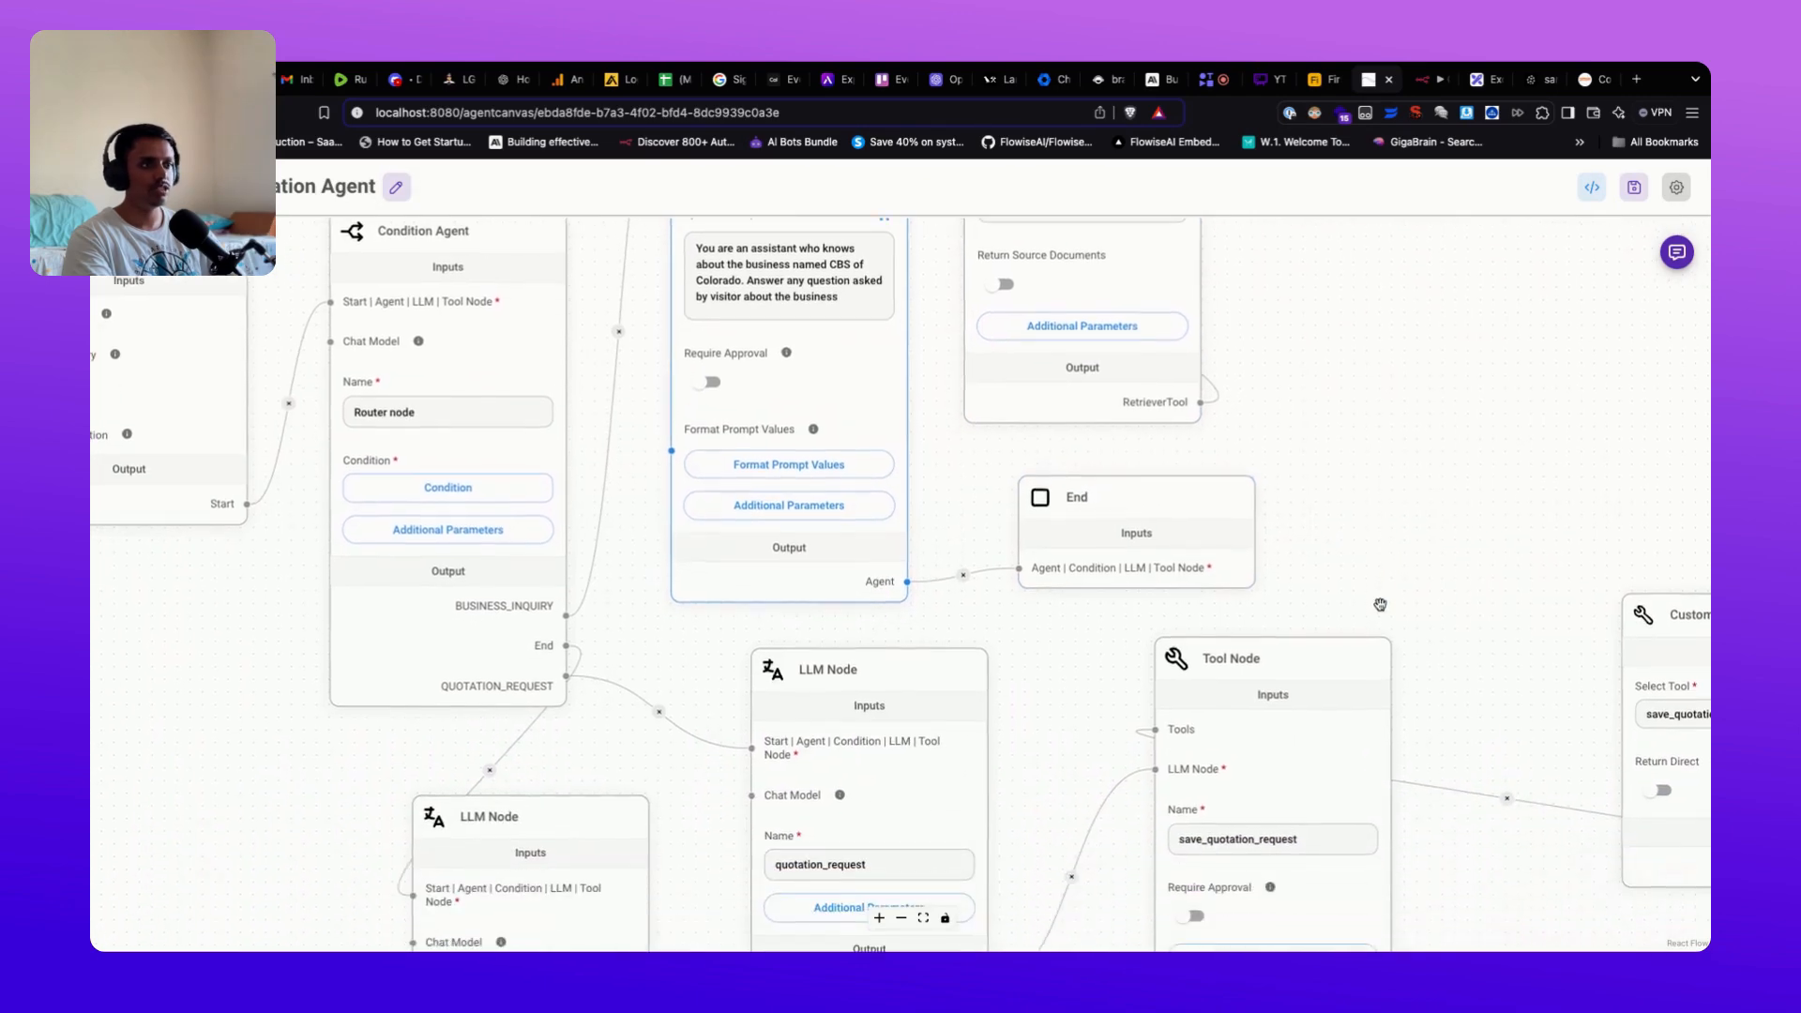
Step: Pan to the Custom Tool node and move it slightly left toward the save_quotation_request Tool Node
scroll(1381, 605, down, 3)
scroll(1374, 548, down, 7)
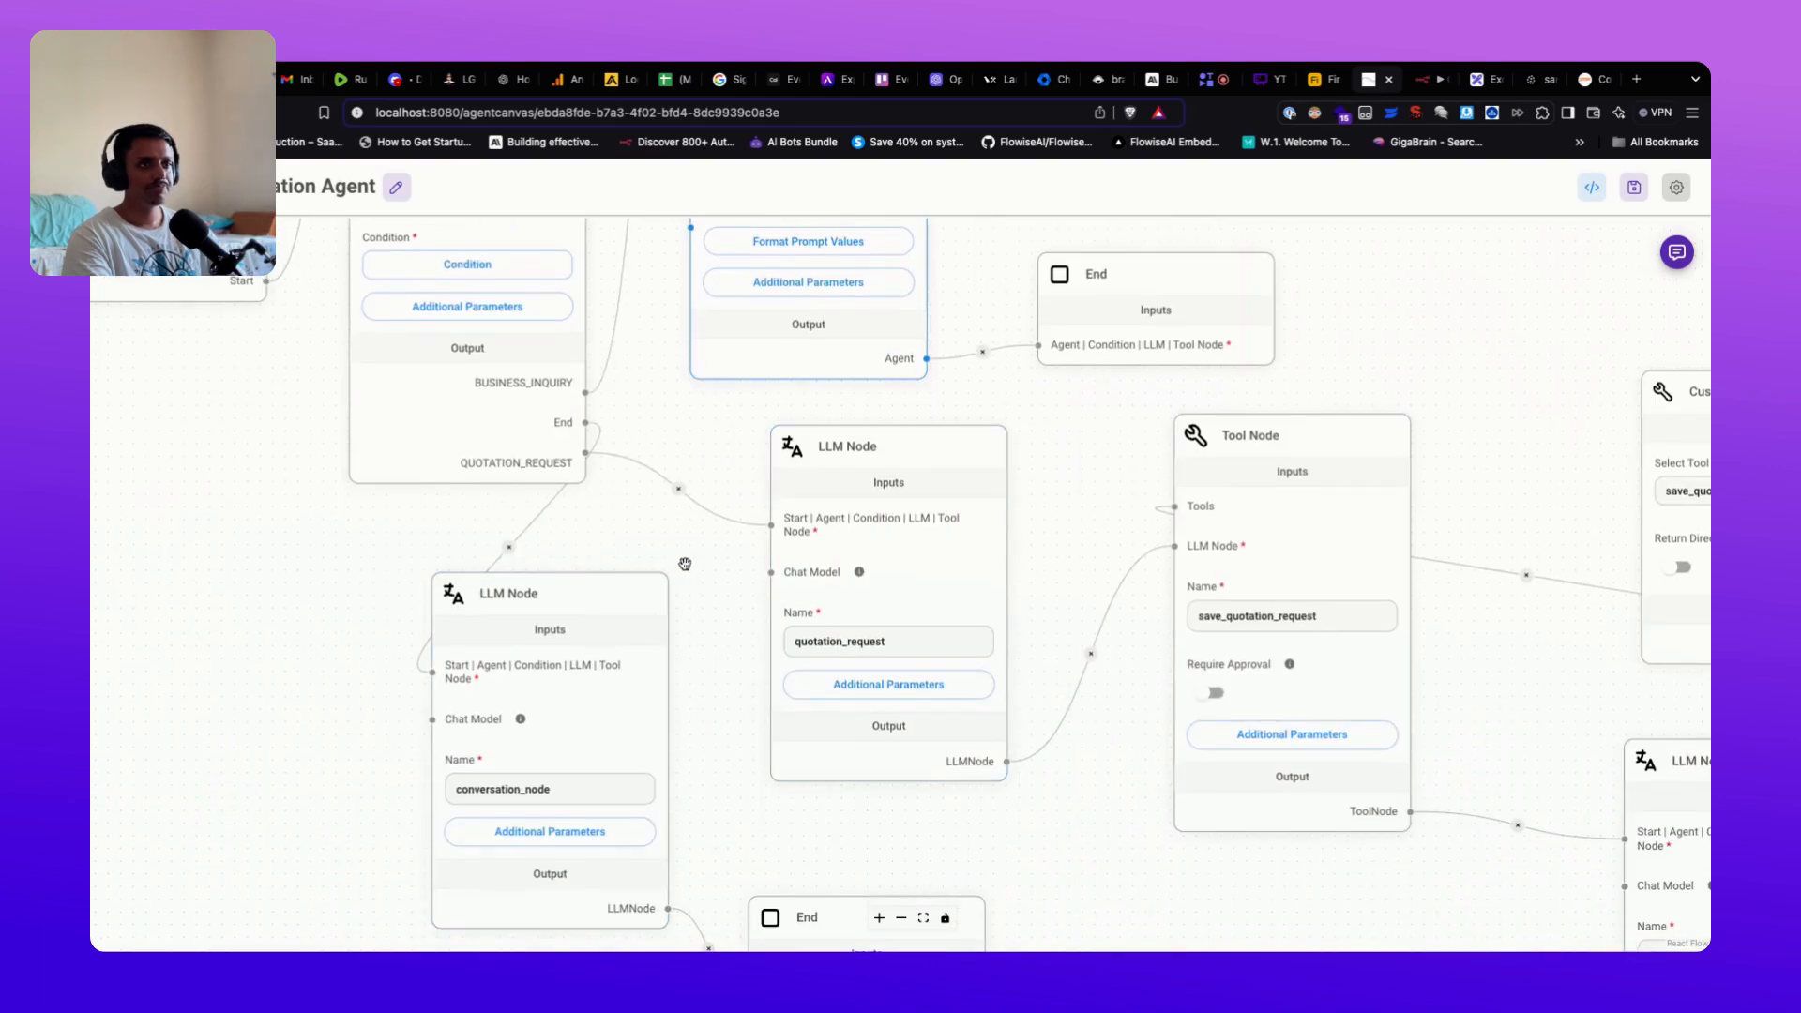
scroll(724, 655, down, 1)
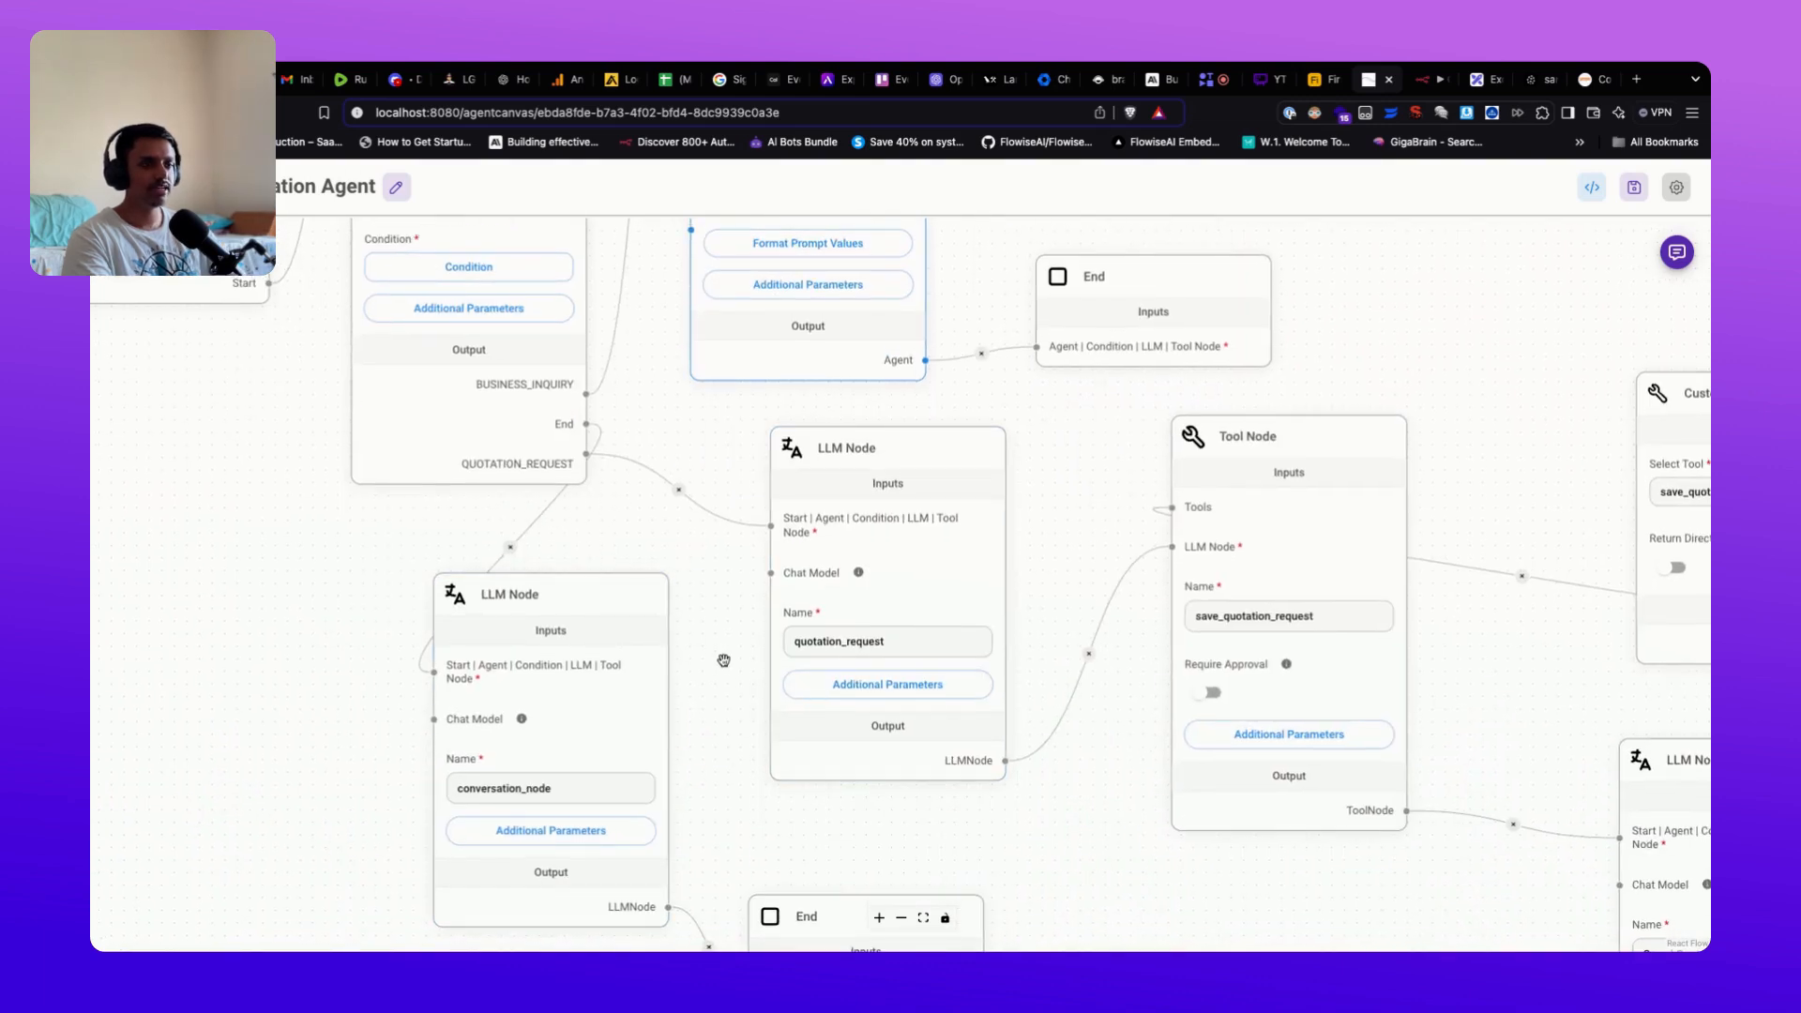
mouse_move(856, 454)
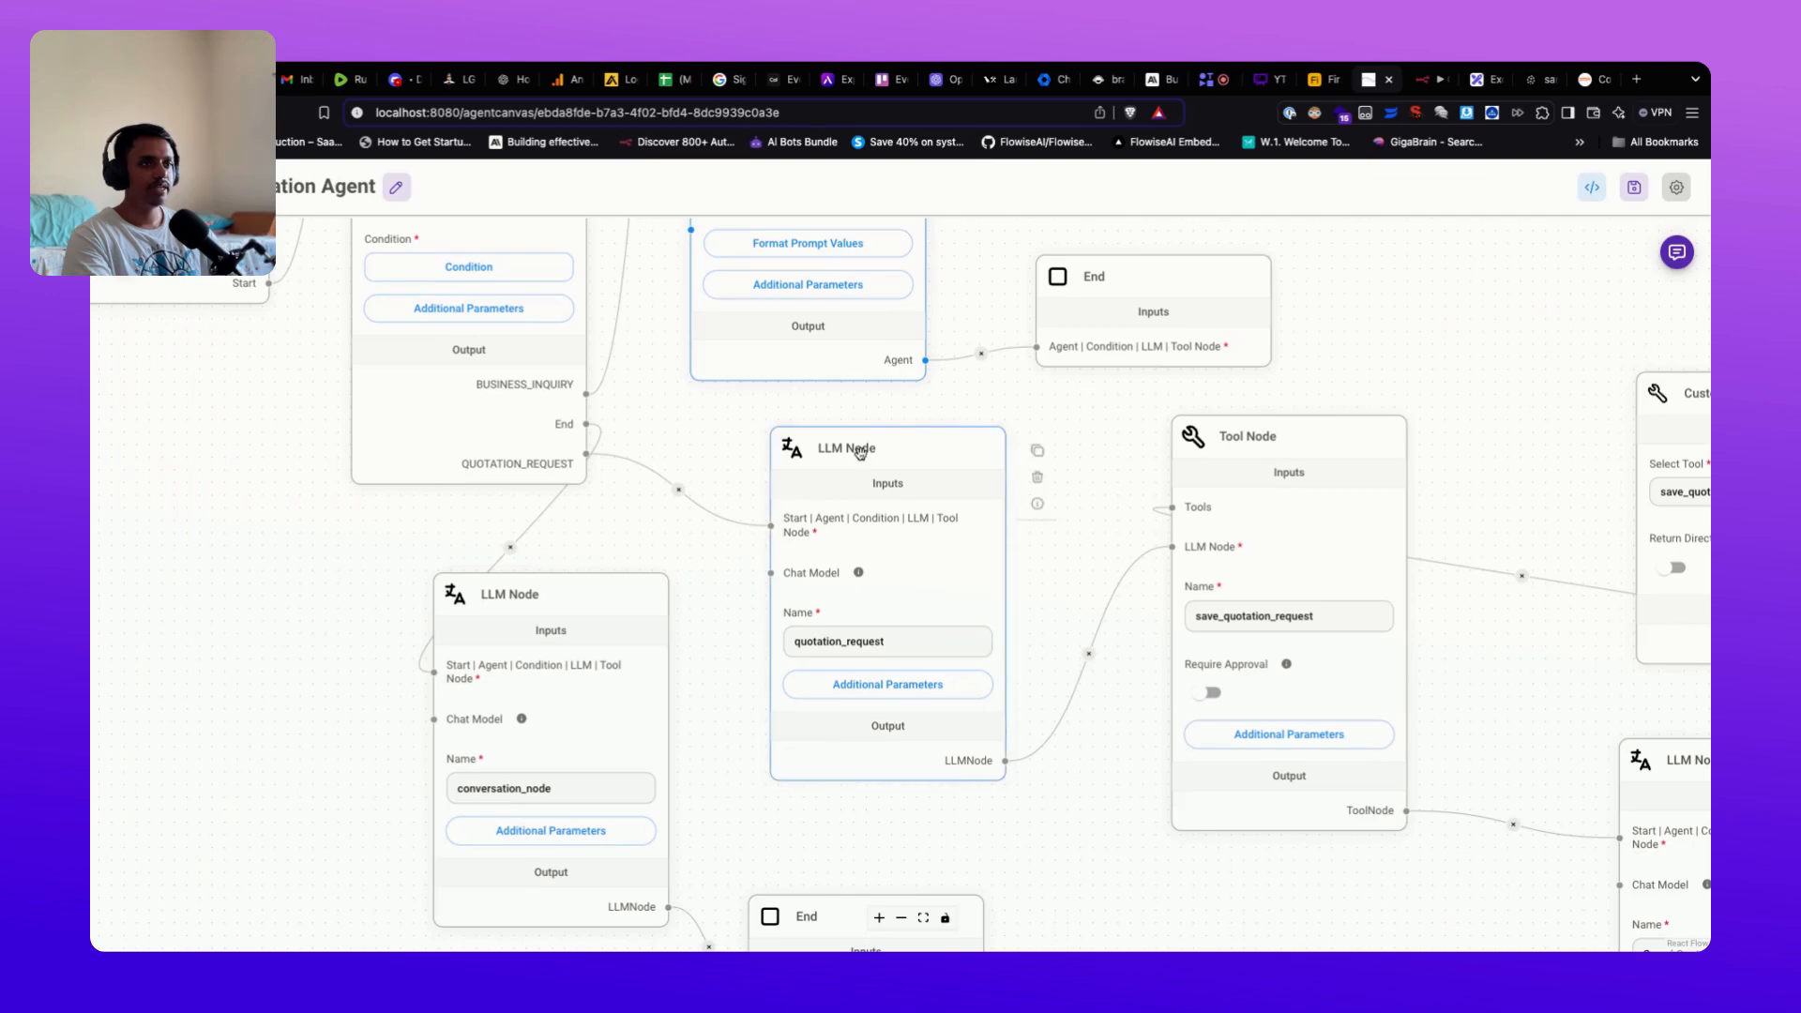
drag(1106, 799, 802, 803)
mouse_move(952, 470)
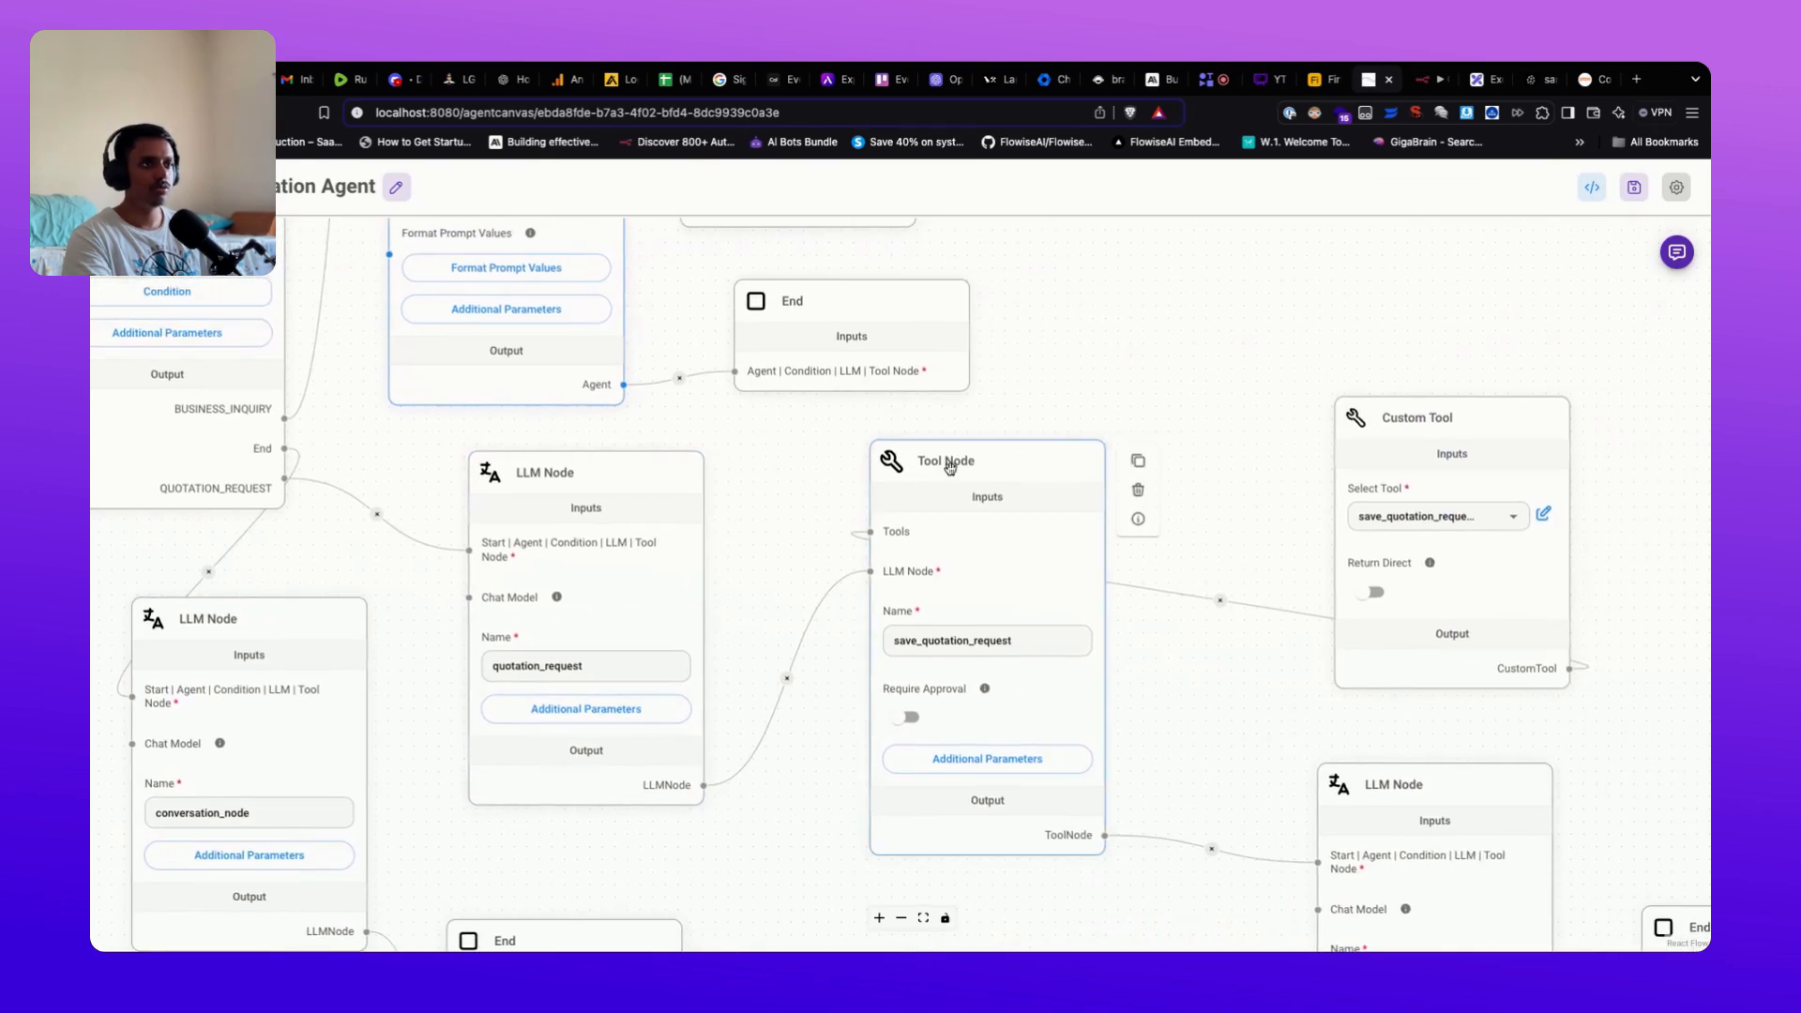
drag(1487, 419, 1458, 423)
scroll(1190, 490, left, 2)
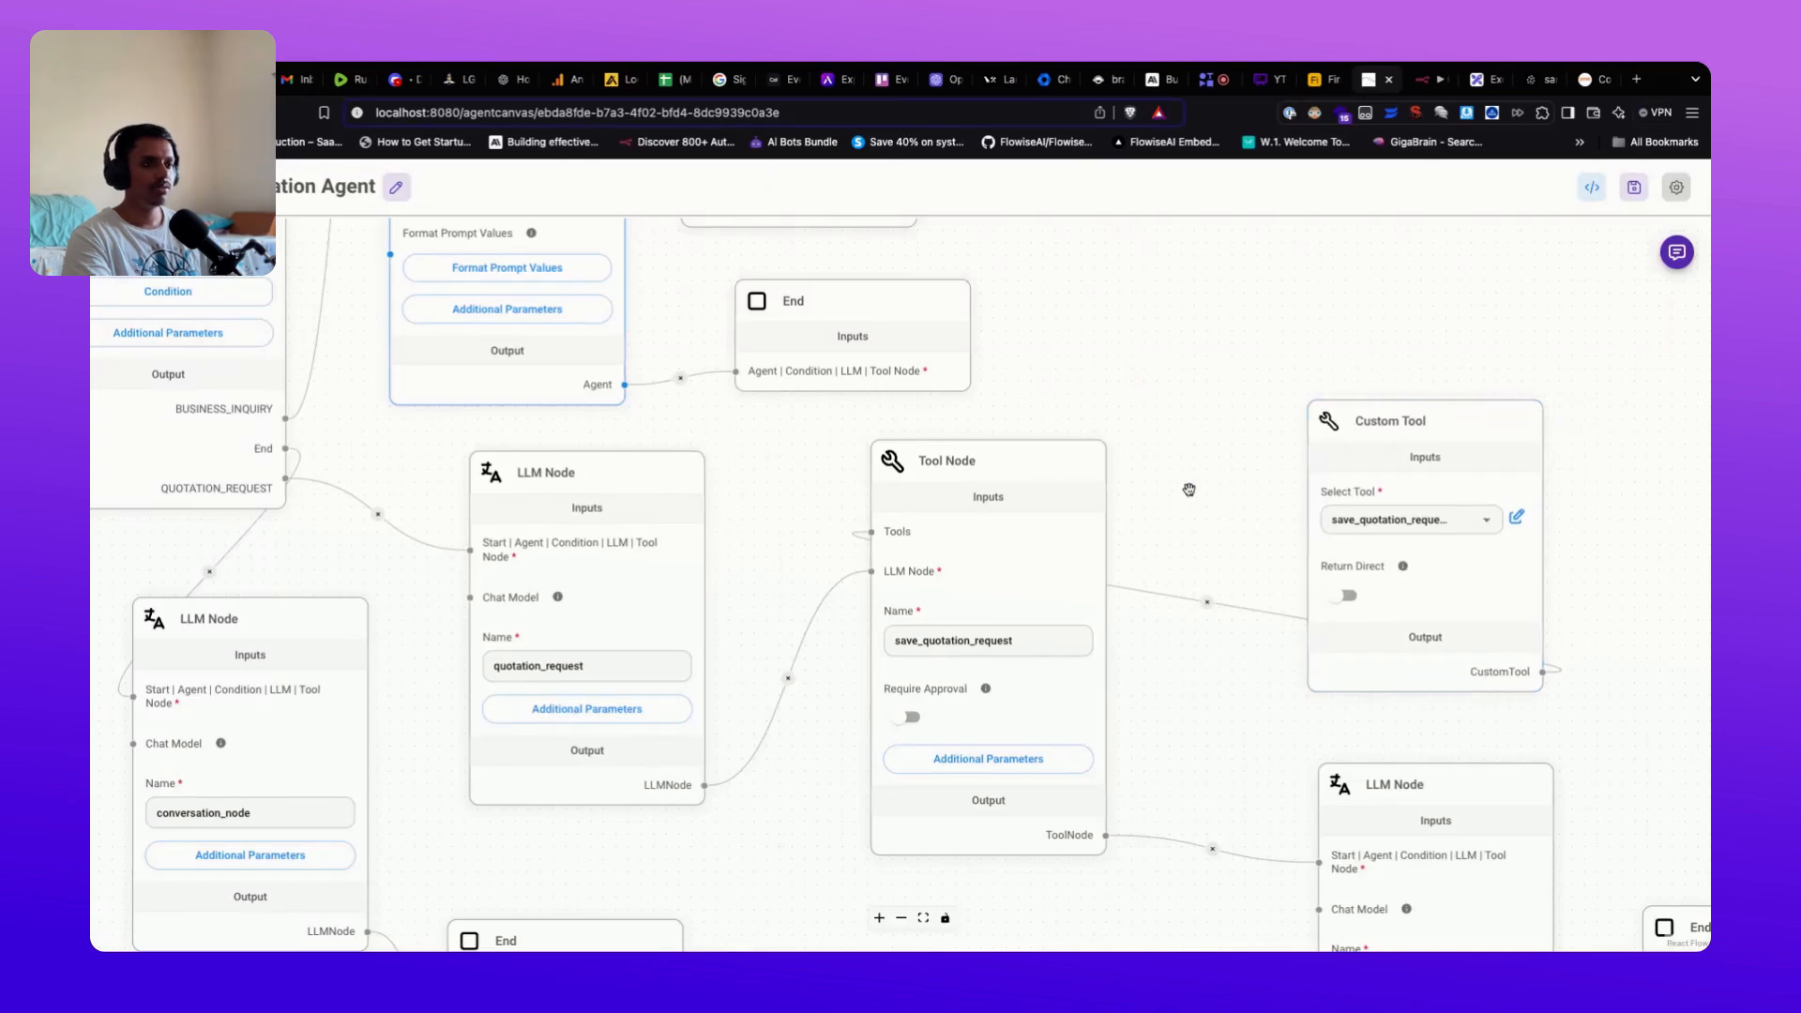
scroll(957, 528, down, 1)
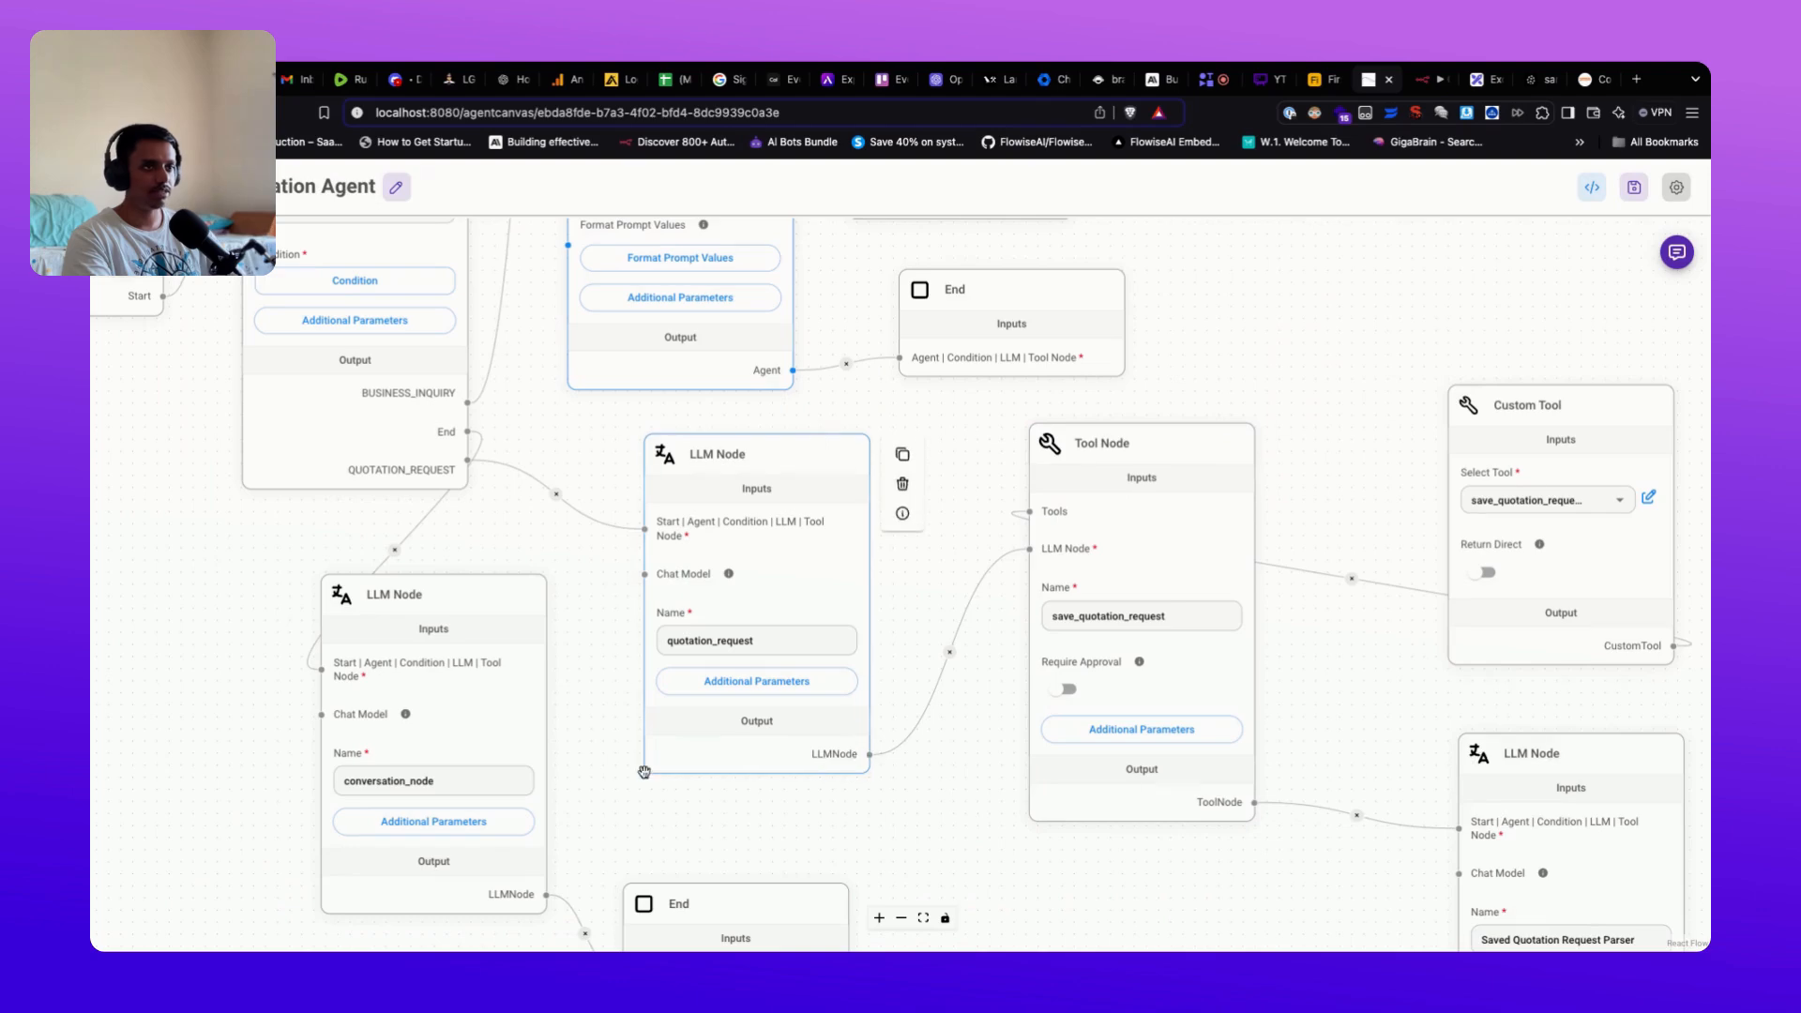
scroll(976, 459, up, 2)
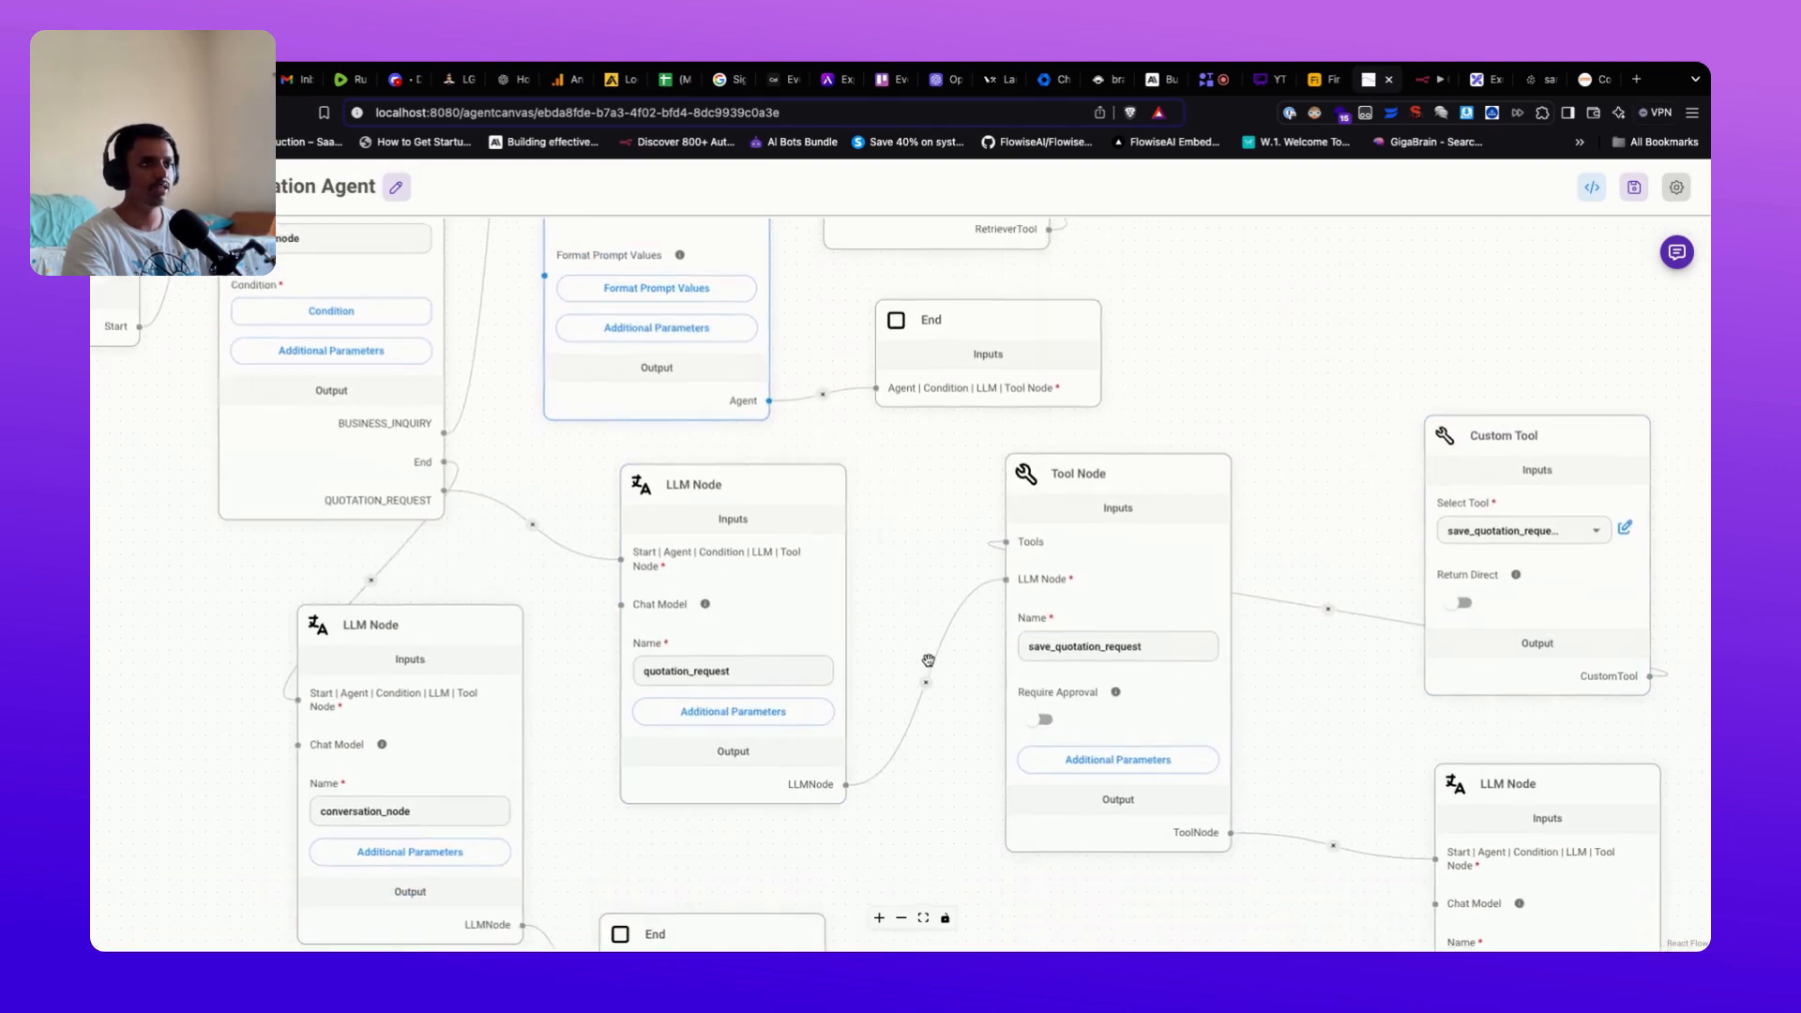
scroll(931, 668, down, 2)
scroll(929, 571, down, 1)
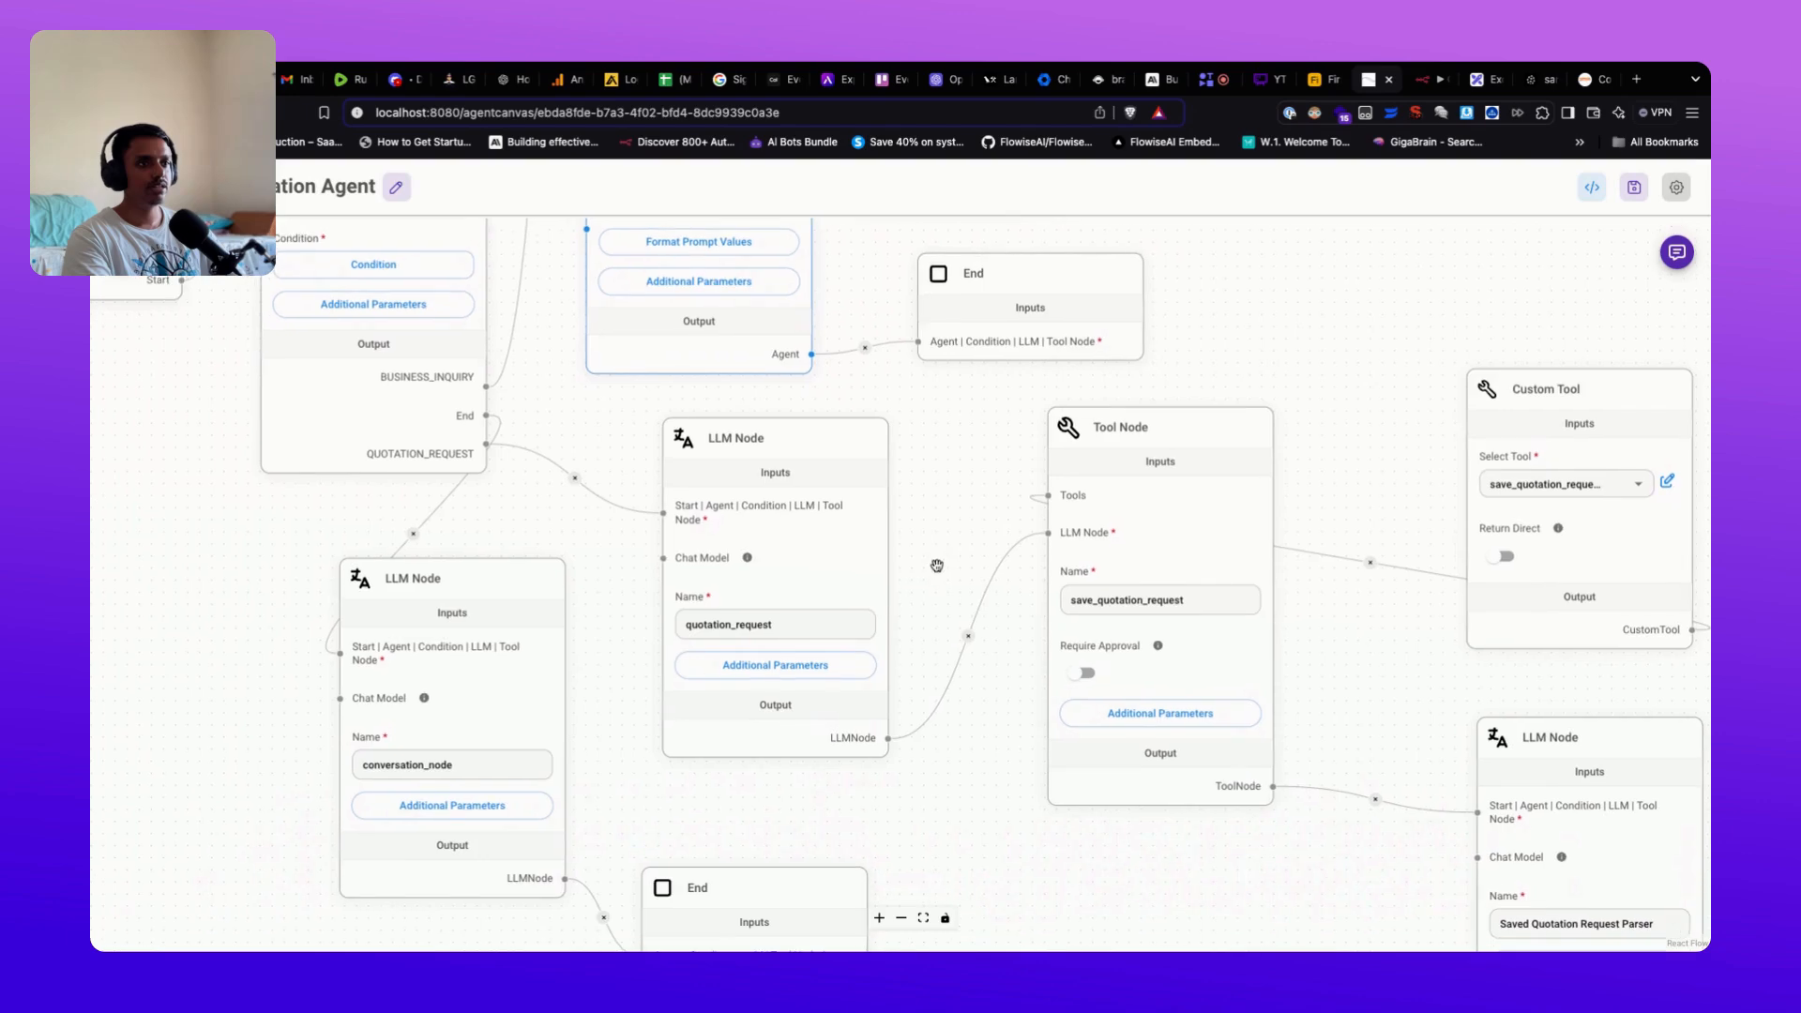
scroll(926, 575, up, 2)
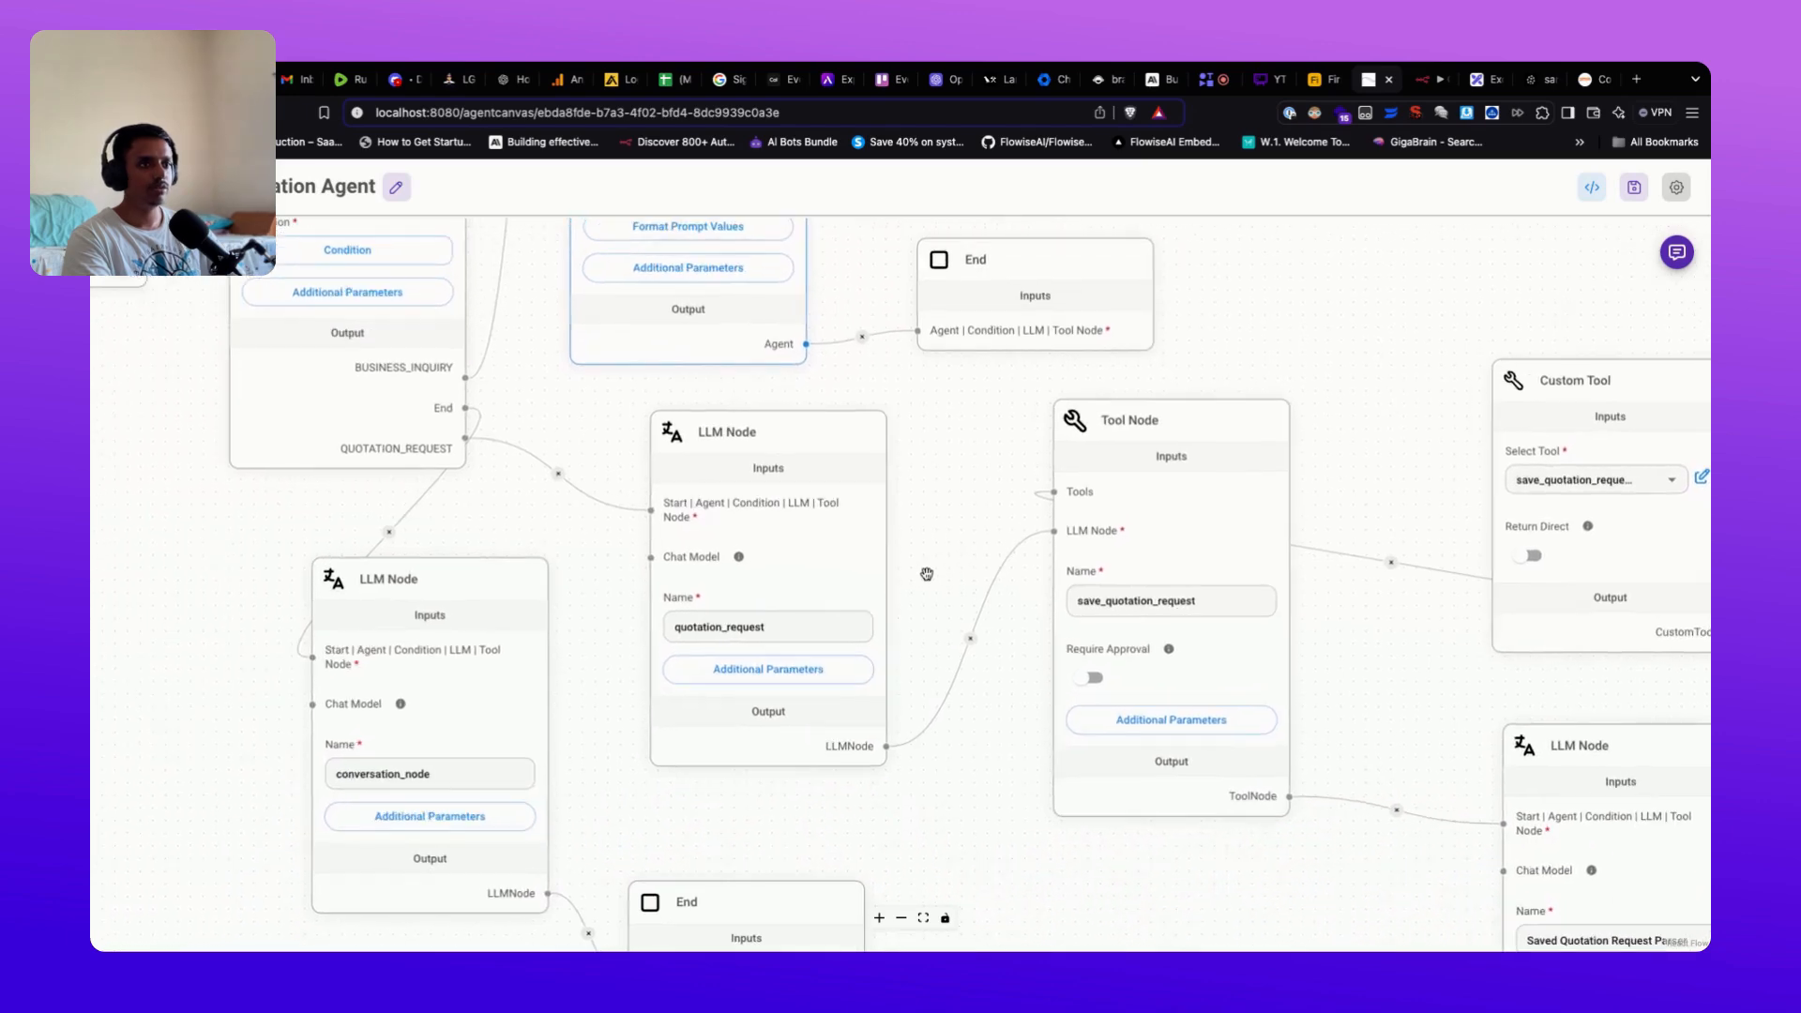
click(788, 685)
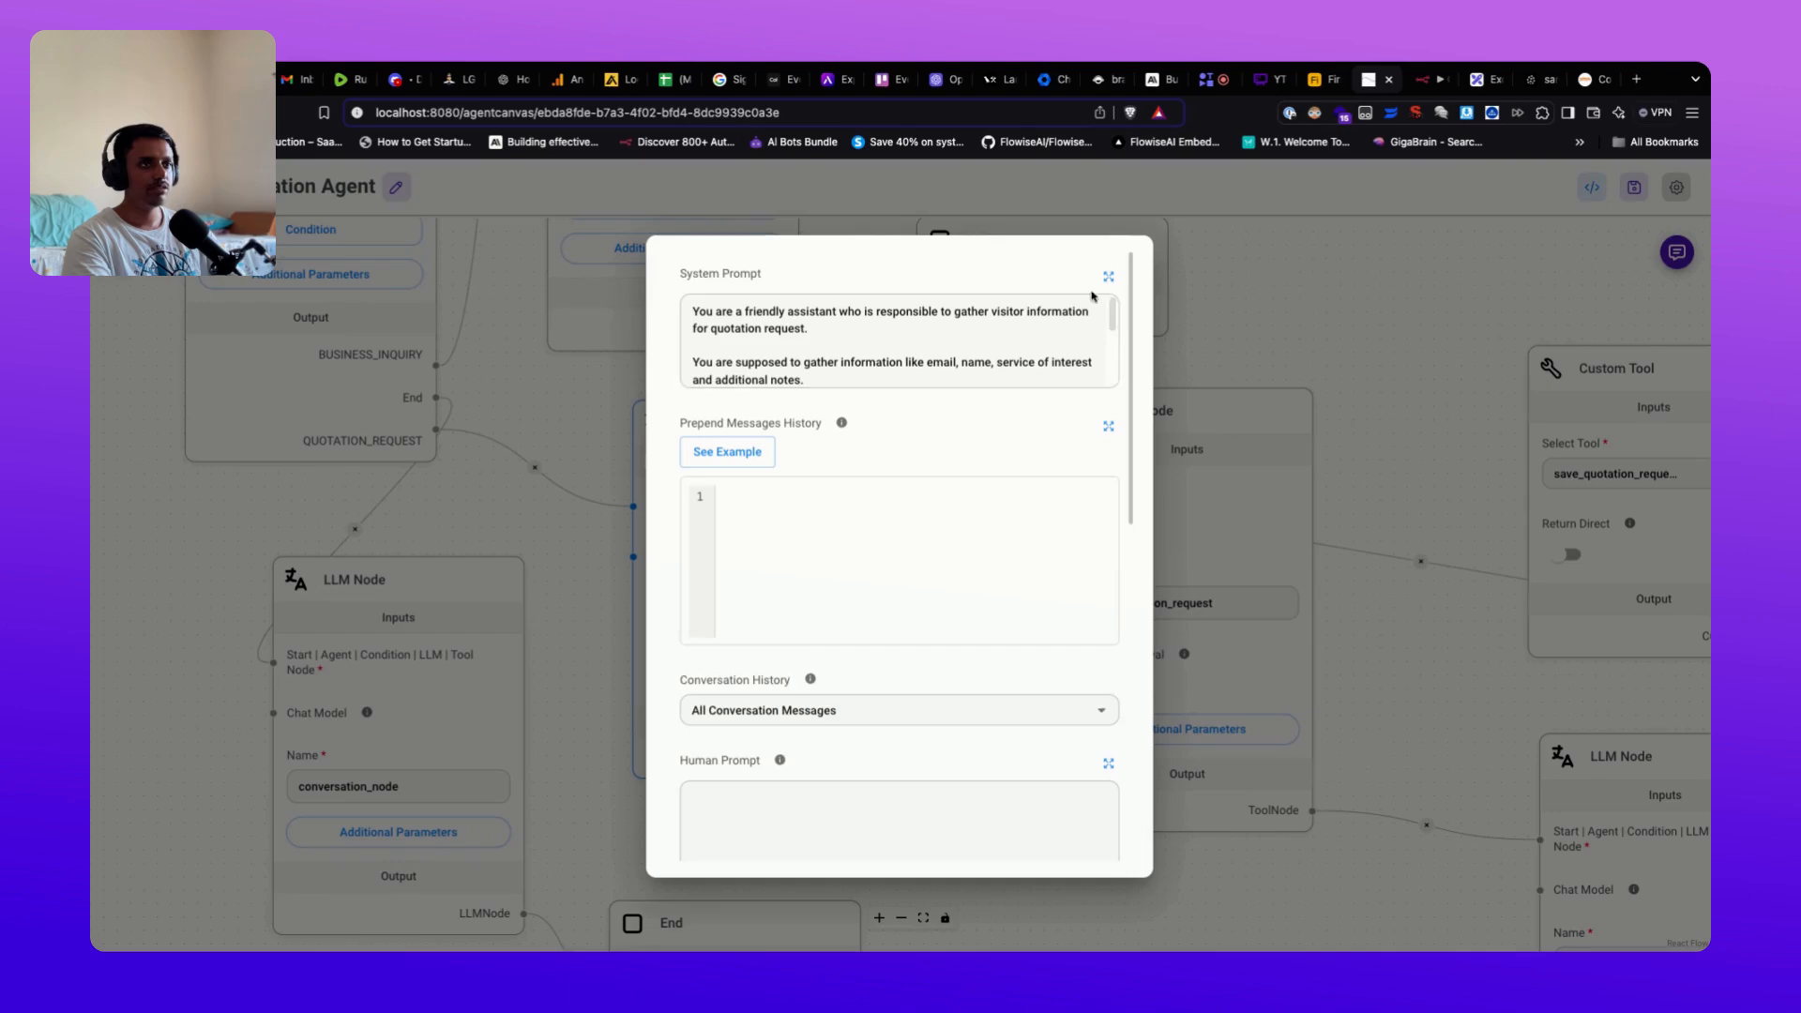
drag(1113, 313, 1112, 345)
scroll(898, 341, down, 1)
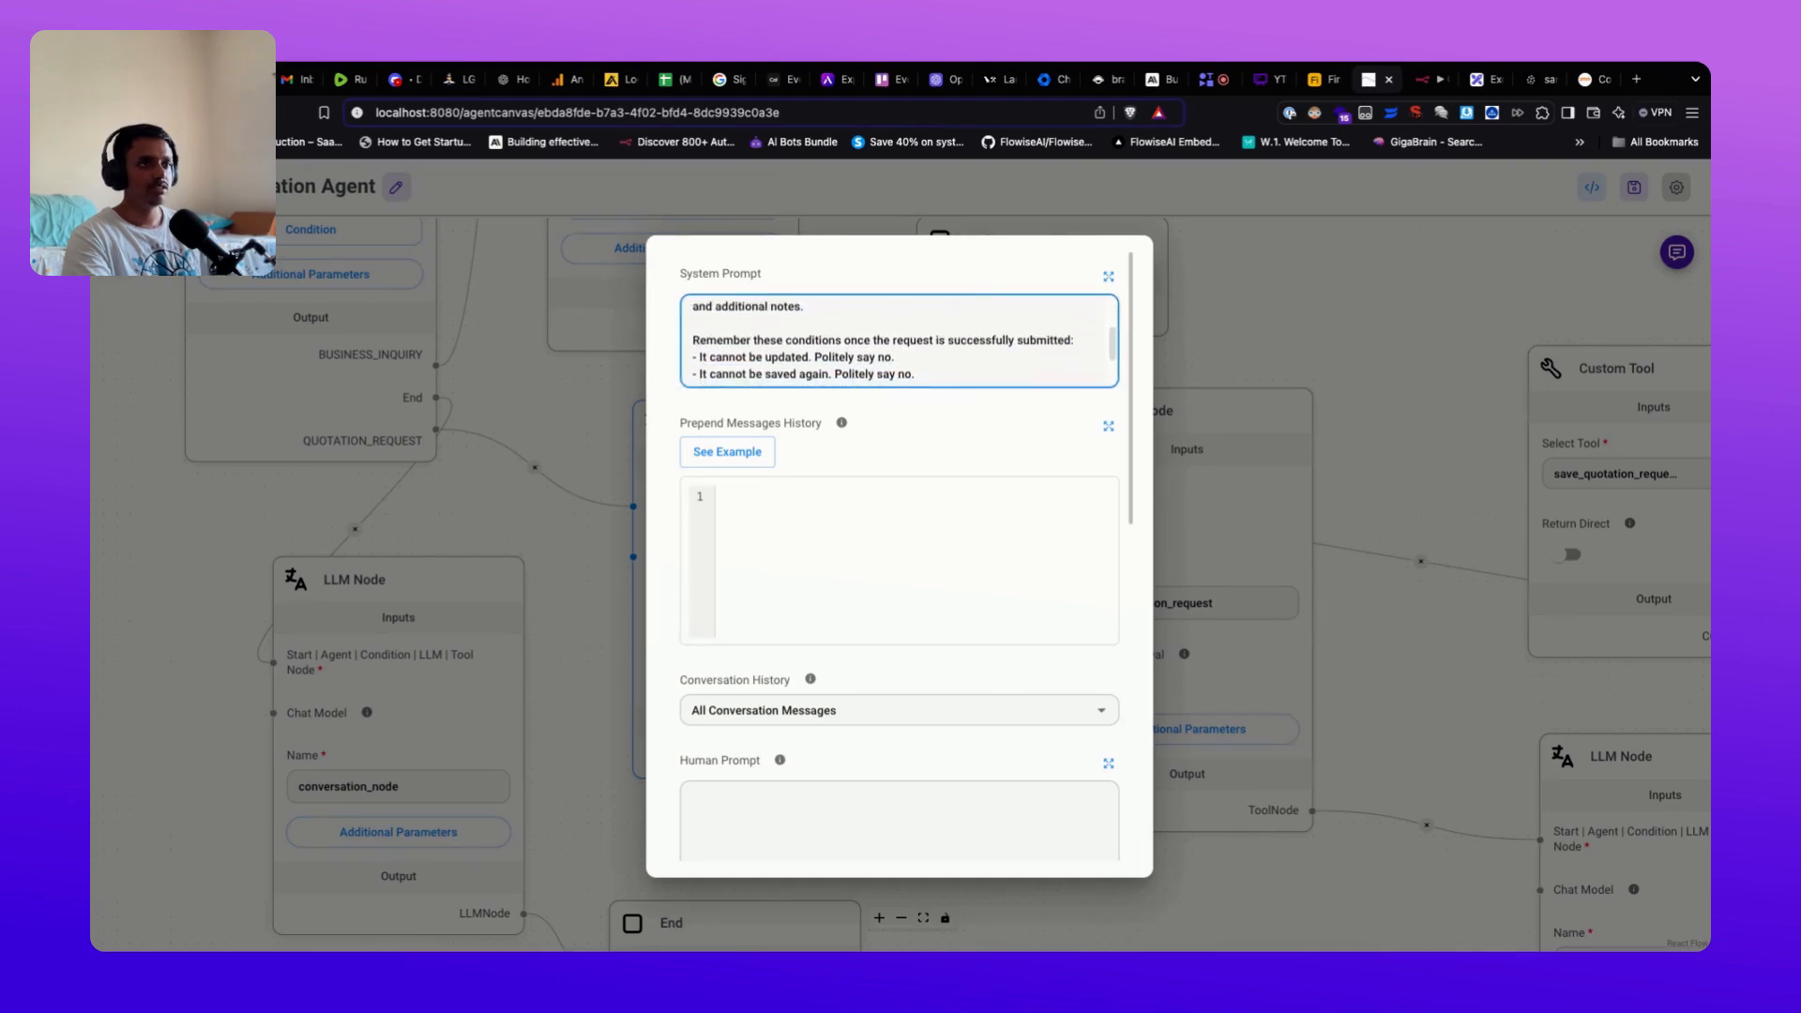
scroll(917, 662, down, 3)
scroll(915, 661, down, 7)
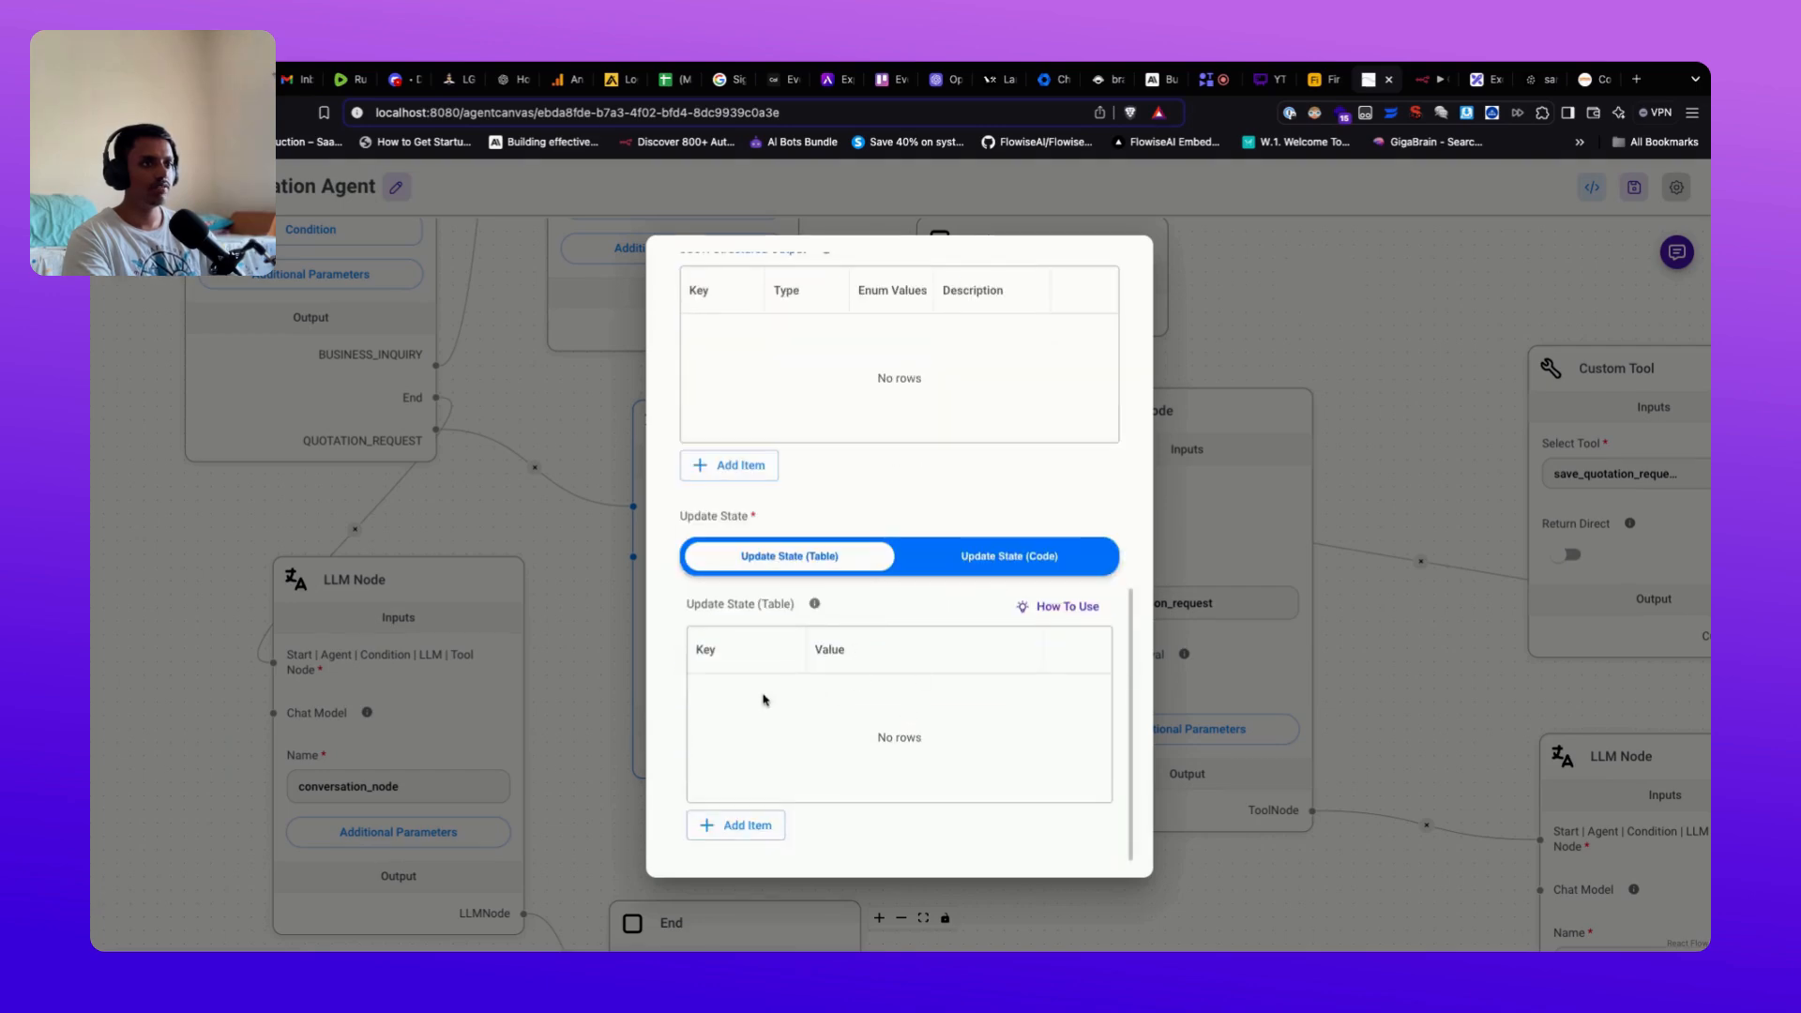
scroll(836, 665, up, 2)
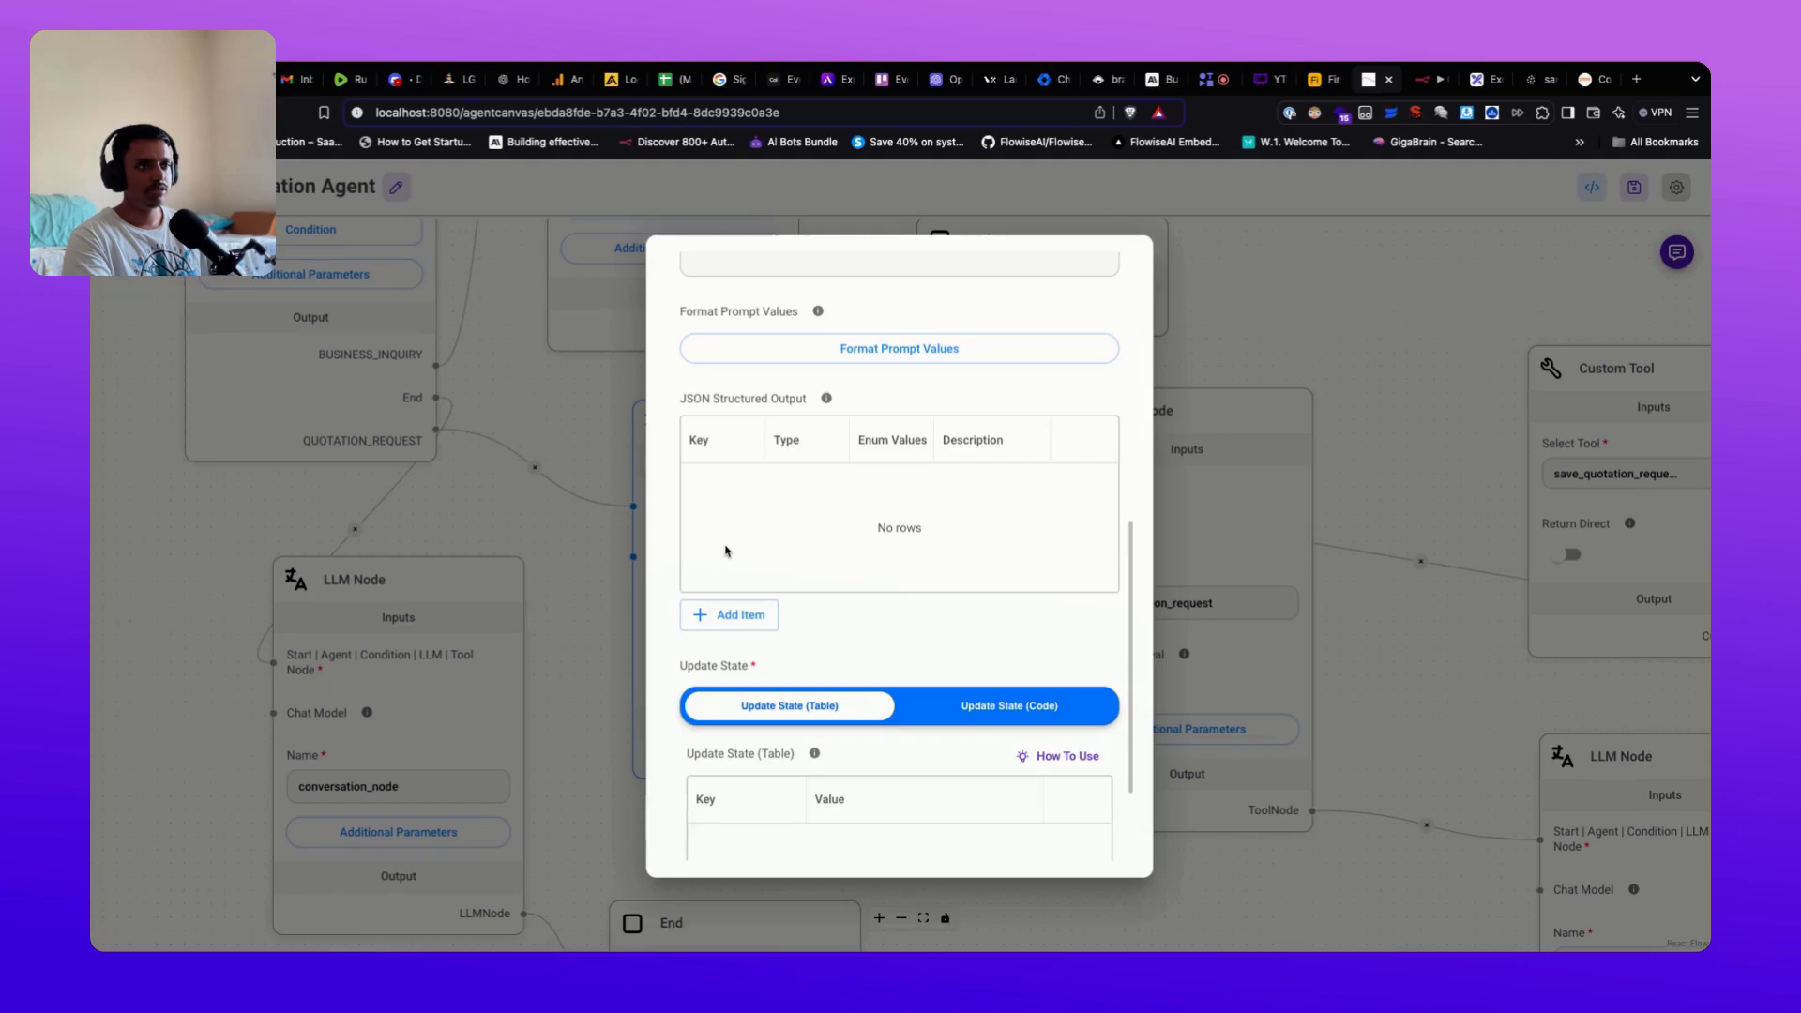
key(Escape)
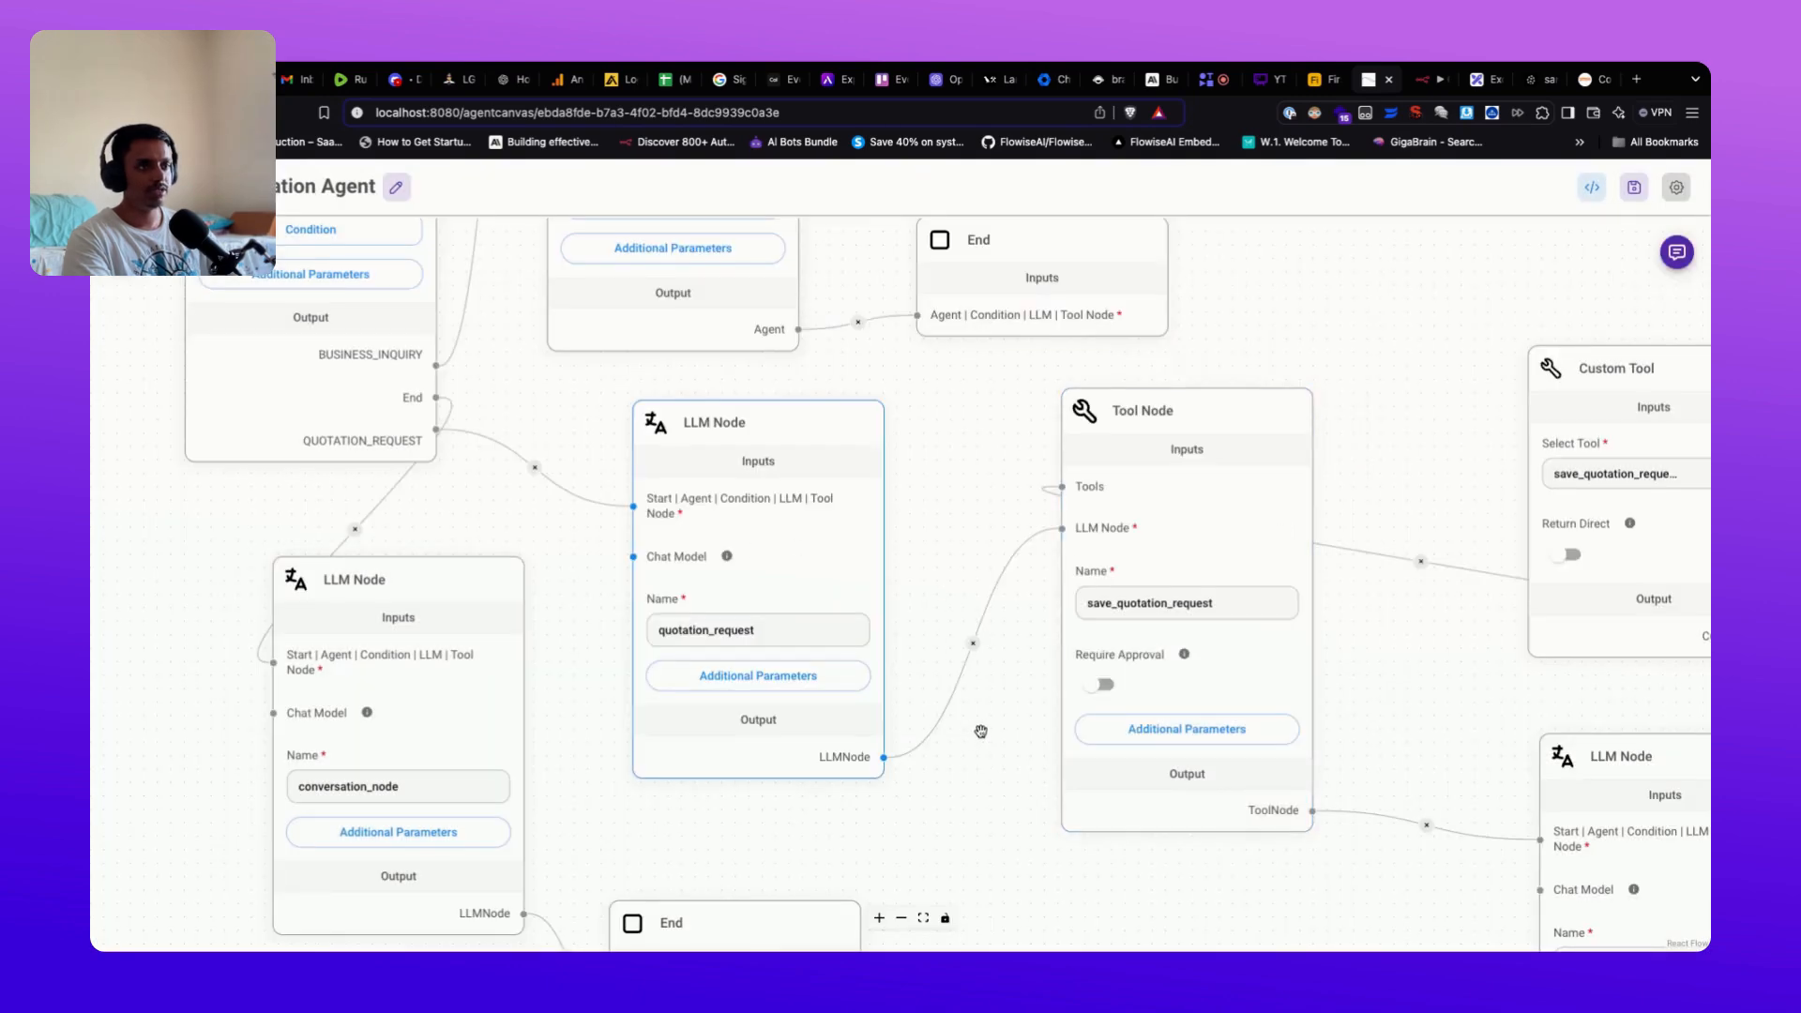
Step: Pan over to the quotation branch and shift the Custom Tool node slightly left and down
scroll(988, 737, right, 2)
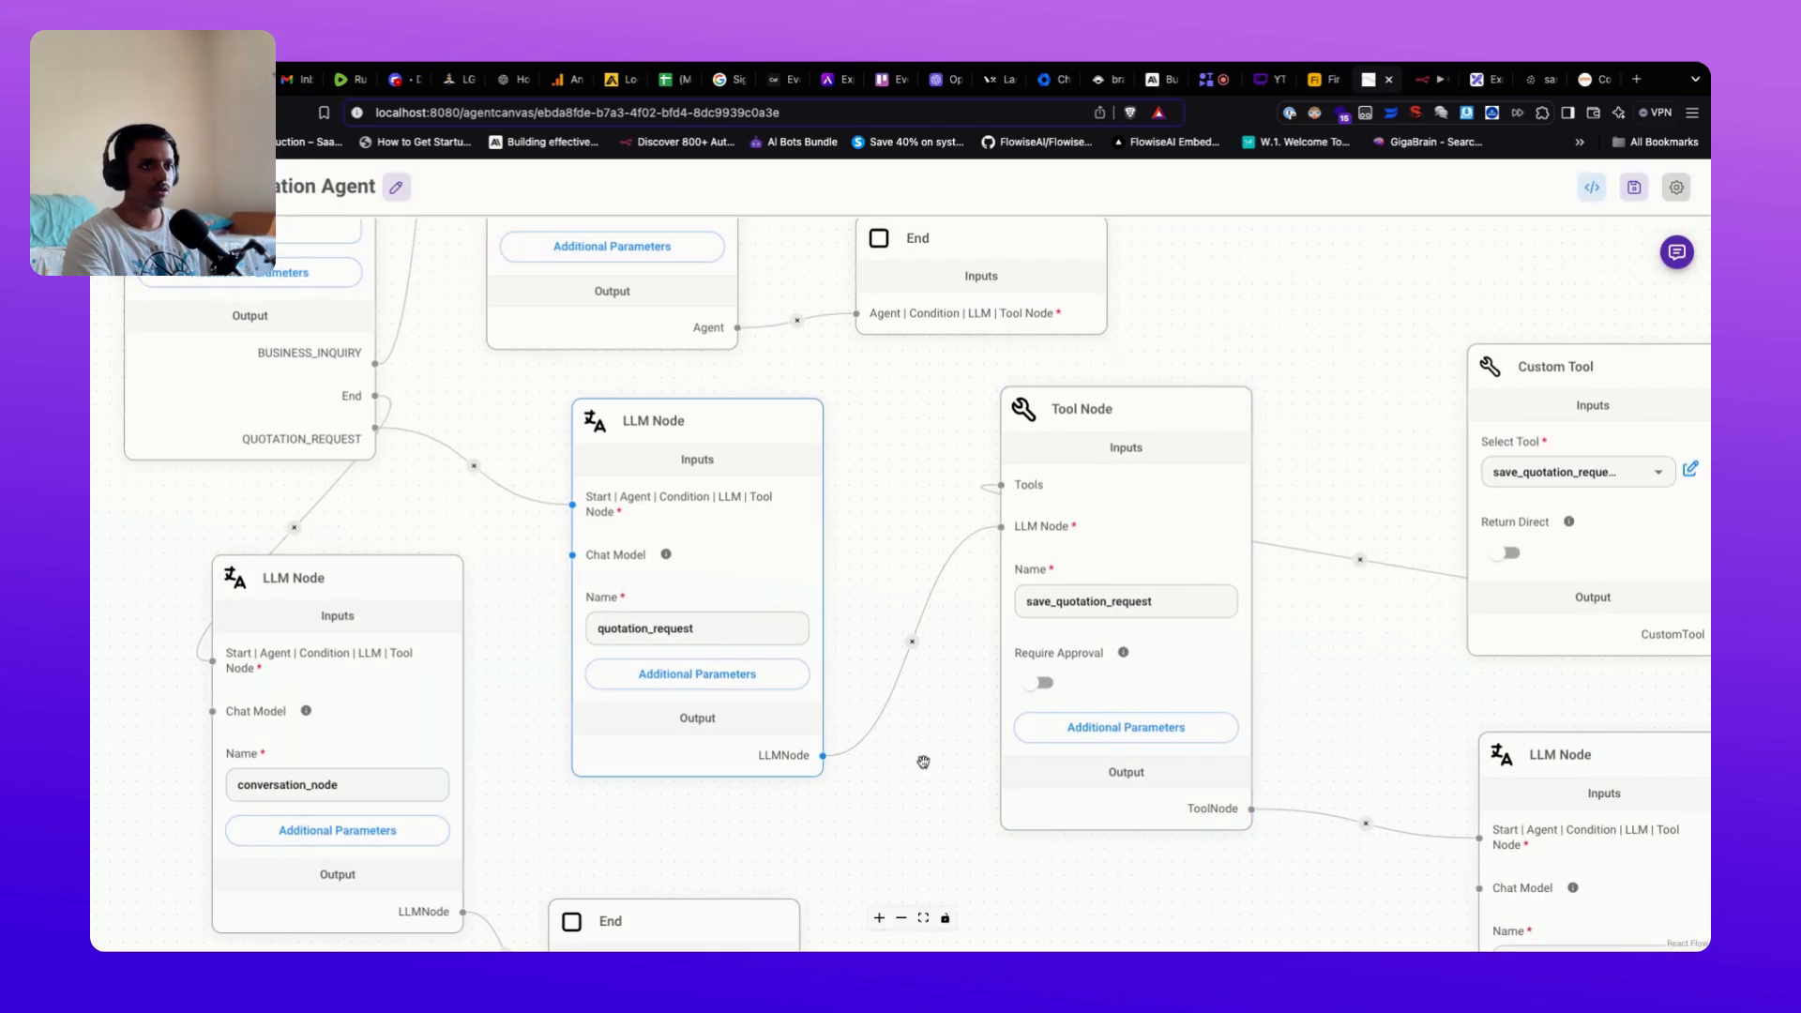
scroll(915, 776, down, 1)
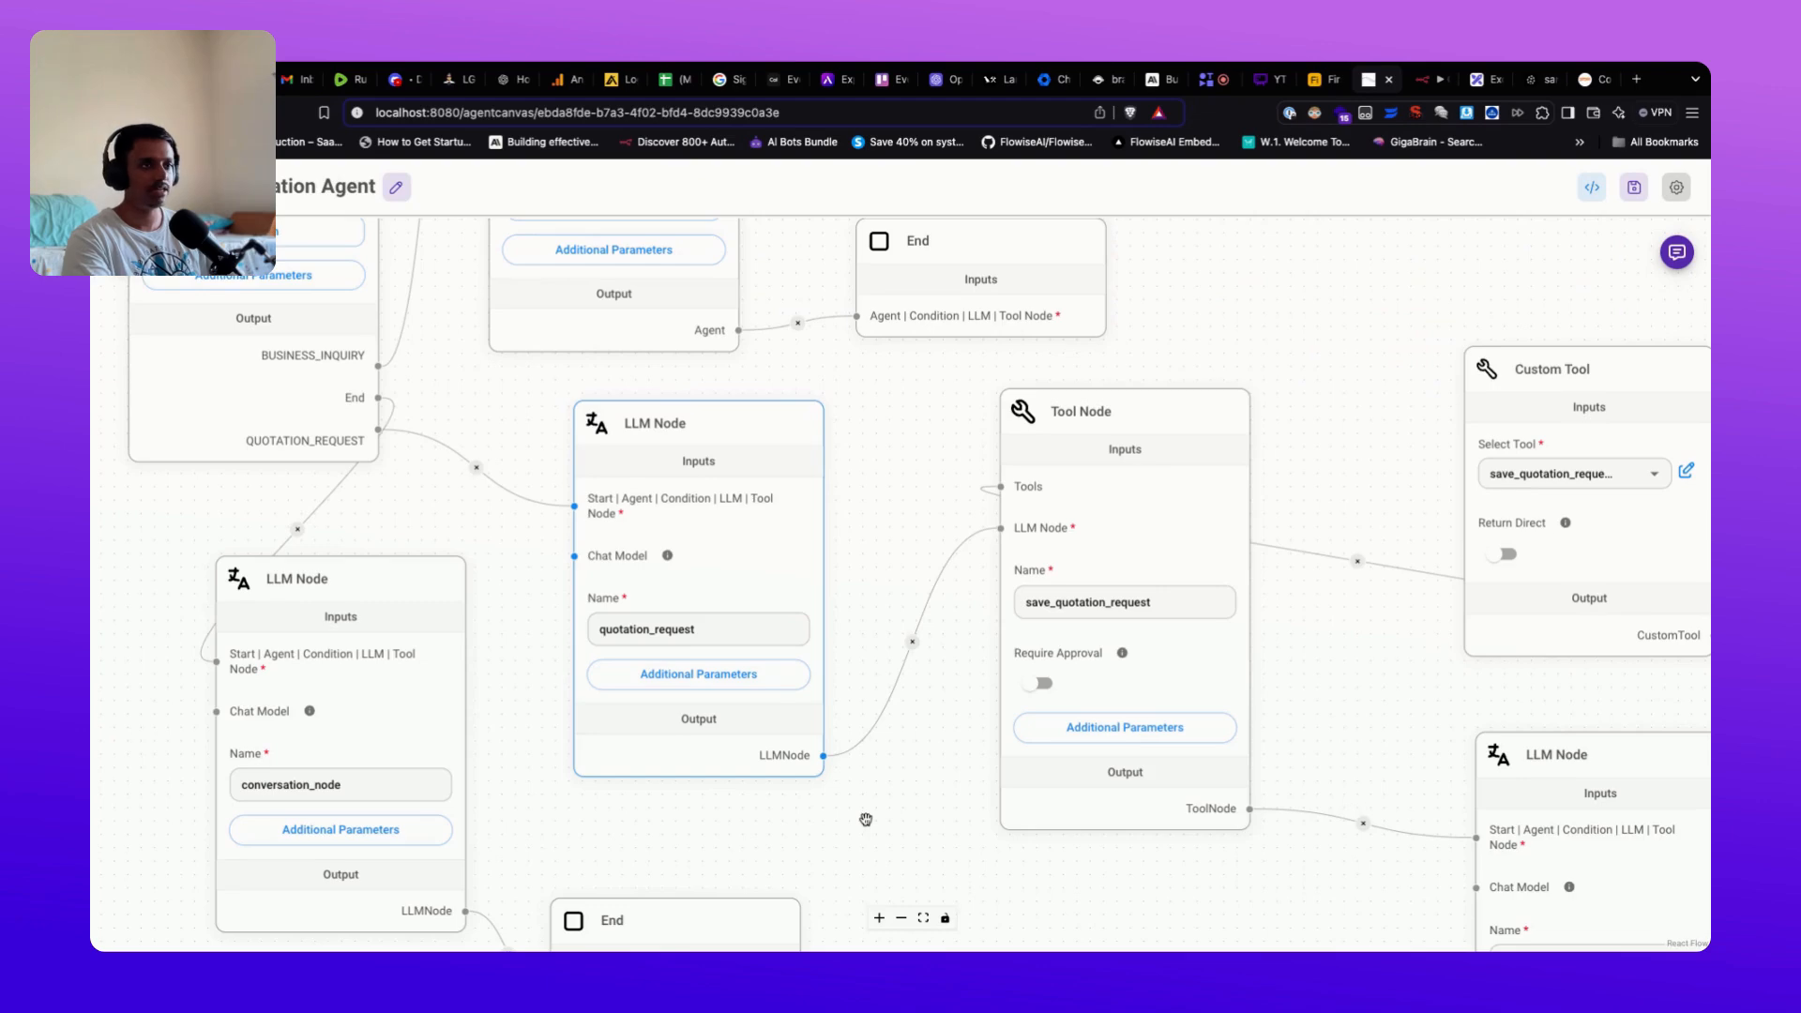
scroll(868, 816, down, 1)
scroll(867, 816, down, 1)
drag(884, 522, 905, 705)
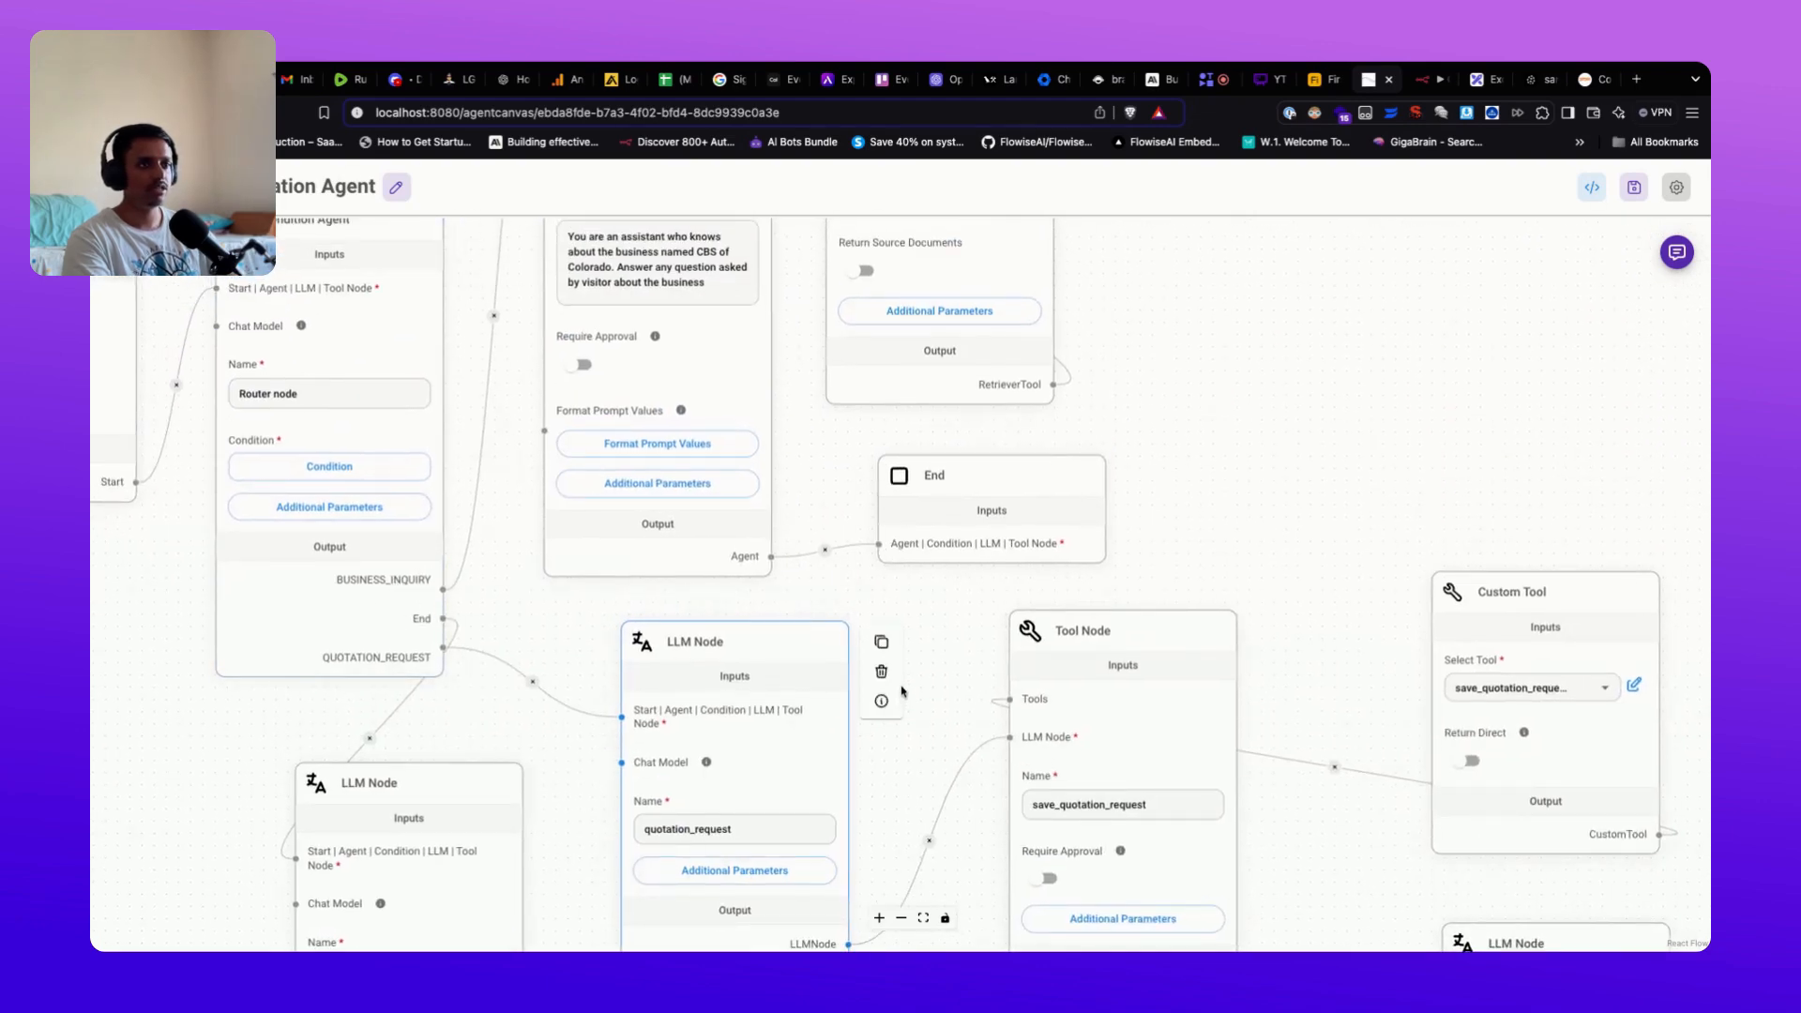
drag(948, 684, 922, 527)
scroll(894, 701, up, 1)
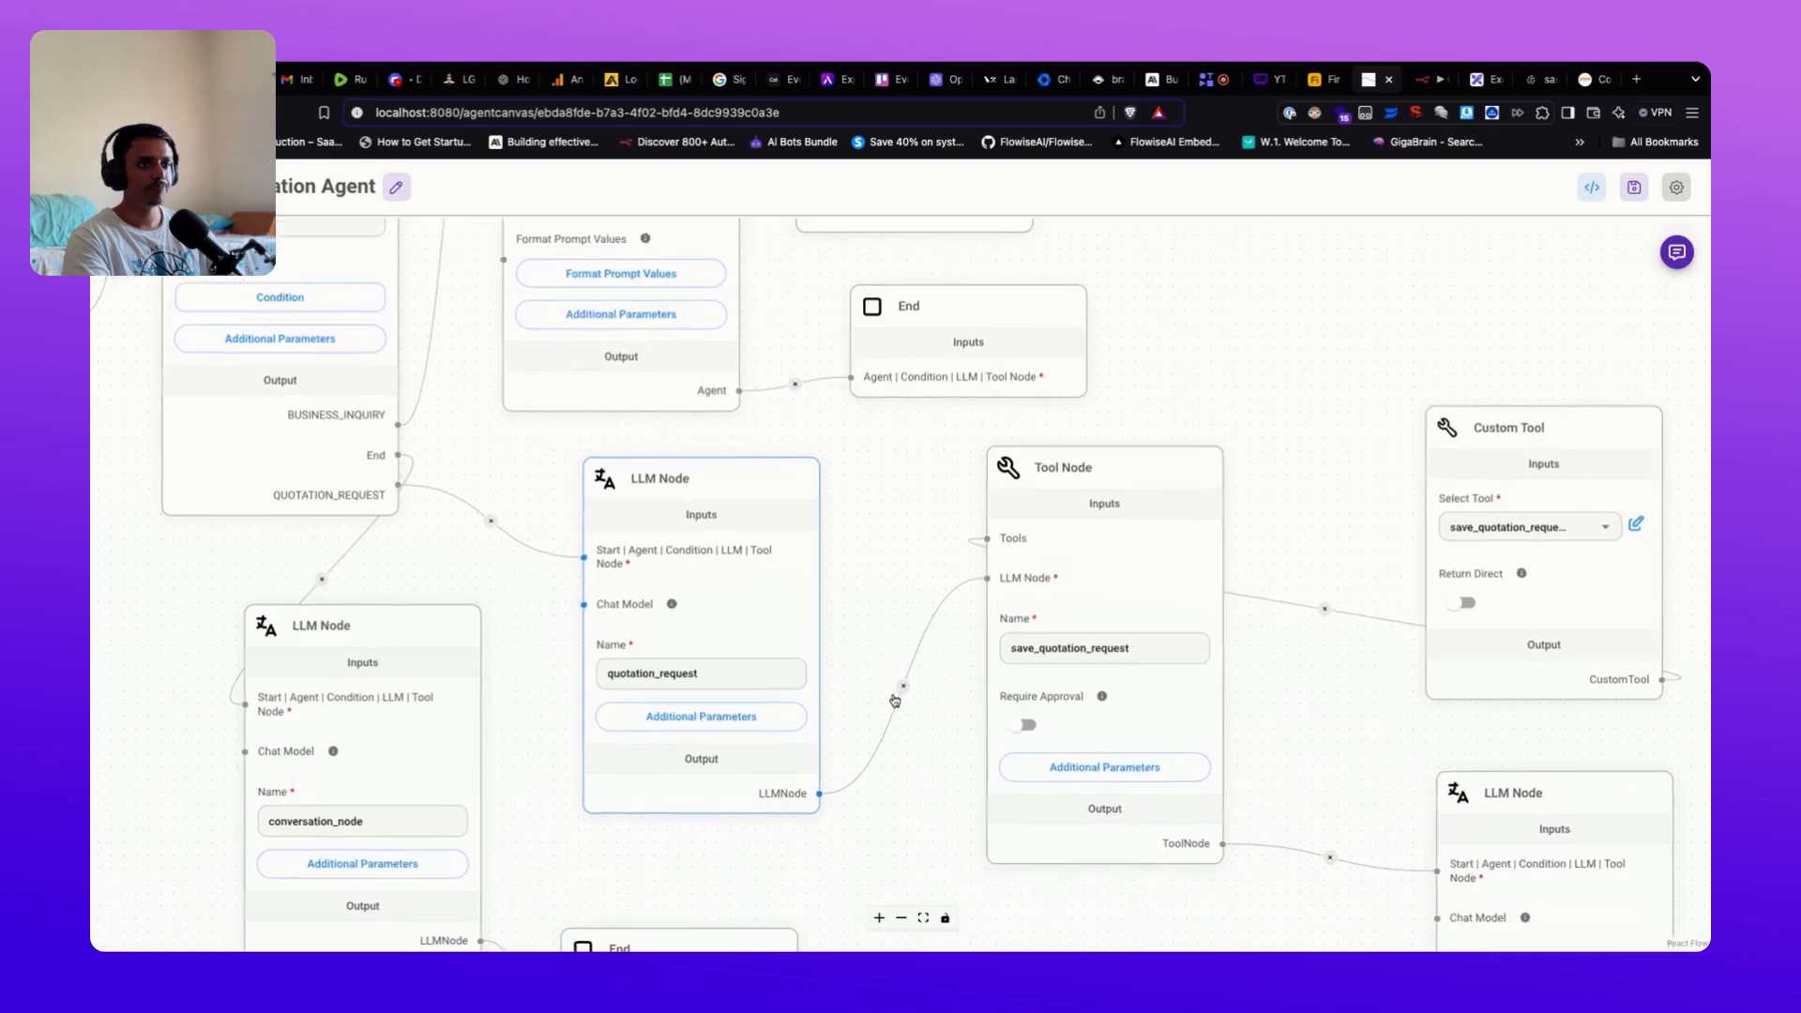
drag(895, 701, 810, 613)
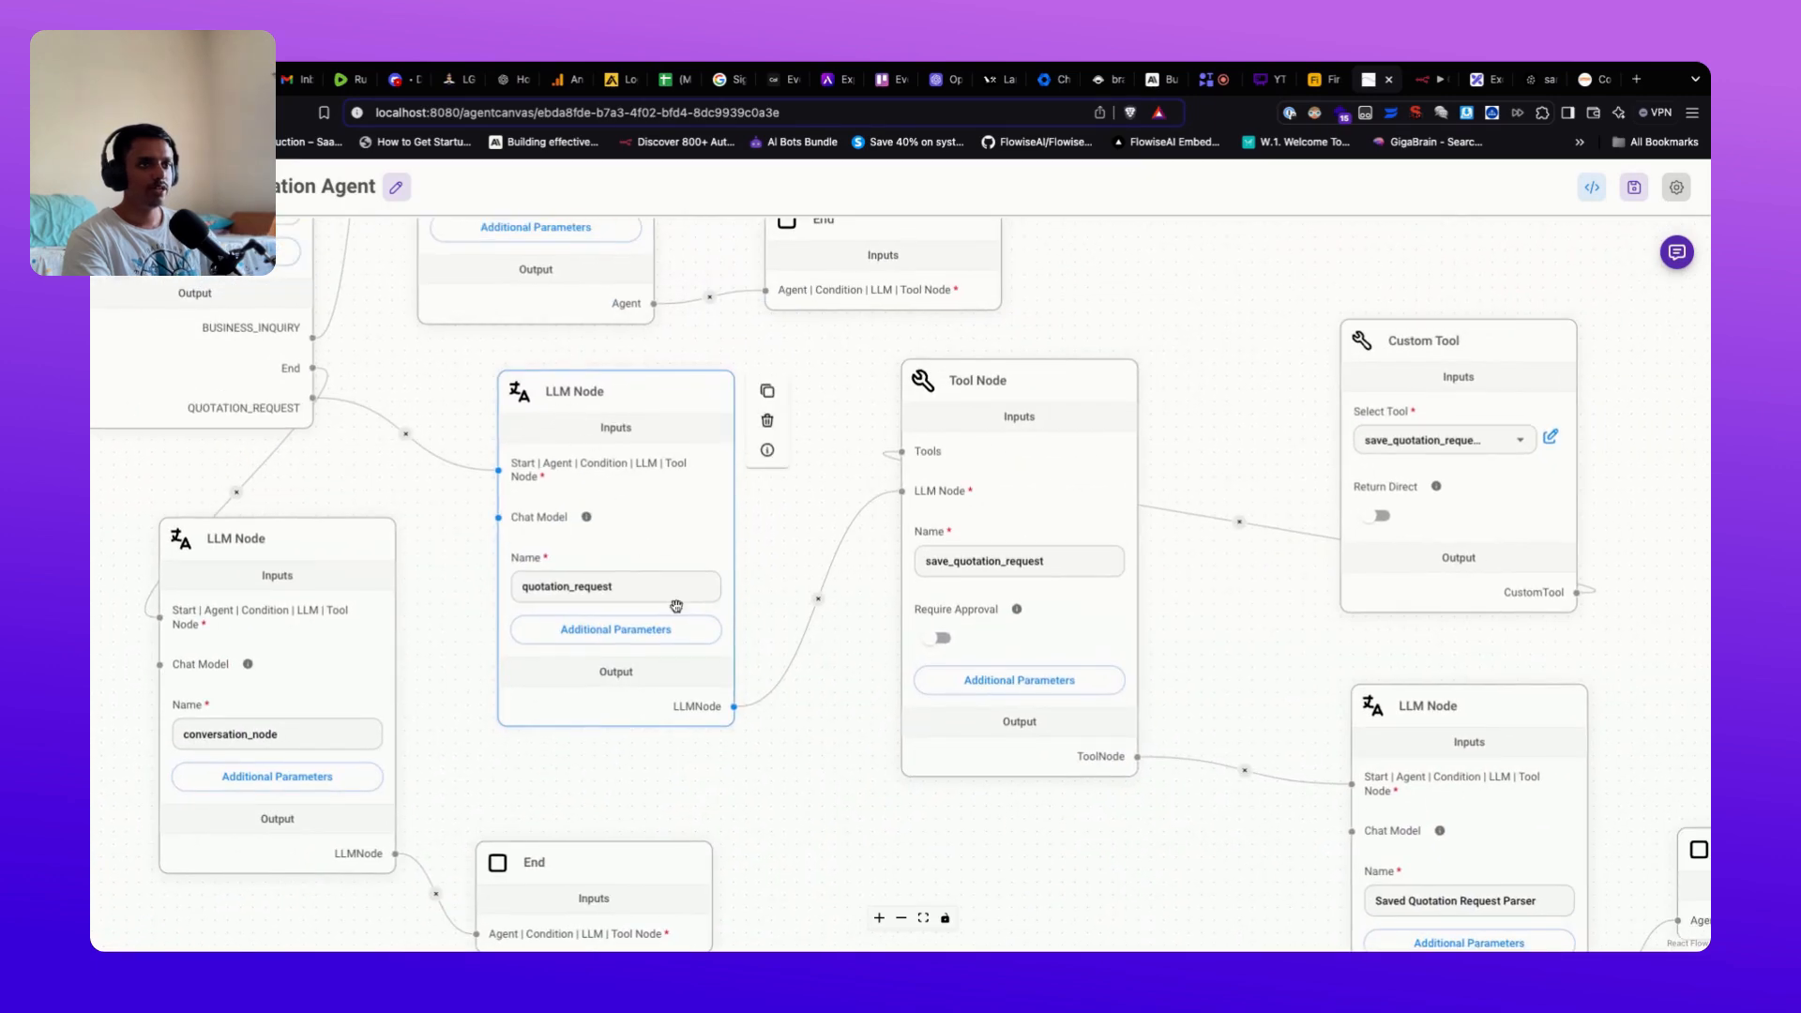
drag(845, 688, 833, 724)
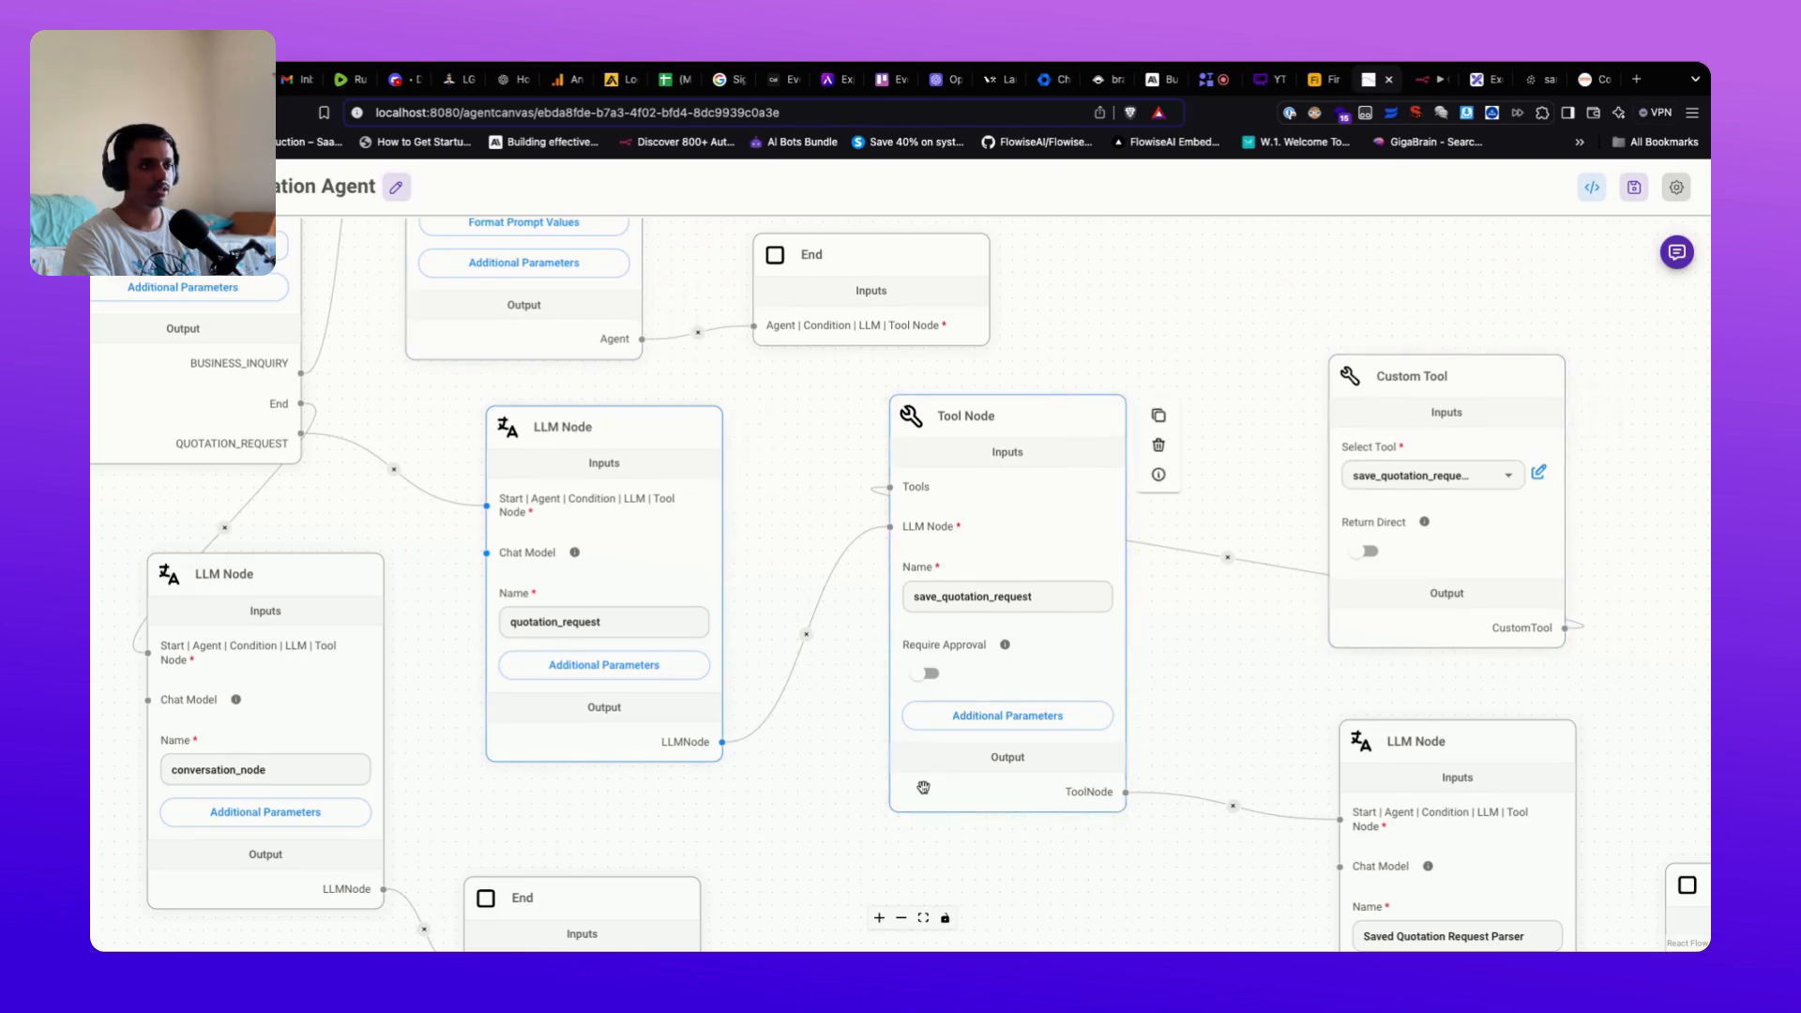
scroll(1219, 648, right, 3)
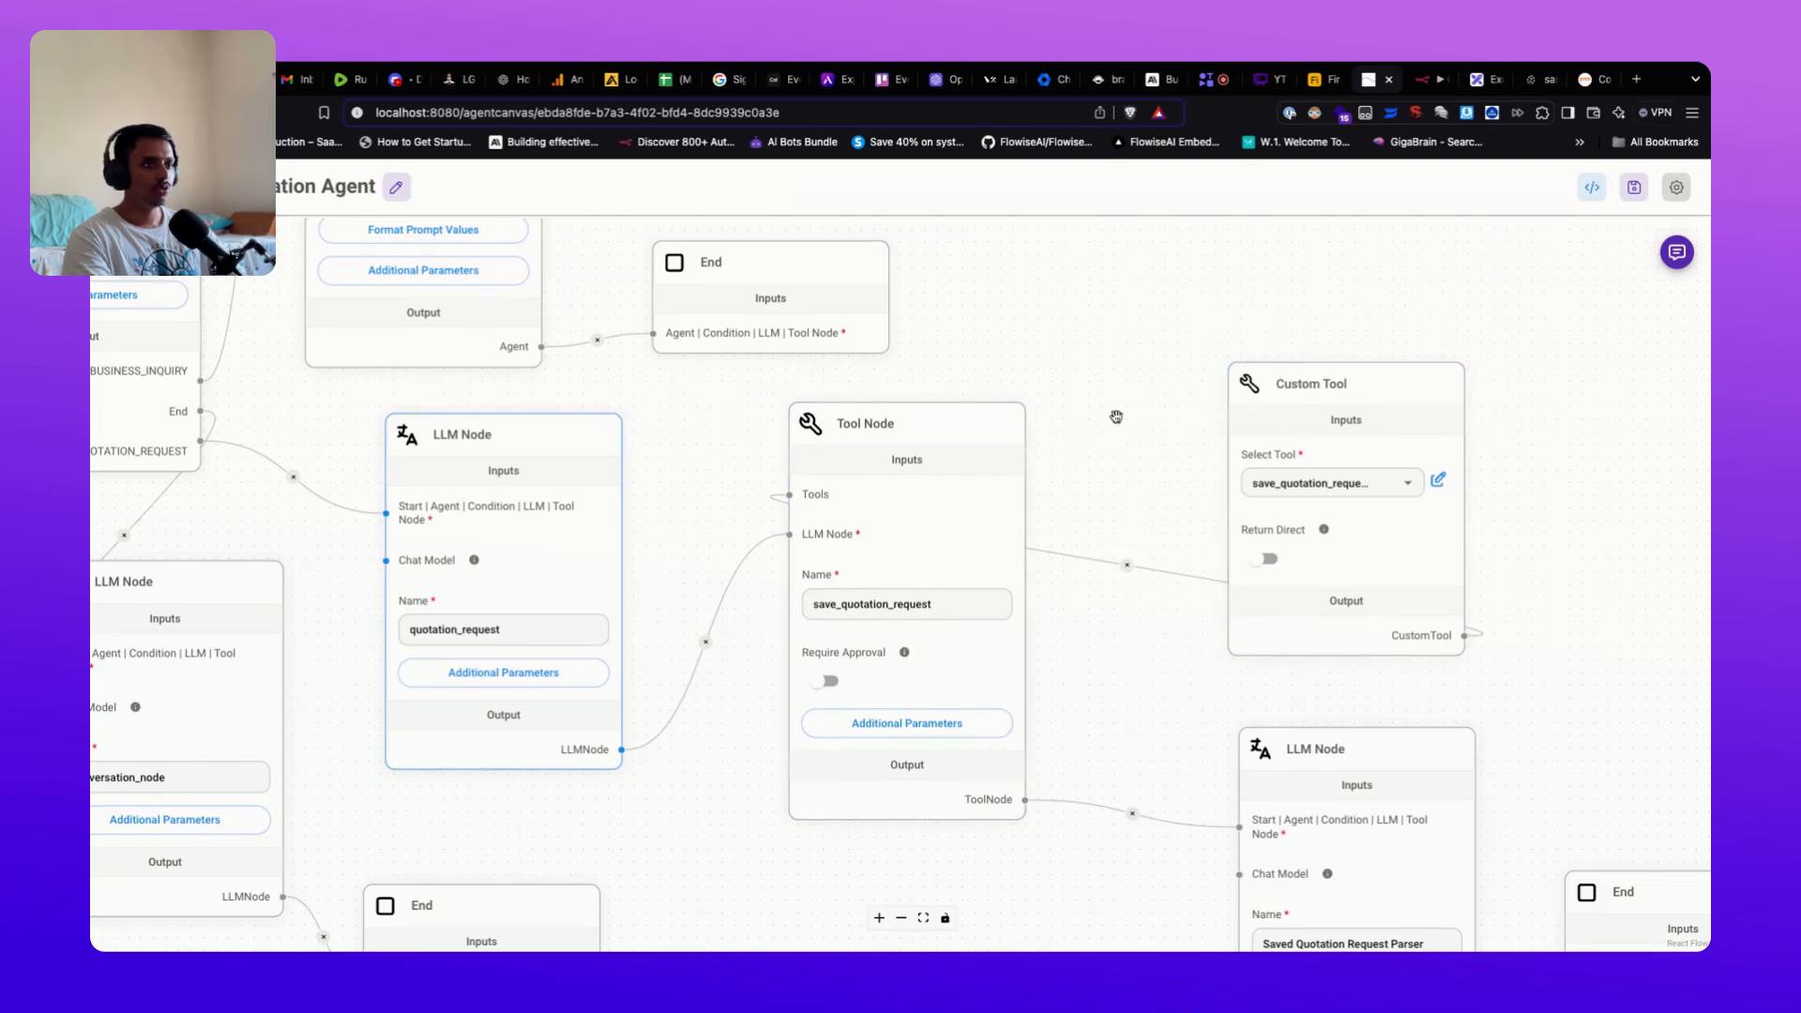
drag(1386, 393, 1369, 400)
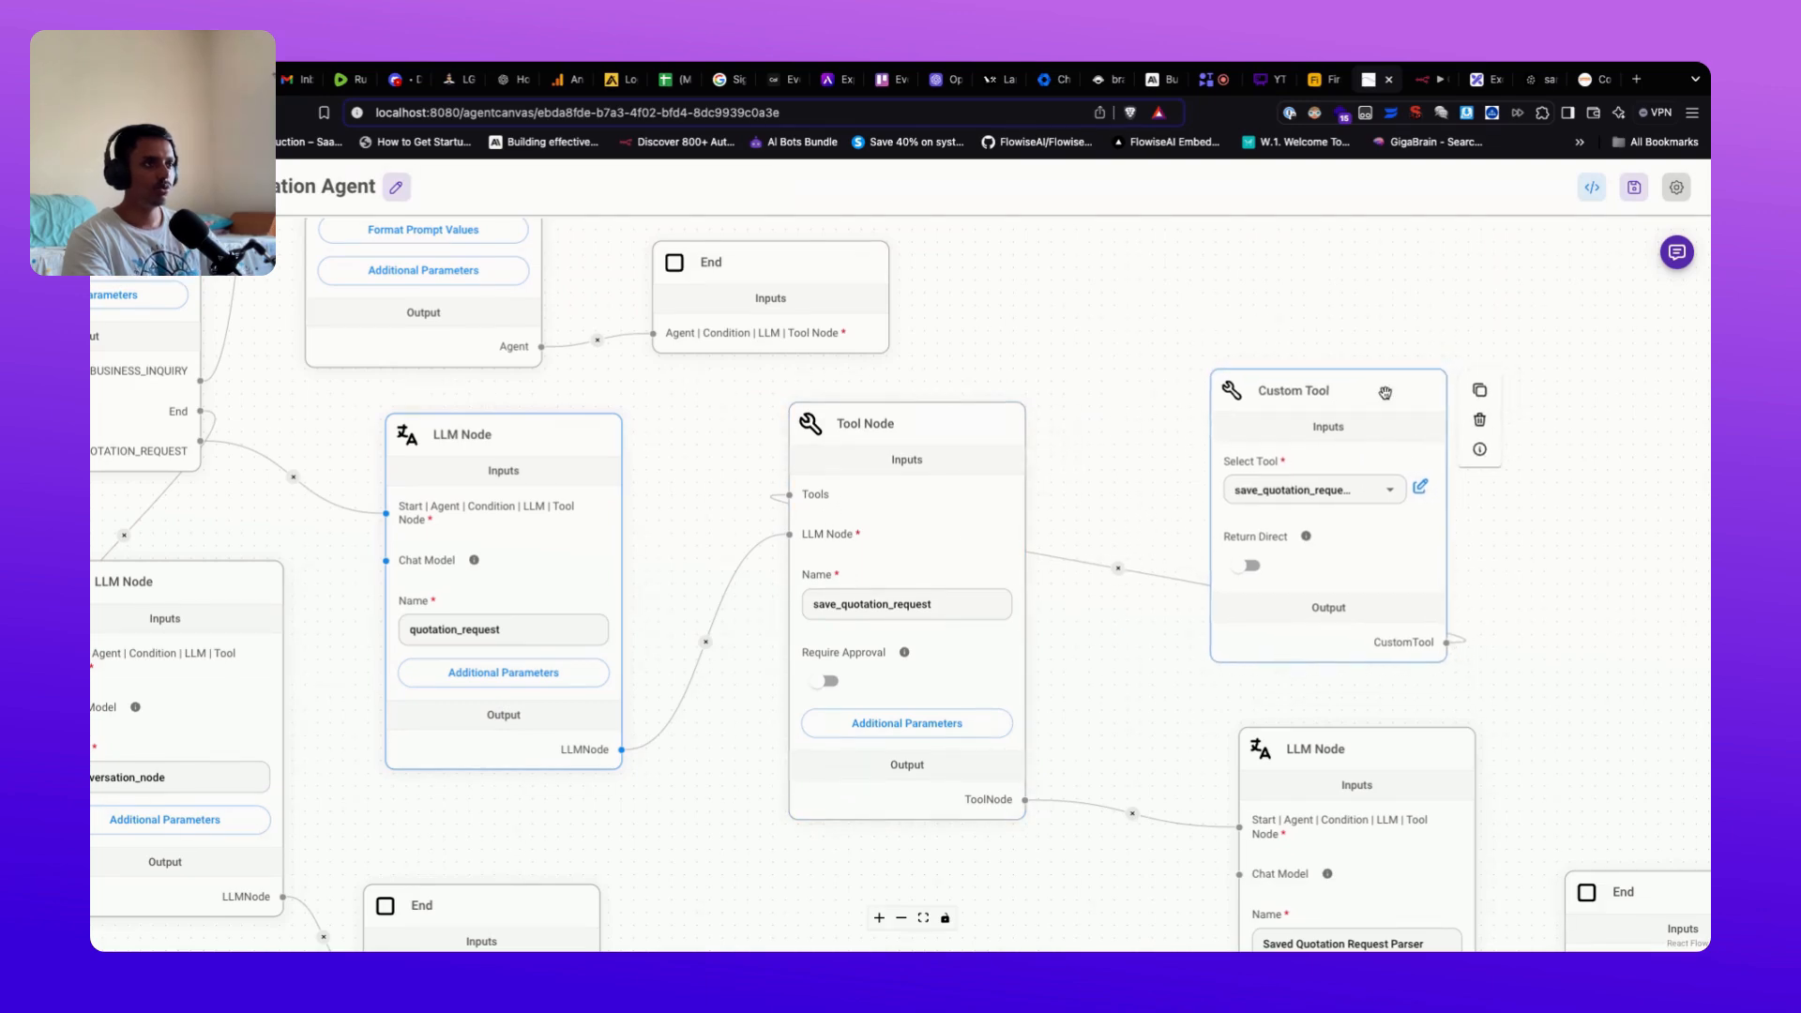
scroll(1385, 507, right, 1)
Step: Glance through save_quotation_request_tool's code, close the editor, and bring the Custom Tool node into view
click(1379, 509)
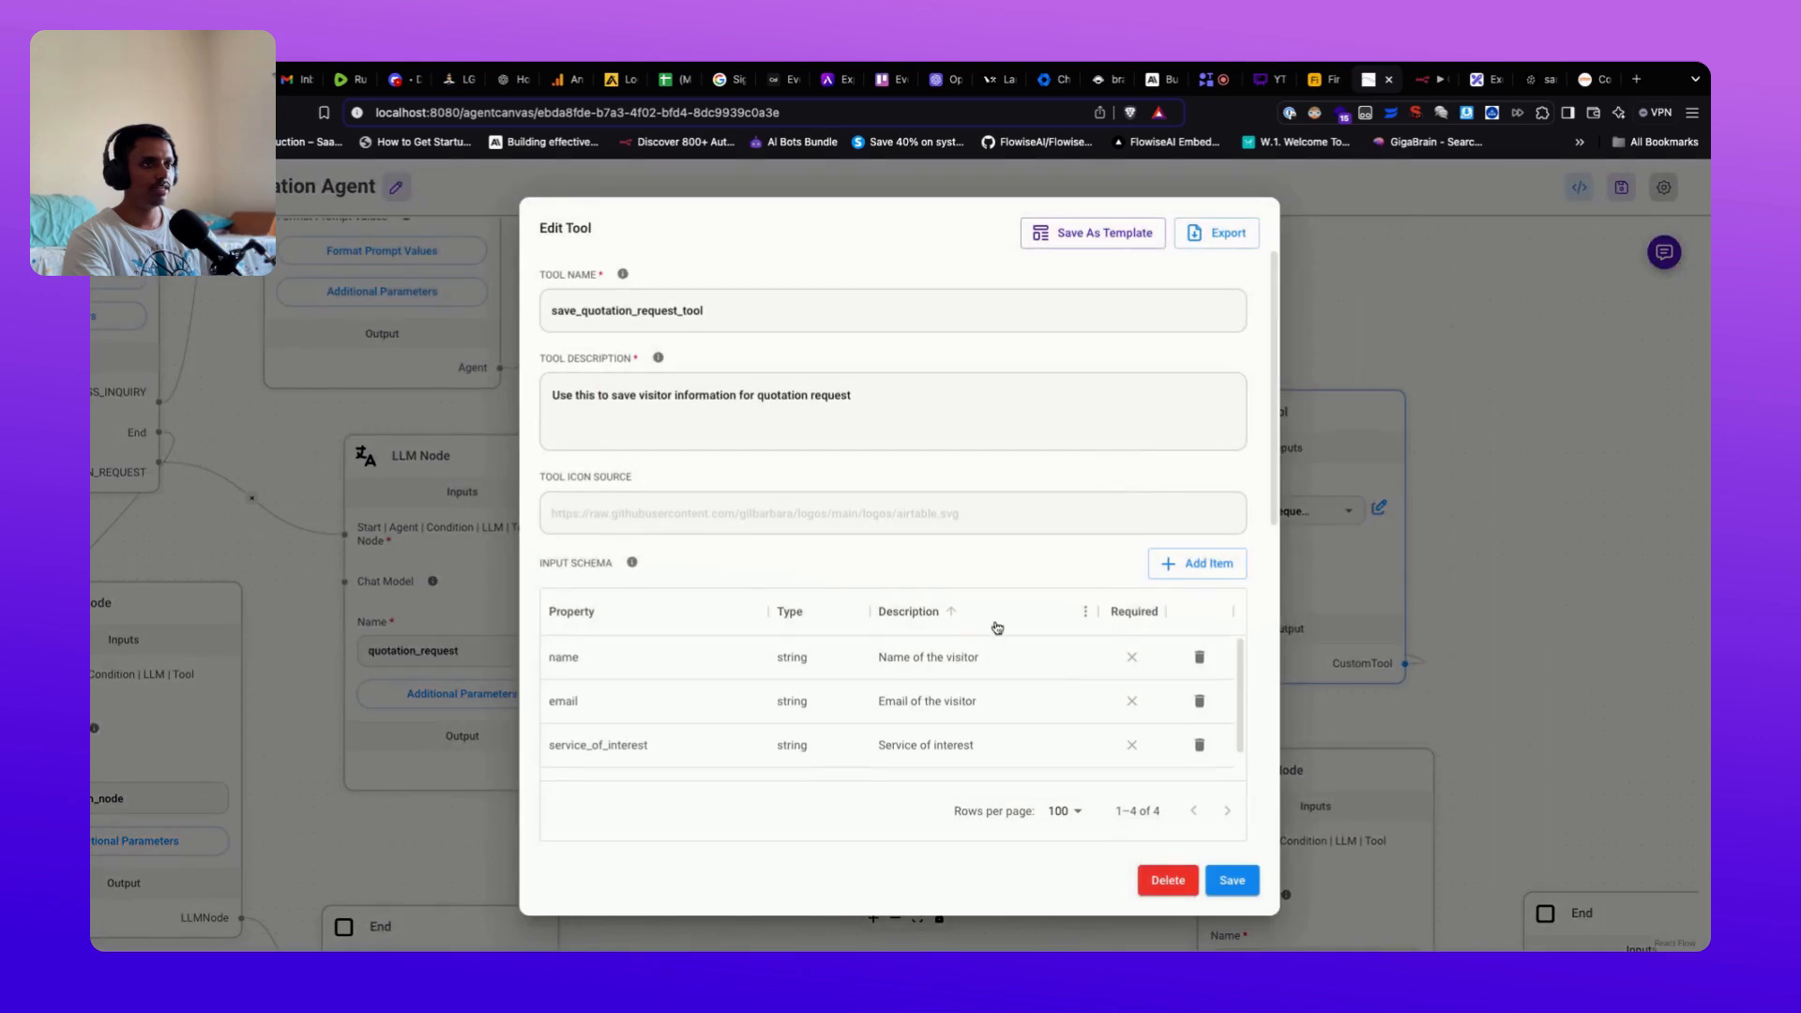
scroll(848, 604, down, 6)
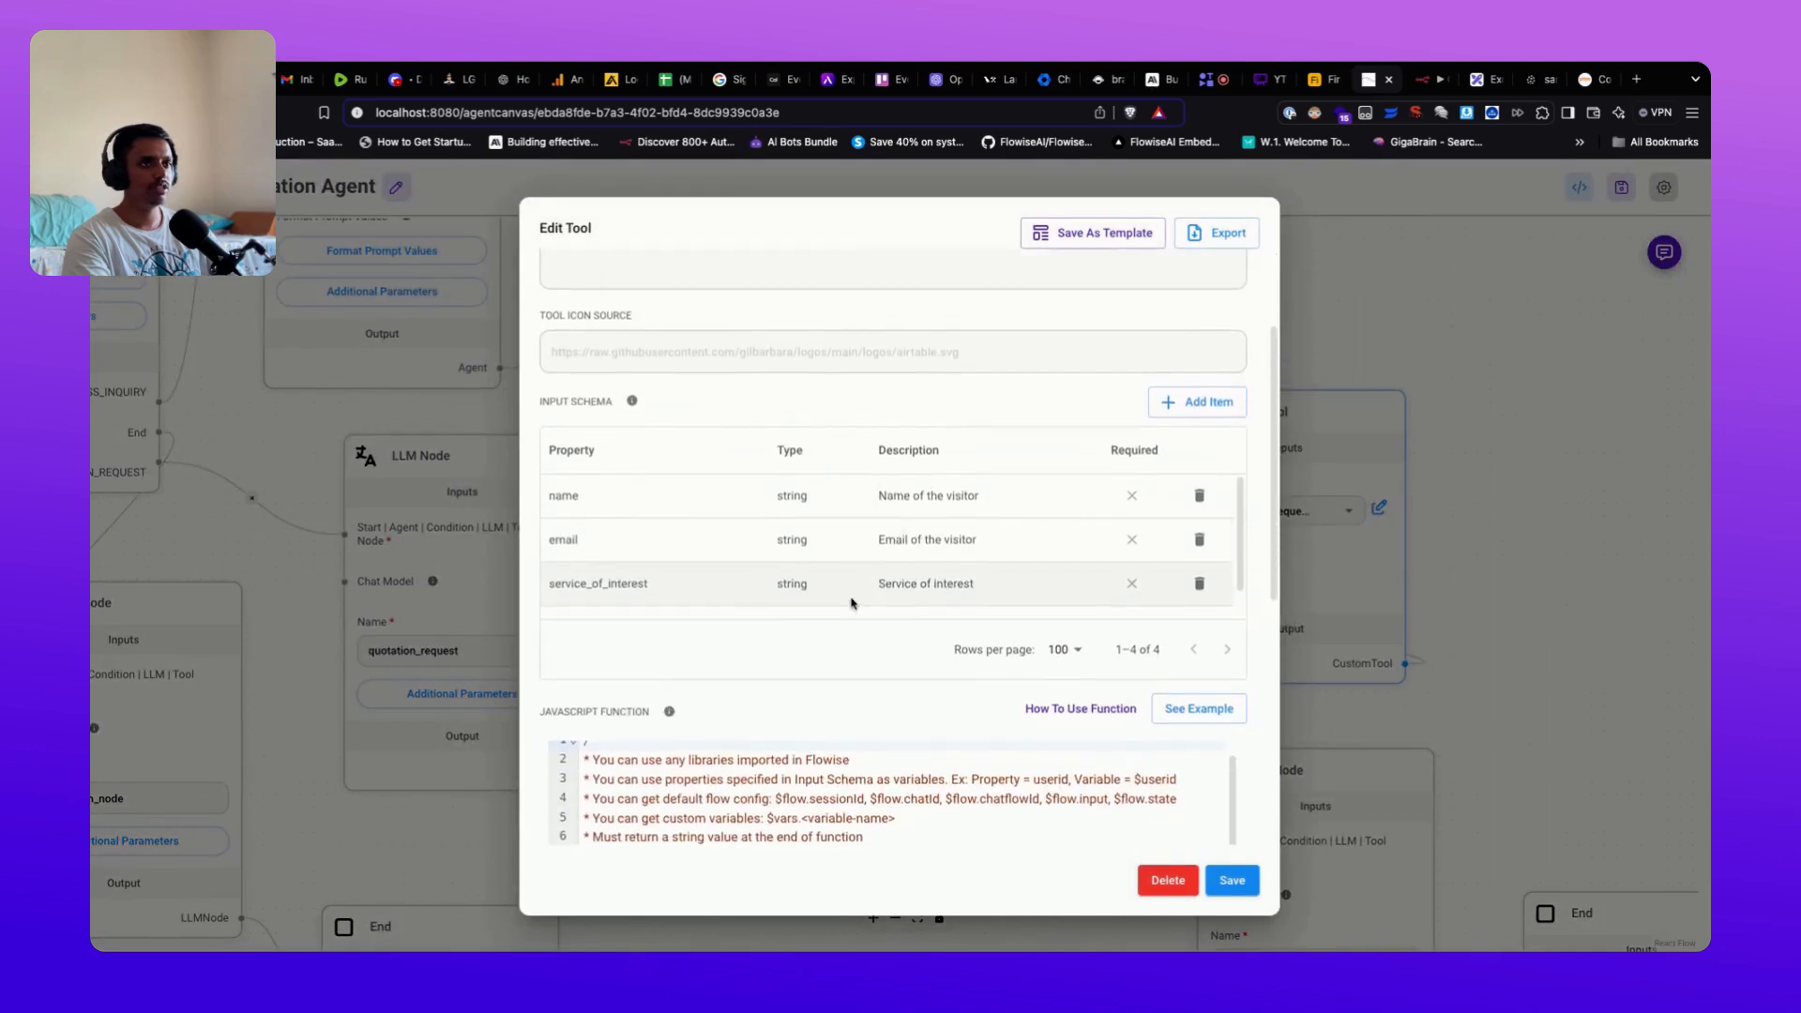
scroll(758, 655, down, 2)
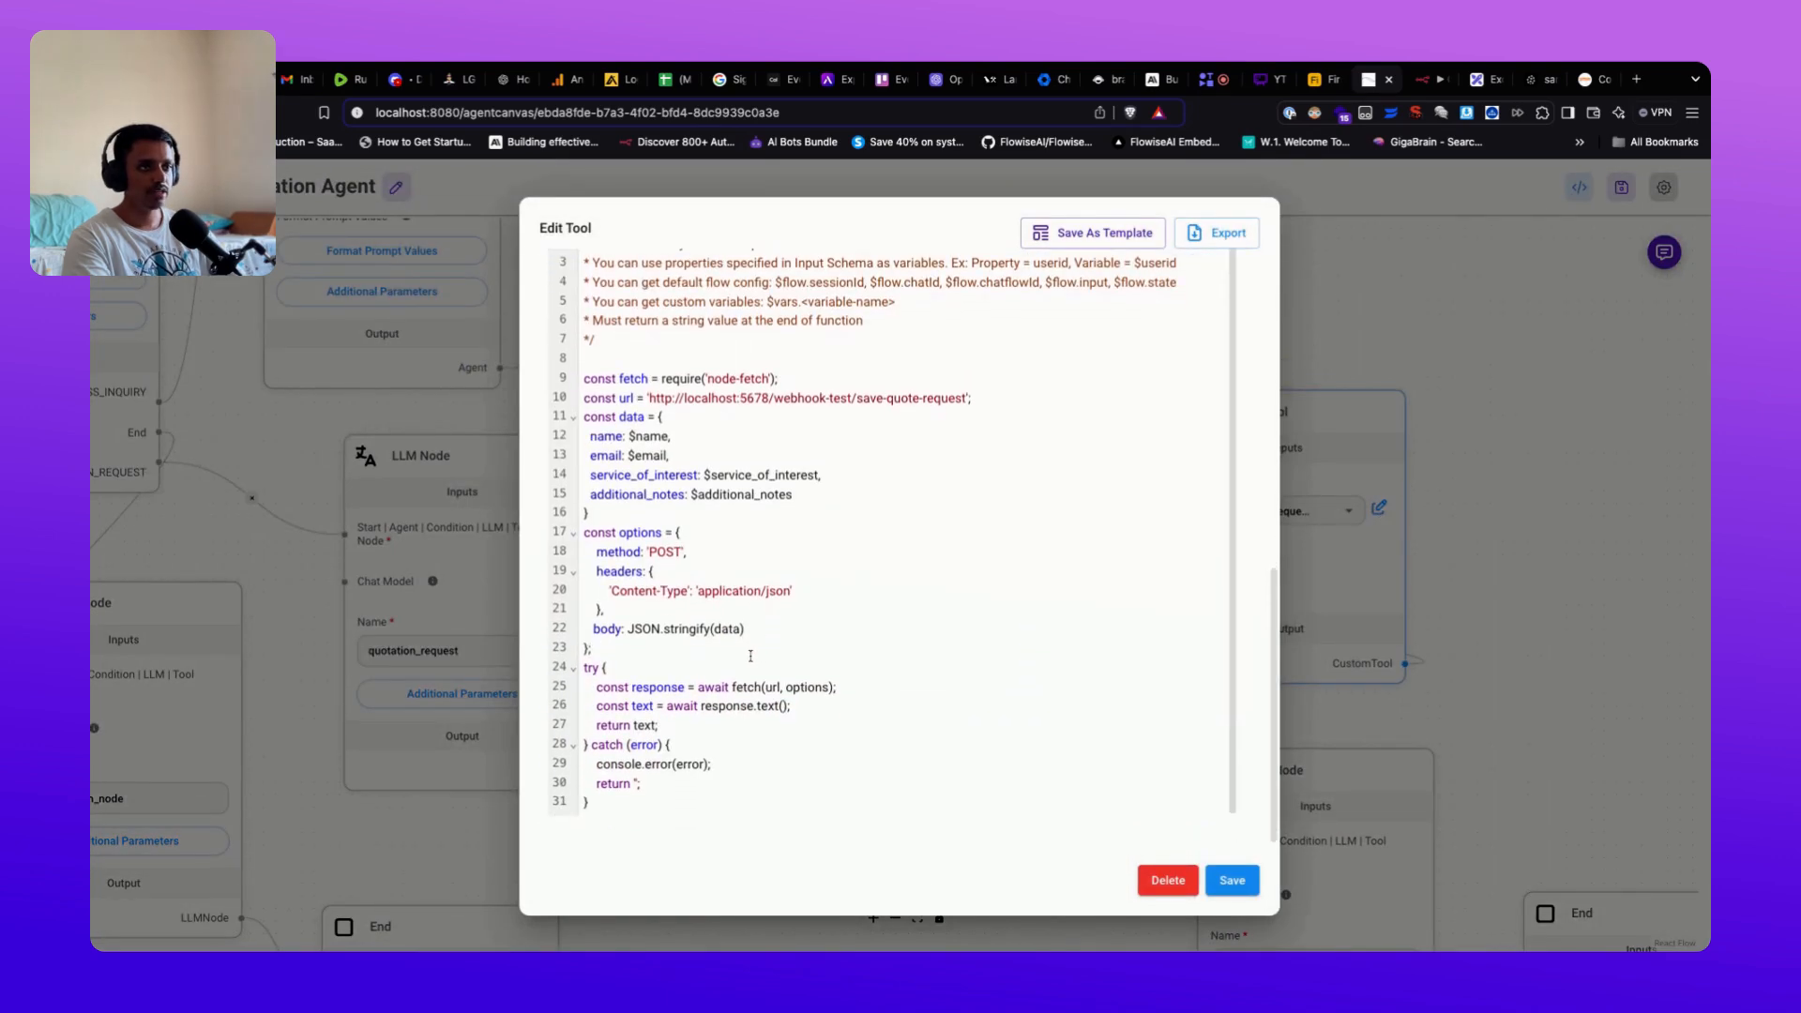
click(1465, 710)
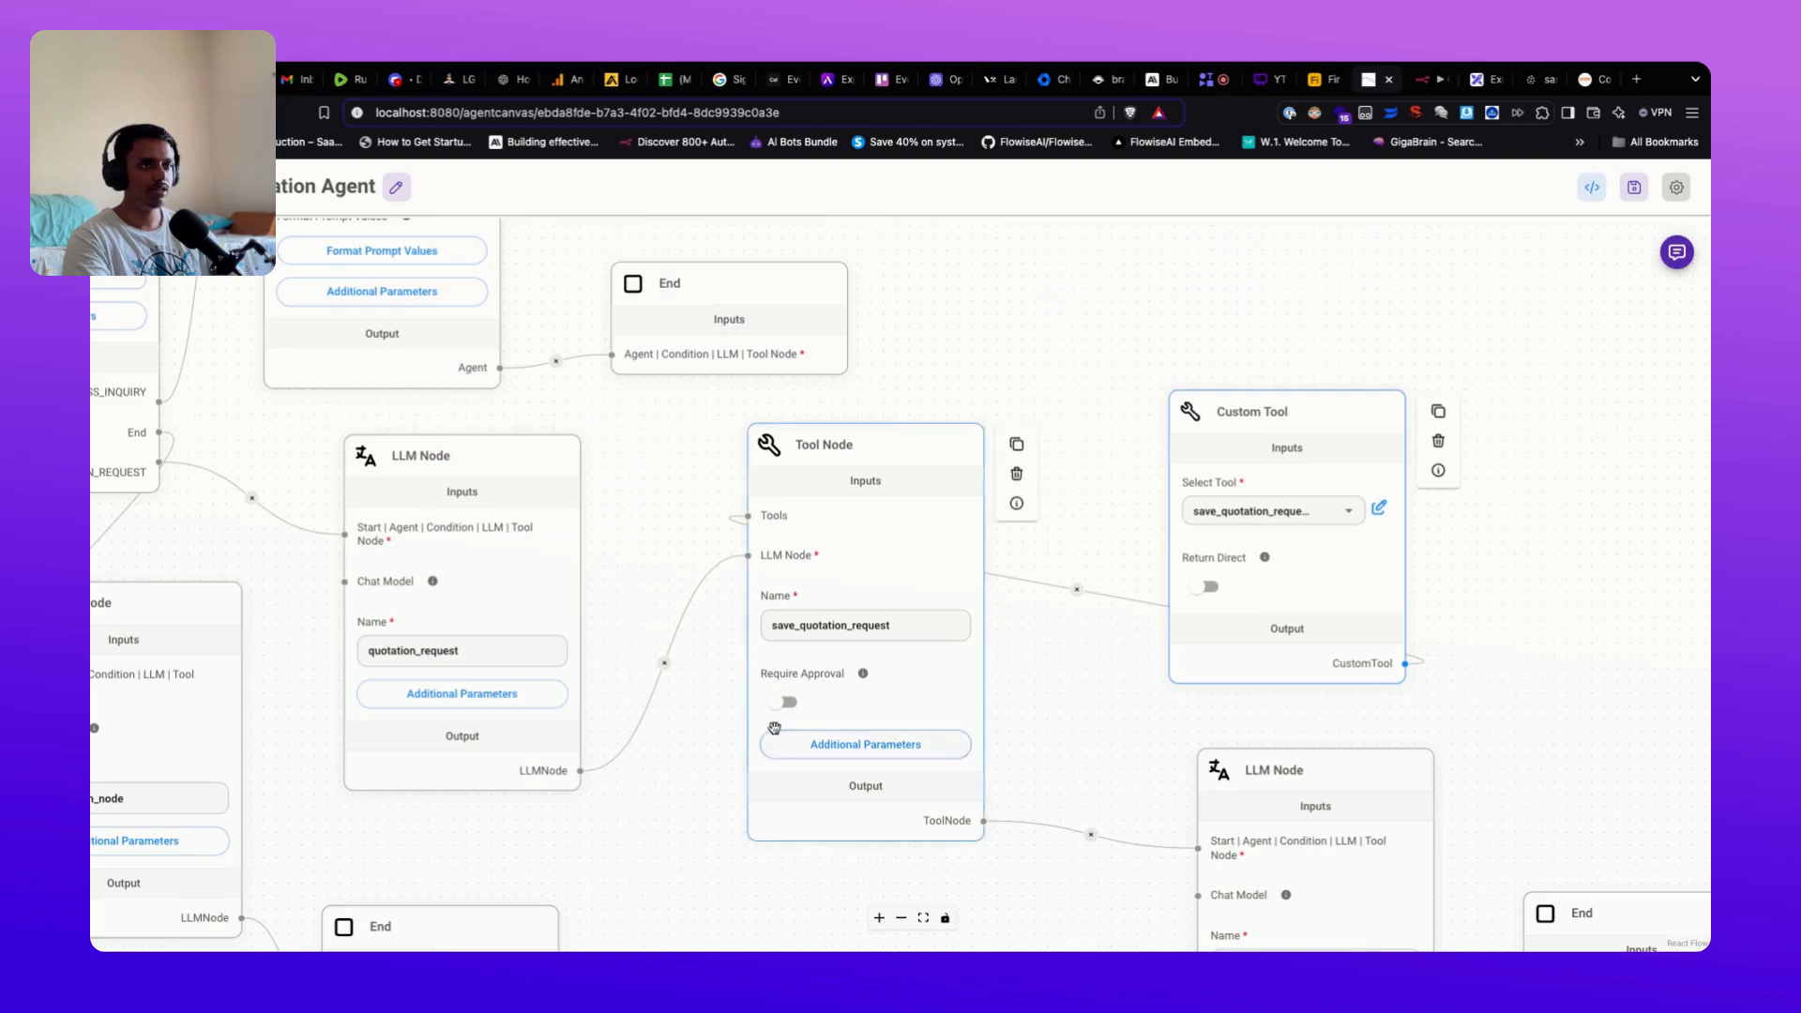
drag(525, 830, 692, 818)
mouse_move(673, 440)
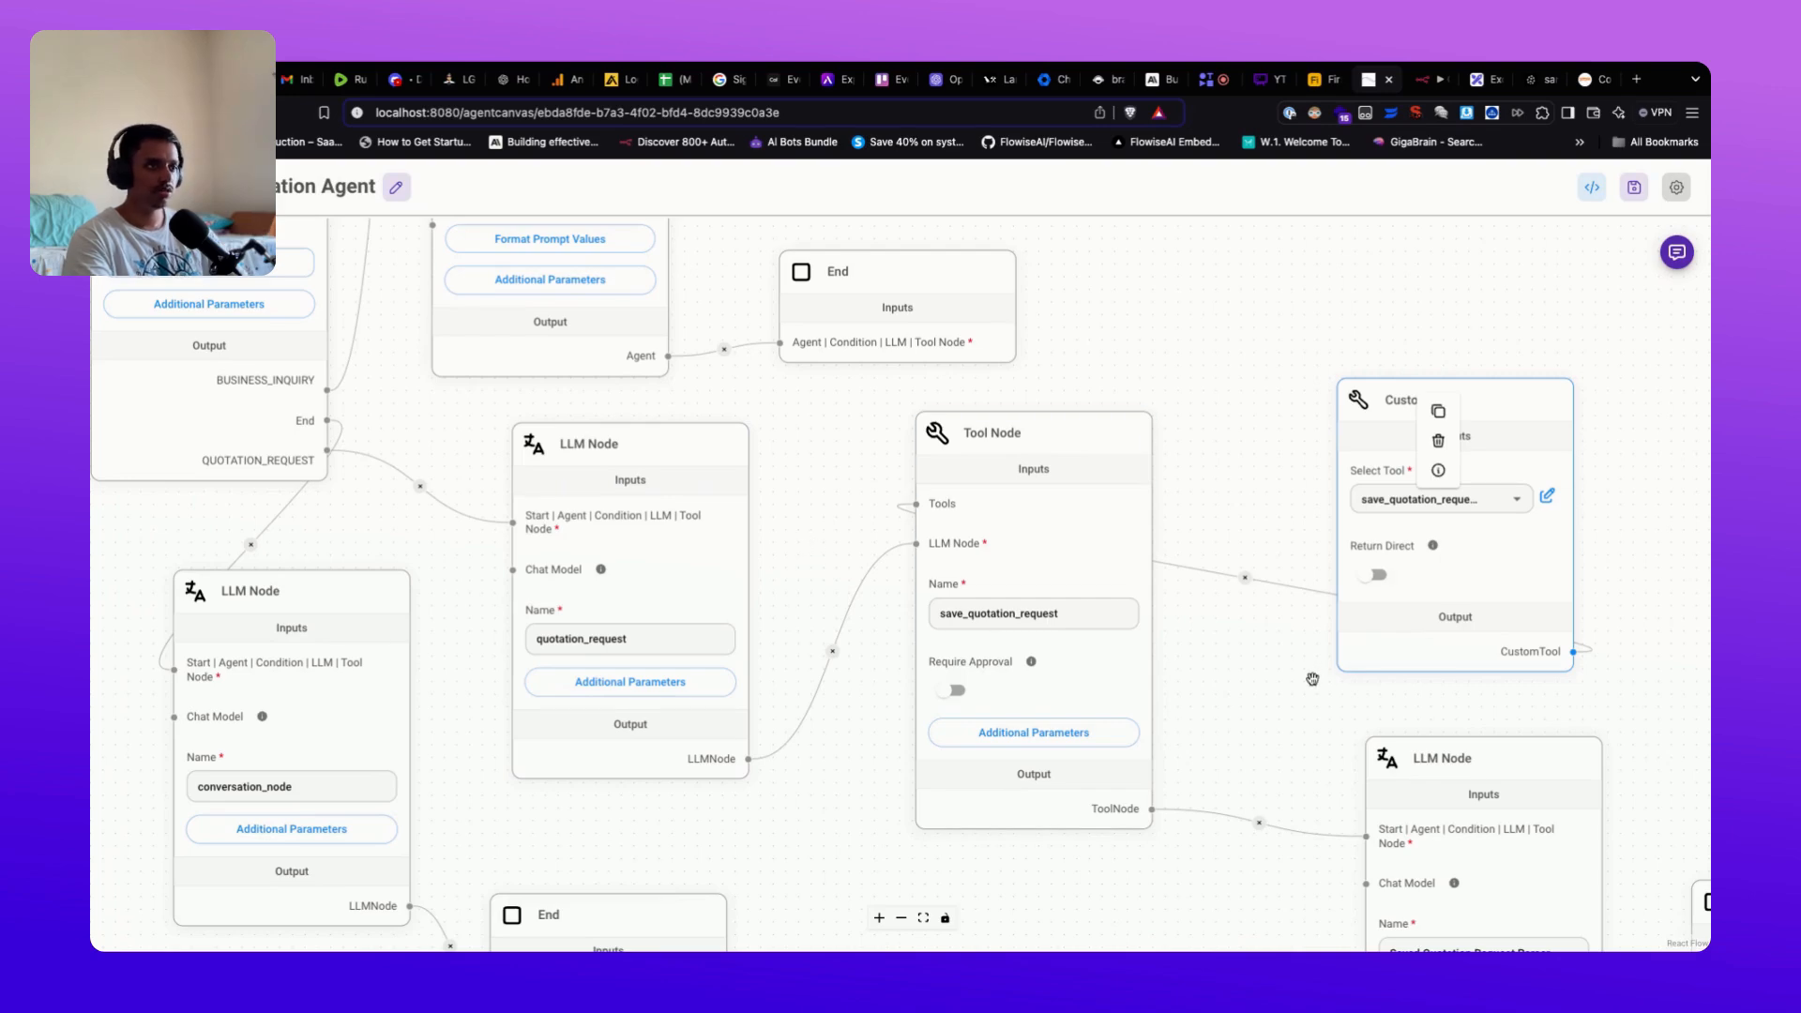
scroll(1299, 679, right, 3)
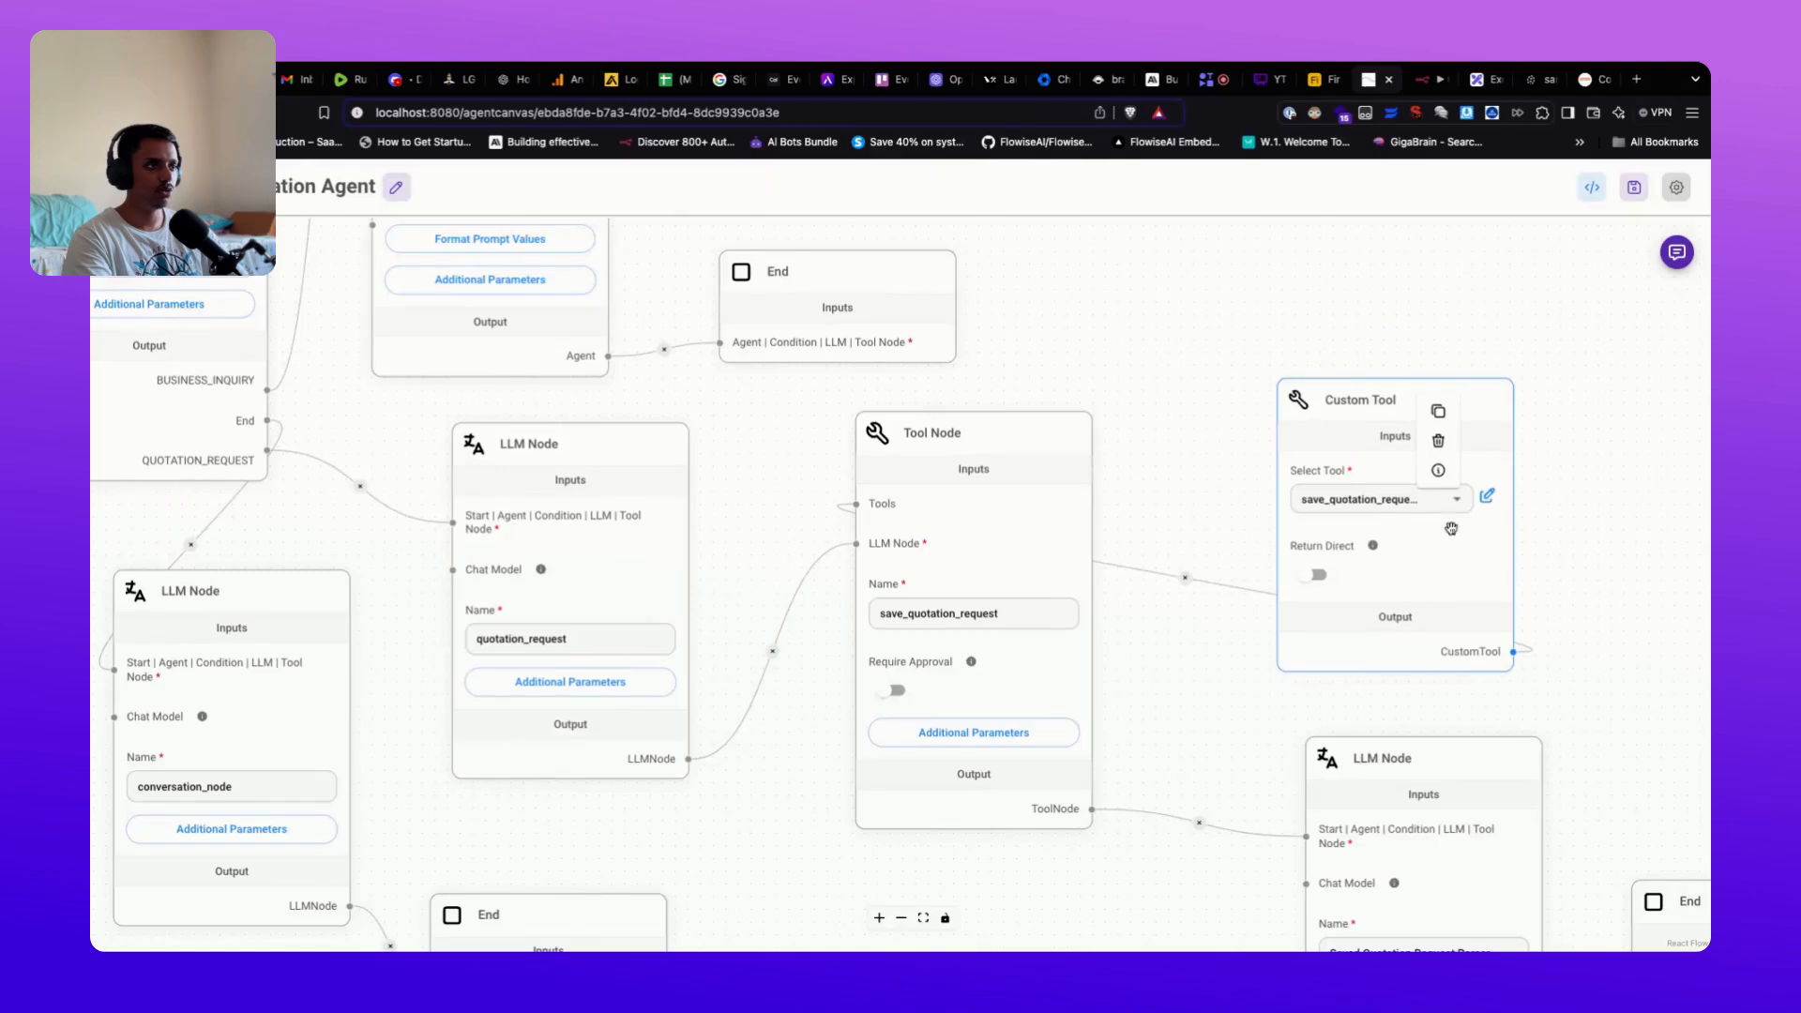
Step: Open save_quotation_request_tool and check the webhook URL and the name and email data fields
click(1487, 497)
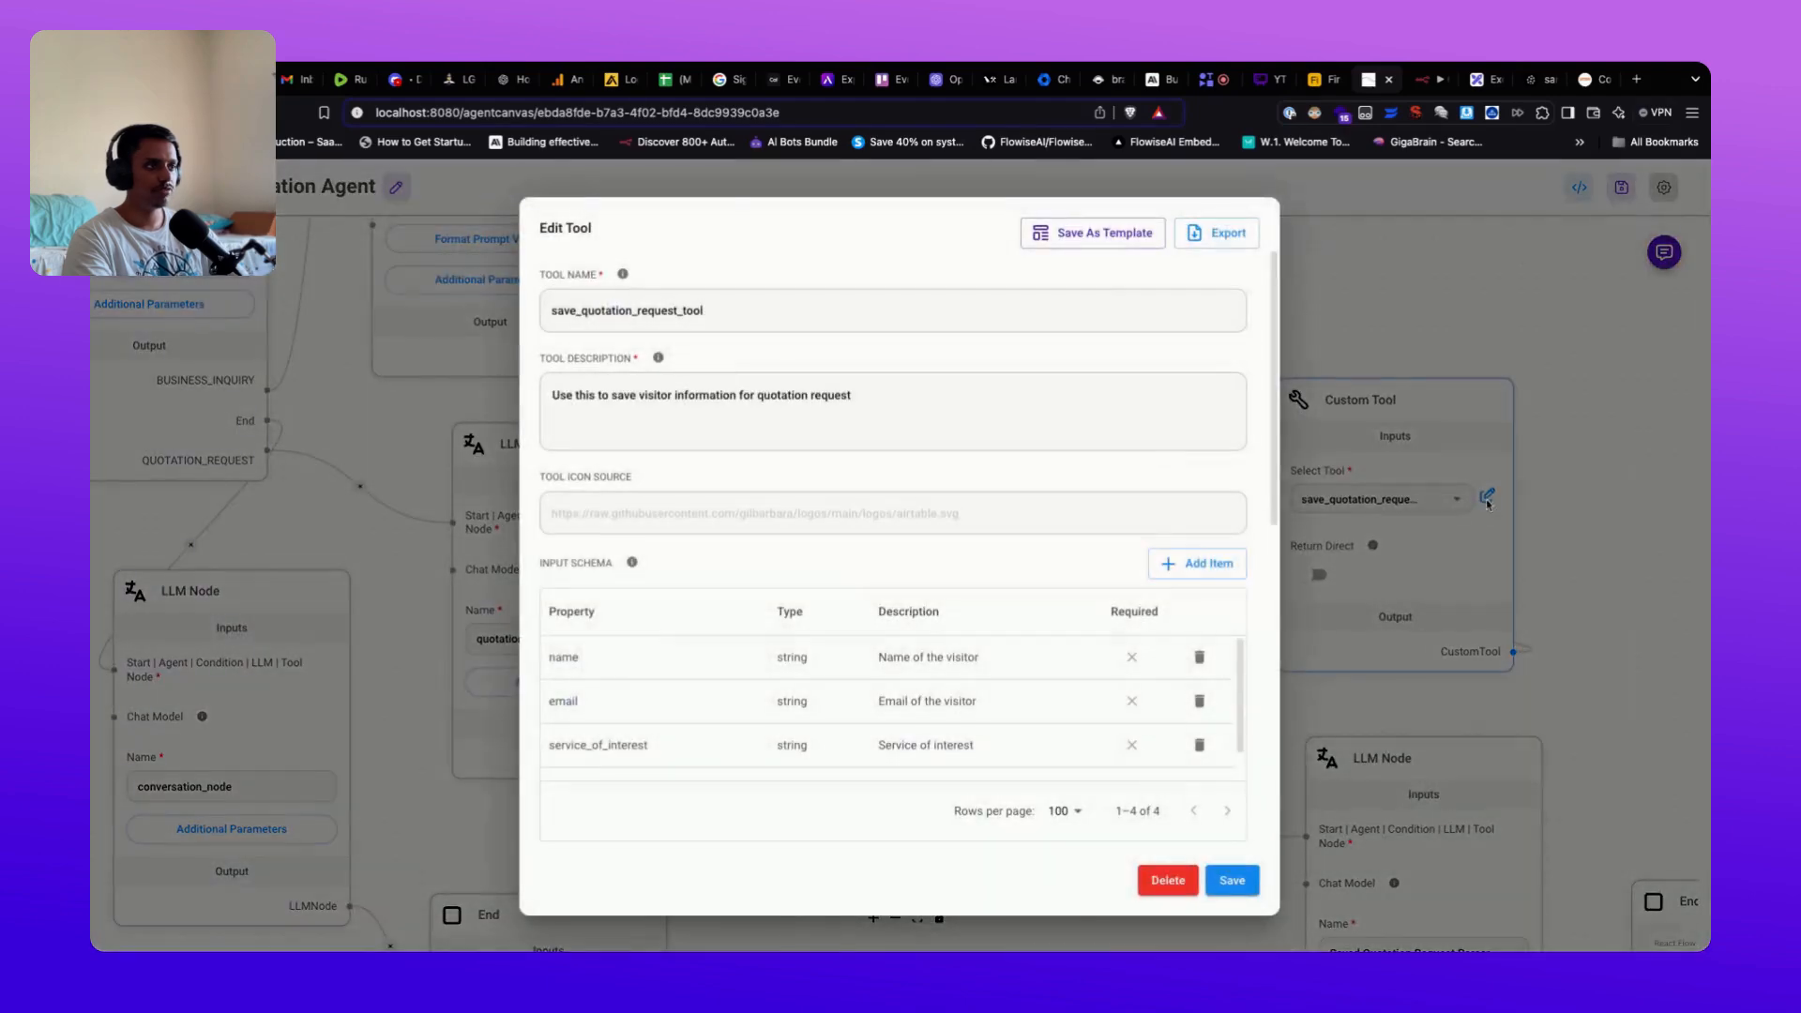
scroll(679, 515, down, 10)
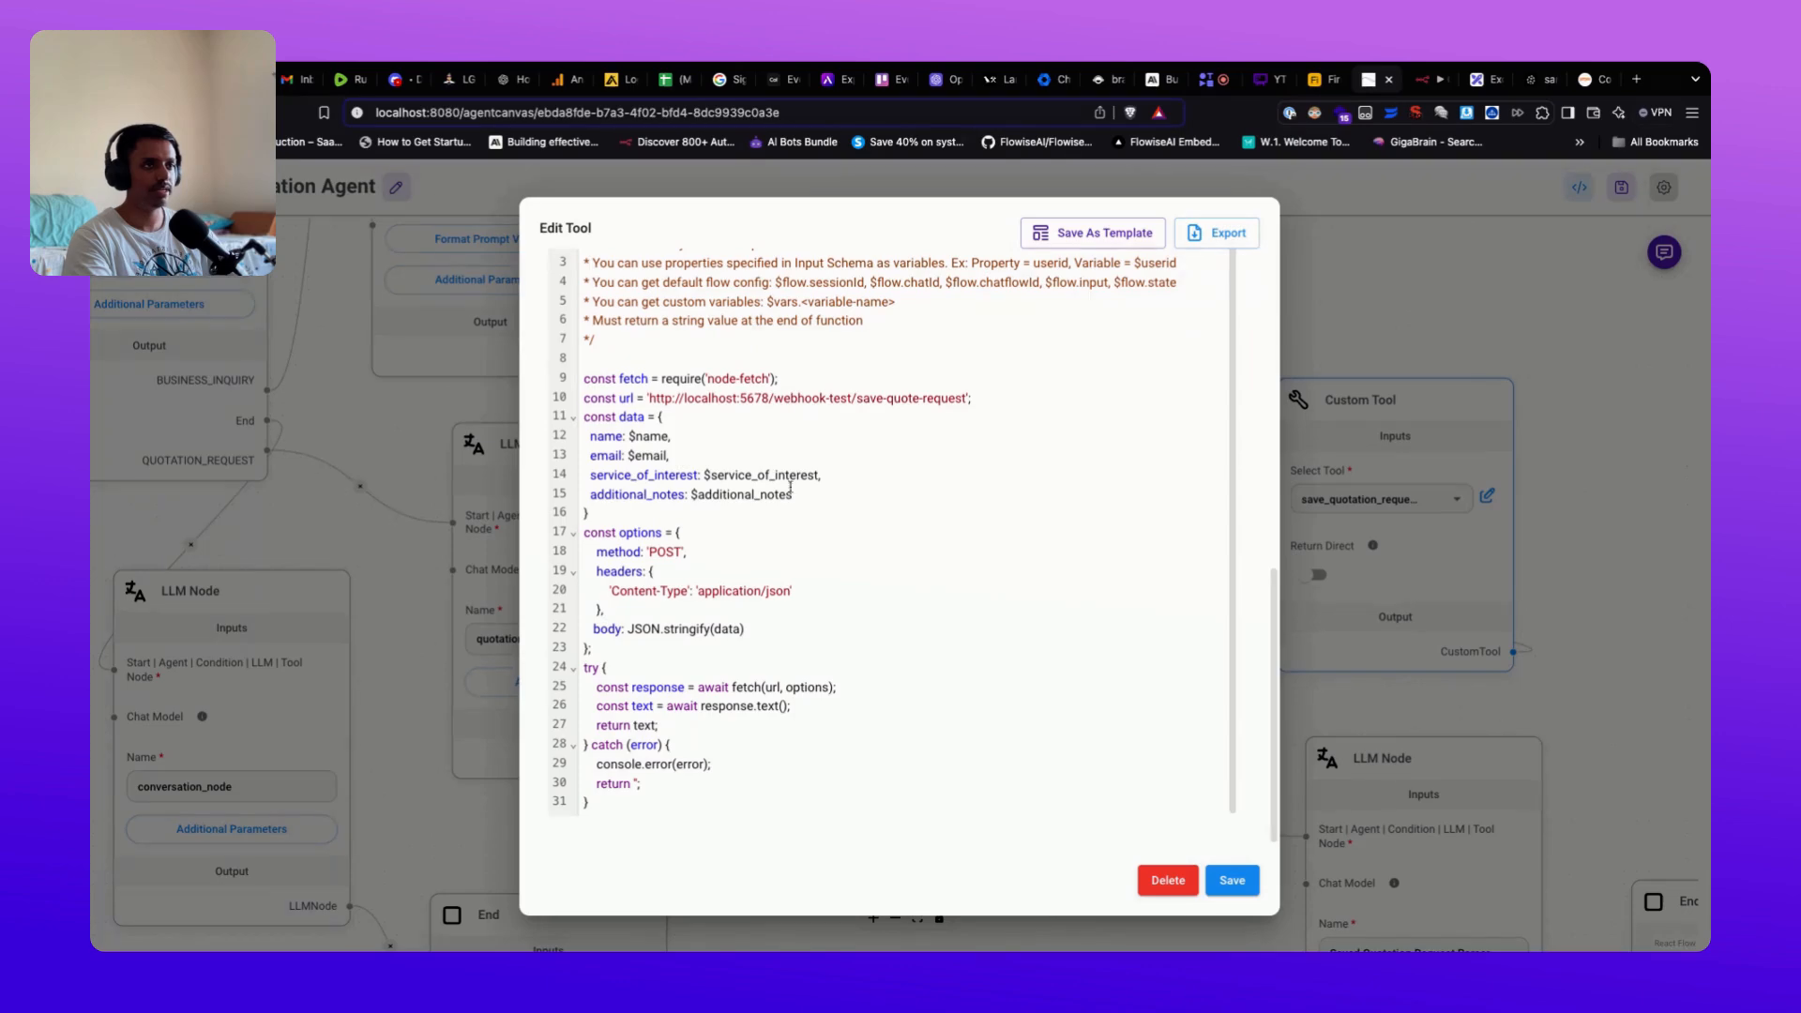
drag(651, 400, 963, 401)
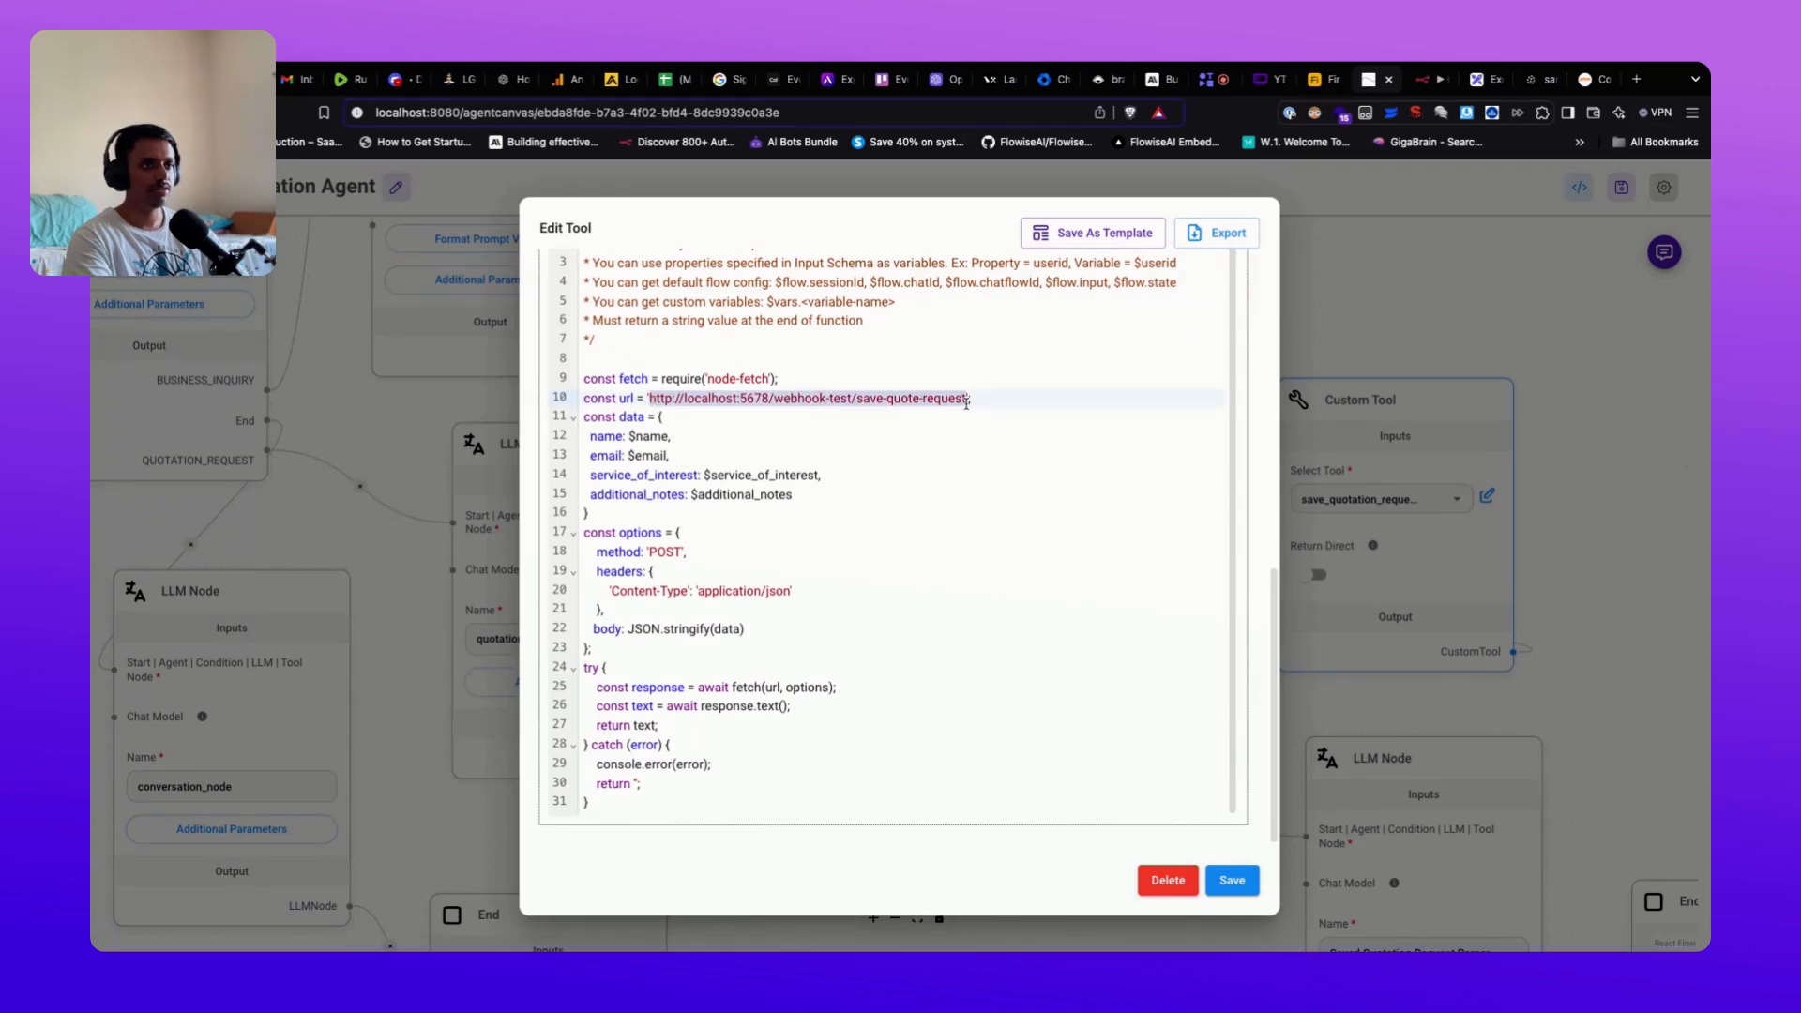
click(960, 441)
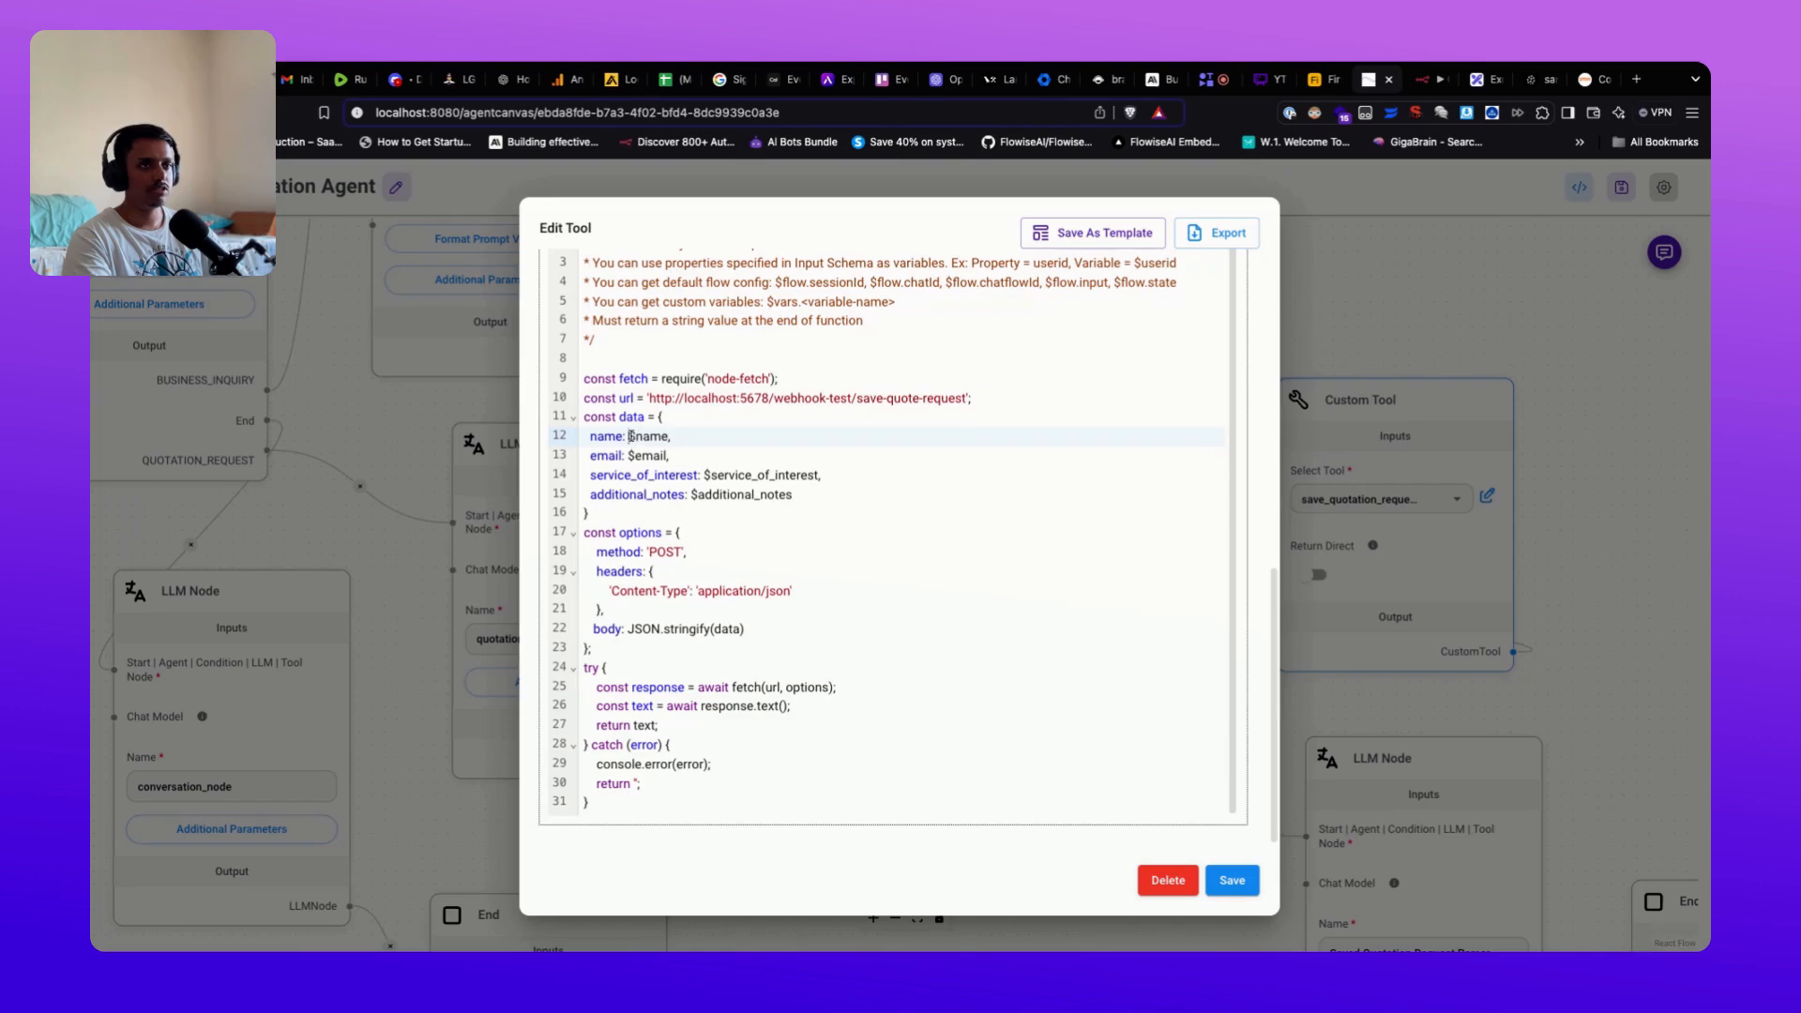
drag(631, 437, 792, 494)
click(841, 506)
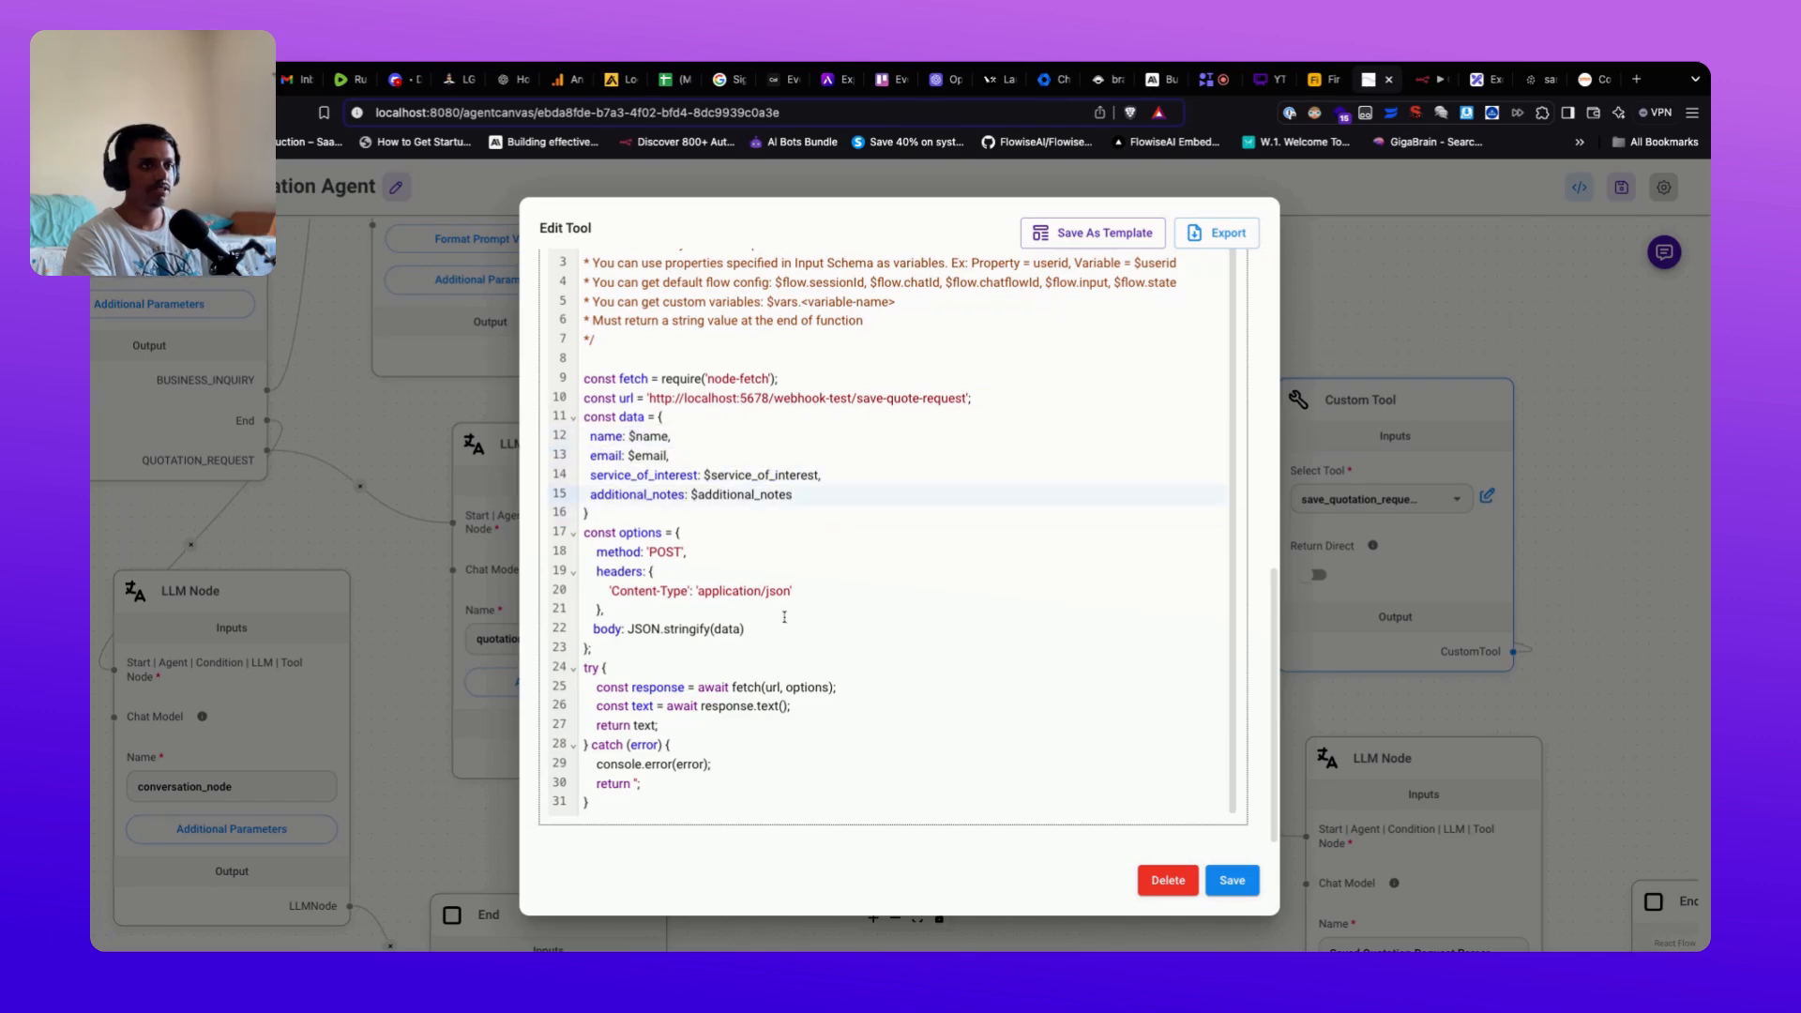
Step: Recheck the full save-quote-request webhook URL, scroll through the function, and save the tool
scroll(639, 418, up, 1)
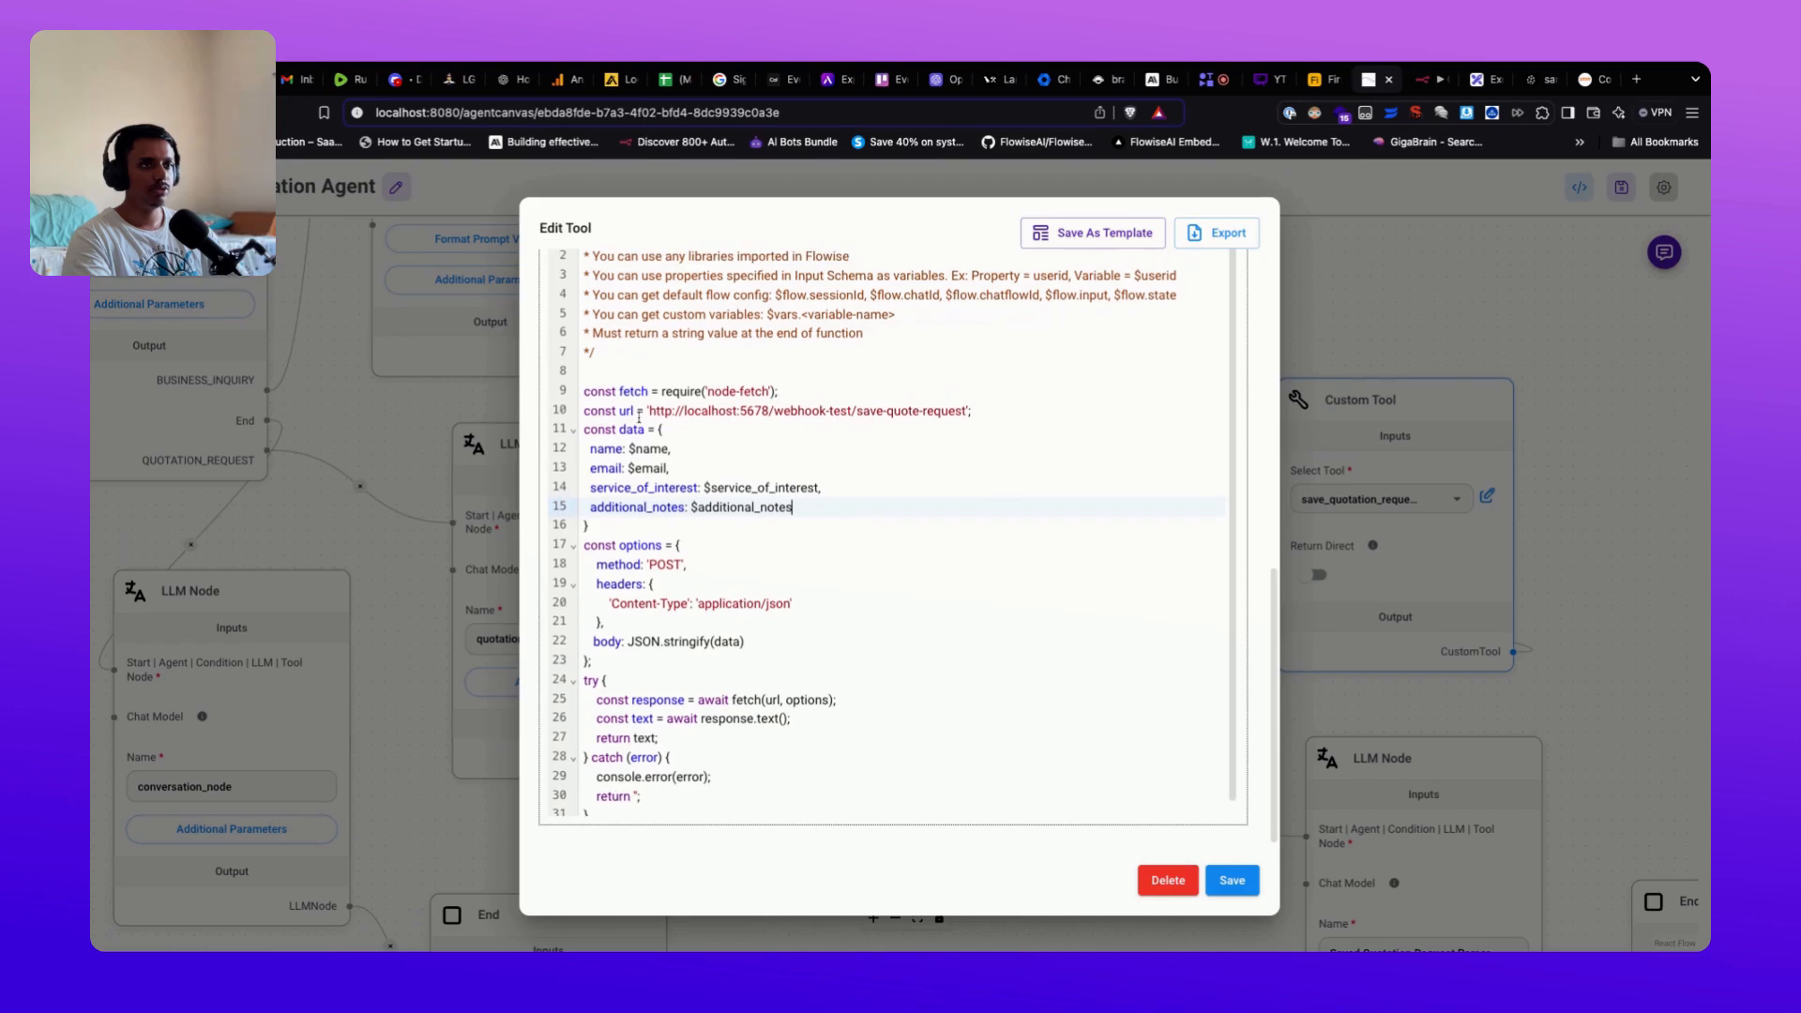
drag(655, 411, 967, 411)
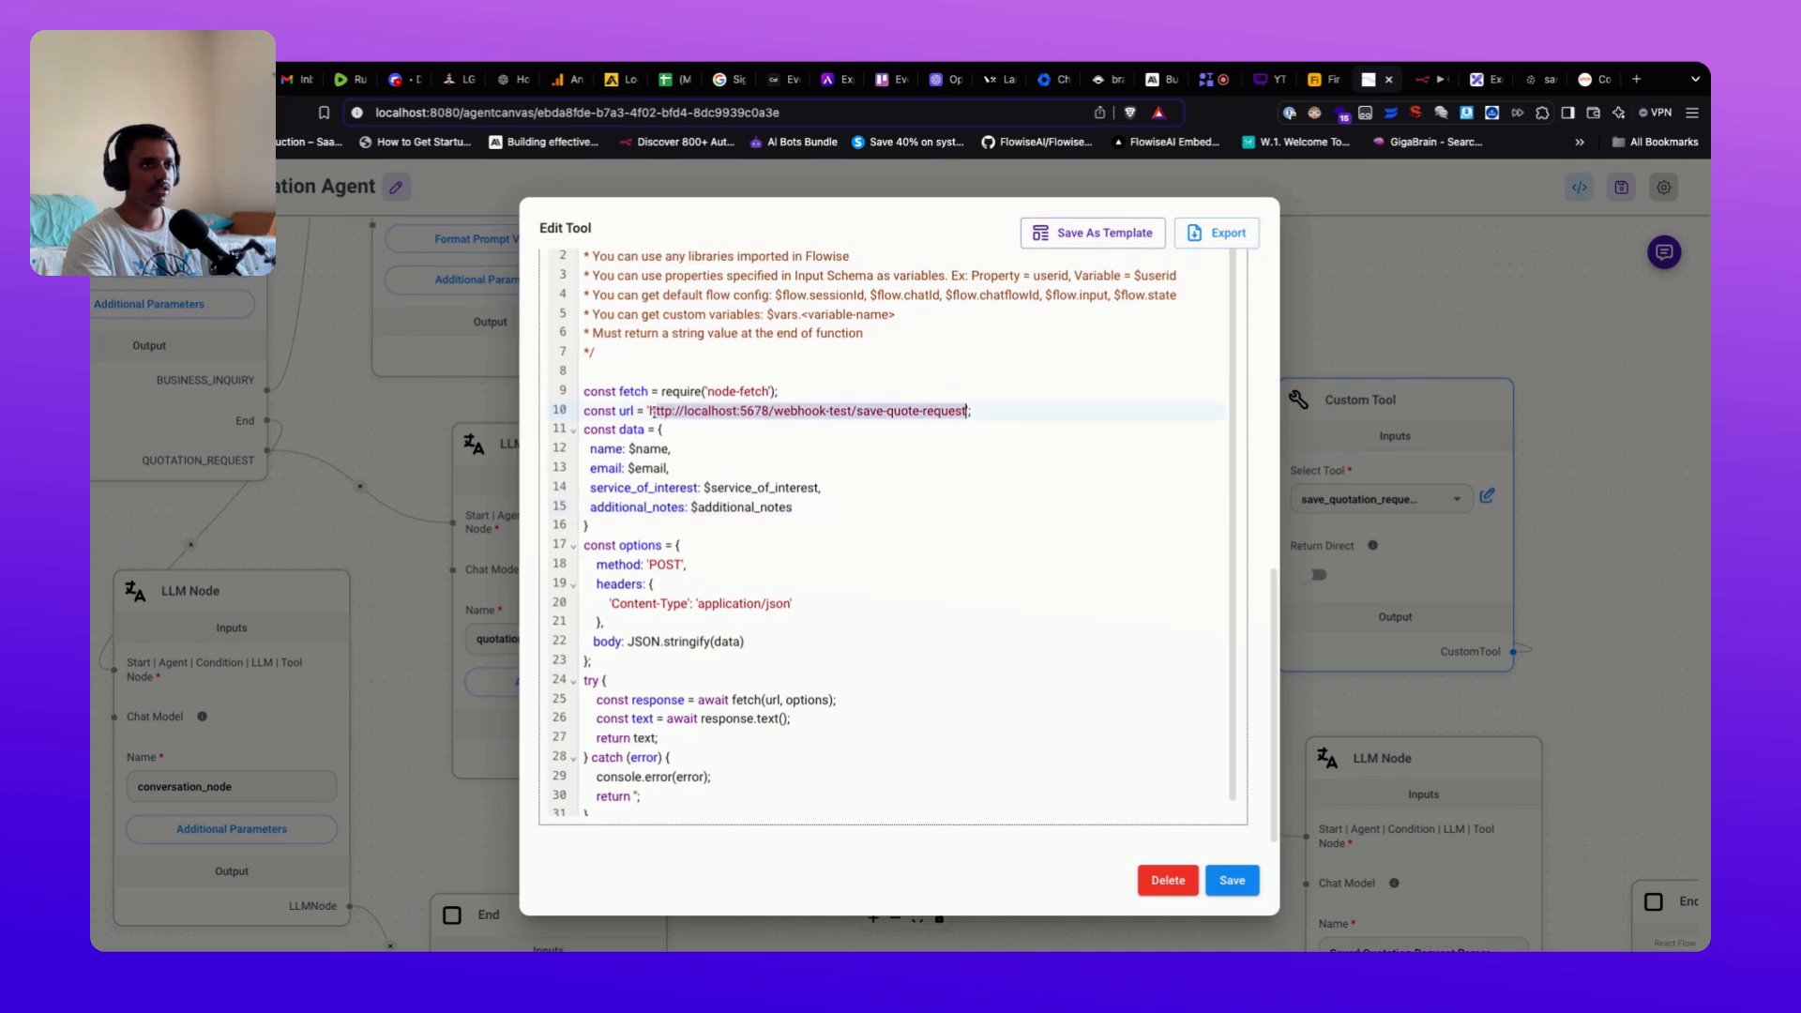
click(1022, 416)
scroll(629, 450, up, 5)
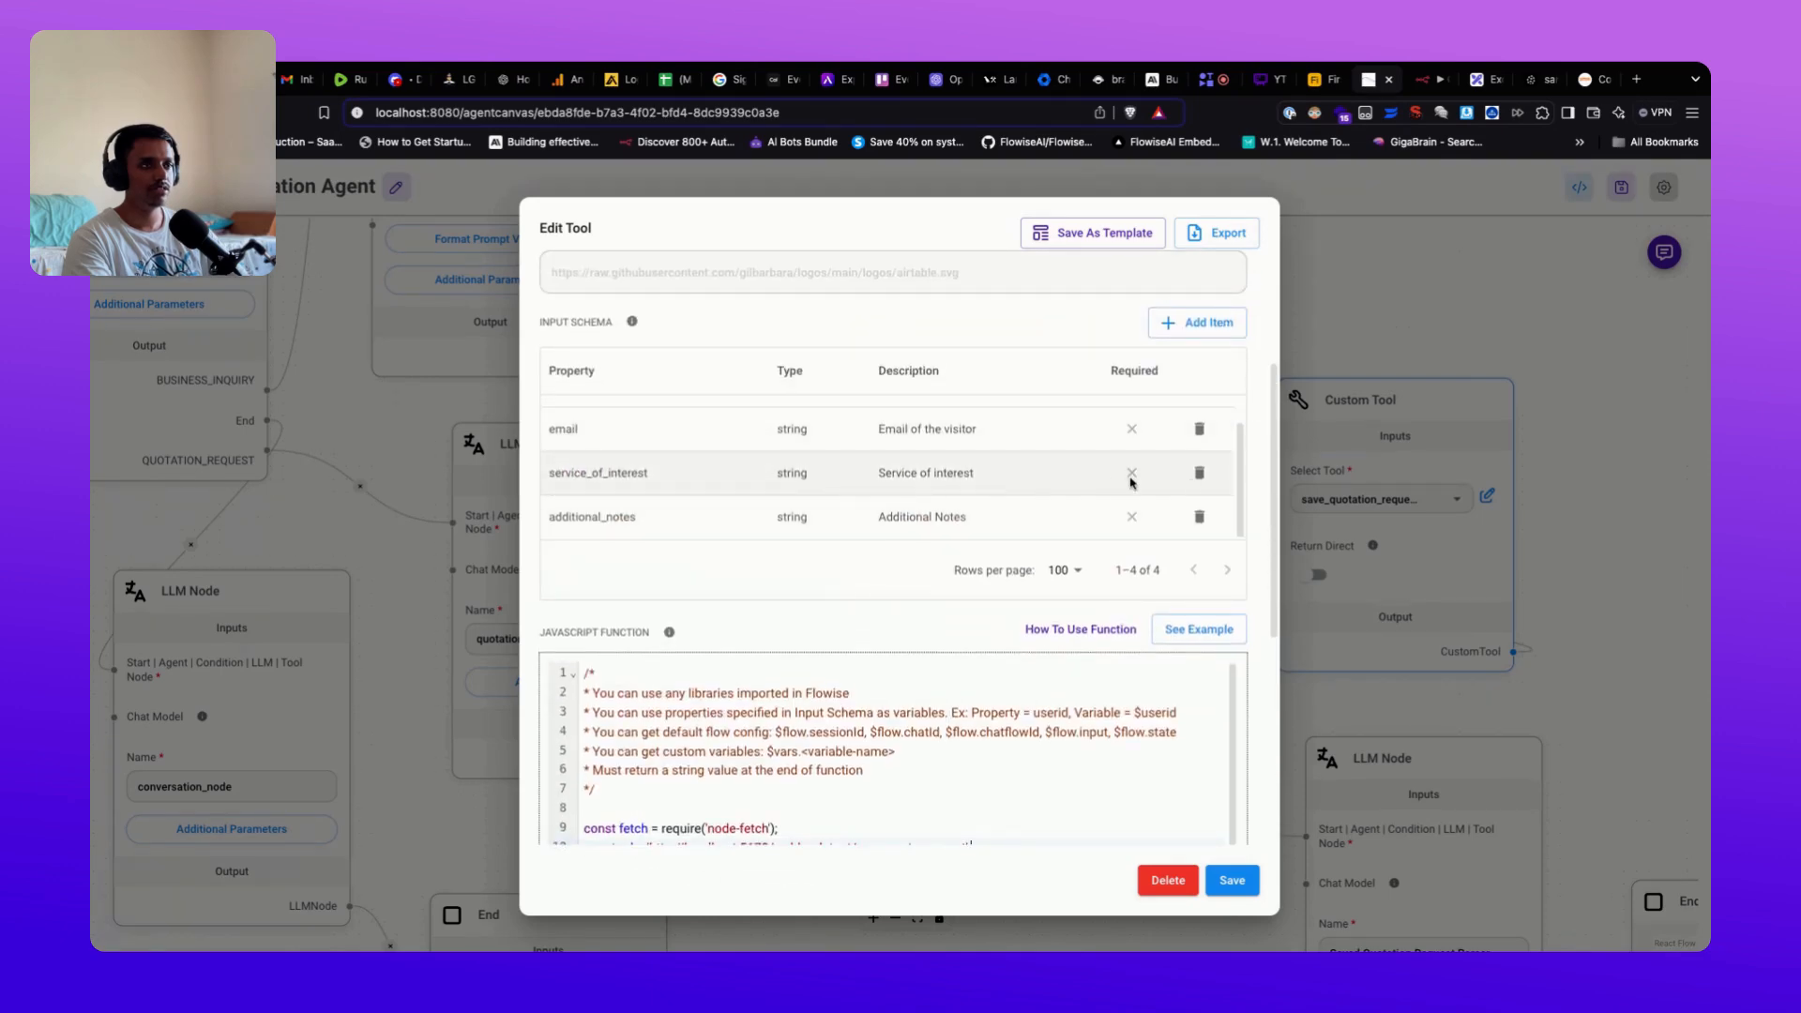
scroll(1238, 482, up, 2)
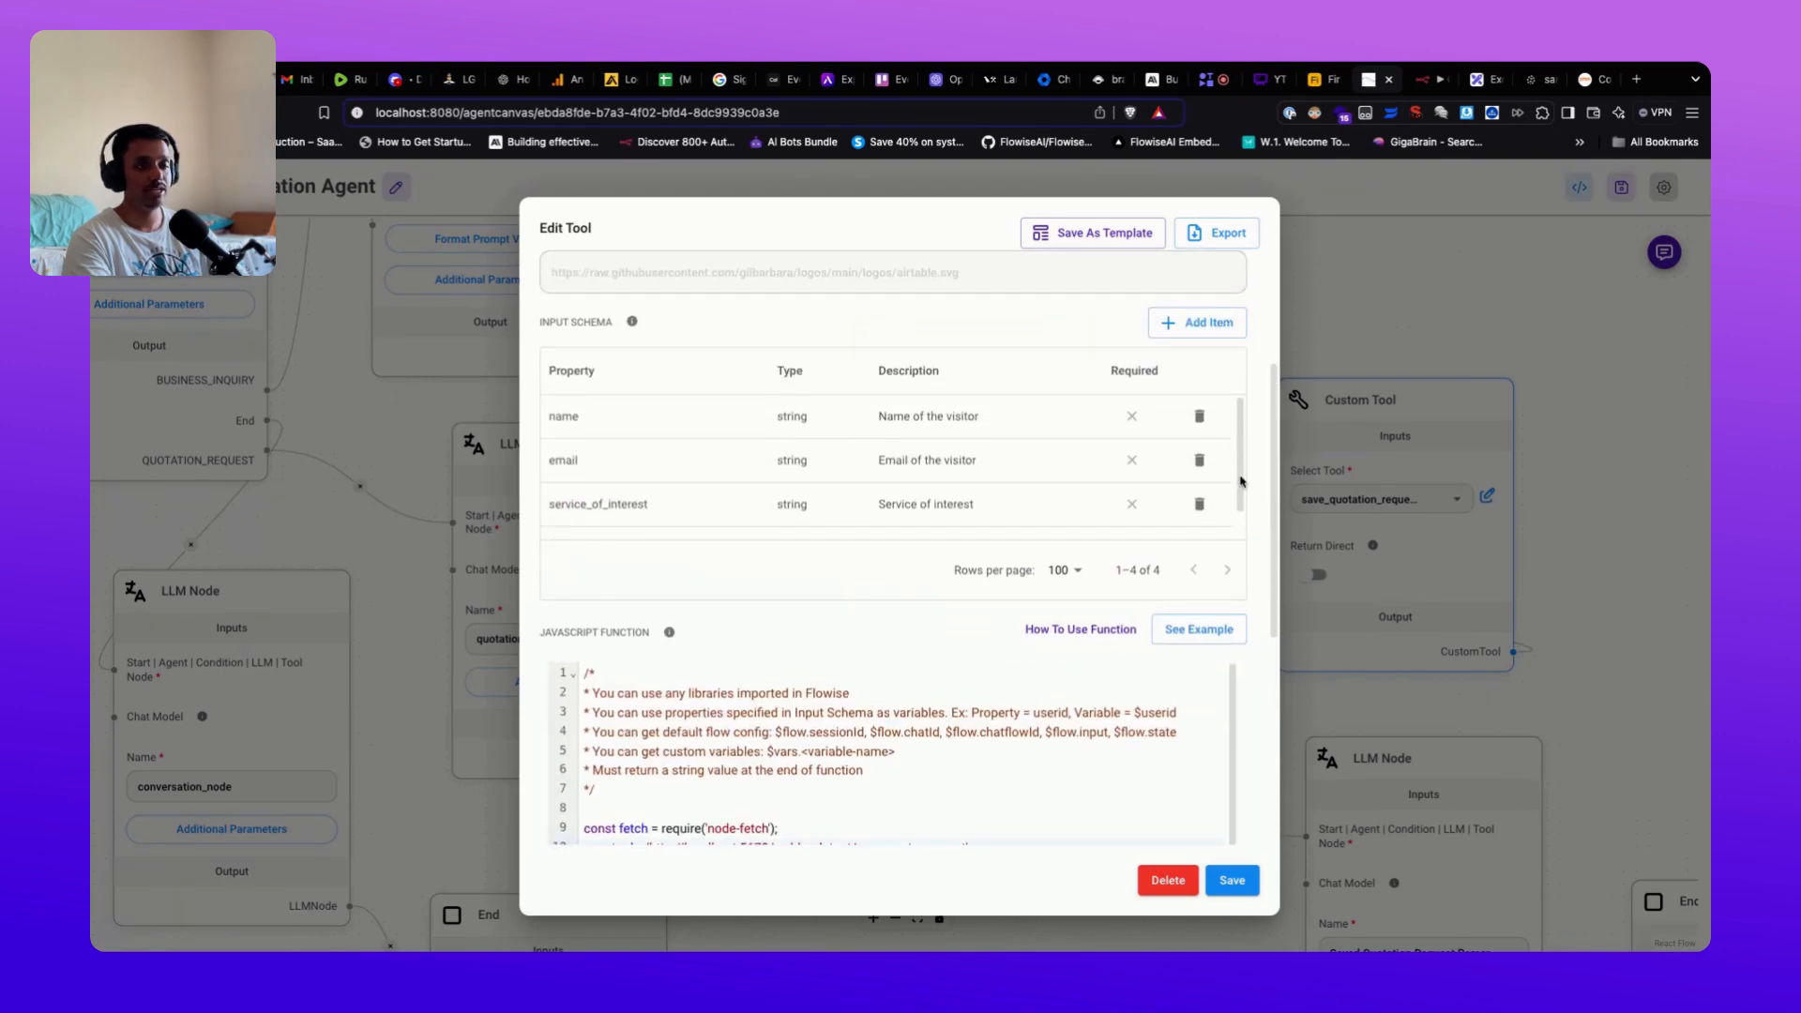
scroll(666, 479, down, 2)
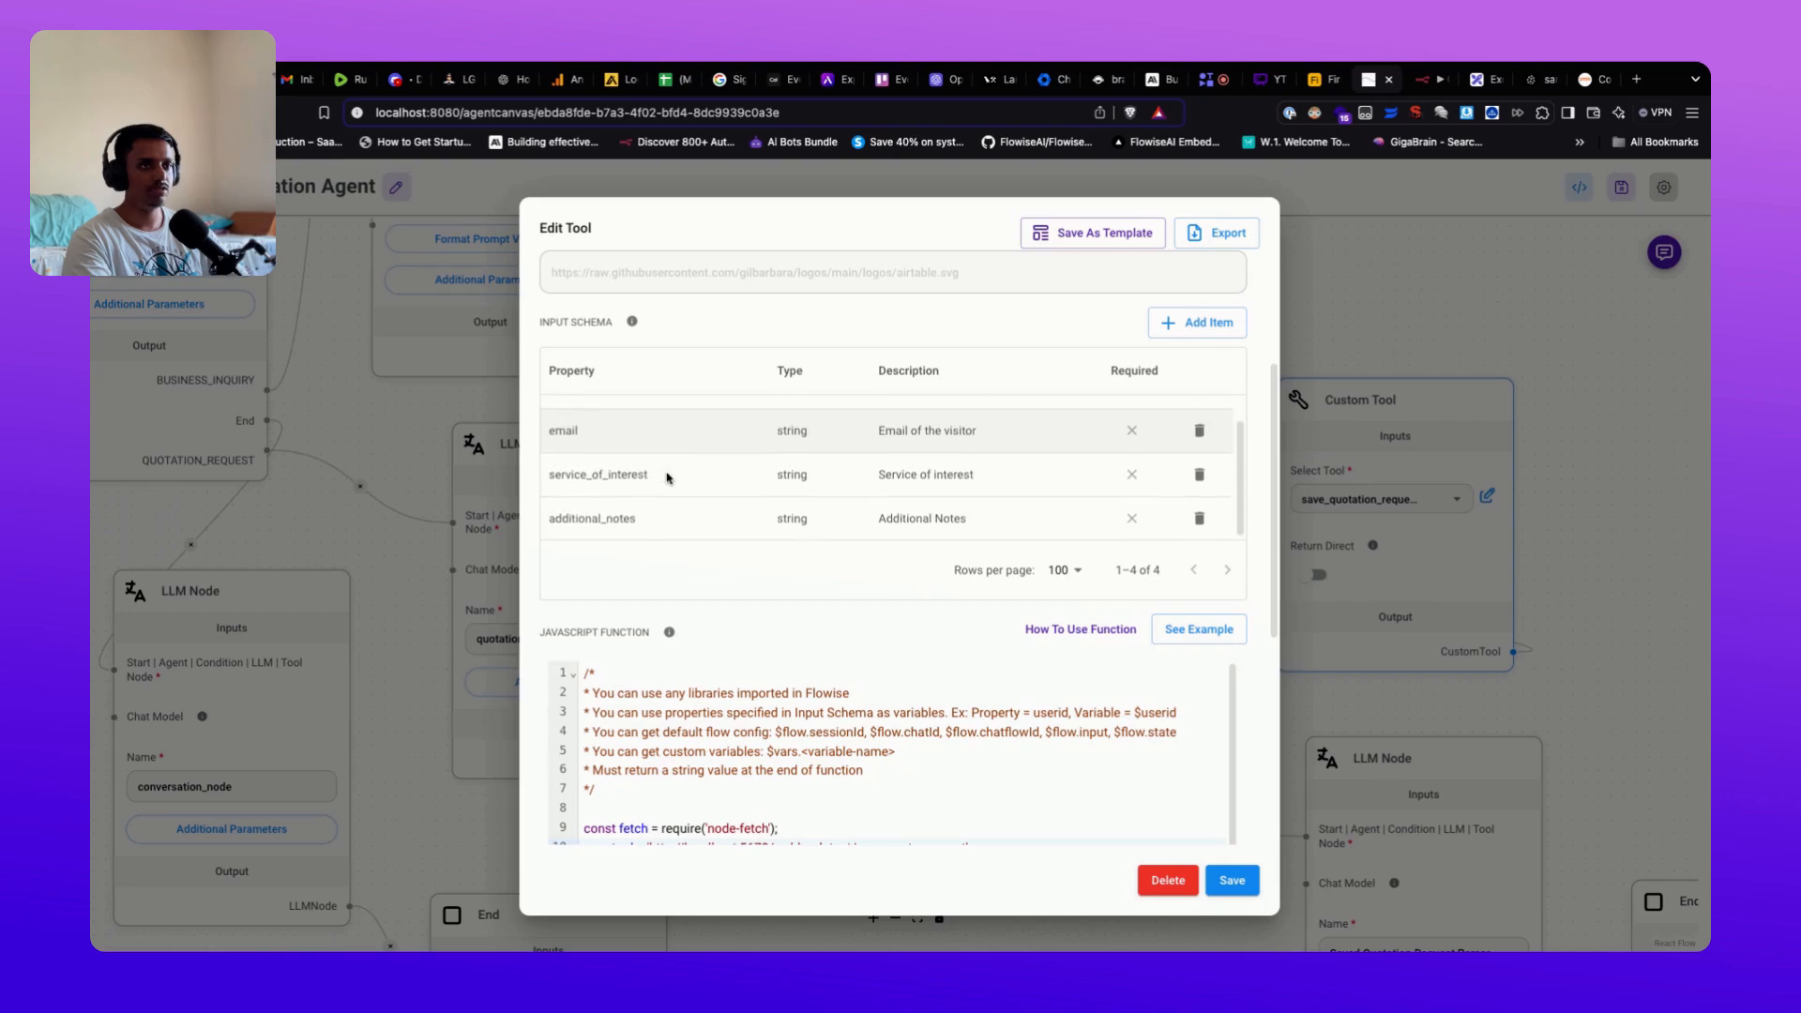
scroll(788, 677, down, 1)
scroll(788, 677, down, 5)
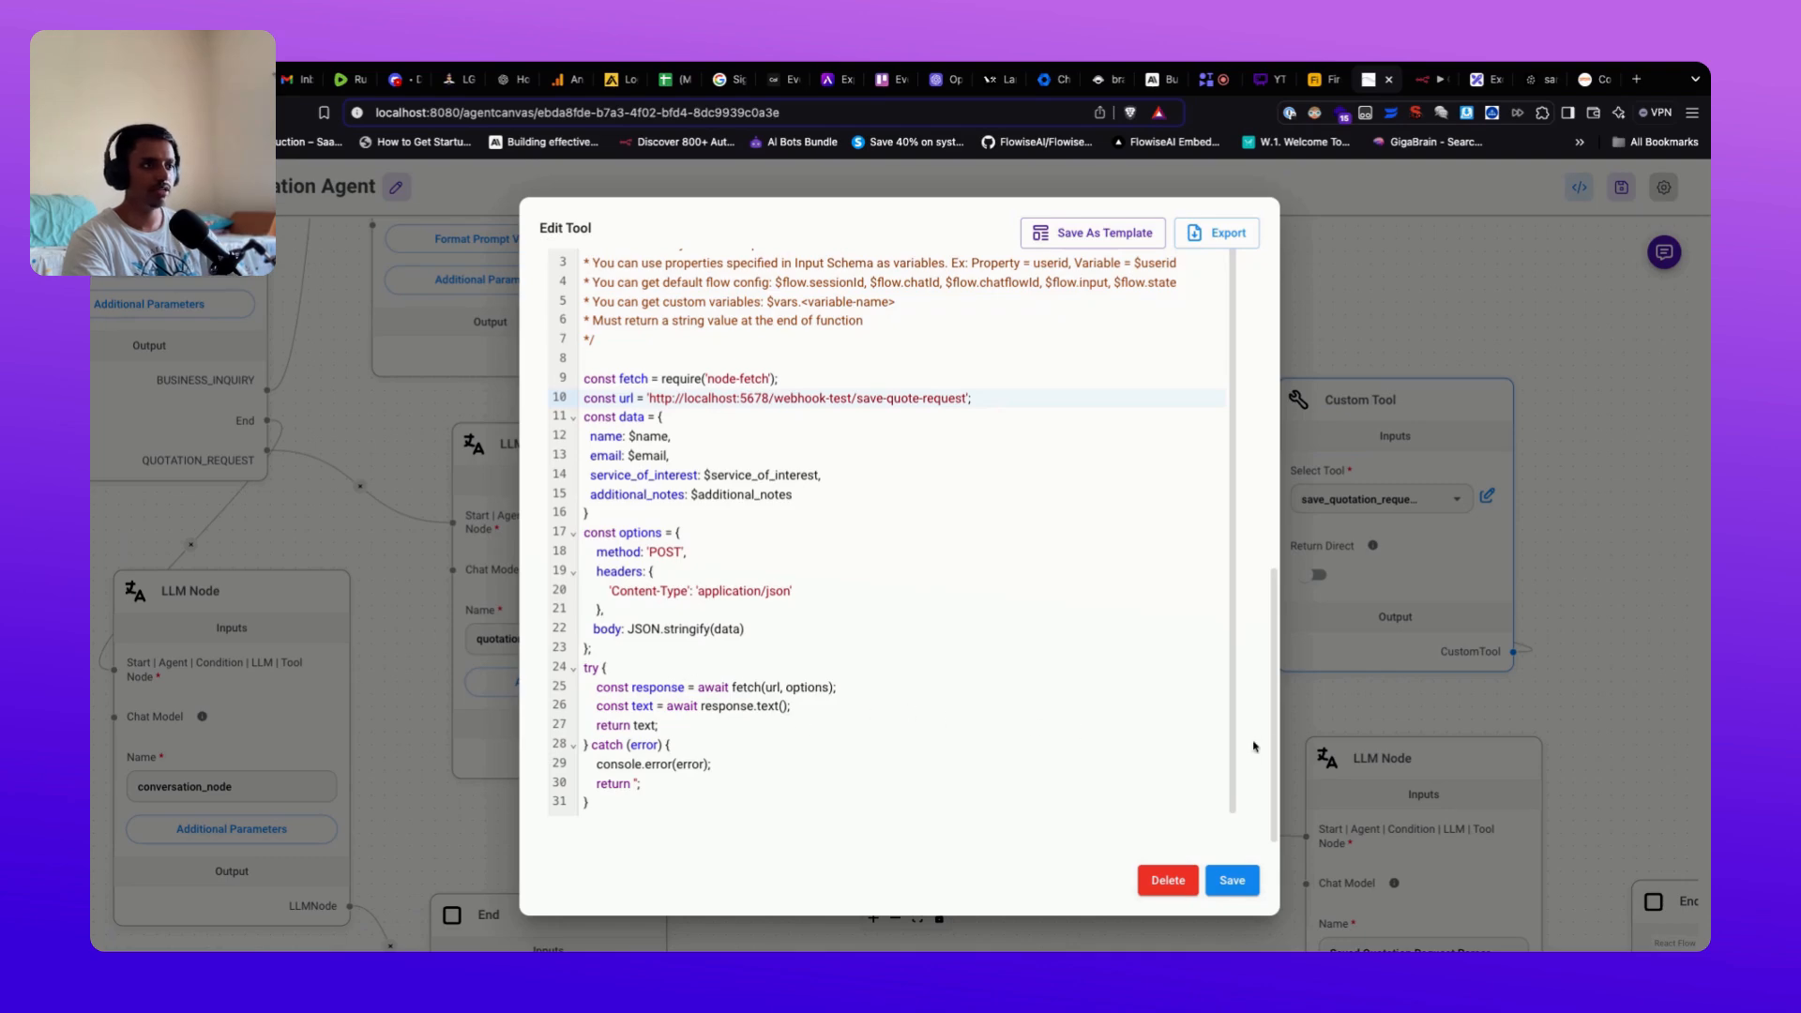
click(1232, 881)
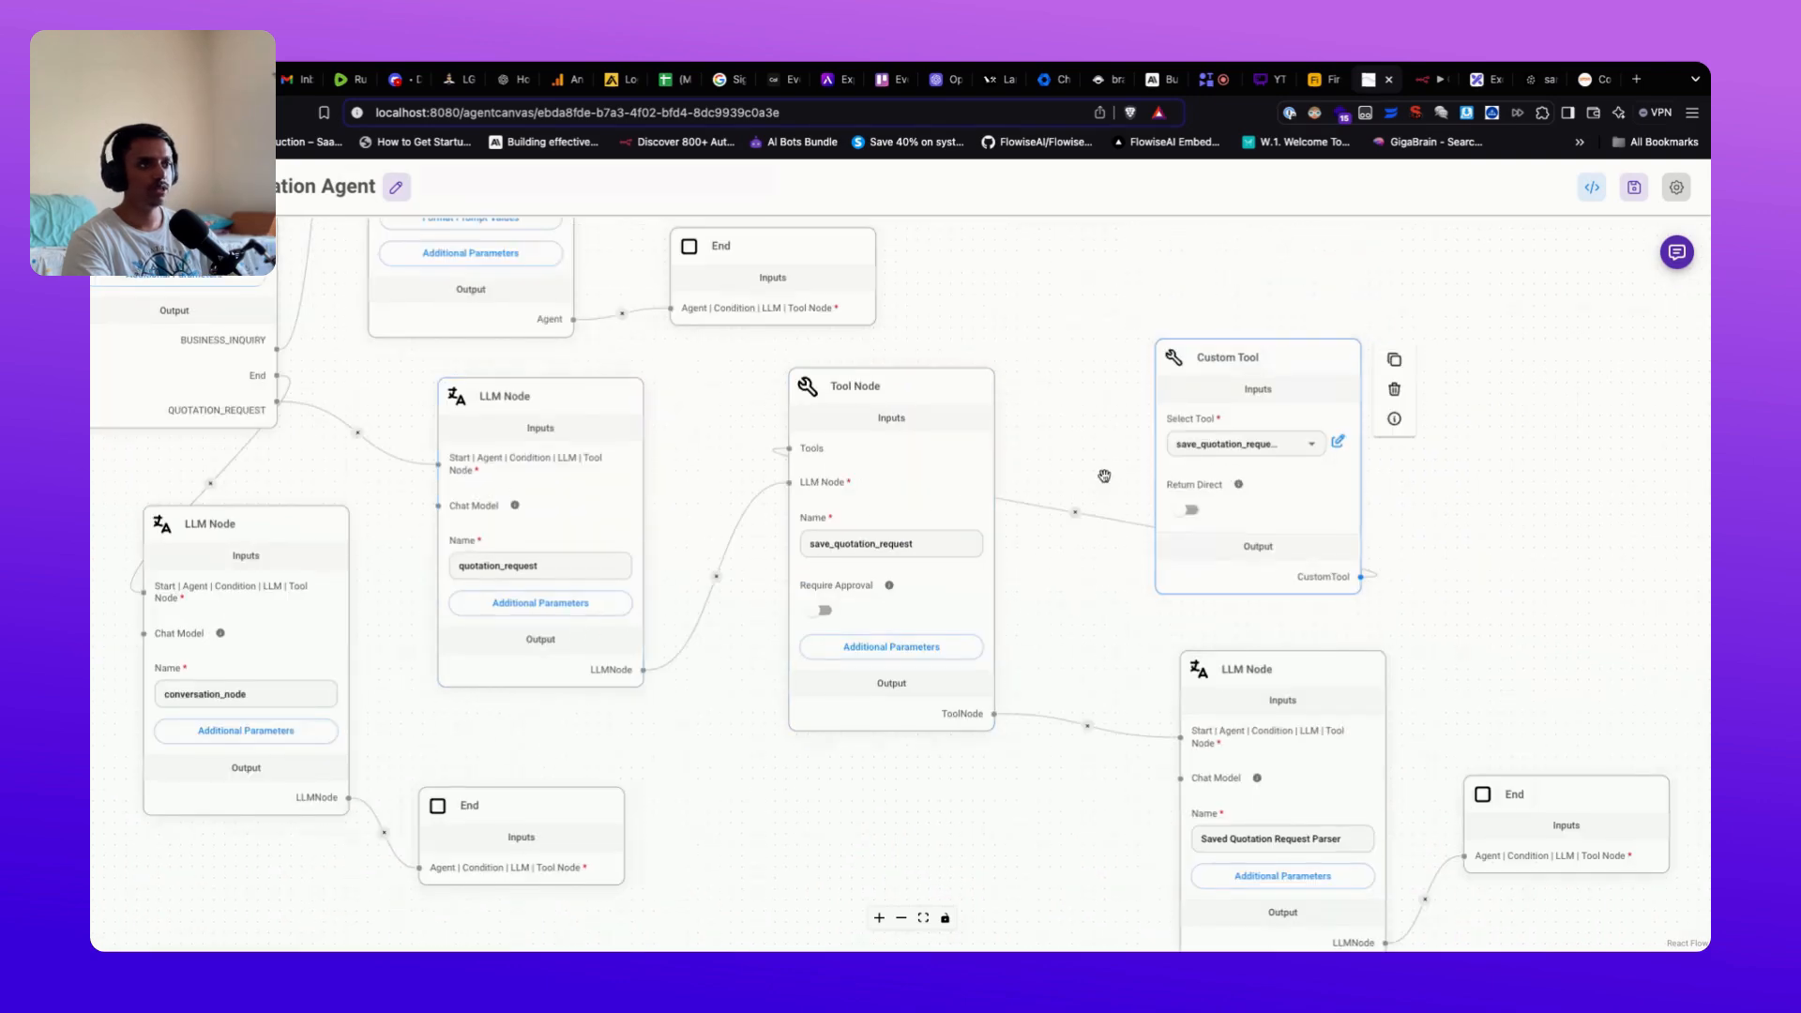
drag(1160, 754, 1095, 676)
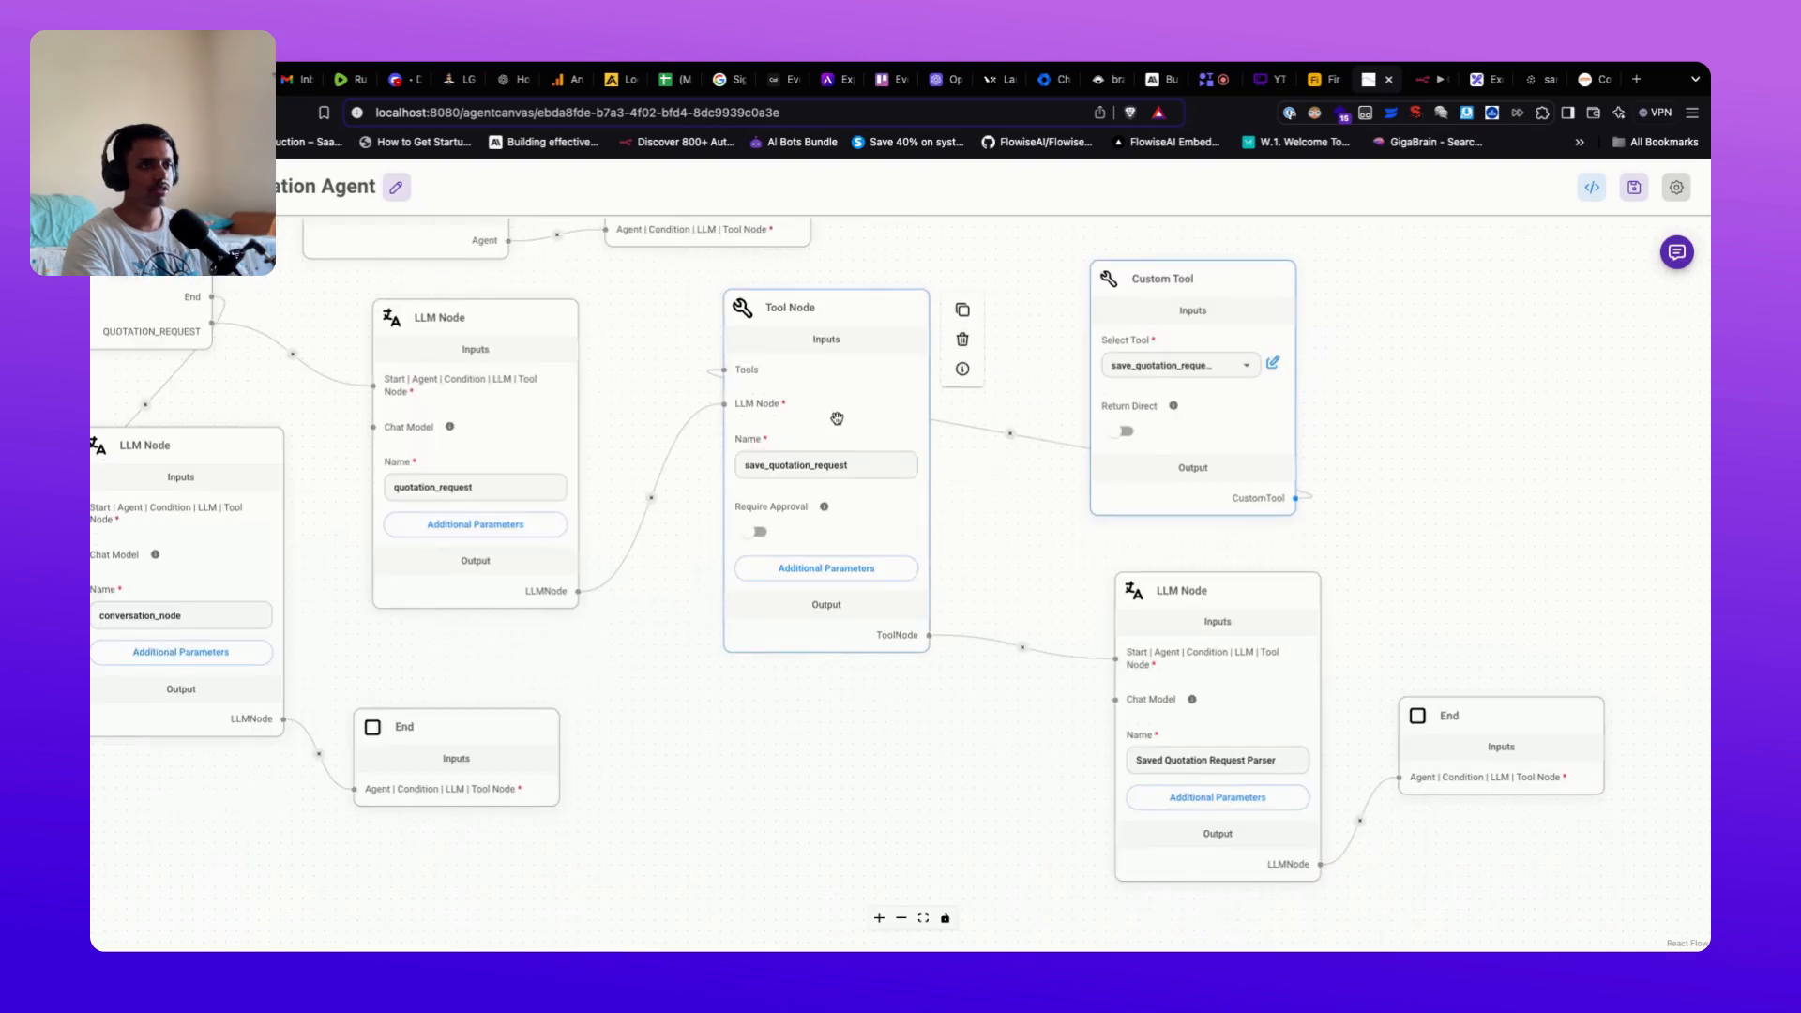
drag(1075, 633, 952, 633)
scroll(952, 633, up, 3)
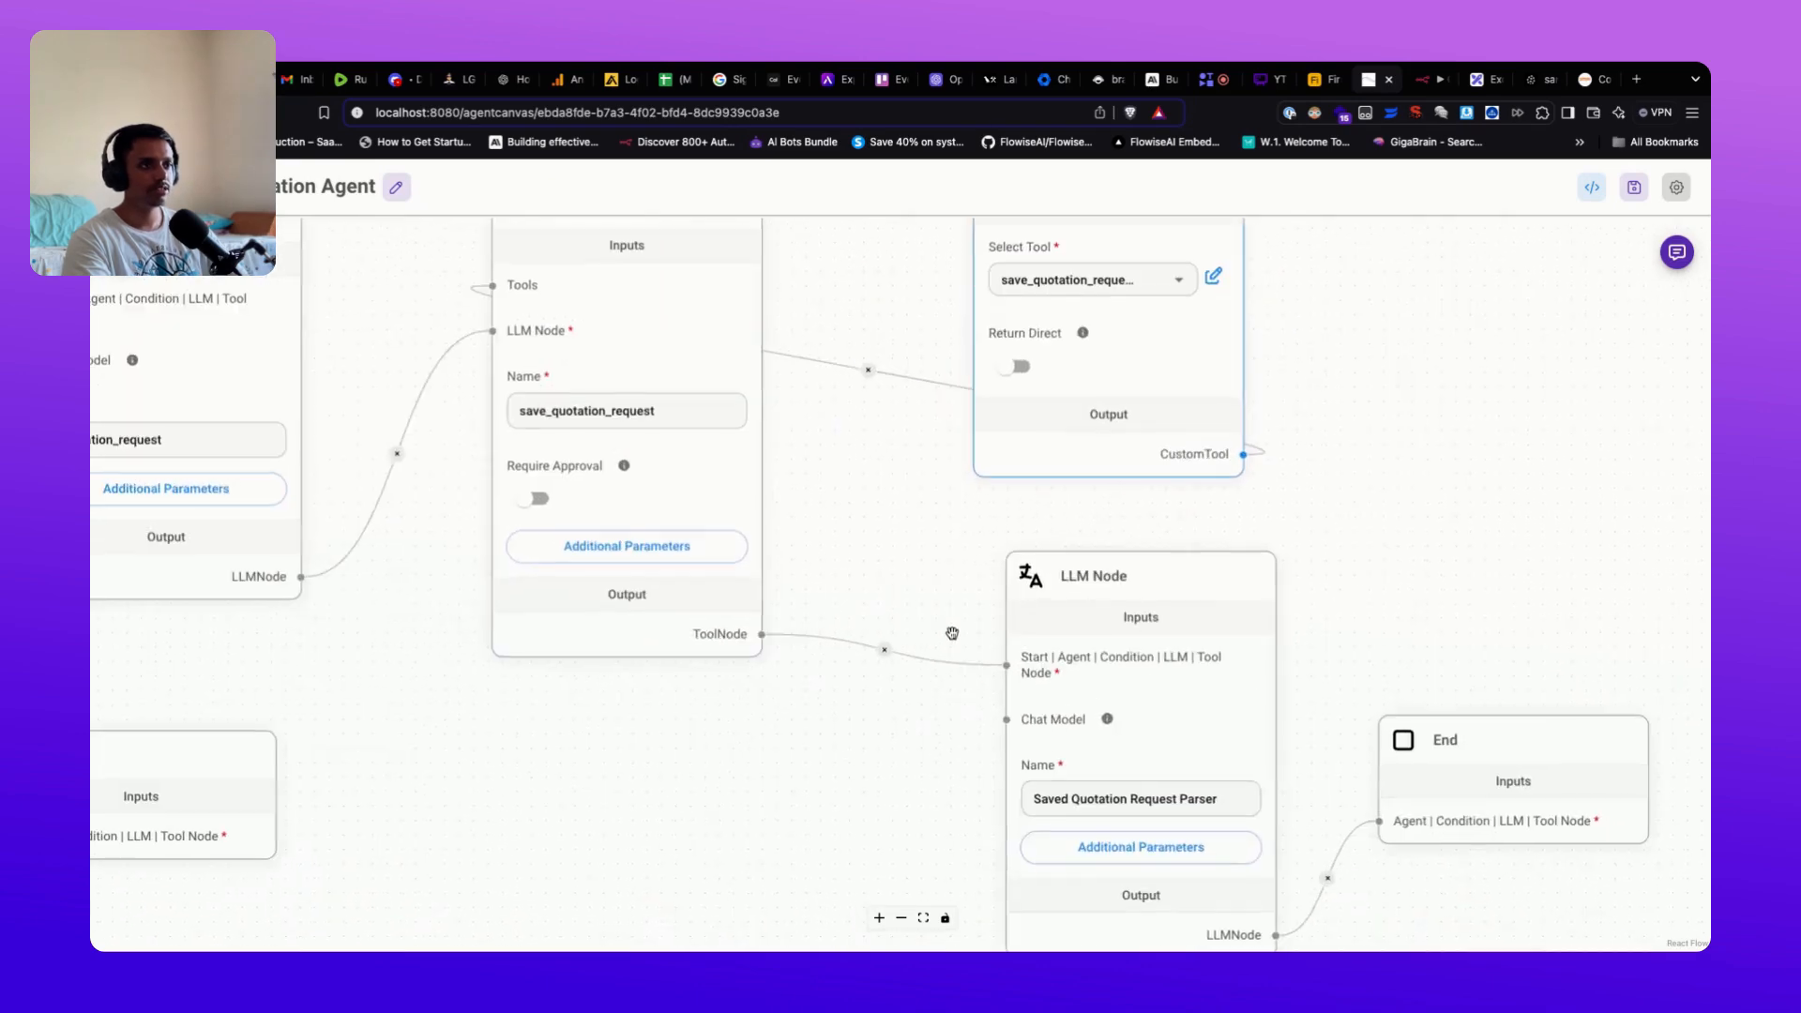
drag(929, 788, 824, 687)
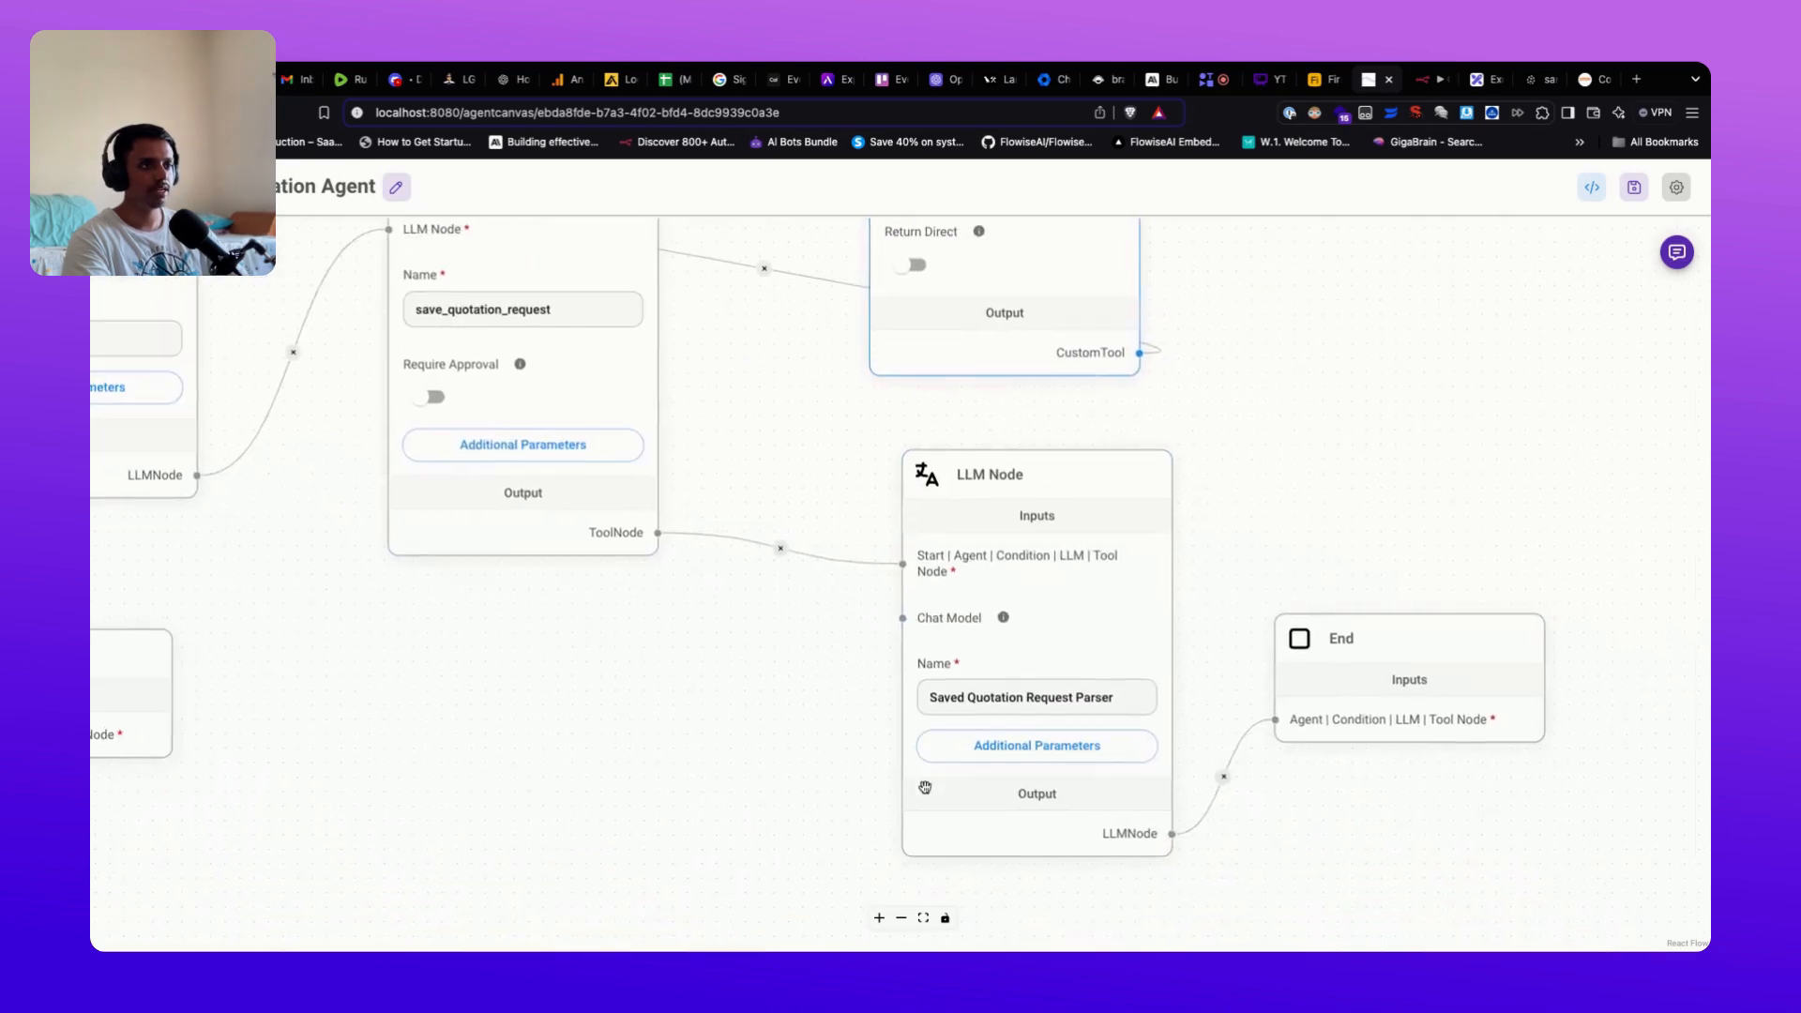
click(1054, 758)
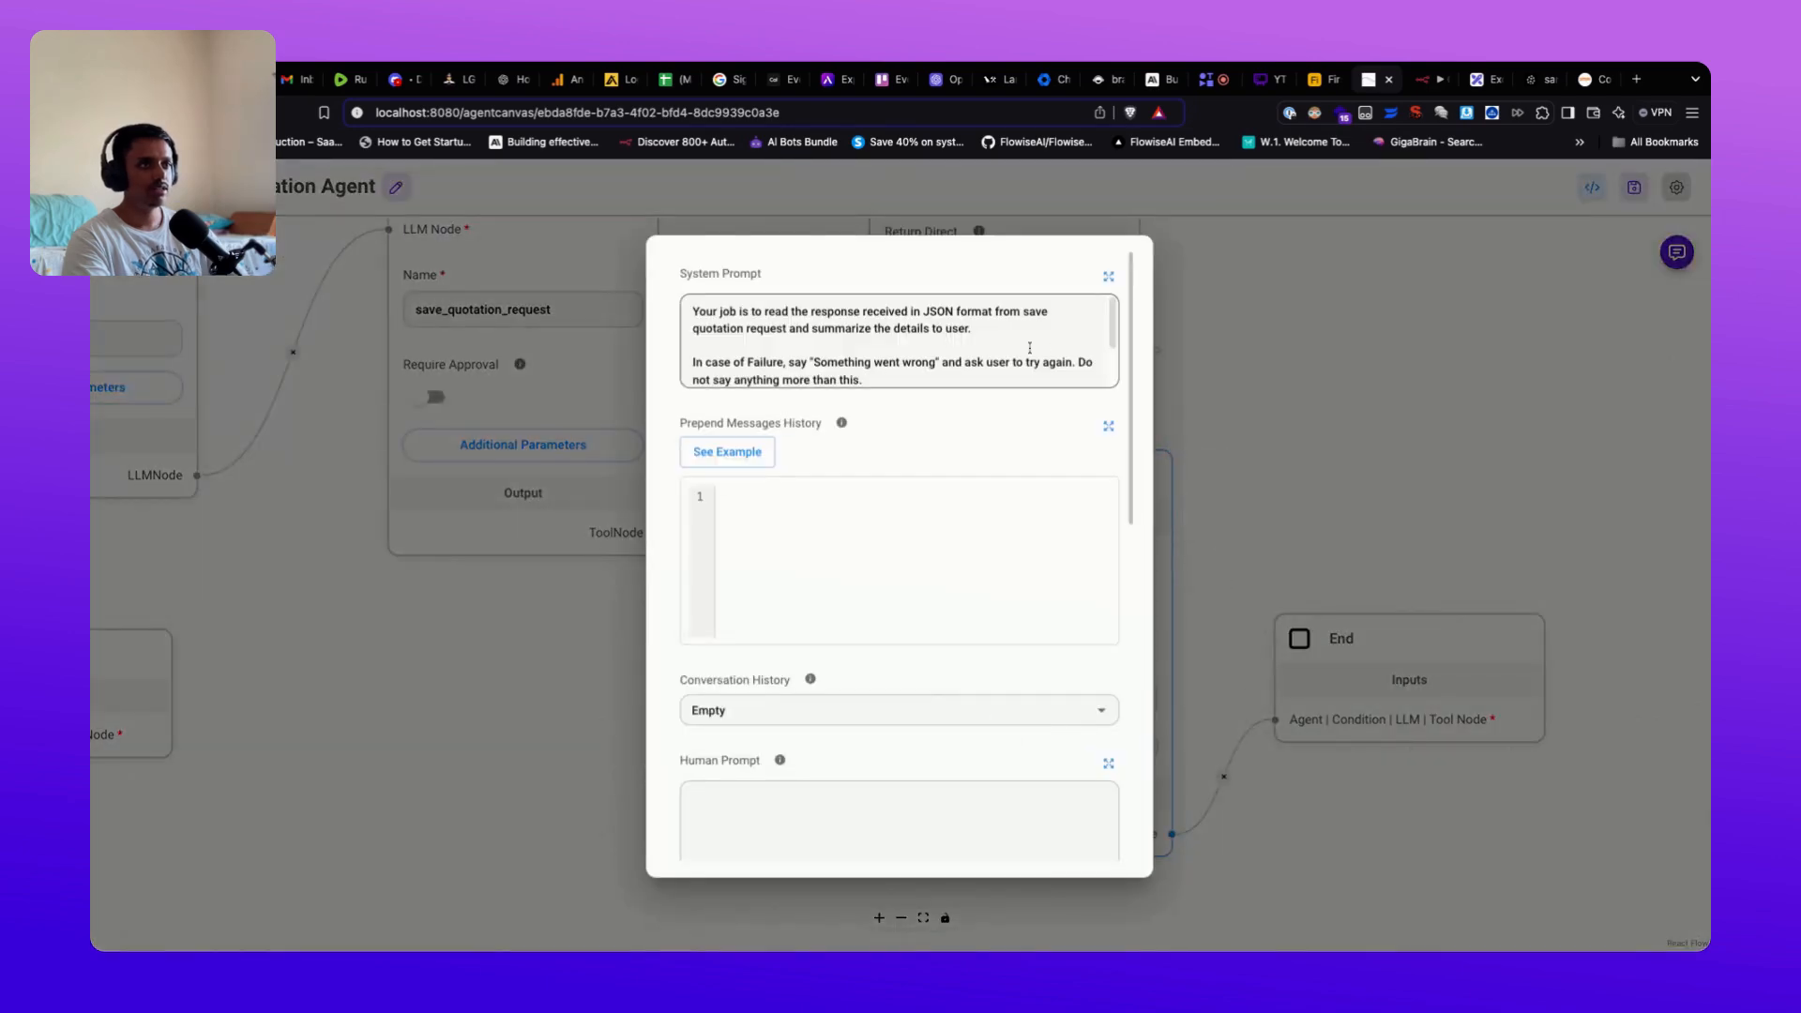
scroll(755, 339, down, 1)
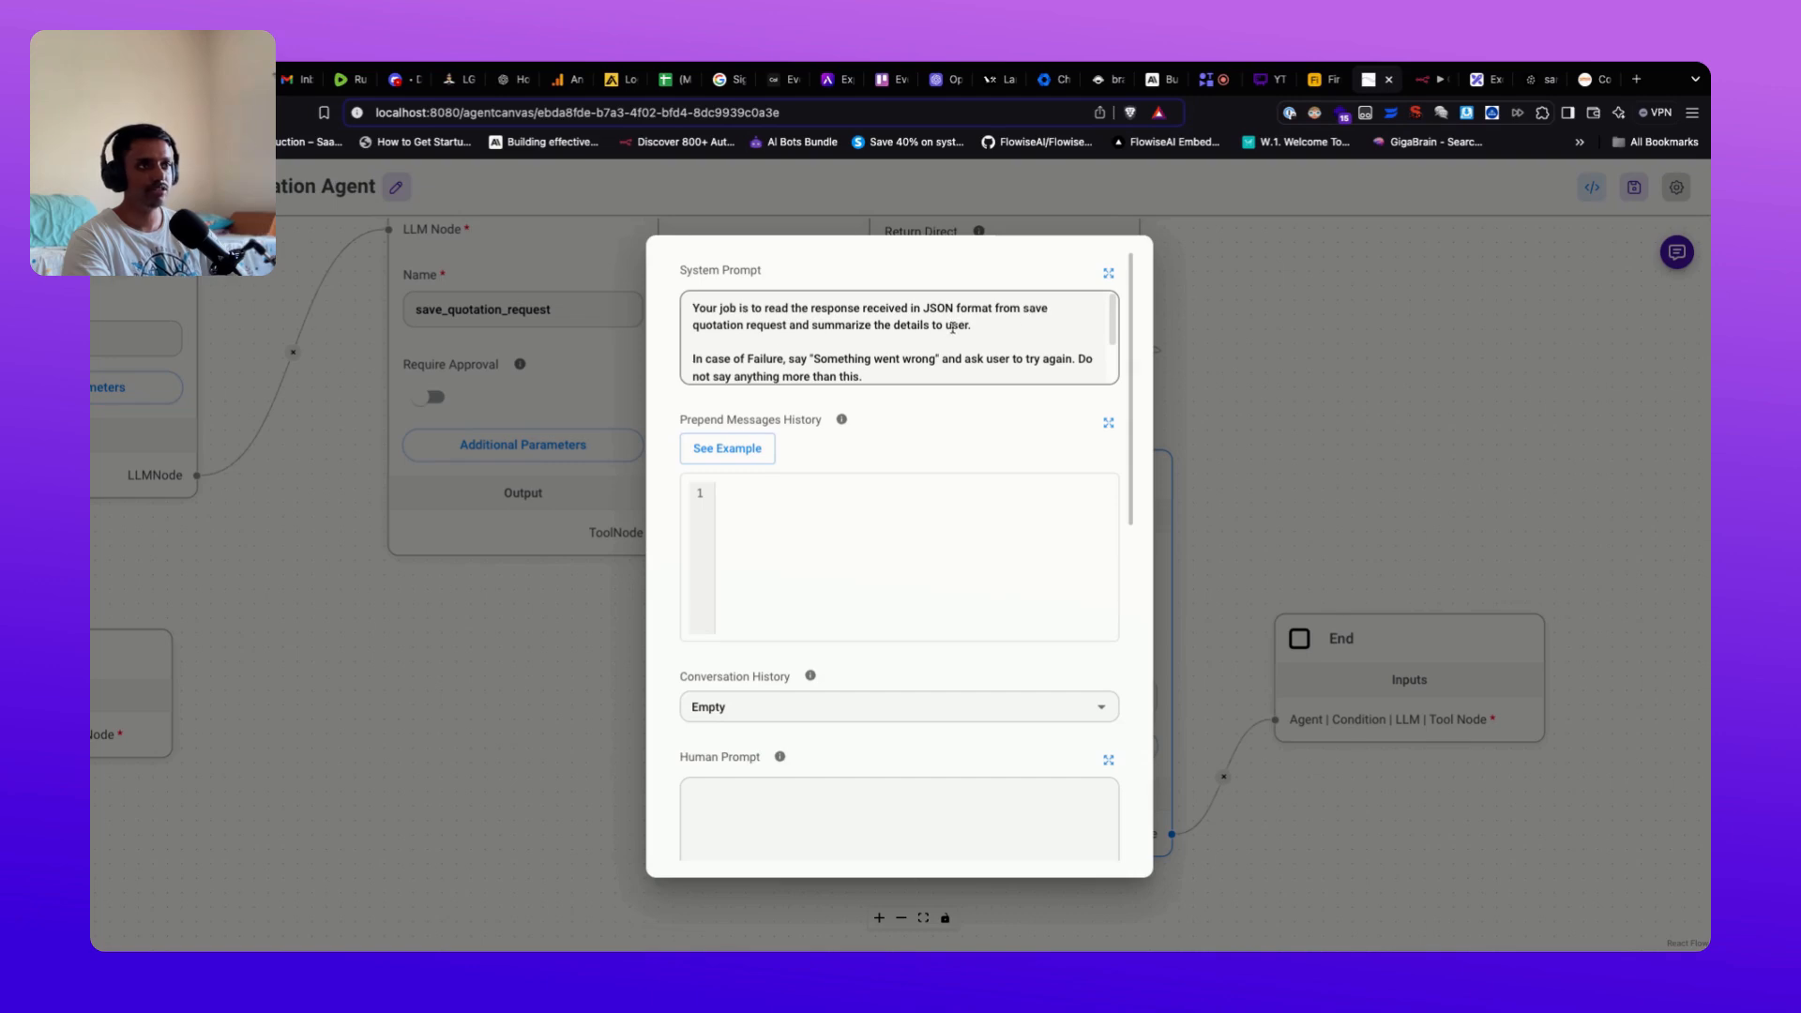
click(1246, 366)
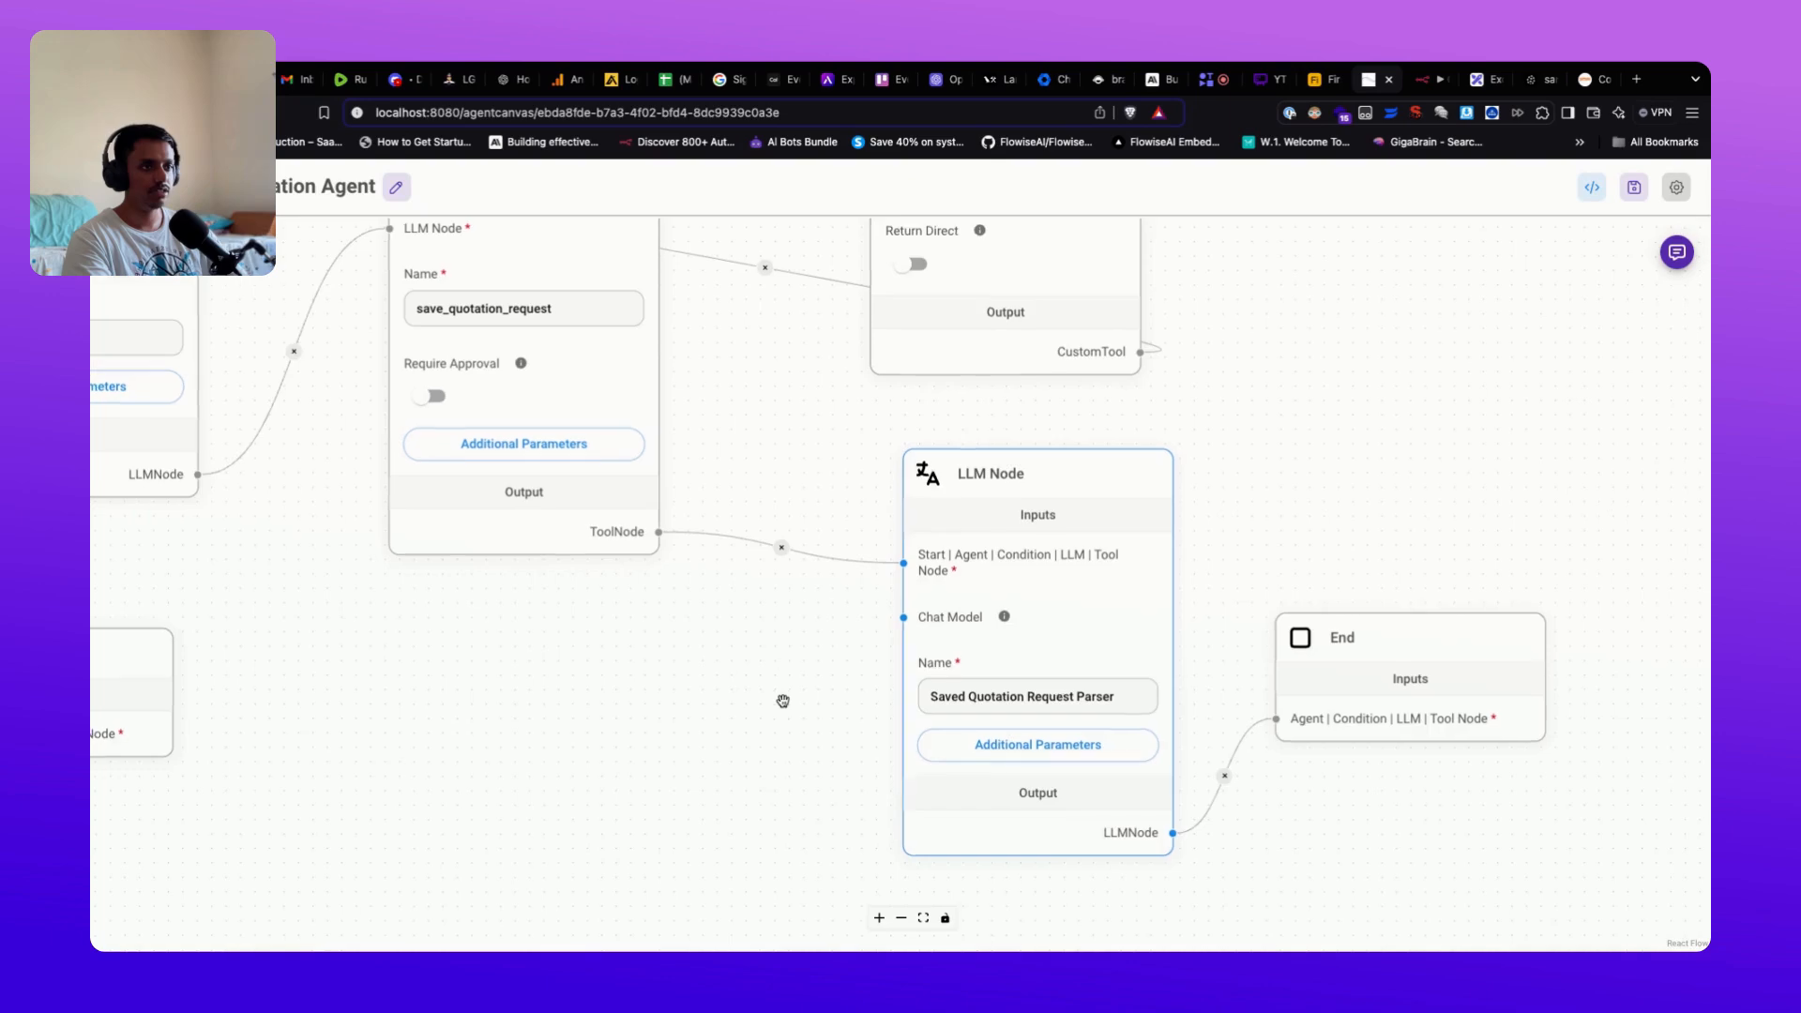
Step: Pan across the agentflow to the parser and End nodes and save the agent flow
drag(781, 700, 991, 775)
scroll(826, 703, down, 2)
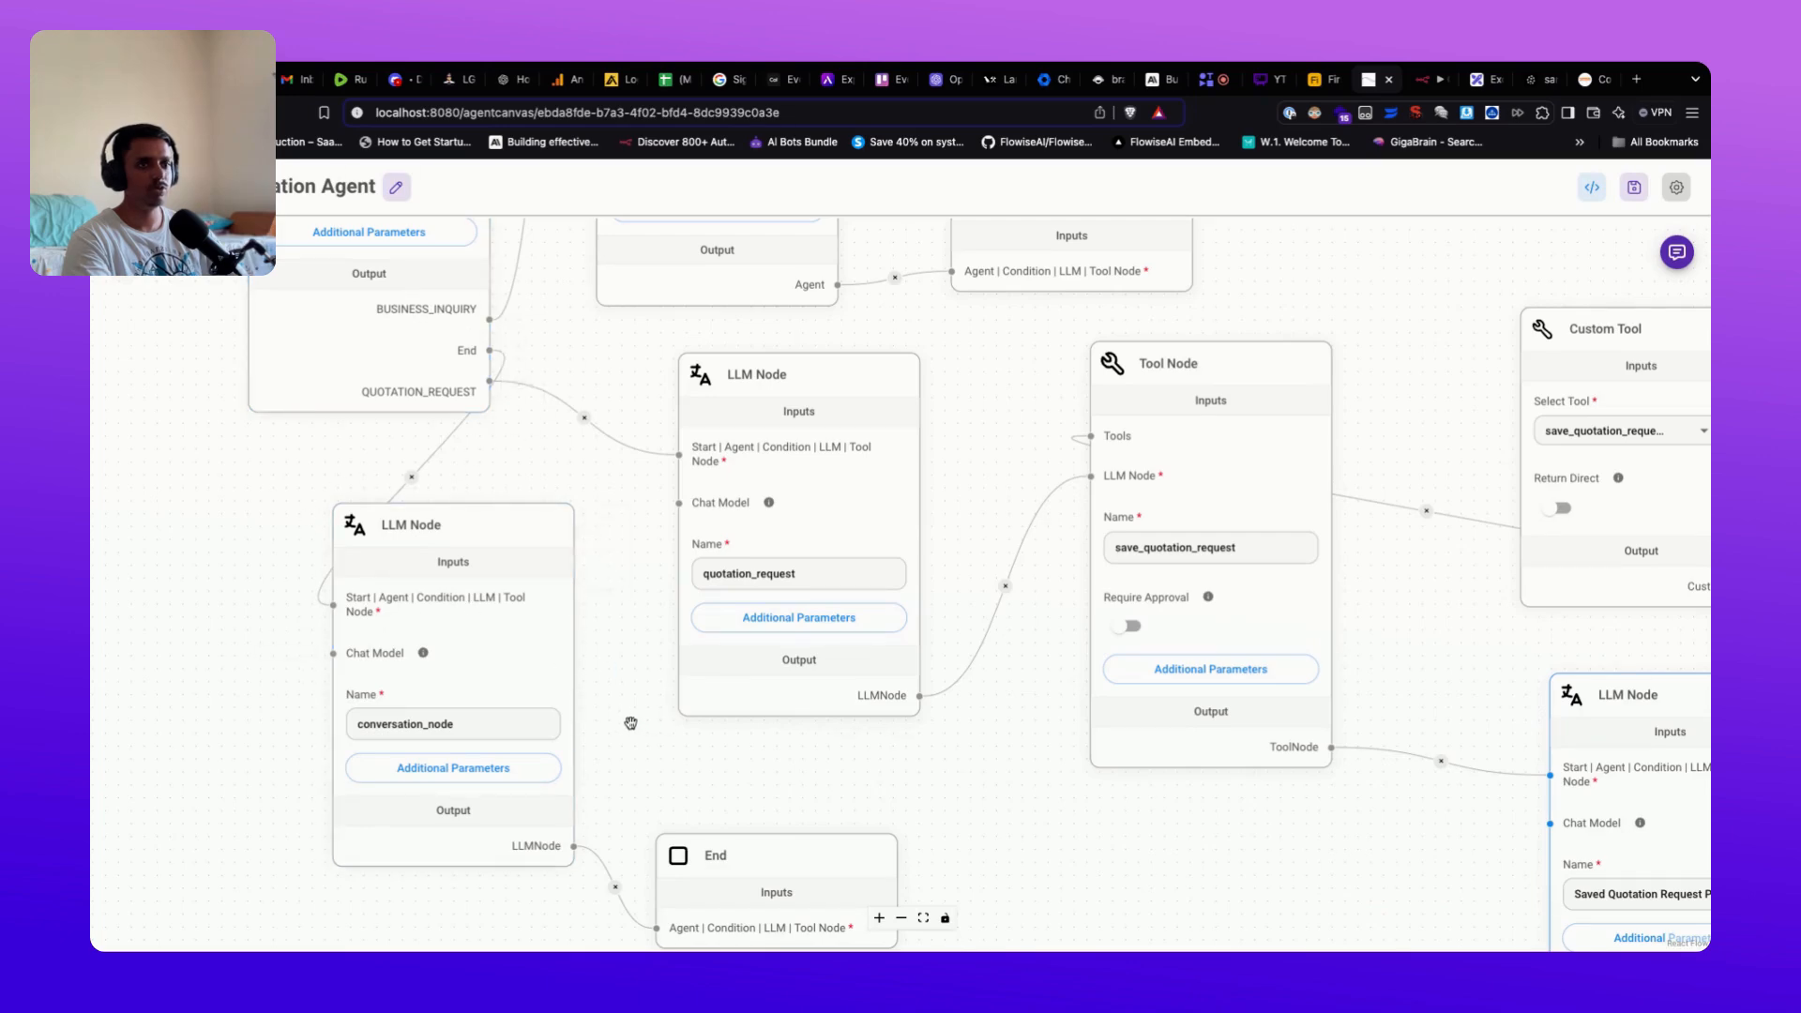
scroll(627, 742, down, 1)
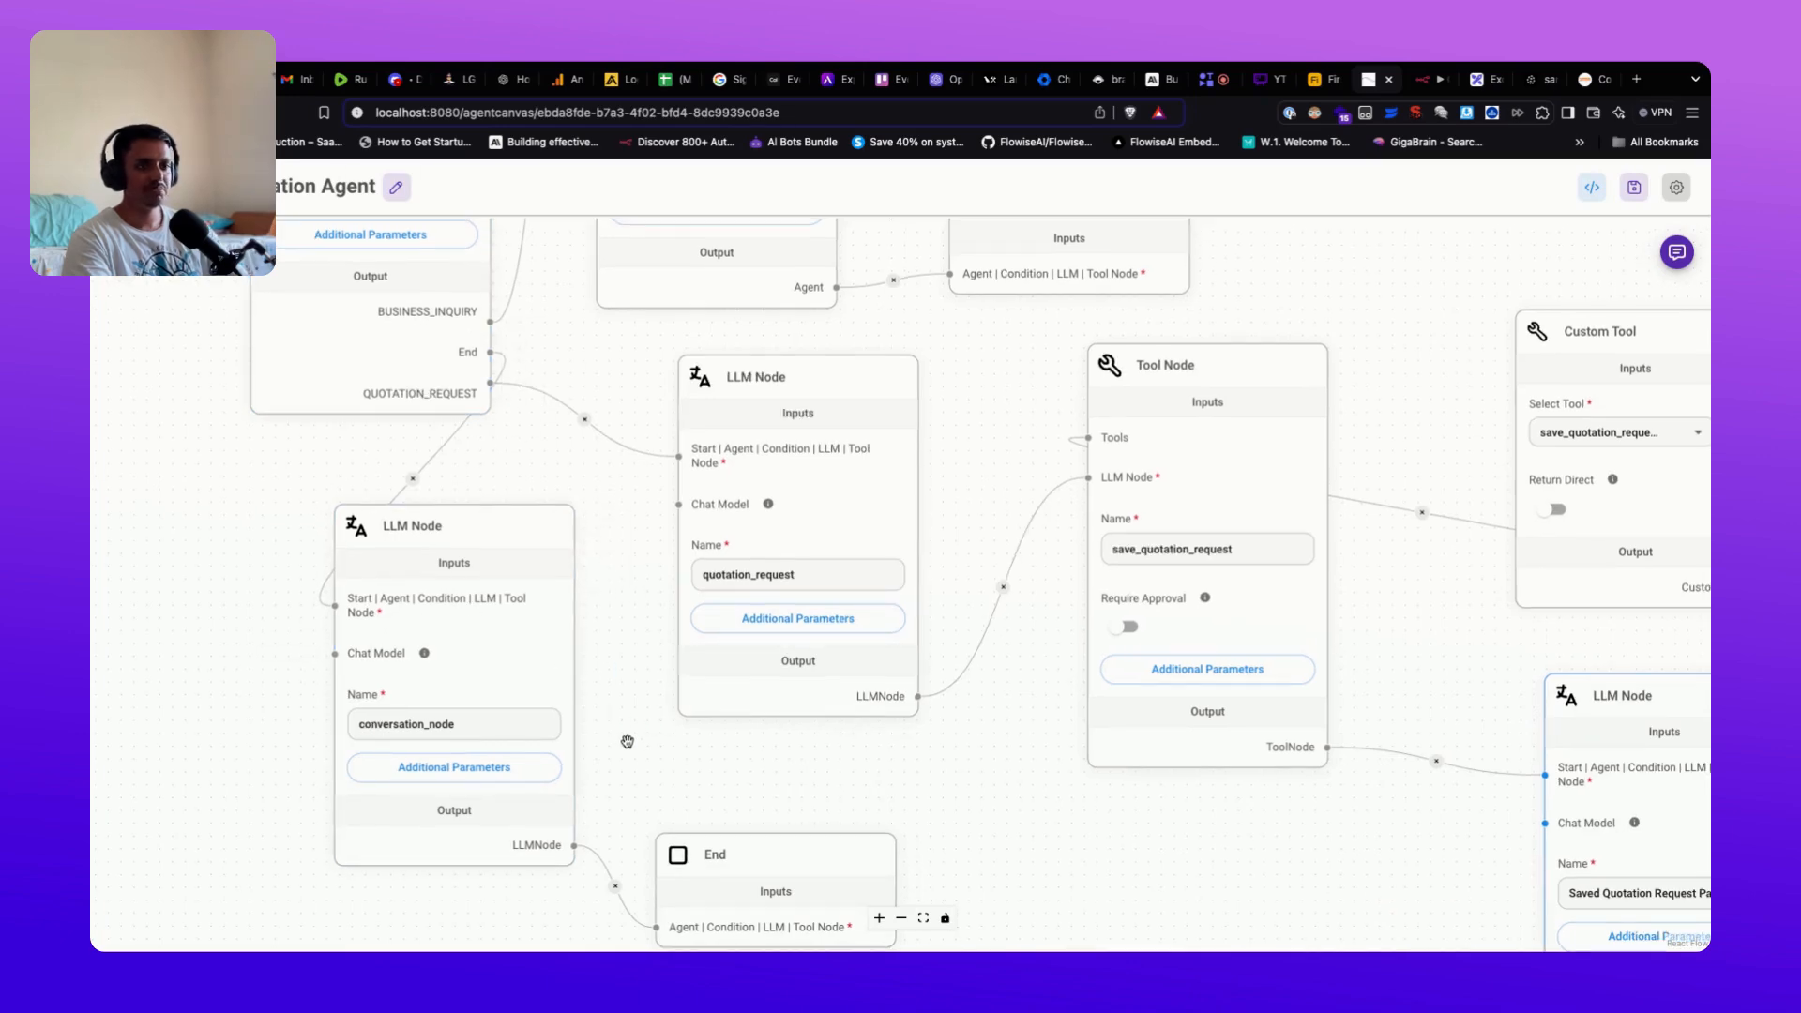
scroll(627, 742, up, 2)
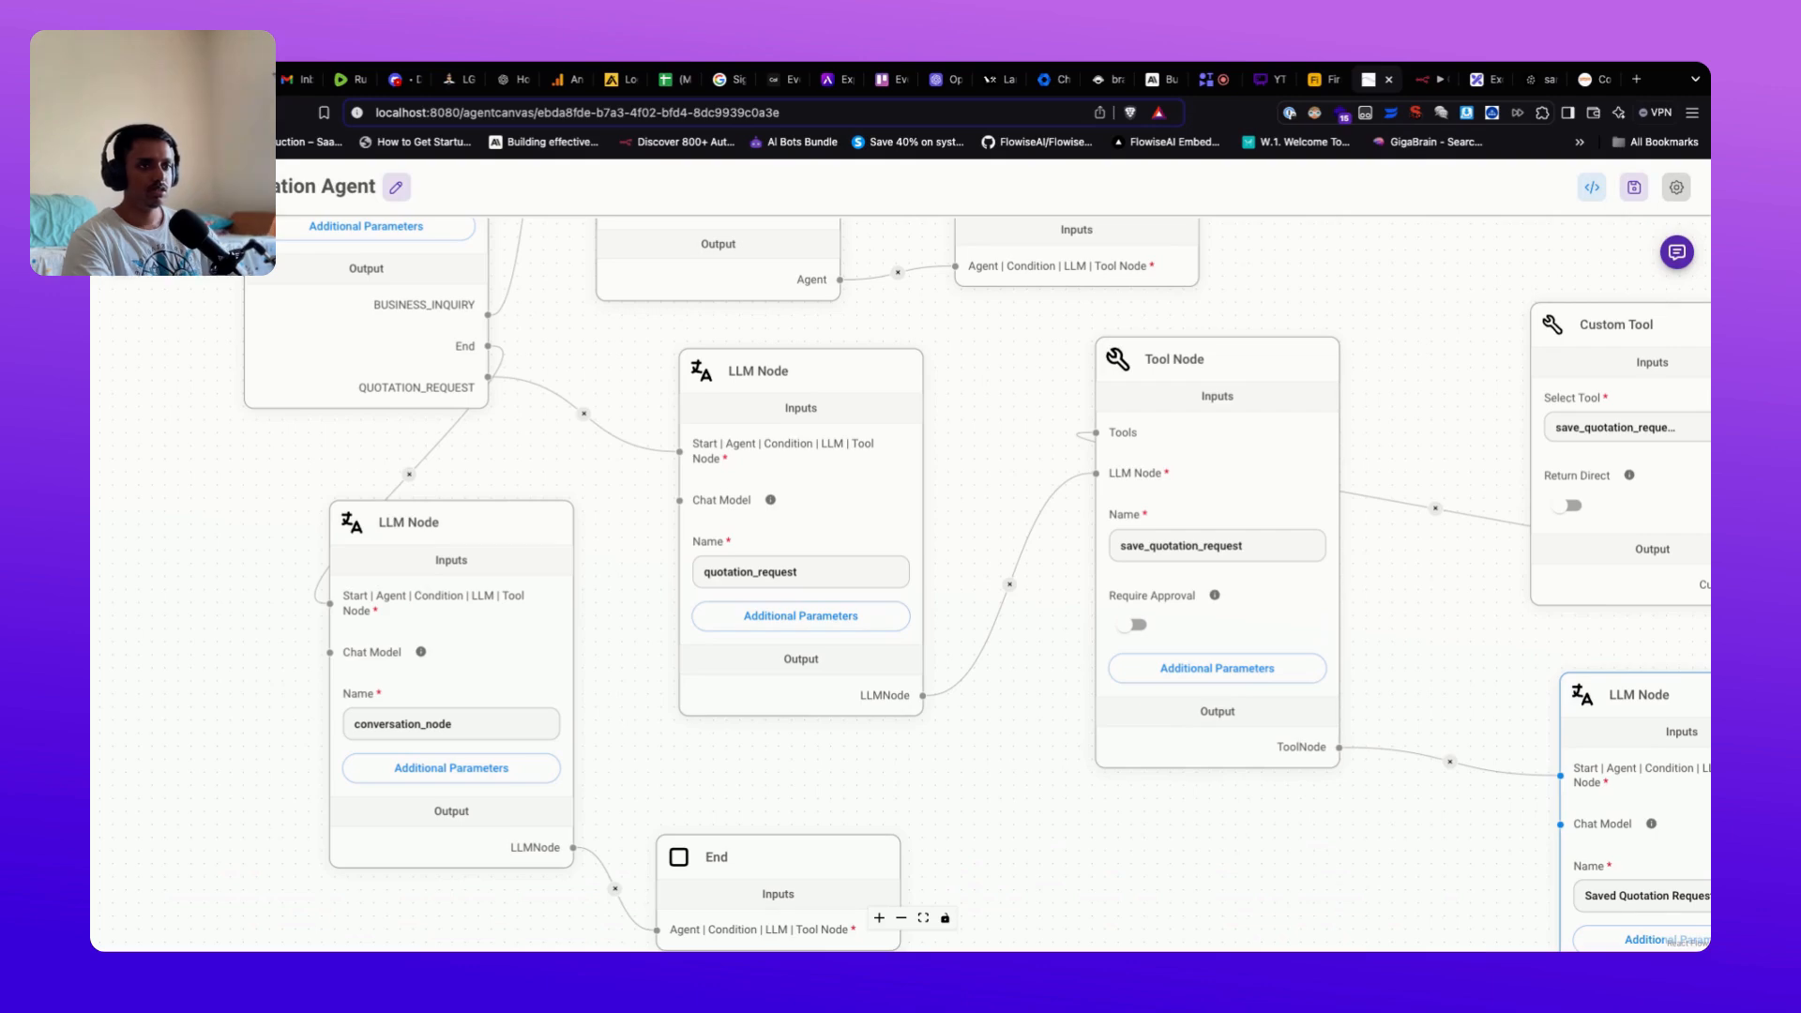
scroll(642, 756, up, 1)
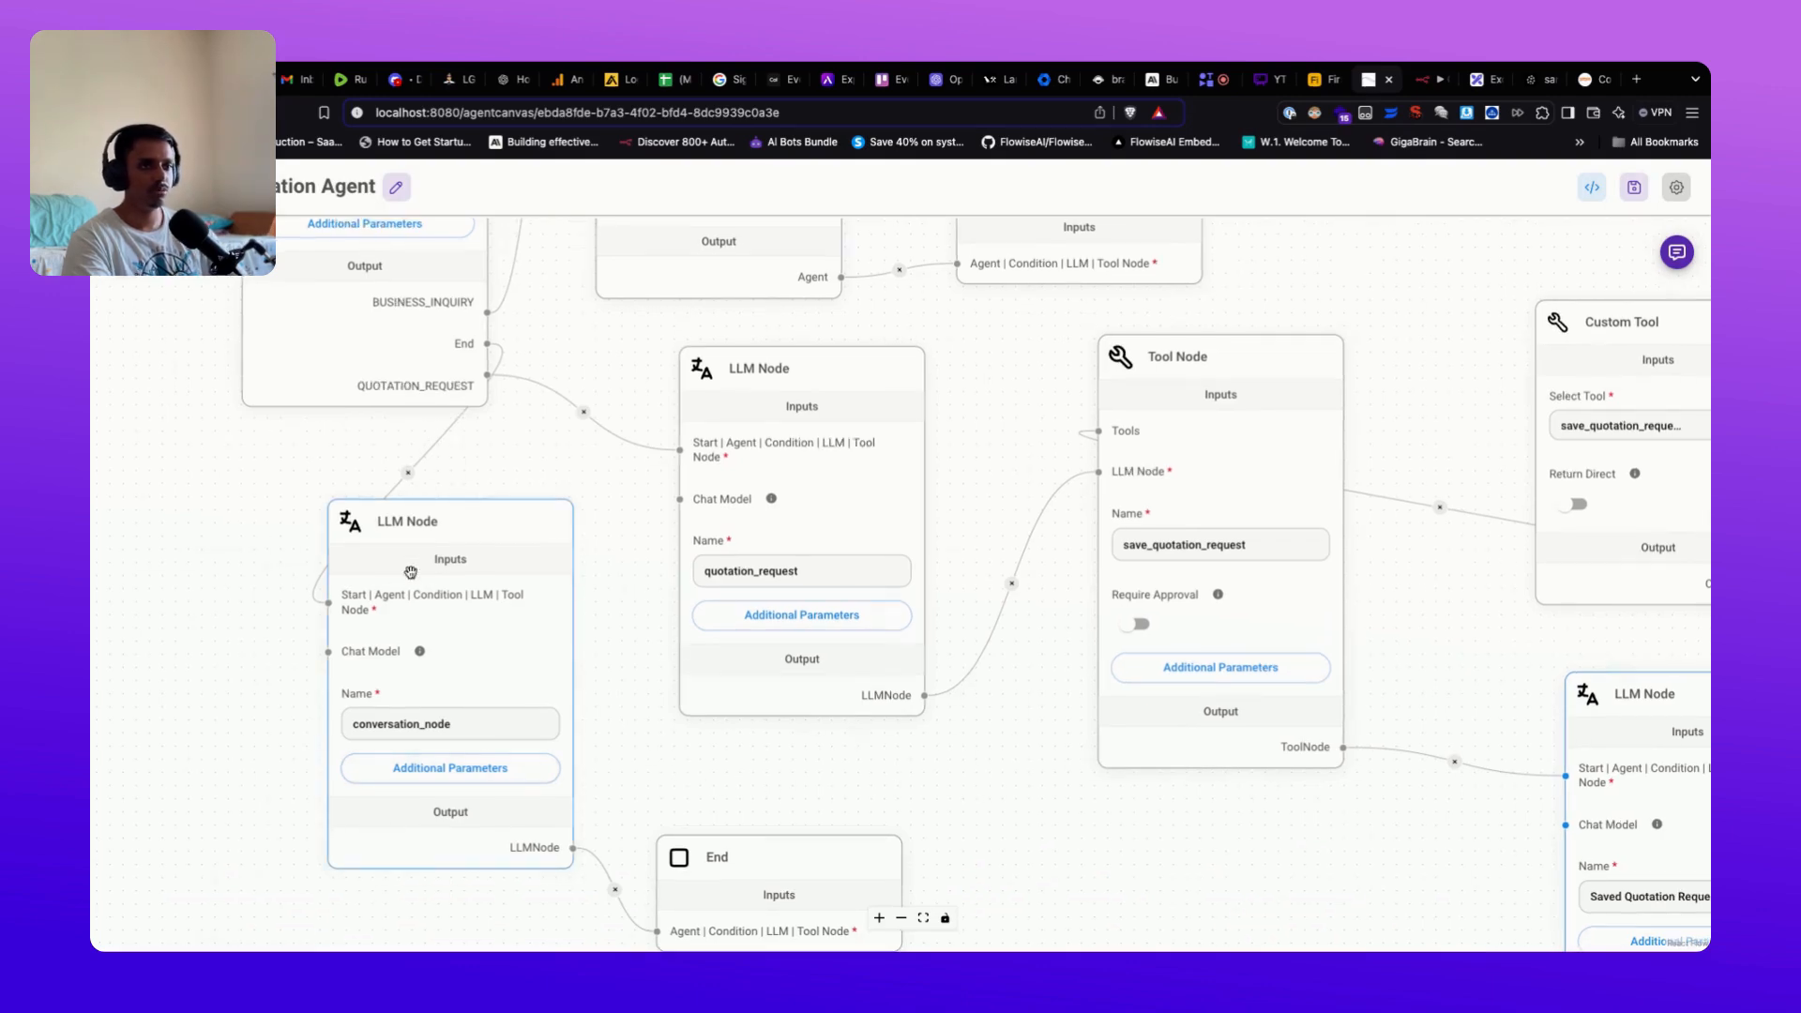
drag(991, 788, 746, 790)
drag(952, 868, 561, 721)
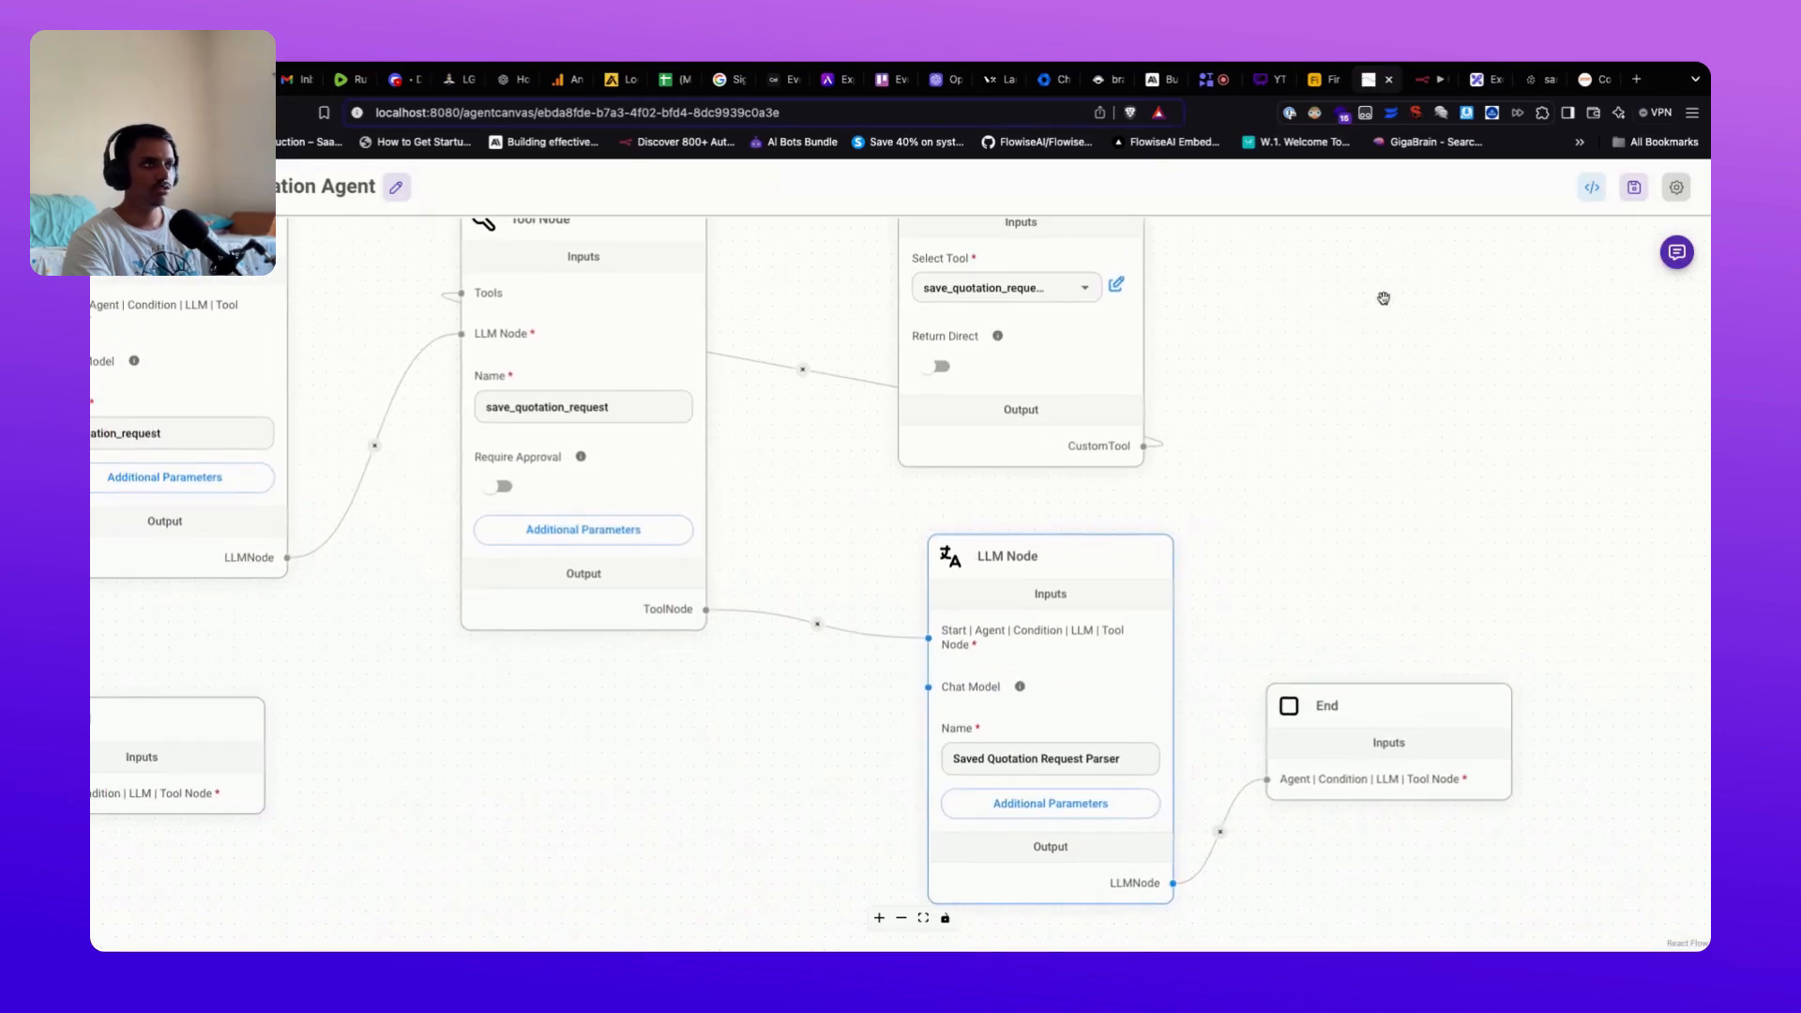
click(1635, 188)
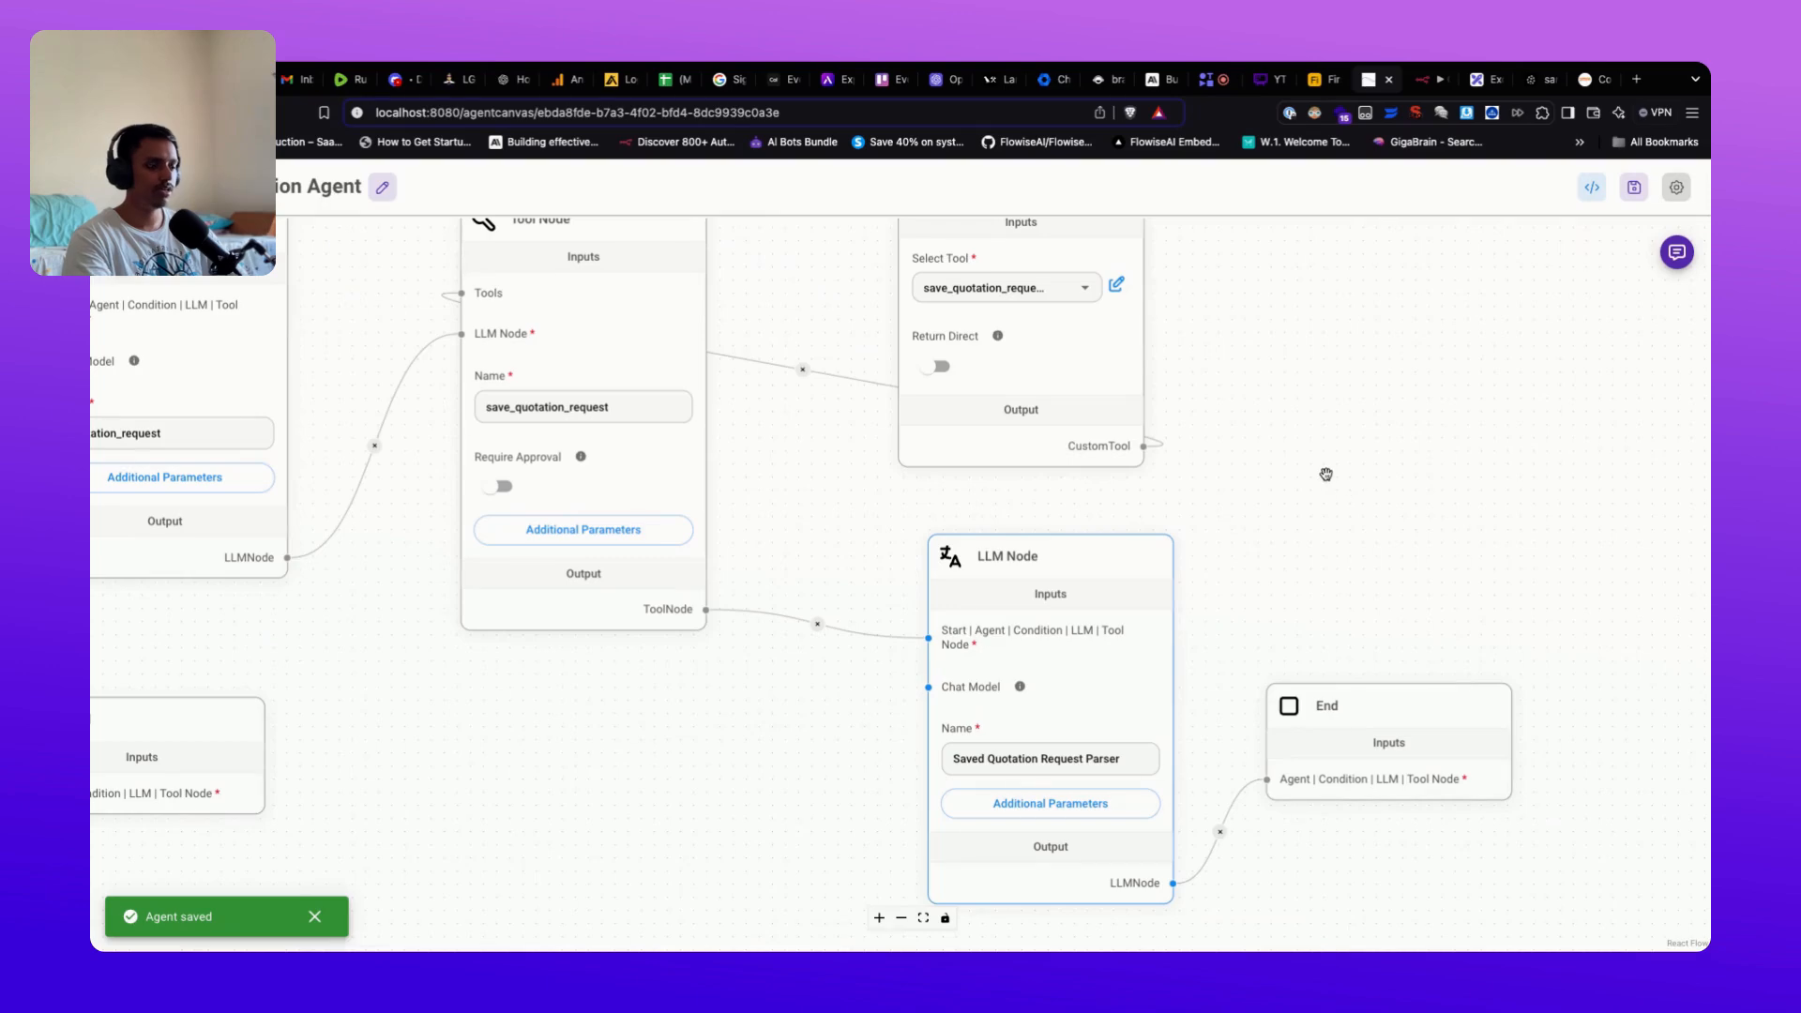
Step: Switch the browser to the n8n 'Quote request webhook to airtable' workflow
click(1423, 87)
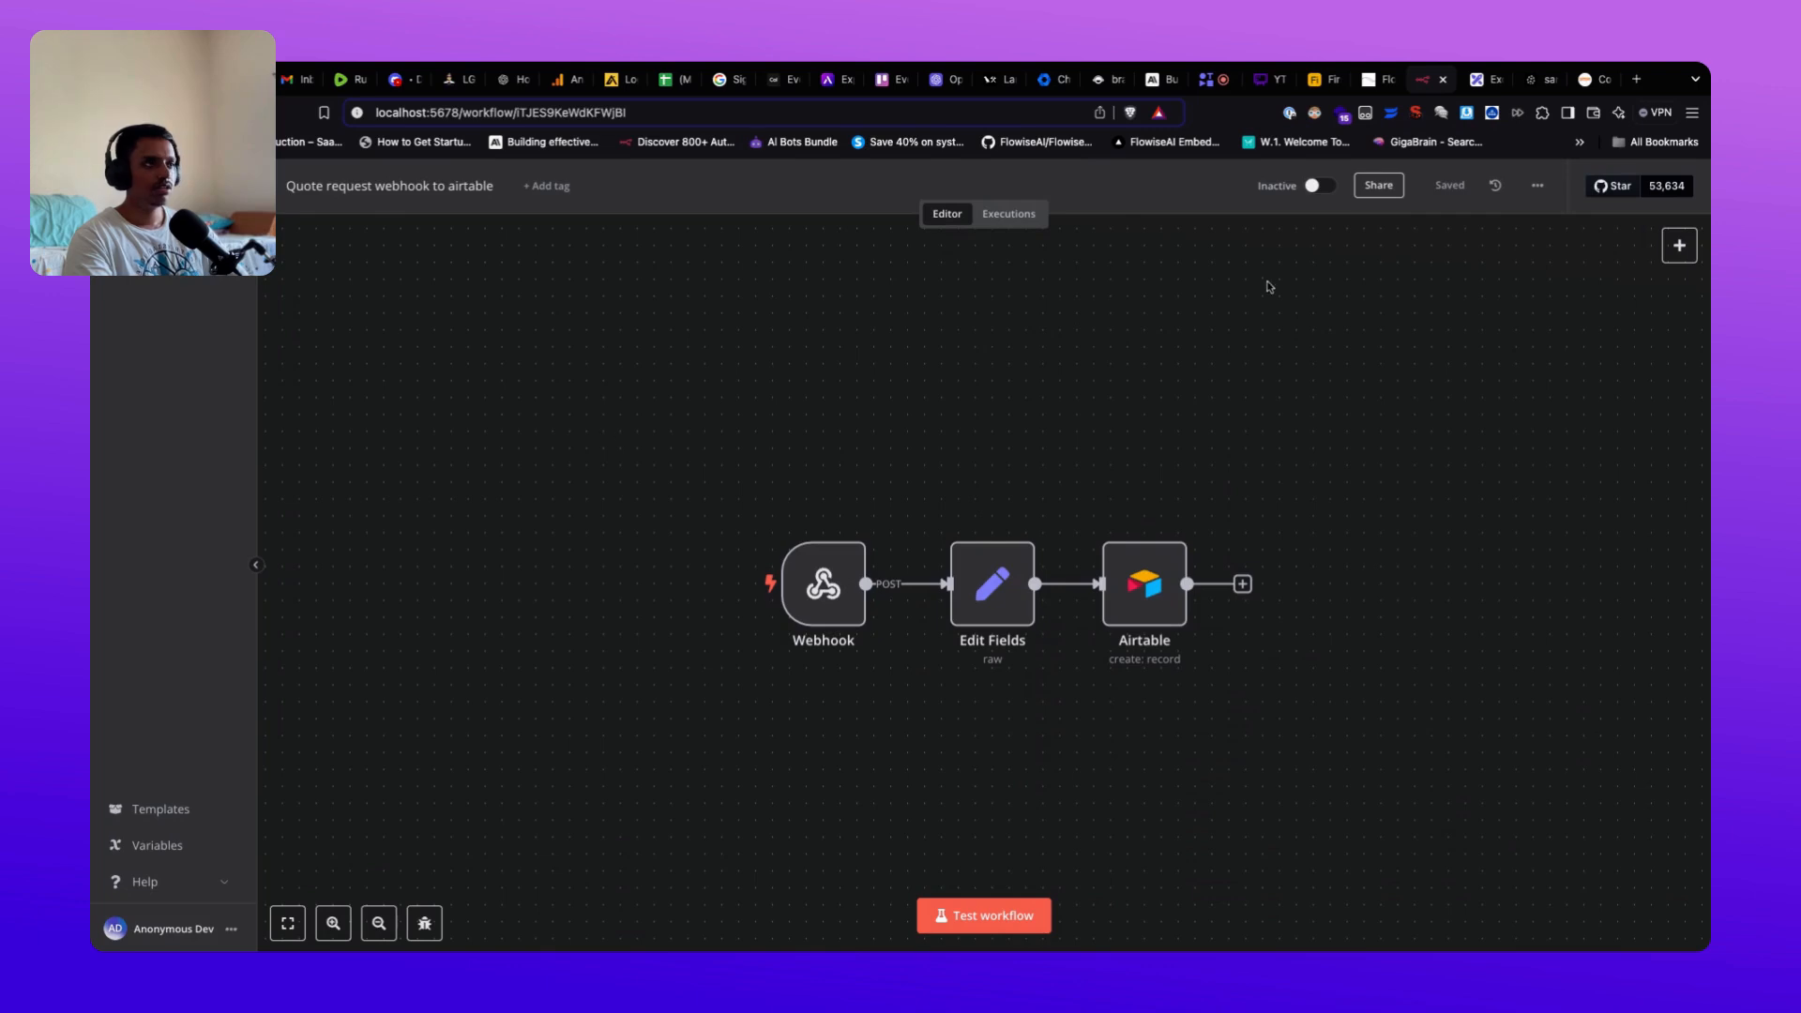
click(1371, 81)
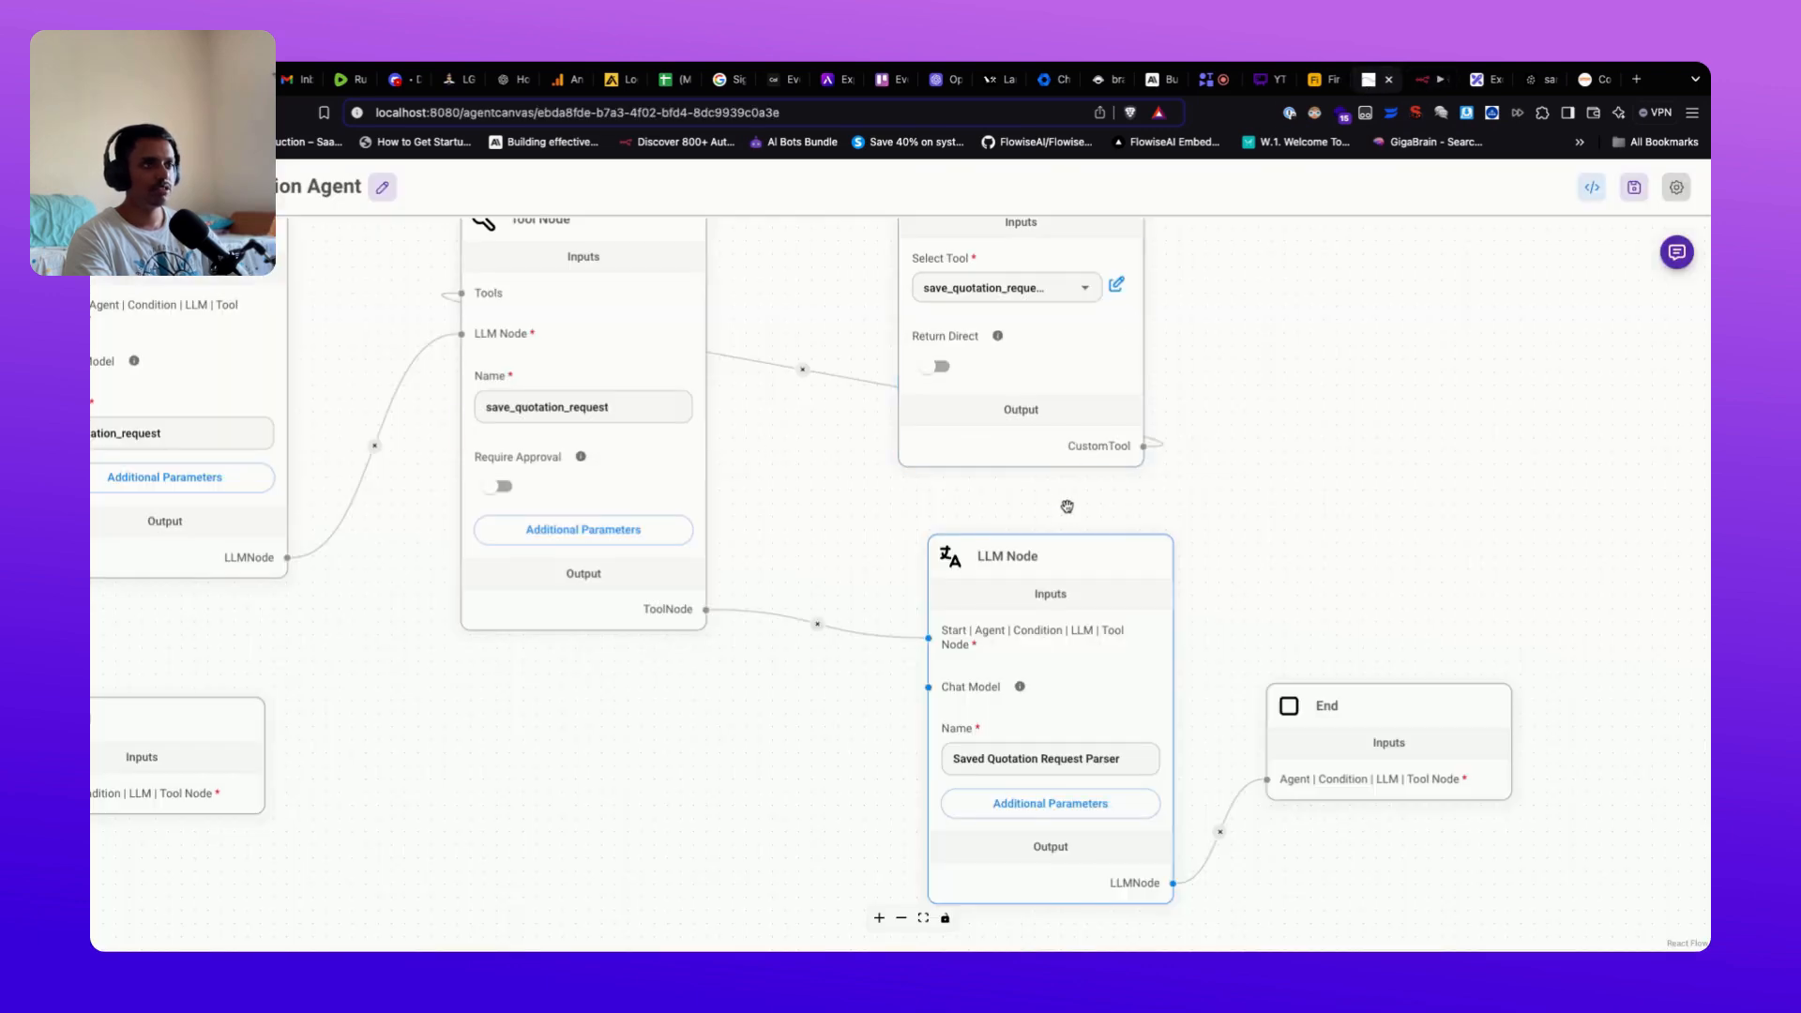
click(1420, 85)
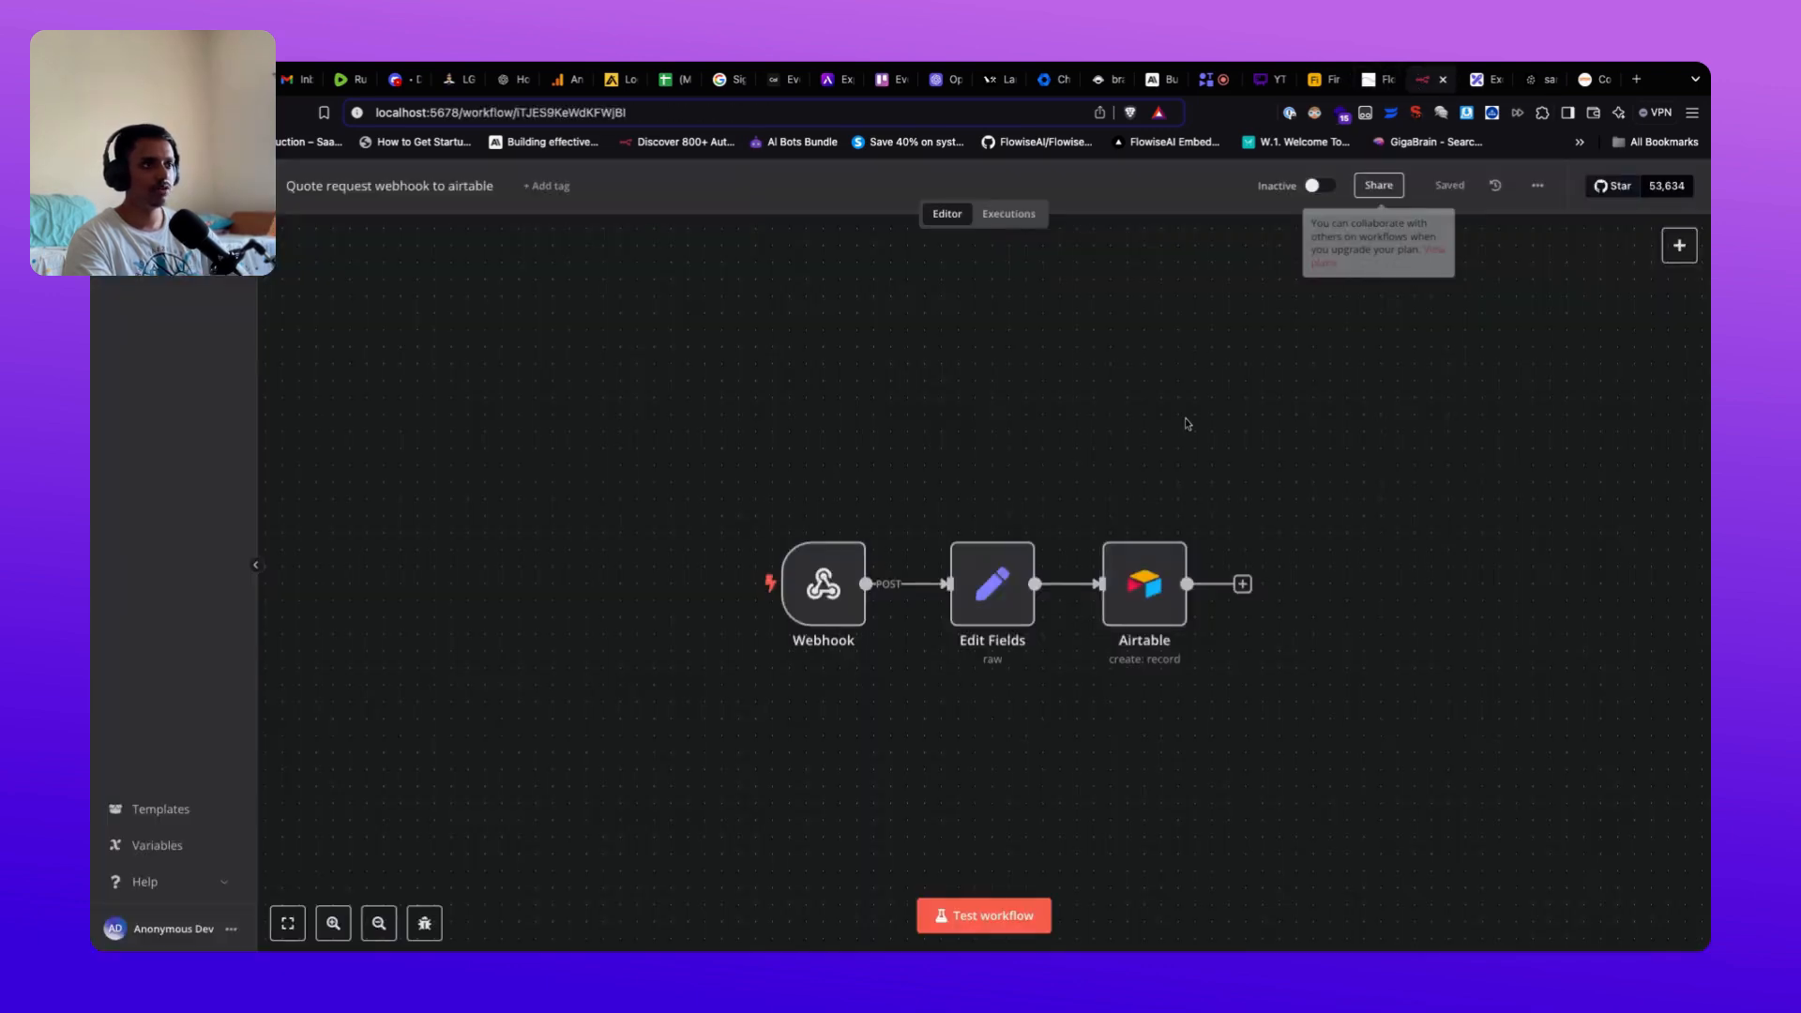
Step: Inspect the n8n Webhook node's settings twice, closing them with Esc each time
double_click(829, 597)
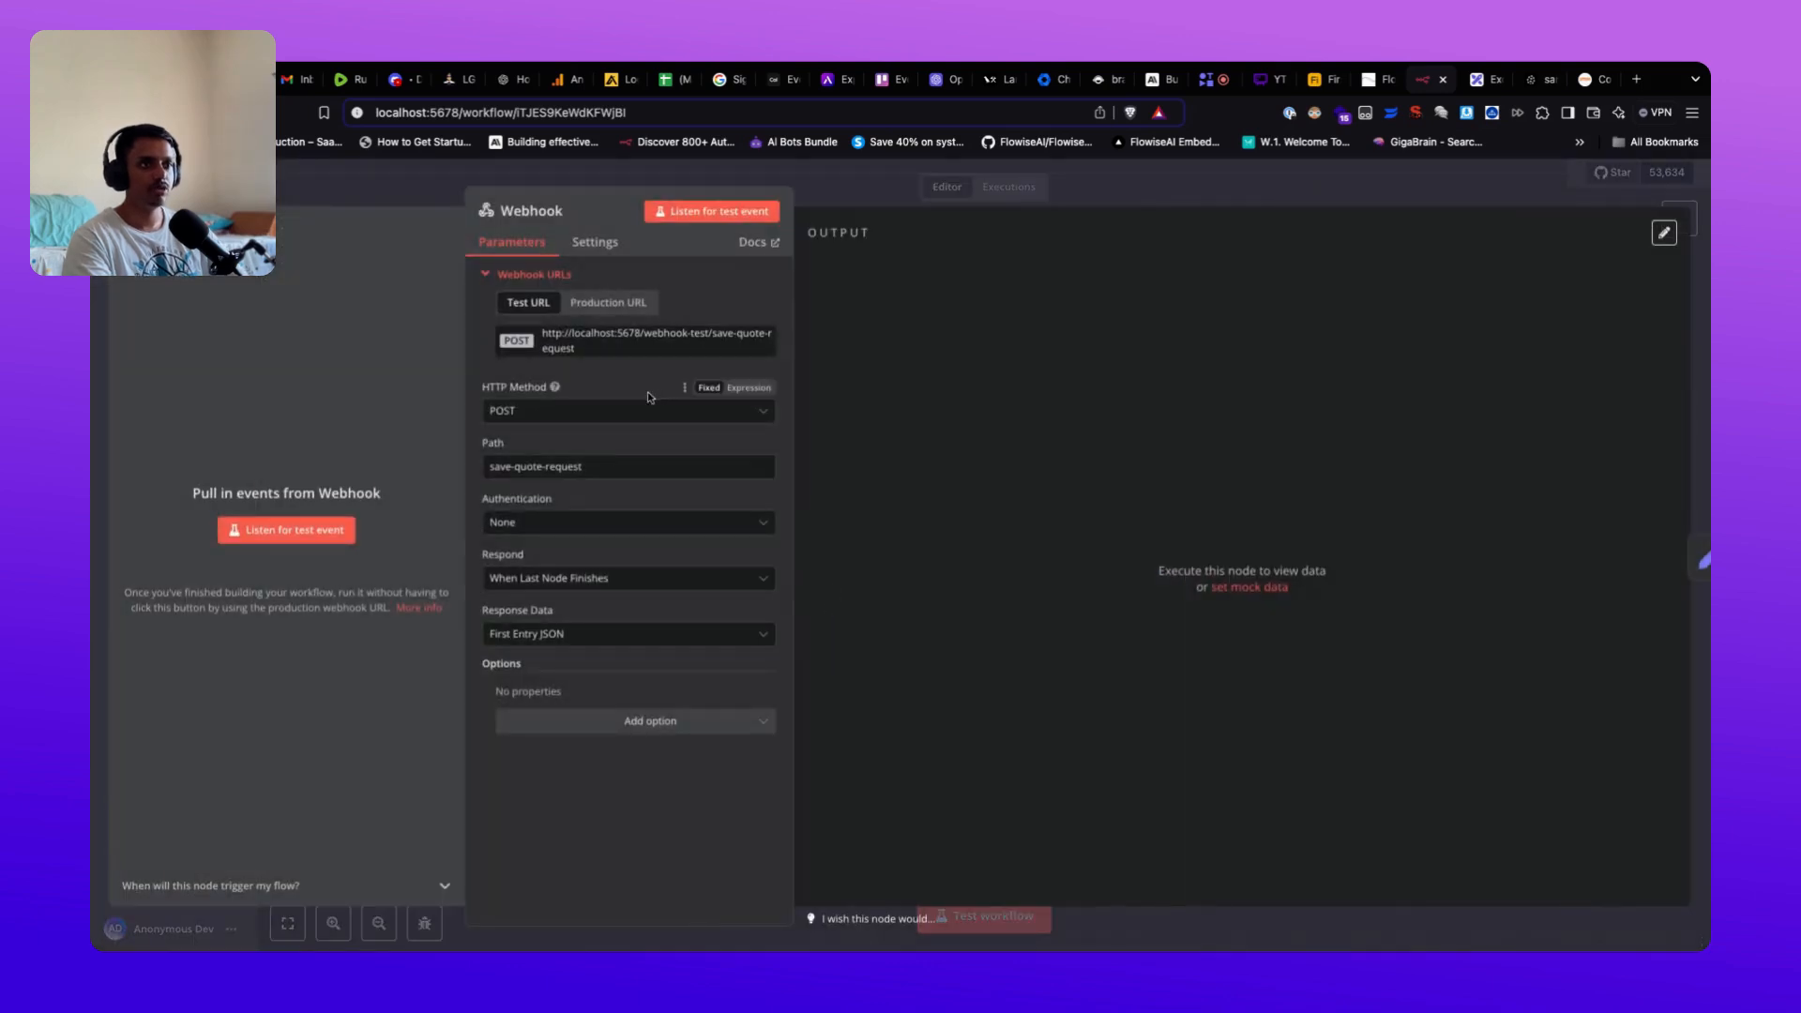
key(Escape)
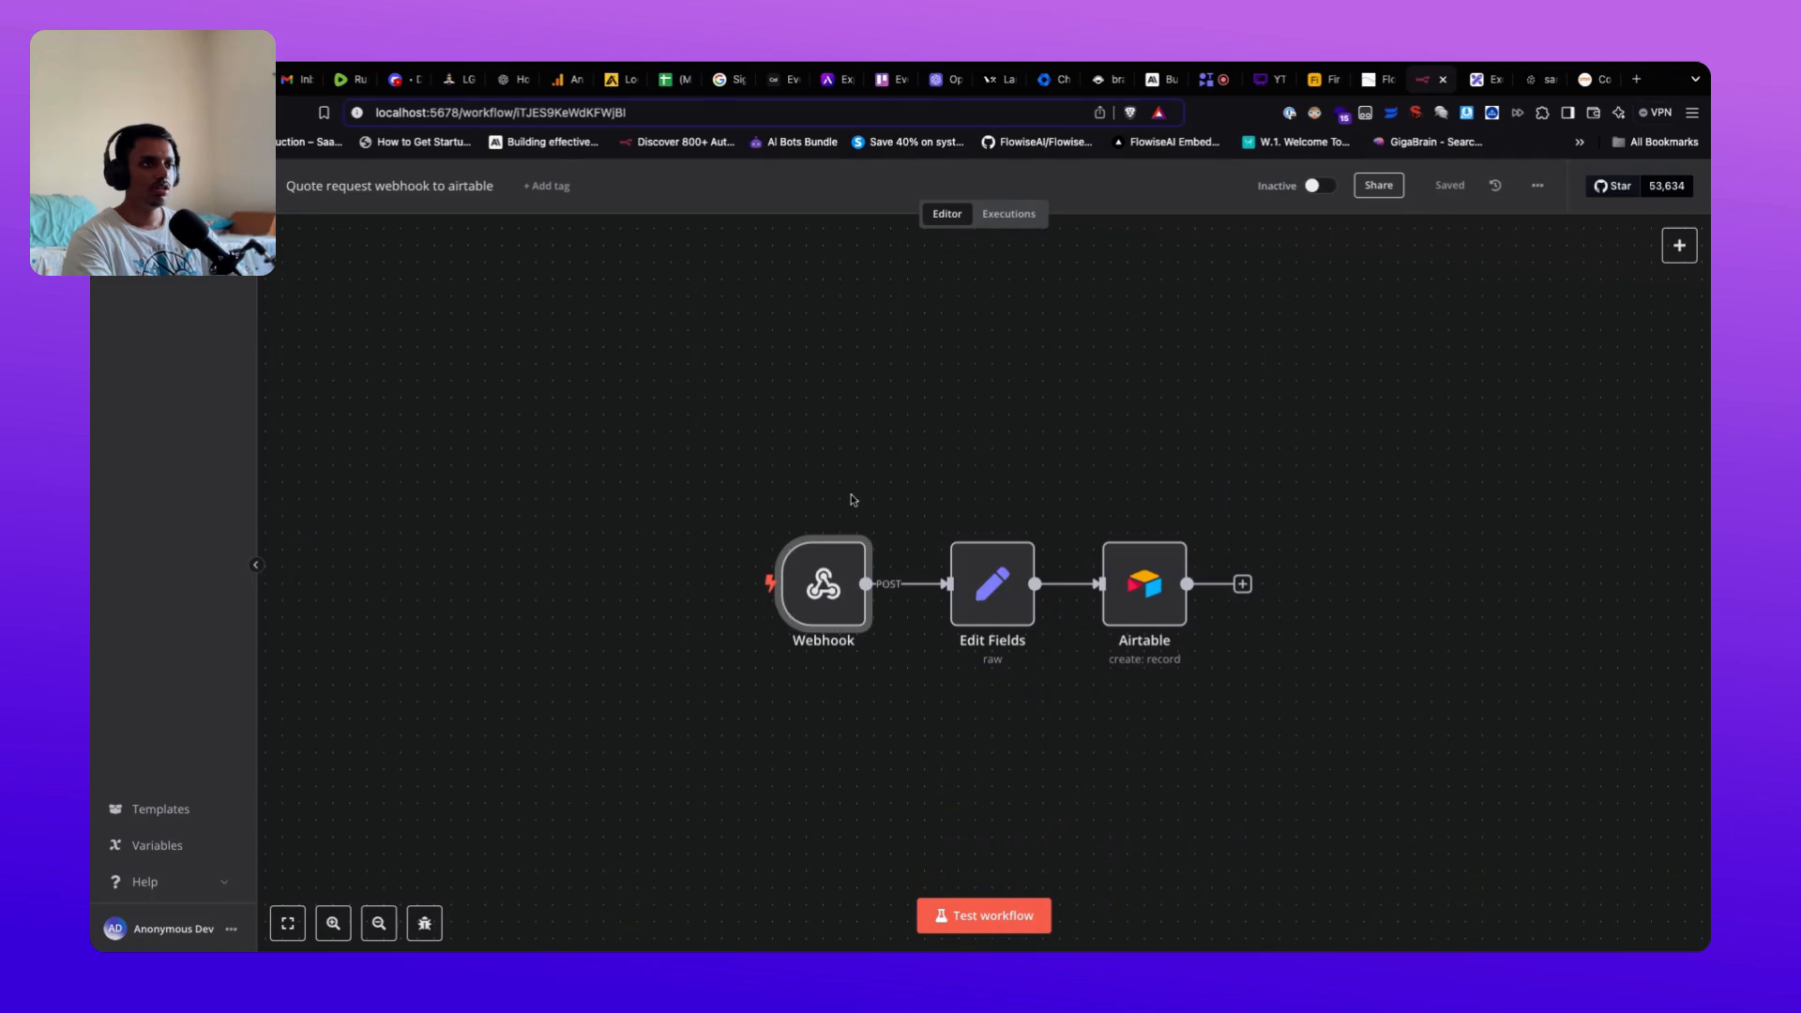
mouse_move(838, 594)
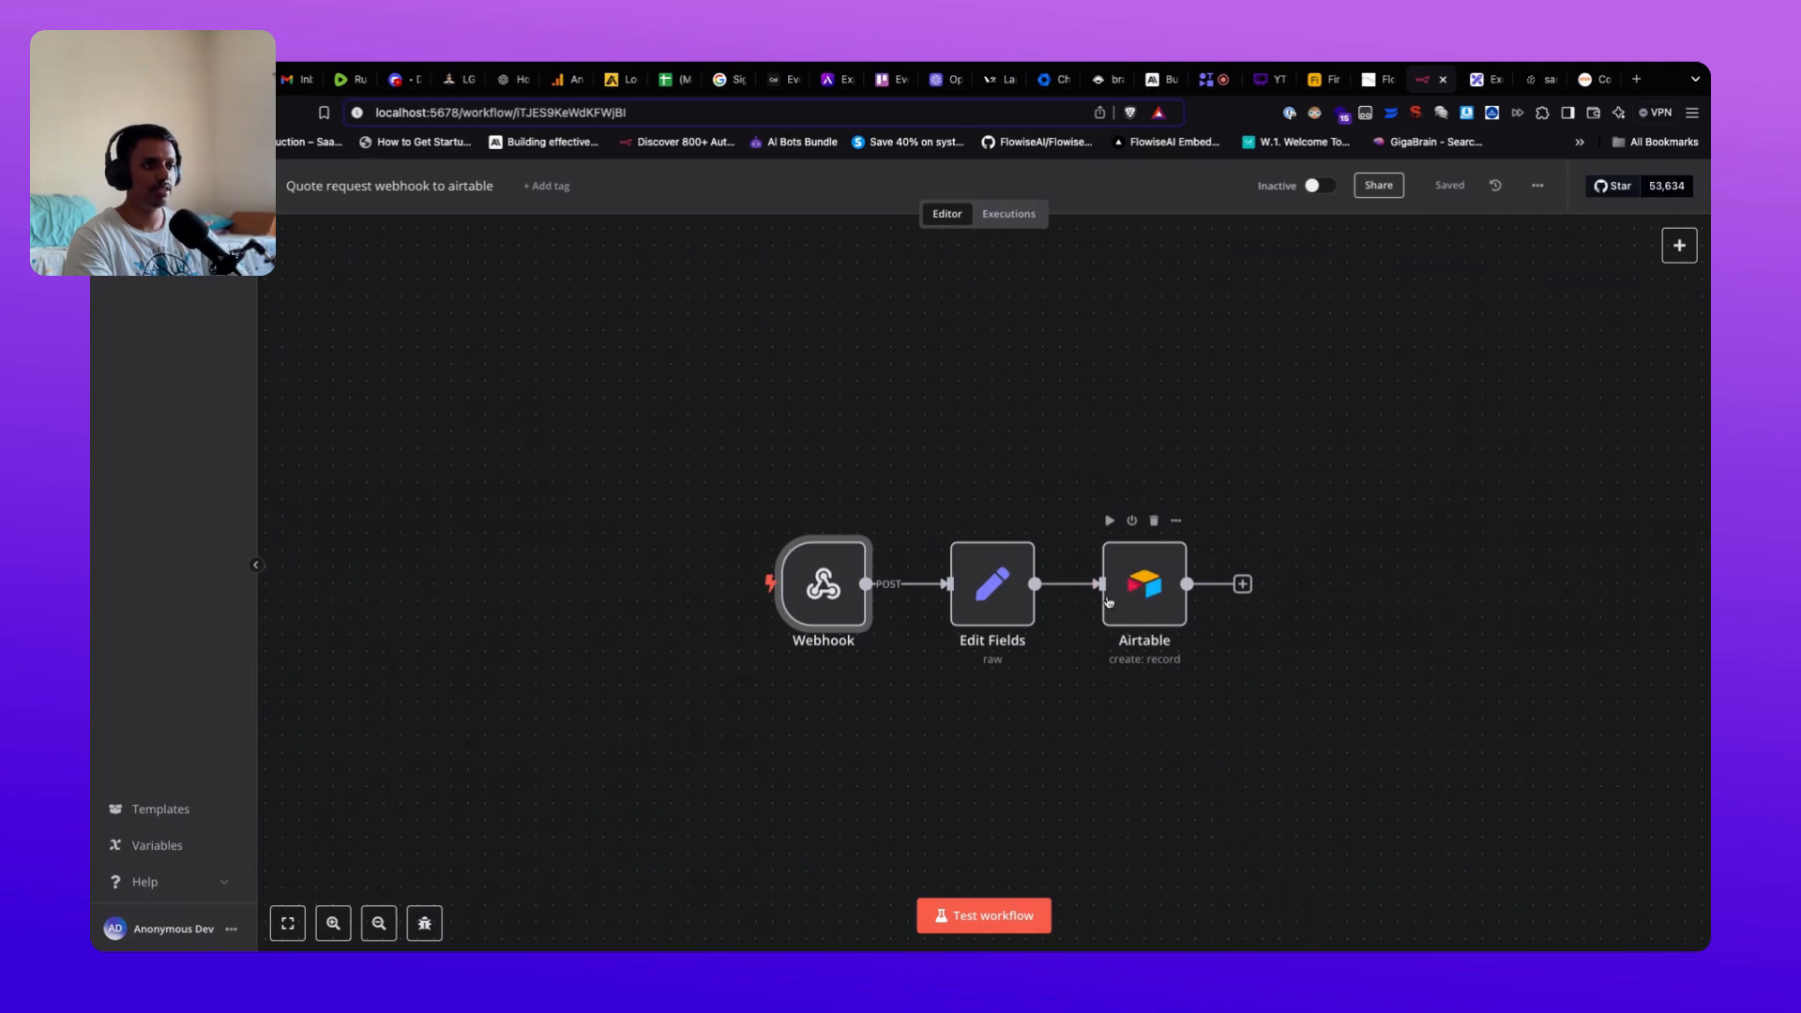
double_click(834, 595)
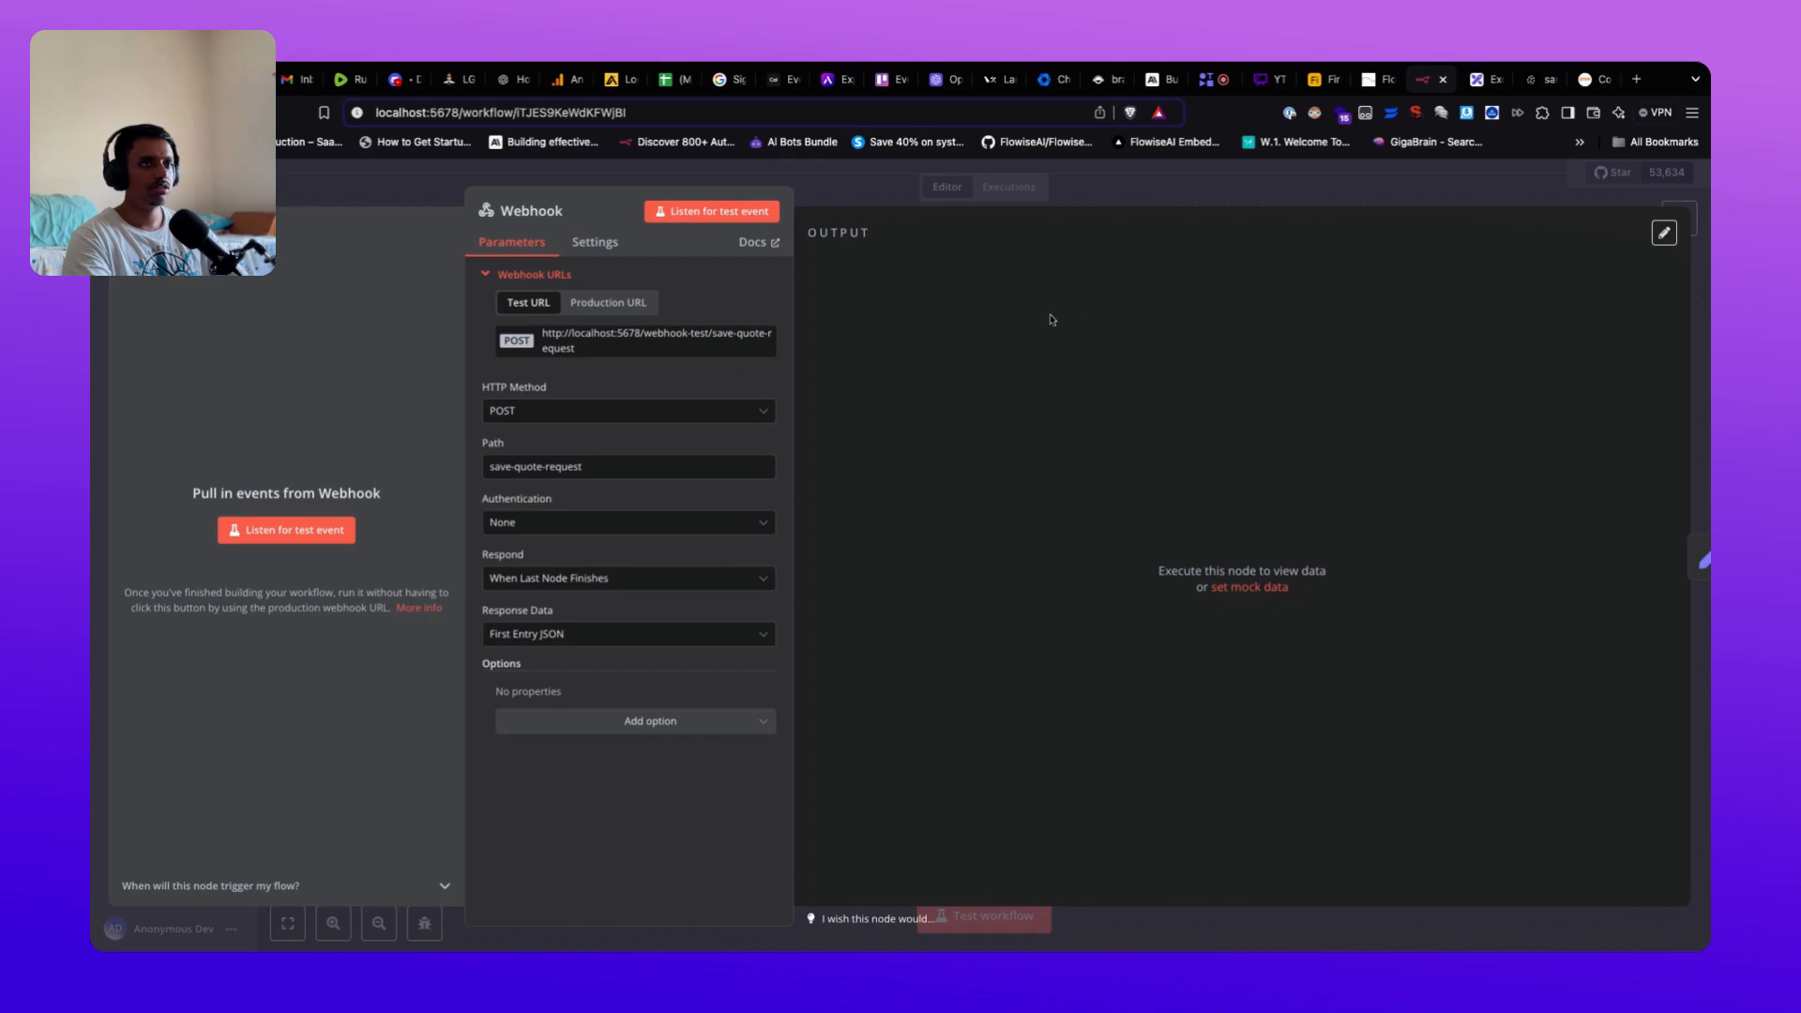
key(Escape)
Step: Open the Edit Fields node and highlight the name, email and additional_notes keys in its JSON
double_click(980, 582)
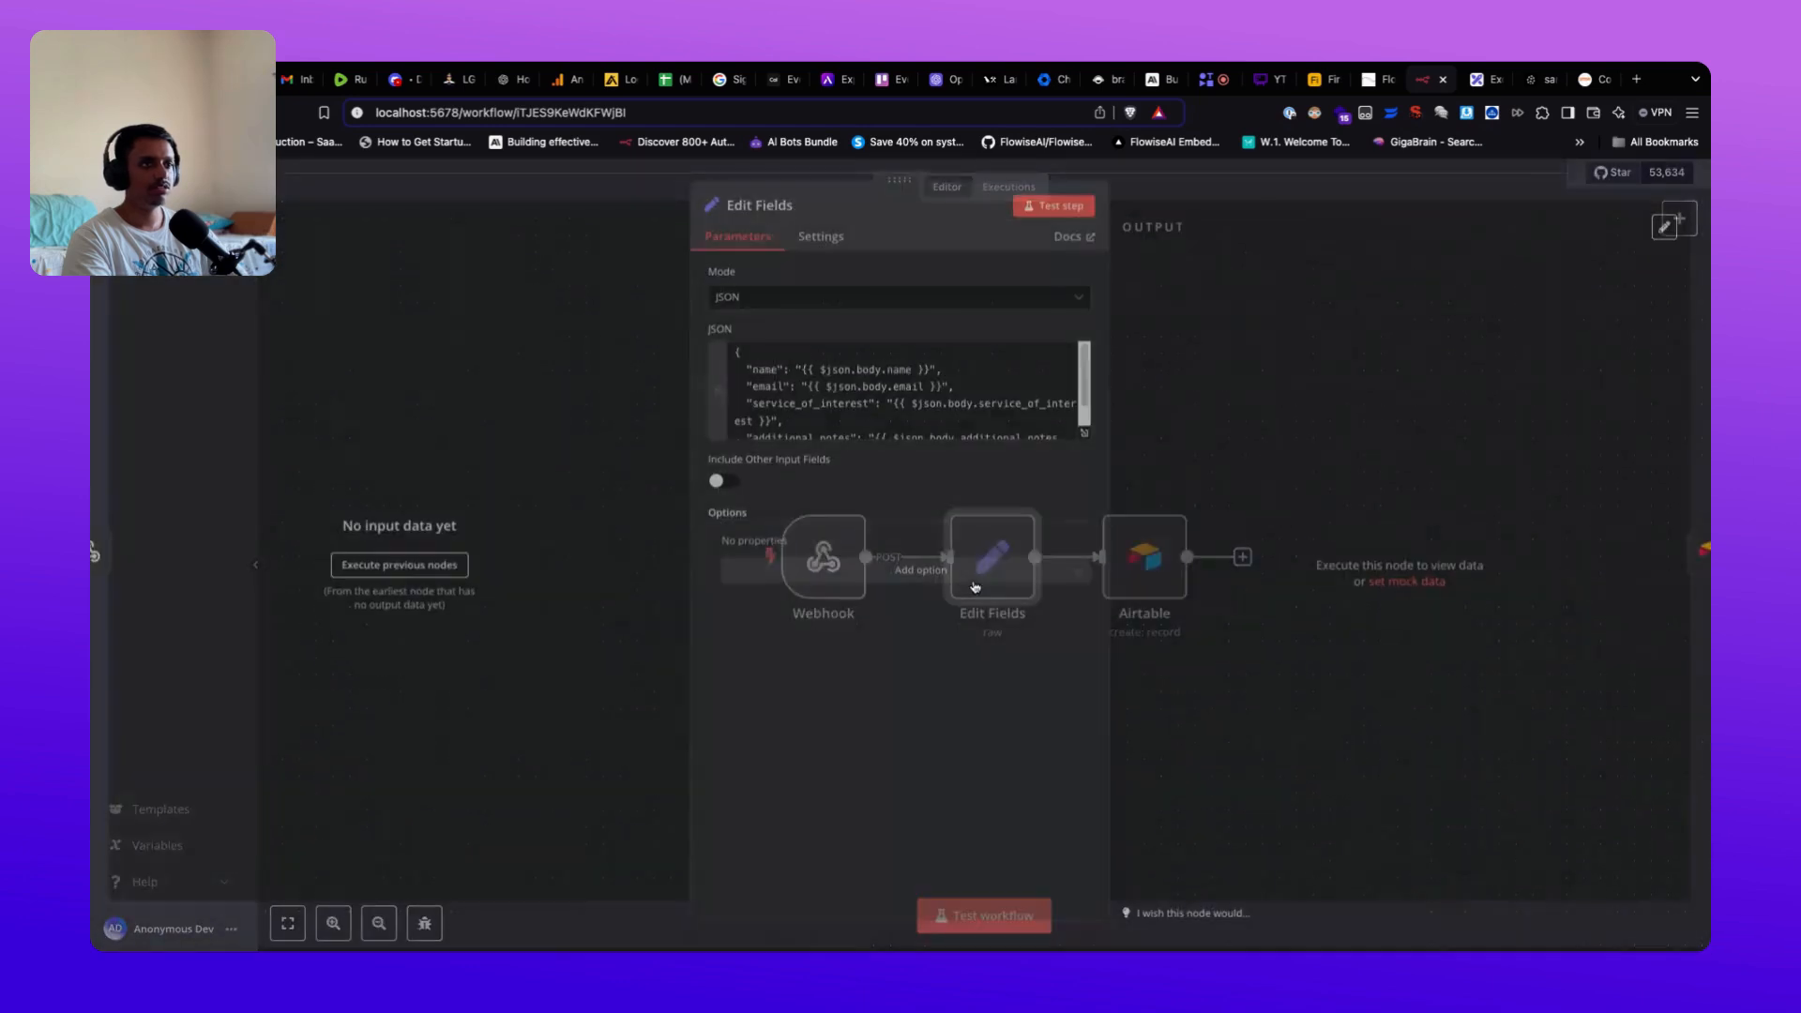
scroll(784, 405, down, 3)
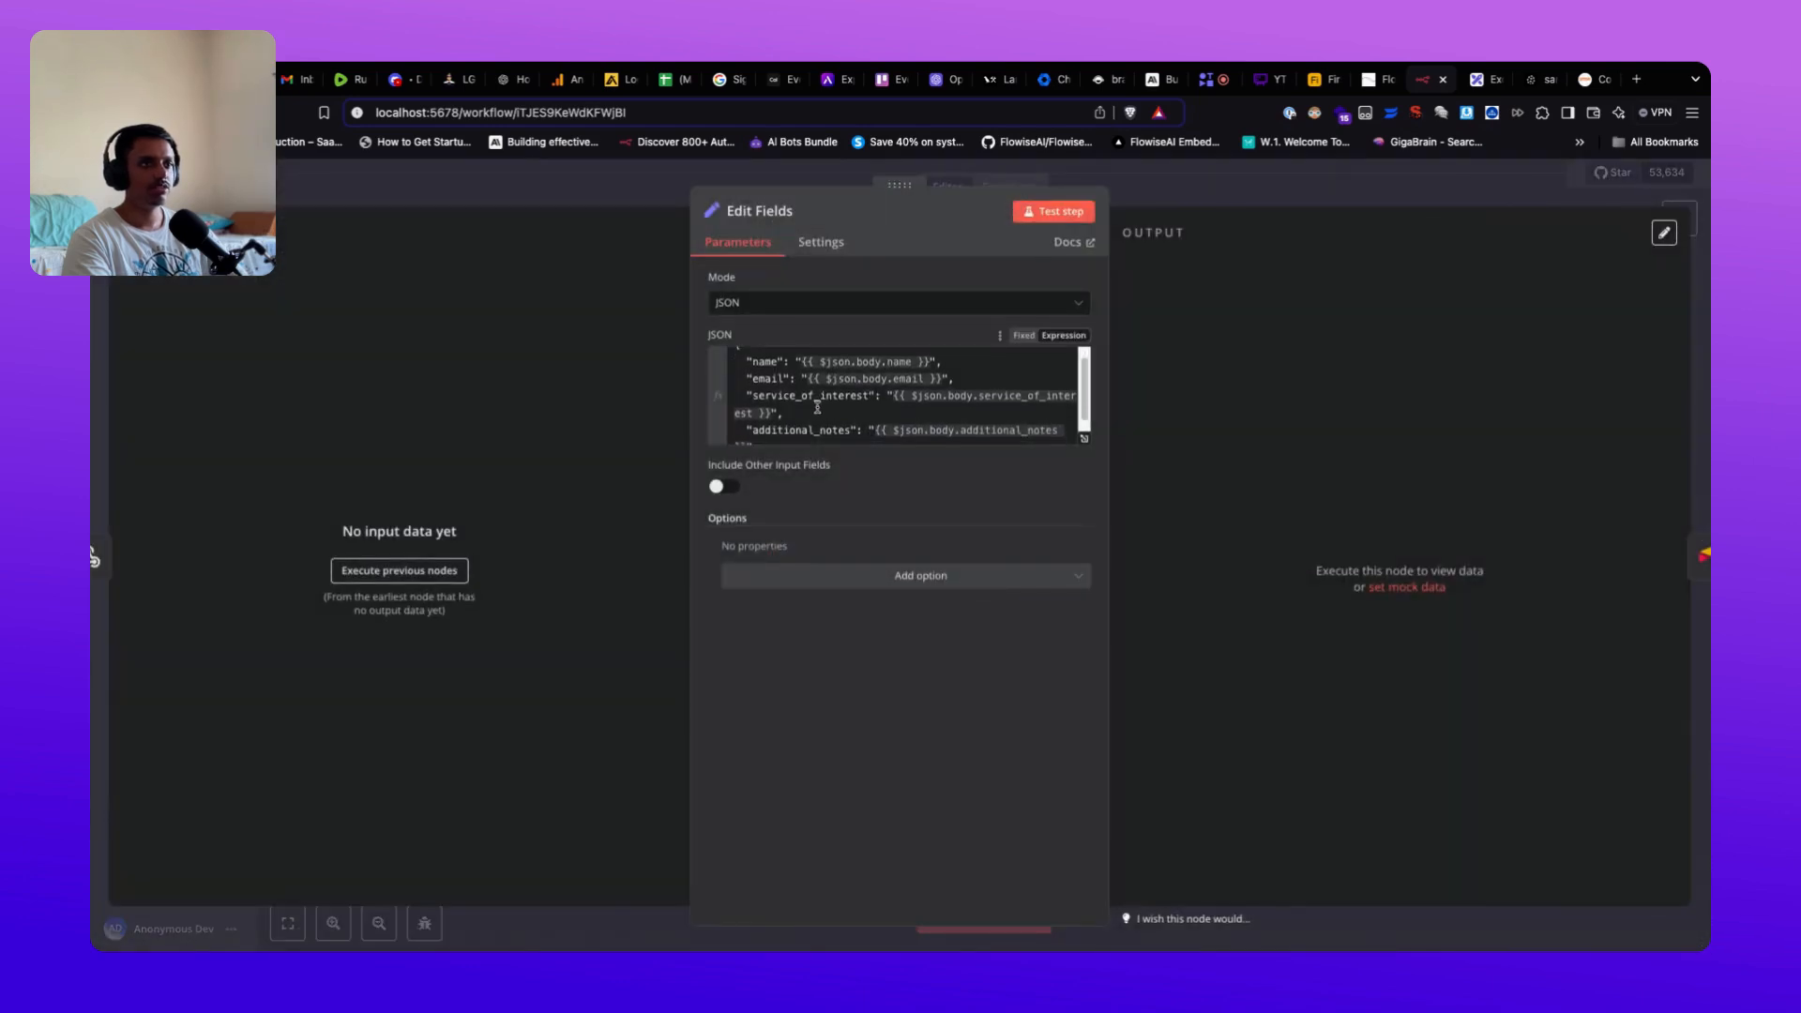
scroll(842, 407, up, 3)
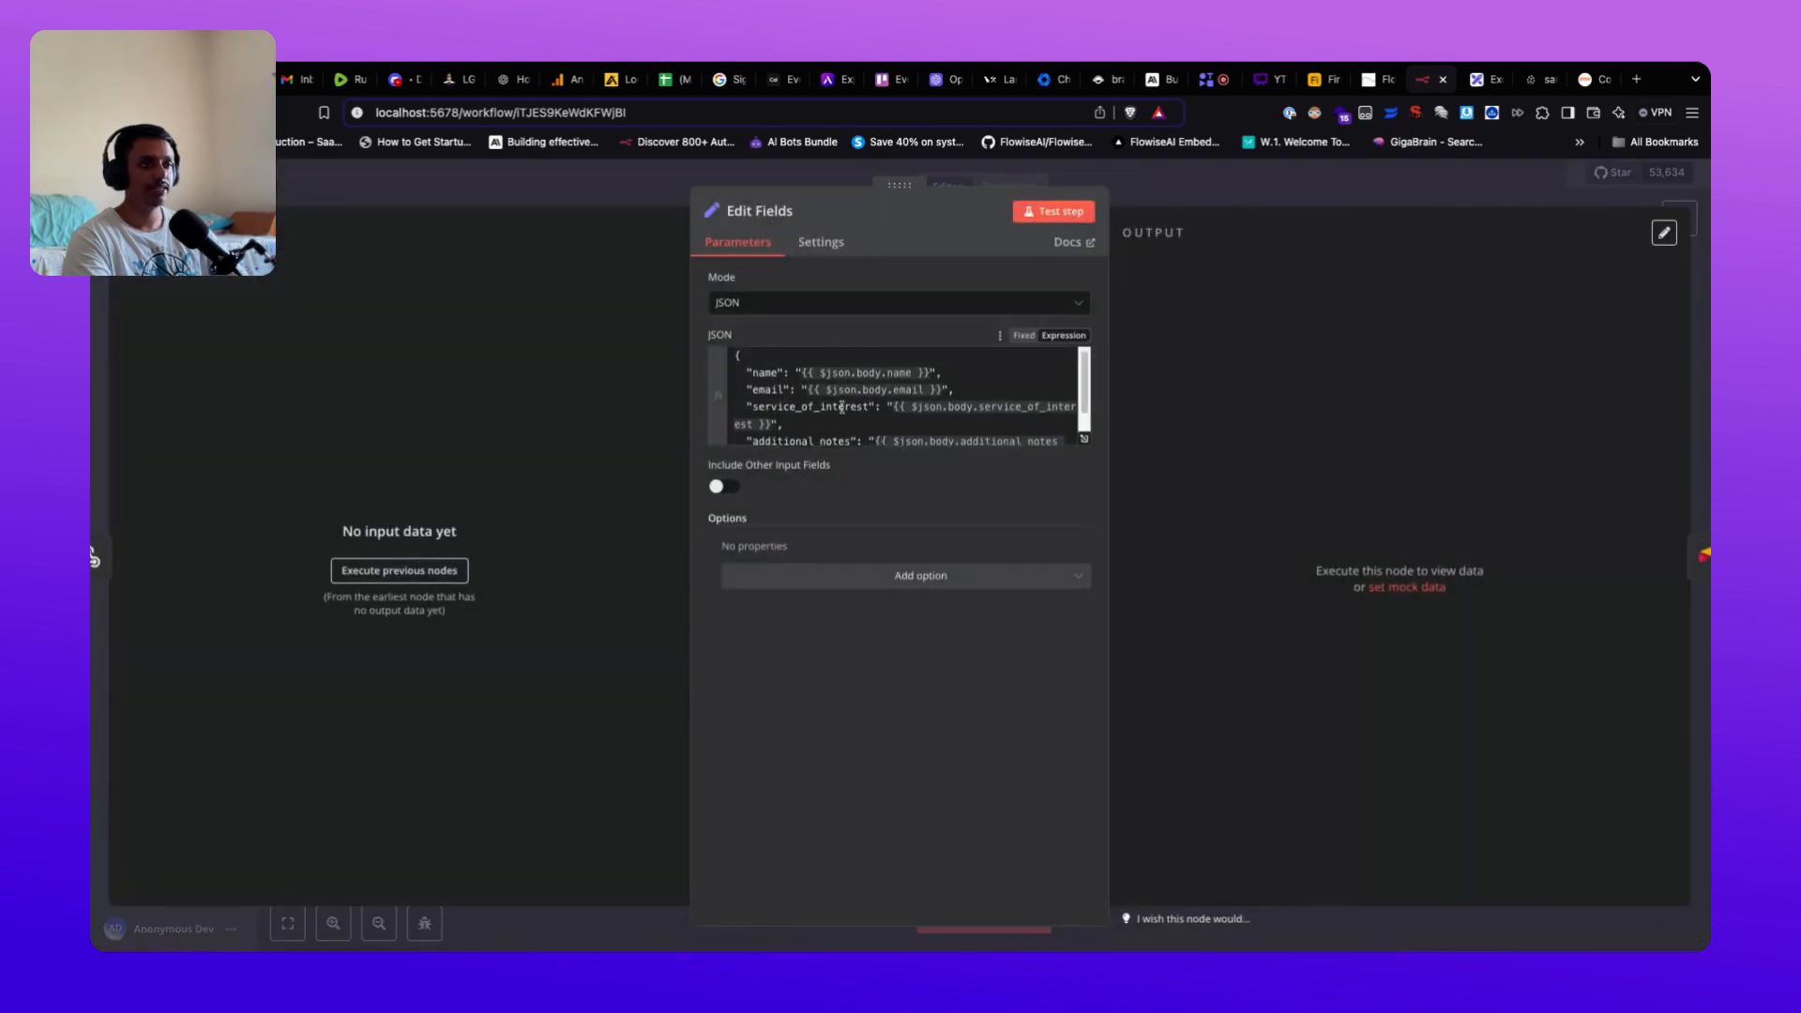
double_click(772, 376)
double_click(773, 394)
scroll(831, 413, down, 3)
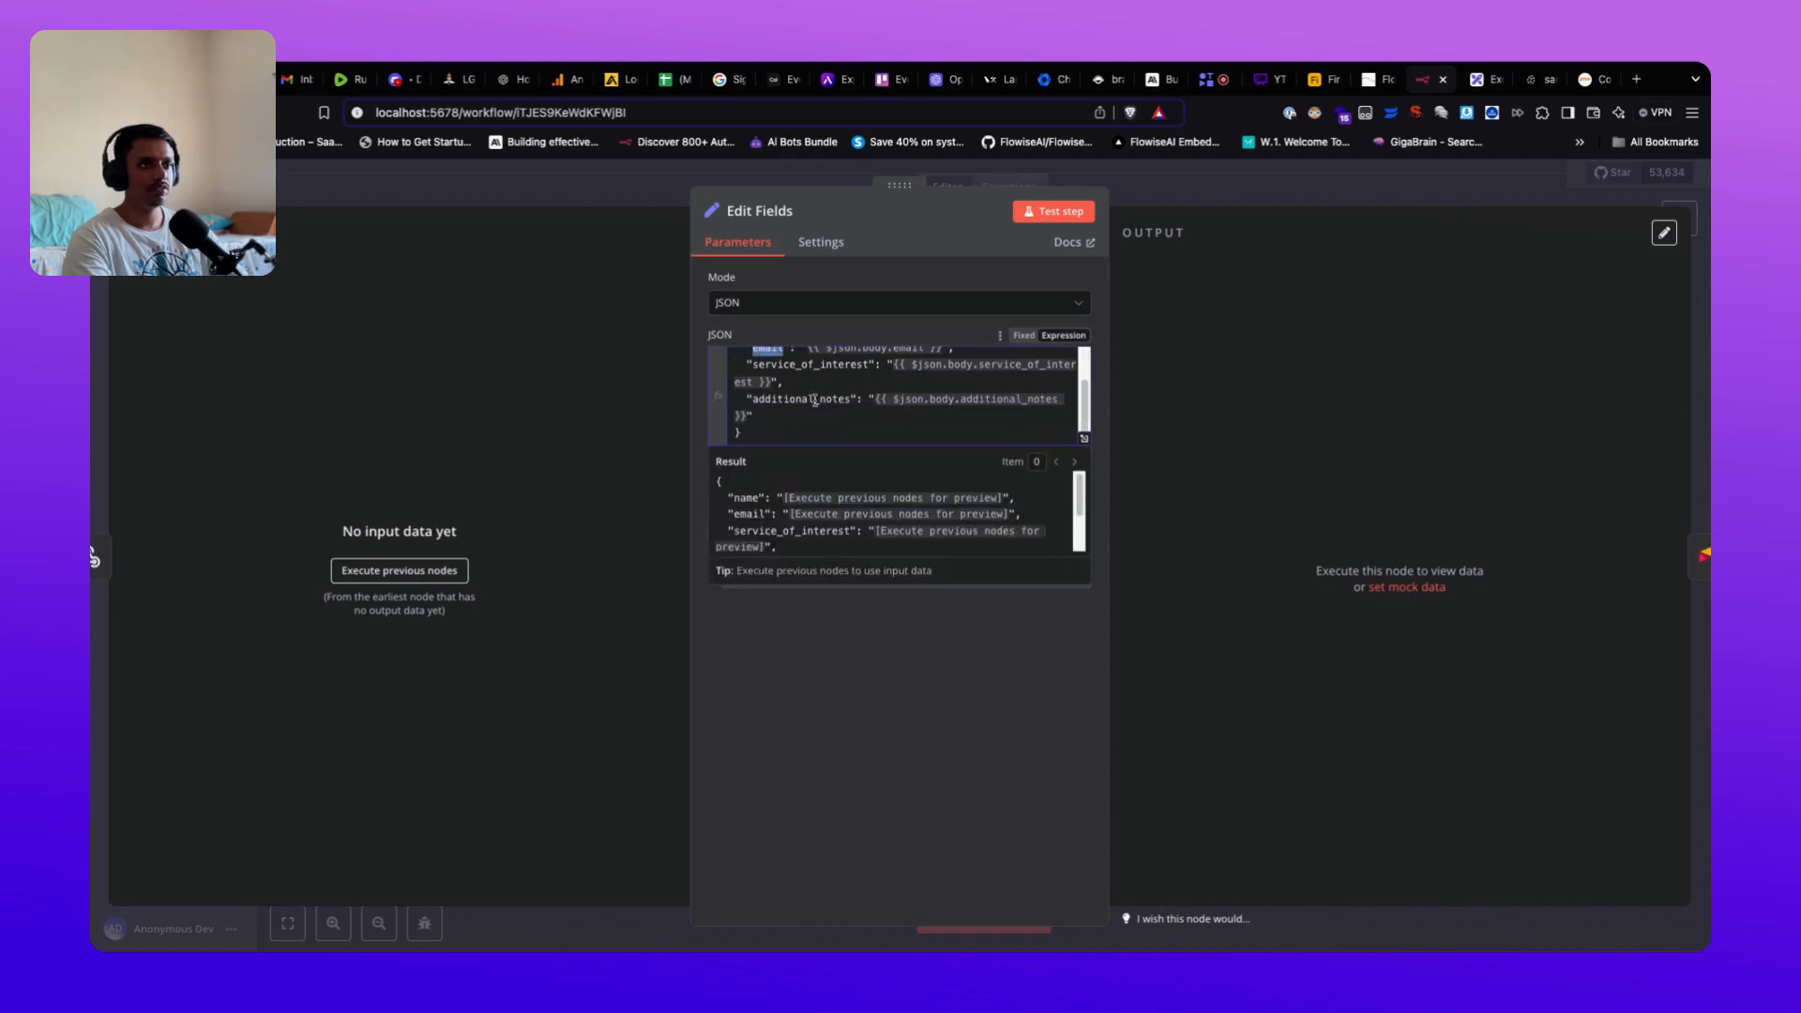
double_click(812, 401)
Step: Review the JSON mapping from name to additional_notes, then close the Edit Fields settings
scroll(838, 413, up, 3)
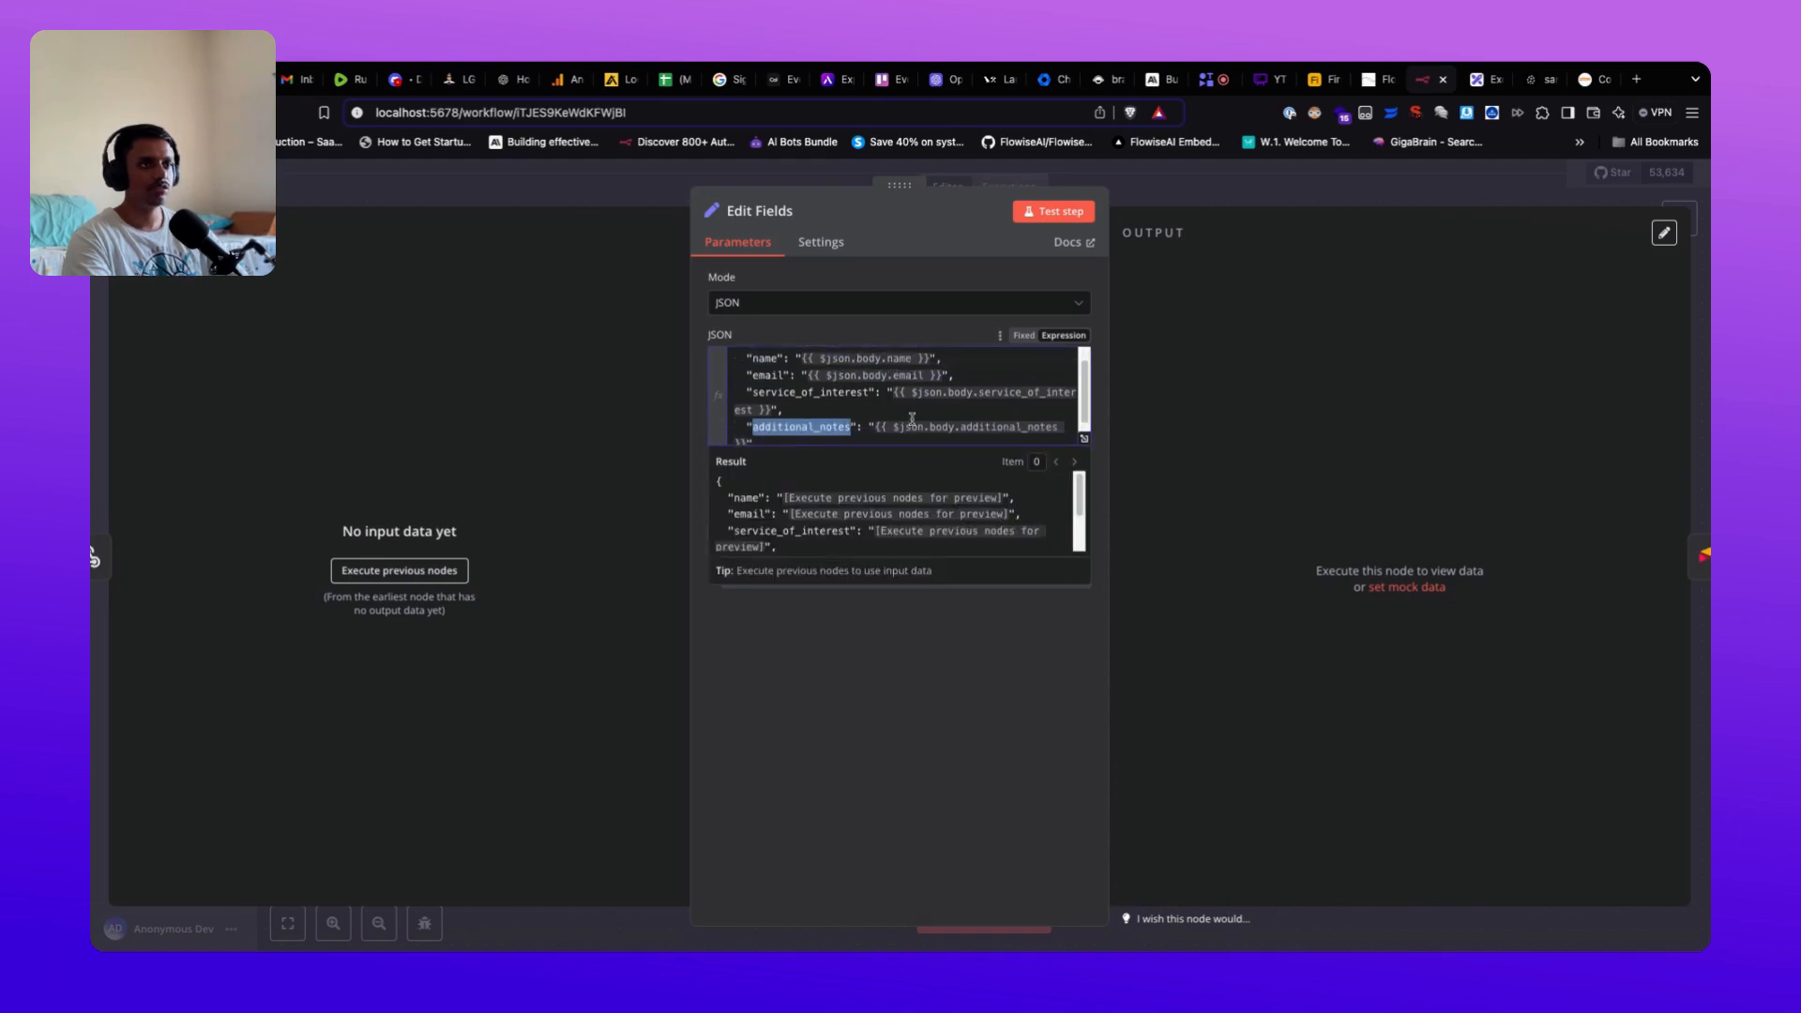
scroll(838, 415, up, 1)
scroll(909, 419, down, 1)
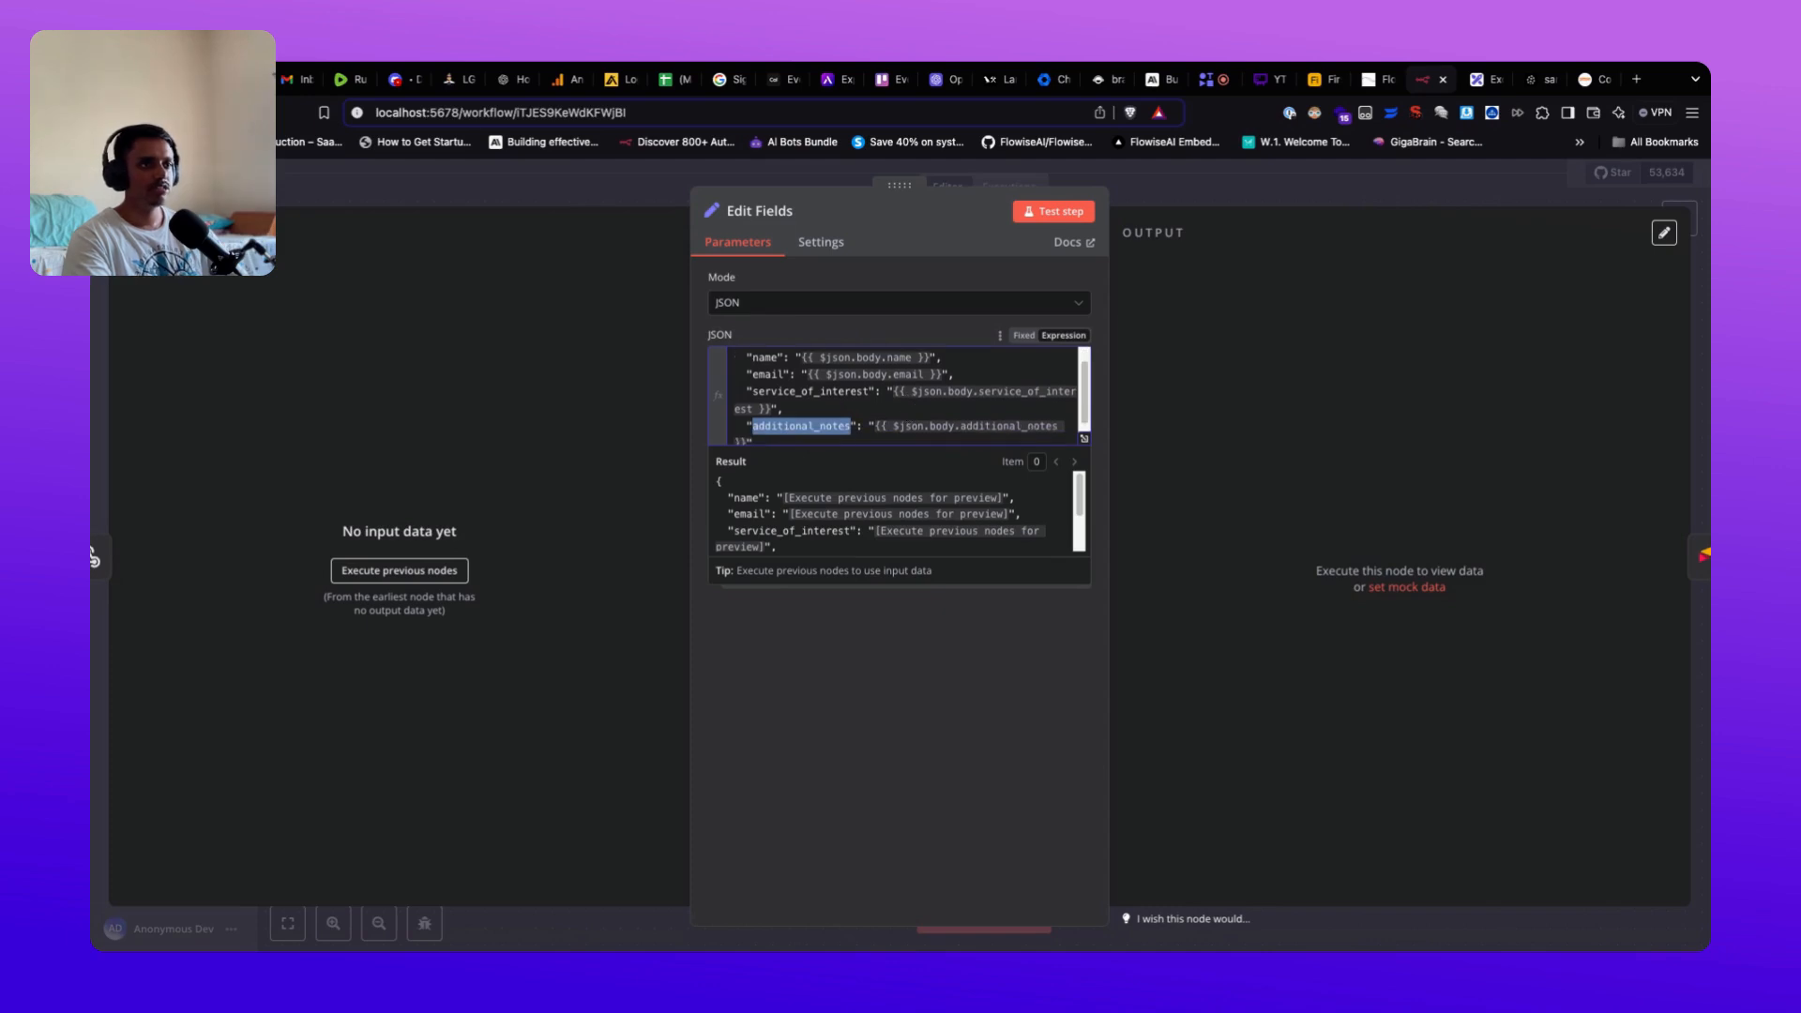
scroll(896, 394, down, 1)
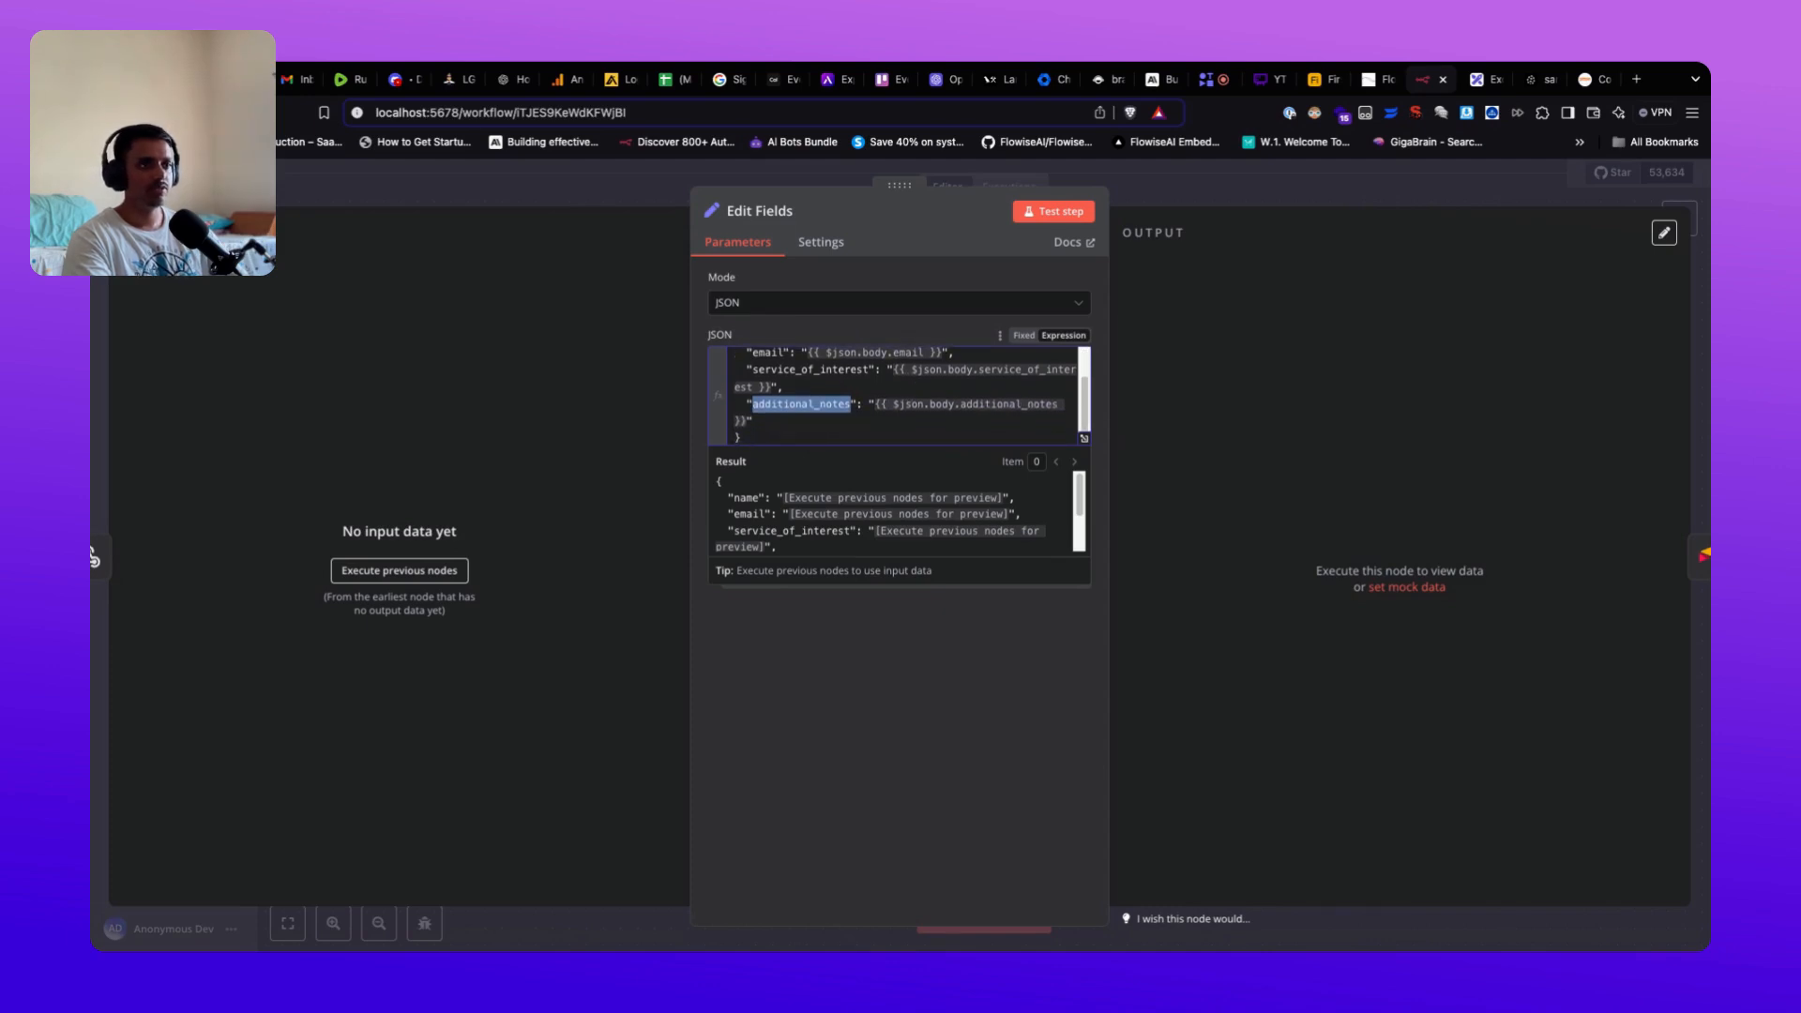
scroll(906, 394, up, 2)
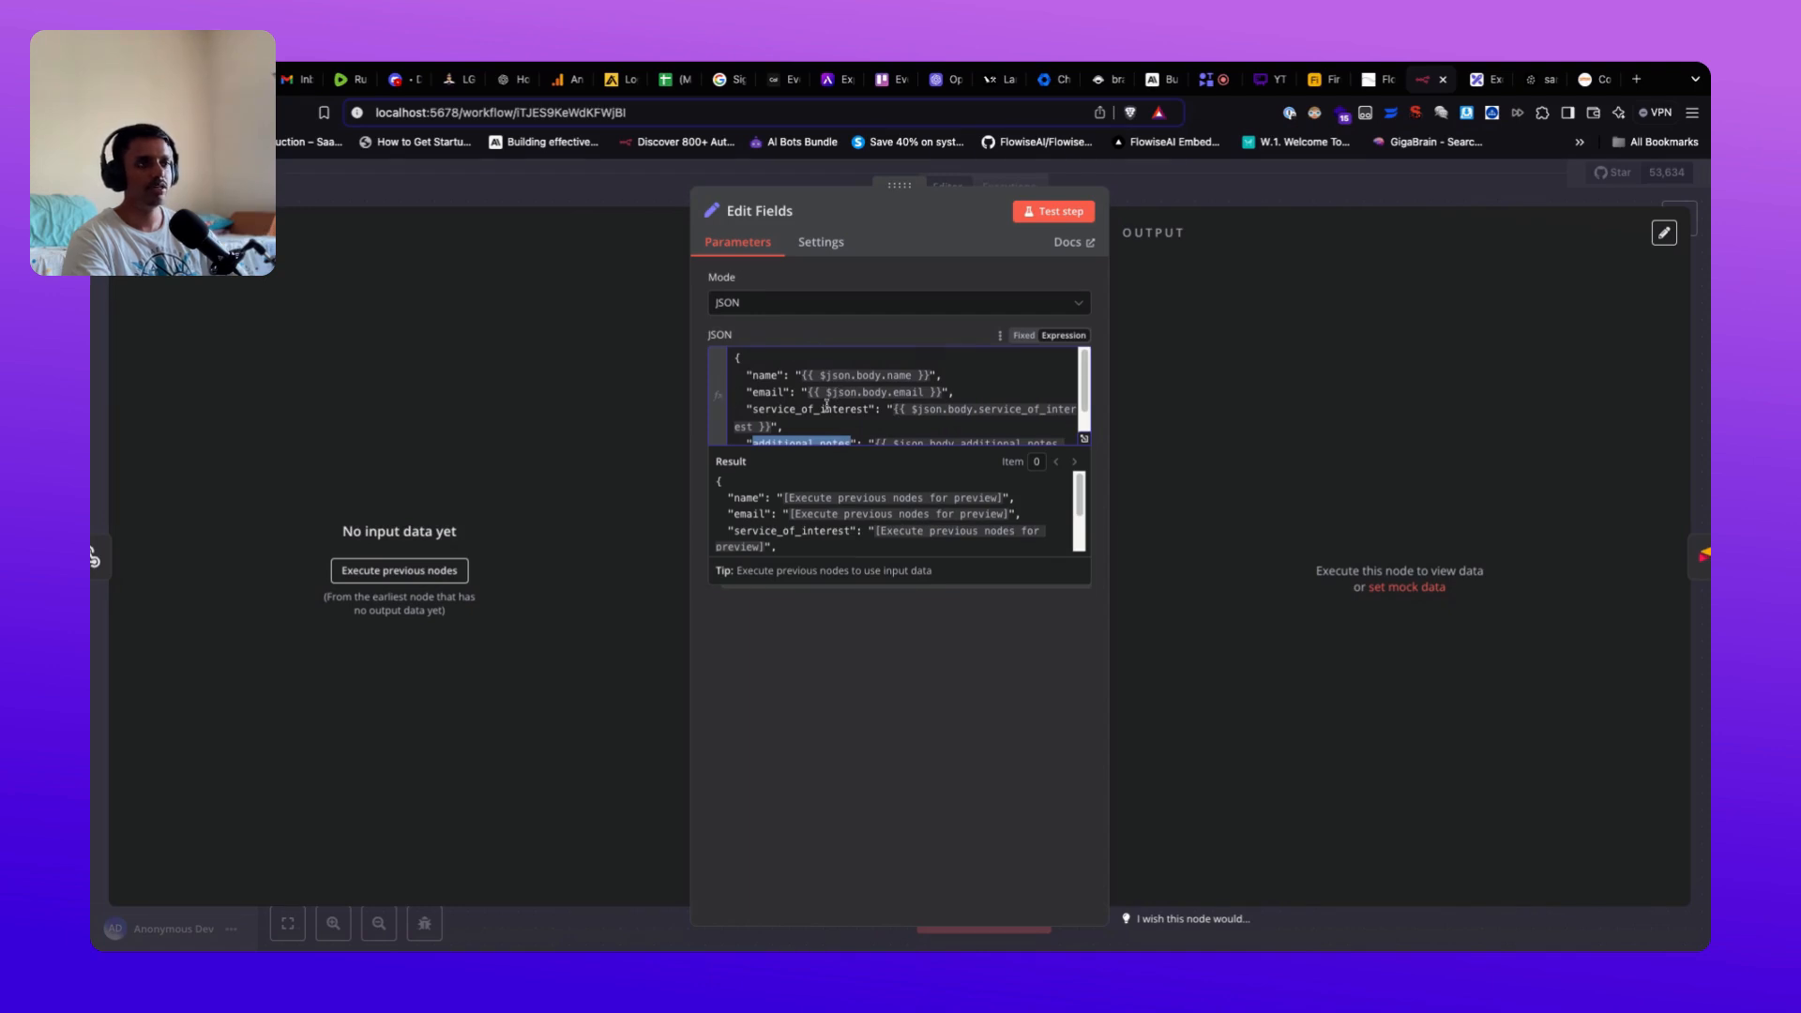
scroll(896, 414, down, 2)
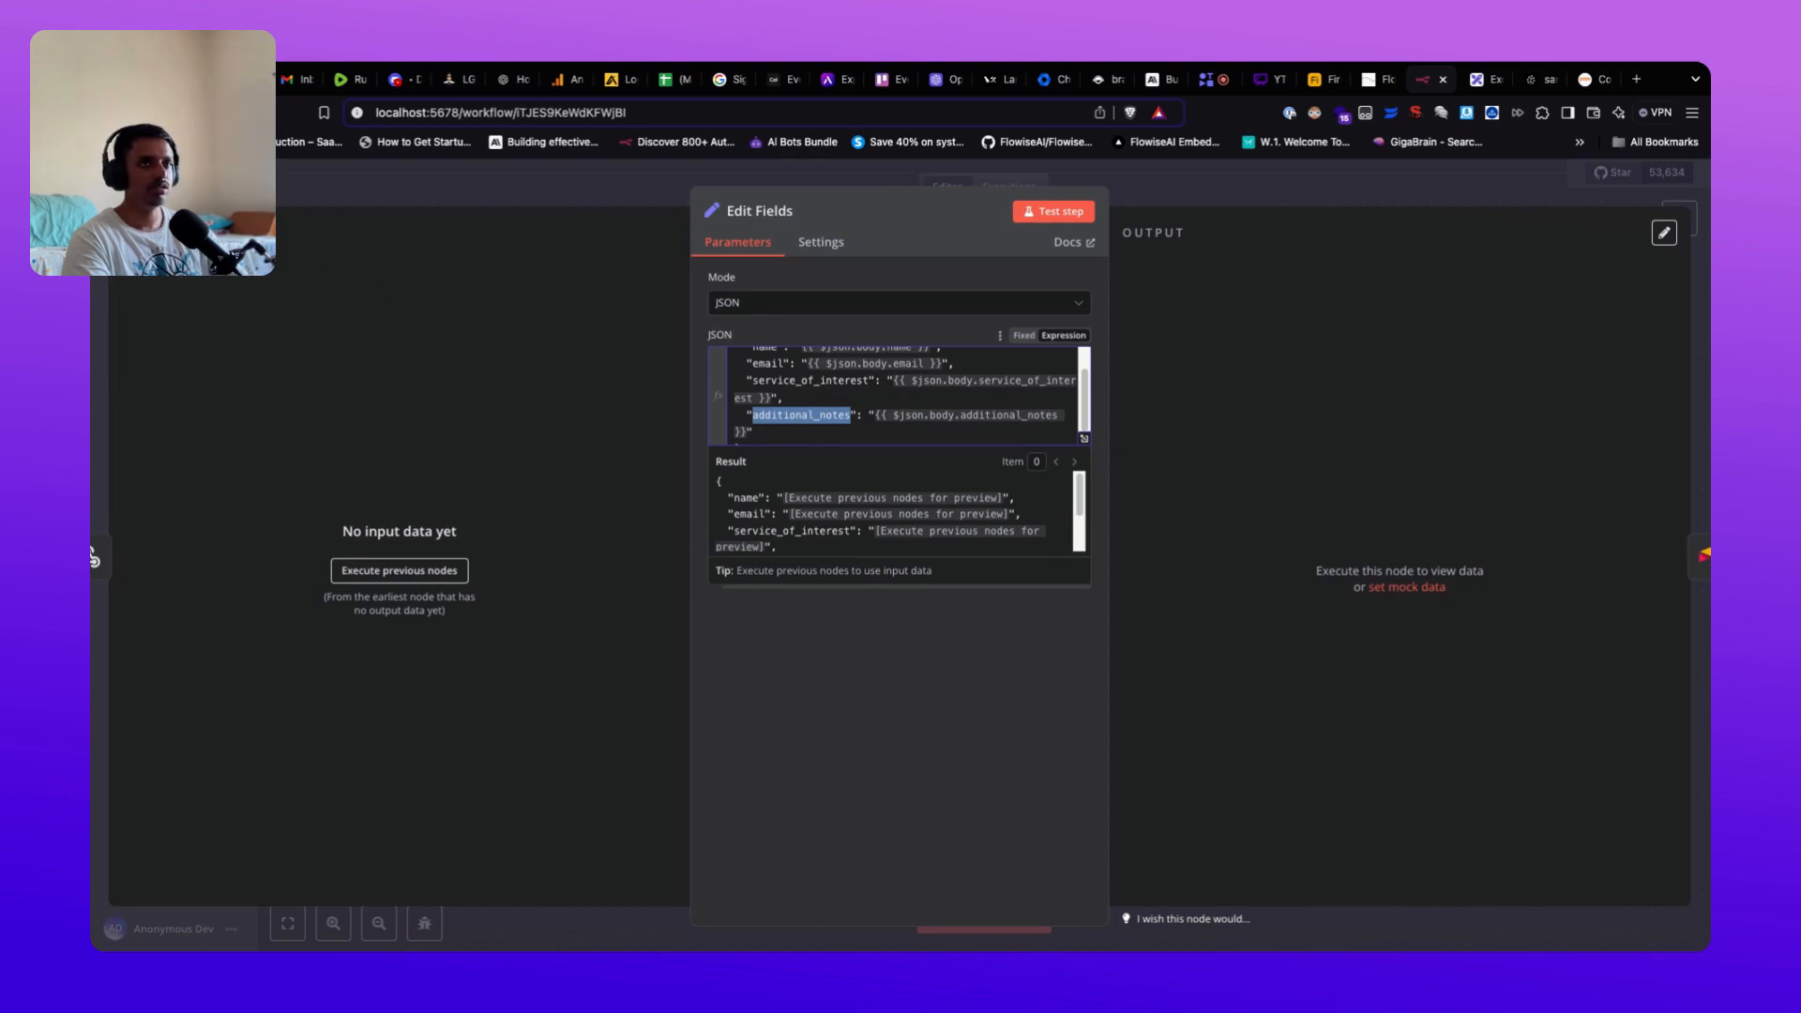
click(842, 403)
scroll(906, 422, up, 1)
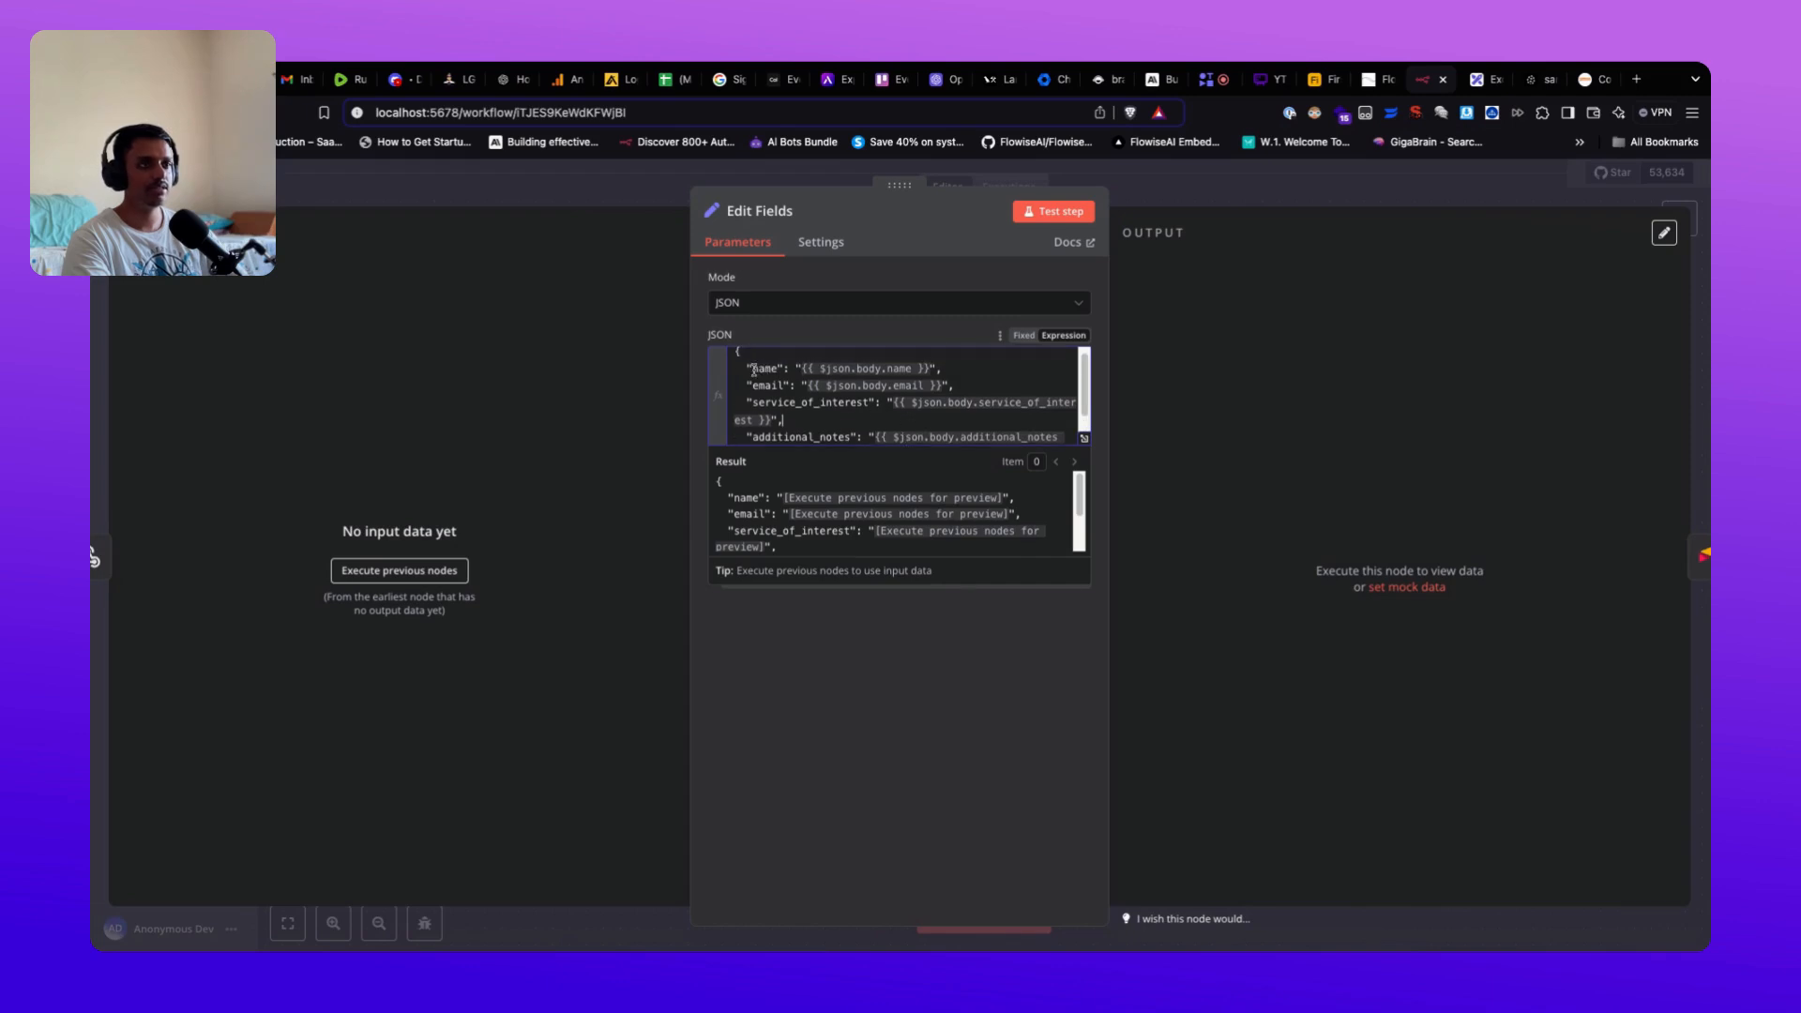
drag(754, 370, 870, 437)
click(949, 425)
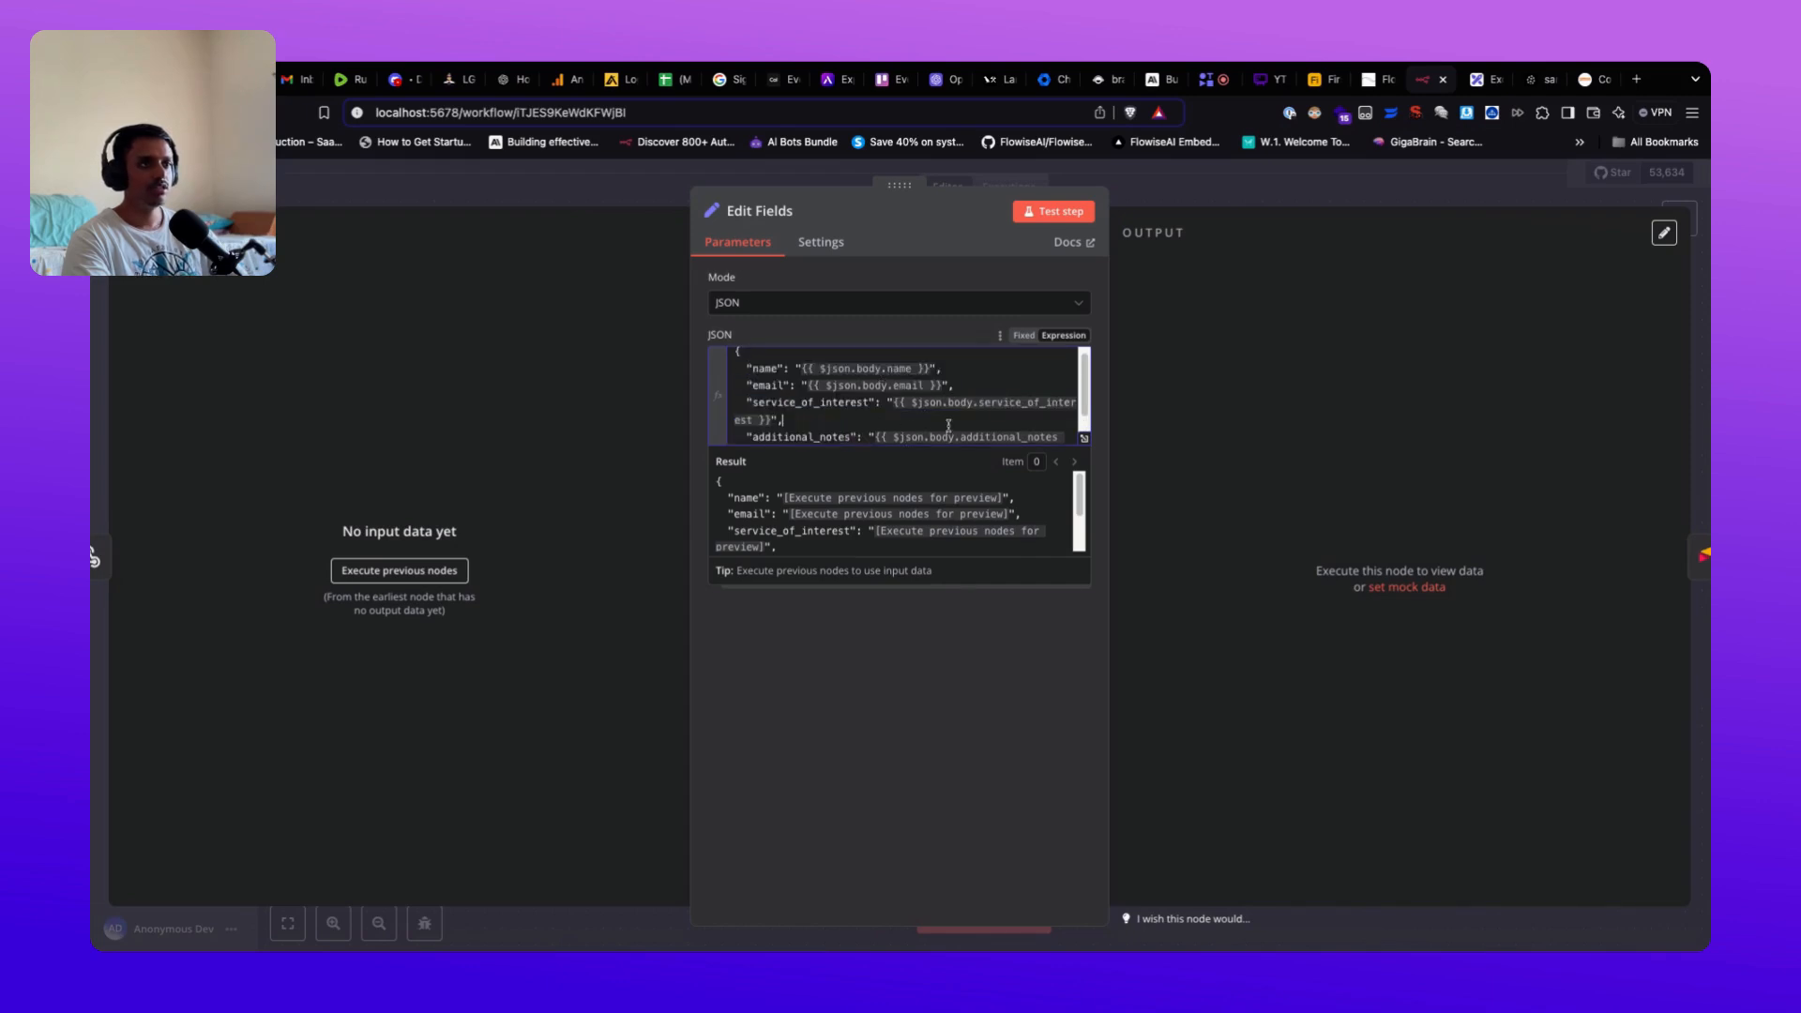
scroll(924, 419, down, 1)
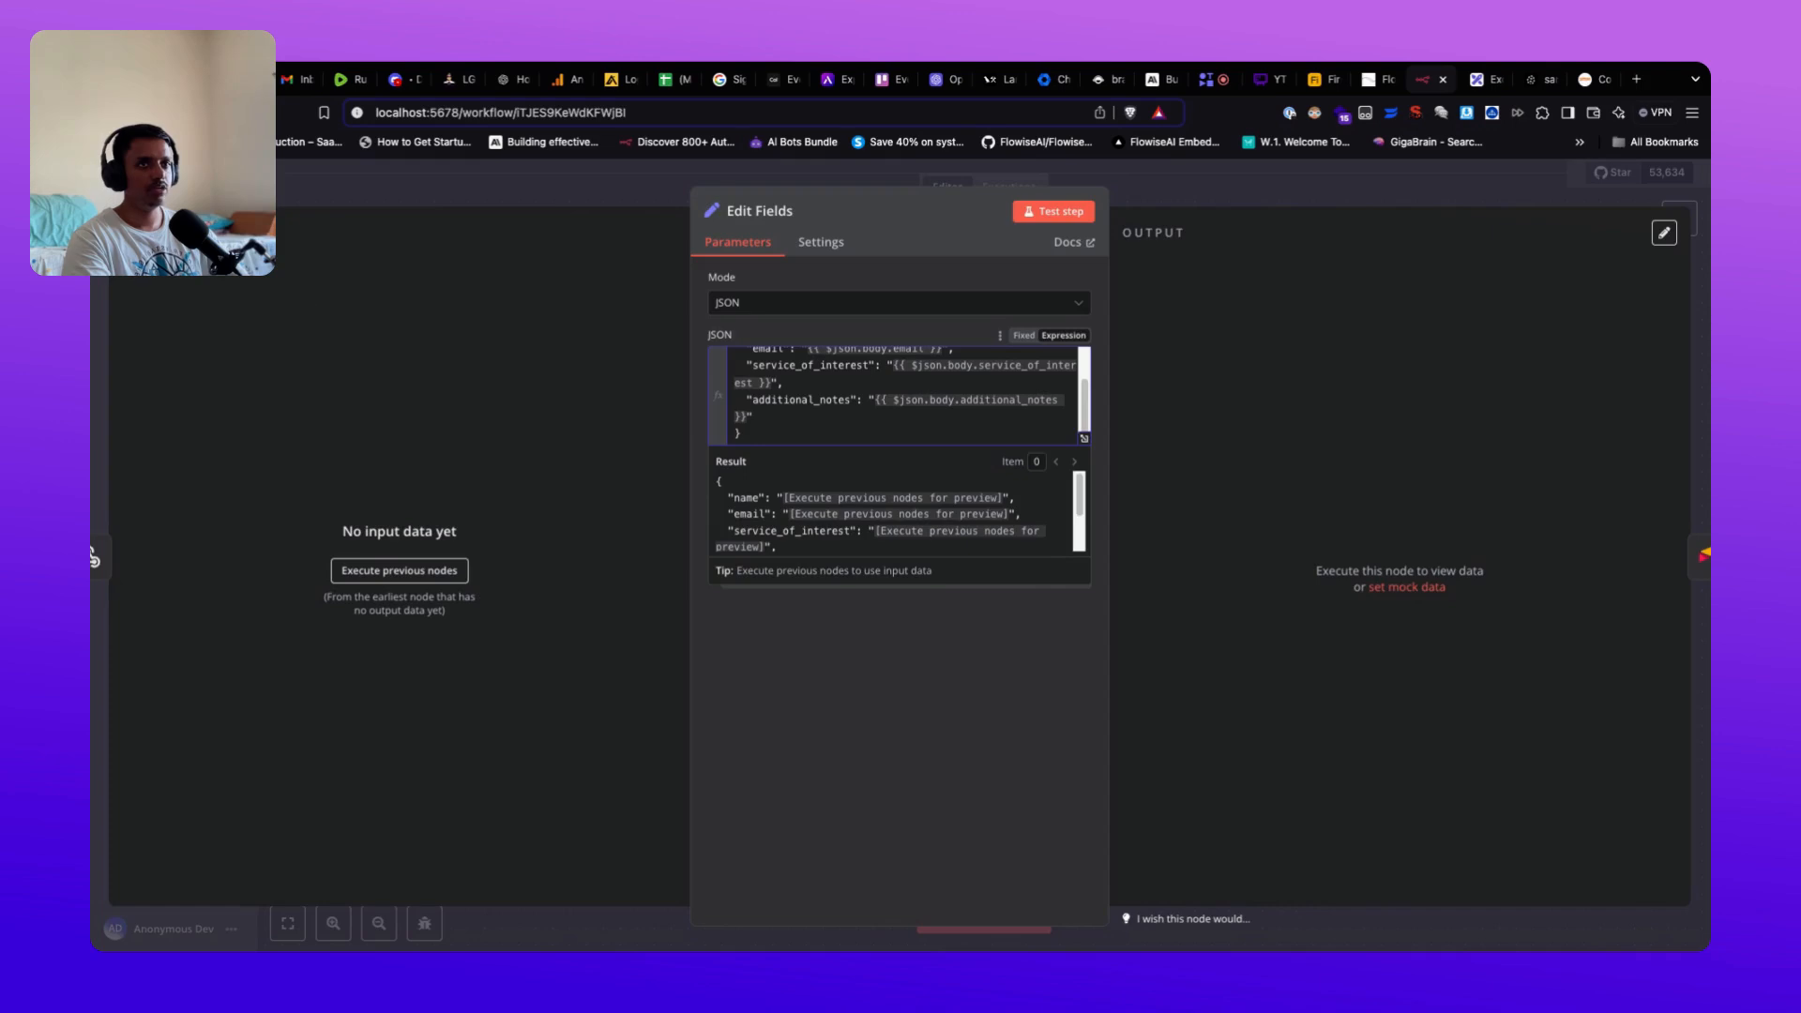
click(94, 557)
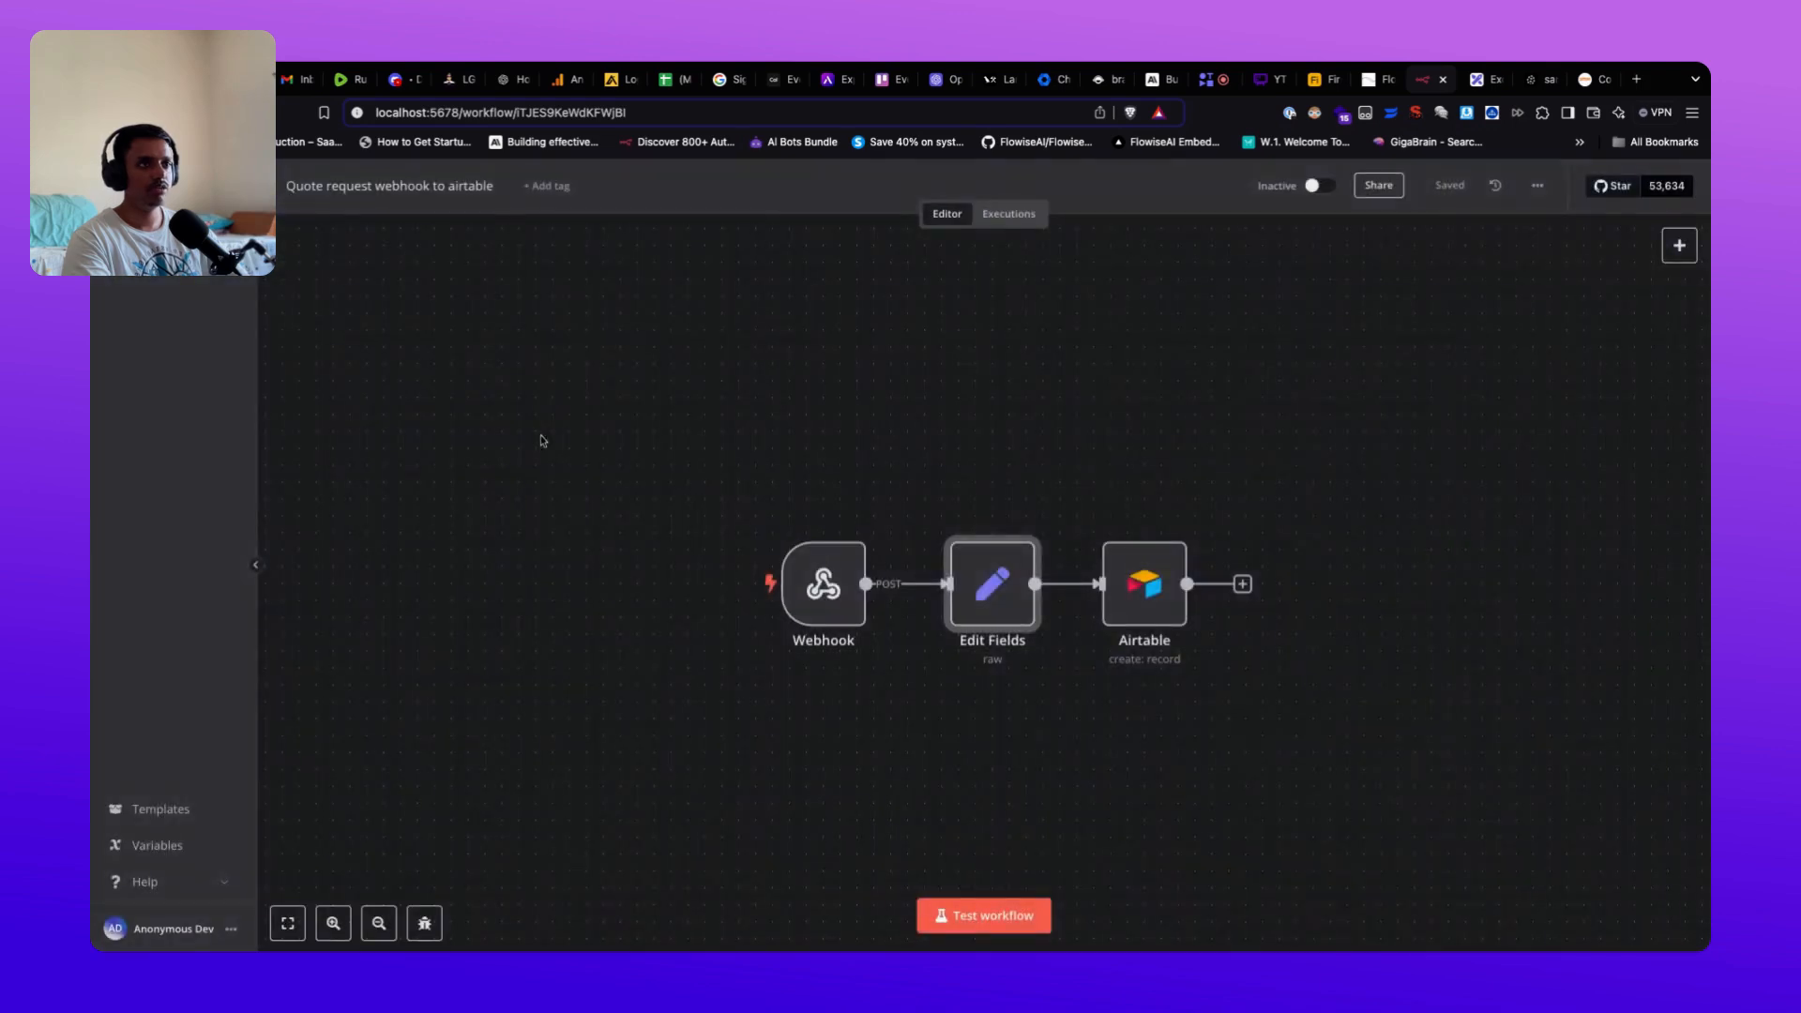
Step: Open the Airtable create-record node and compare its fields with the Airtable table's columns
double_click(1180, 619)
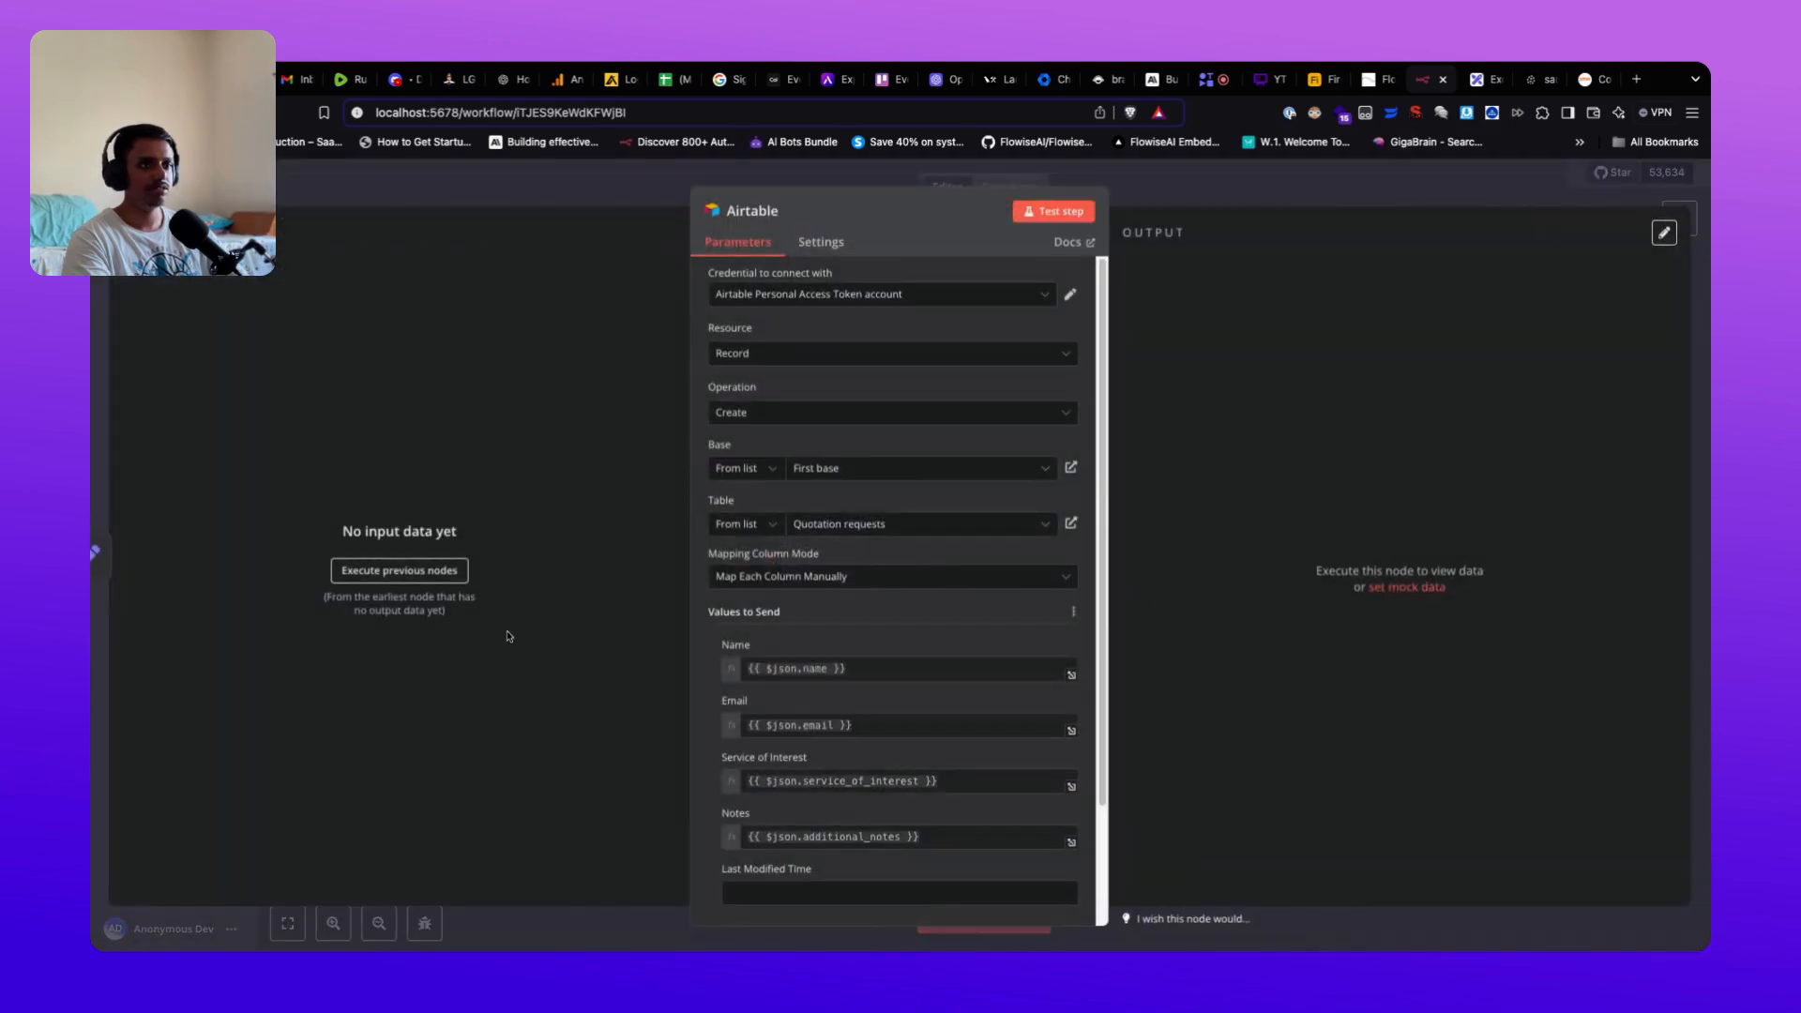
scroll(873, 605, down, 3)
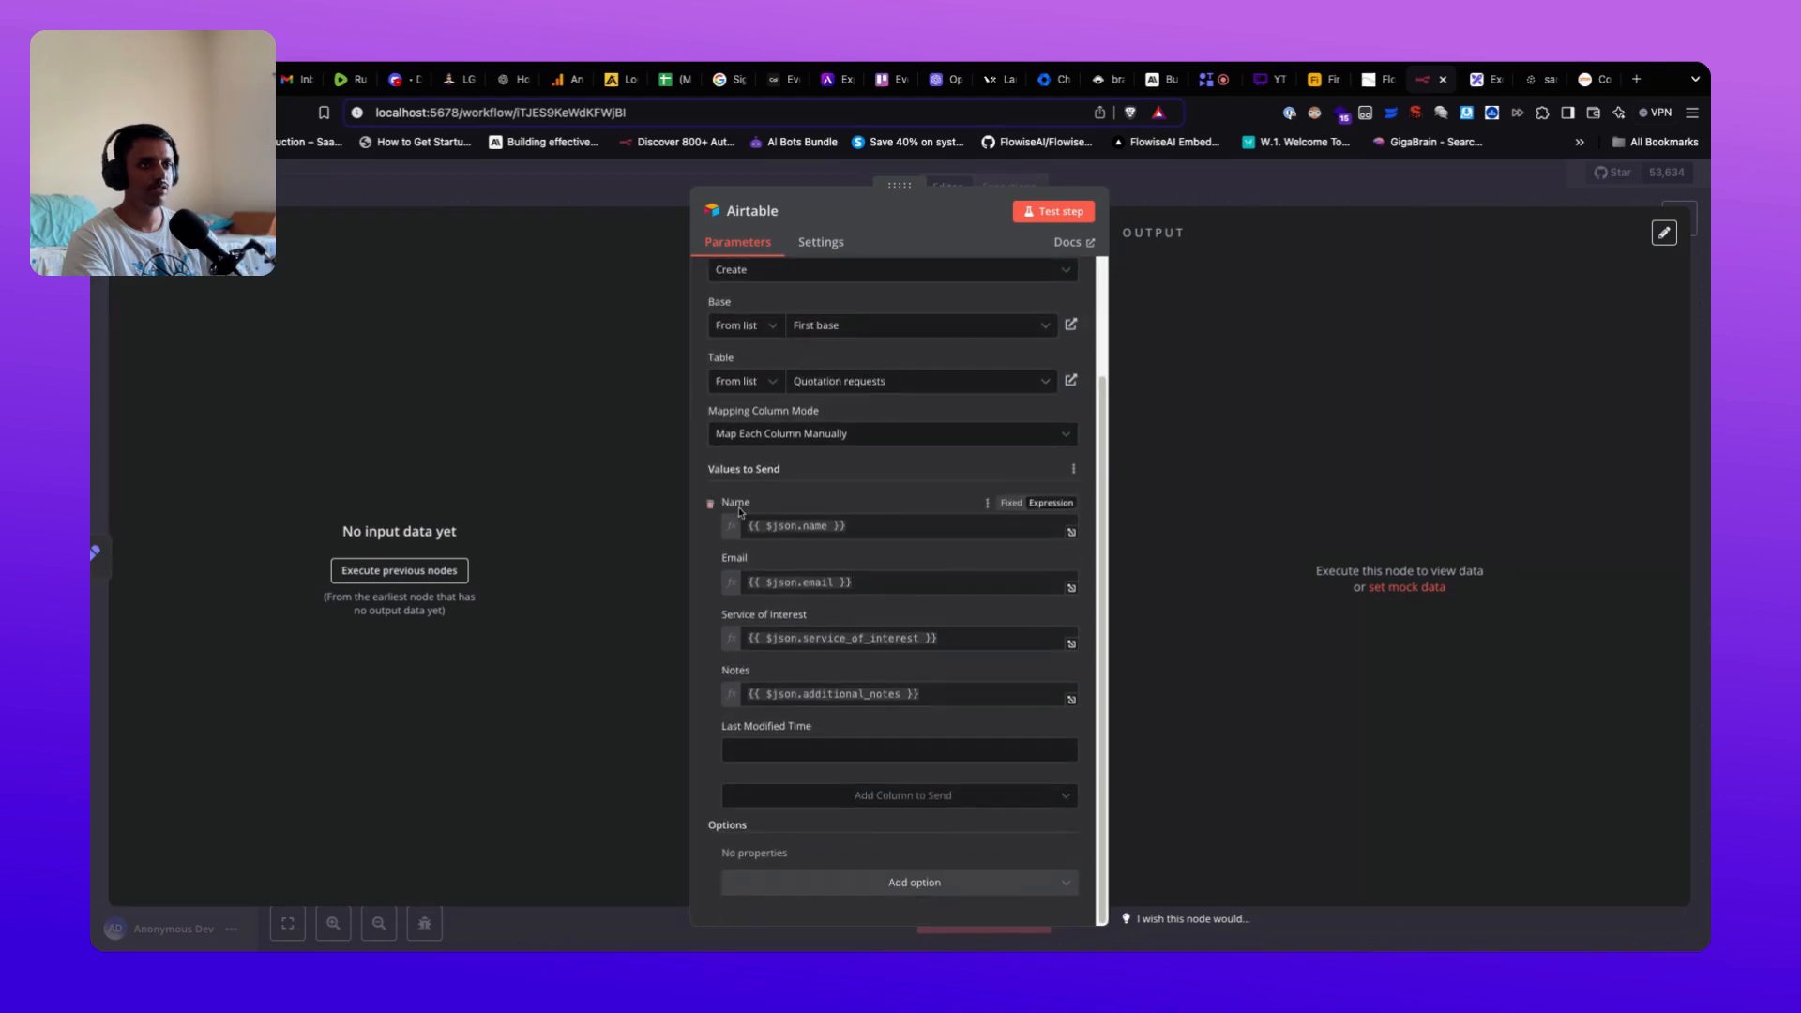
scroll(845, 563, up, 3)
scroll(864, 582, down, 3)
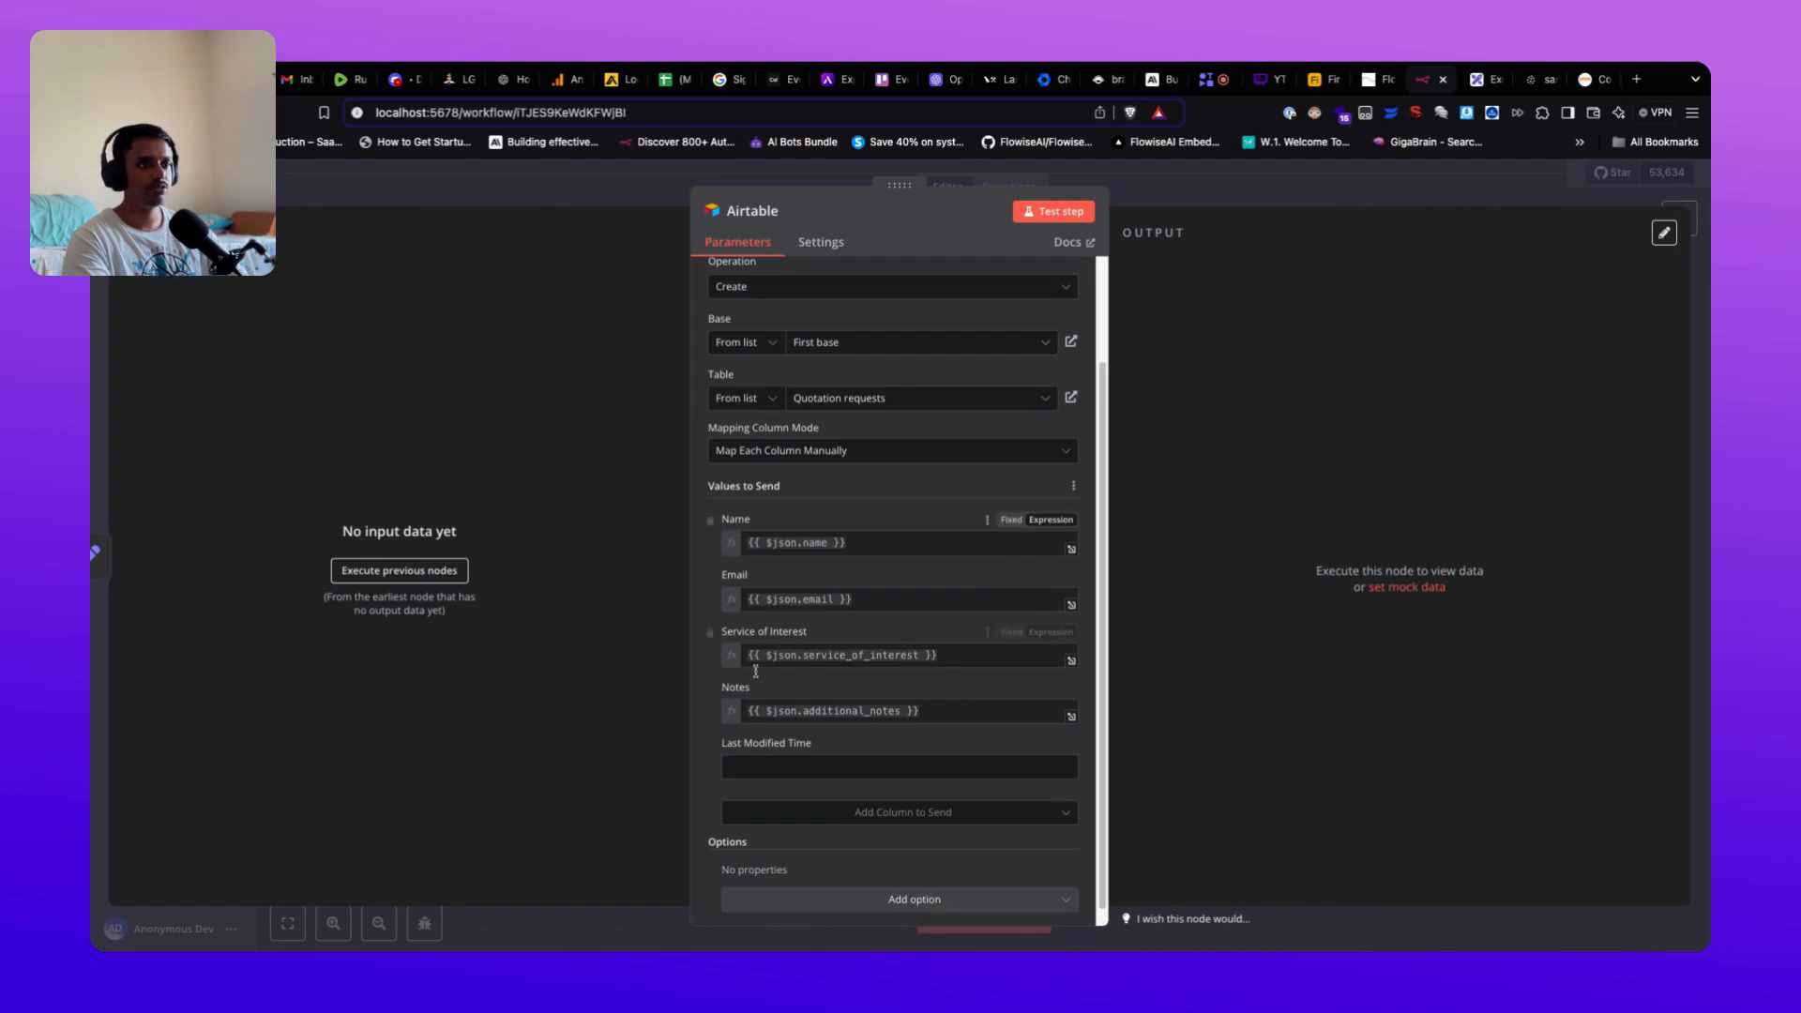
click(1313, 84)
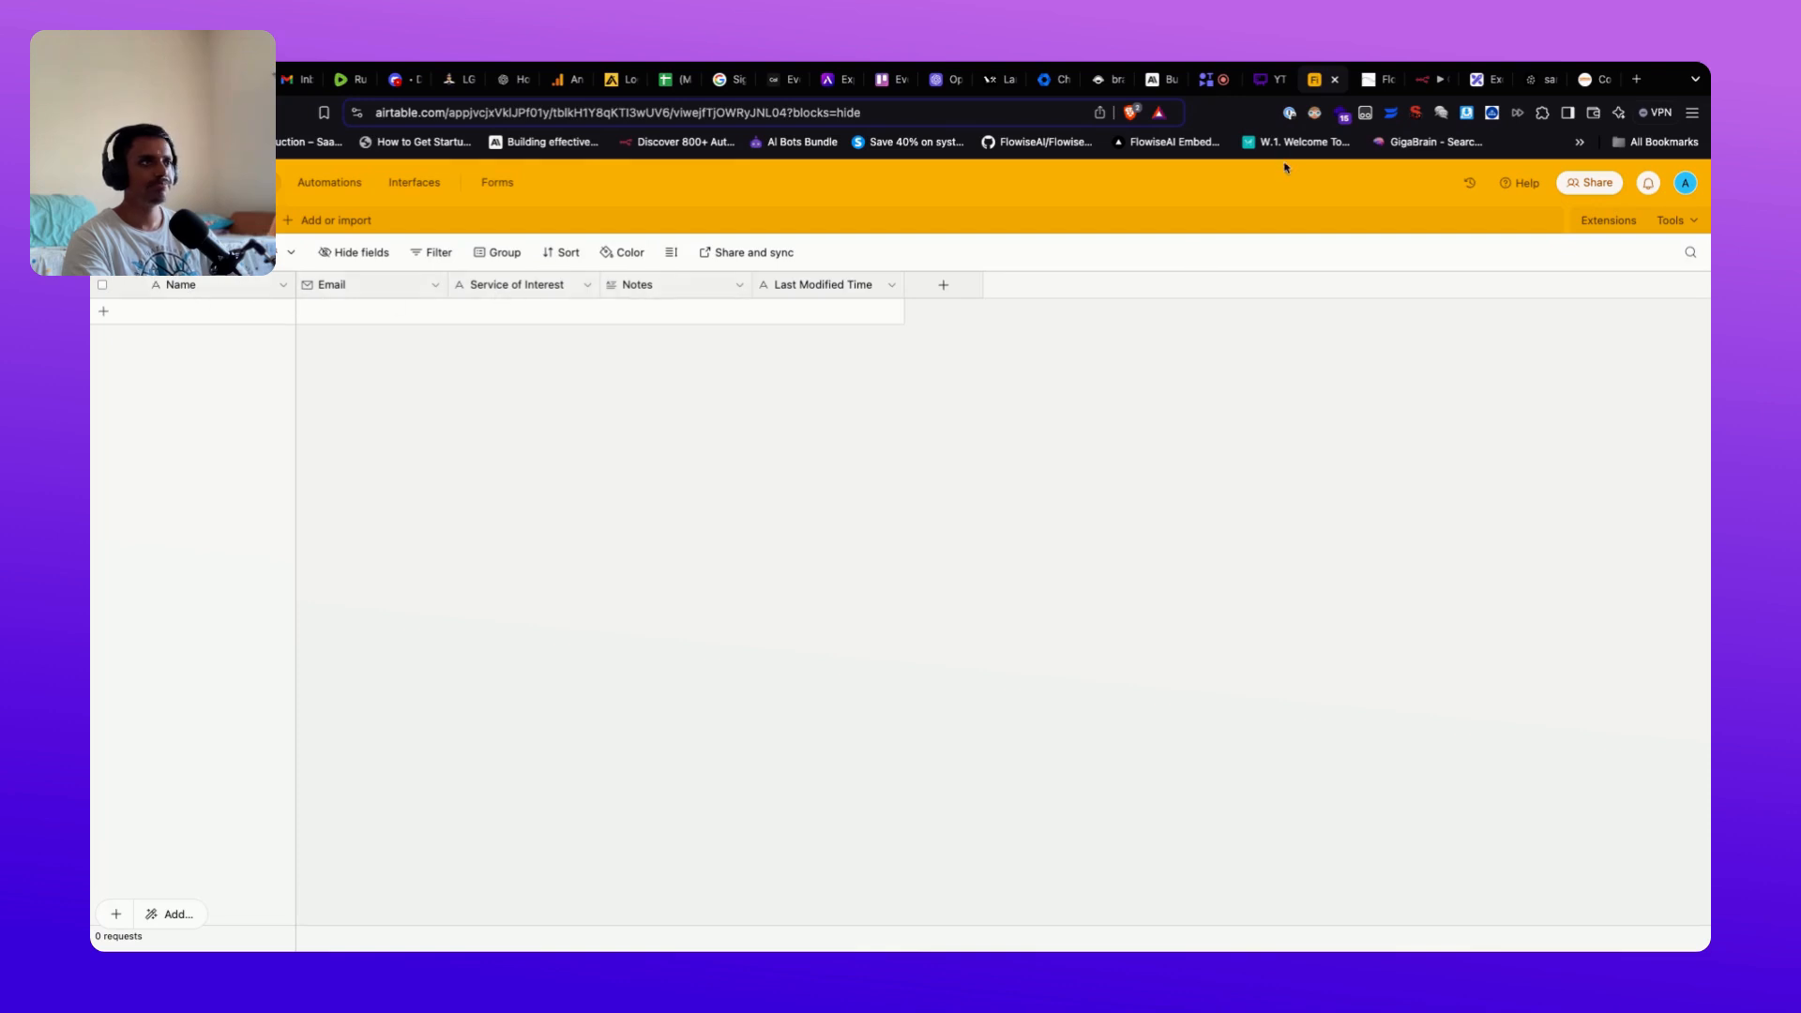
click(1368, 85)
click(1427, 80)
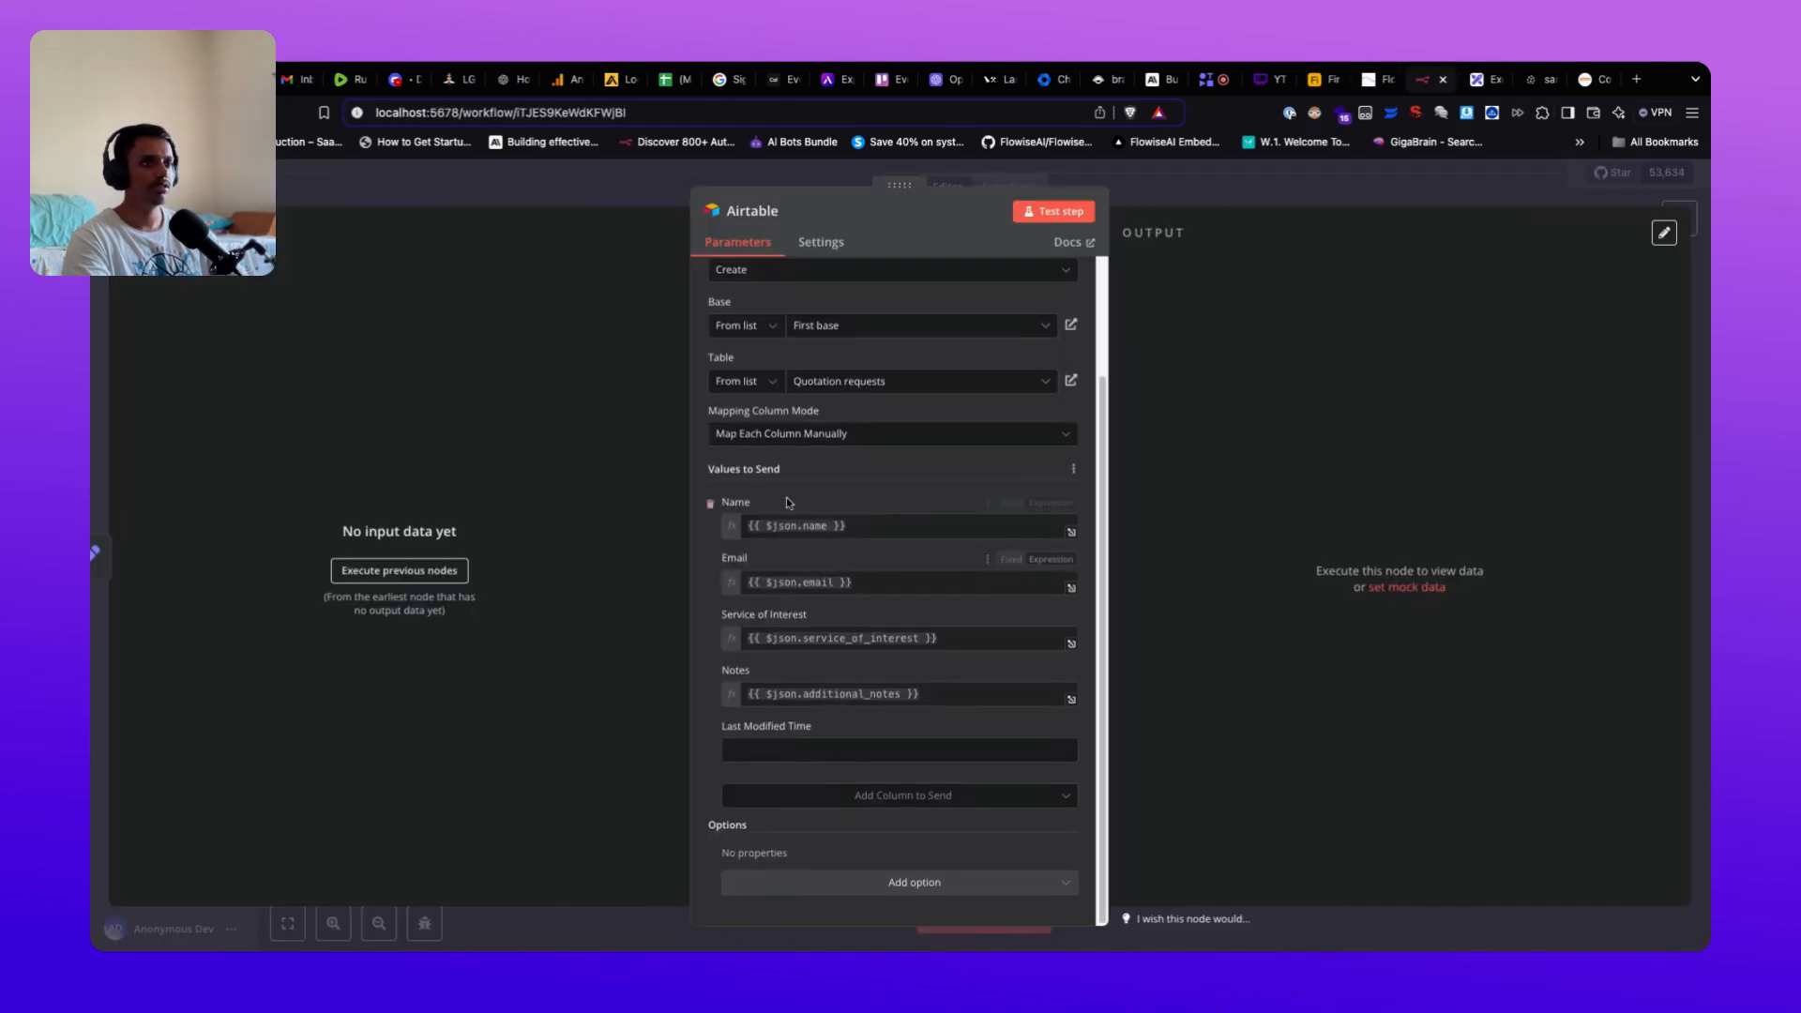
Step: Close the Airtable settings, start listening for a test webhook call, and return to Flowise
click(1151, 190)
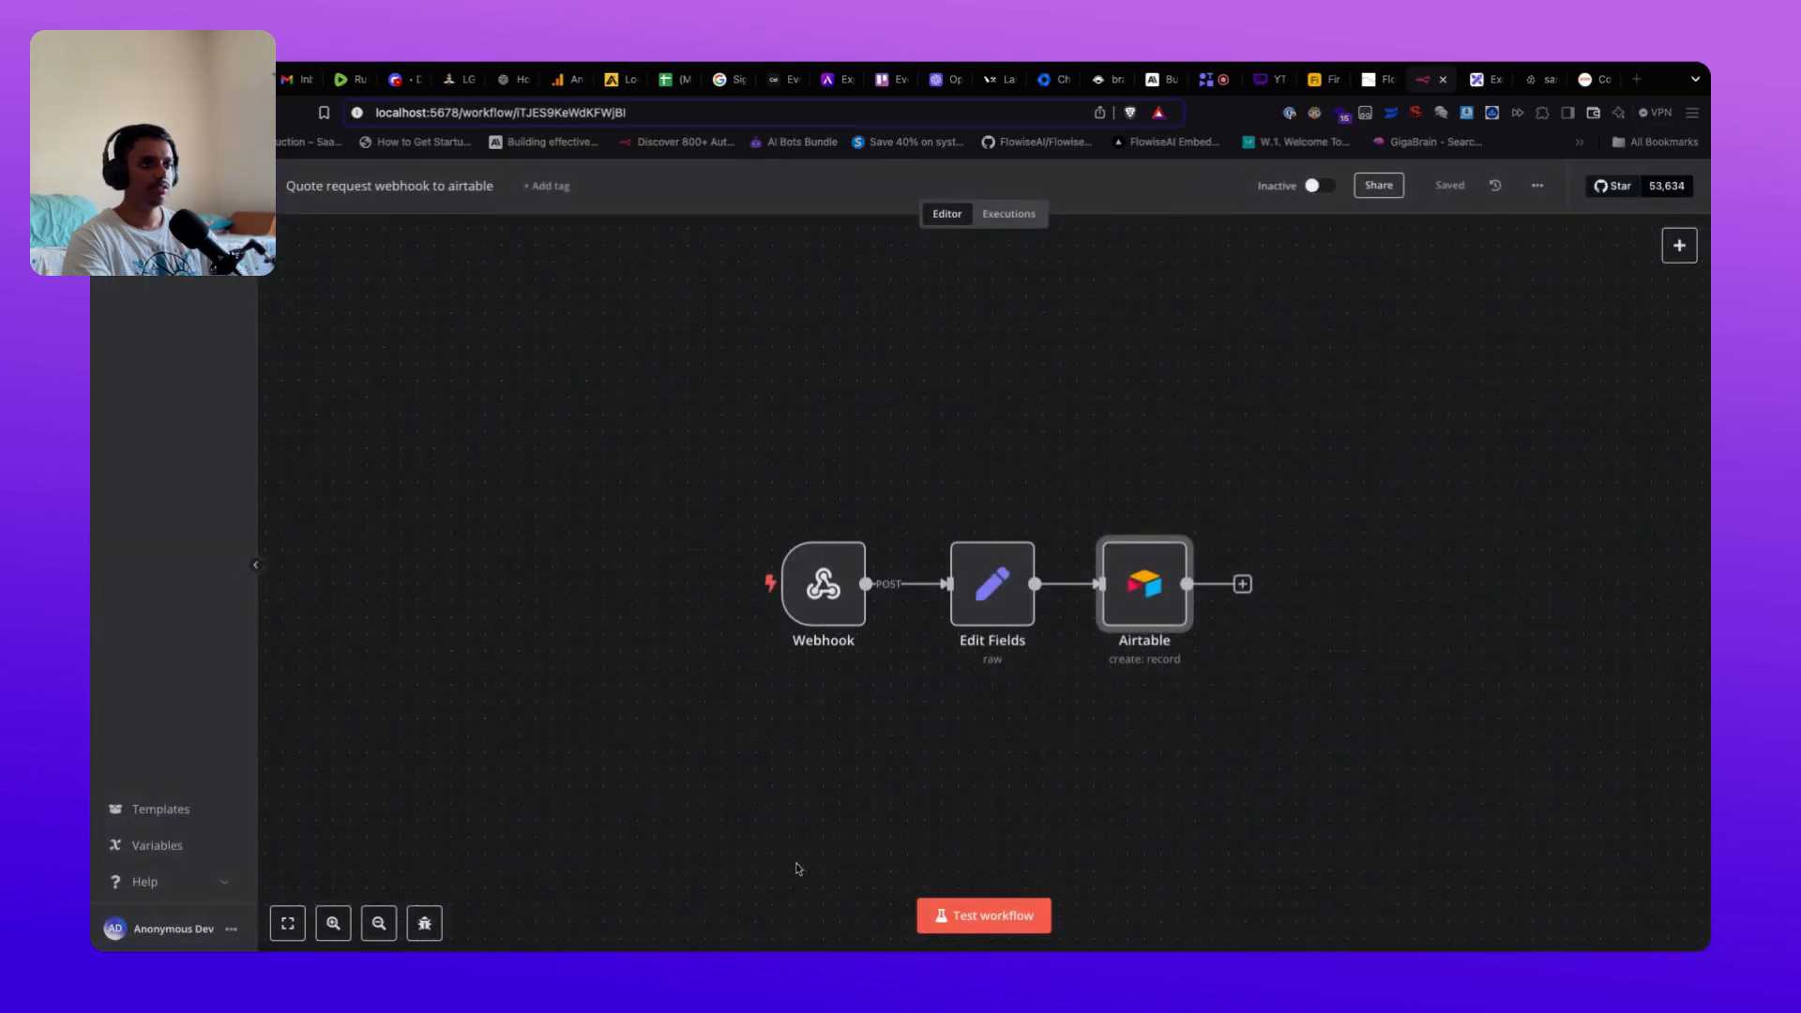
click(971, 922)
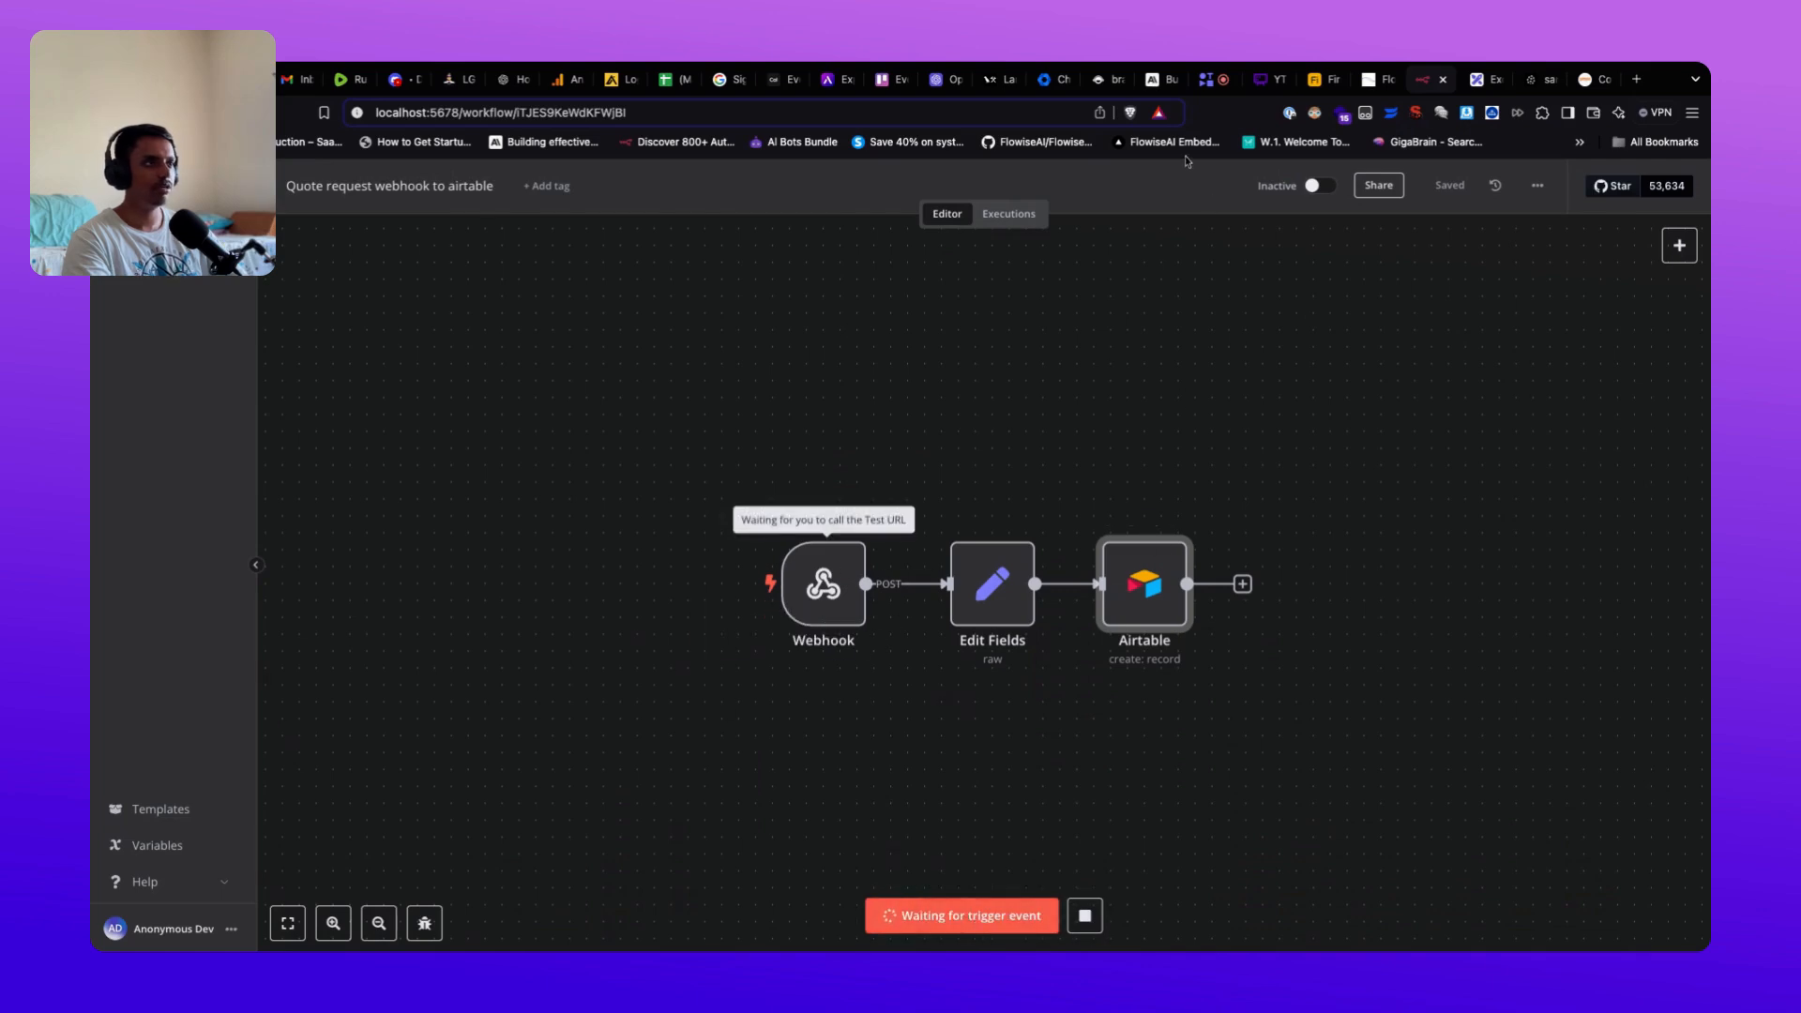
click(1376, 88)
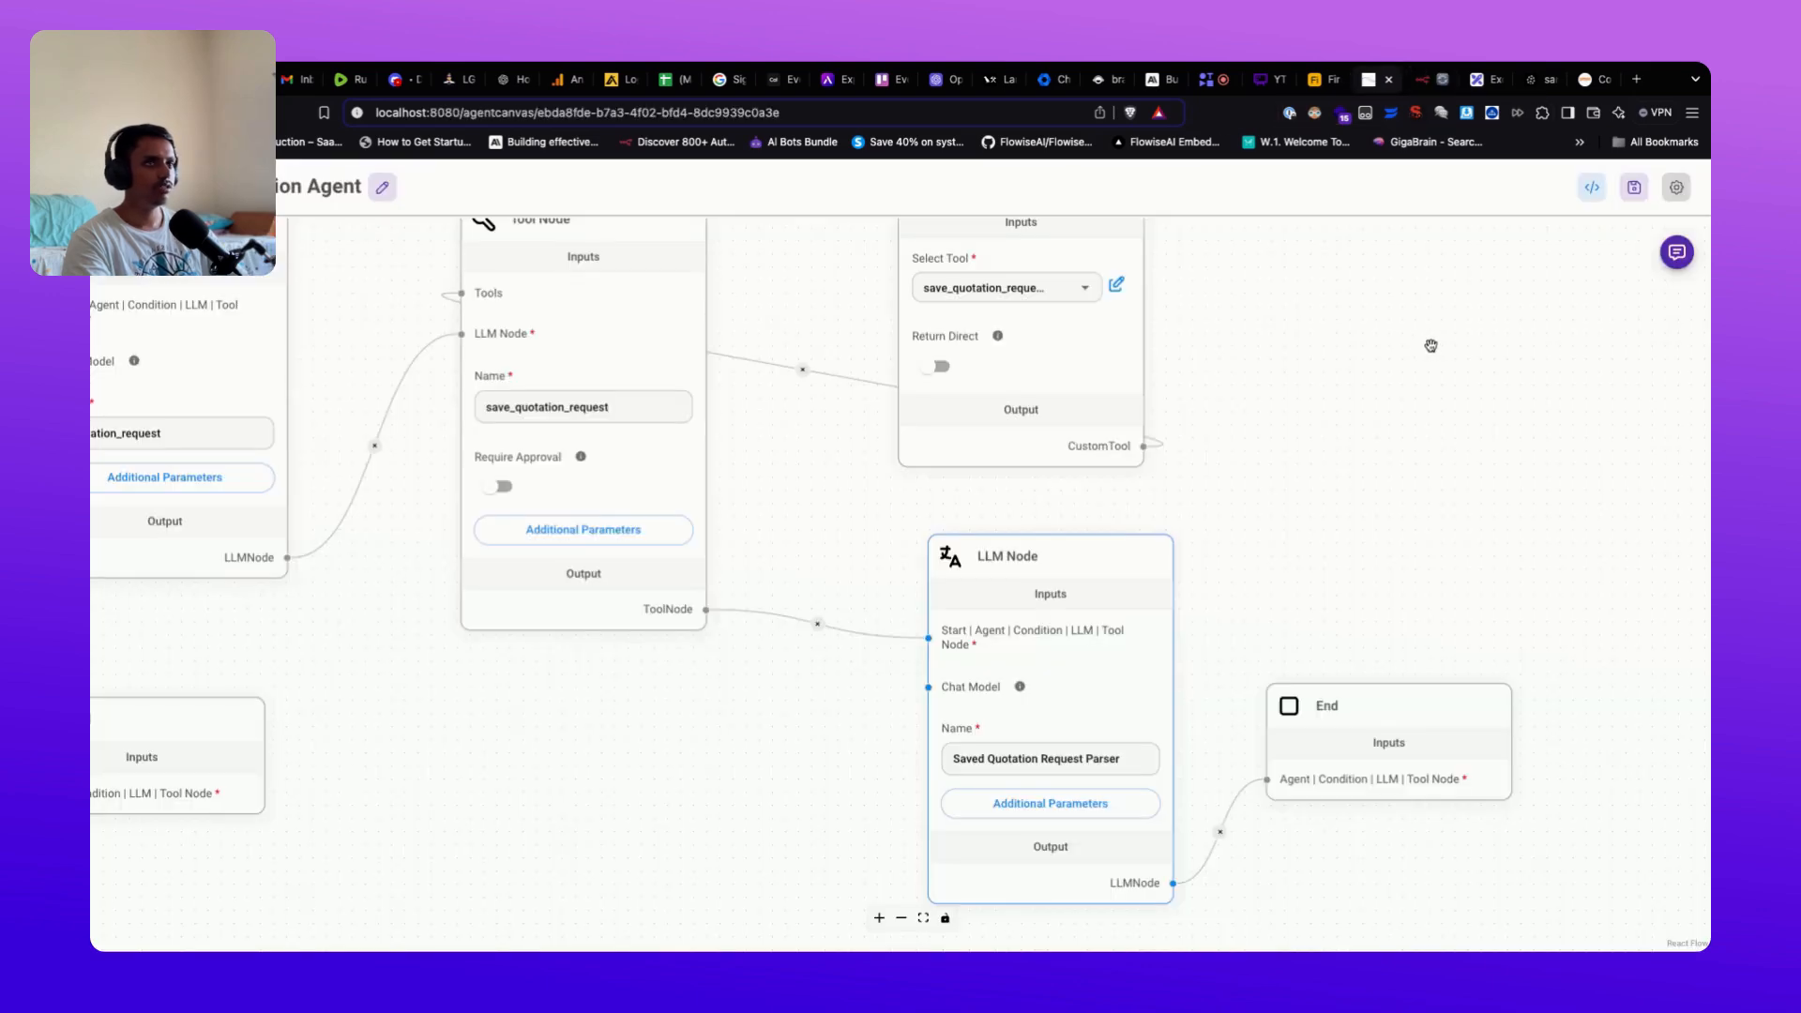
Step: Open the agentflow chat test and send 'Hi', checking the conversation_node reply
click(1678, 252)
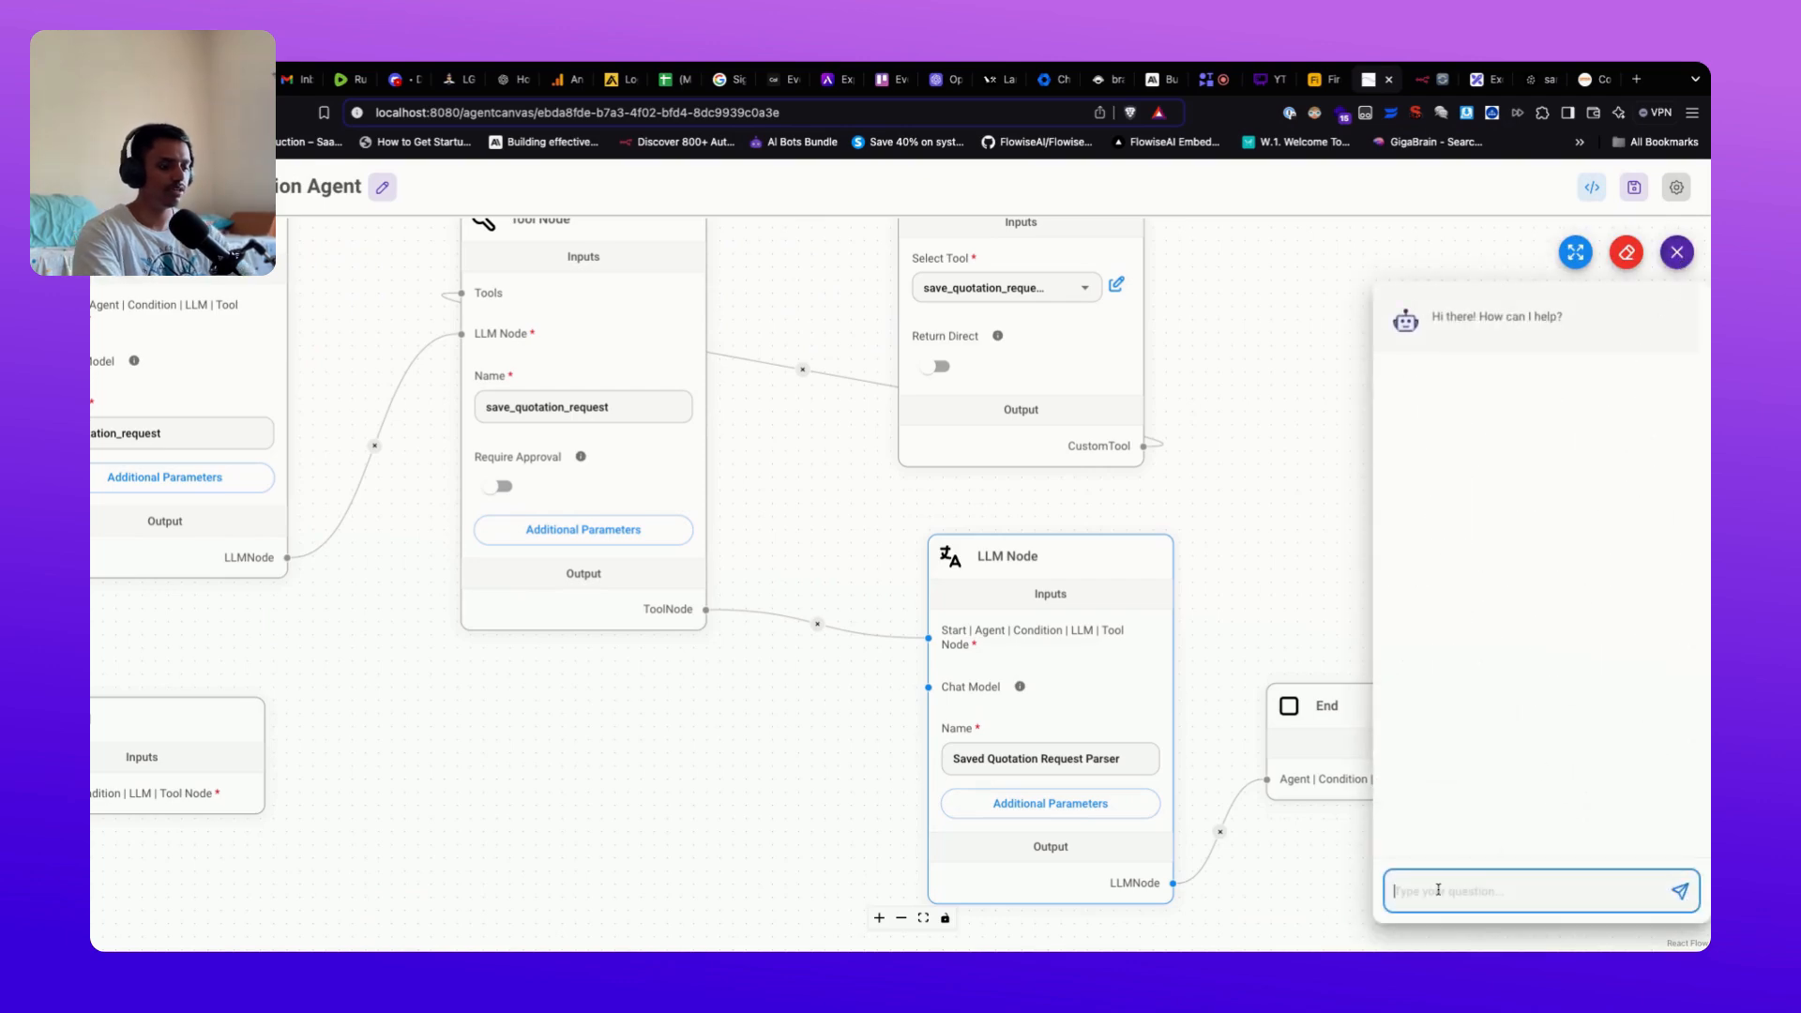
text(Hi)
key(Return)
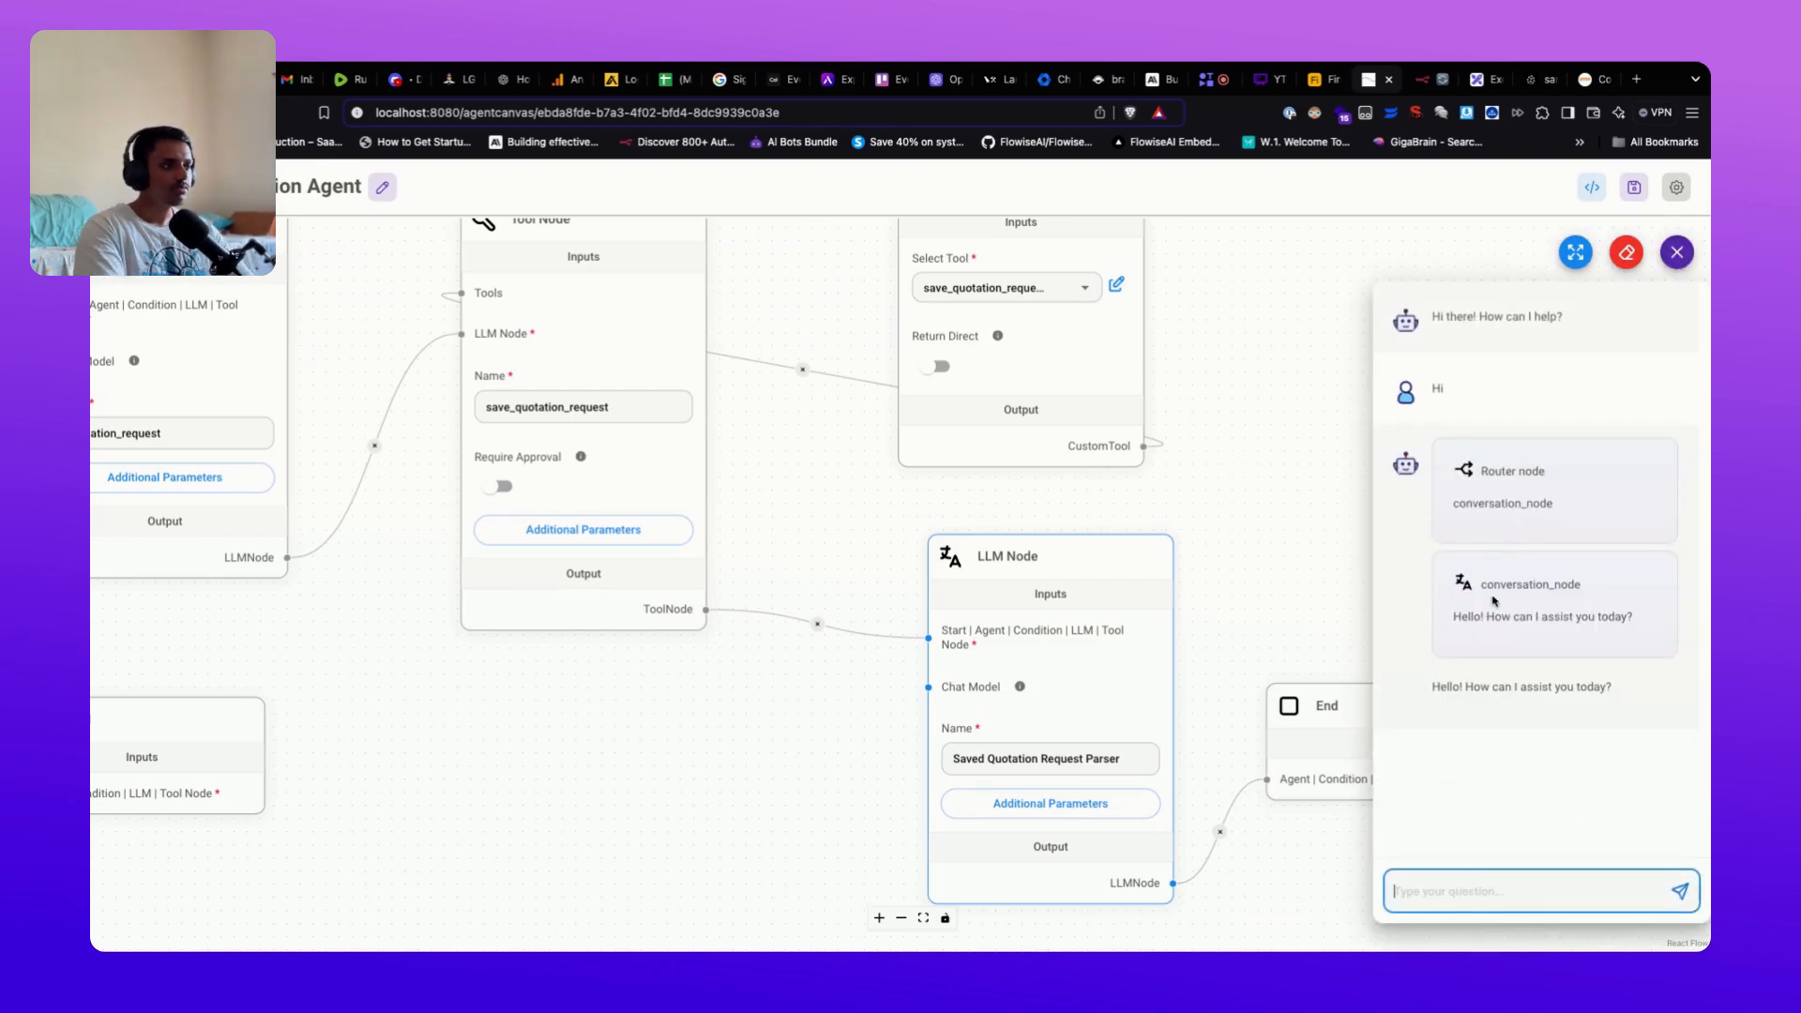
drag(1478, 585, 1607, 591)
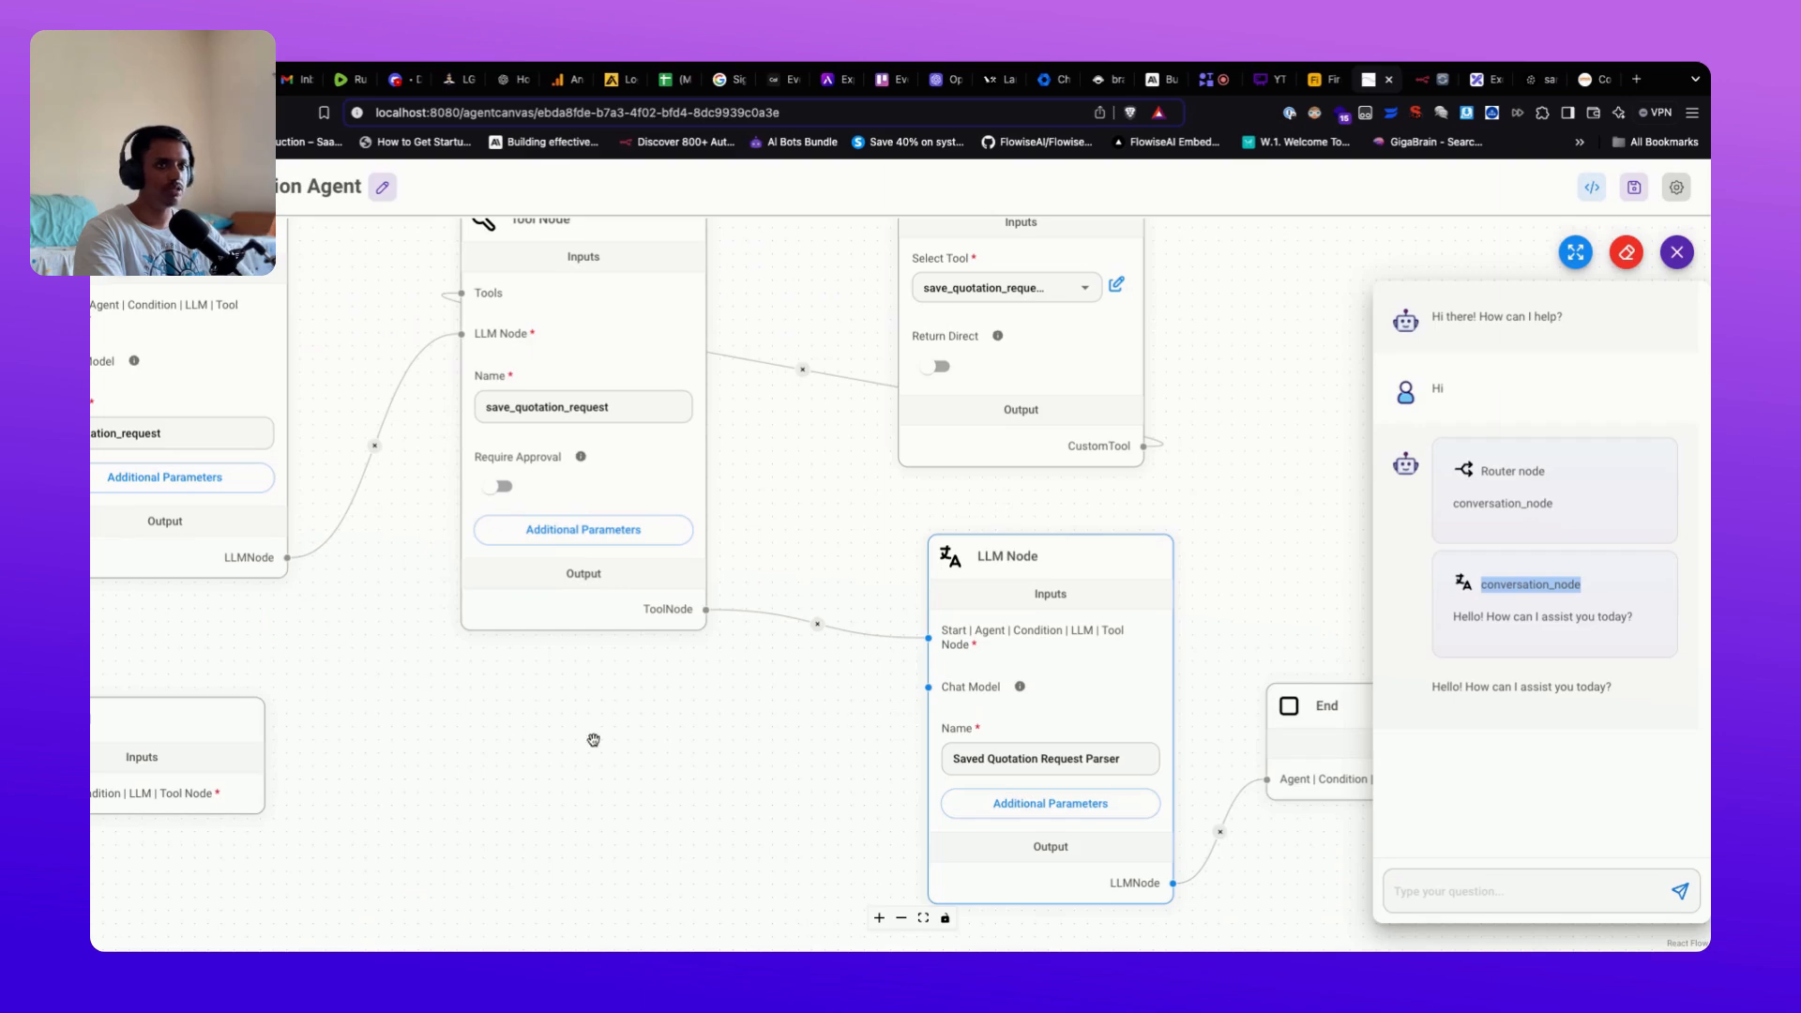
Step: Ask 'I want to know more about your business' and scroll through the services answer
click(1433, 881)
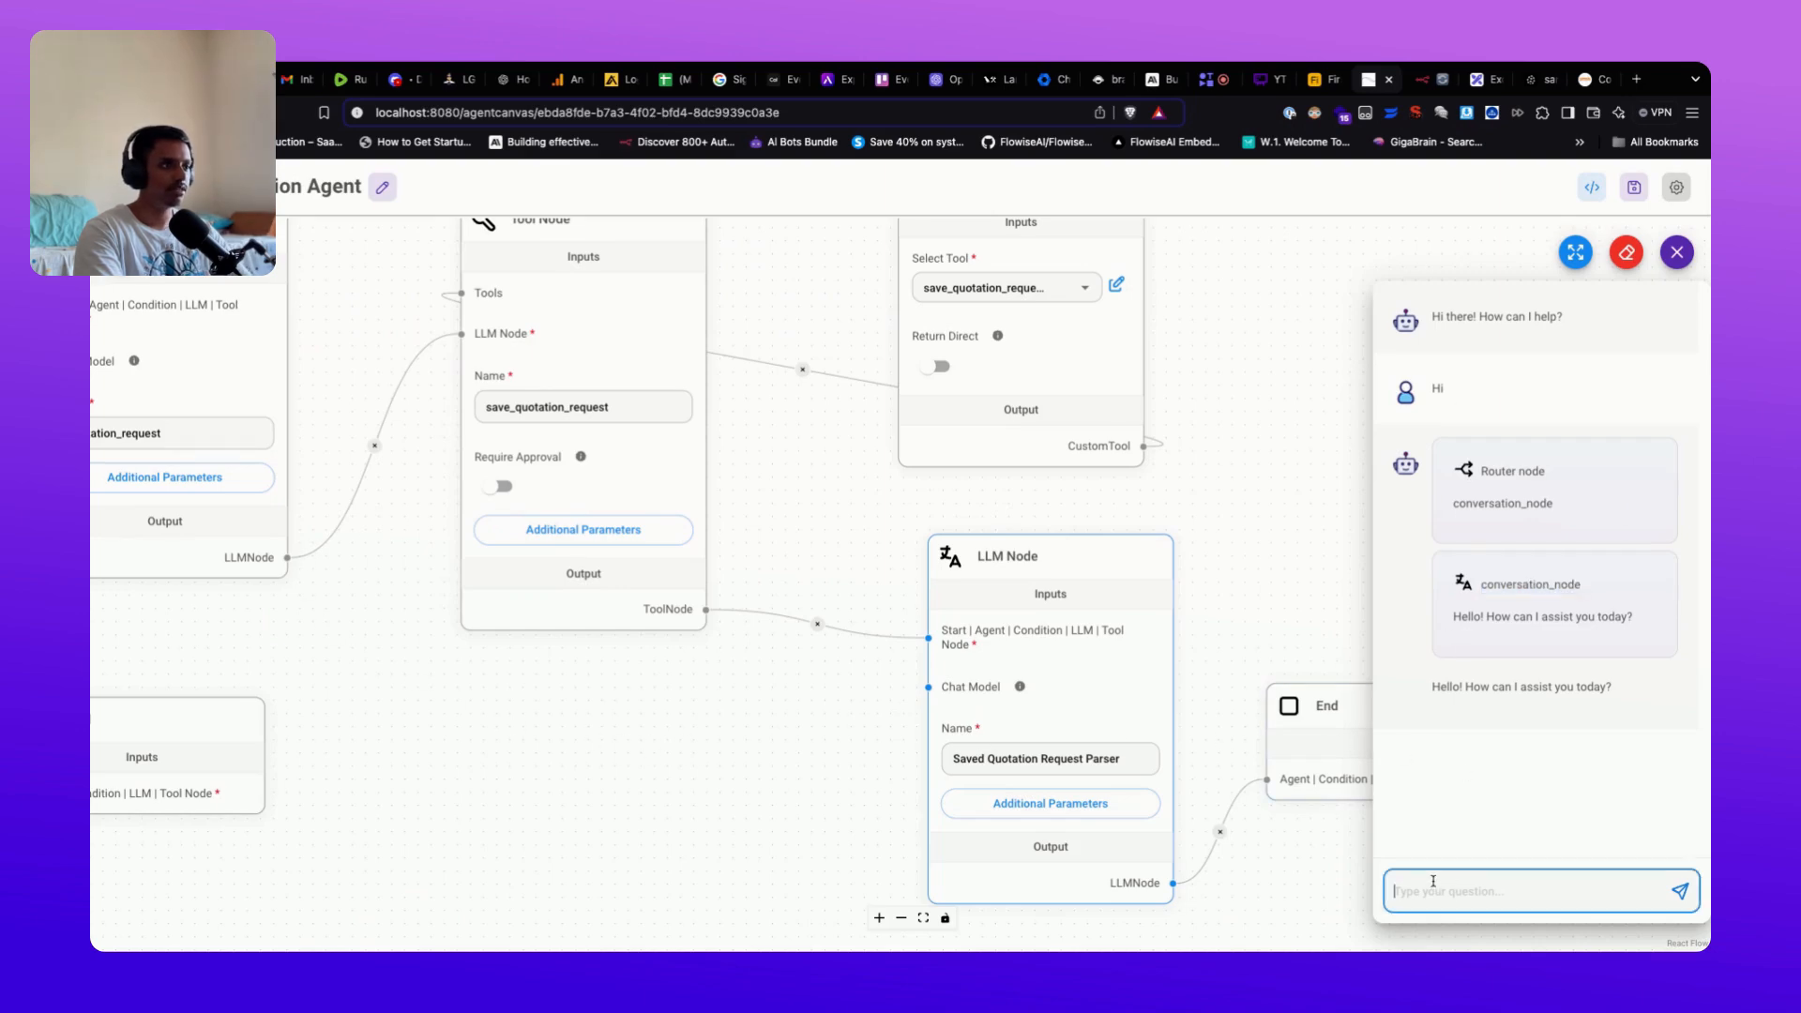
text(I want)
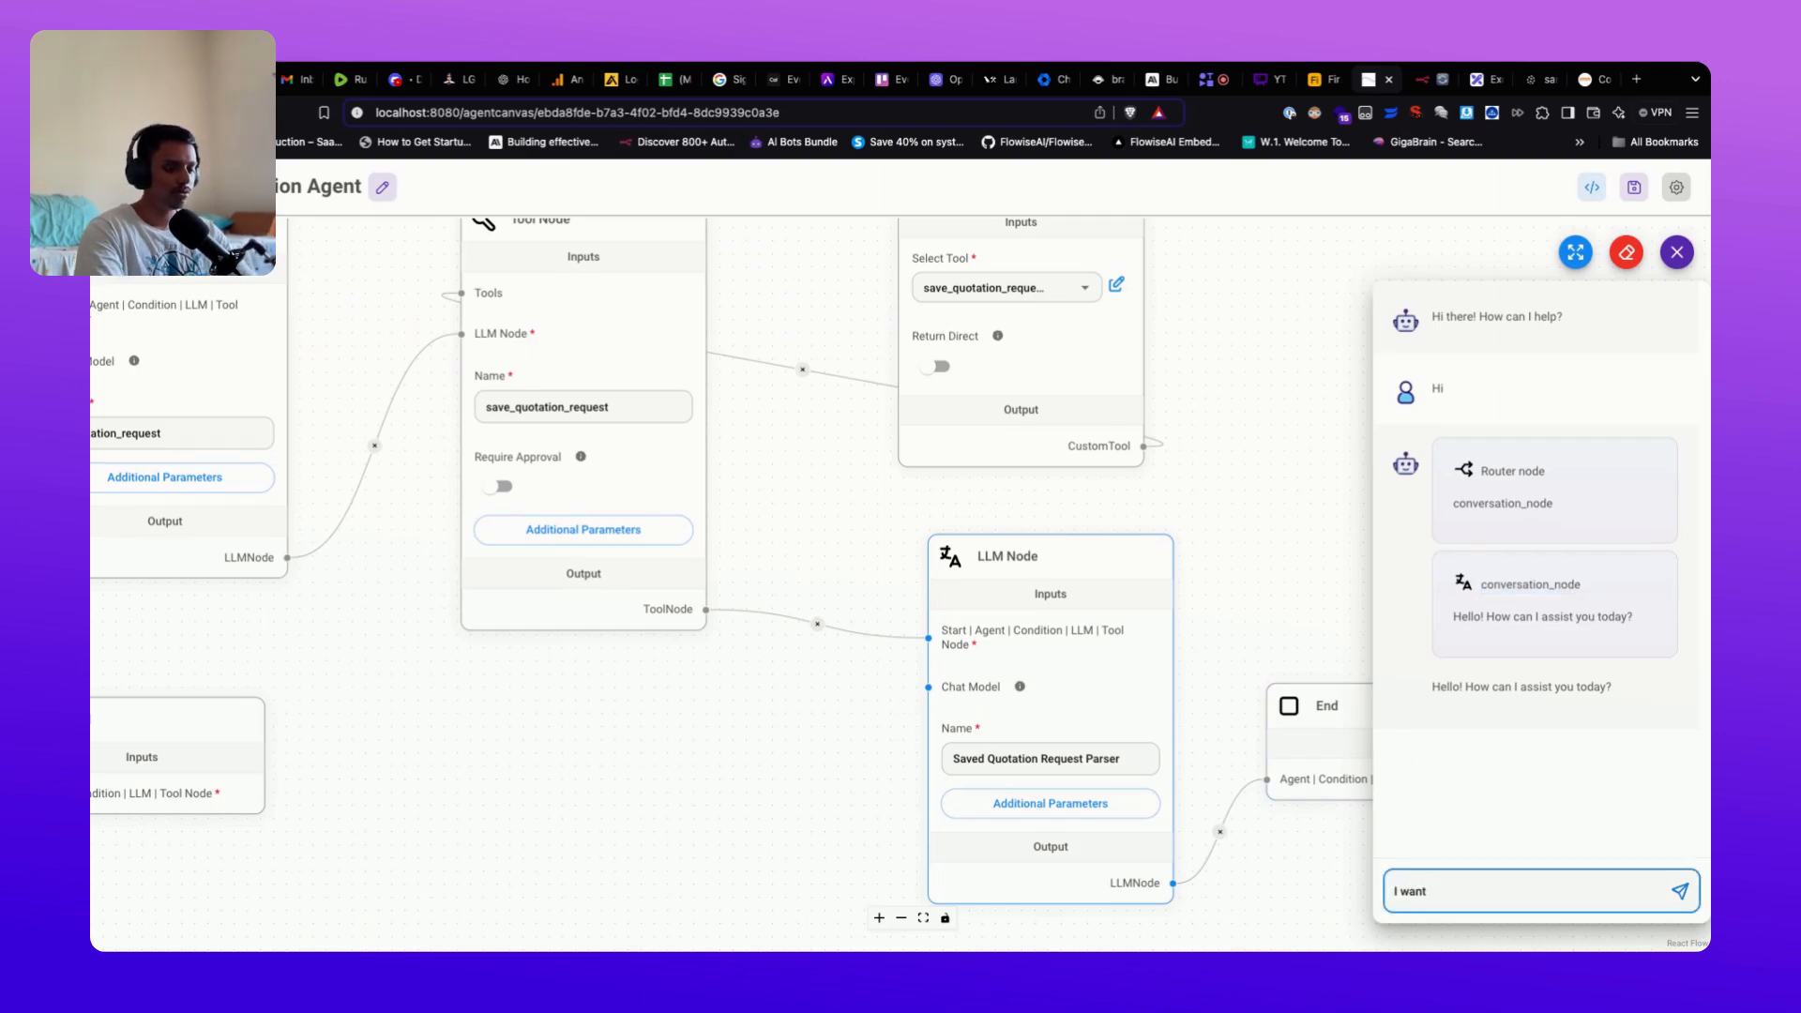
text( to know more about your business)
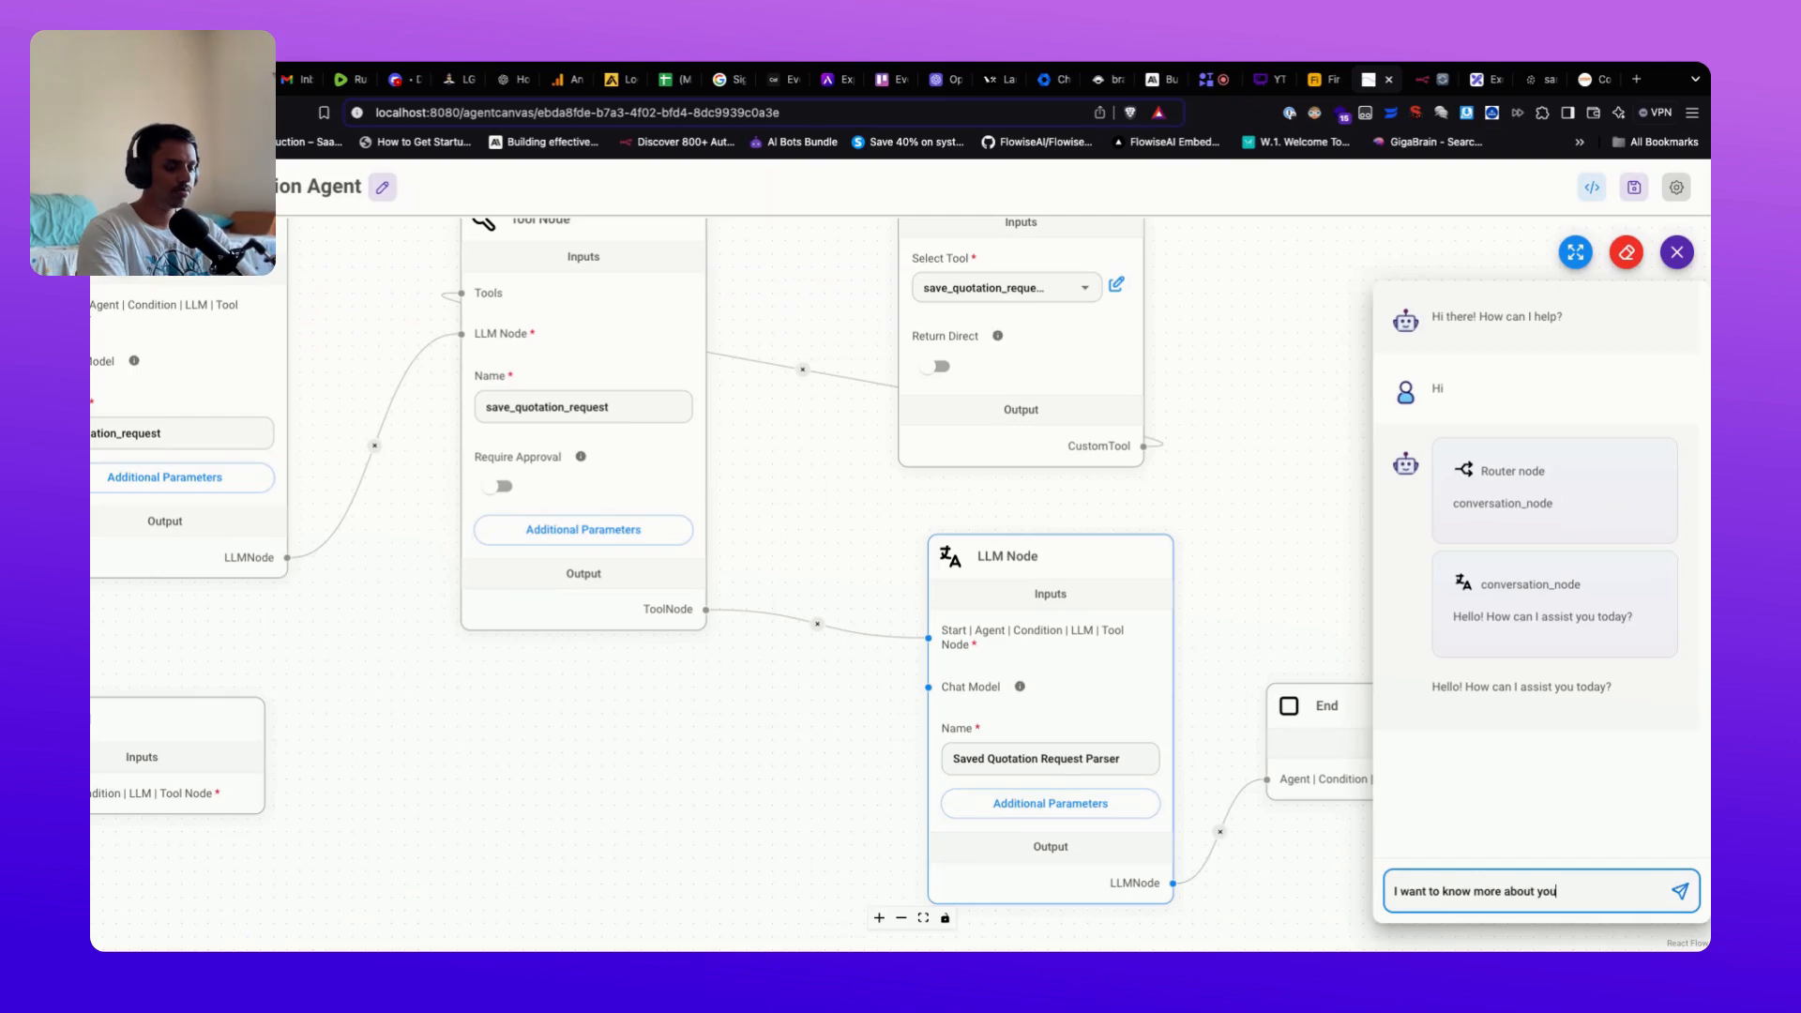
key(Return)
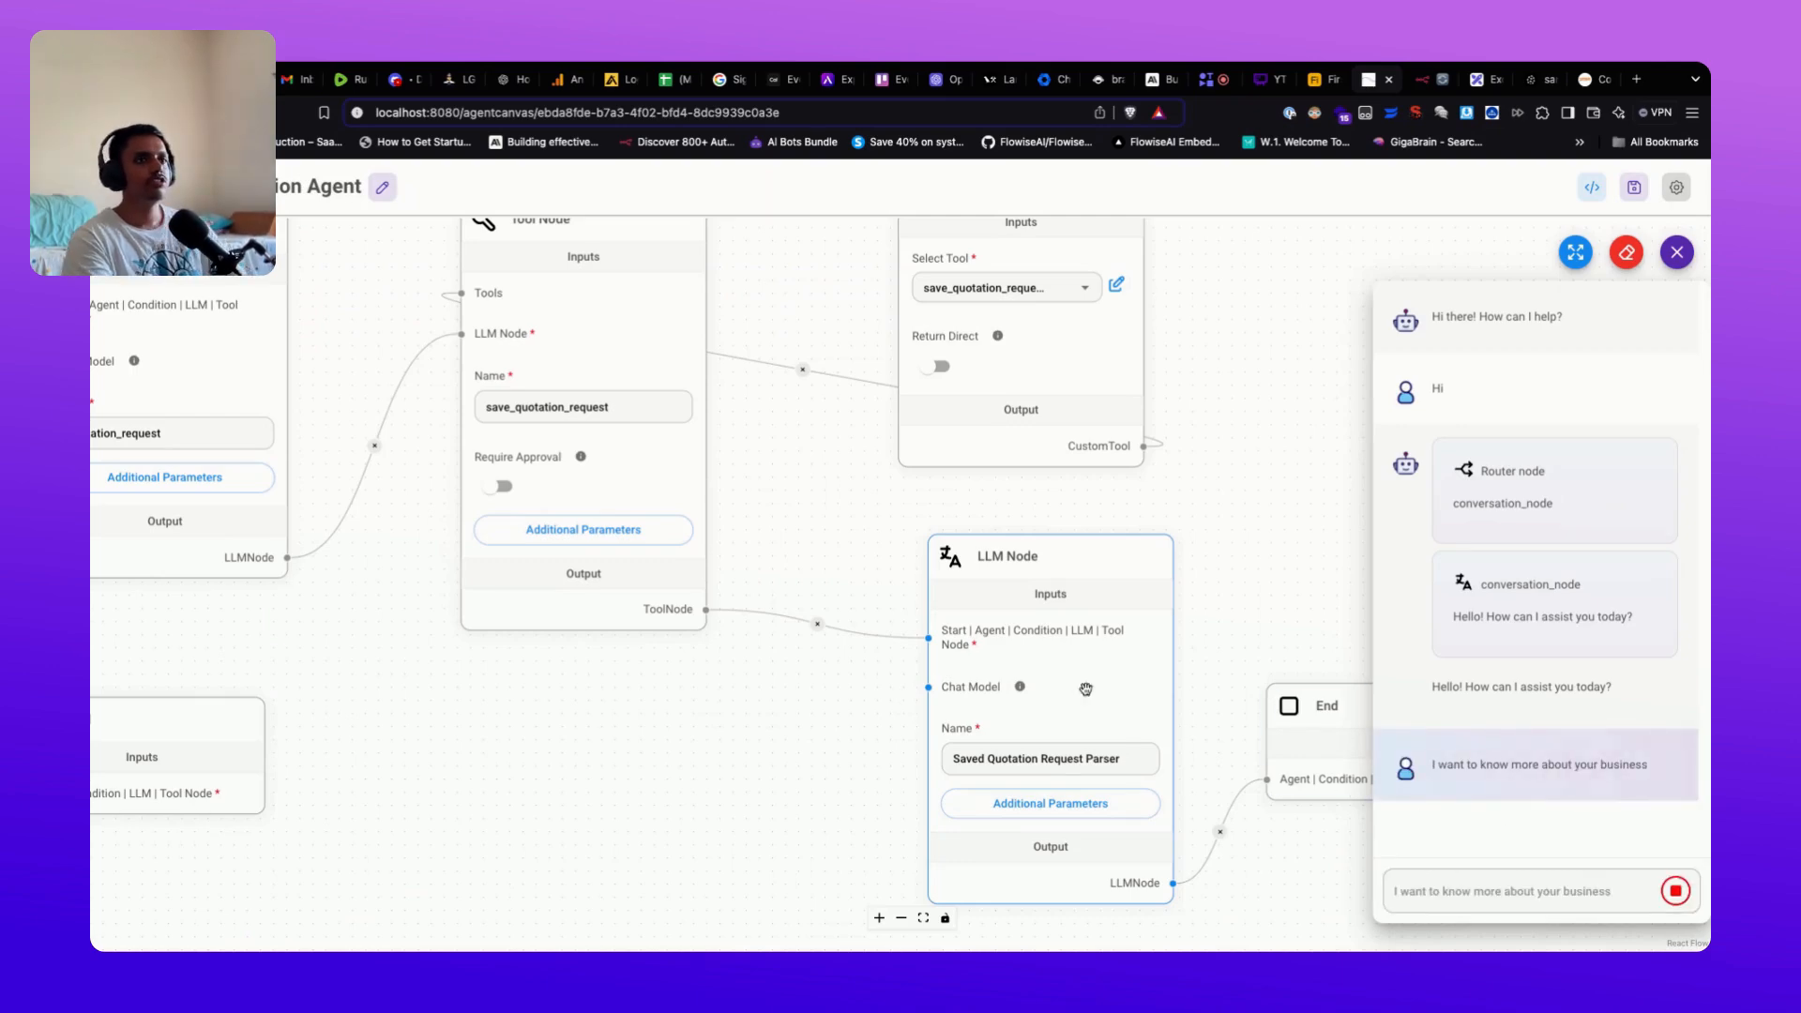
scroll(832, 495, up, 3)
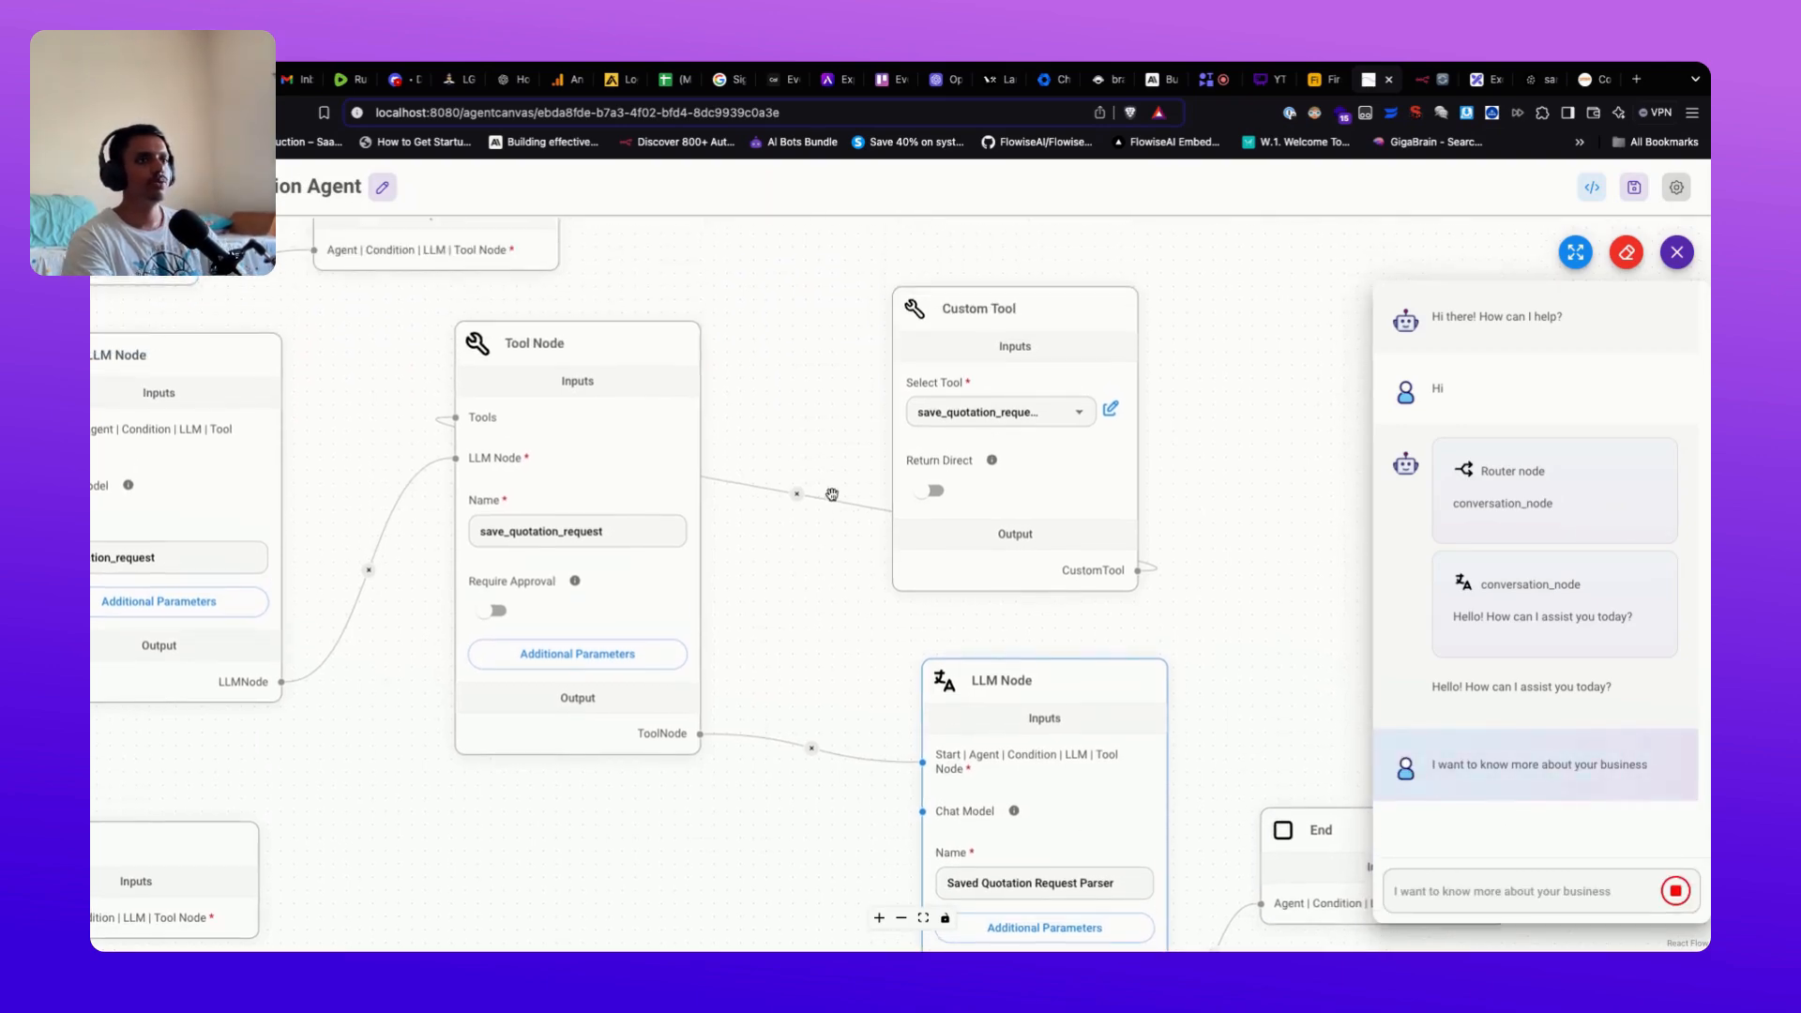
scroll(832, 496, down, 1)
scroll(778, 374, up, 10)
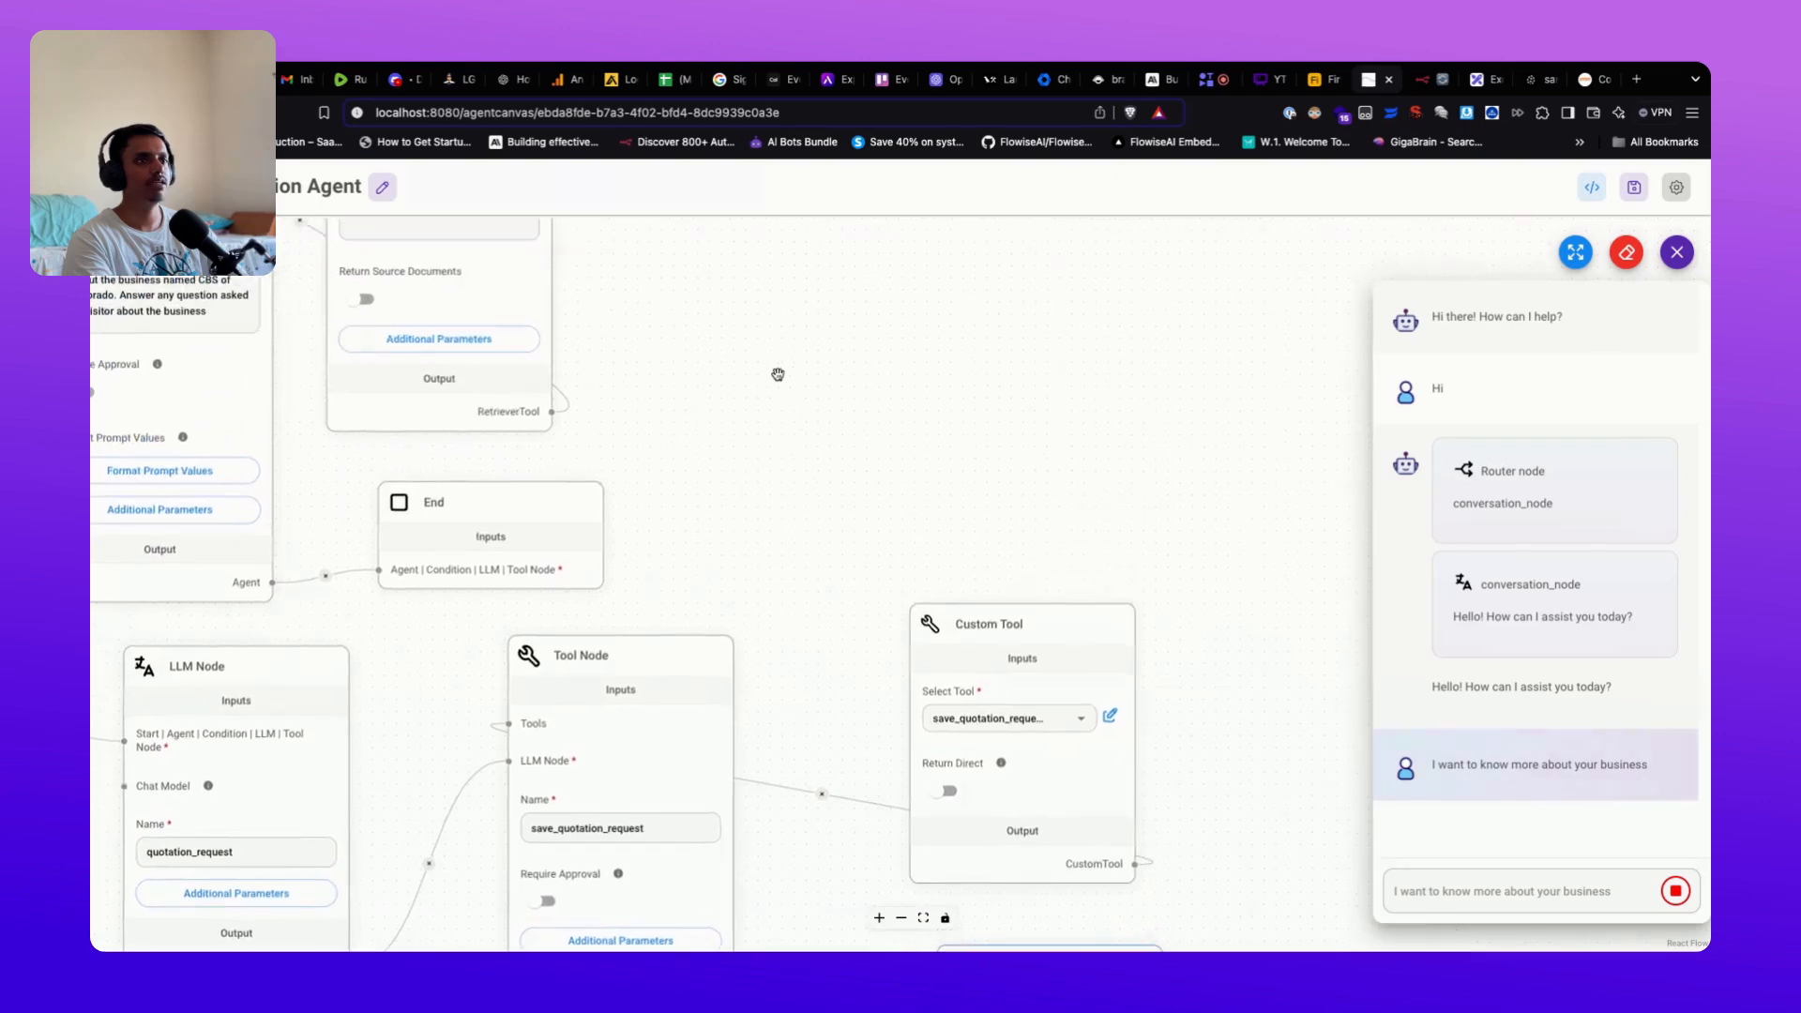
scroll(886, 538, left, 2)
scroll(917, 736, left, 3)
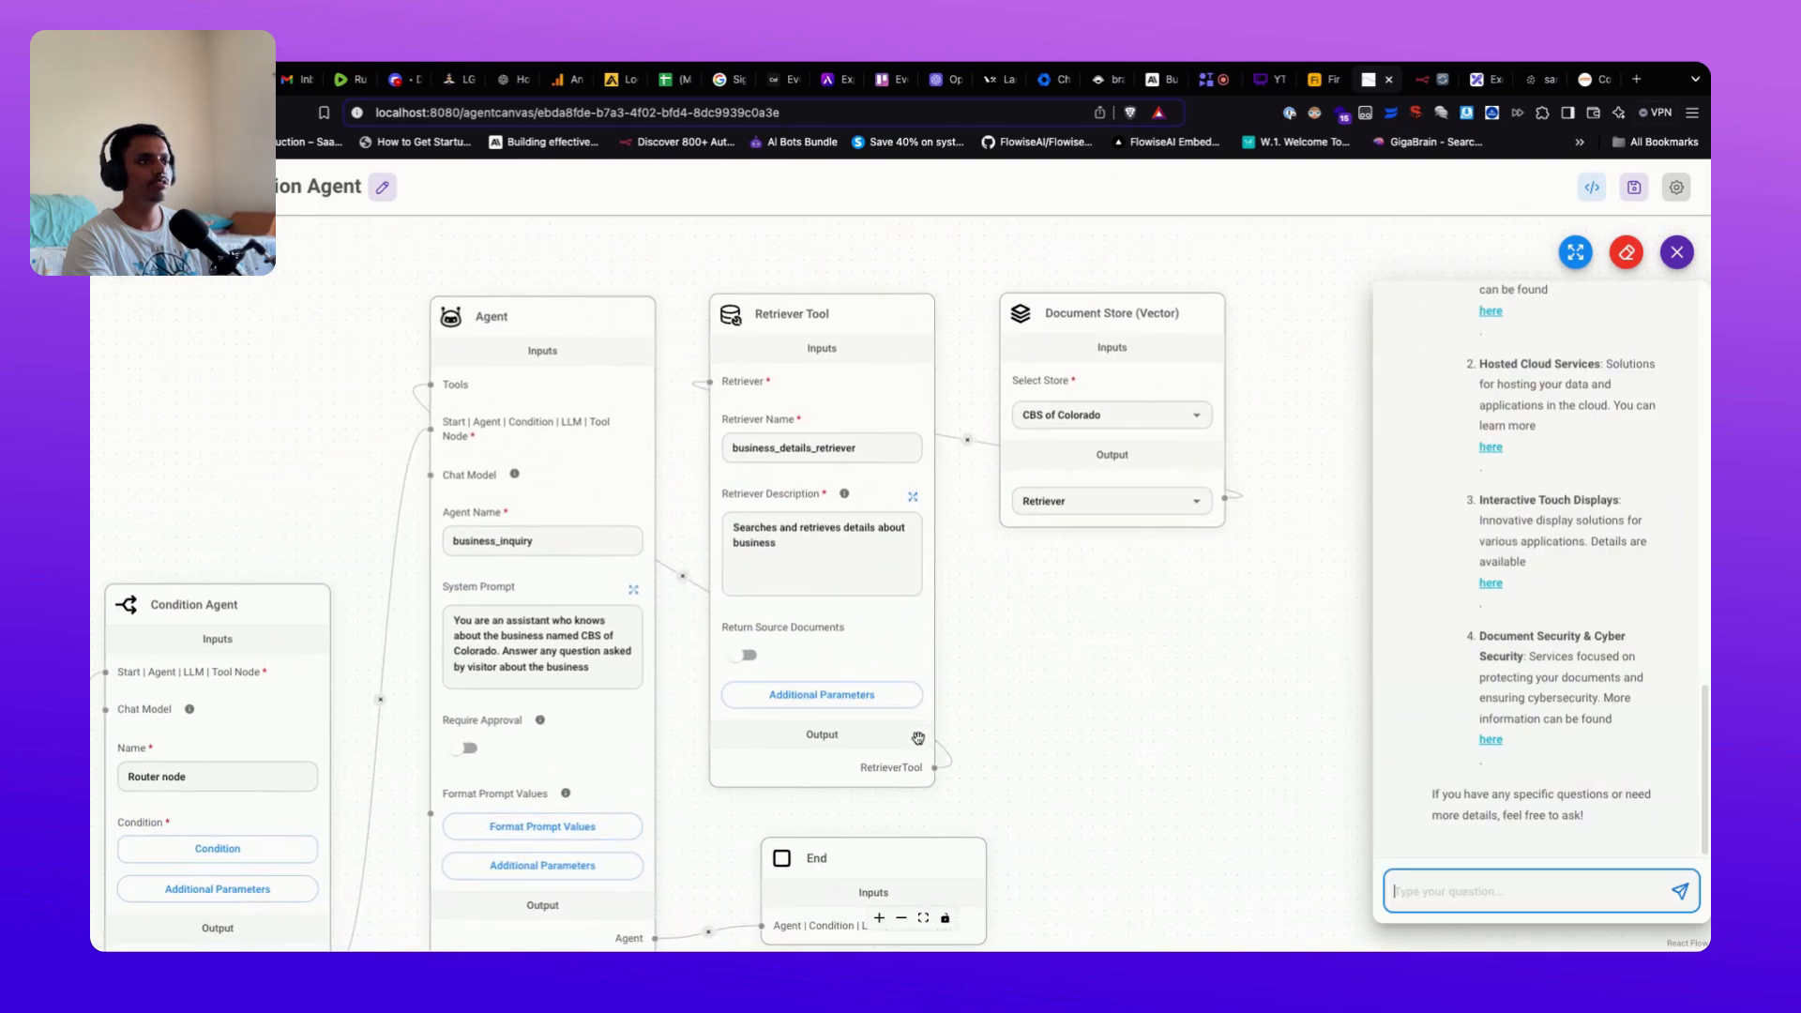
scroll(1550, 694, up, 1)
scroll(1550, 695, up, 10)
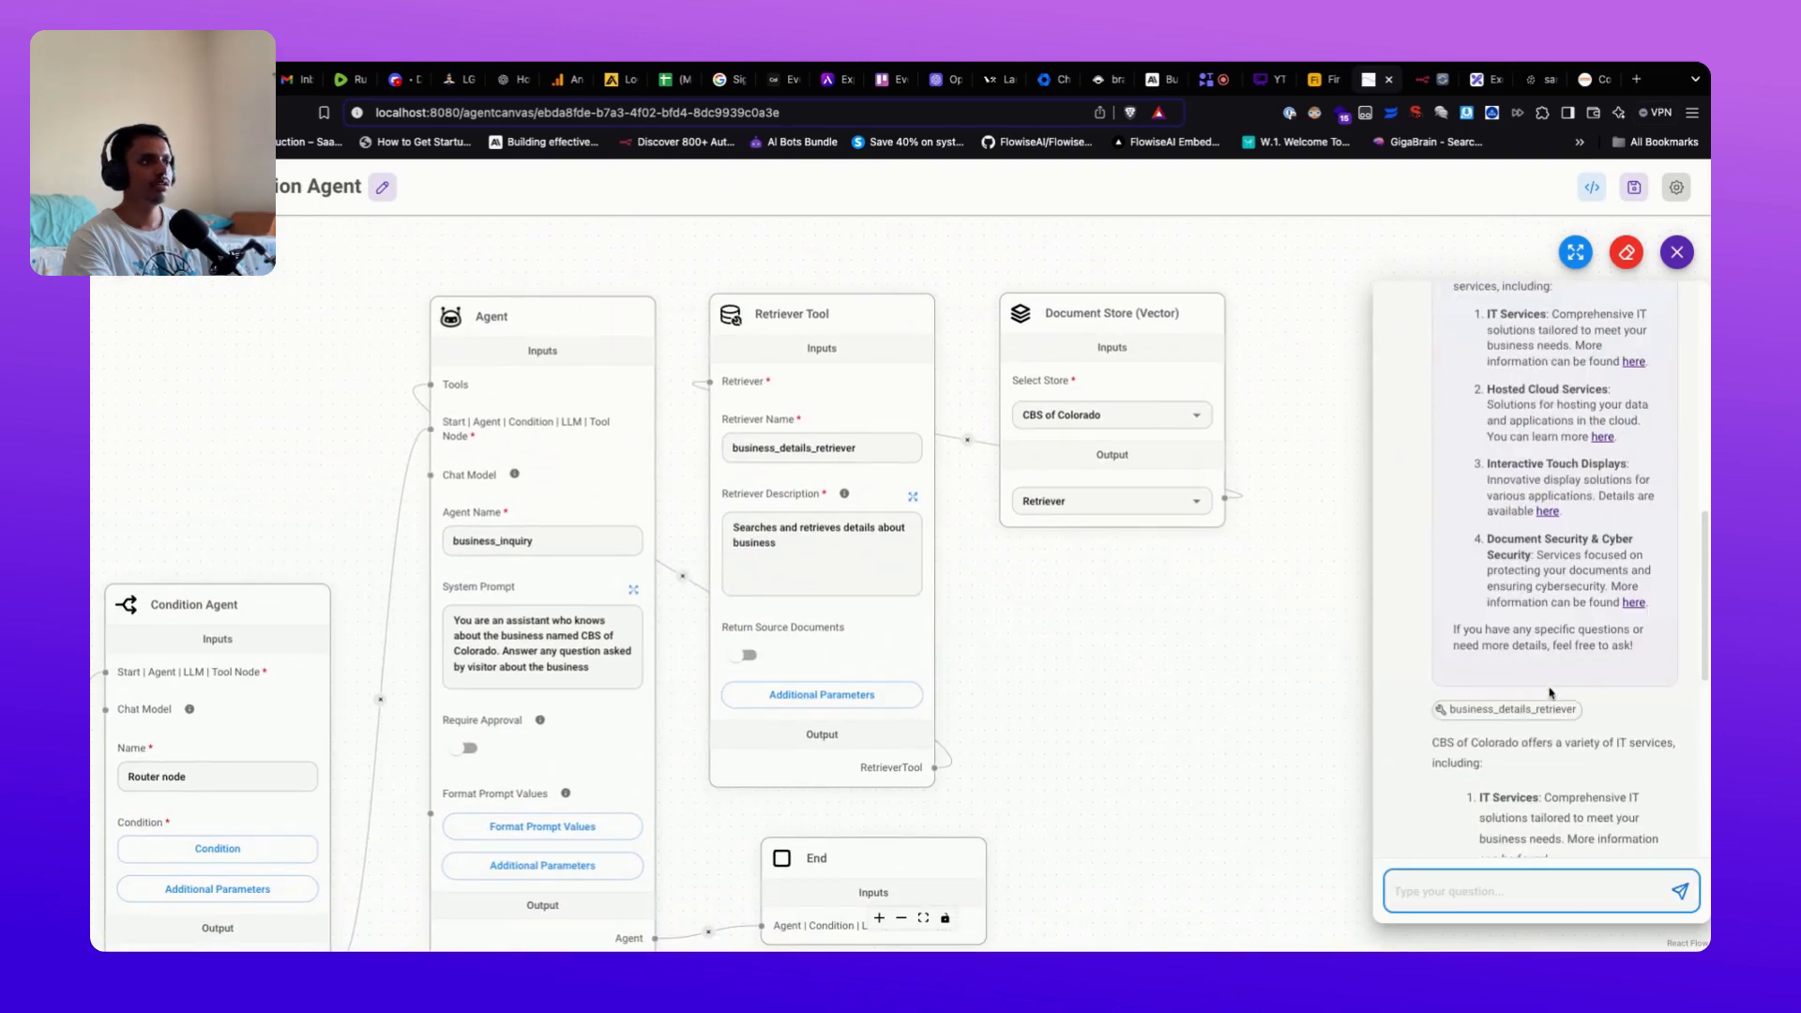
scroll(1555, 648, down, 1)
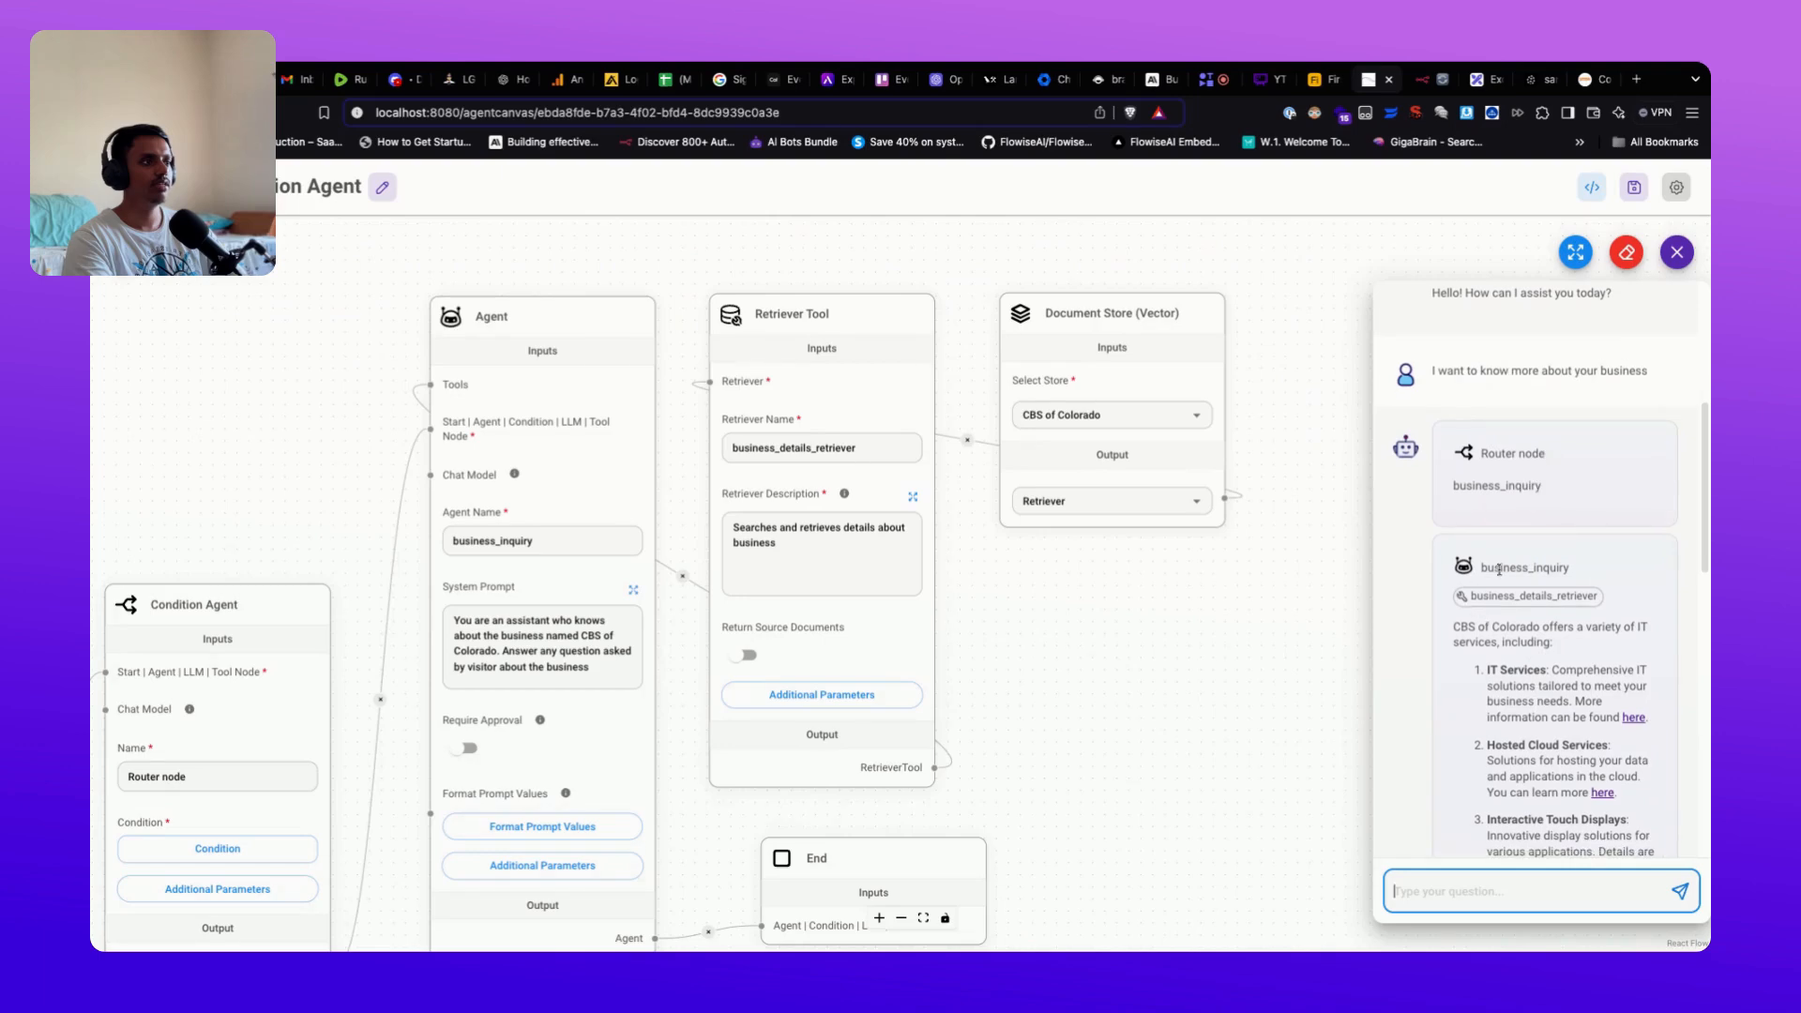
scroll(1586, 680, down, 10)
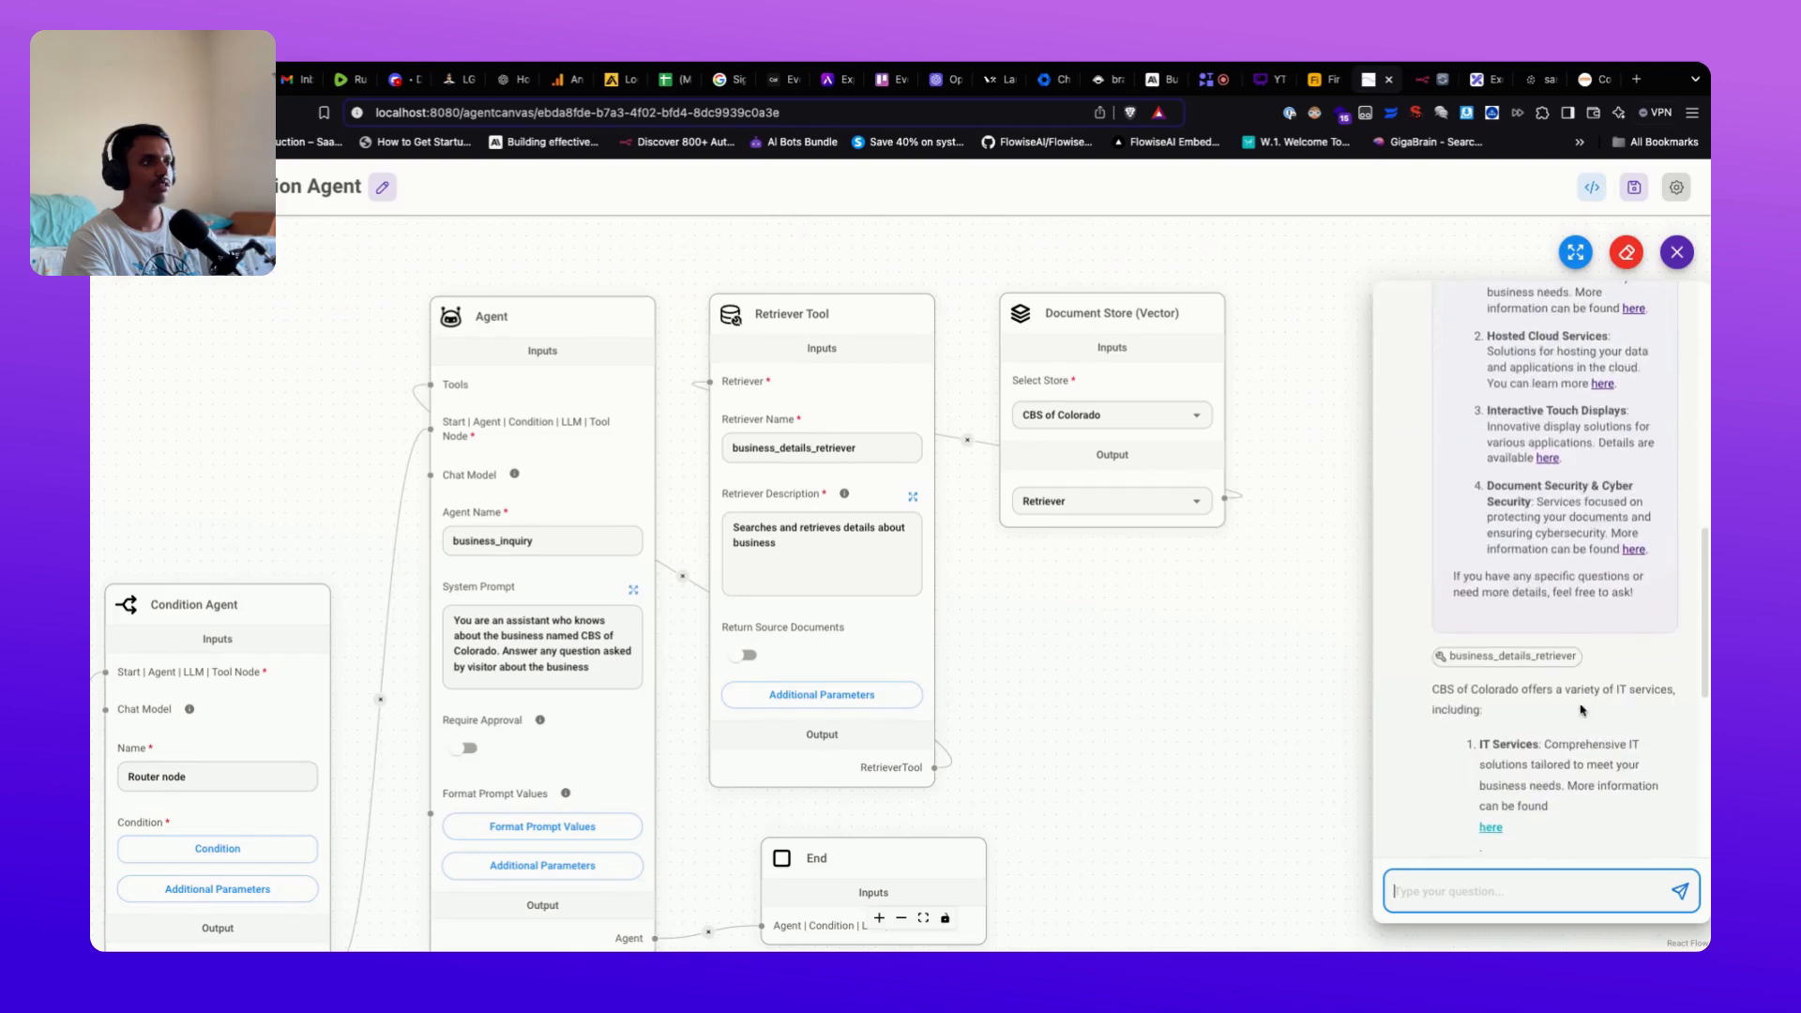
scroll(1584, 710, down, 1)
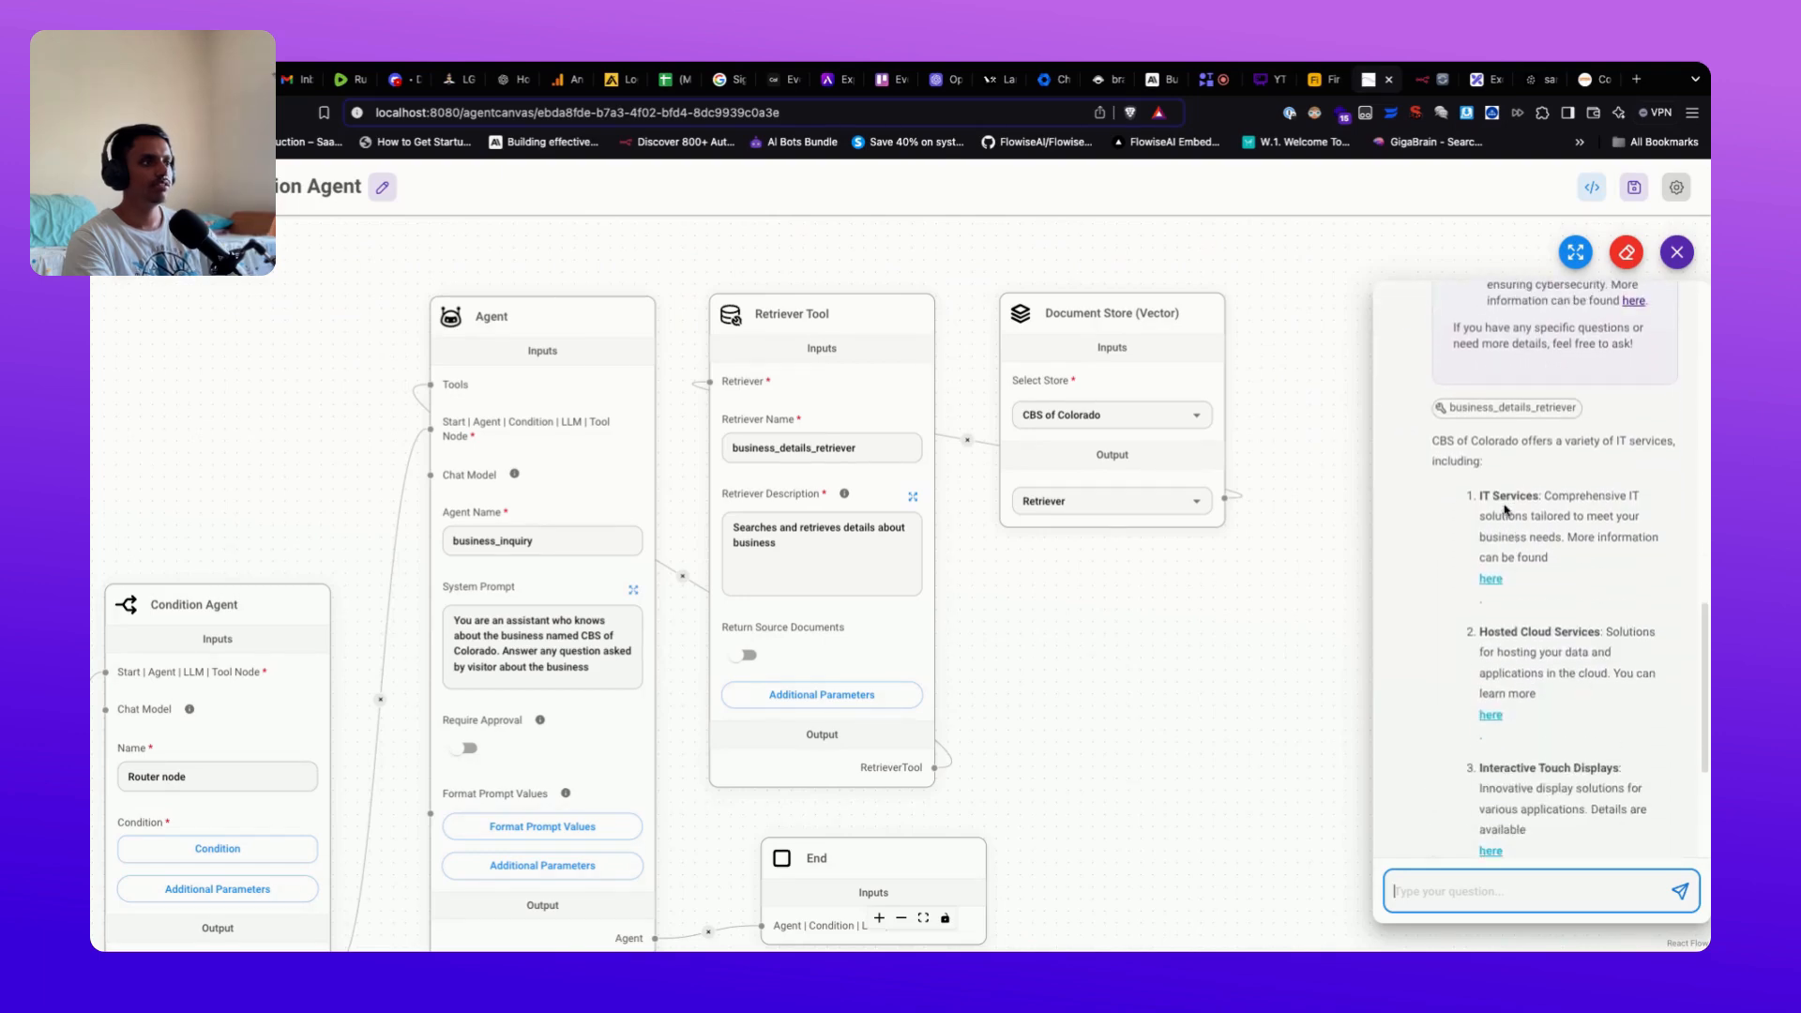
Step: Open the IT services link from the reply, view the page, then close it
click(1490, 580)
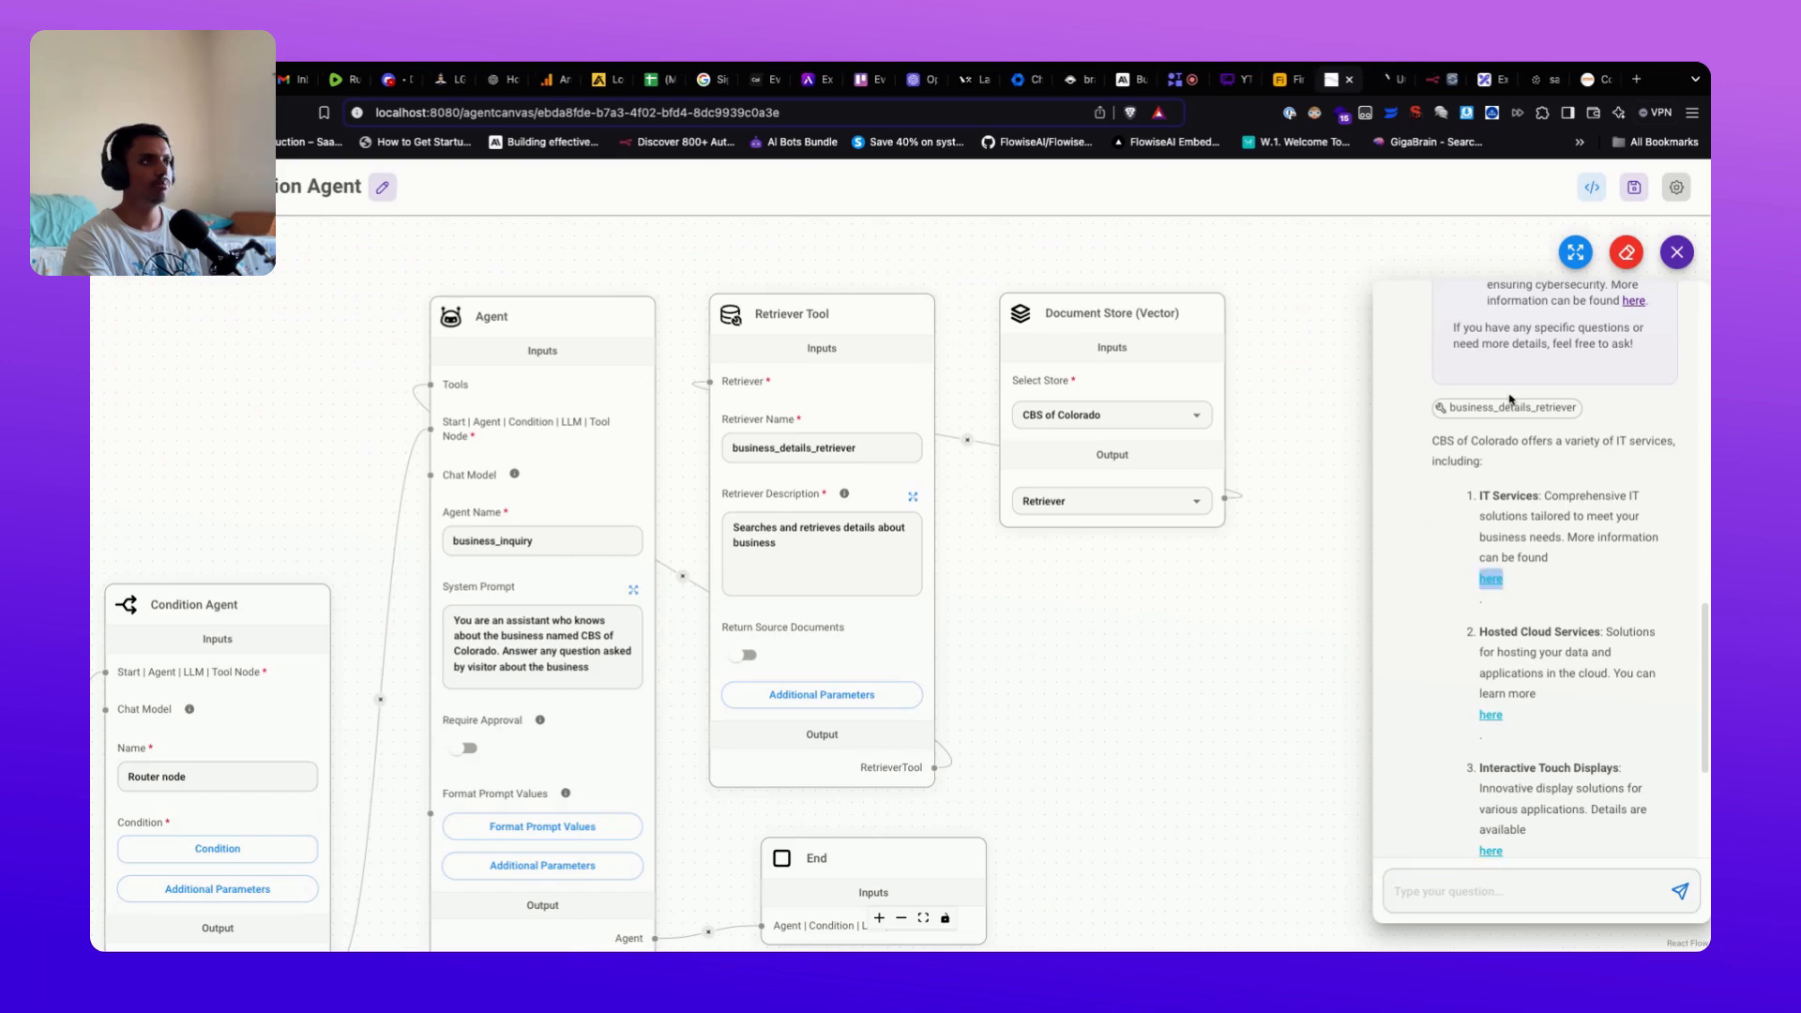
click(1379, 83)
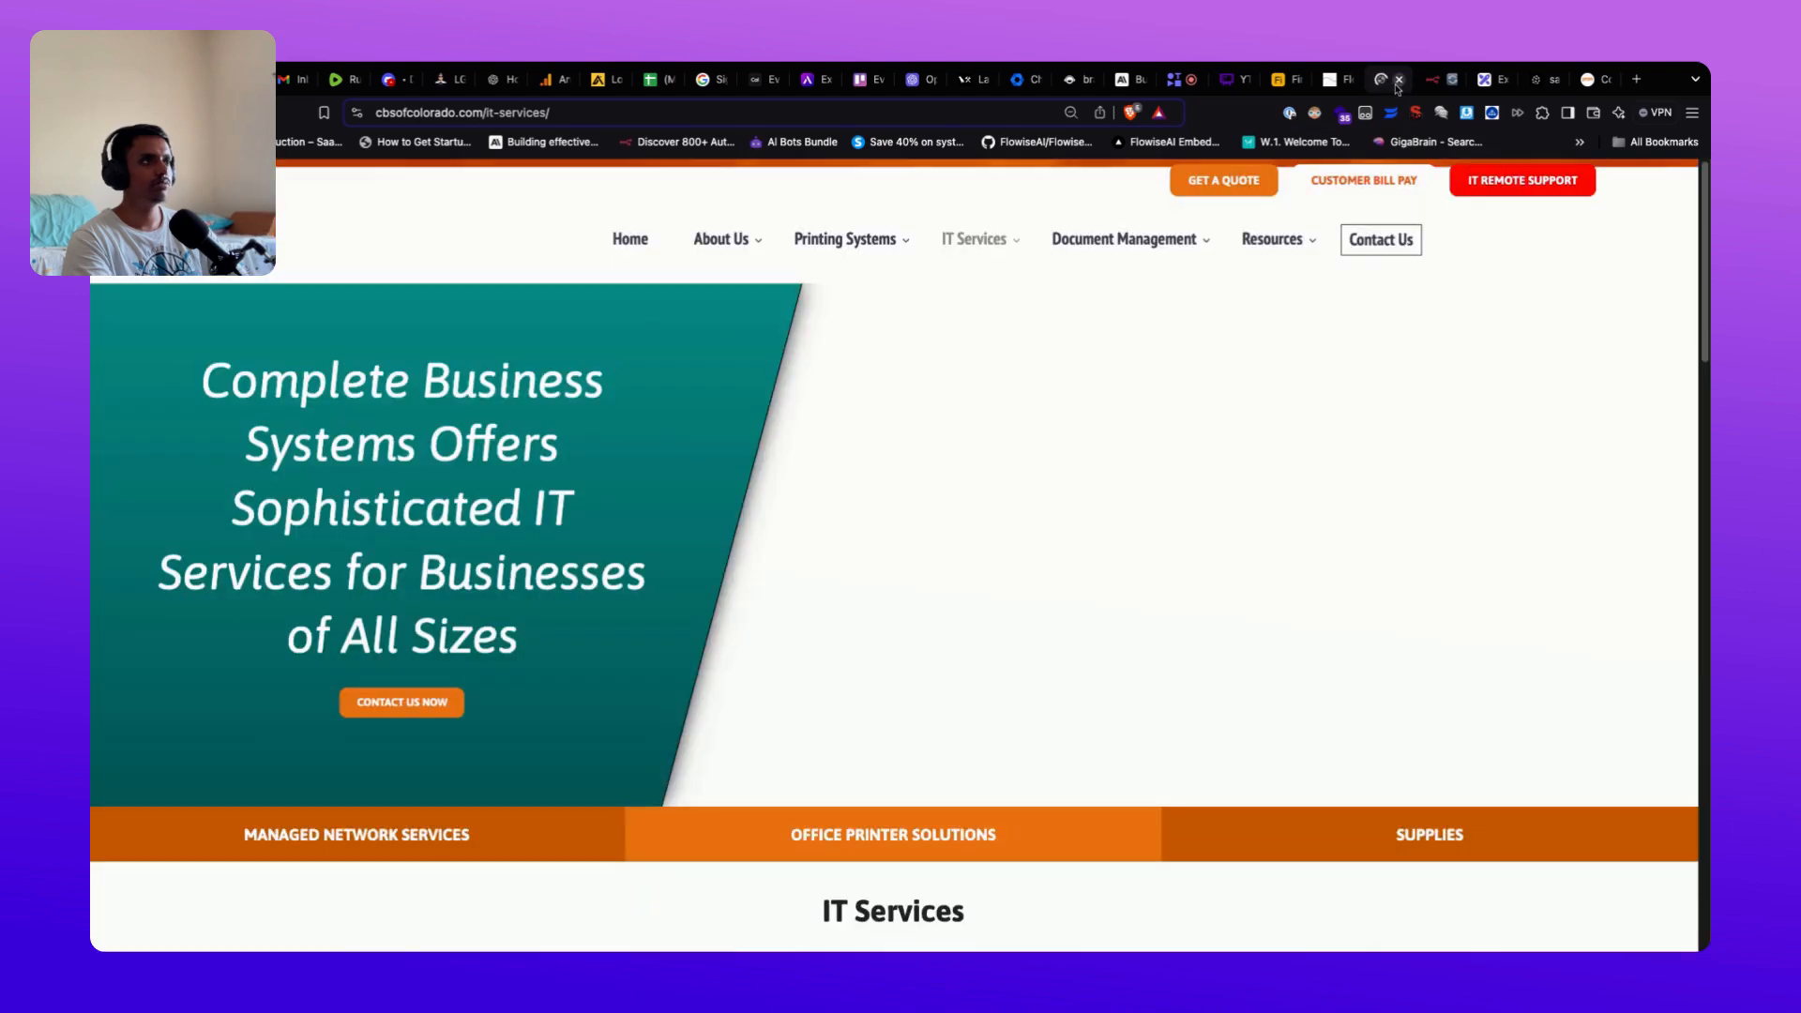
click(1398, 79)
scroll(1581, 713, down, 3)
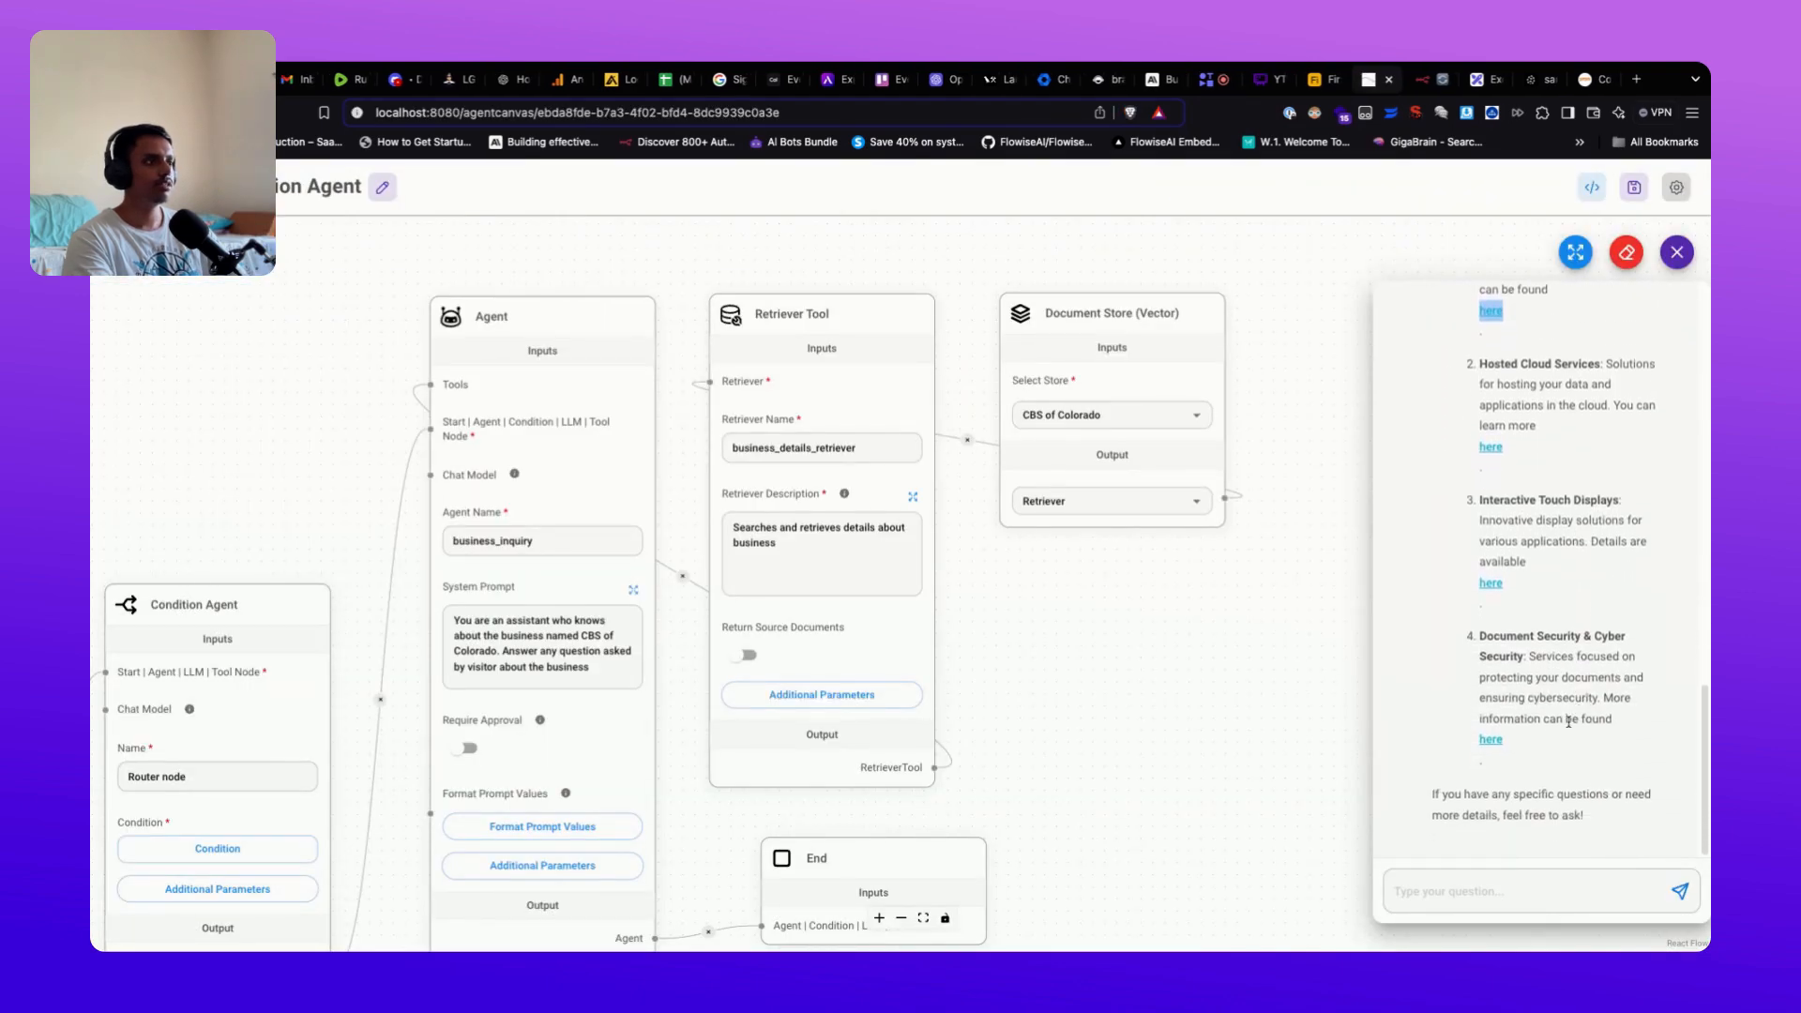
Step: Send 'I want a quote' and check that it routes to quotation_request with example services
click(1449, 890)
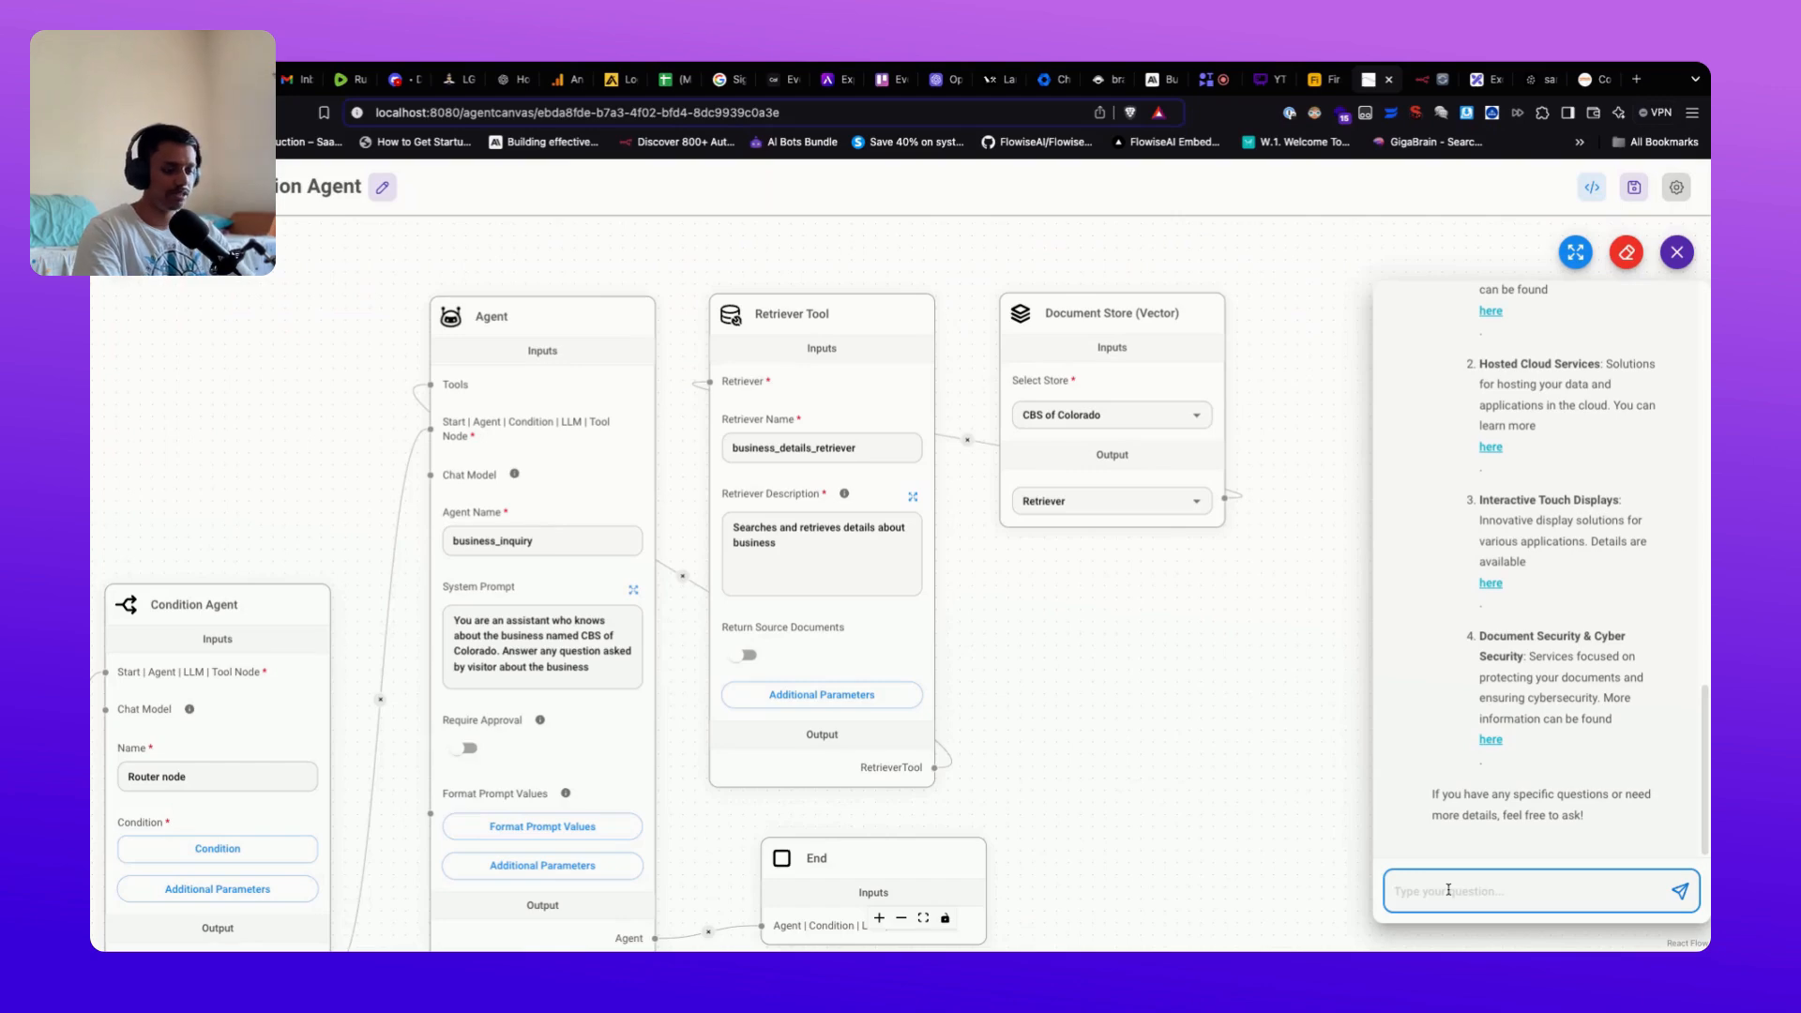
text(I want a quote)
key(Return)
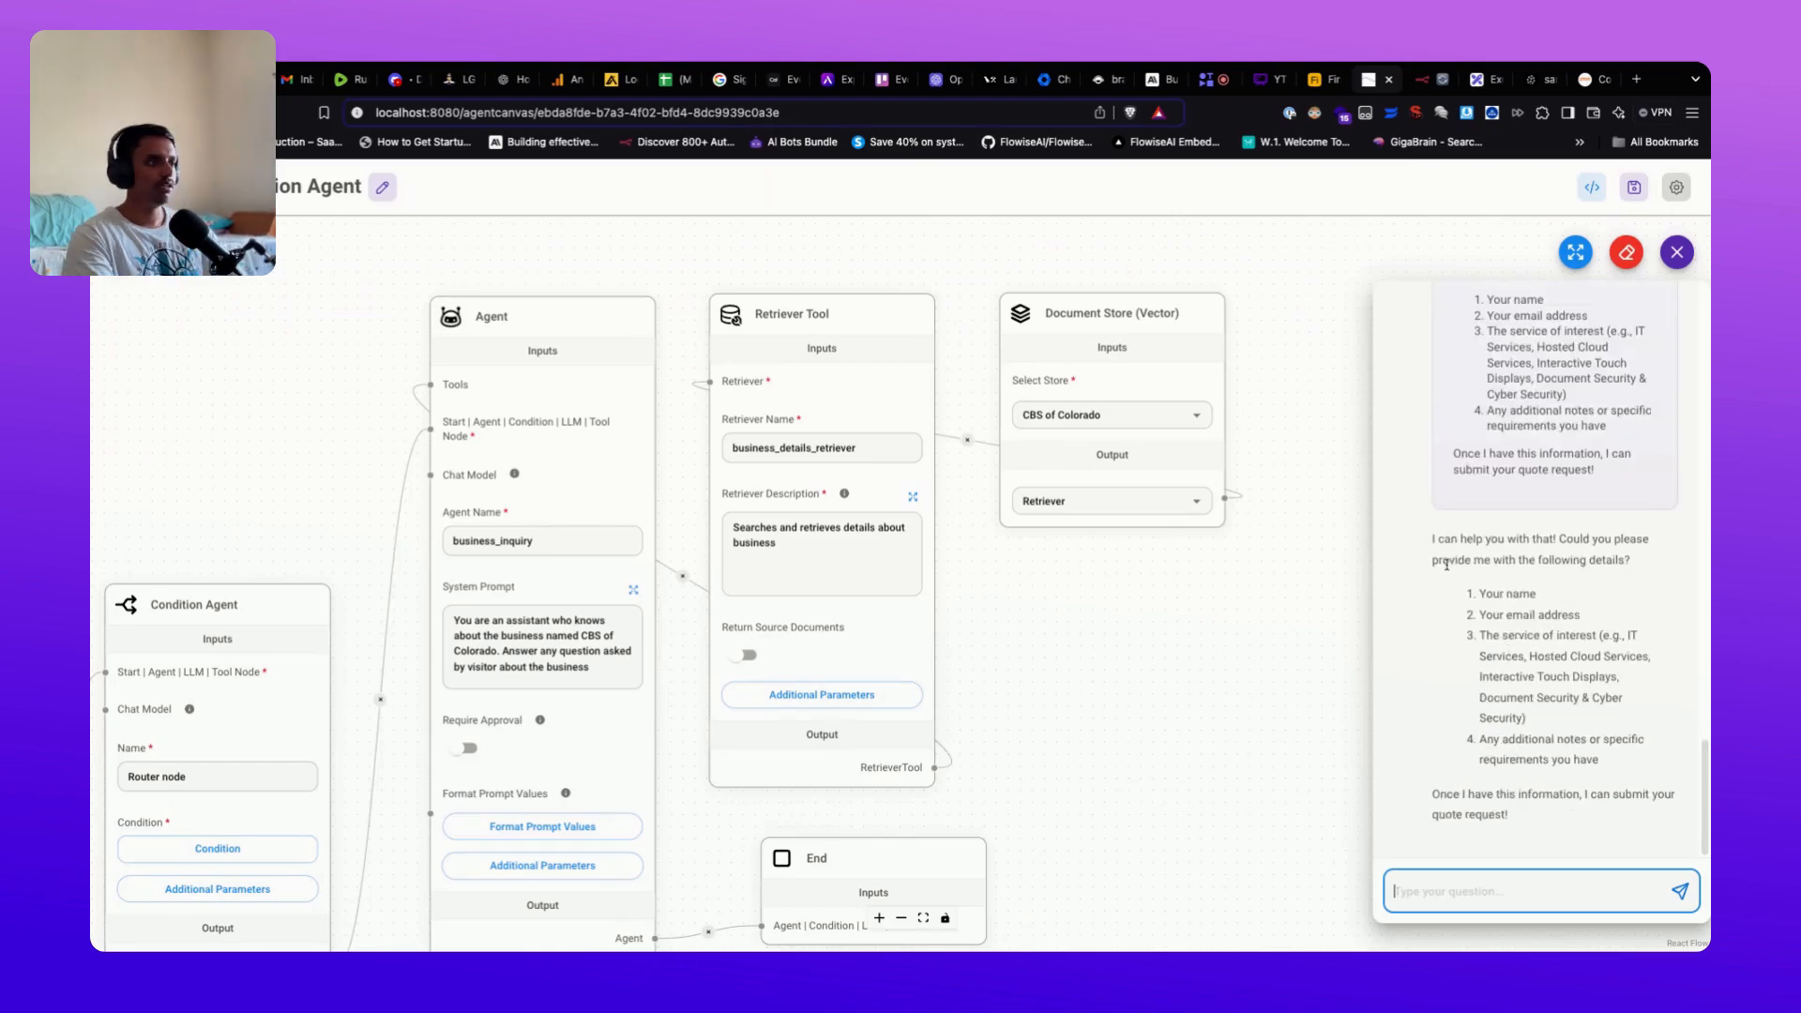
scroll(1447, 565, up, 4)
double_click(1454, 467)
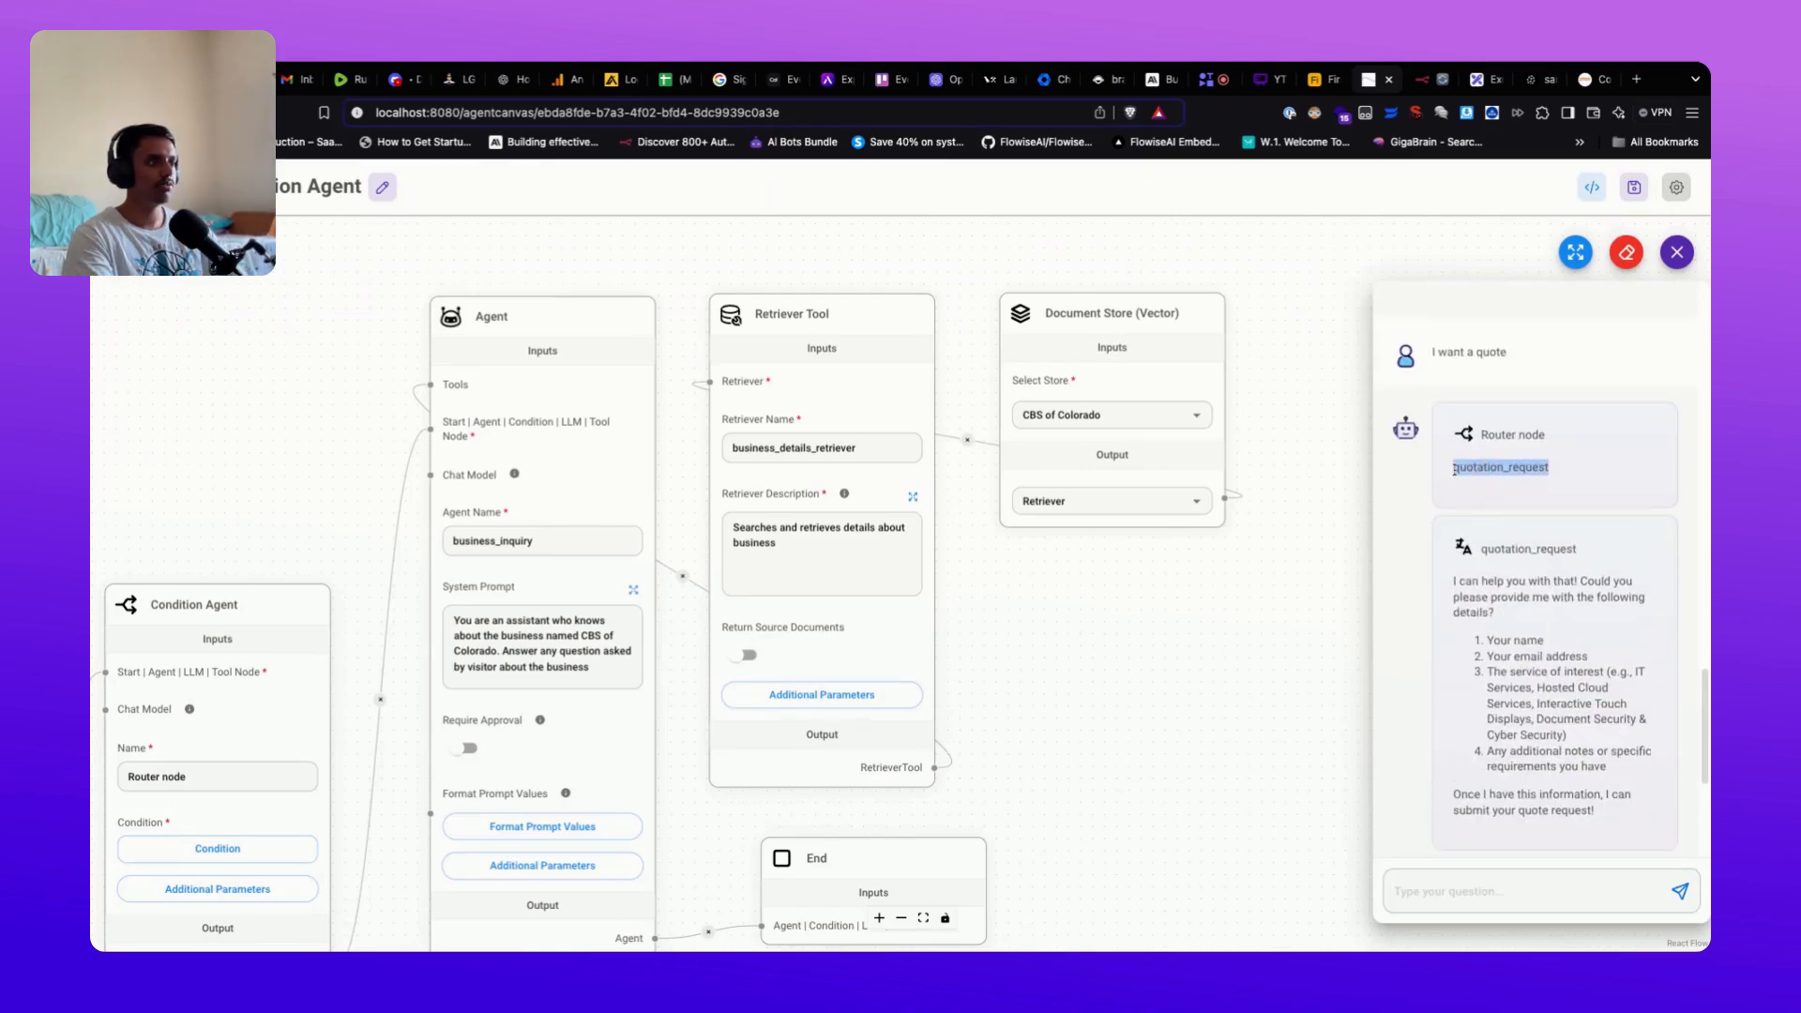
scroll(1538, 638, down, 4)
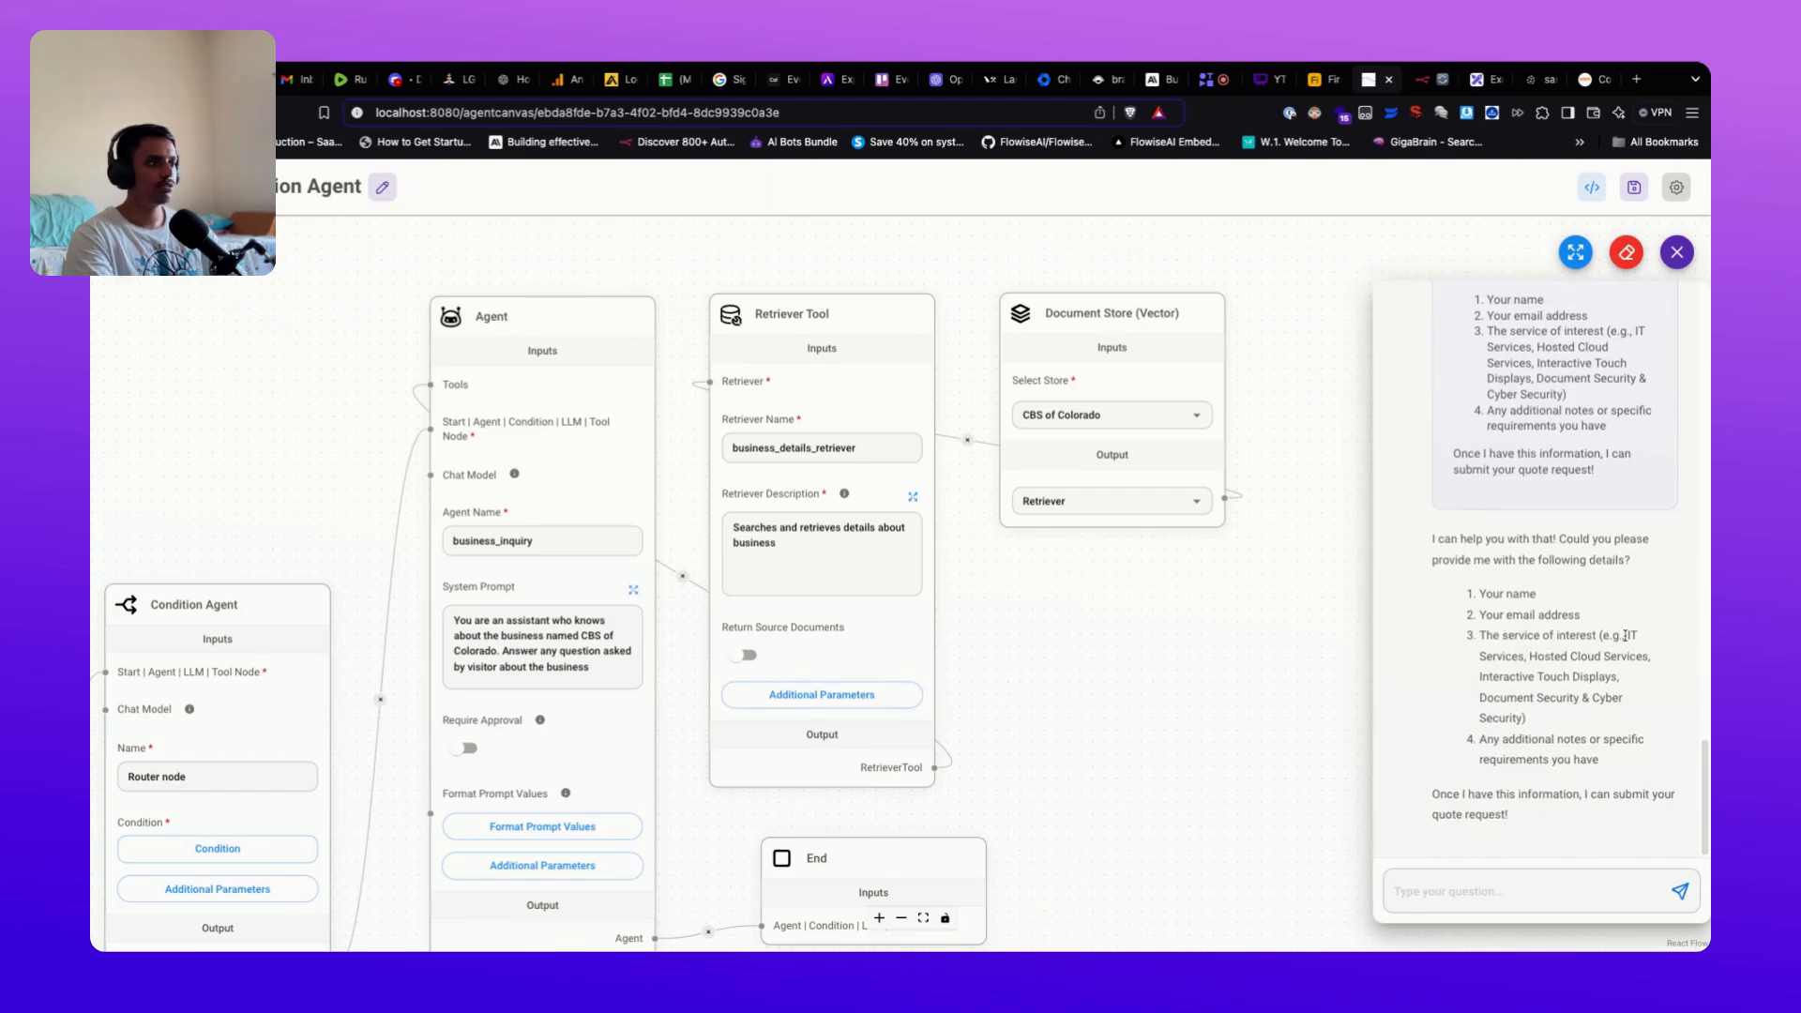
drag(1626, 635, 1527, 718)
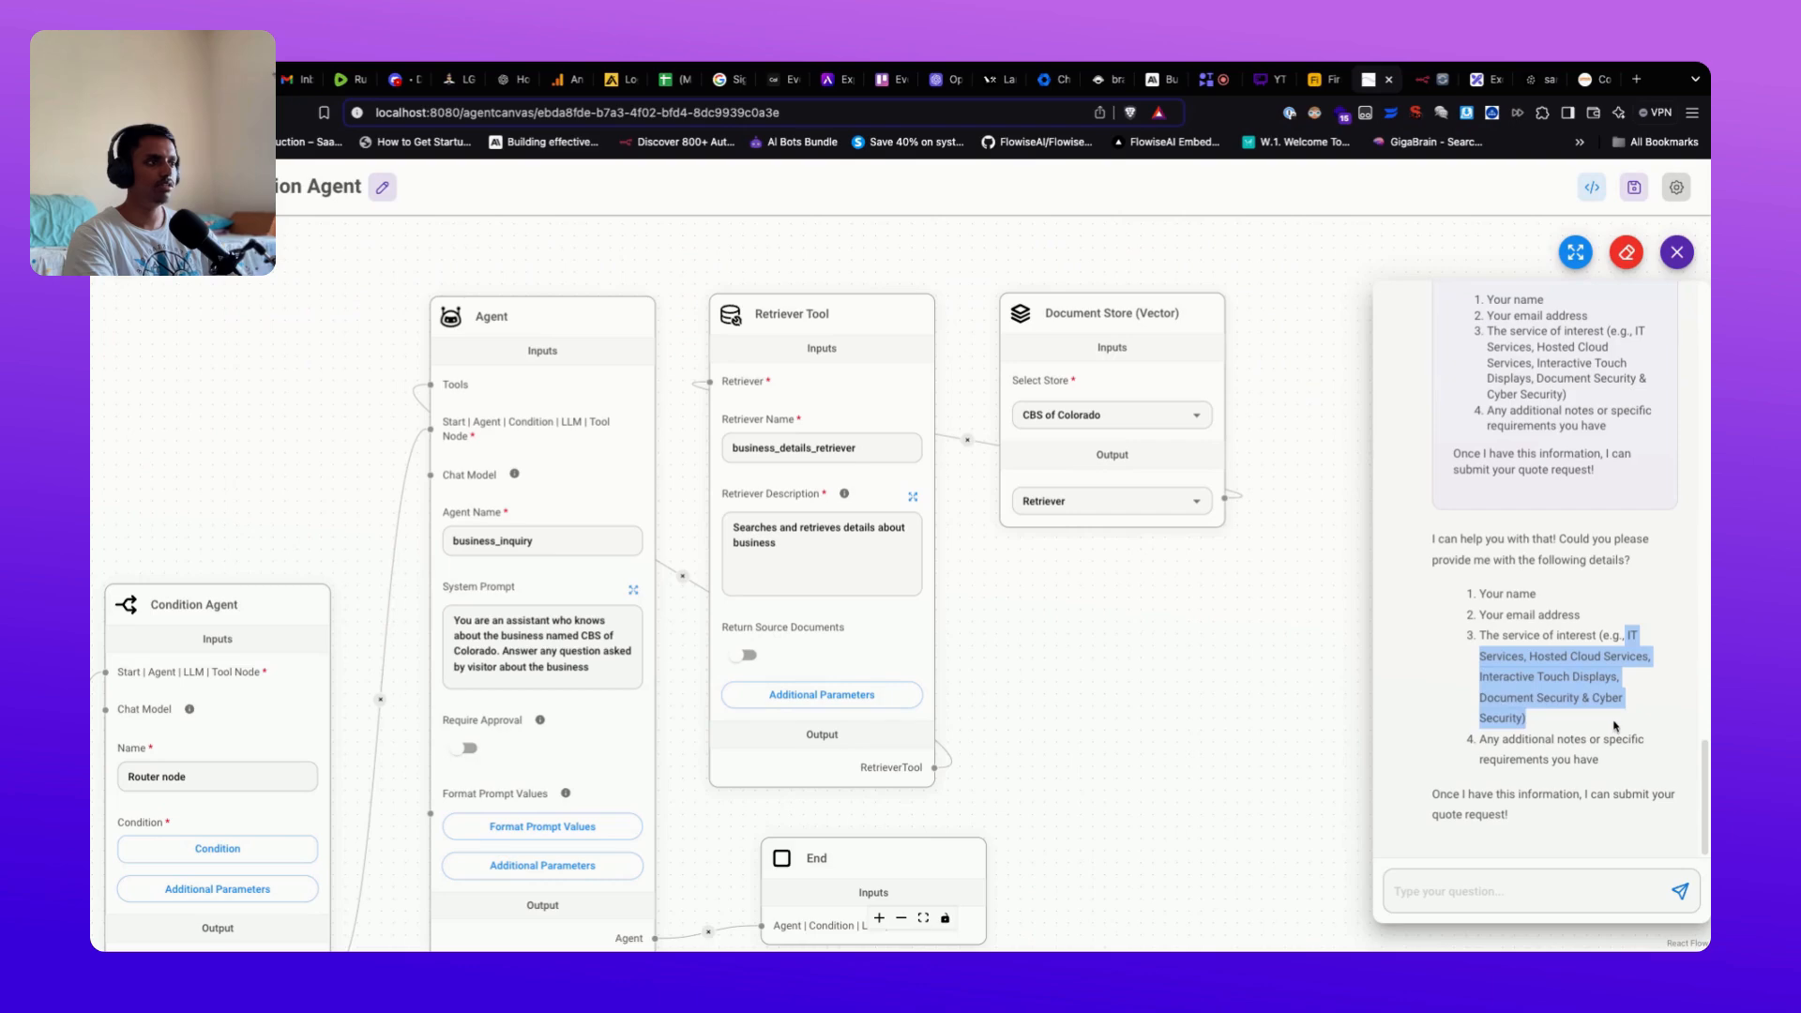
click(1615, 725)
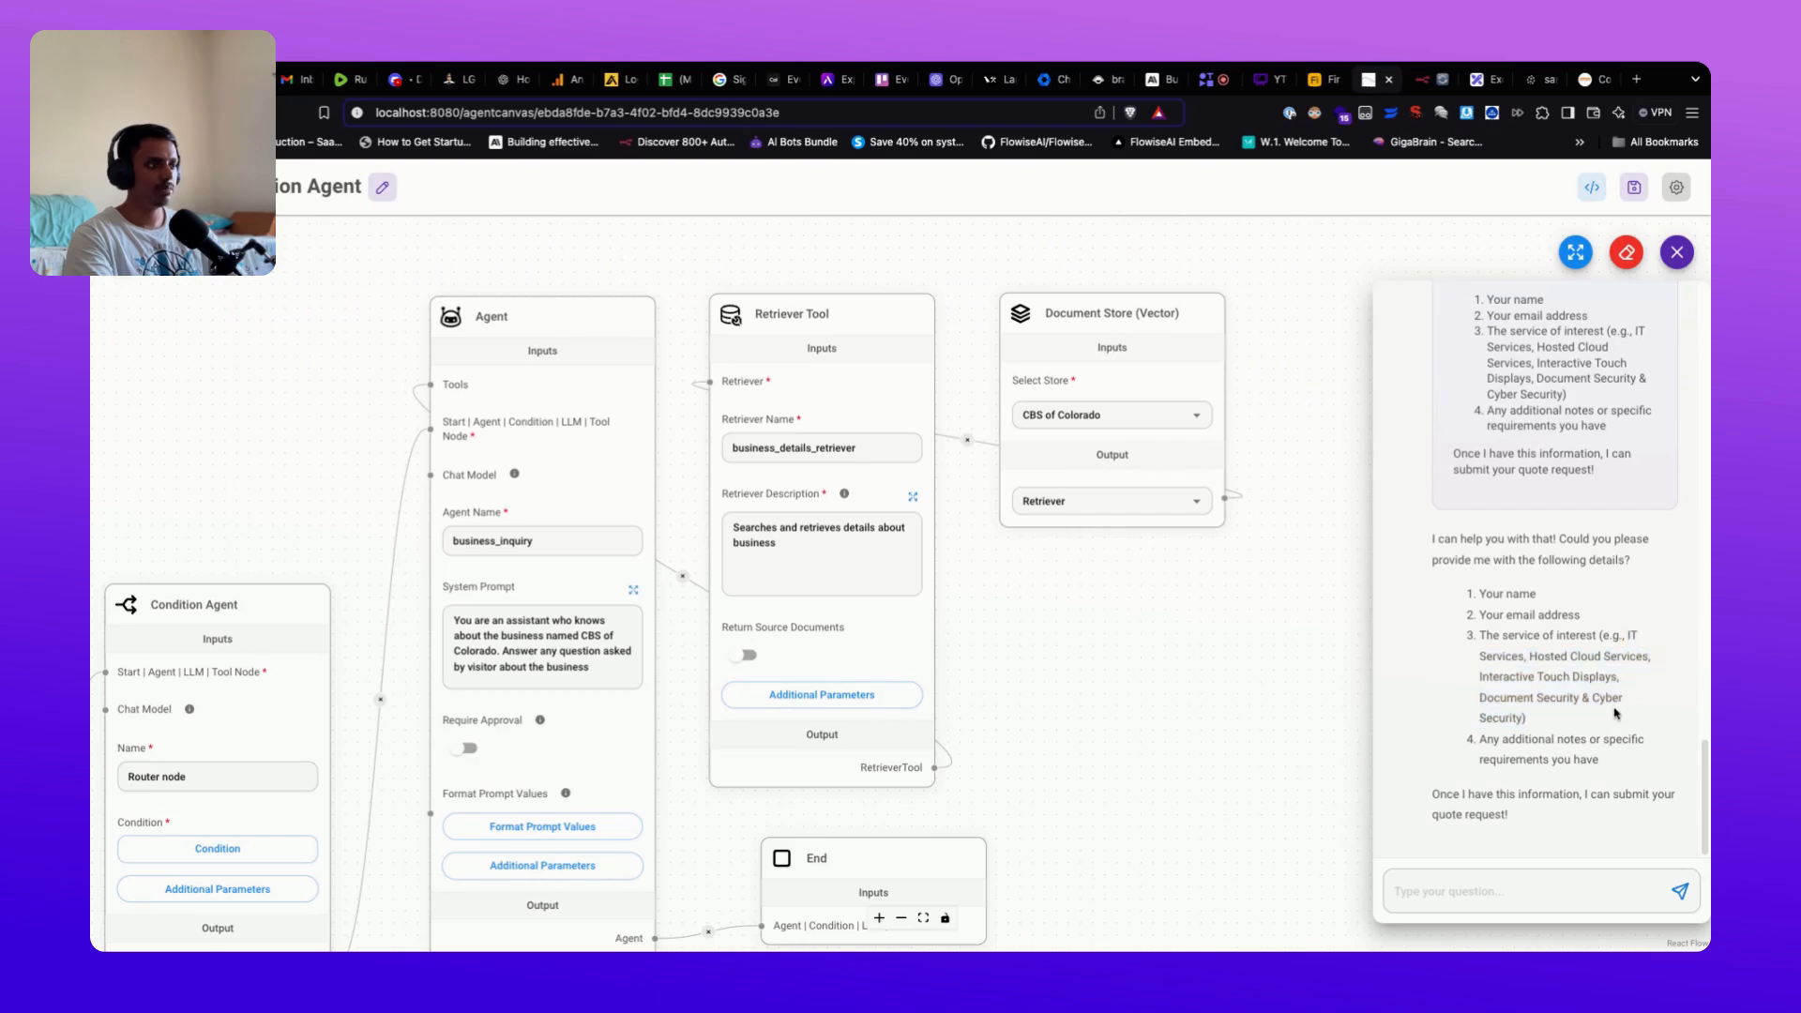
Step: Send the contact's name, e-mail address and 'IT services' as the quote details
click(1448, 895)
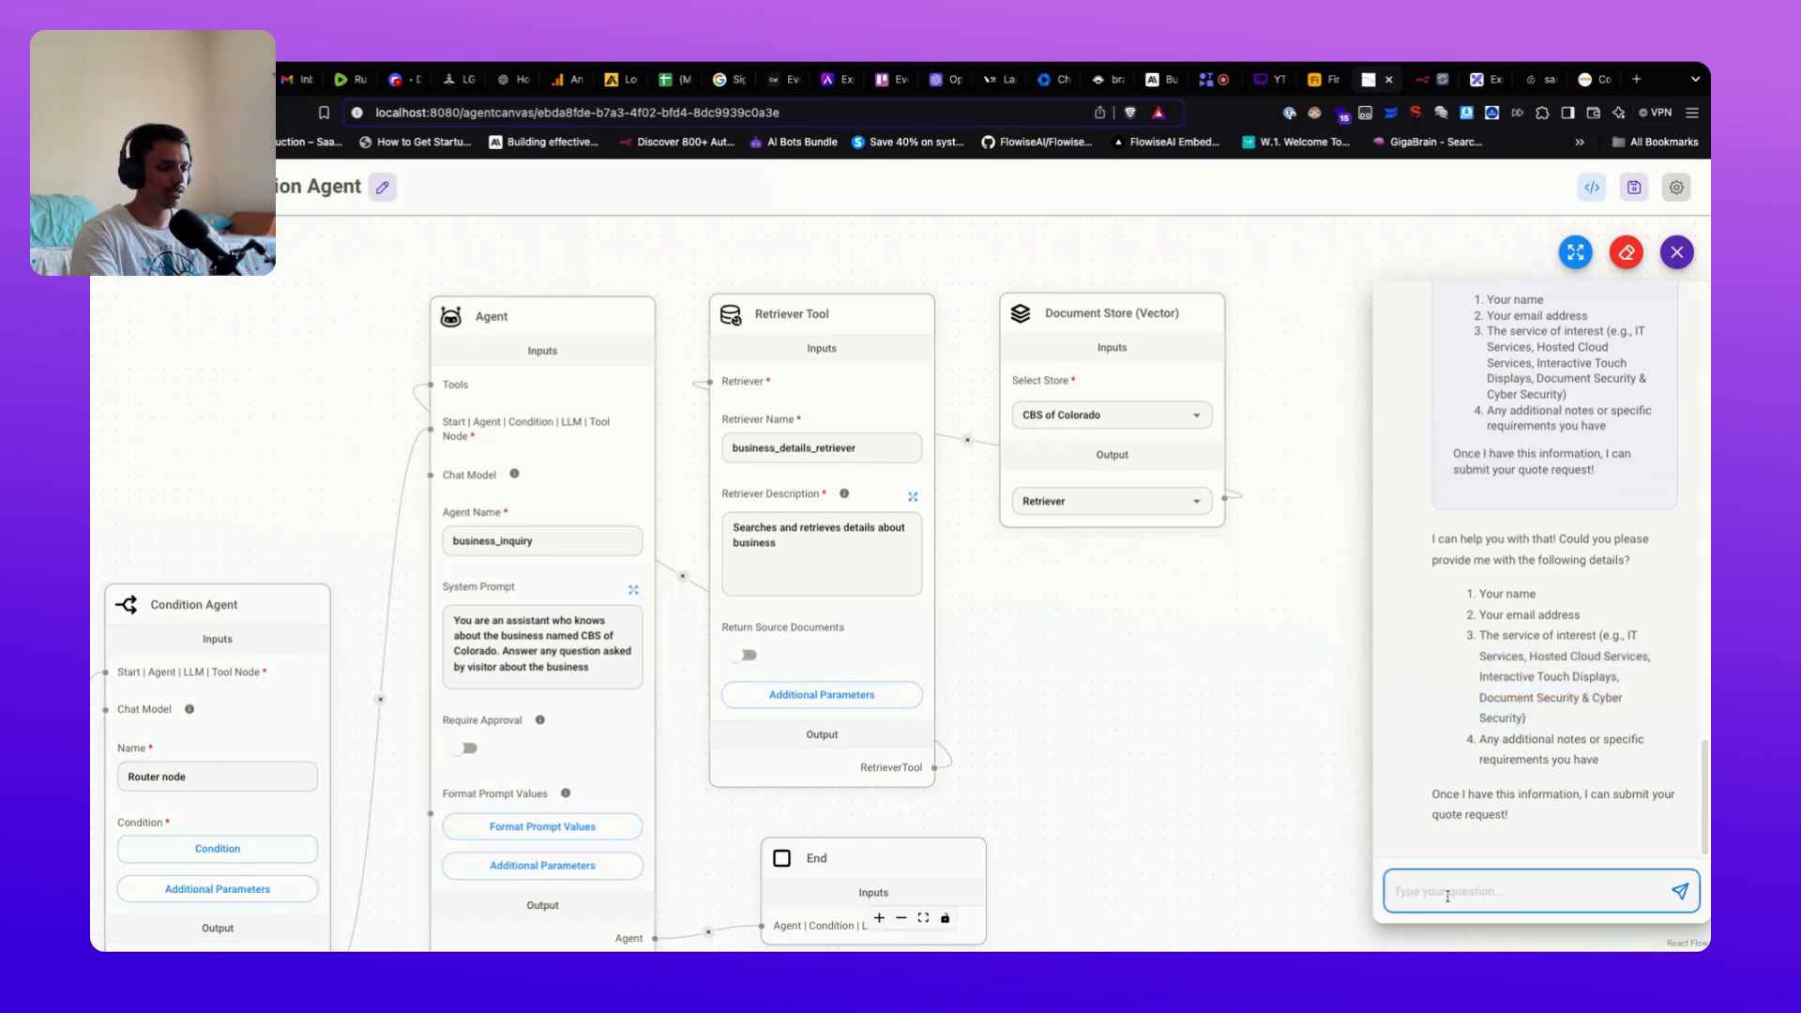
text(John,)
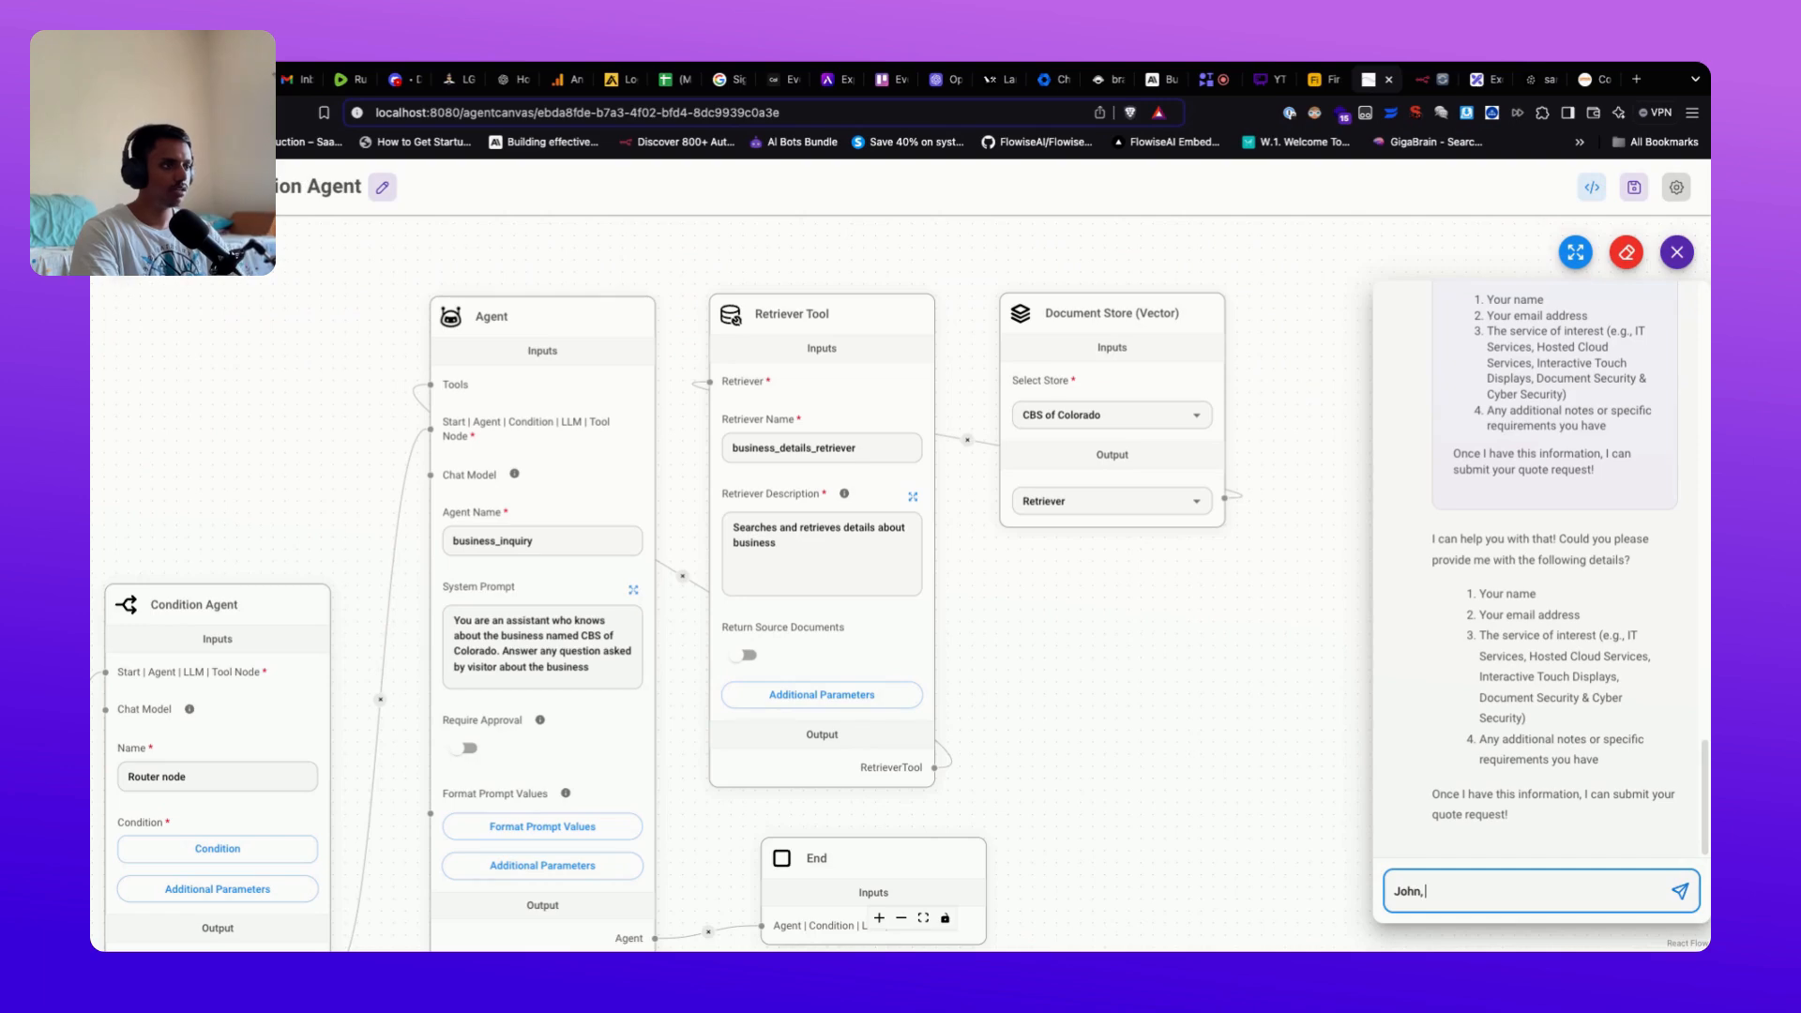
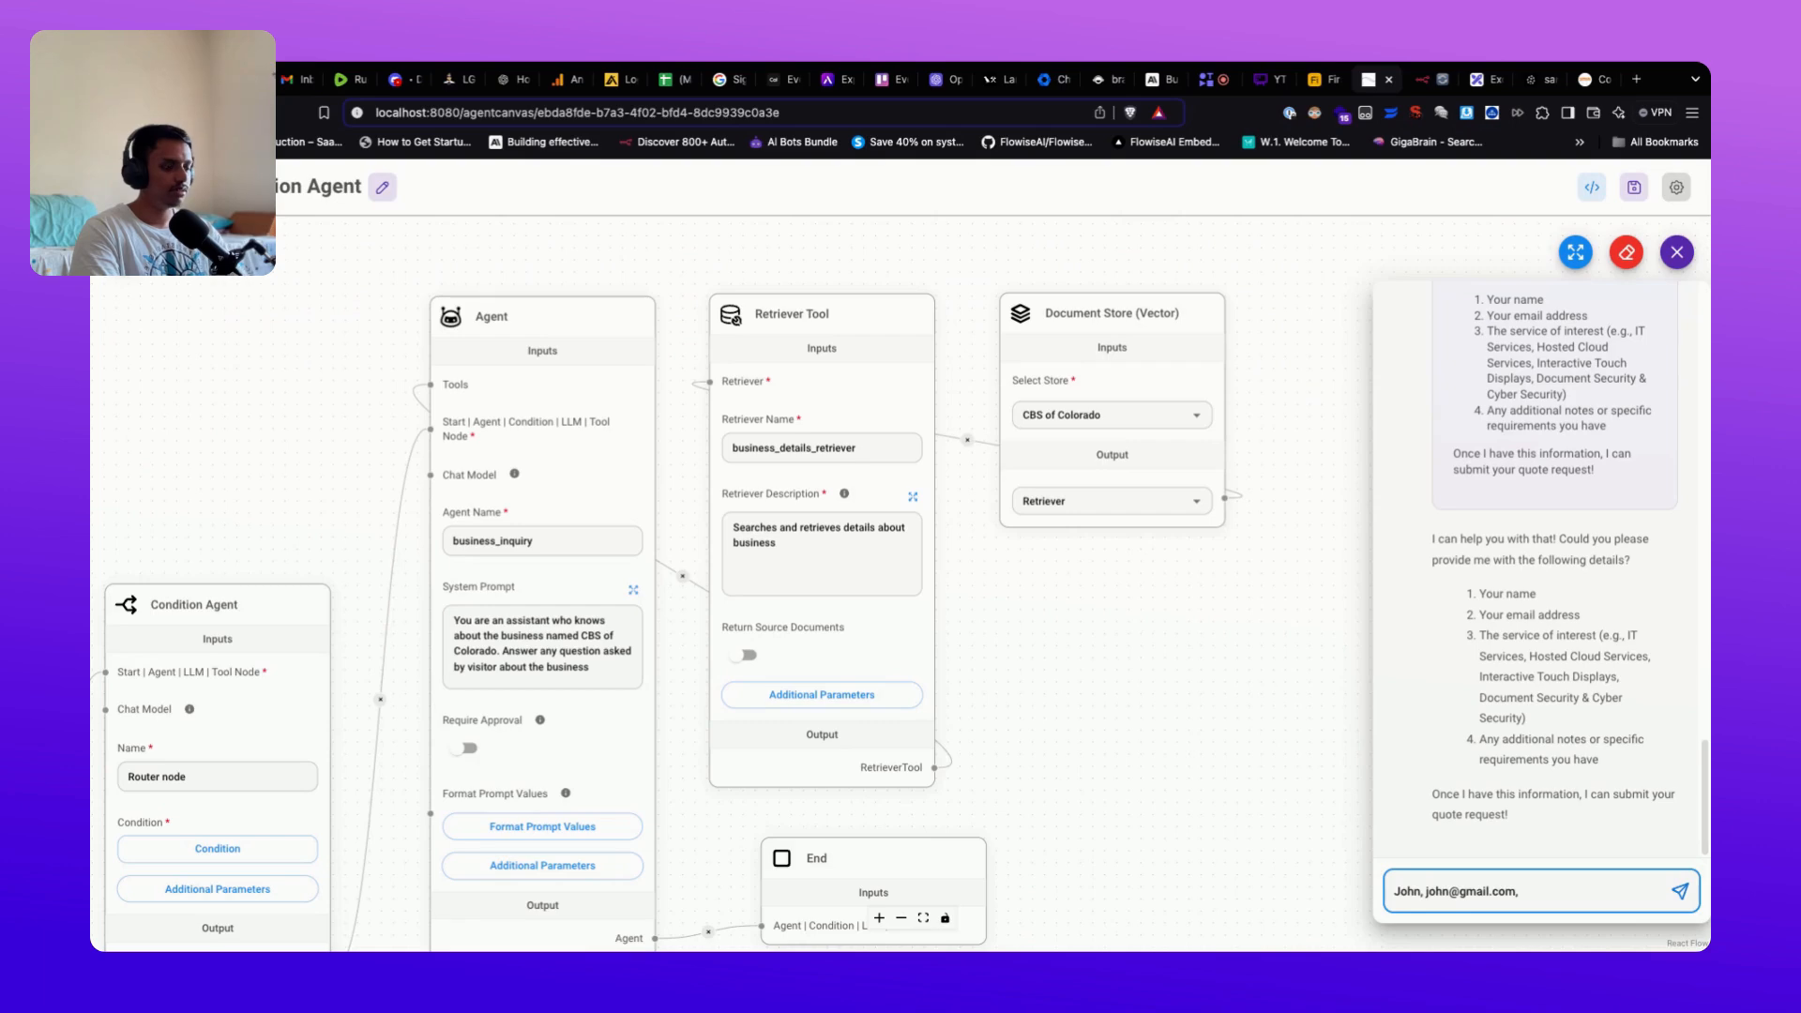
text(IT services, no)
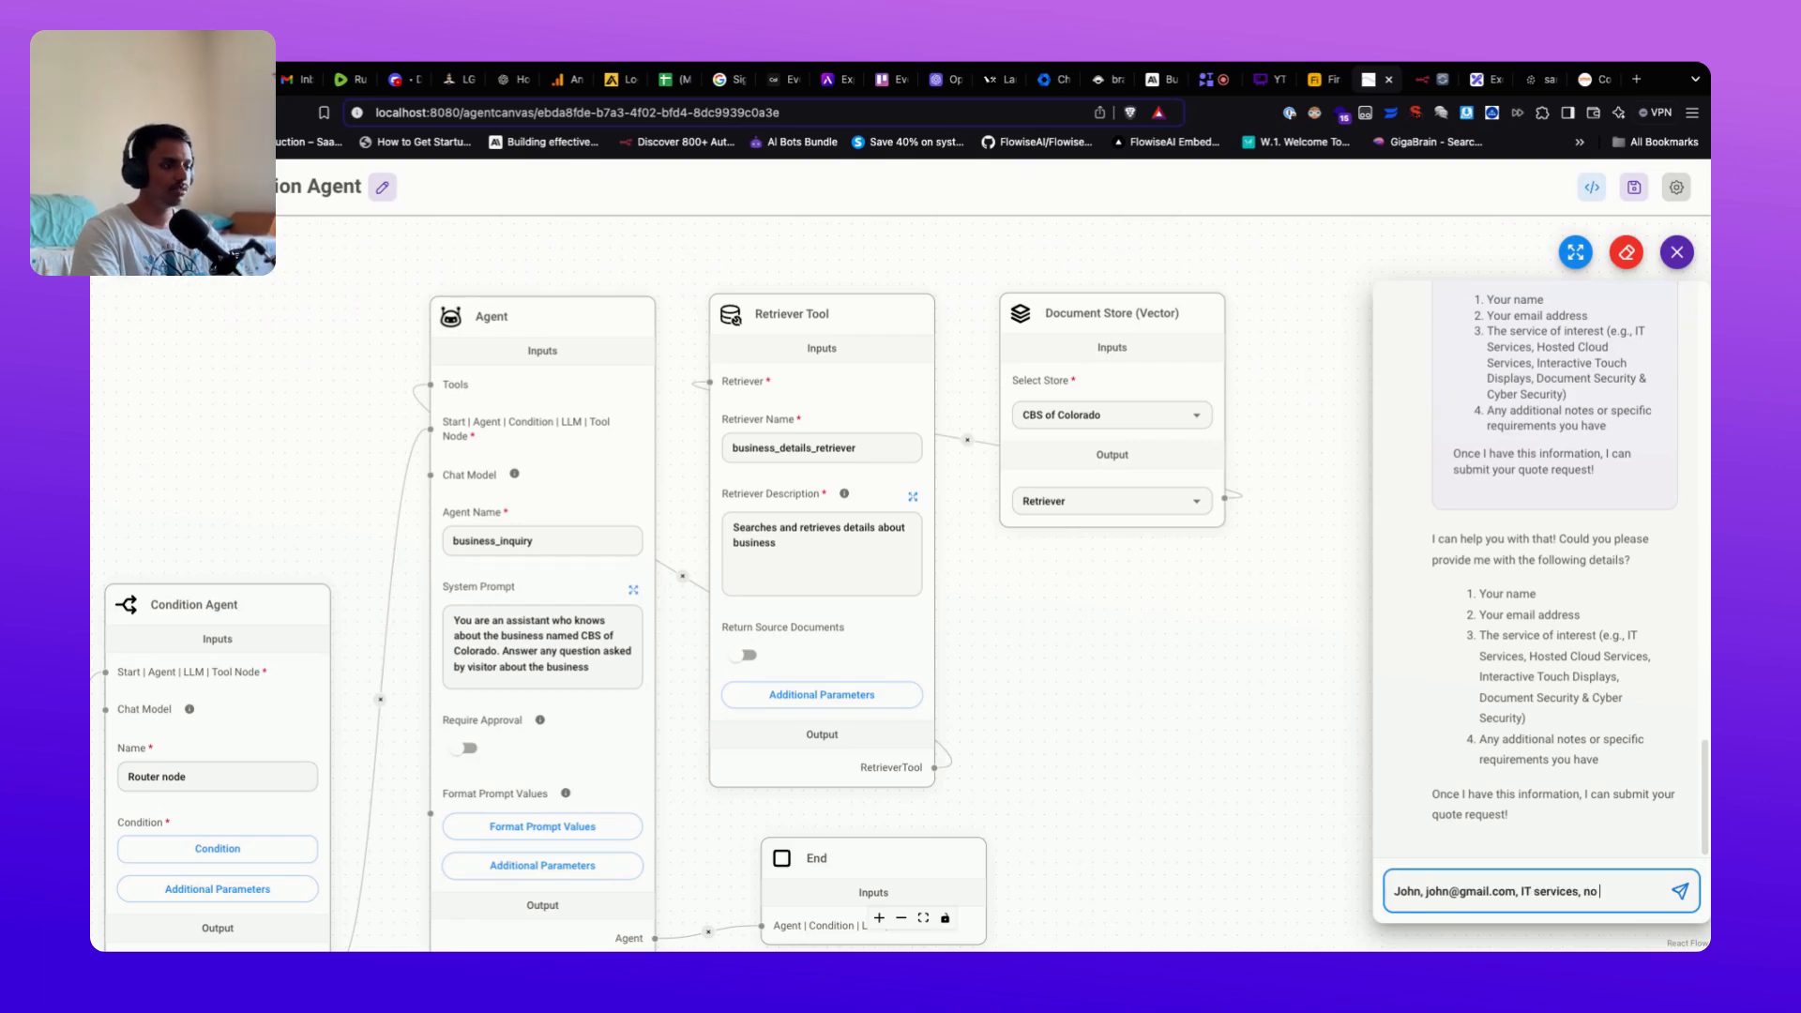
key(Return)
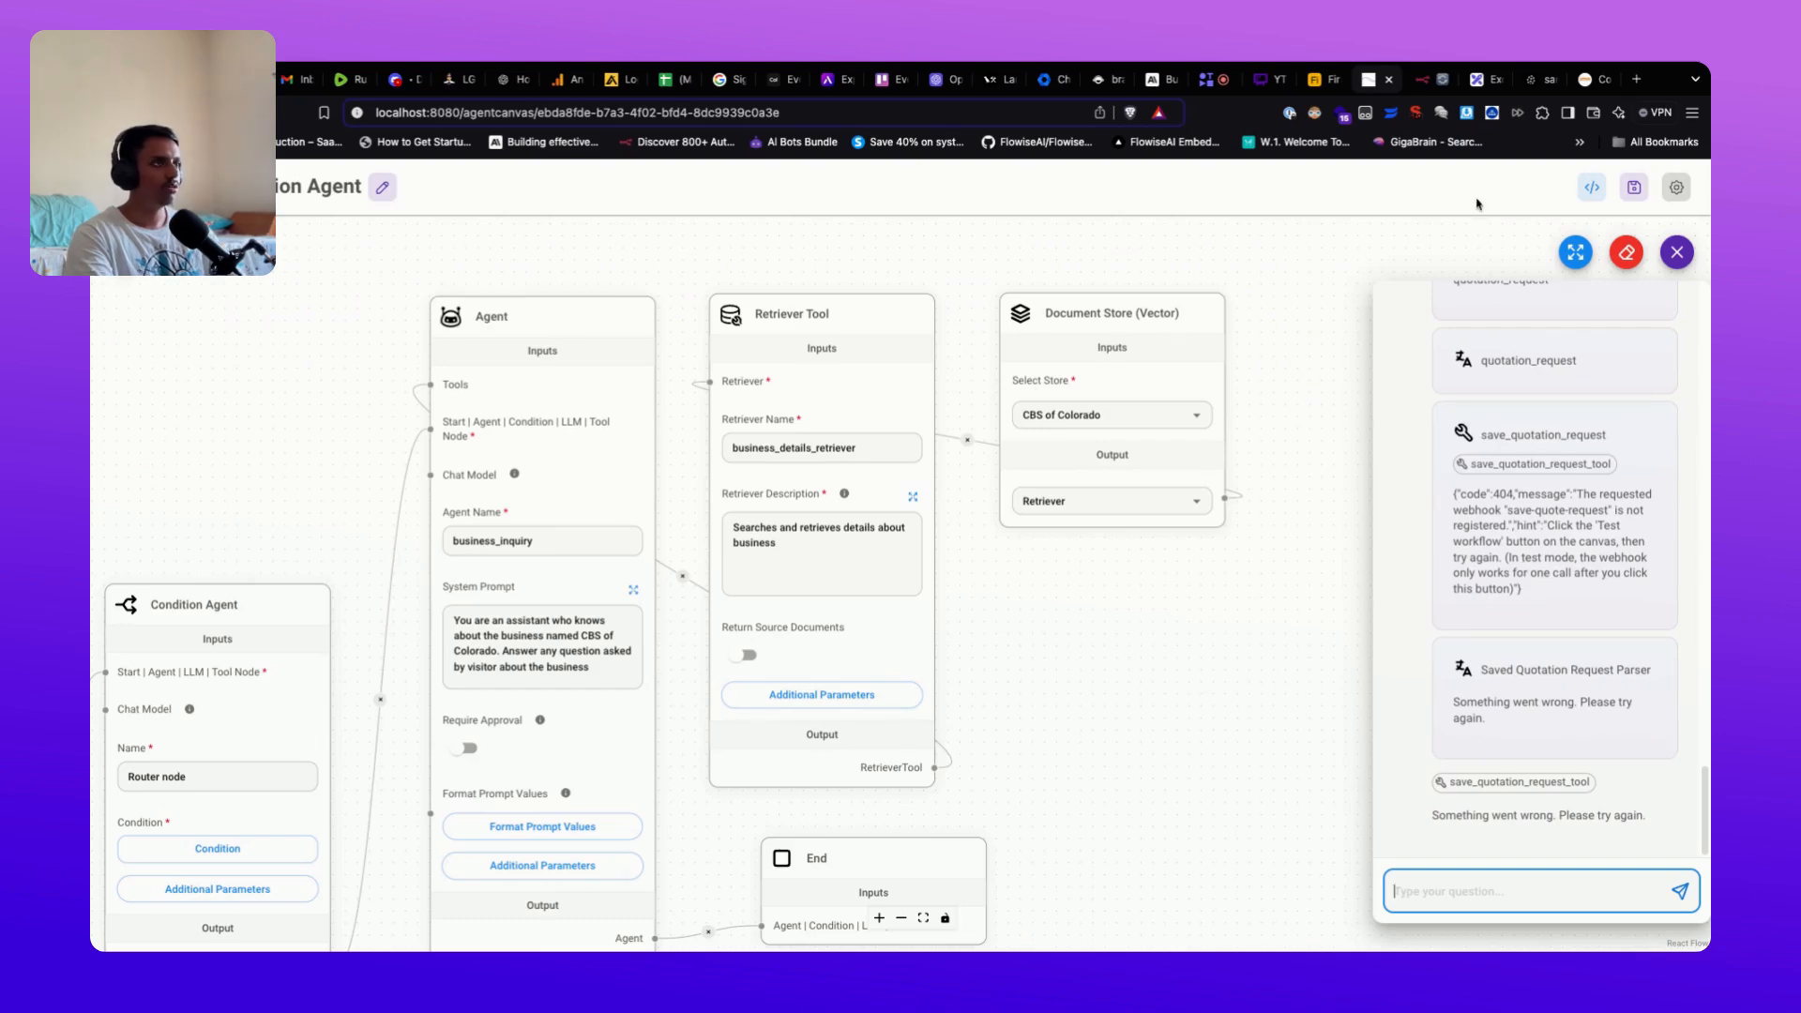
Step: Start a test run of the n8n webhook workflow and return to the Flowise chat
click(1424, 82)
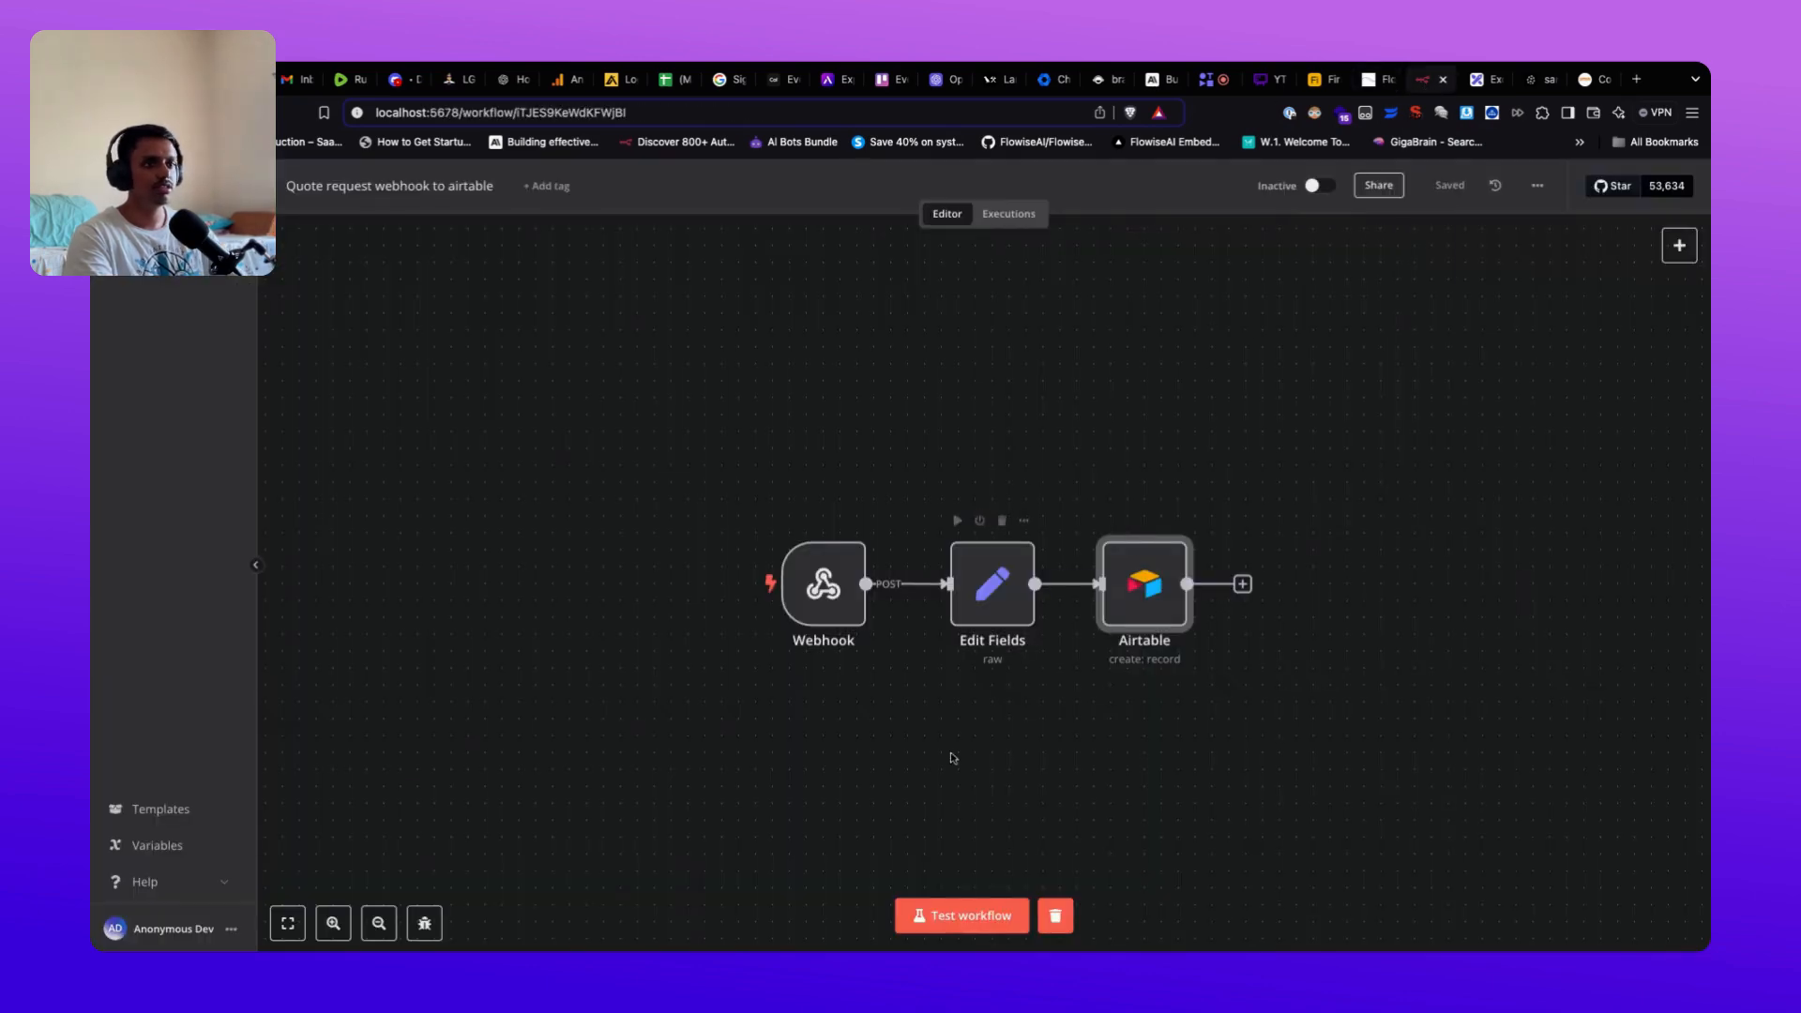
click(955, 920)
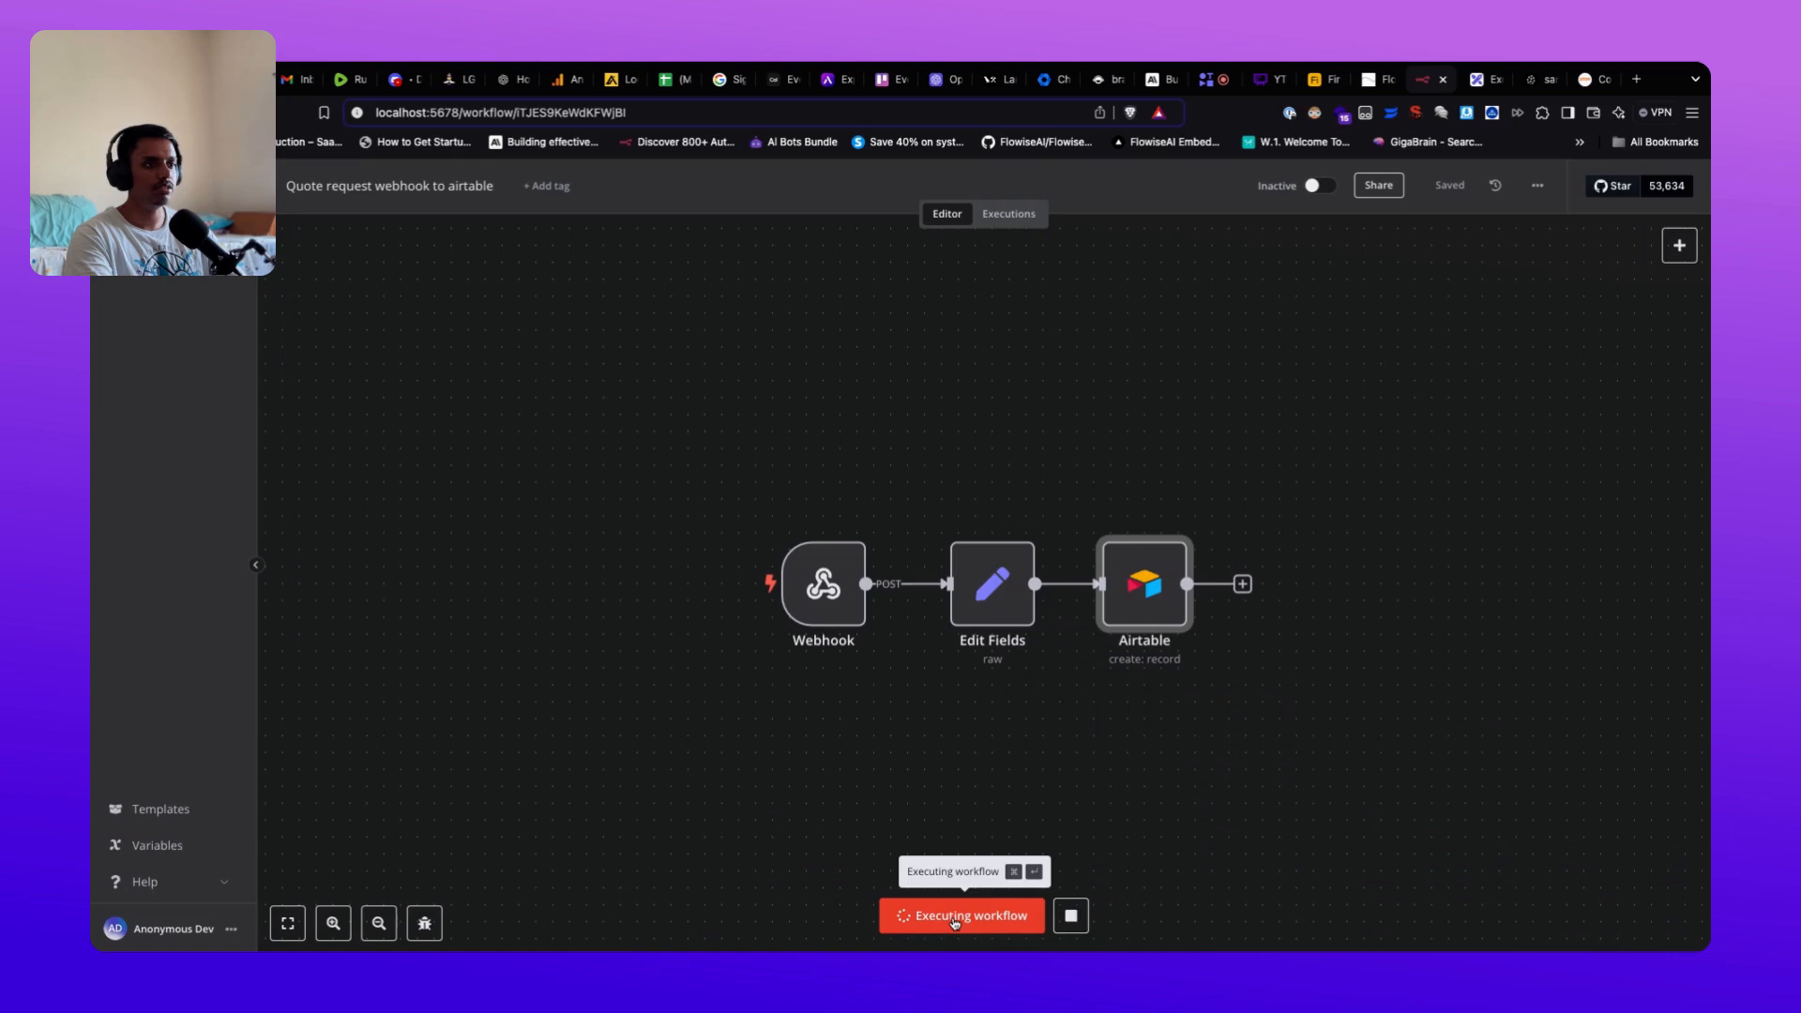
click(1369, 82)
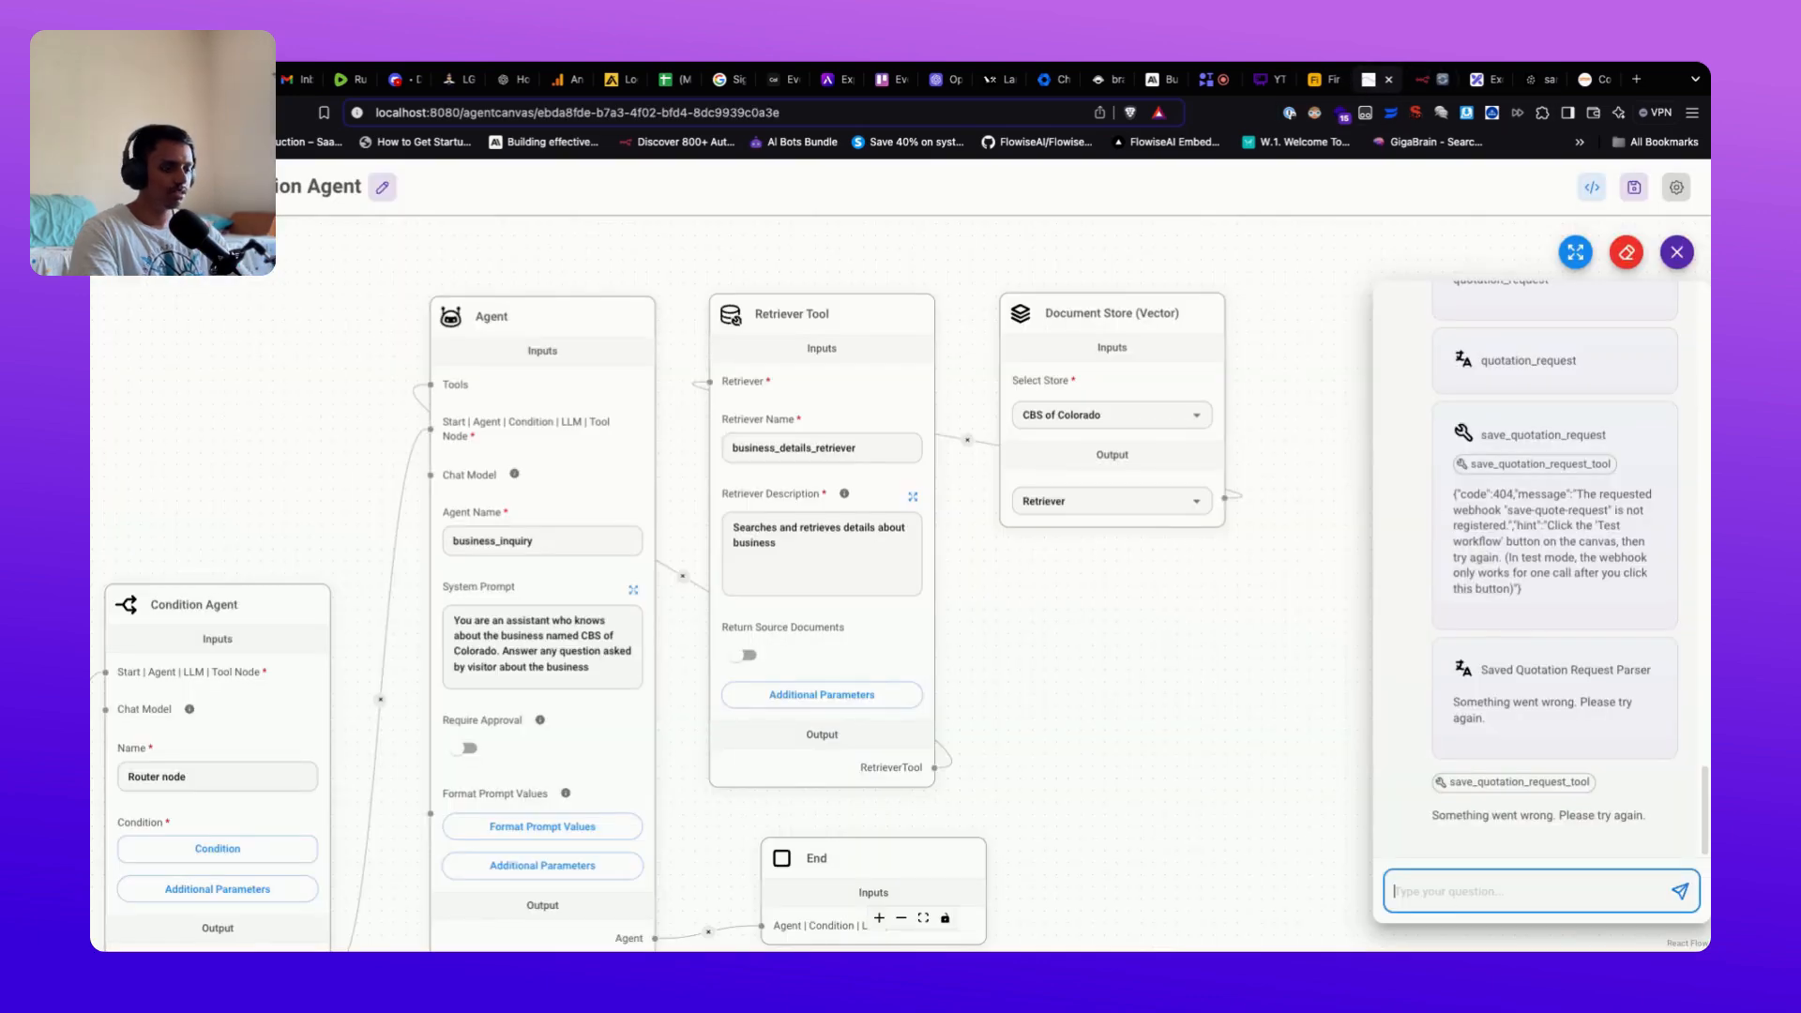
Step: Ask the agent to 'Try again with the same details', review the saved-quote confirmation, then view n8n
text(Try again with th)
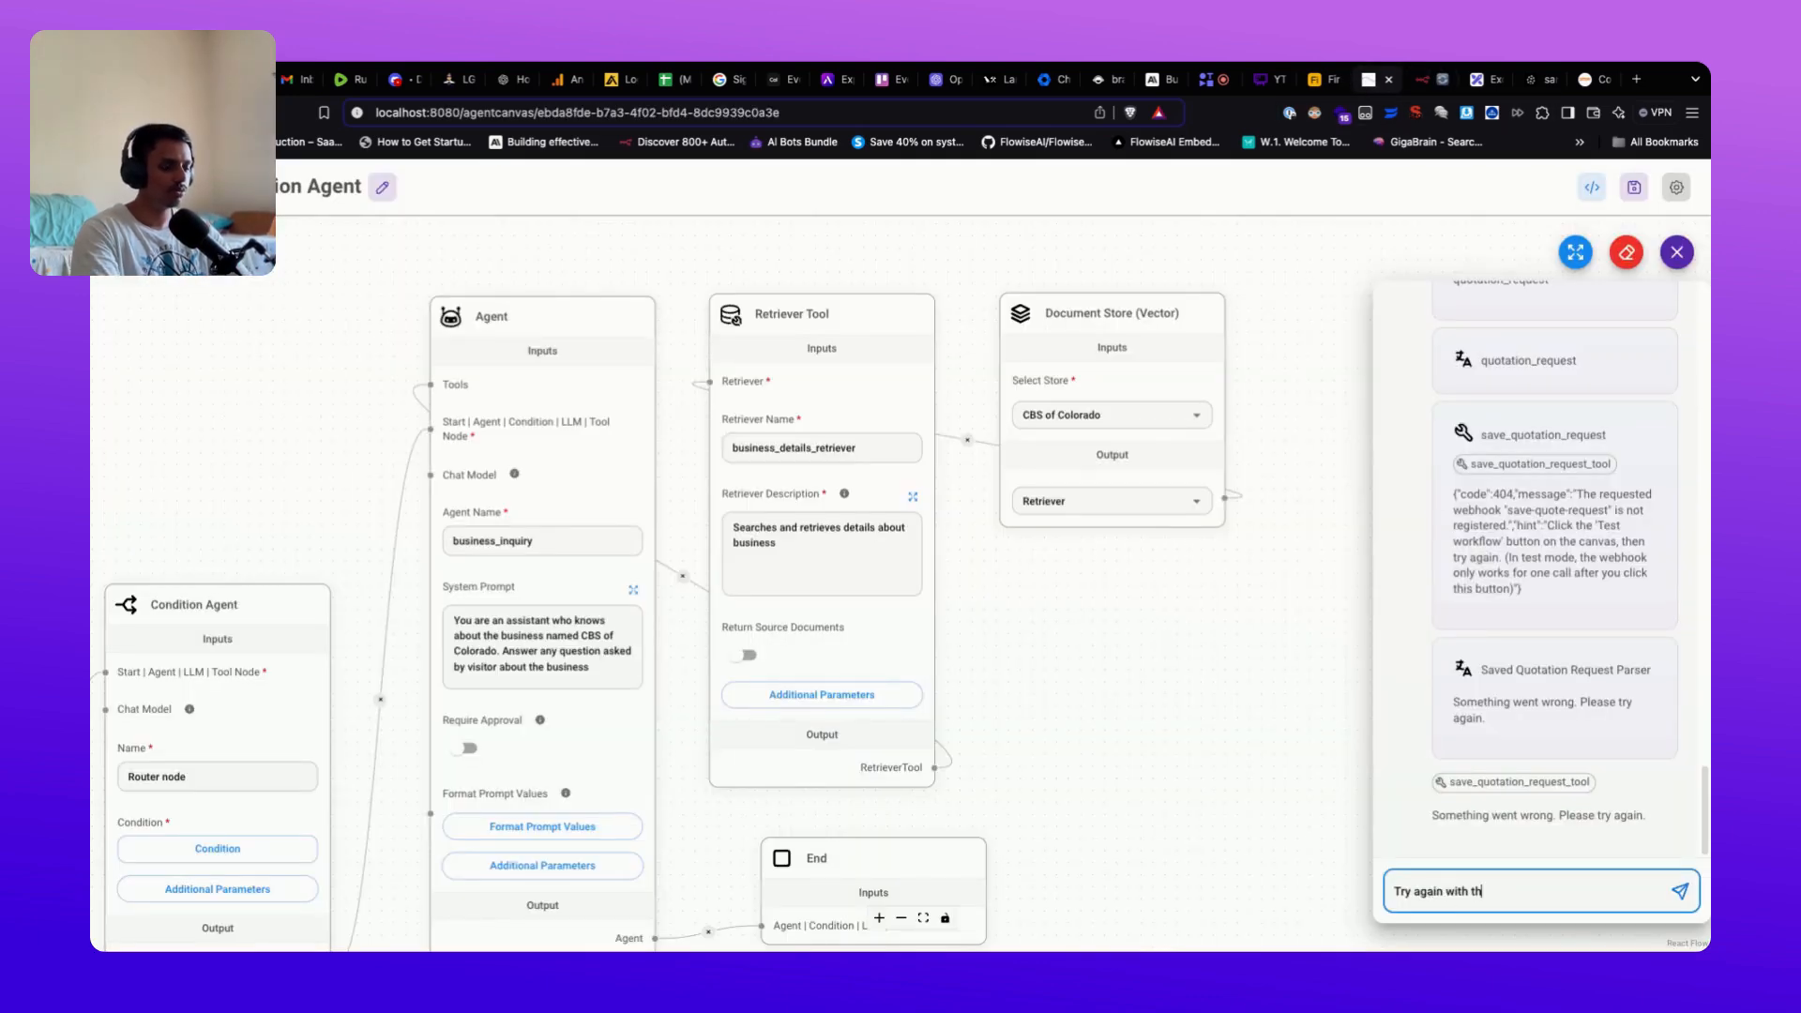
text(e same details)
key(Return)
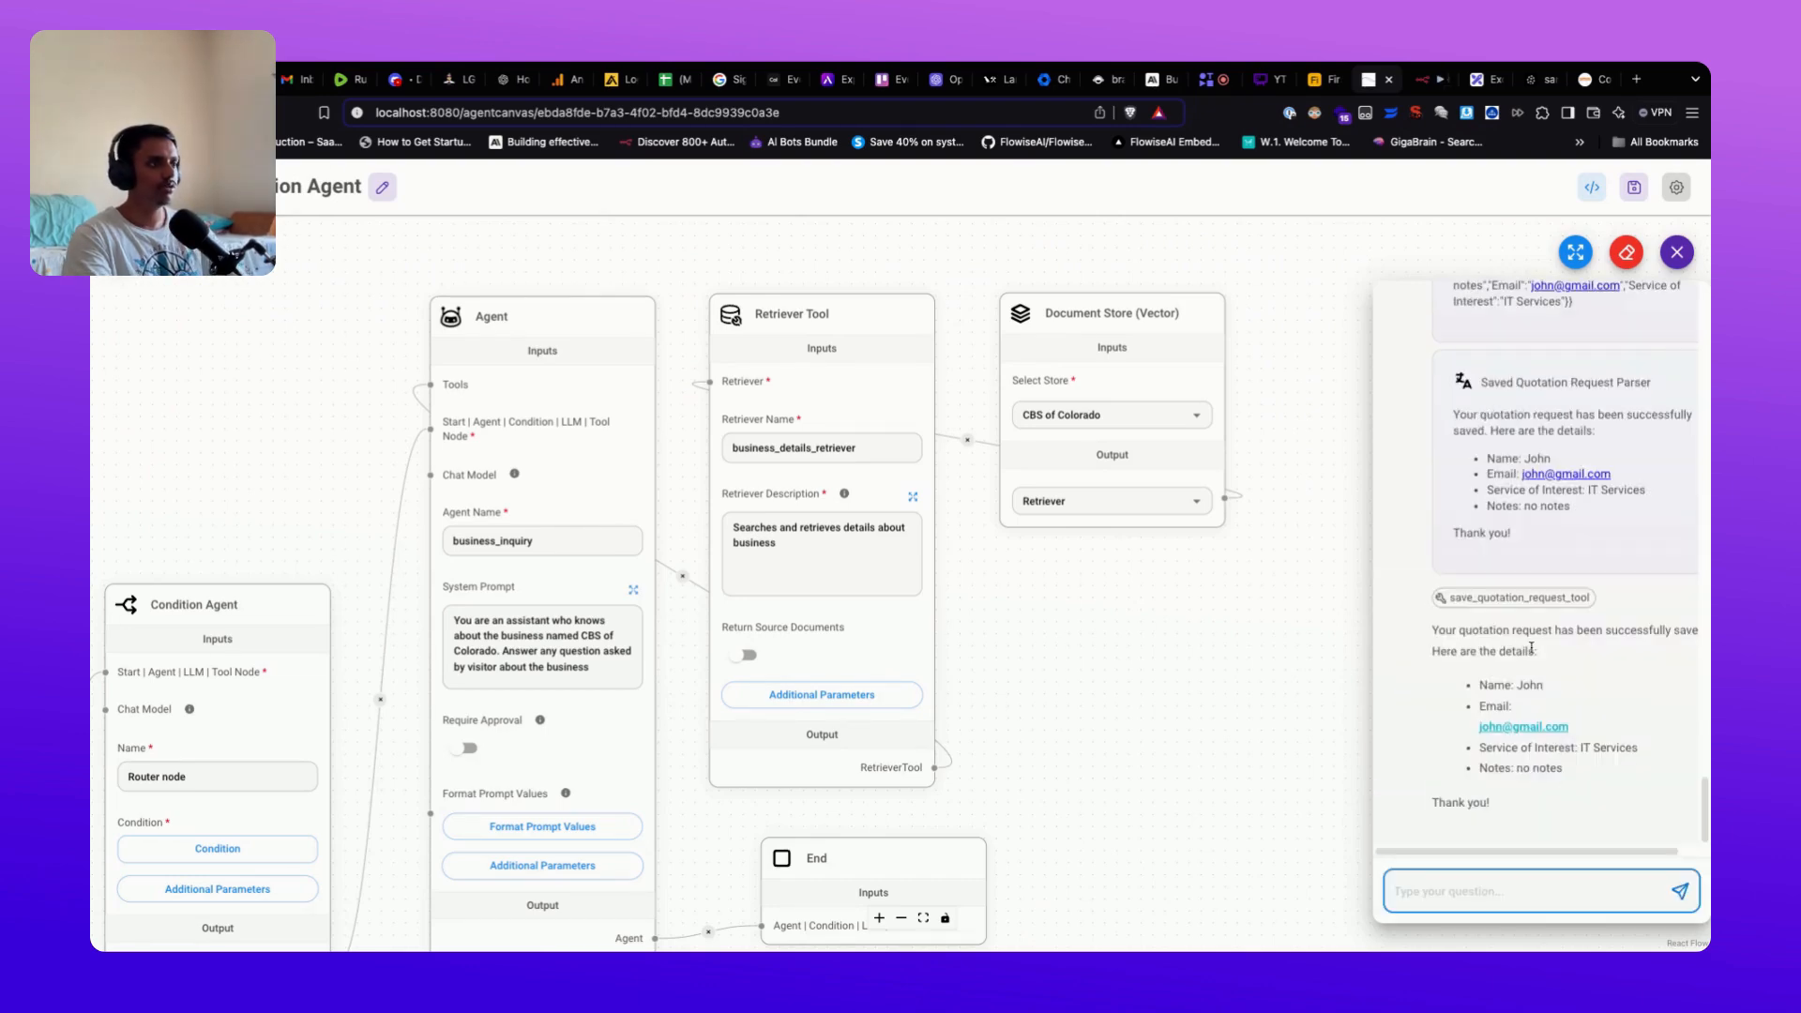
drag(1433, 630, 1627, 792)
click(1675, 705)
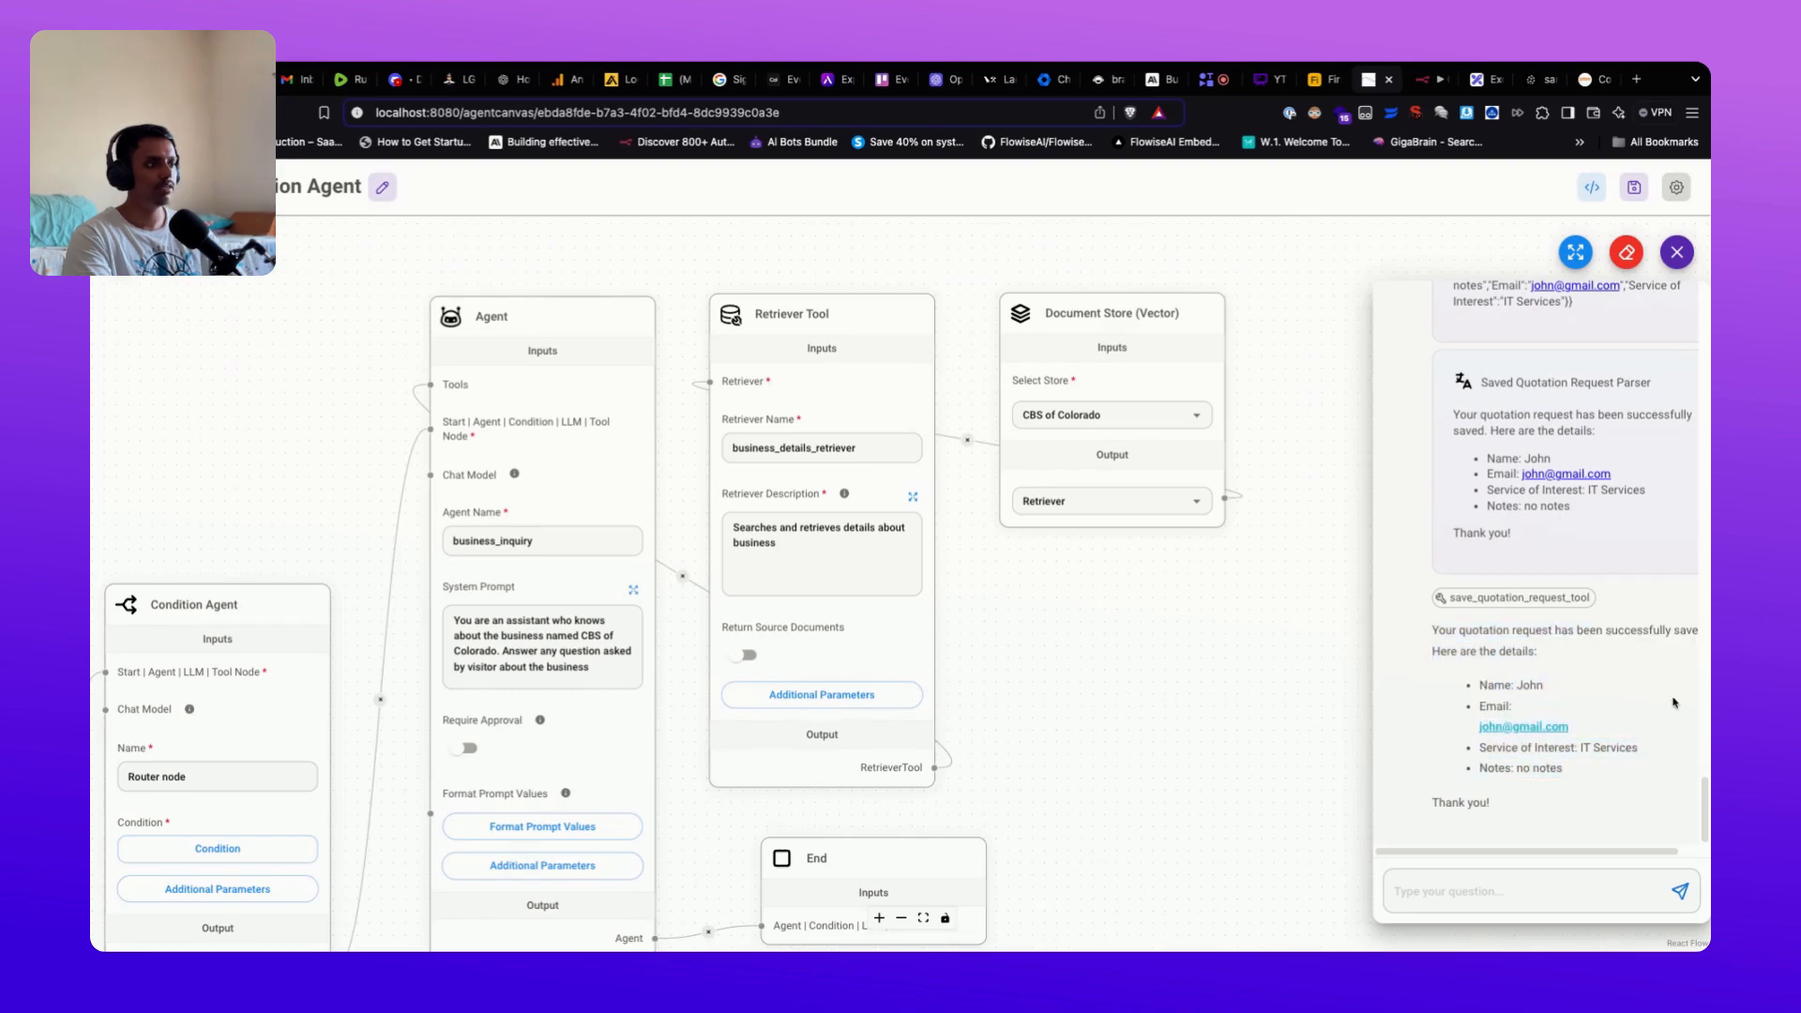
click(1425, 80)
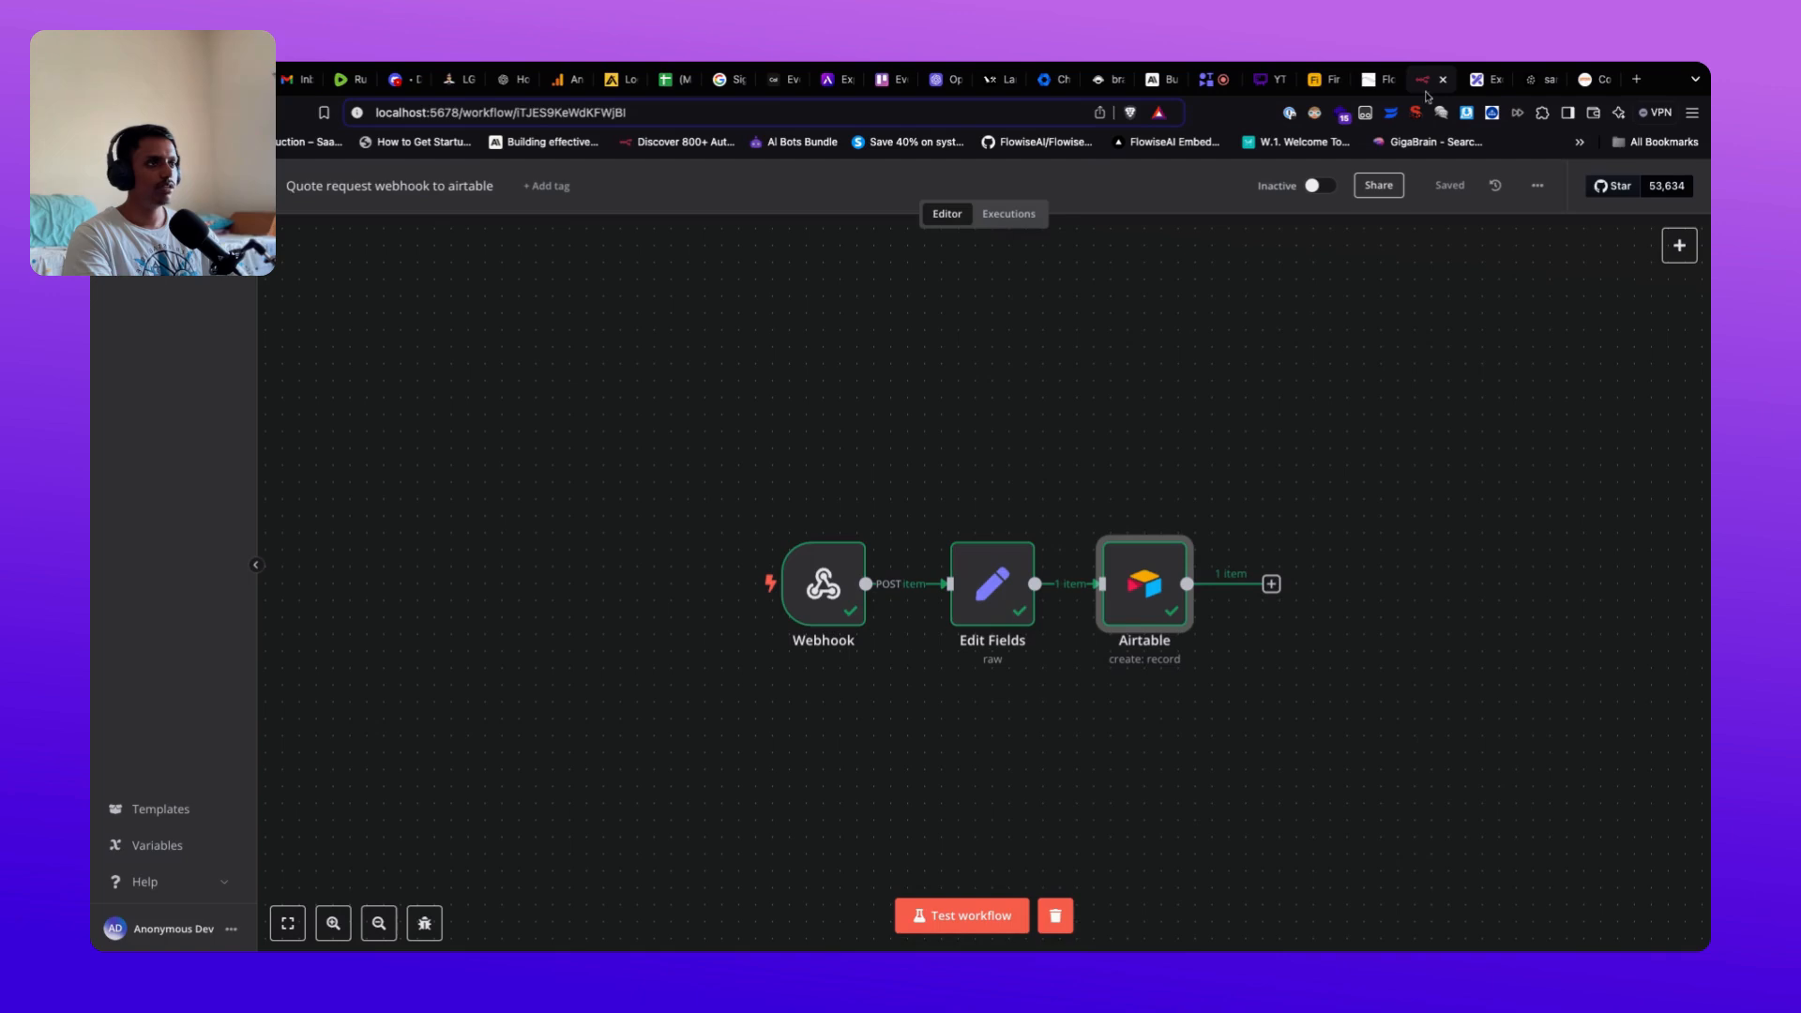
Step: Inspect the quote request body the Webhook node received in the n8n run
mouse_move(1184, 643)
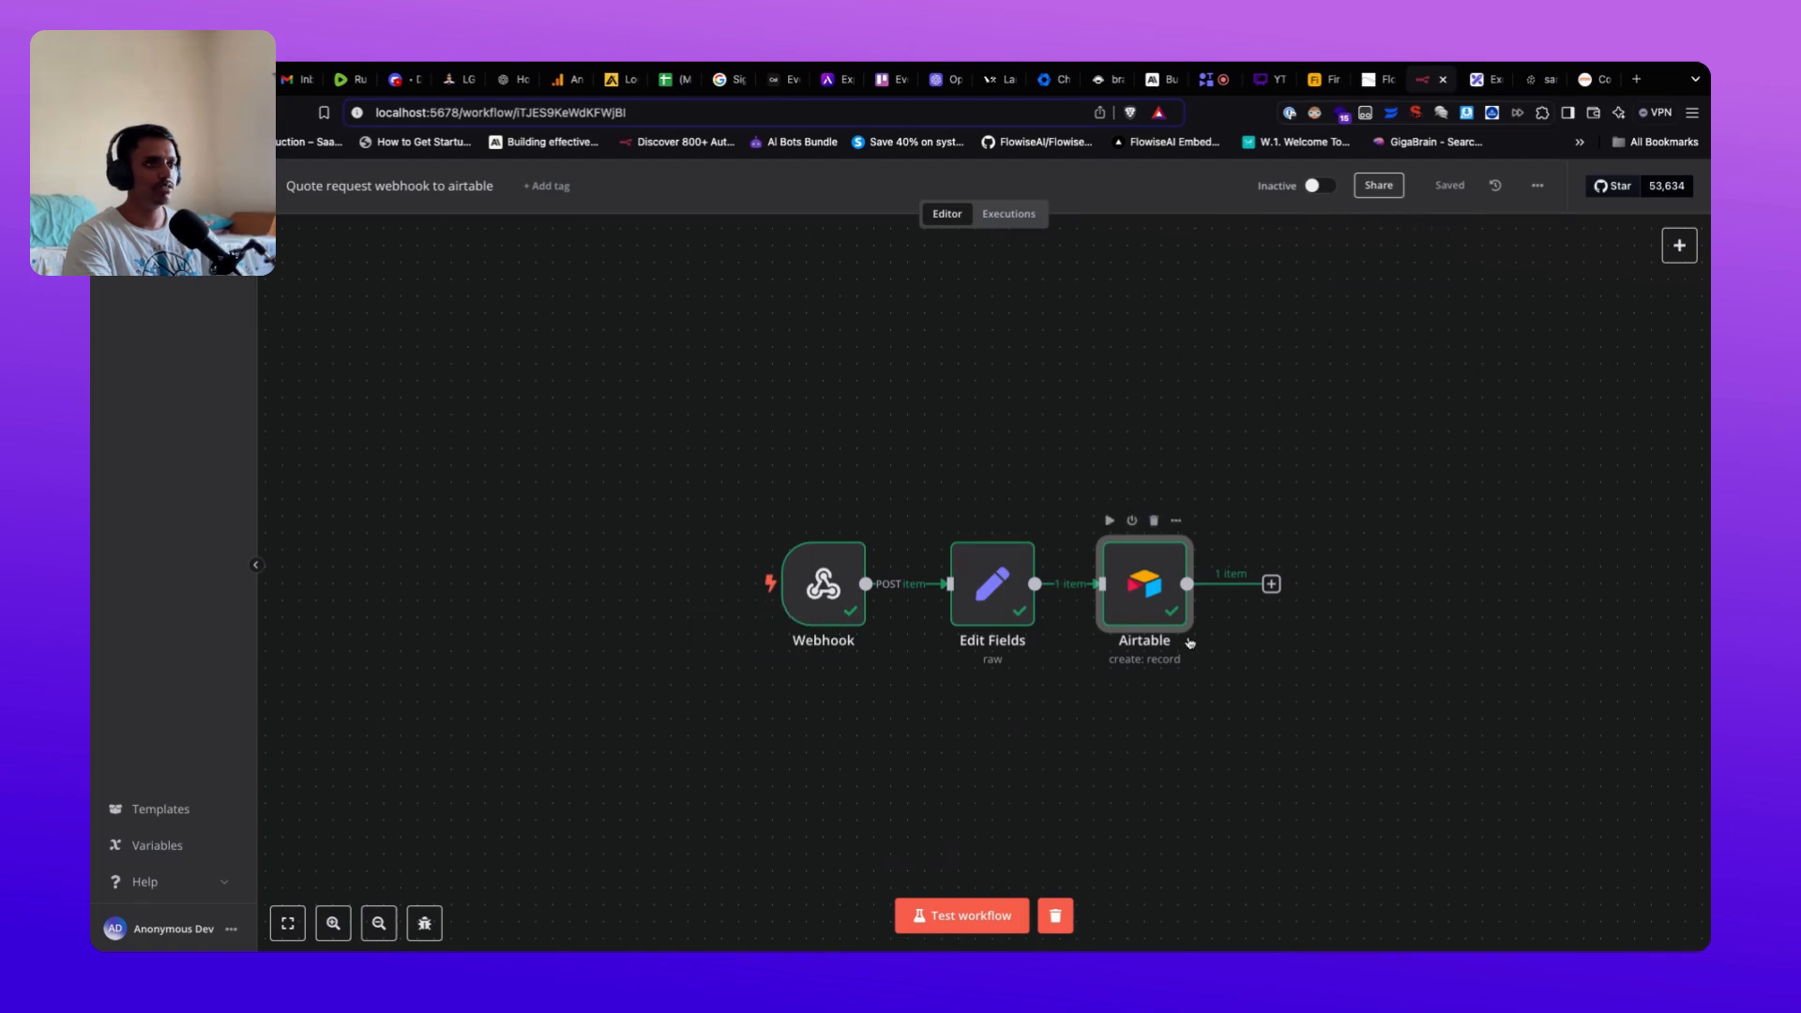
double_click(805, 596)
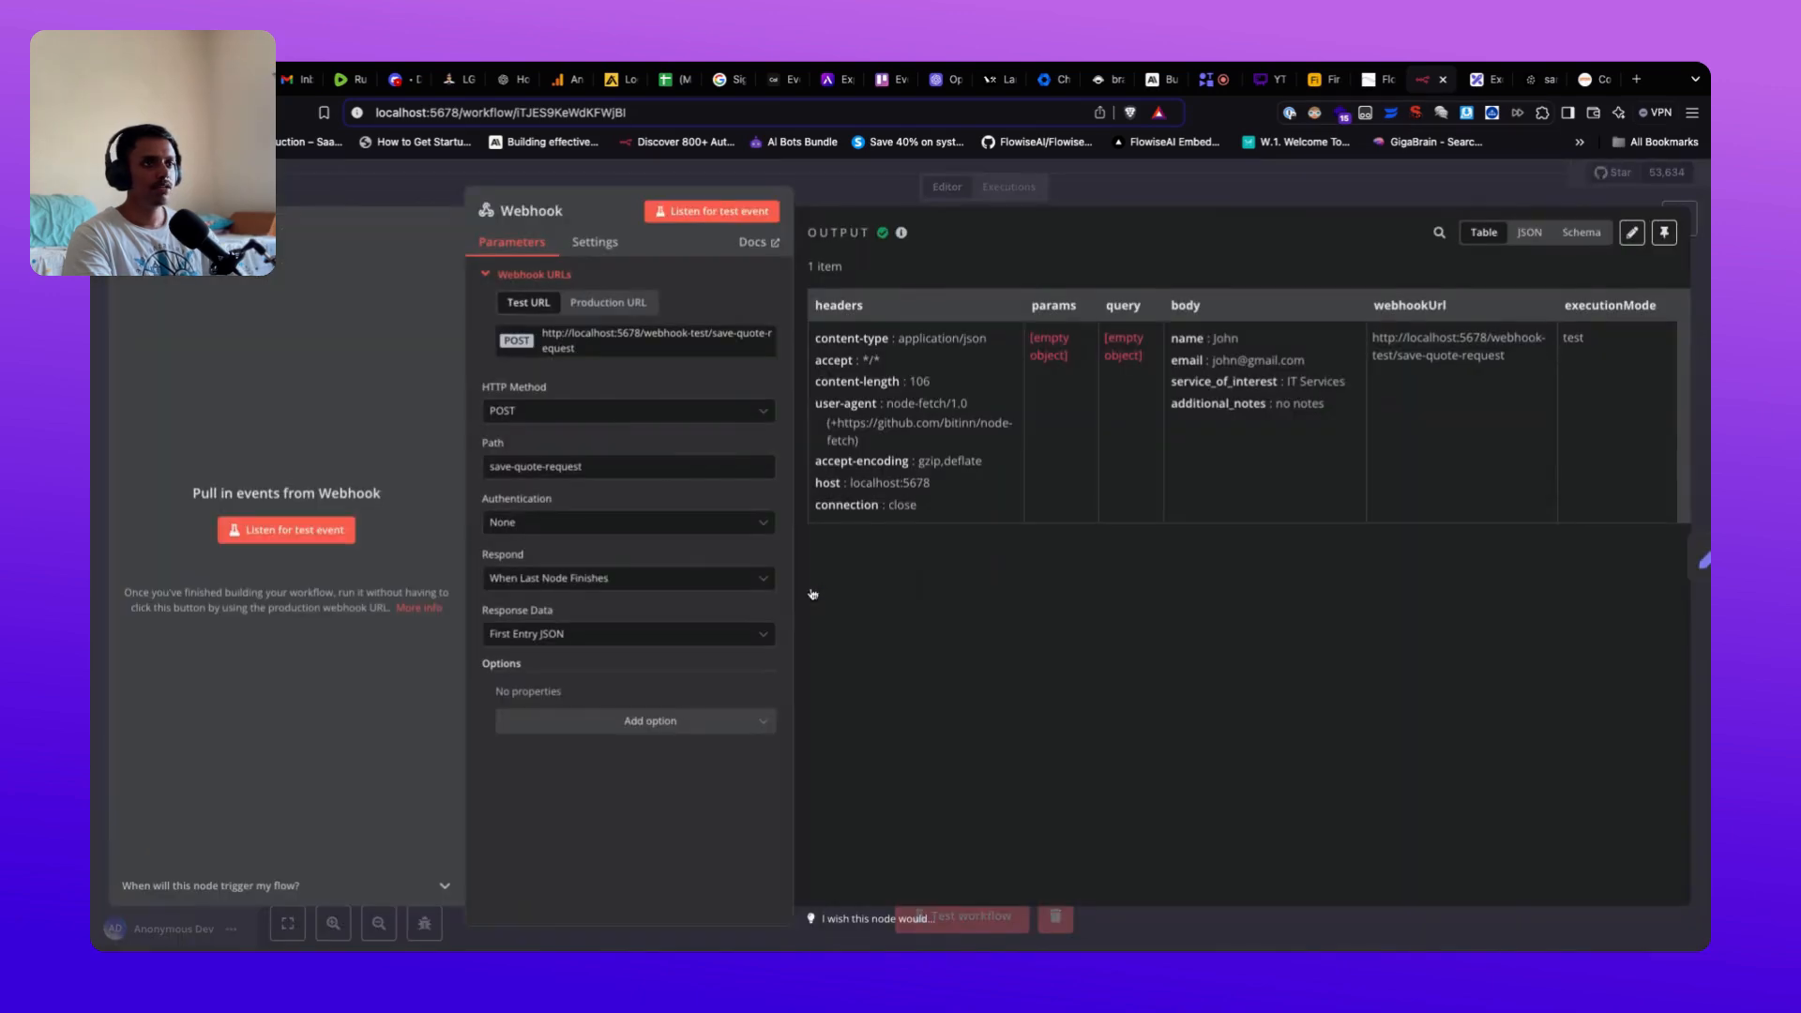
triple_click(1180, 340)
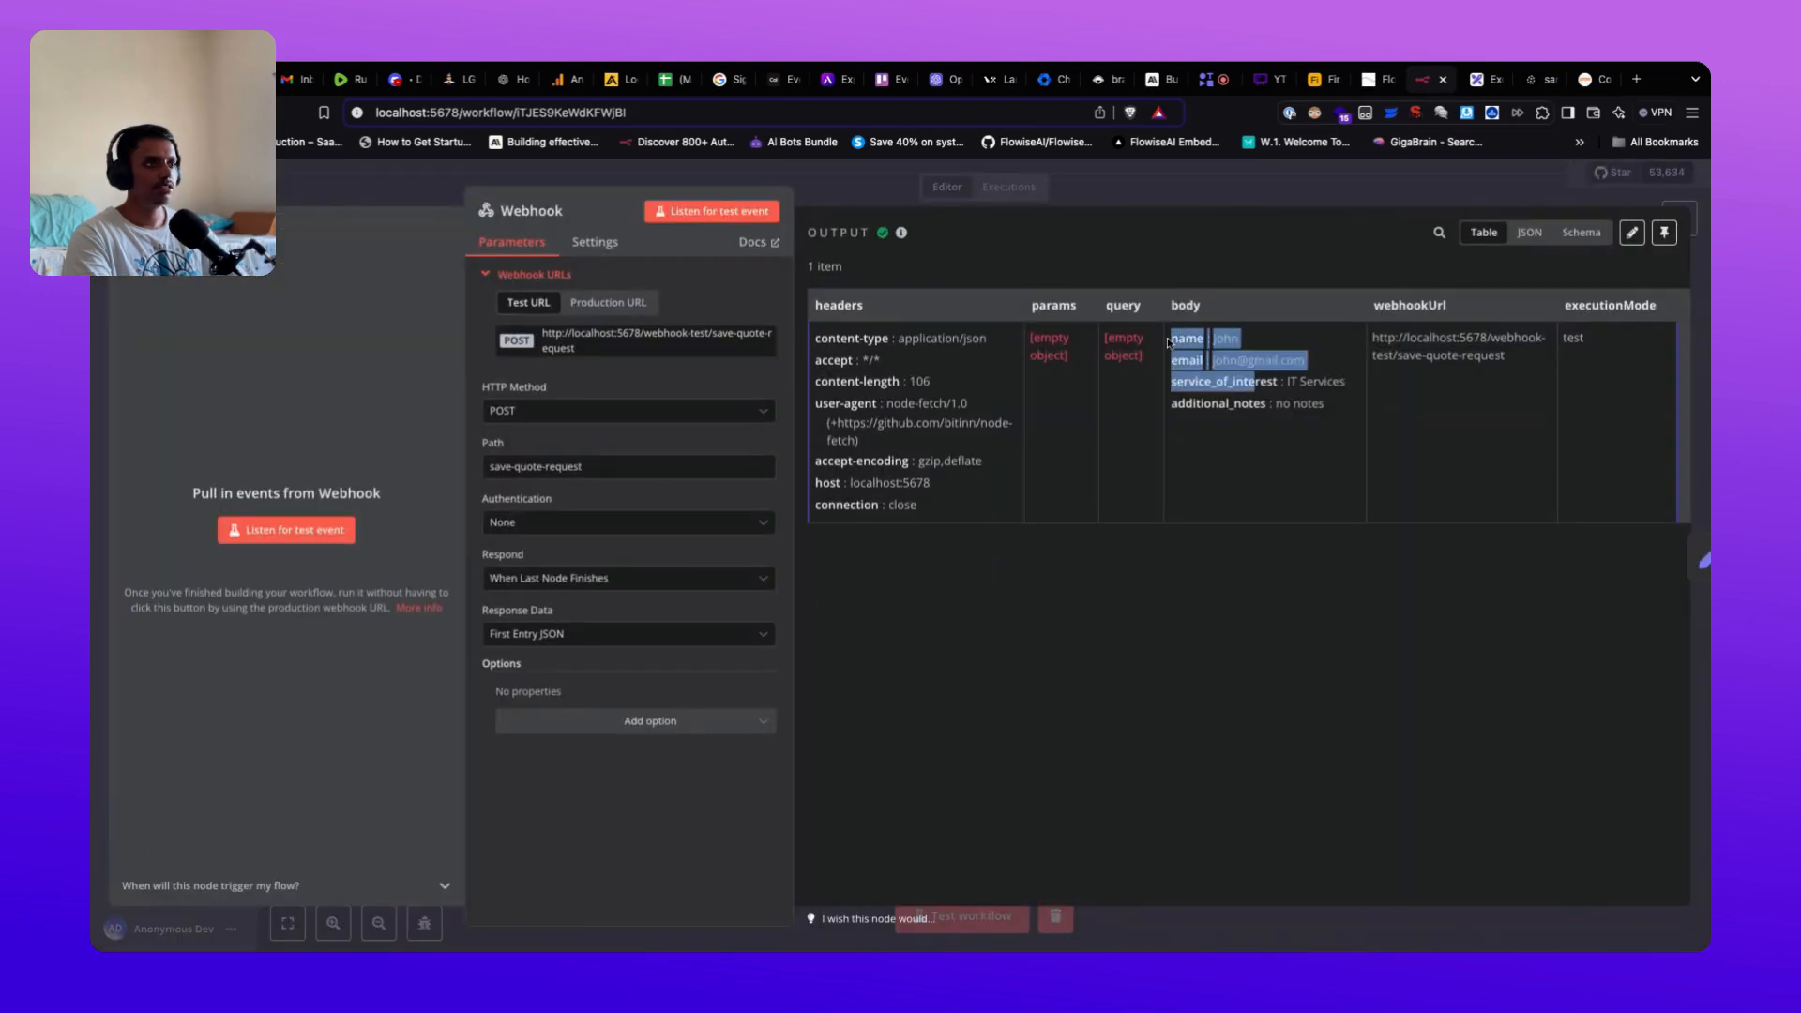
click(1307, 472)
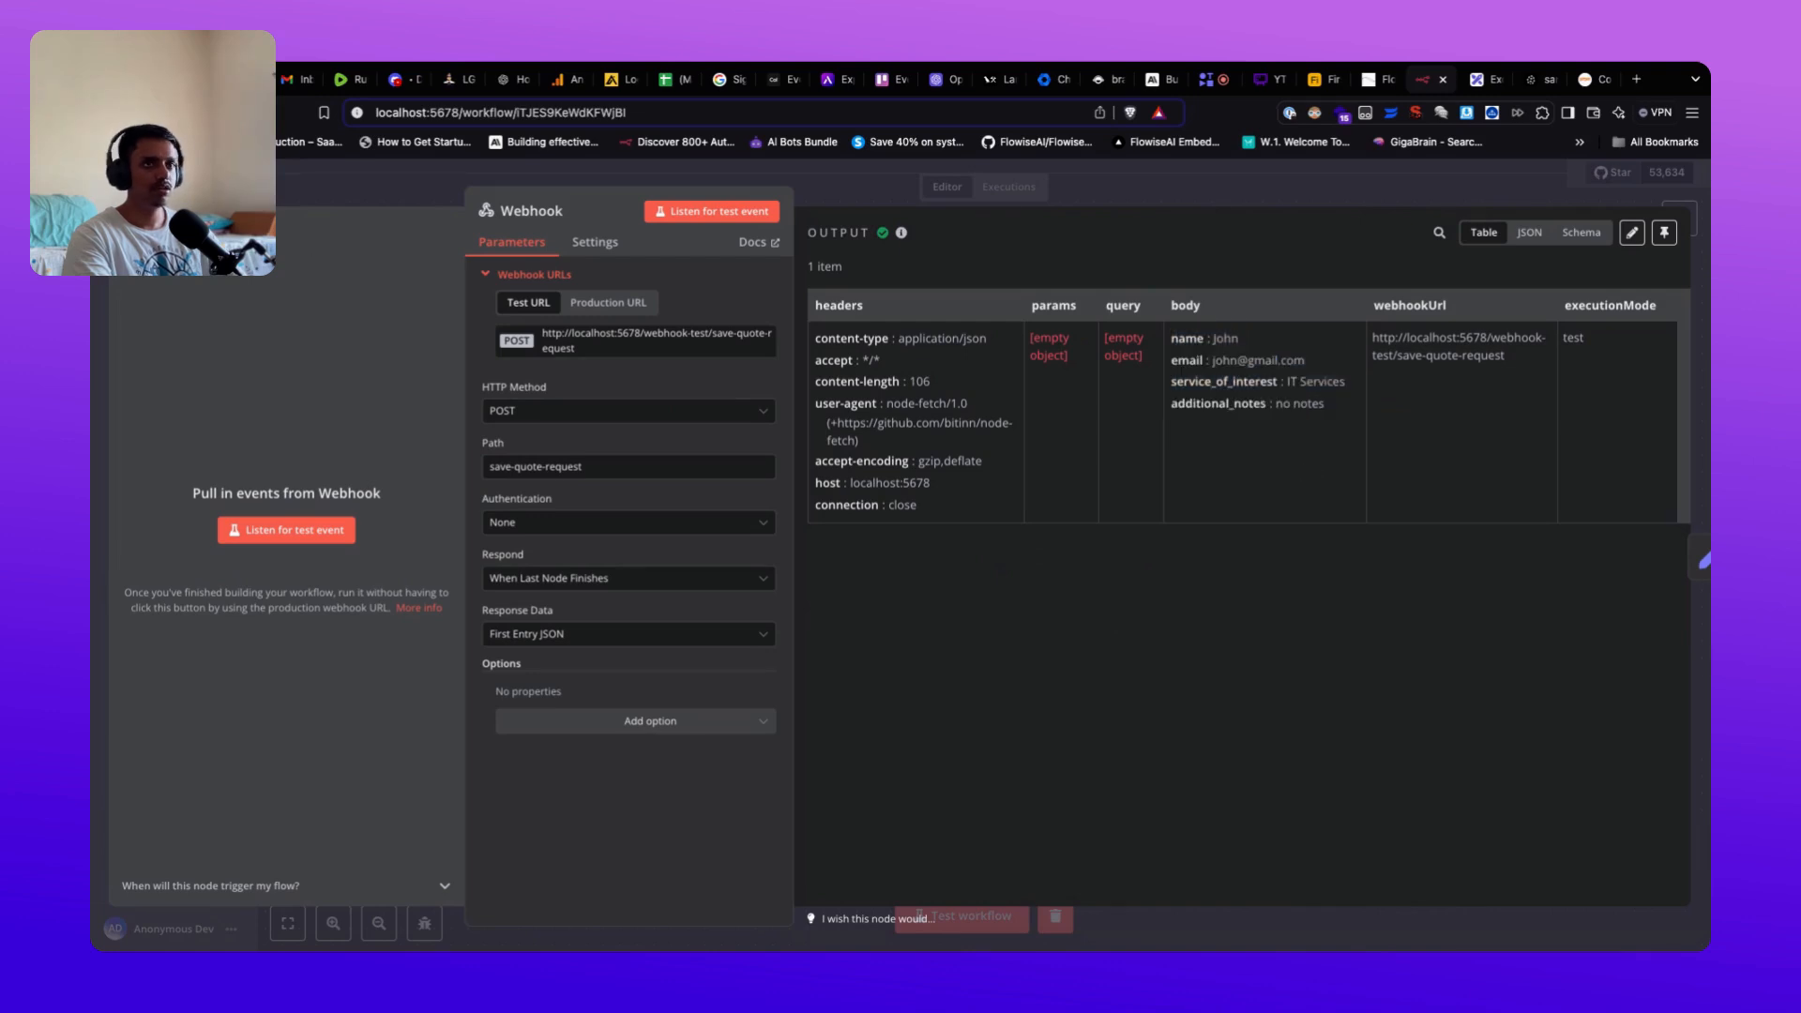
key(Escape)
Step: Review the Edit Fields and Airtable node outputs, then confirm the new IT Services record in Airtable
double_click(989, 587)
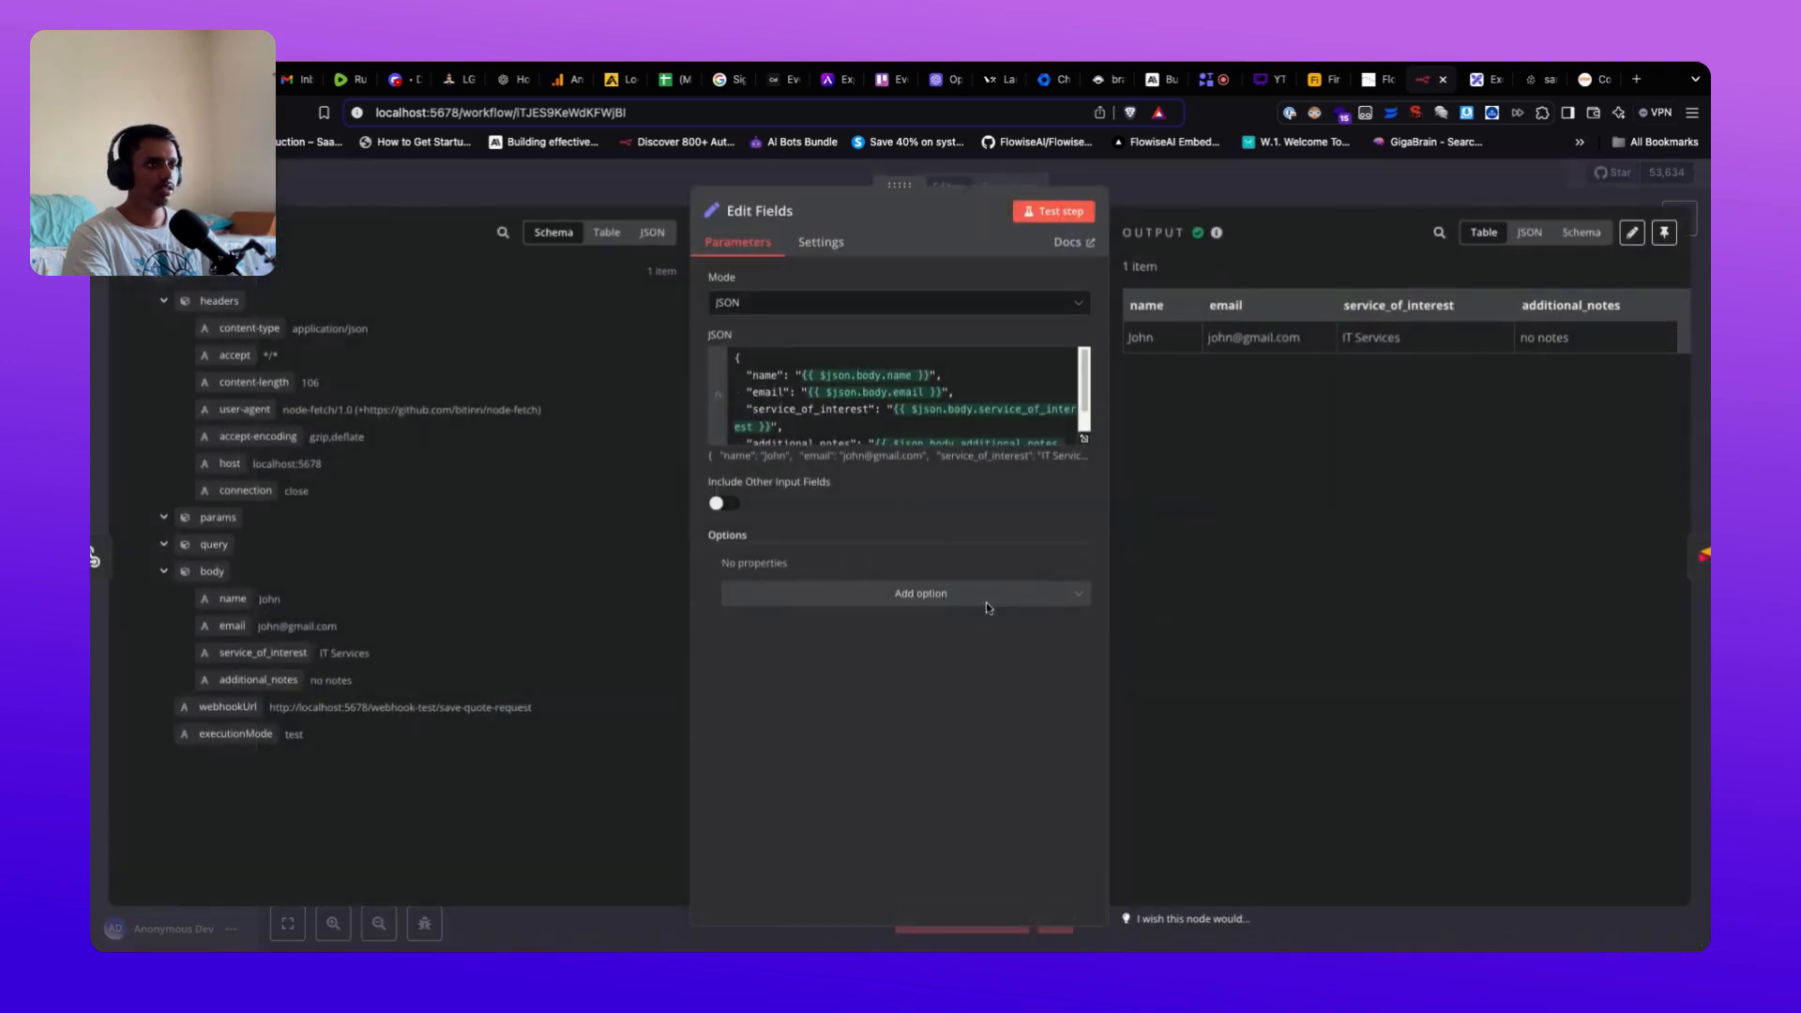
scroll(826, 384, down, 2)
key(Escape)
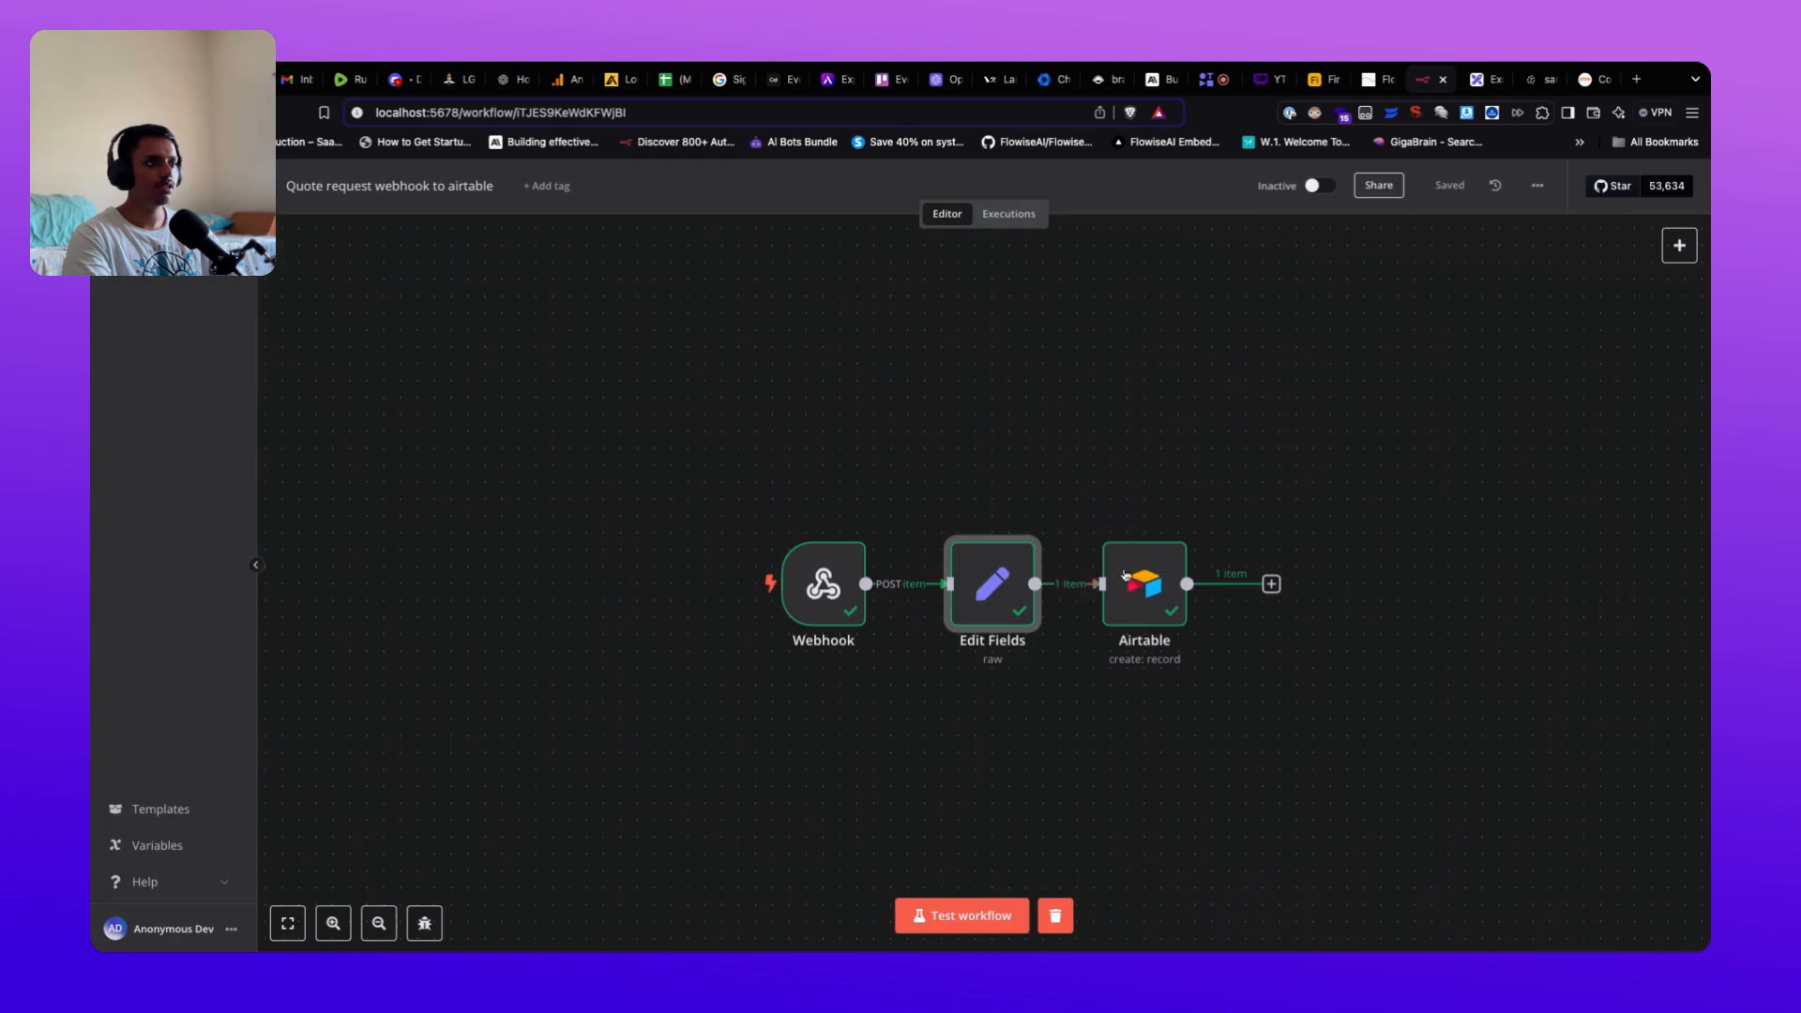
double_click(1126, 576)
scroll(861, 614, down, 5)
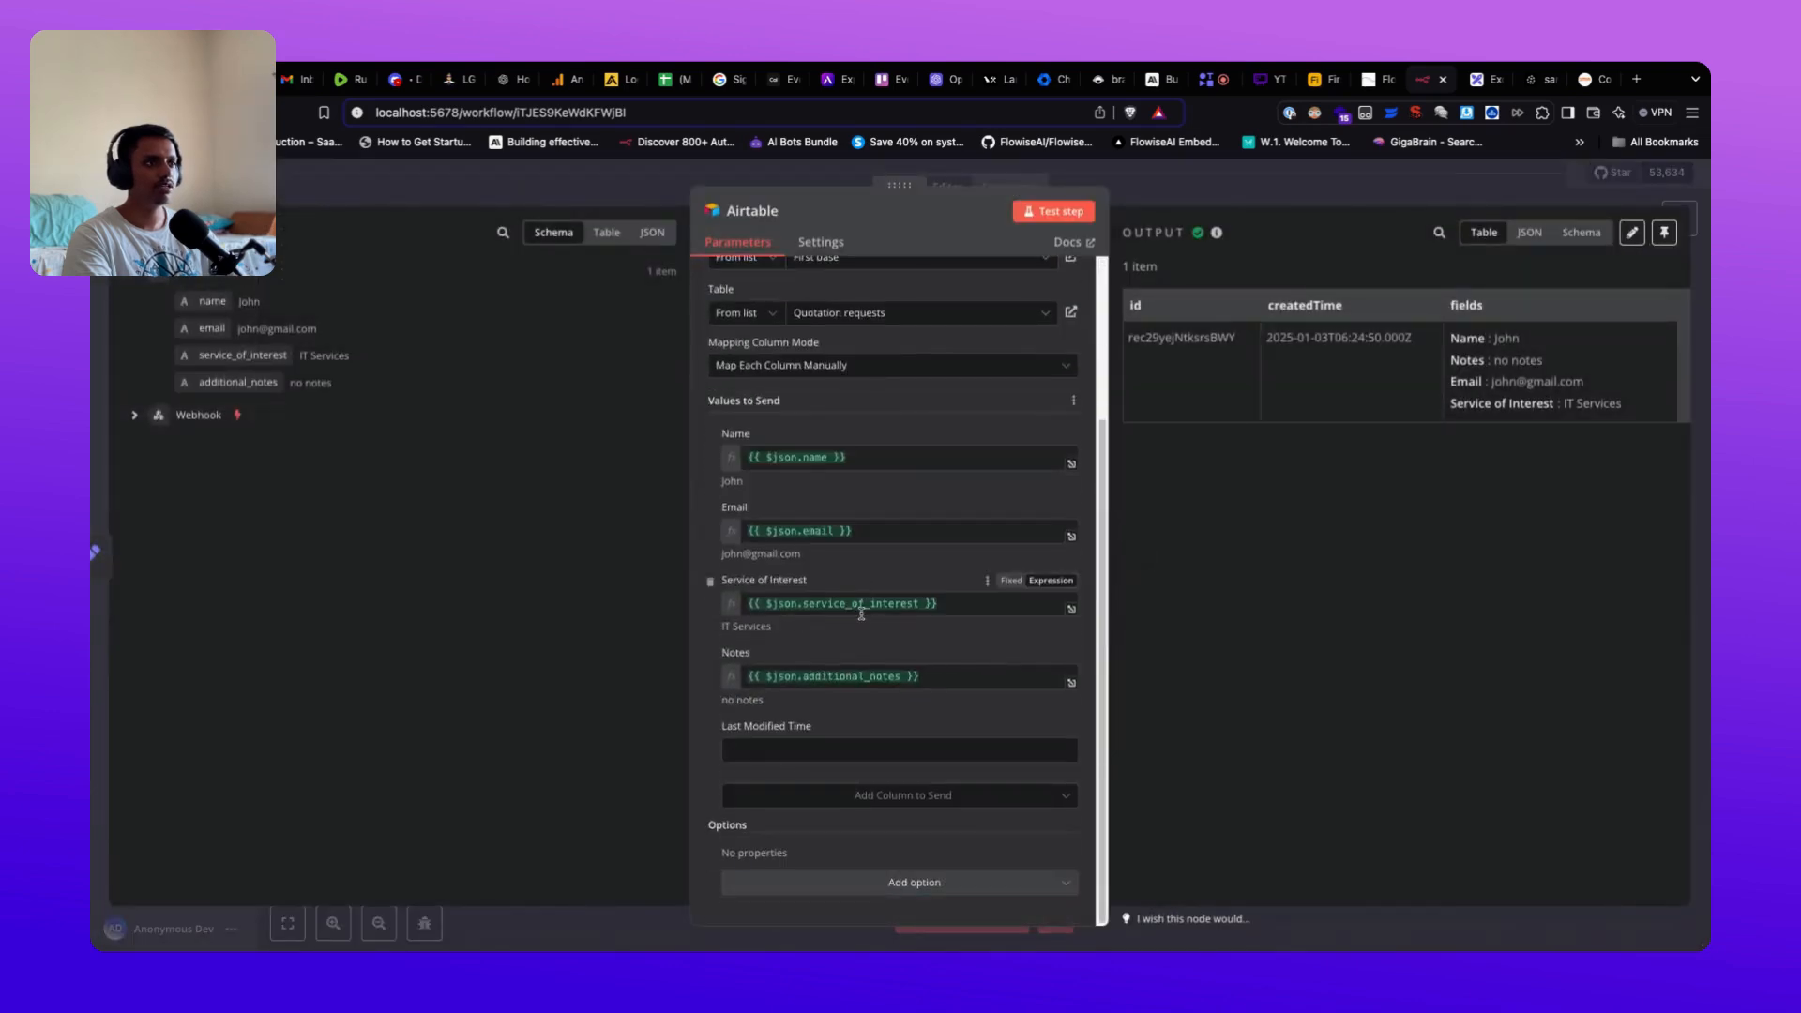
key(Escape)
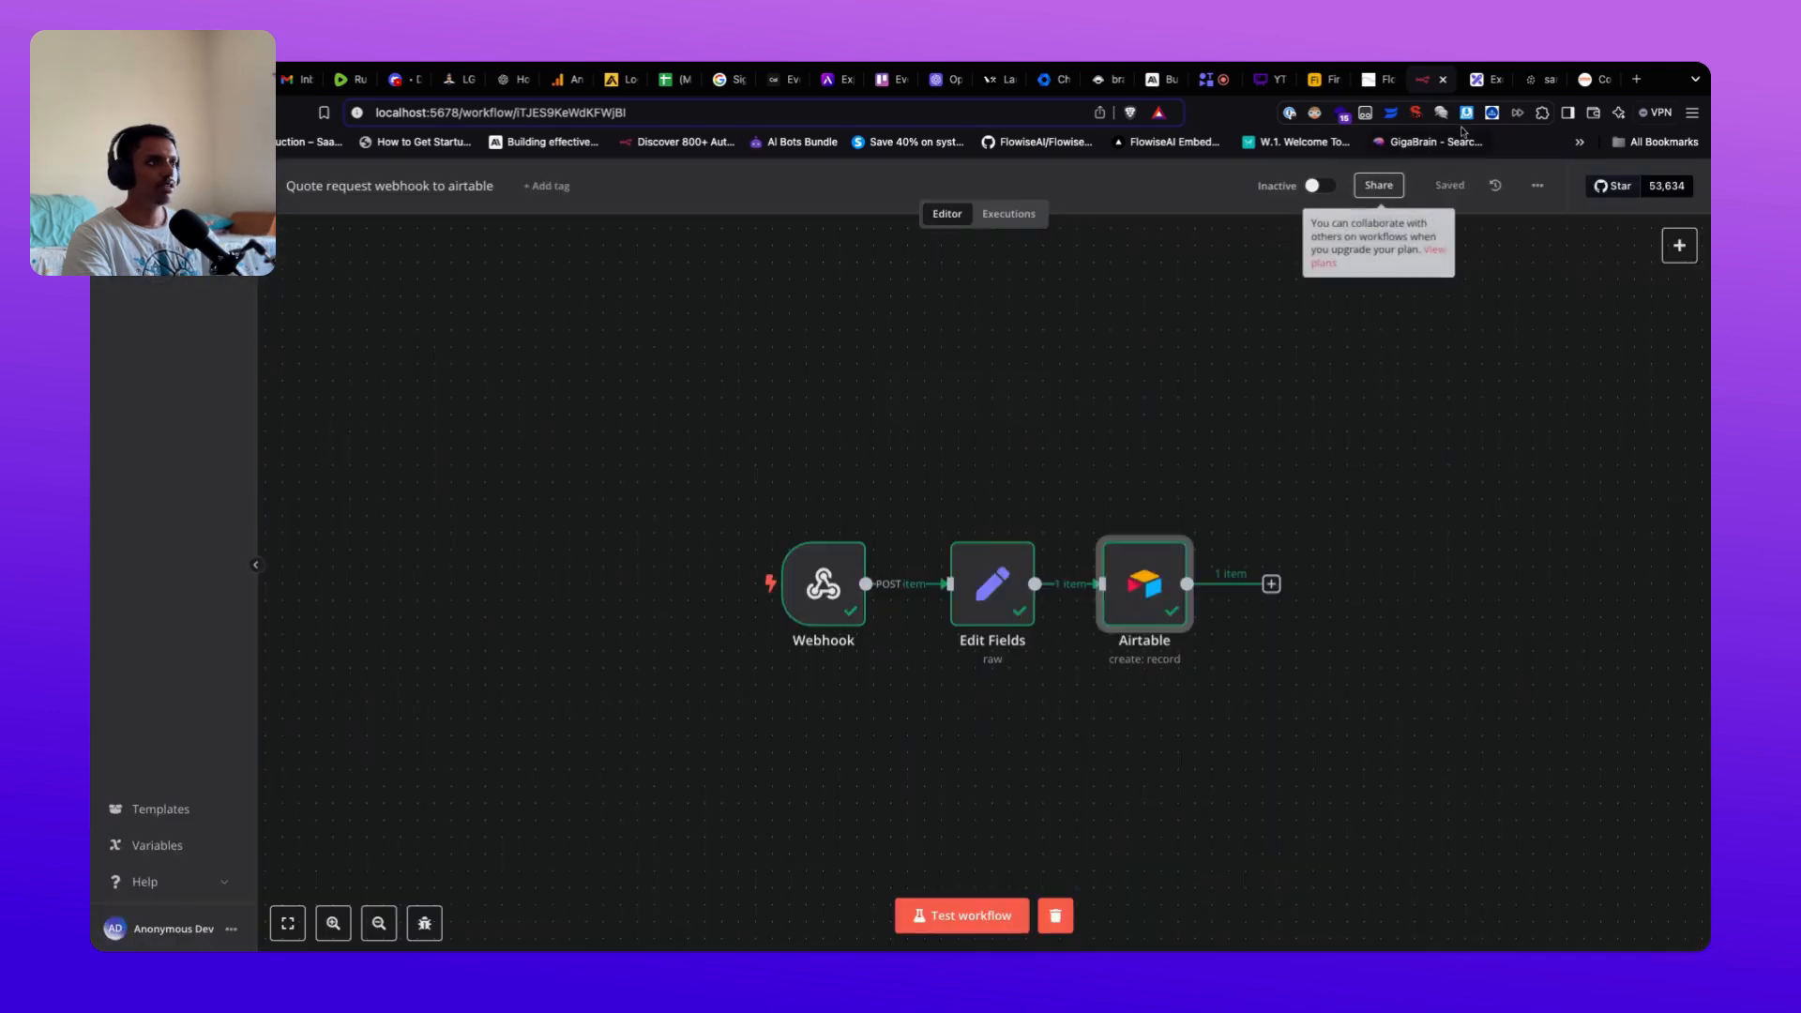
click(1312, 85)
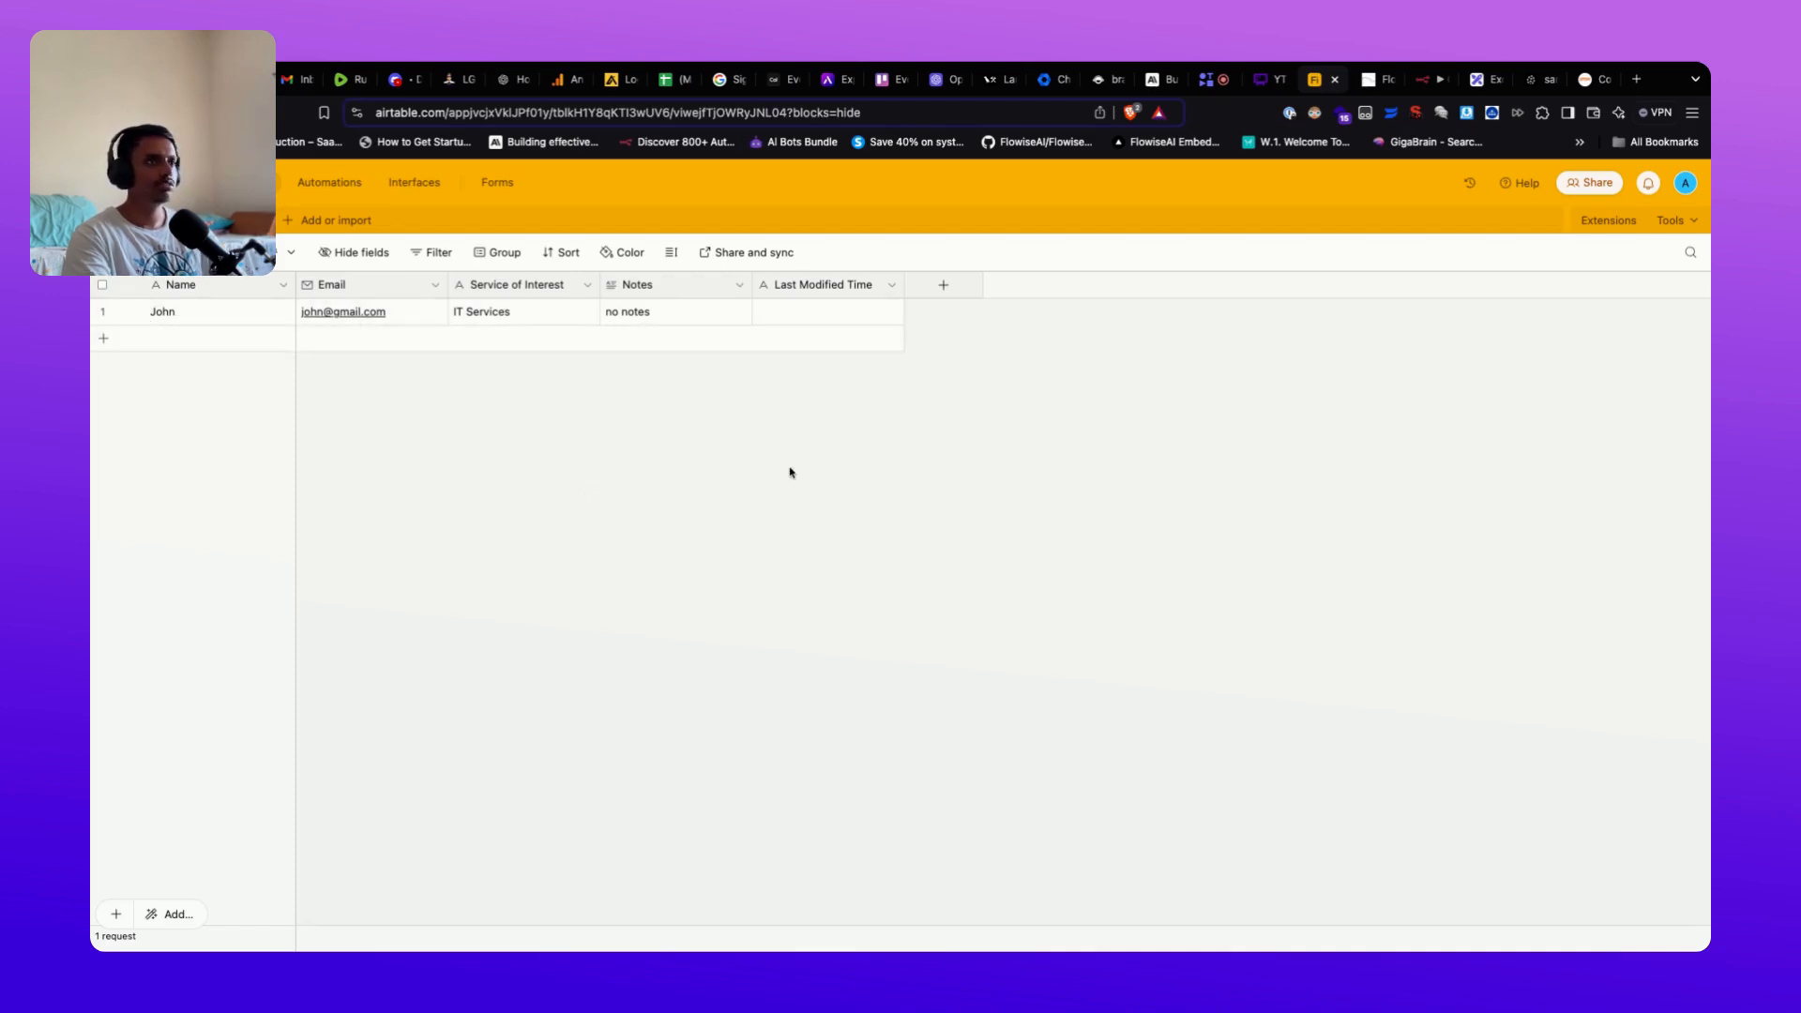
click(1372, 80)
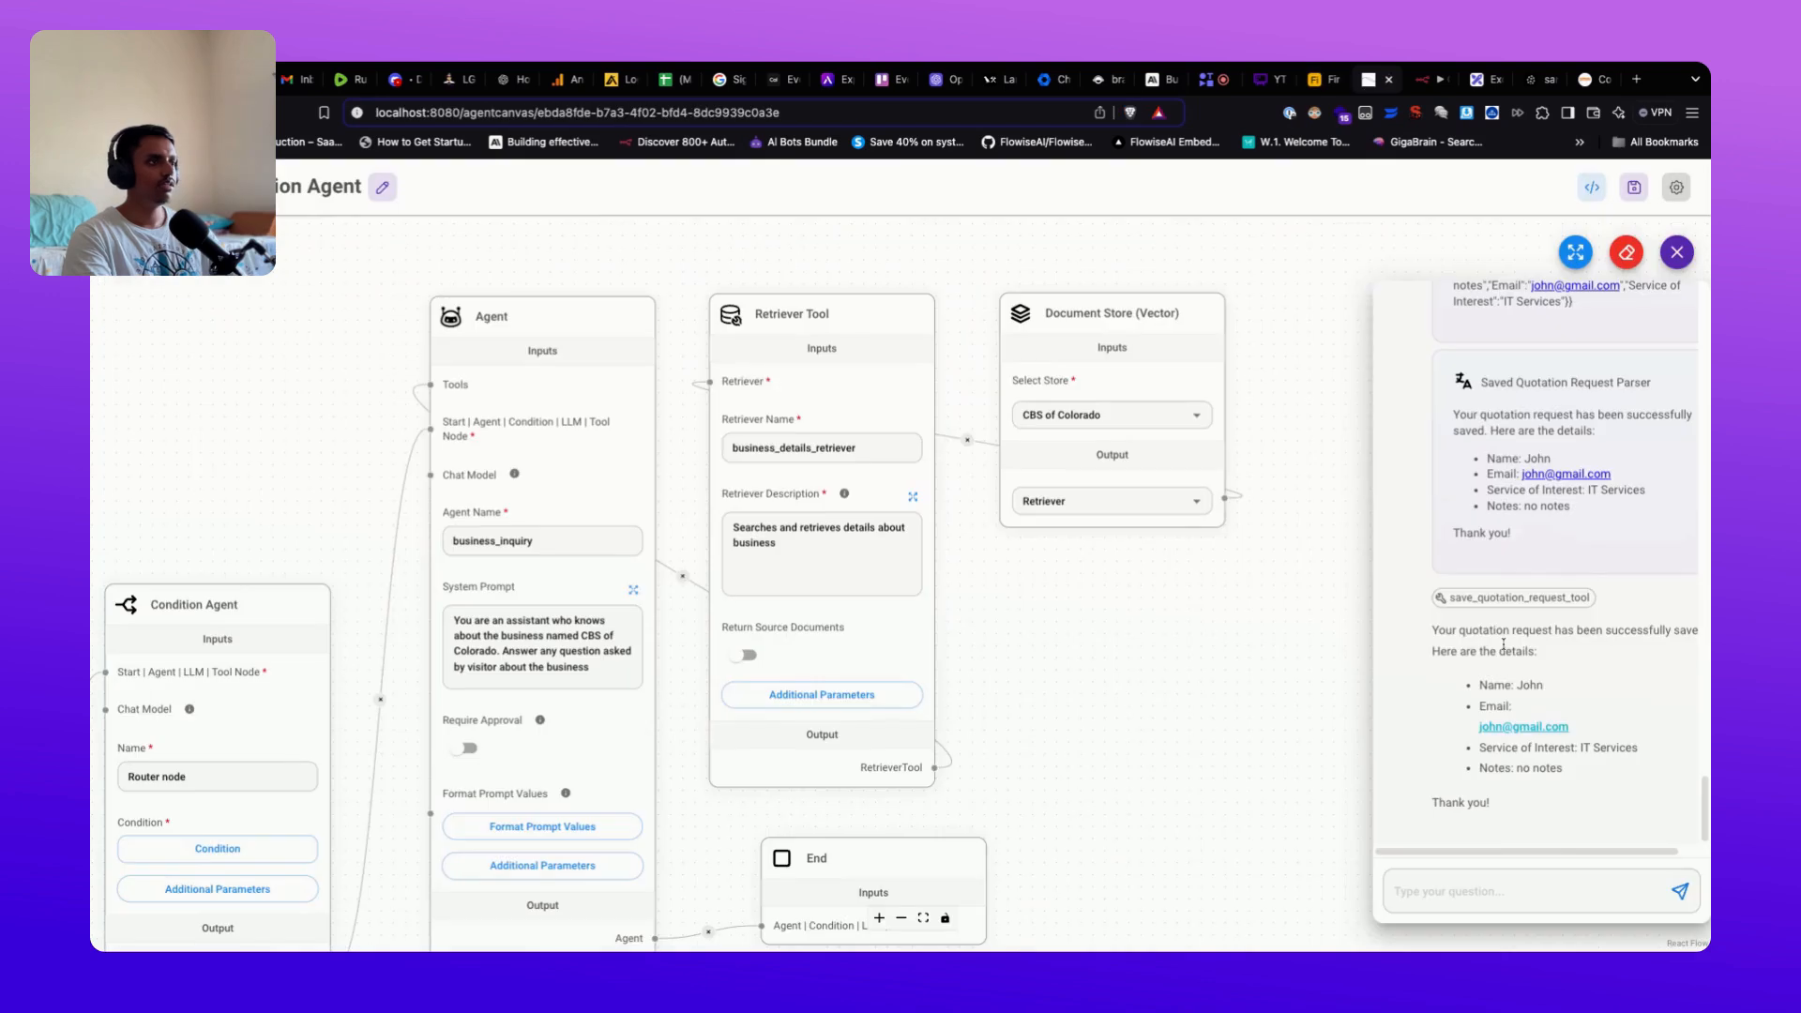
scroll(1504, 643, up, 10)
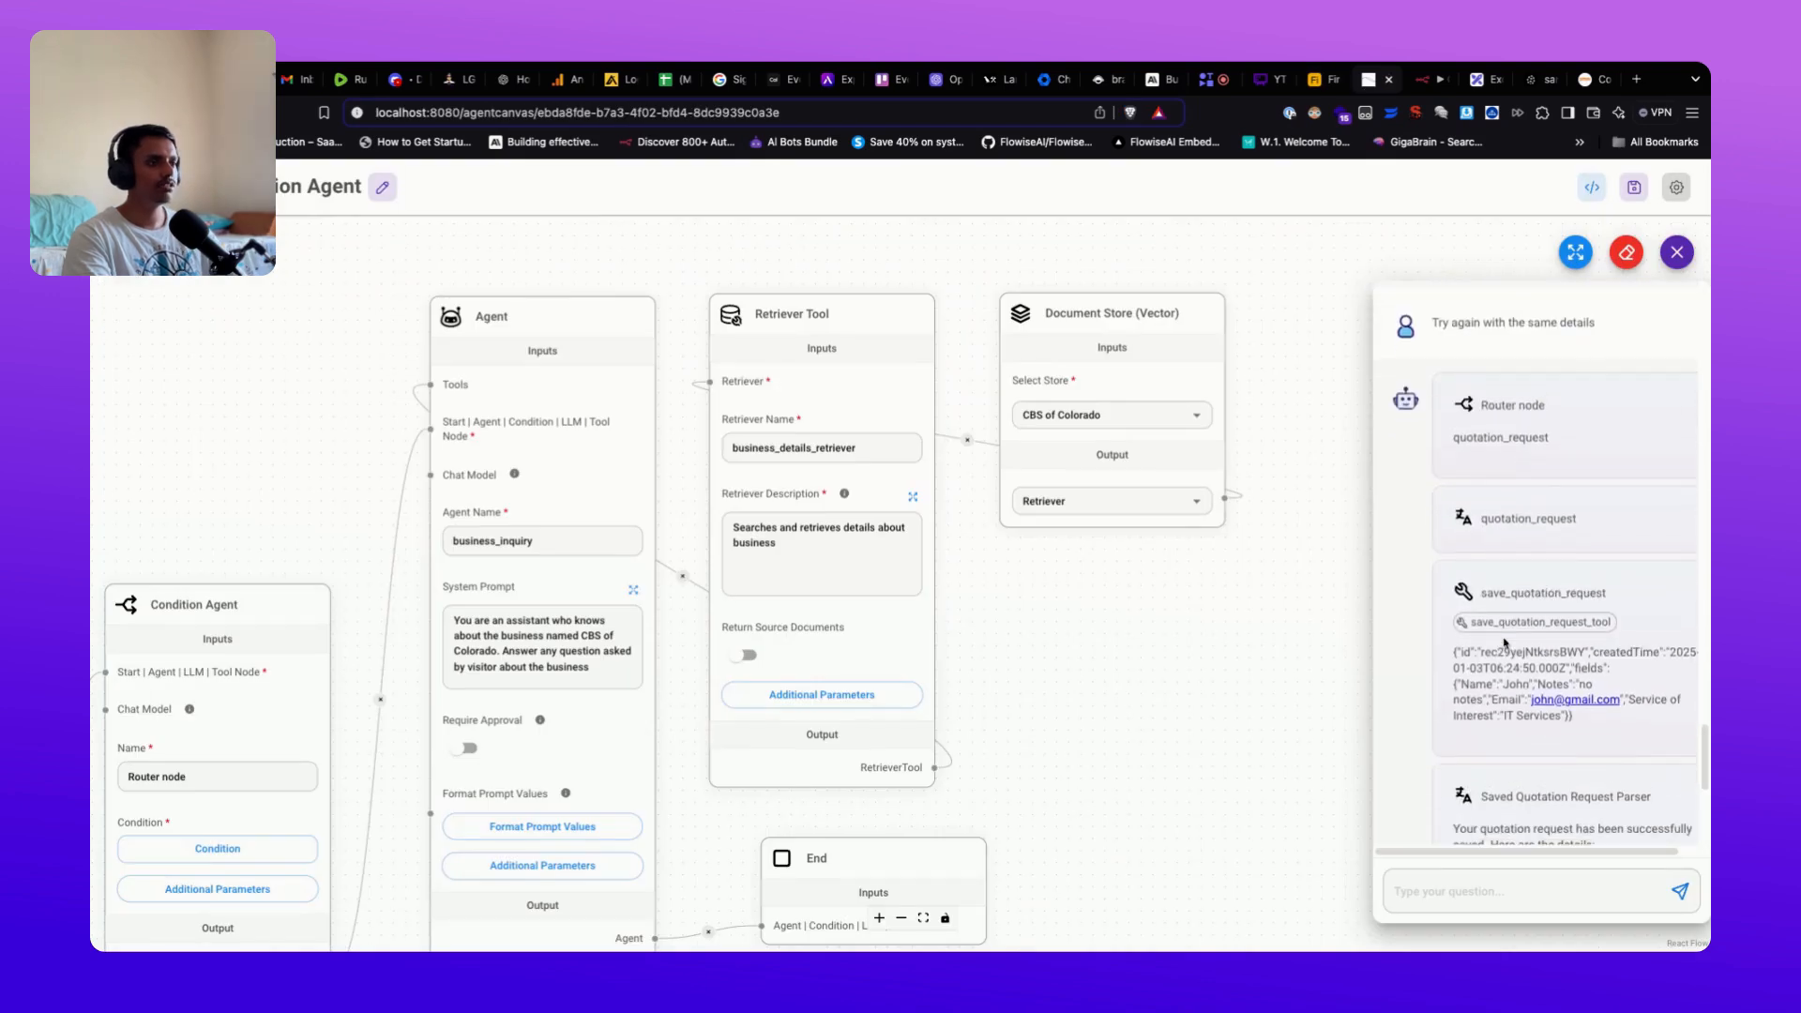
scroll(1504, 643, down, 8)
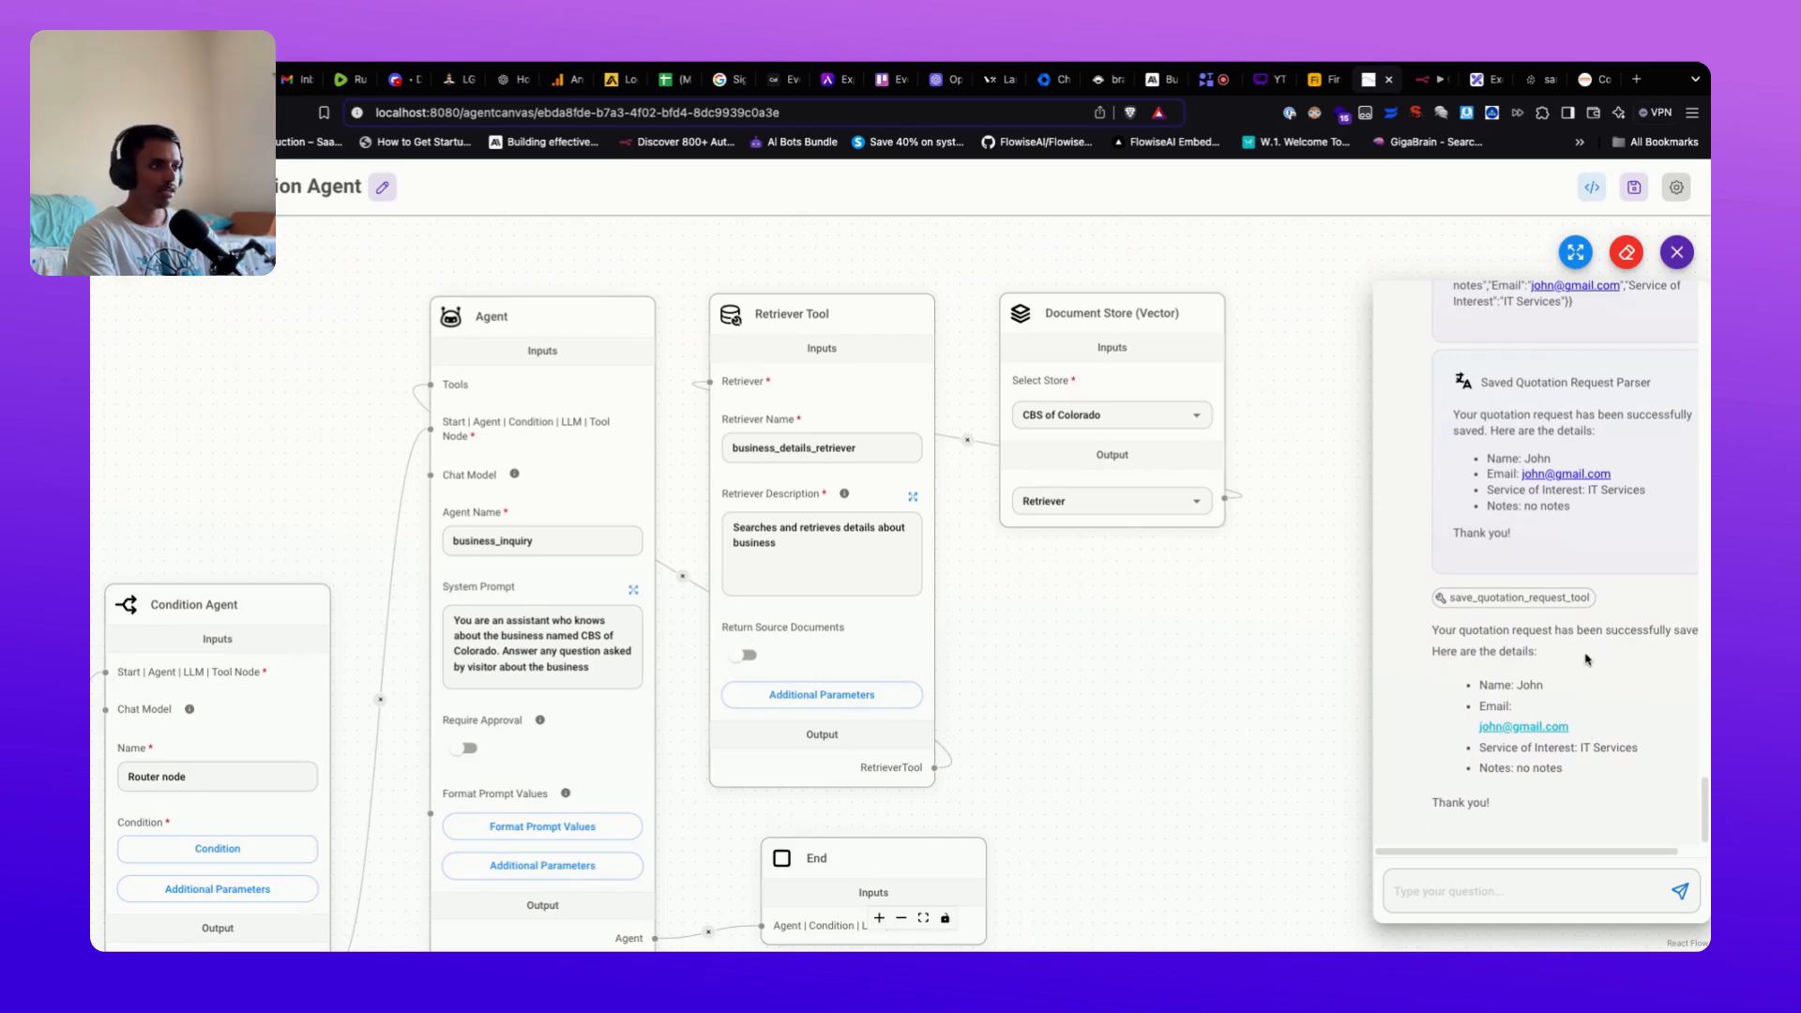
scroll(1594, 666, up, 5)
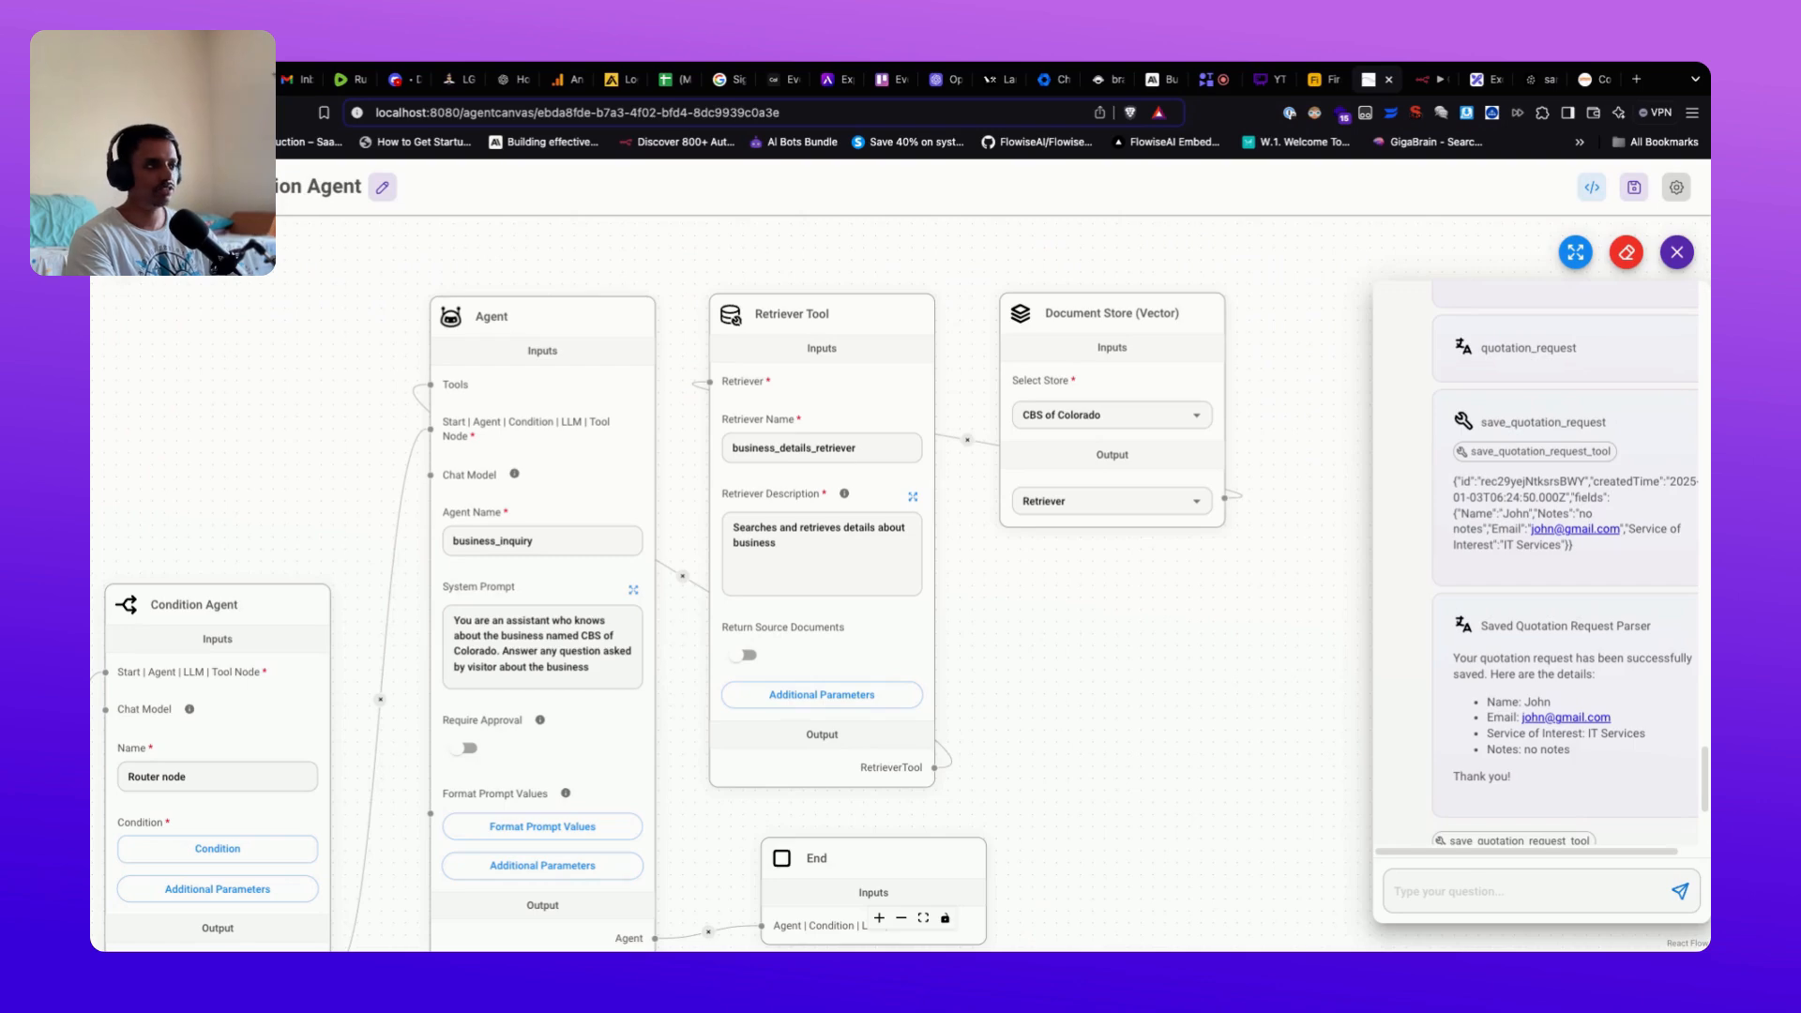
scroll(1567, 562, up, 2)
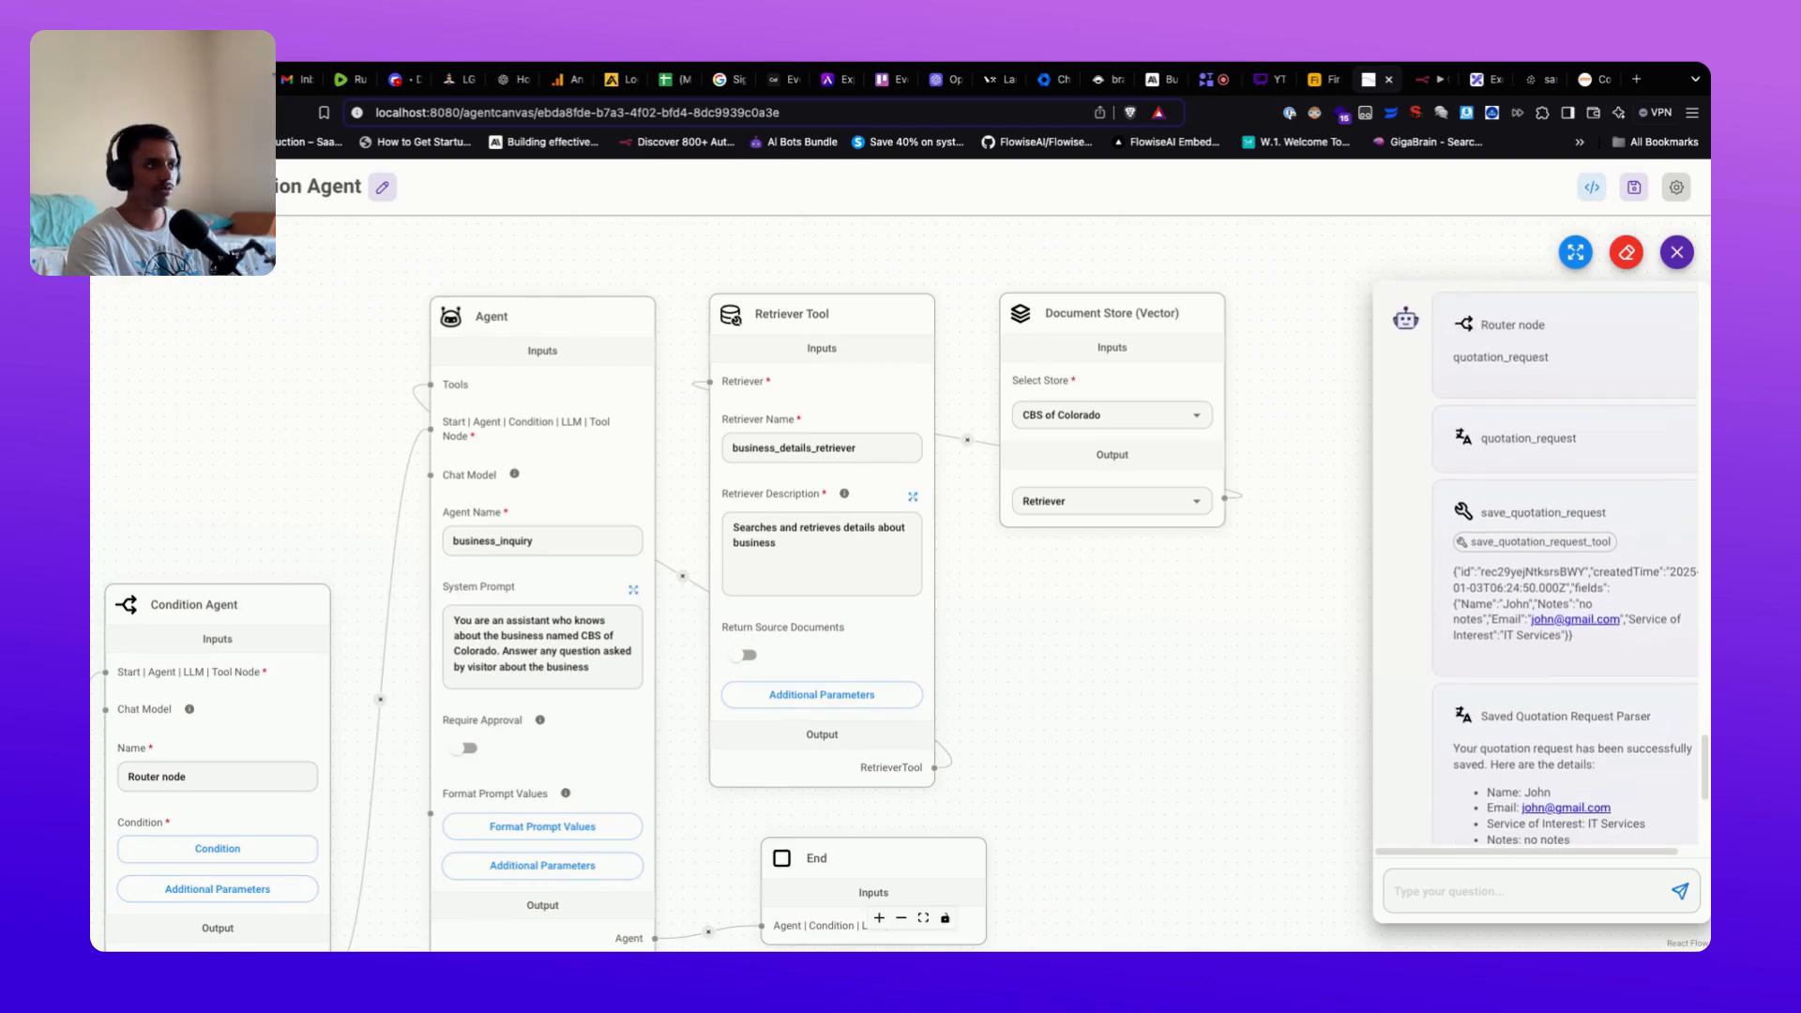
scroll(1539, 563, up, 5)
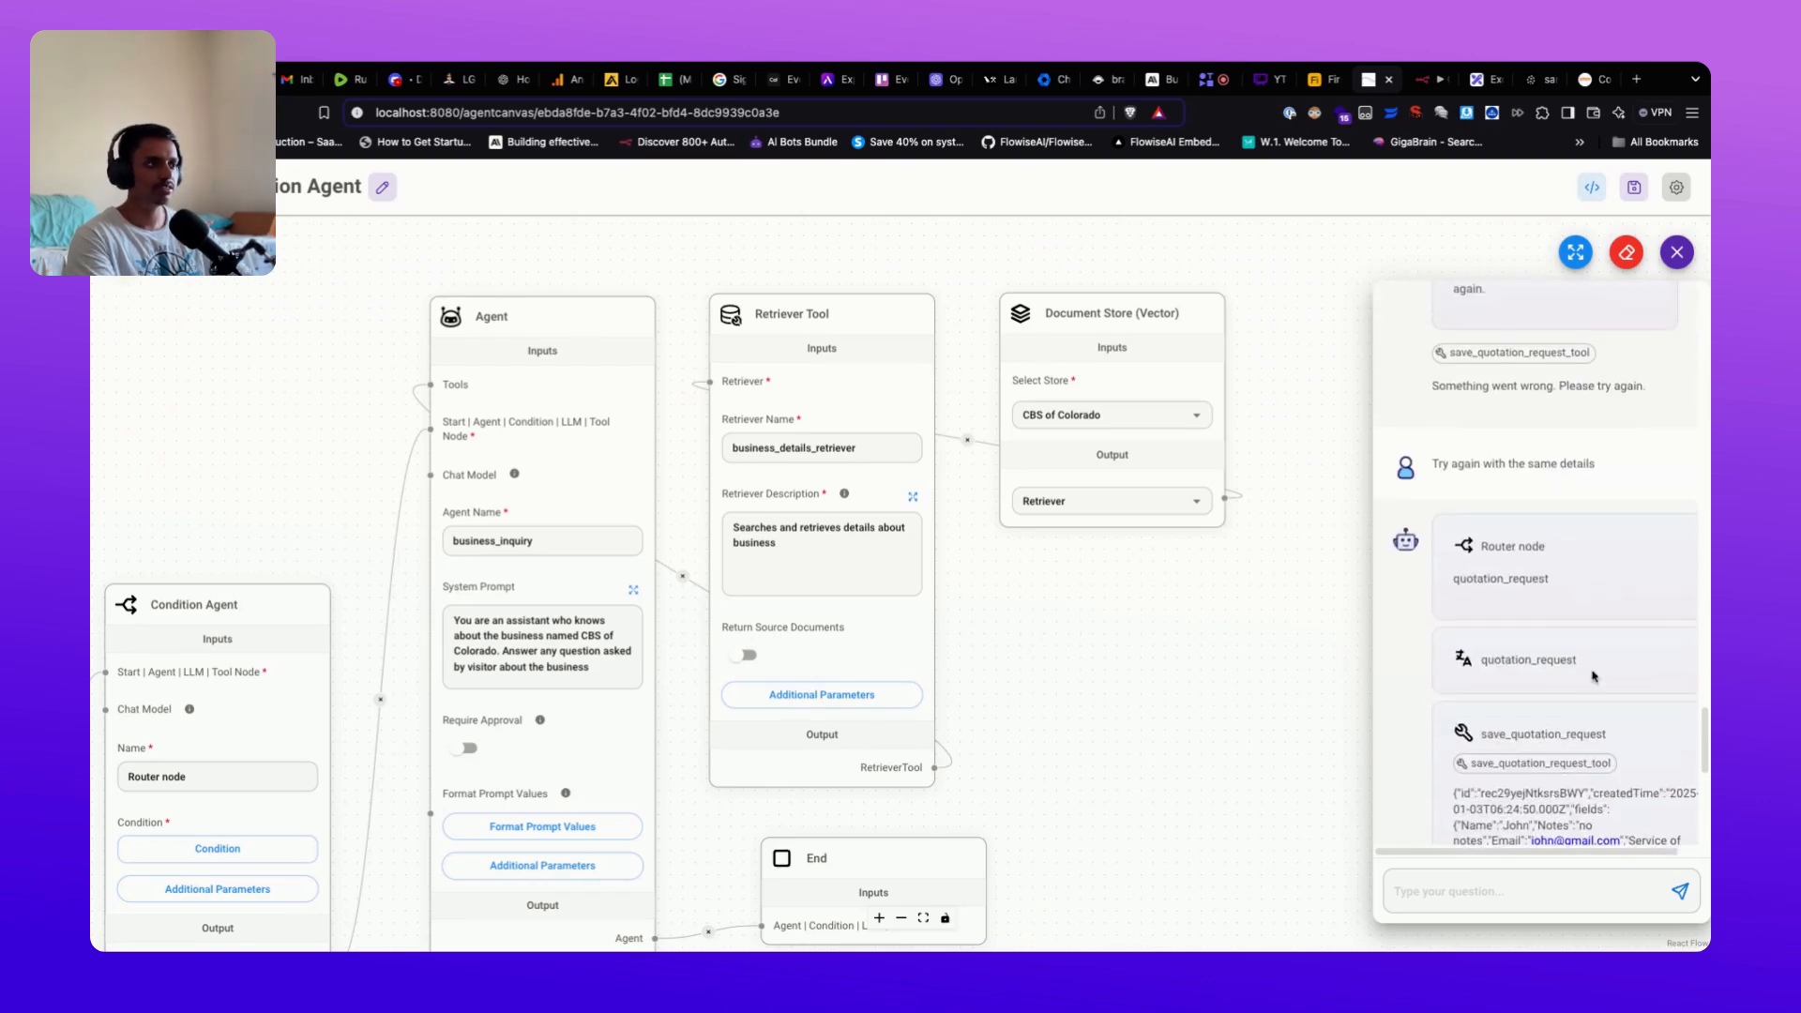
scroll(1595, 680, down, 7)
scroll(1613, 695, down, 4)
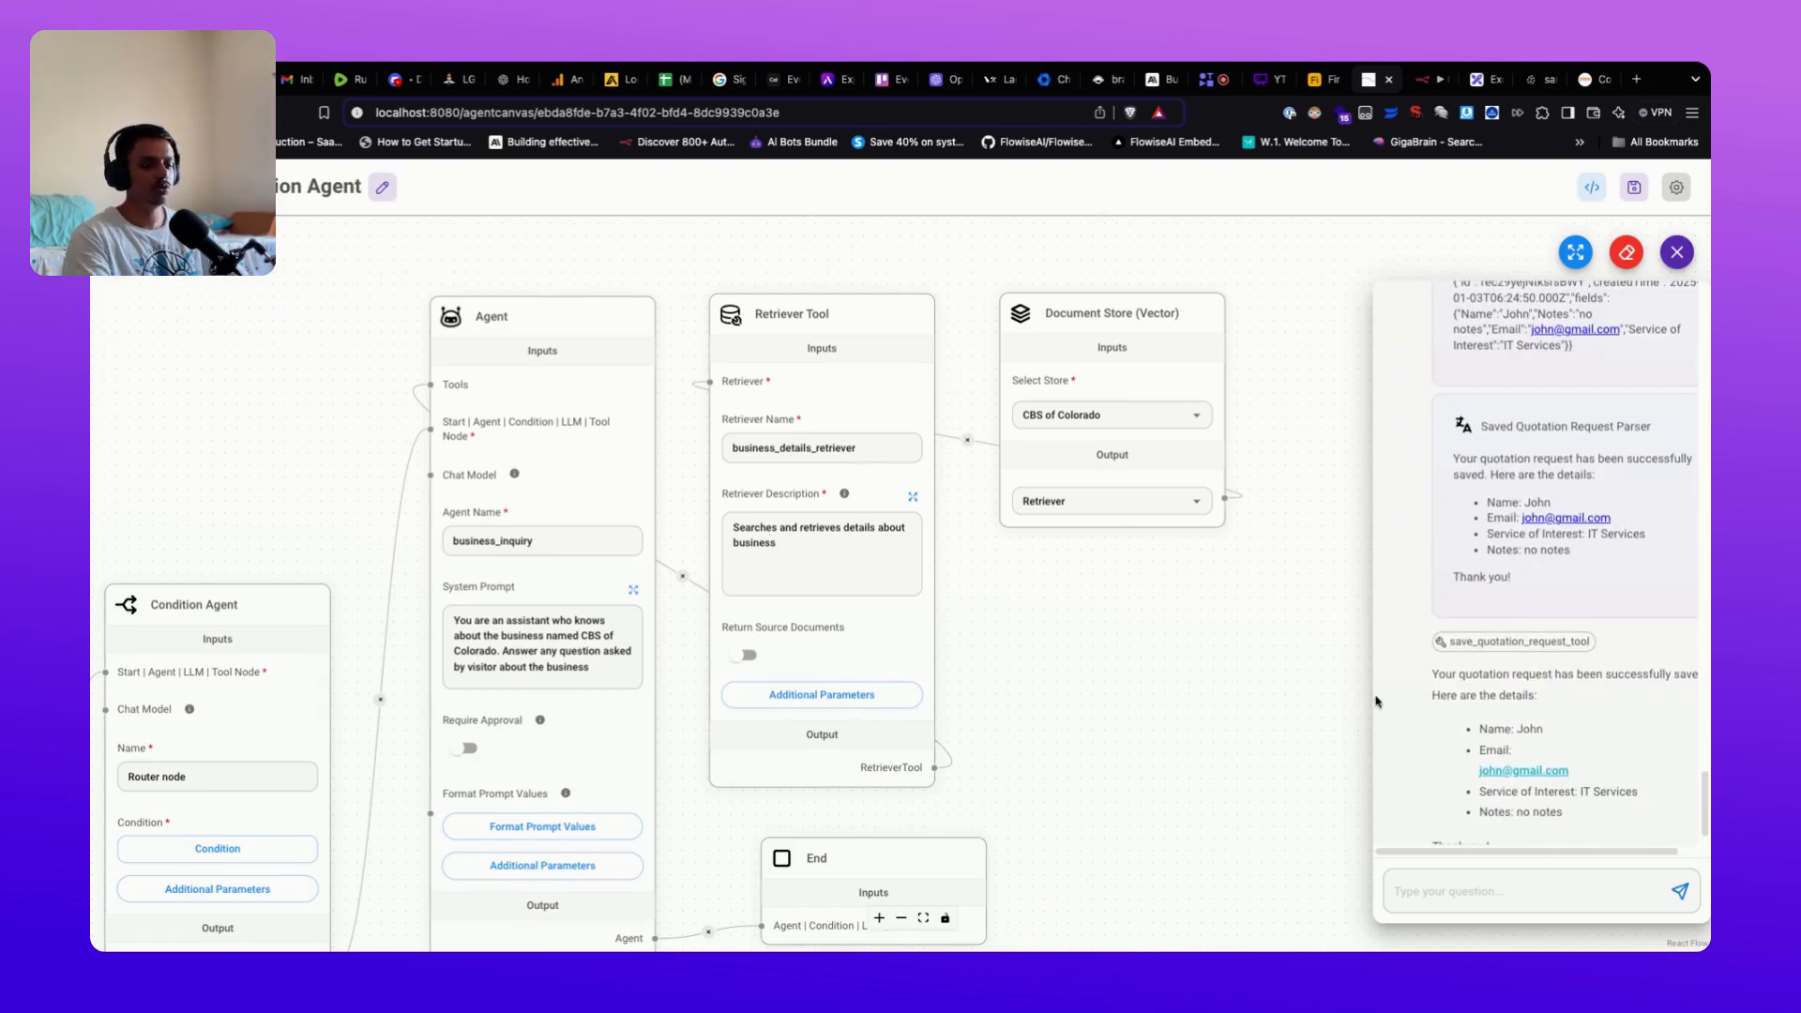
mouse_move(773, 730)
scroll(773, 730, down, 3)
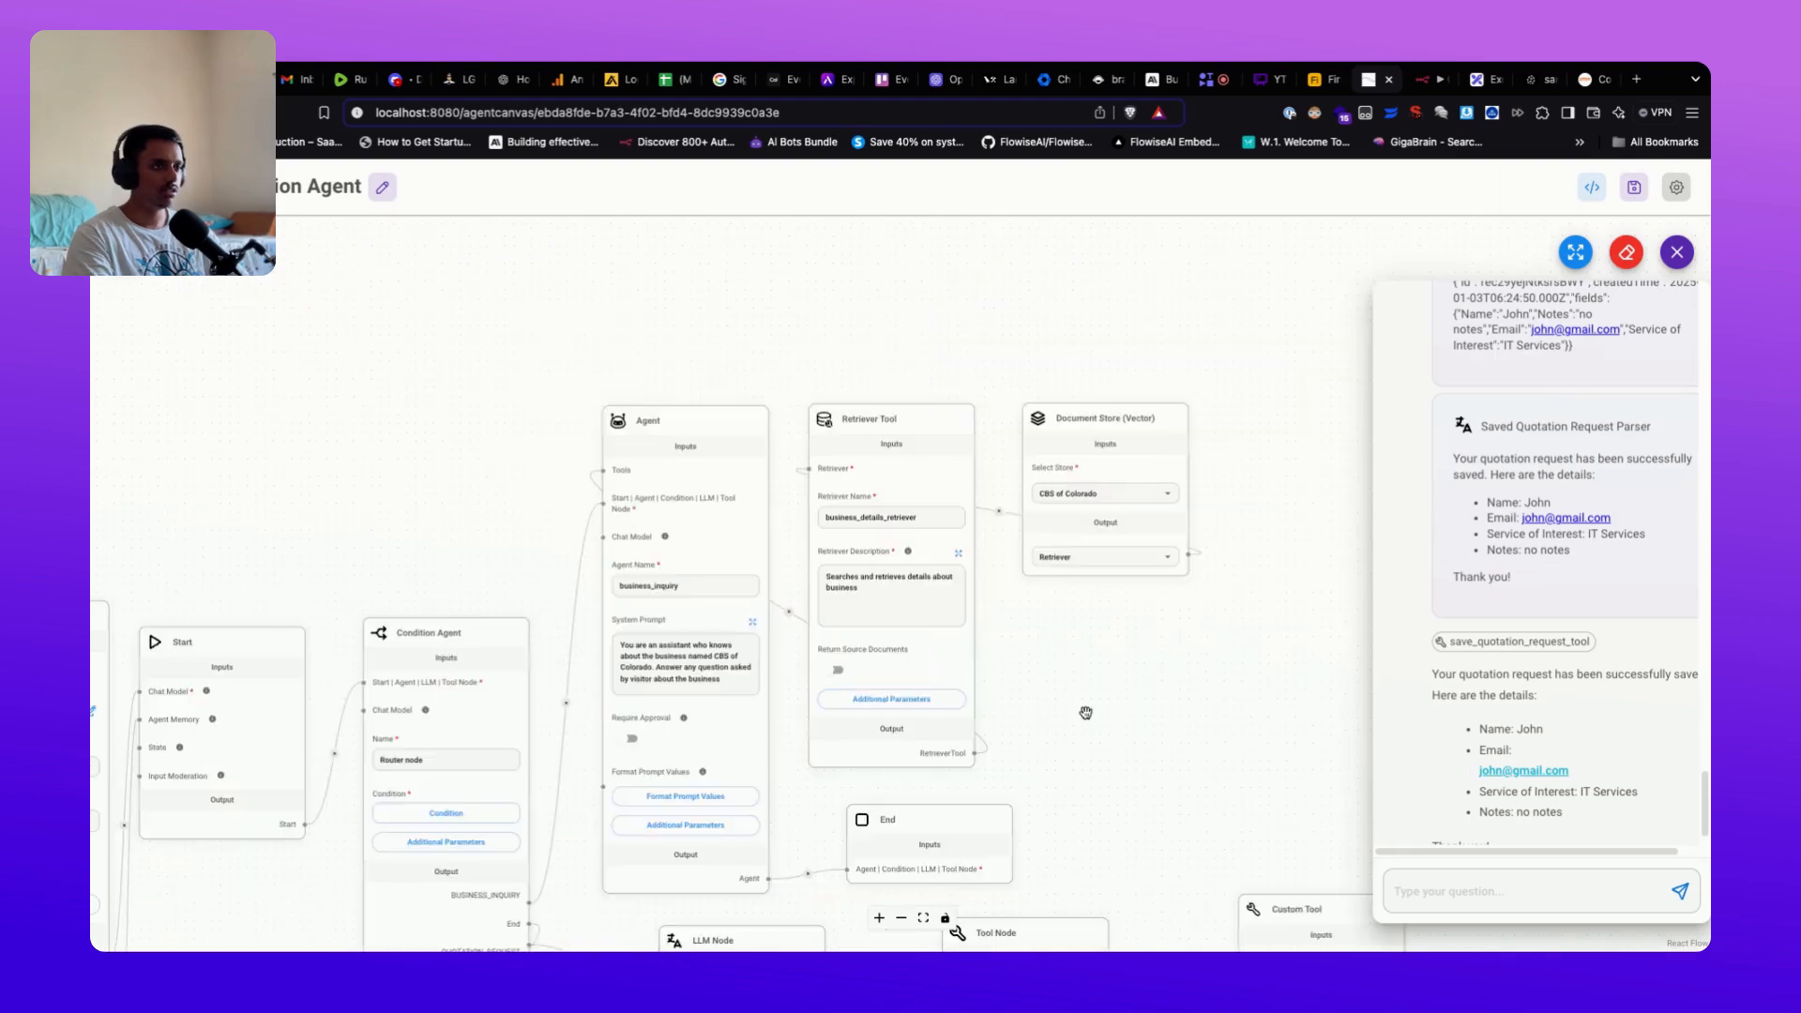
drag(1151, 710, 1160, 622)
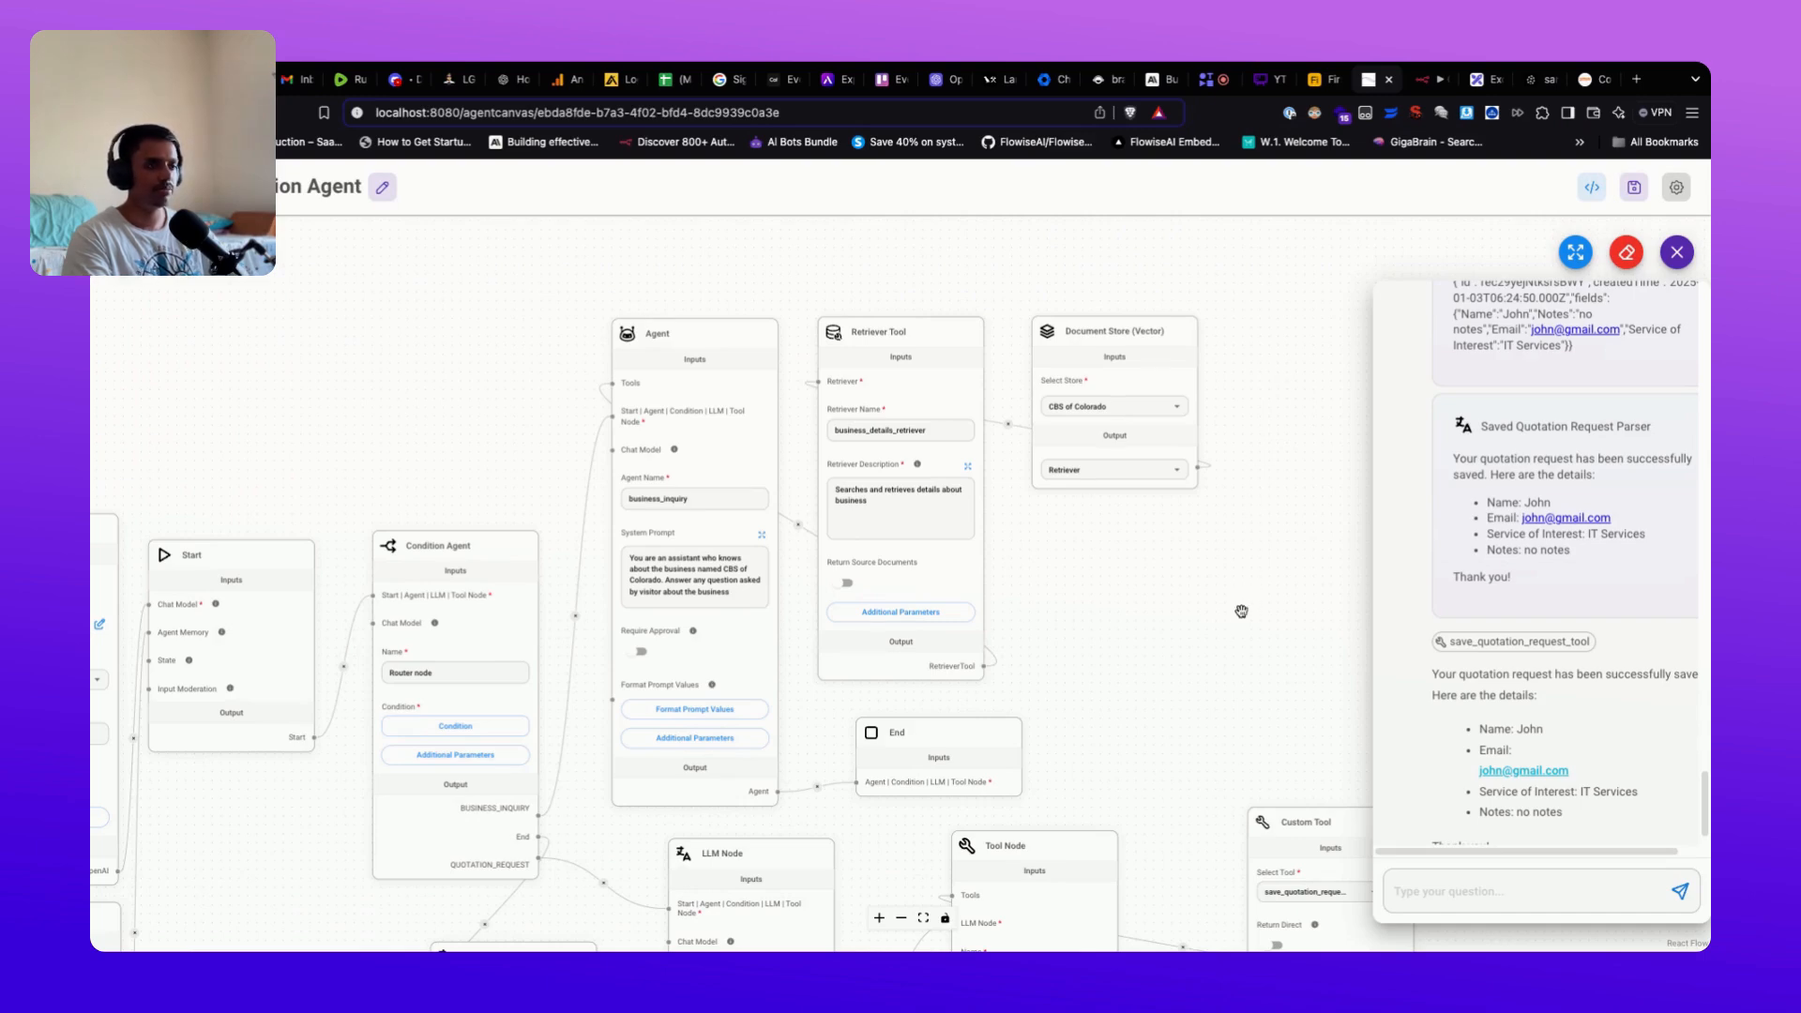
scroll(1538, 563, up, 5)
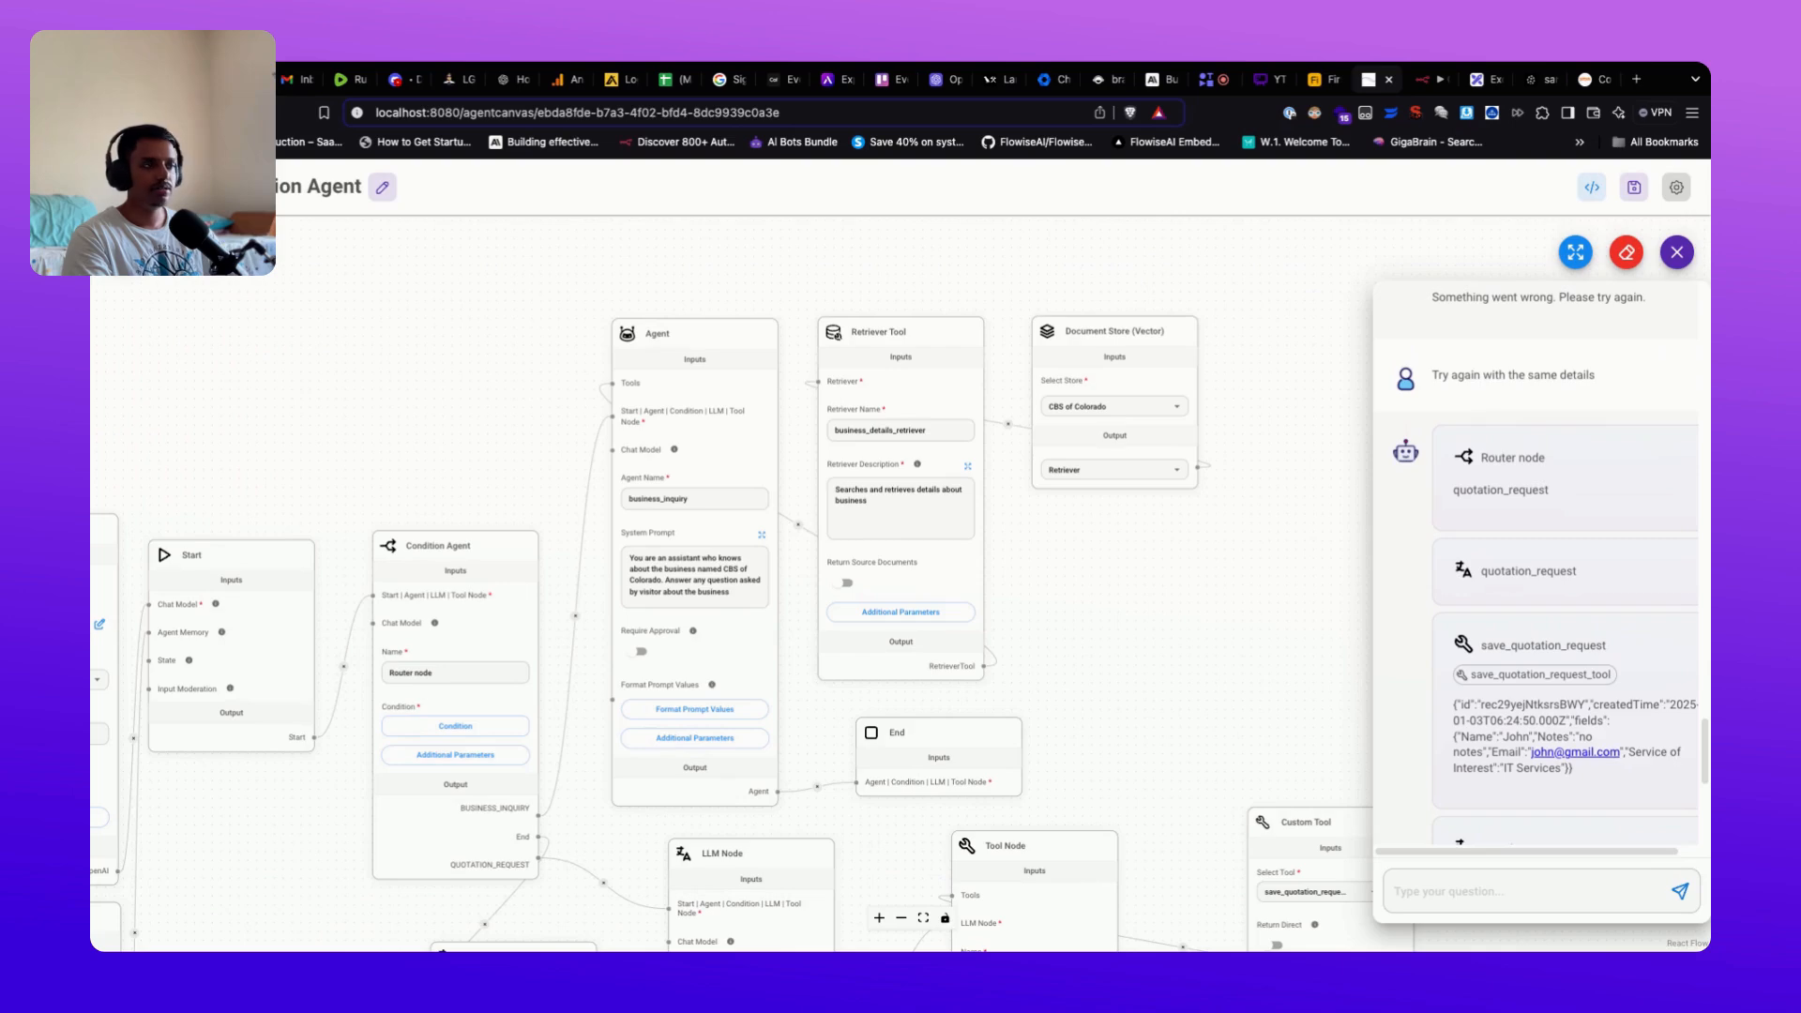